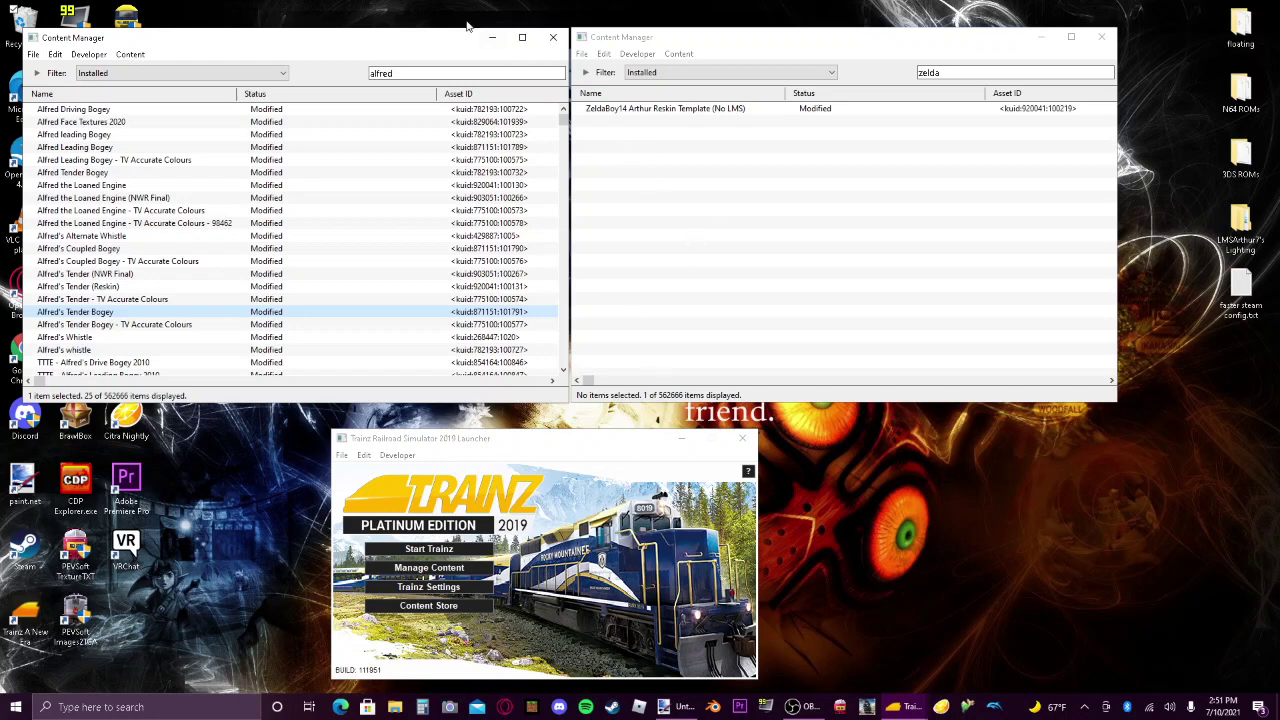
left_click(263, 46)
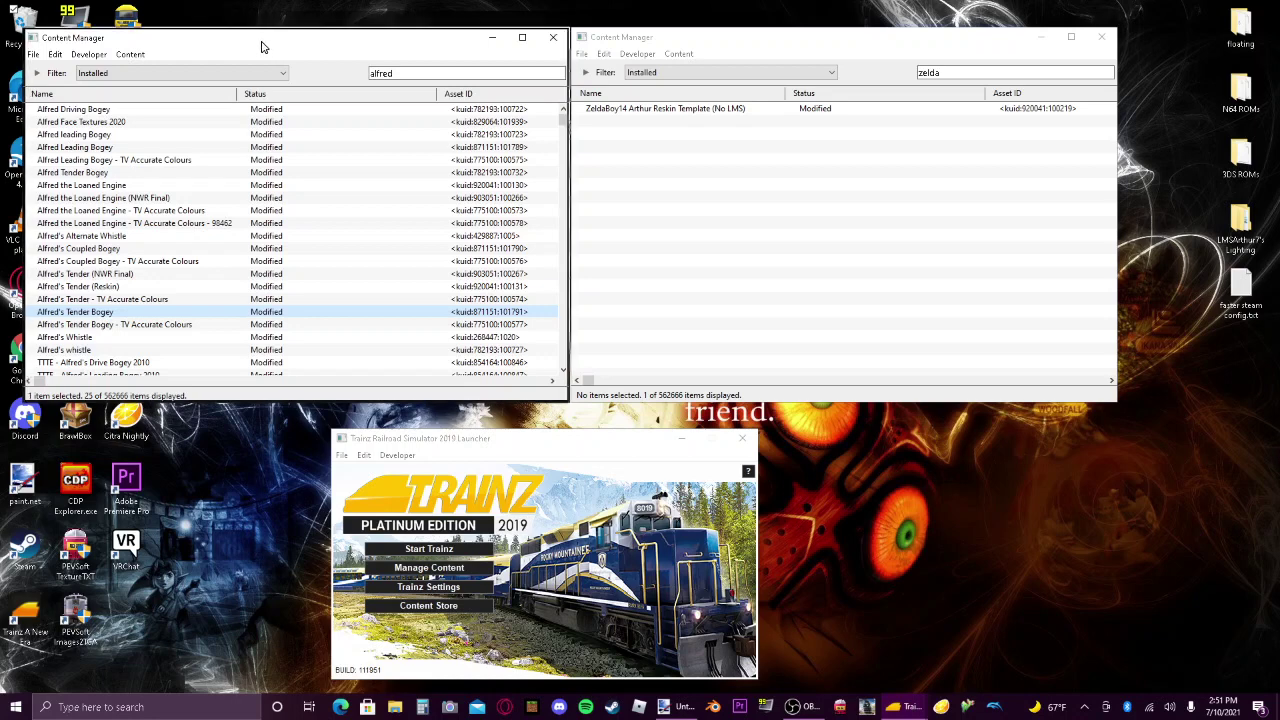
left_click(630, 205)
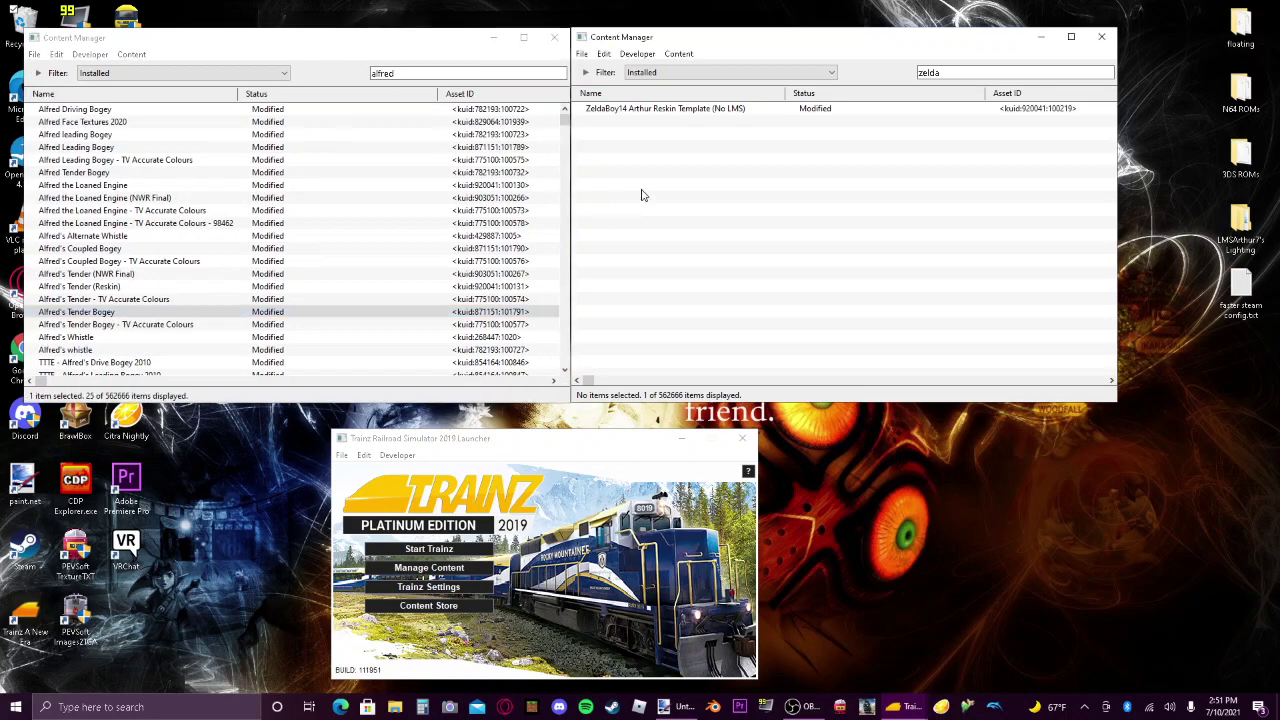
right_click(685, 113)
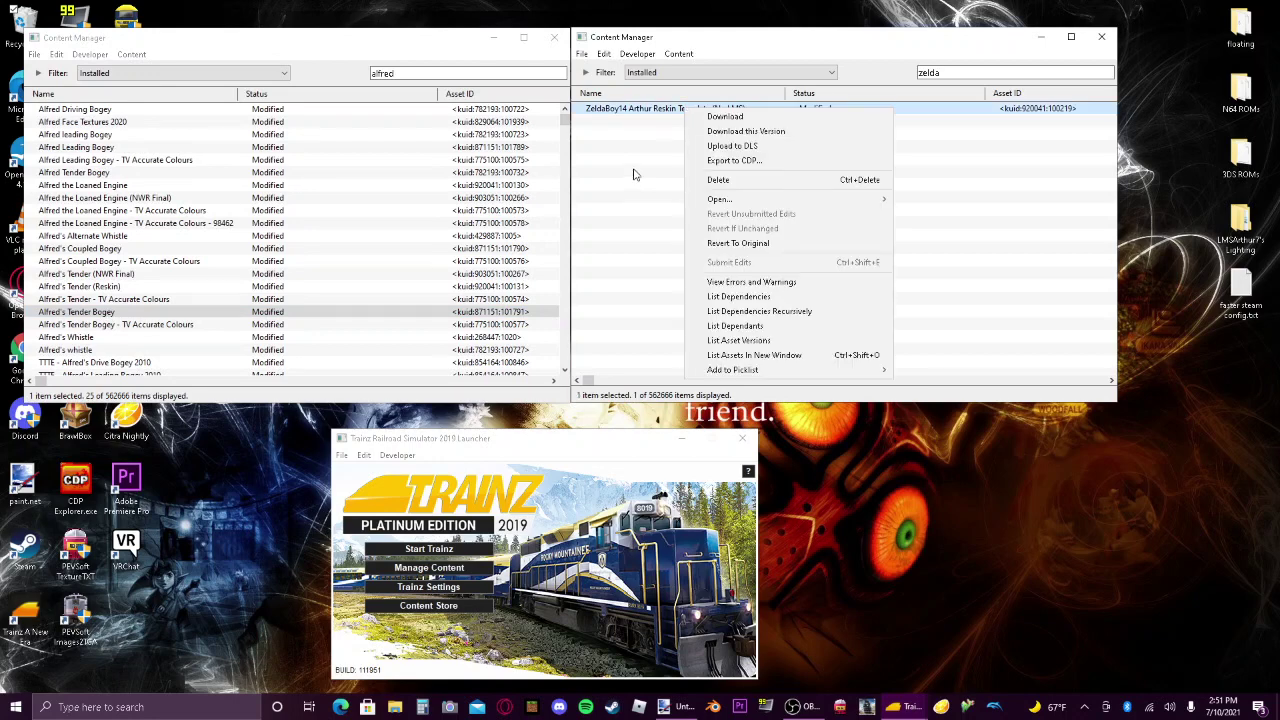
left_click(636, 174)
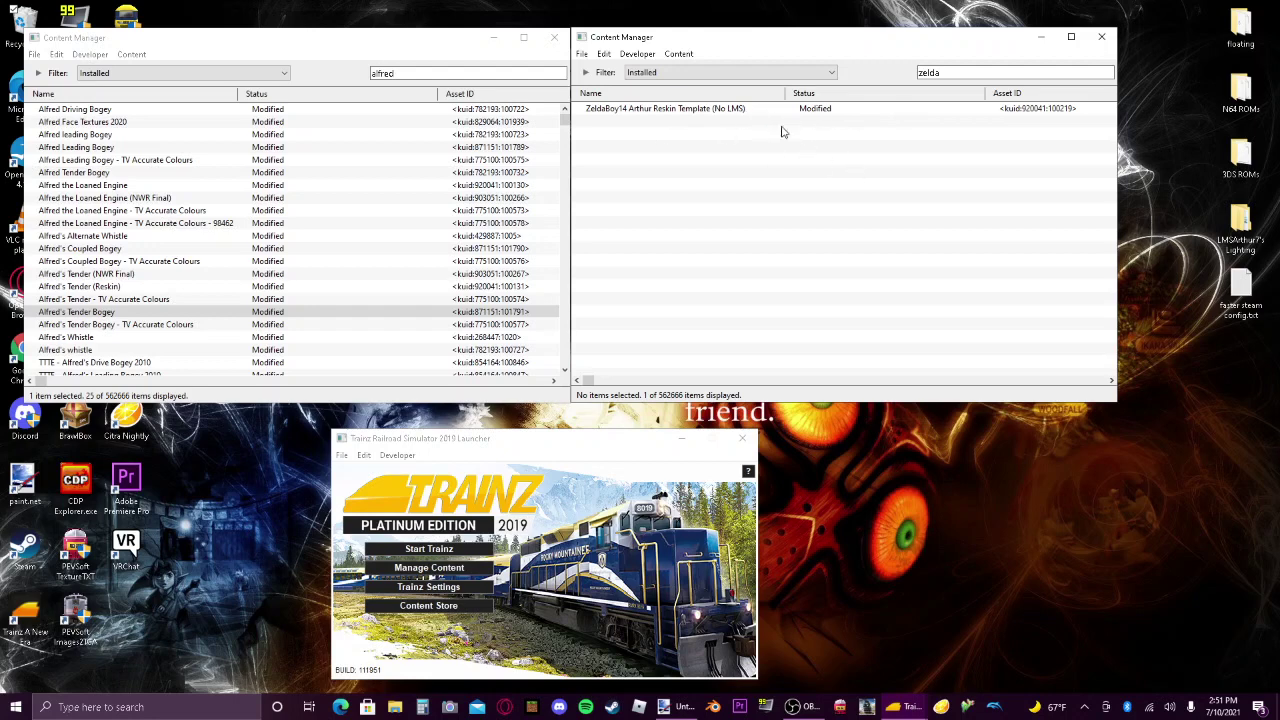
left_click(180, 212)
scroll(165, 230, "down", 3)
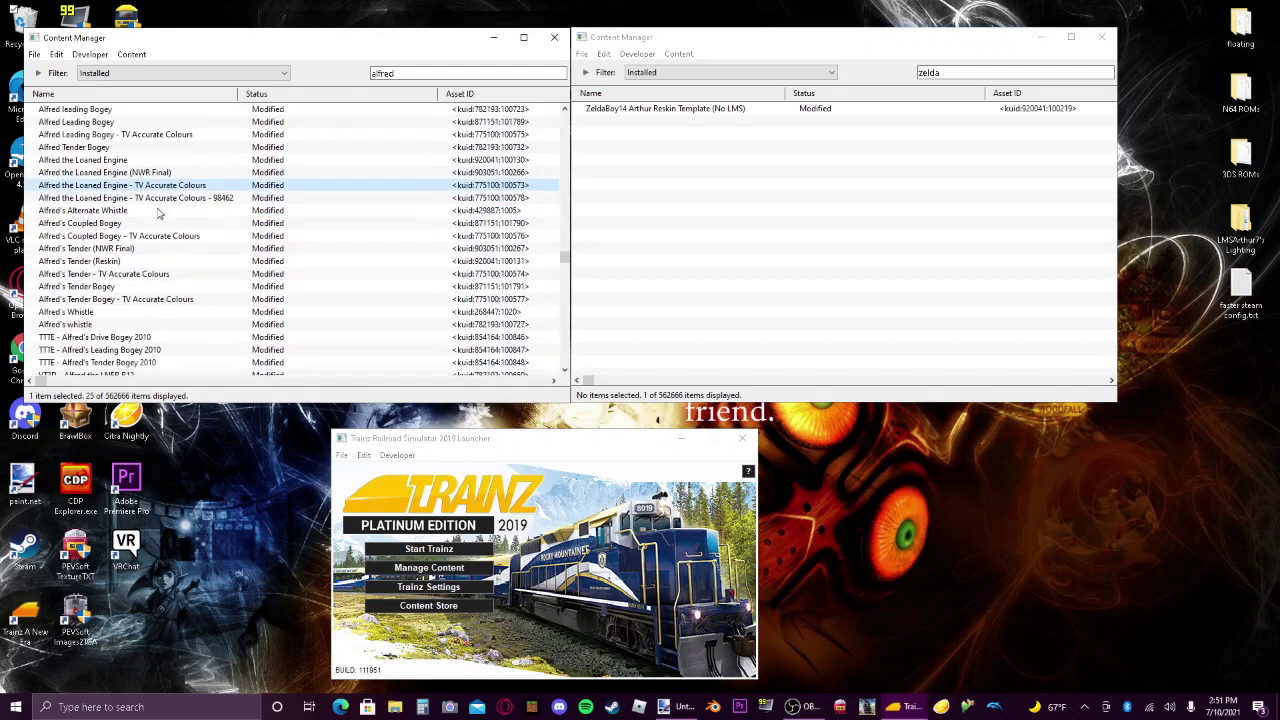
scroll(140, 220, "up", 3)
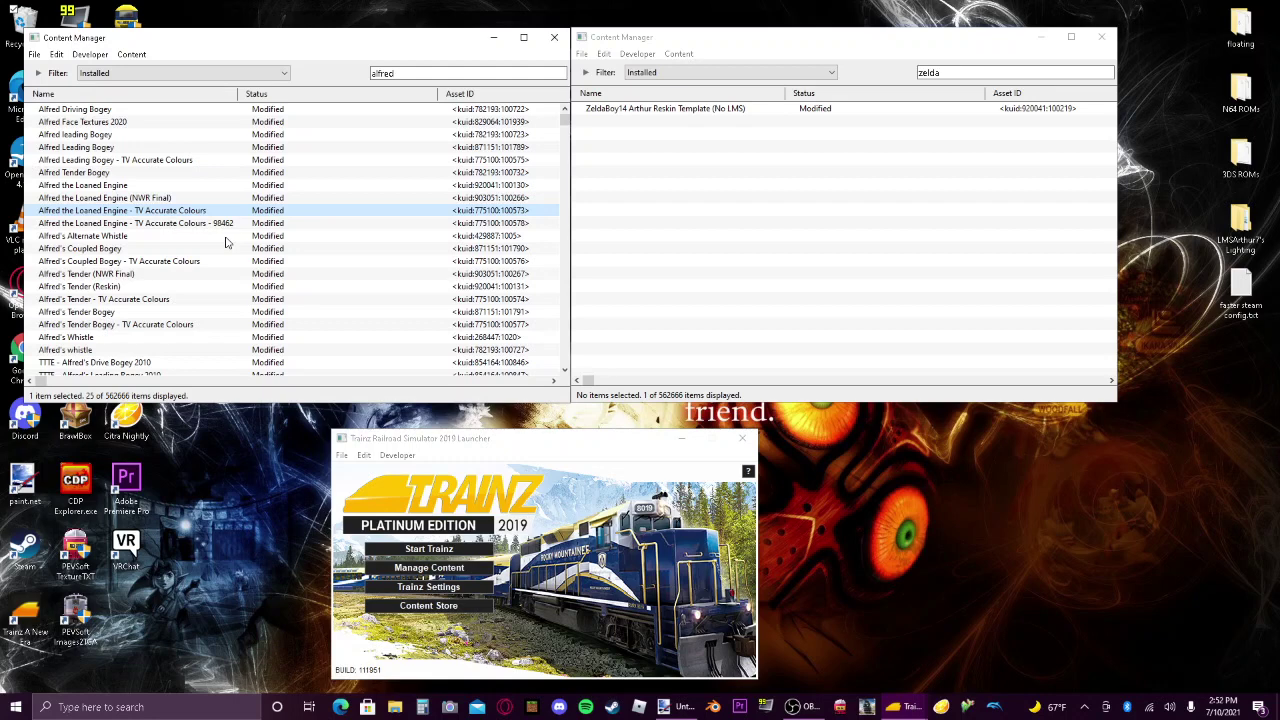
left_click(181, 233)
left_click(163, 213)
left_click(79, 197)
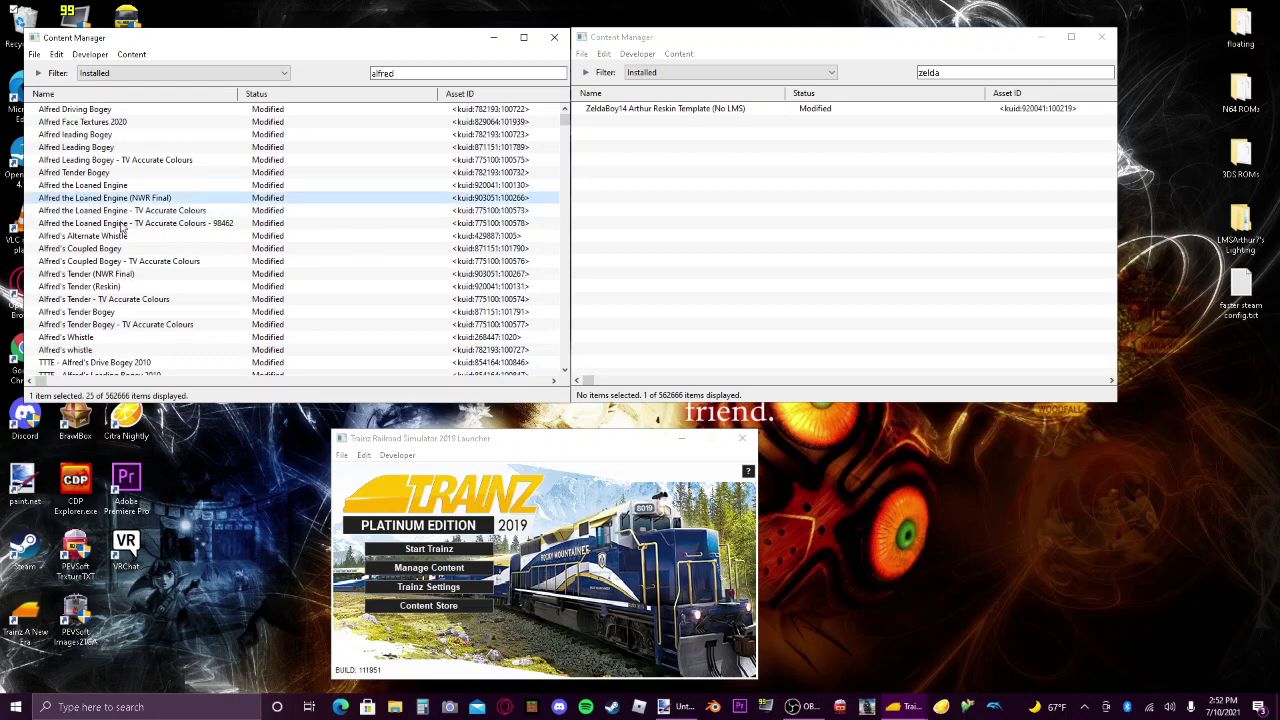
left_click(88, 174)
Select the TV Accurate Colours versions of Alfred the Loaned Engine, his tender, and his leading, coupled and tender bogeys, and duplicate them.
left_click(163, 212)
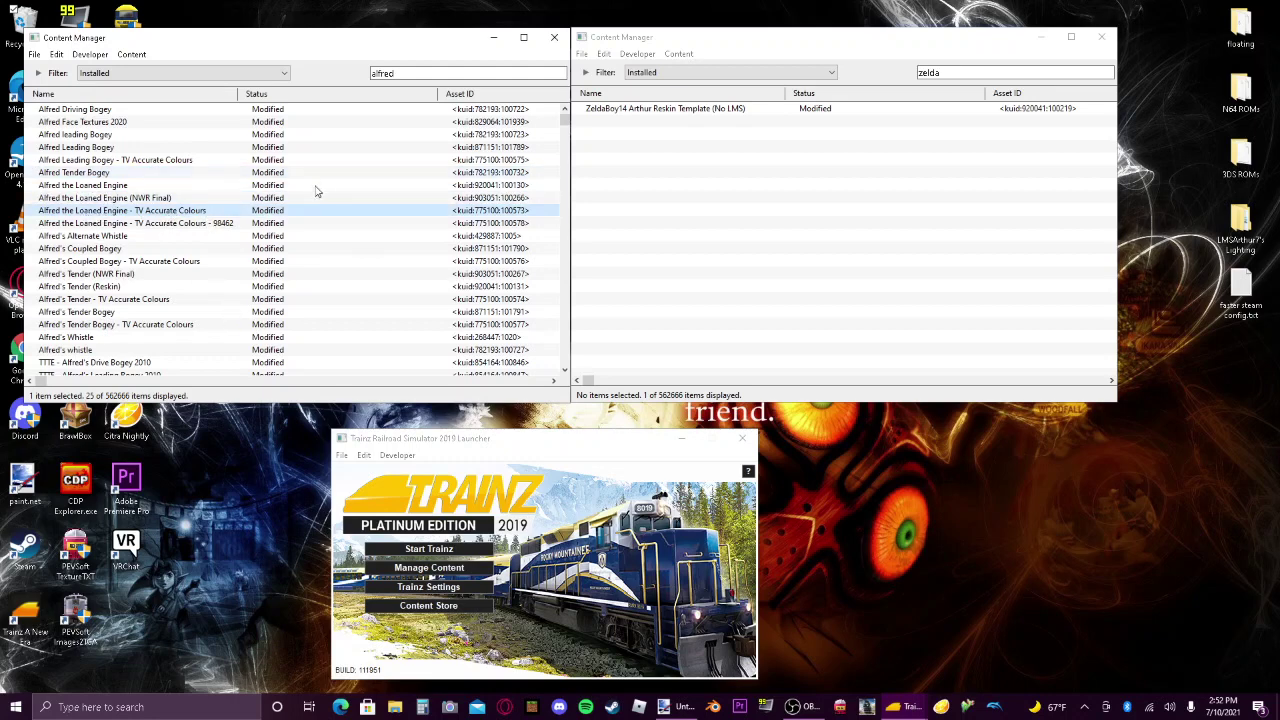
left_click(92, 162, "ctrl")
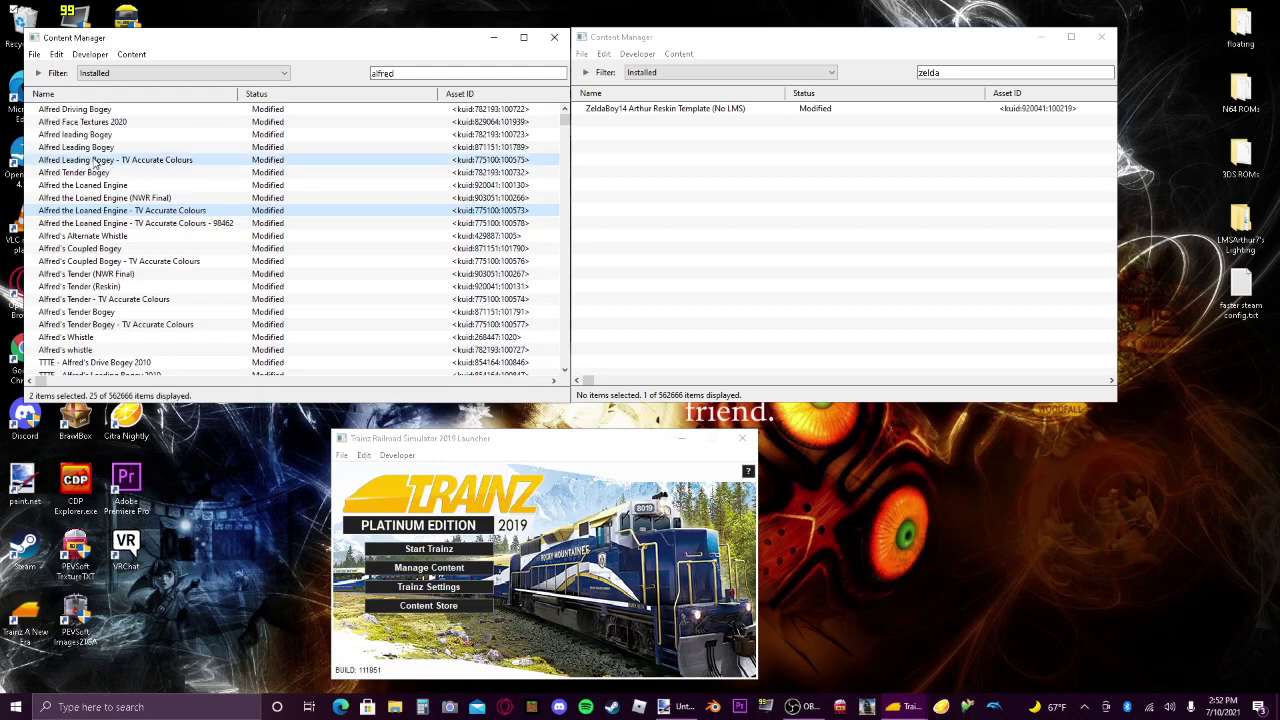
left_click(137, 262, "ctrl")
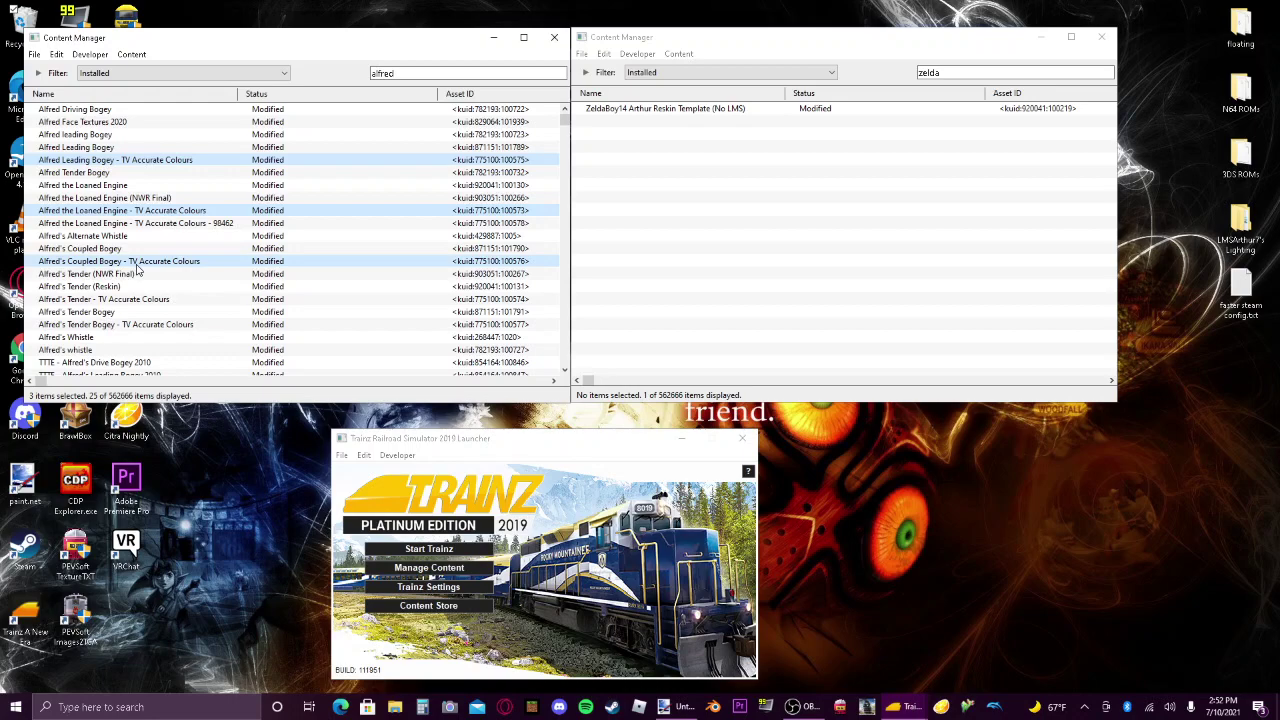
scroll(202, 317, "down", 3)
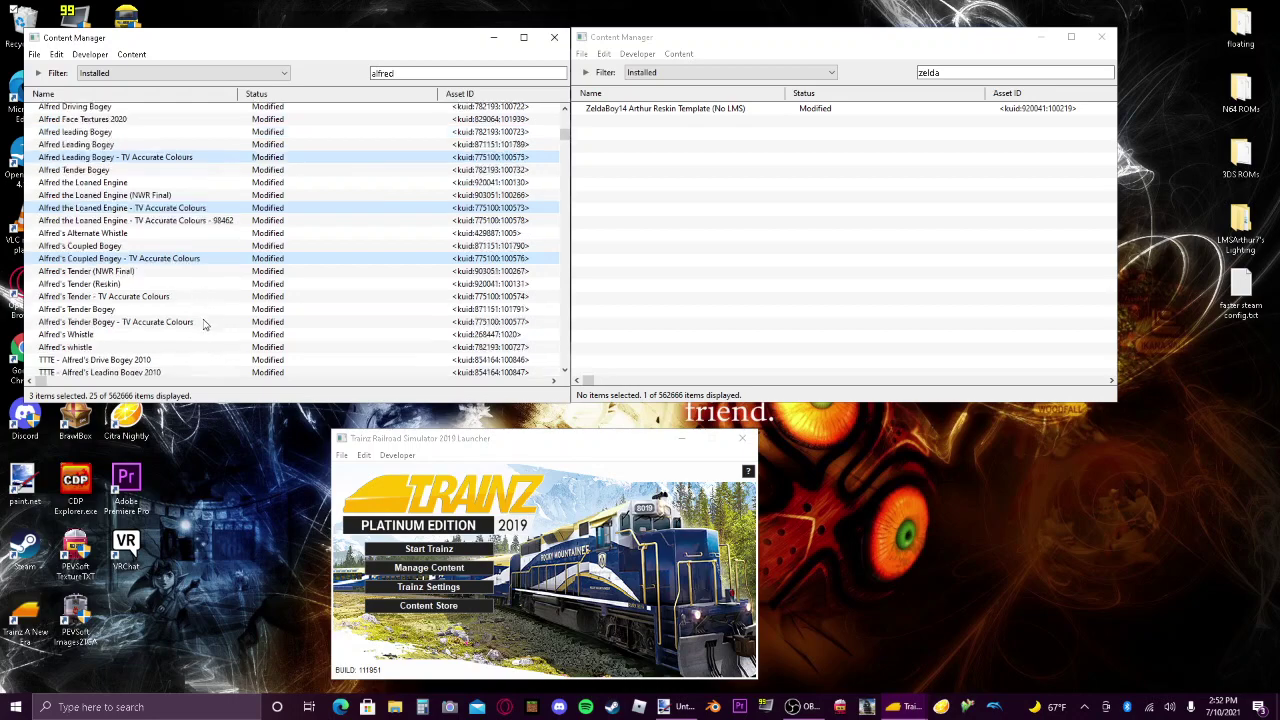
scroll(202, 317, "up", 3)
scroll(202, 317, "down", 3)
scroll(200, 325, "up", 3)
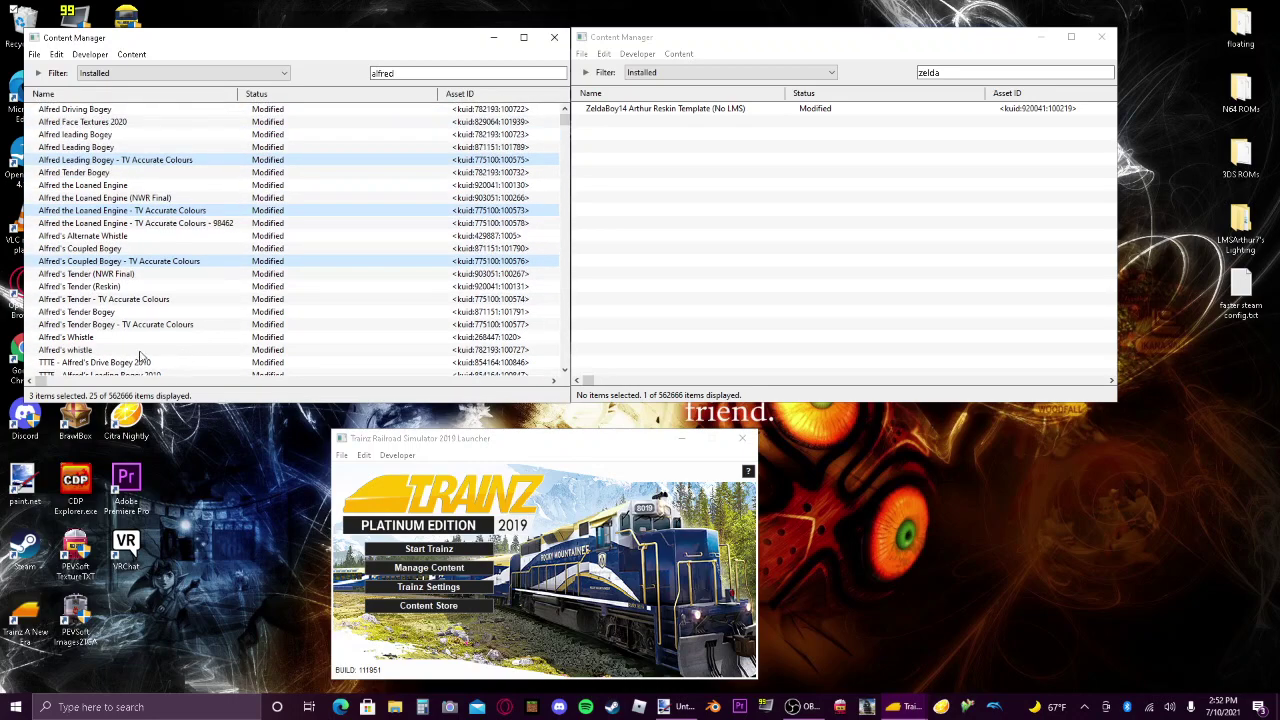
scroll(143, 357, "down", 1)
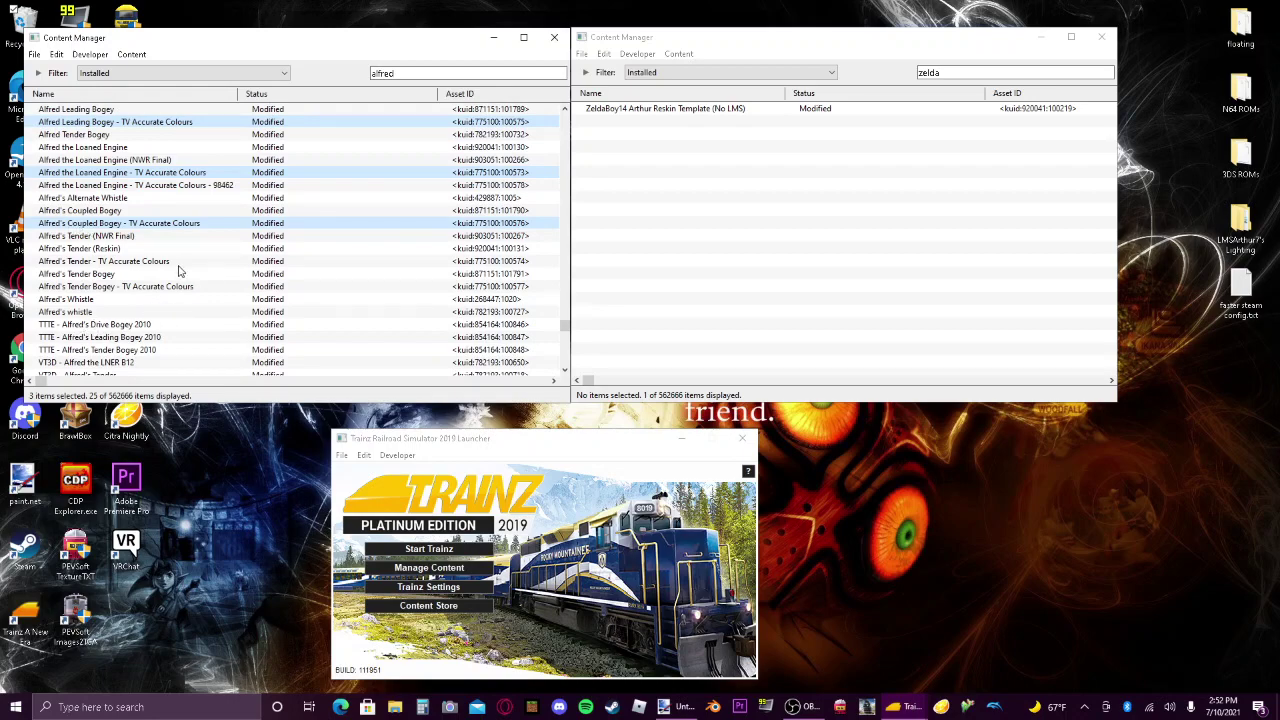
scroll(165, 300, "up", 3)
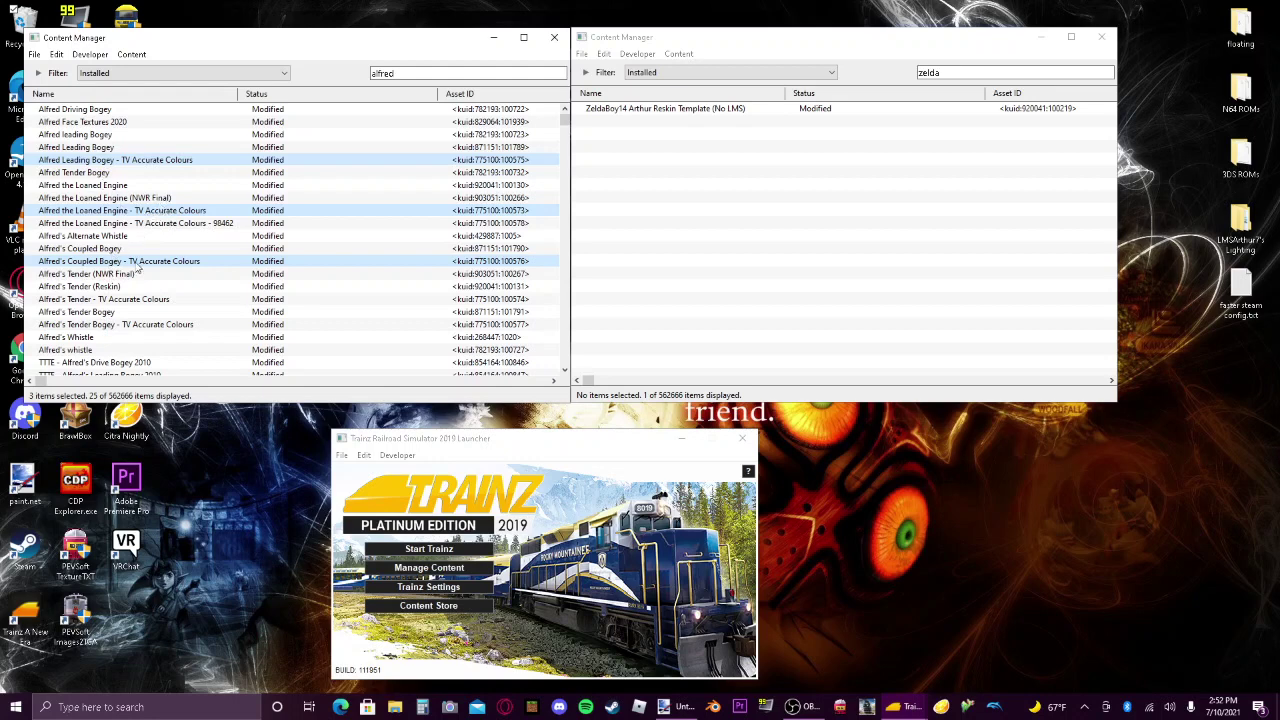
left_click(72, 300, "ctrl")
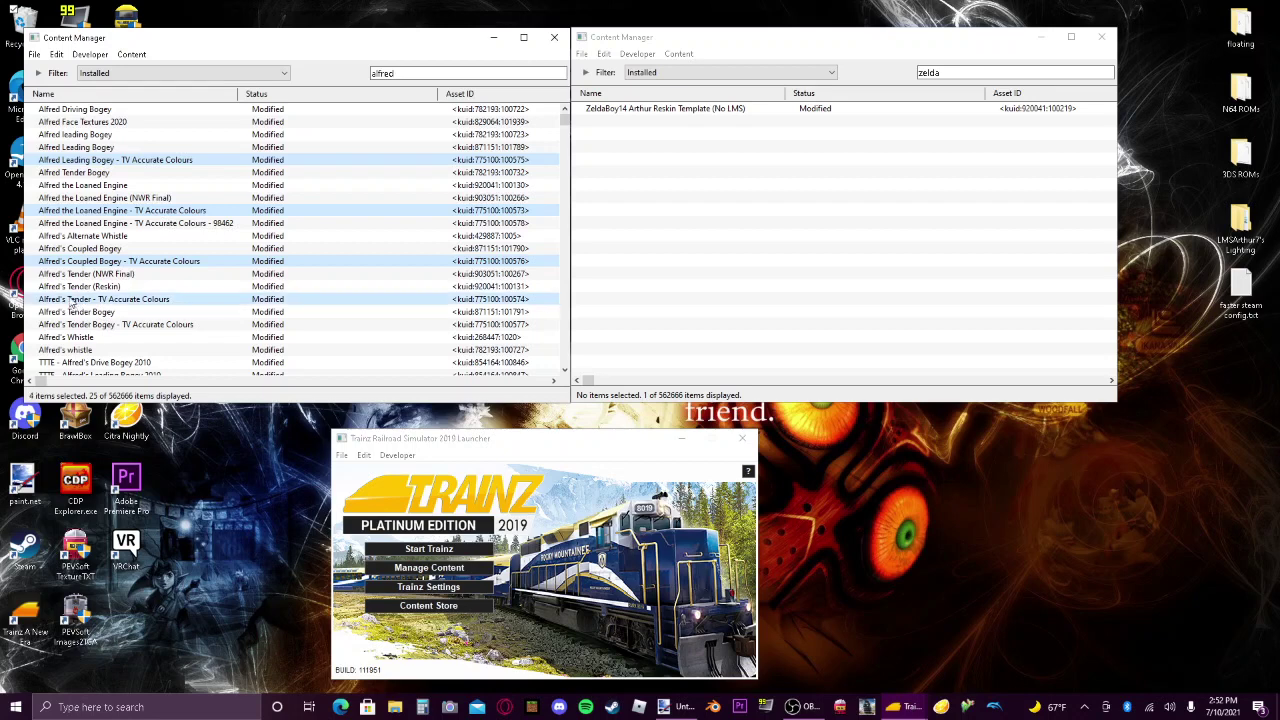
left_click(152, 326, "ctrl")
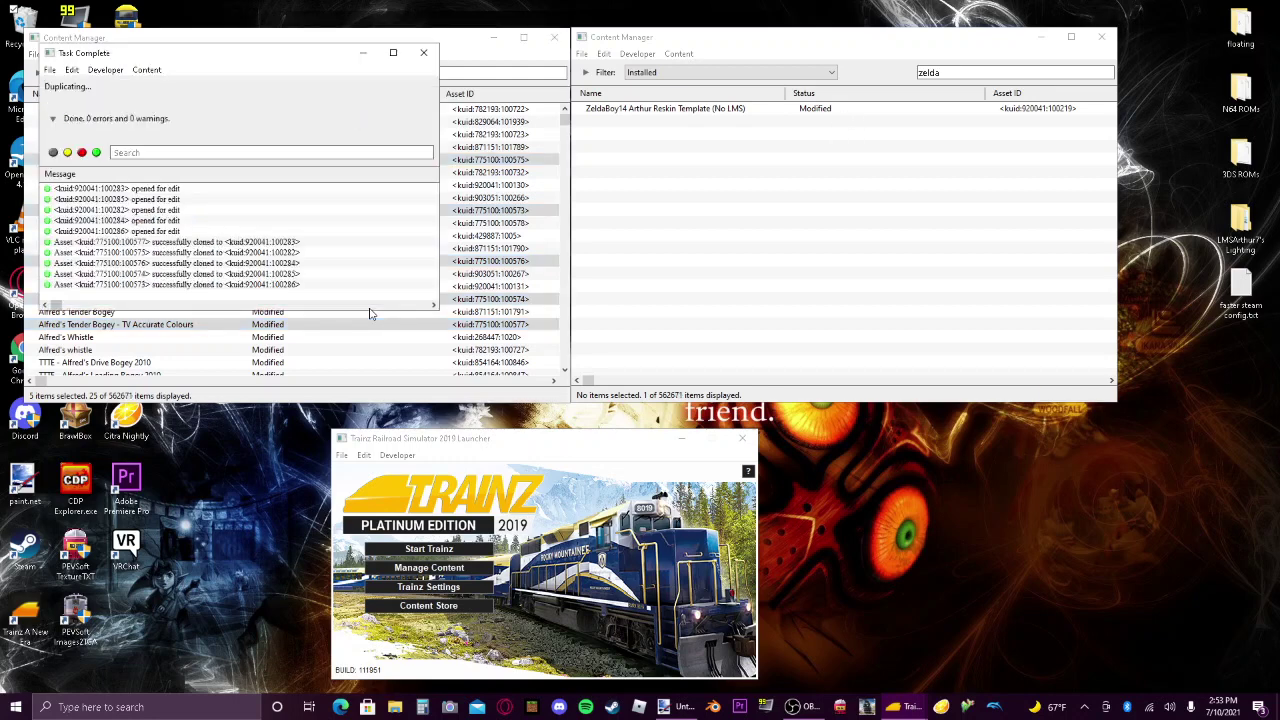
Select the five successfully cloned assets in the duplication log and show their folders in File Explorer.
left_click(276, 244)
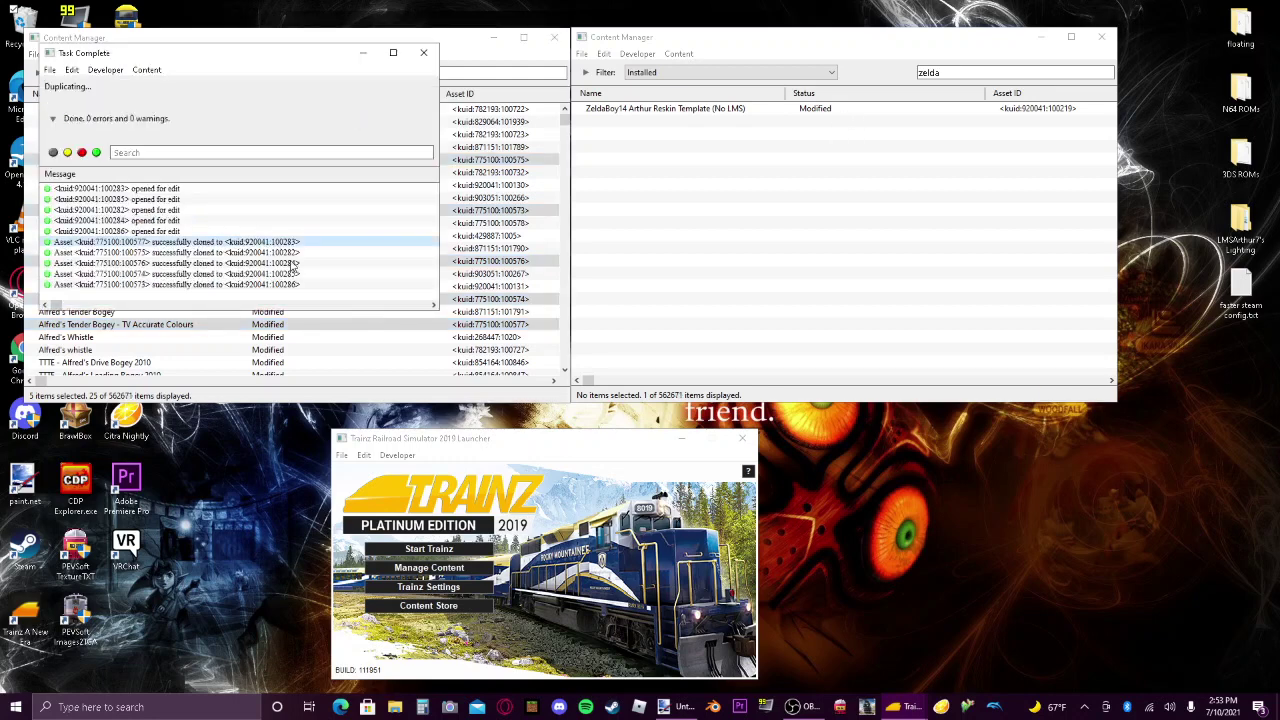
left_click(281, 285, "shift")
right_click(286, 287)
mouse_move(316, 401)
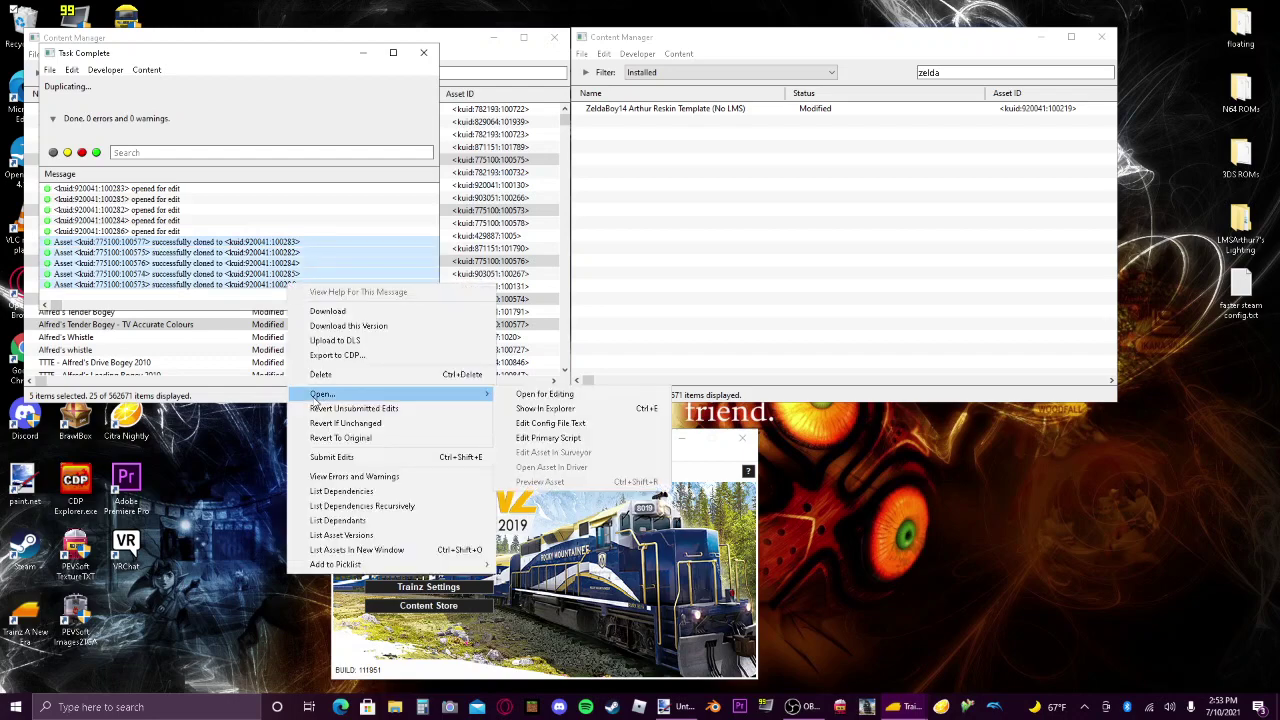
left_click(580, 408)
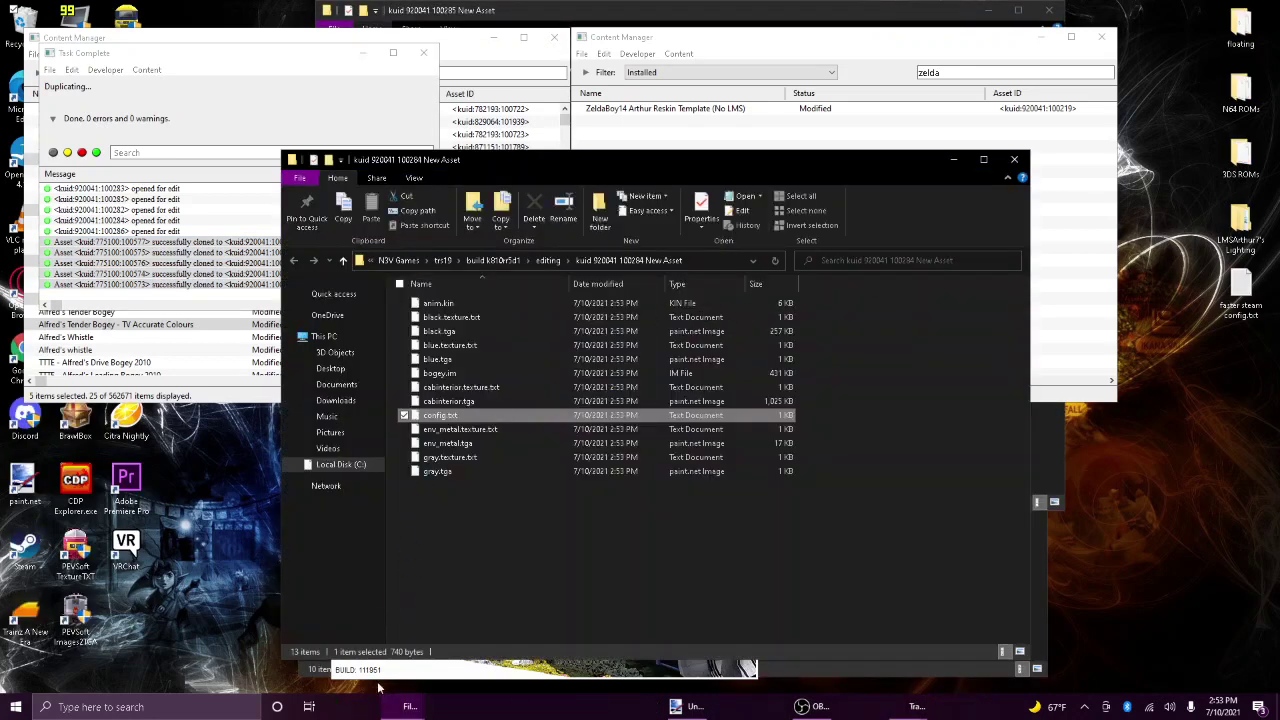
left_click(409, 708)
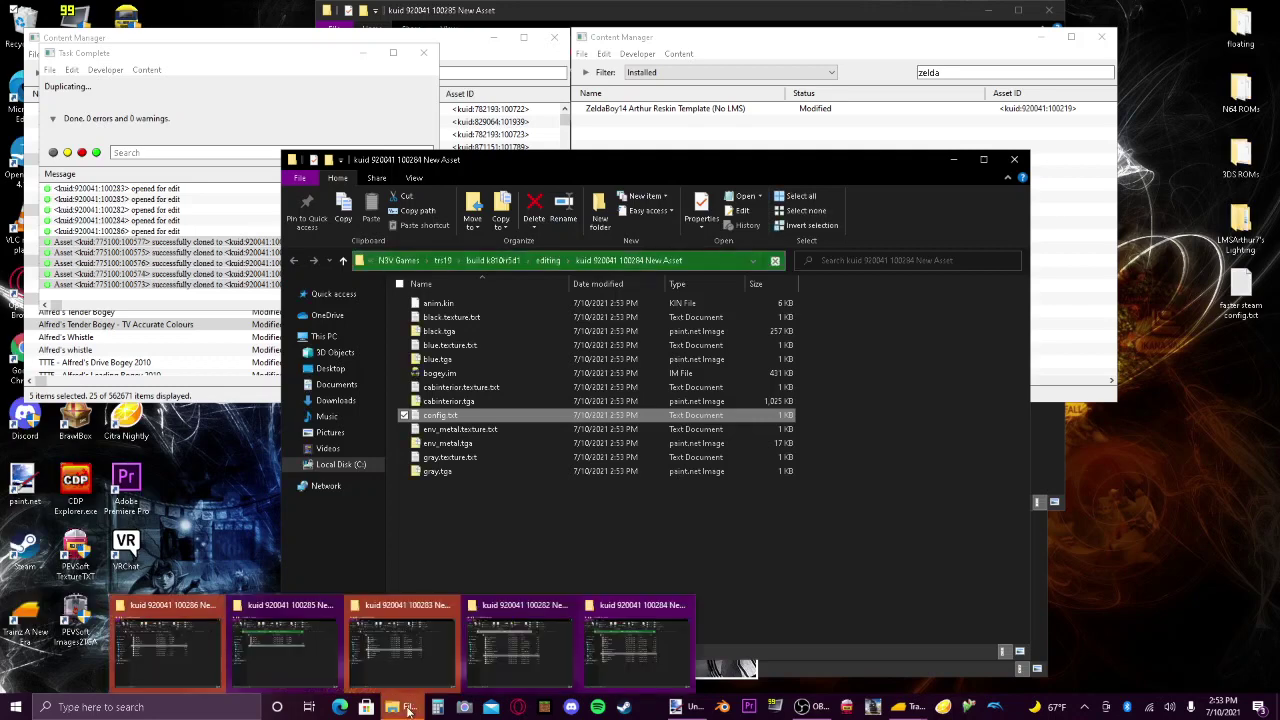
left_click(176, 652)
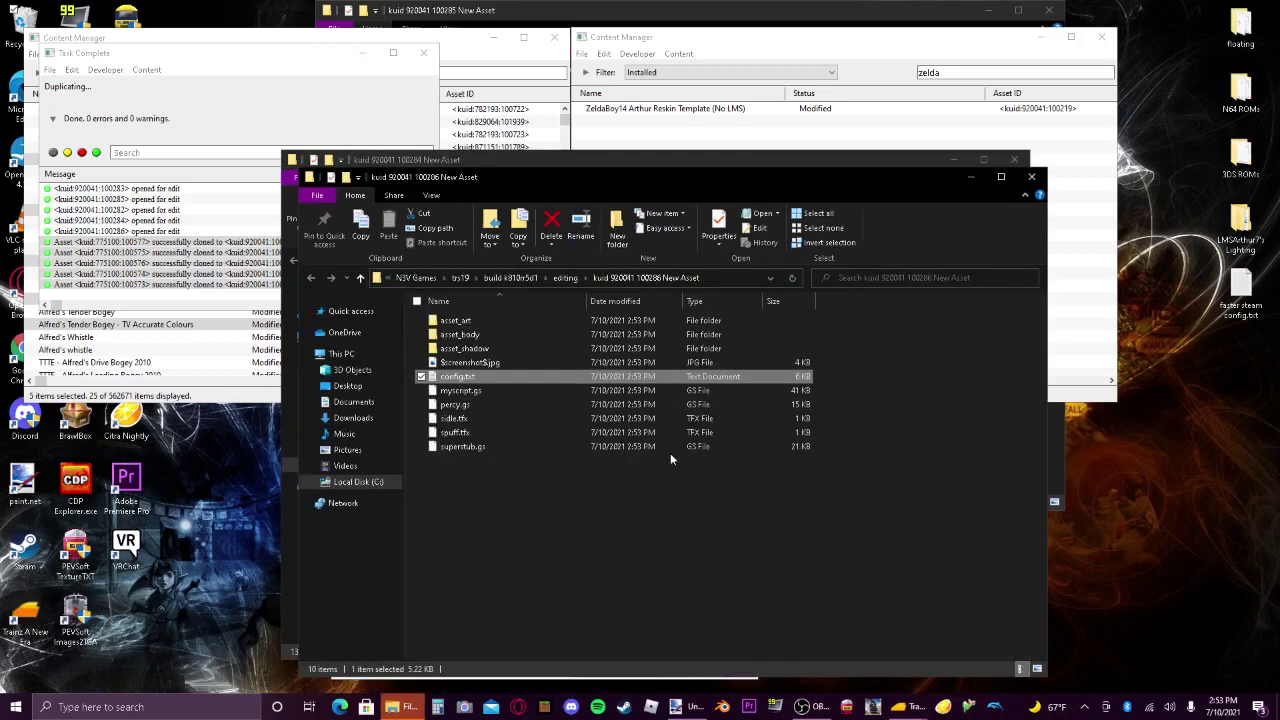
double_click(465, 334)
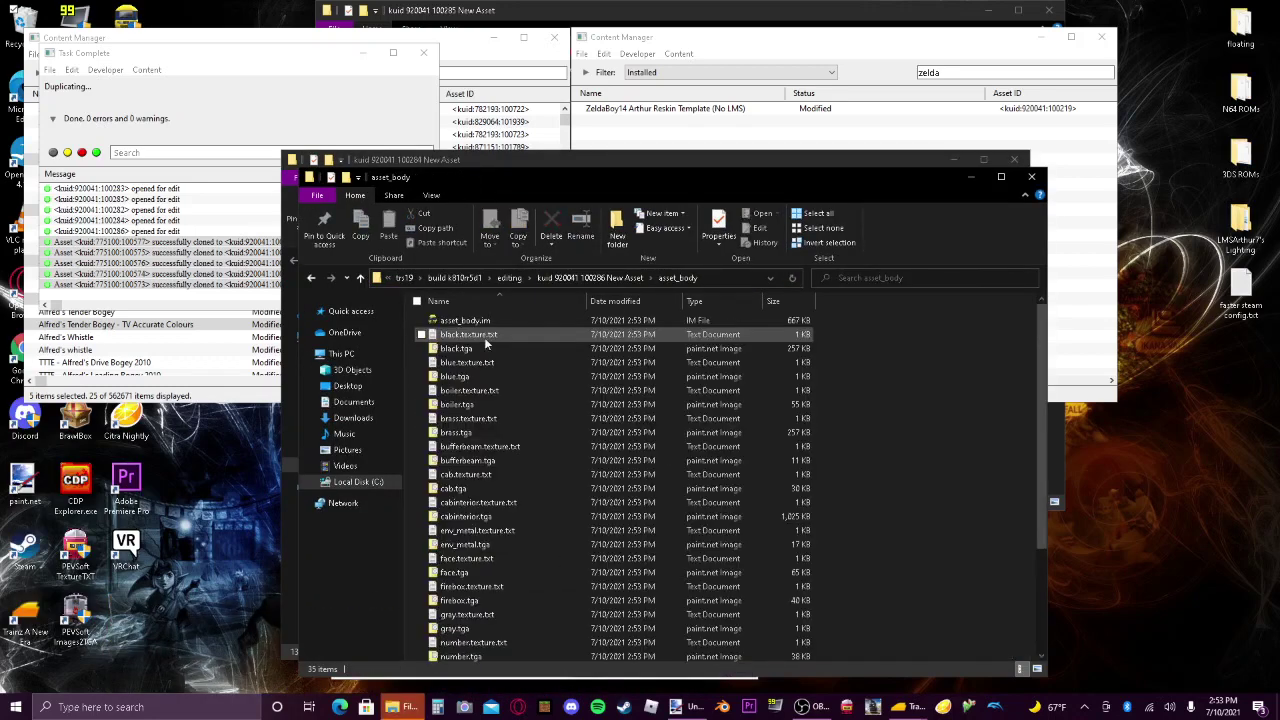
left_click(431, 195)
left_click(521, 214)
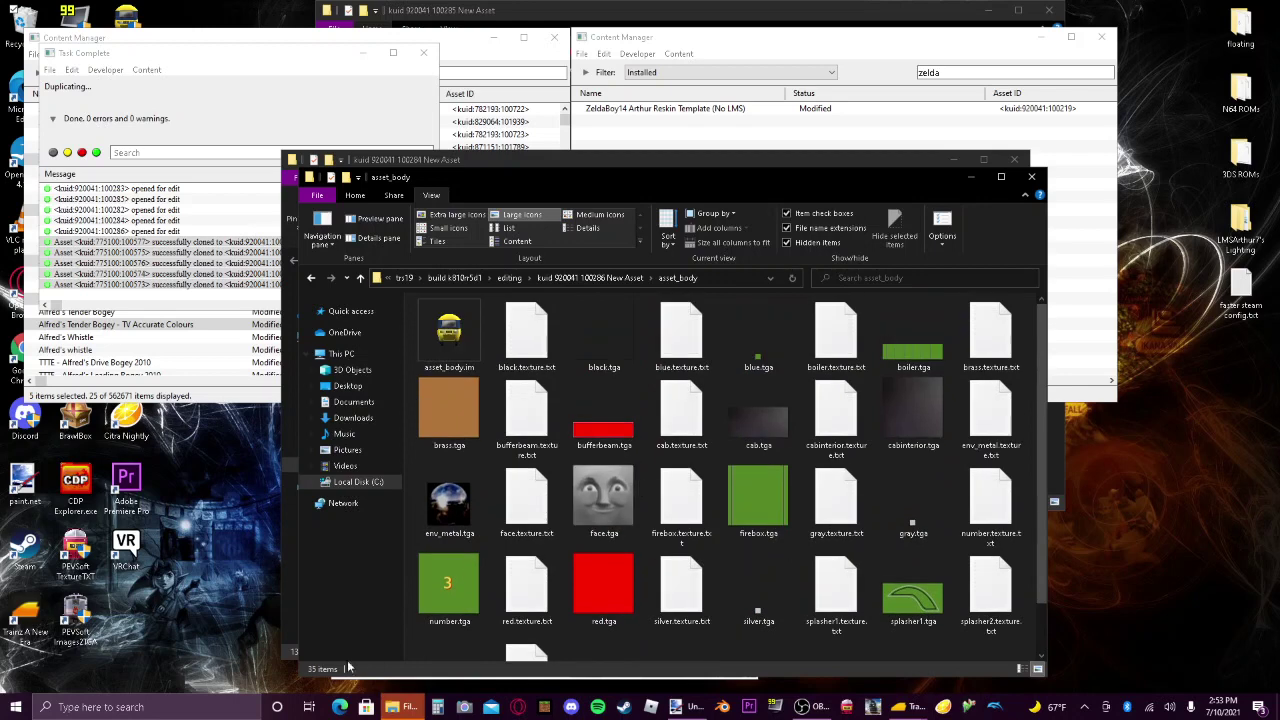
mouse_move(392, 707)
left_click(382, 600)
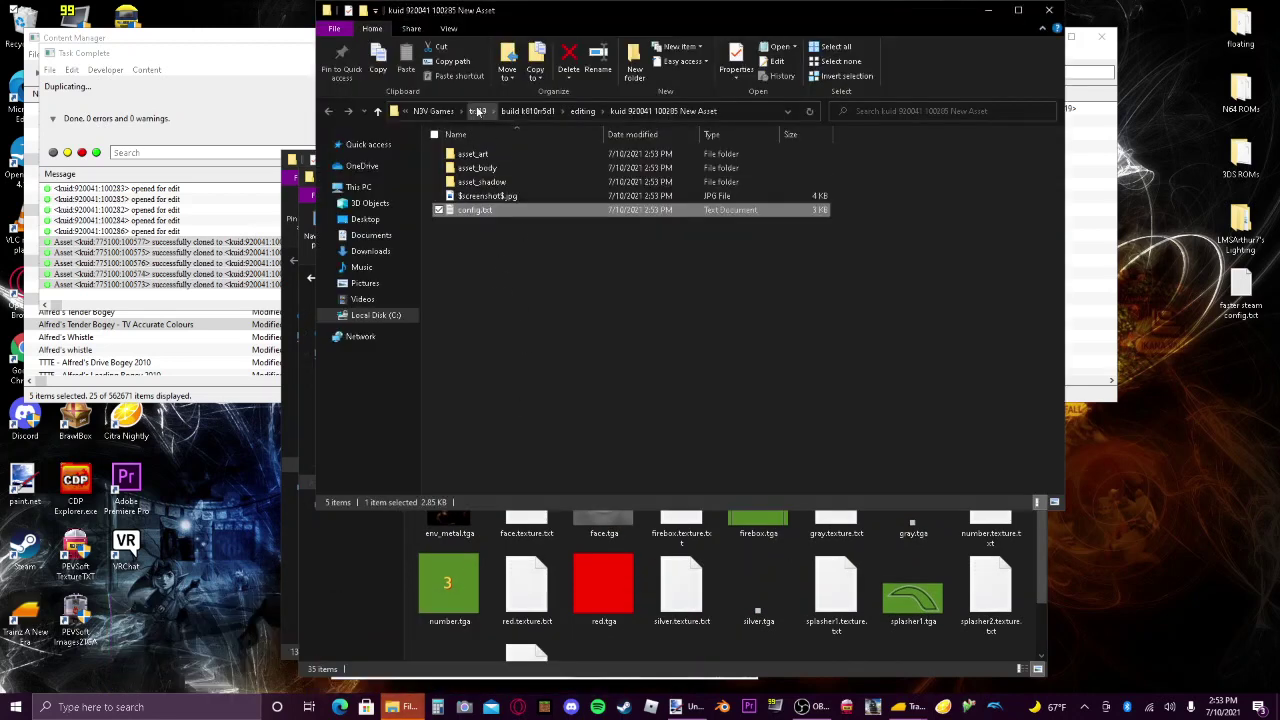
double_click(477, 168)
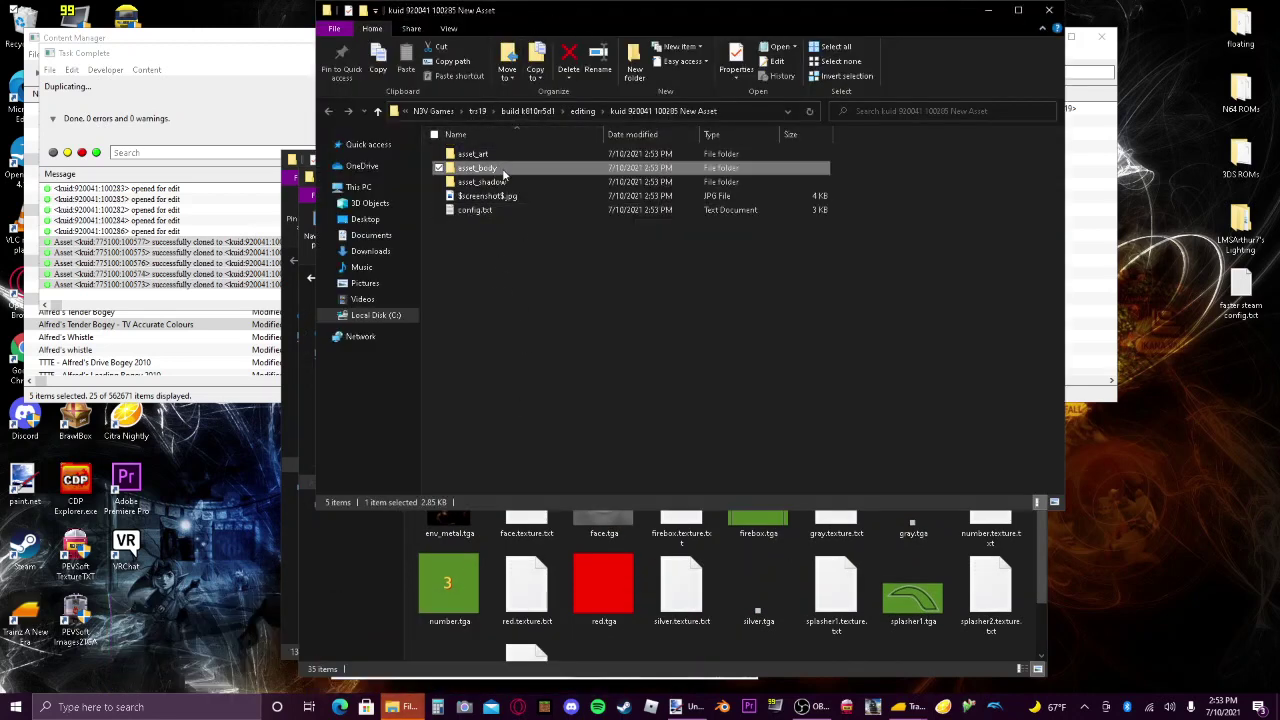
left_click(449, 28)
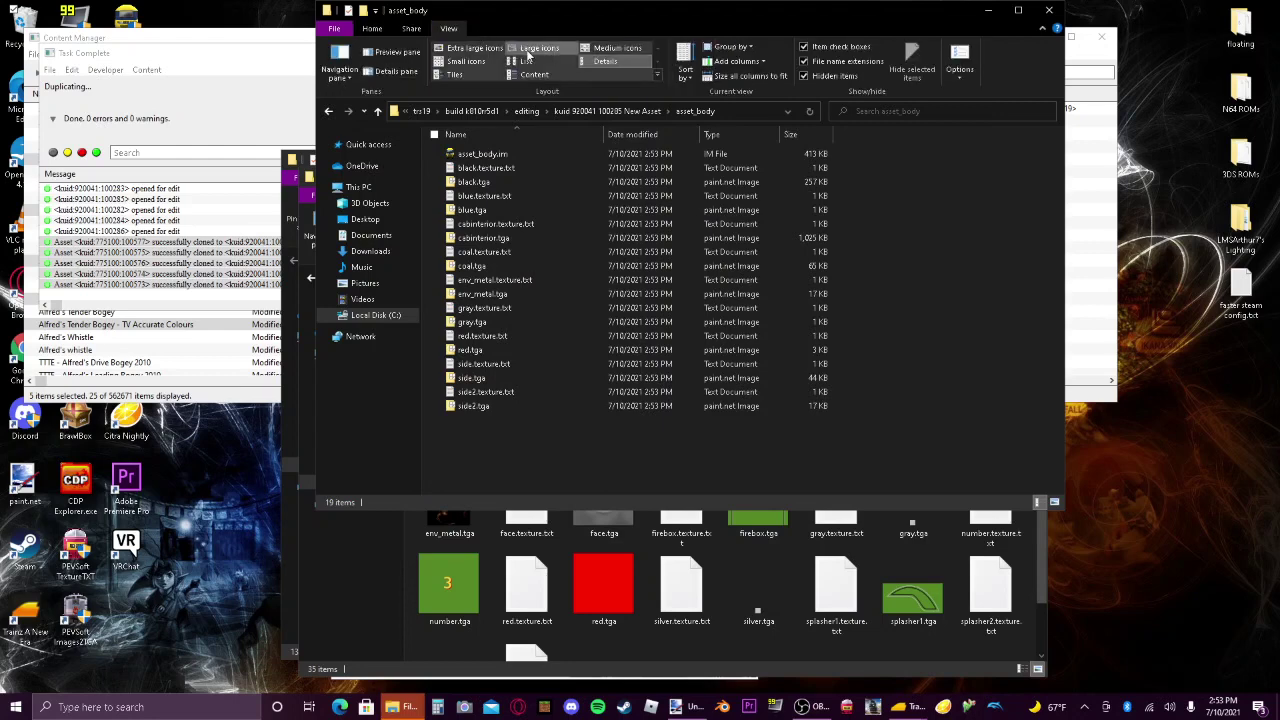
left_click(539, 47)
left_click(1018, 11)
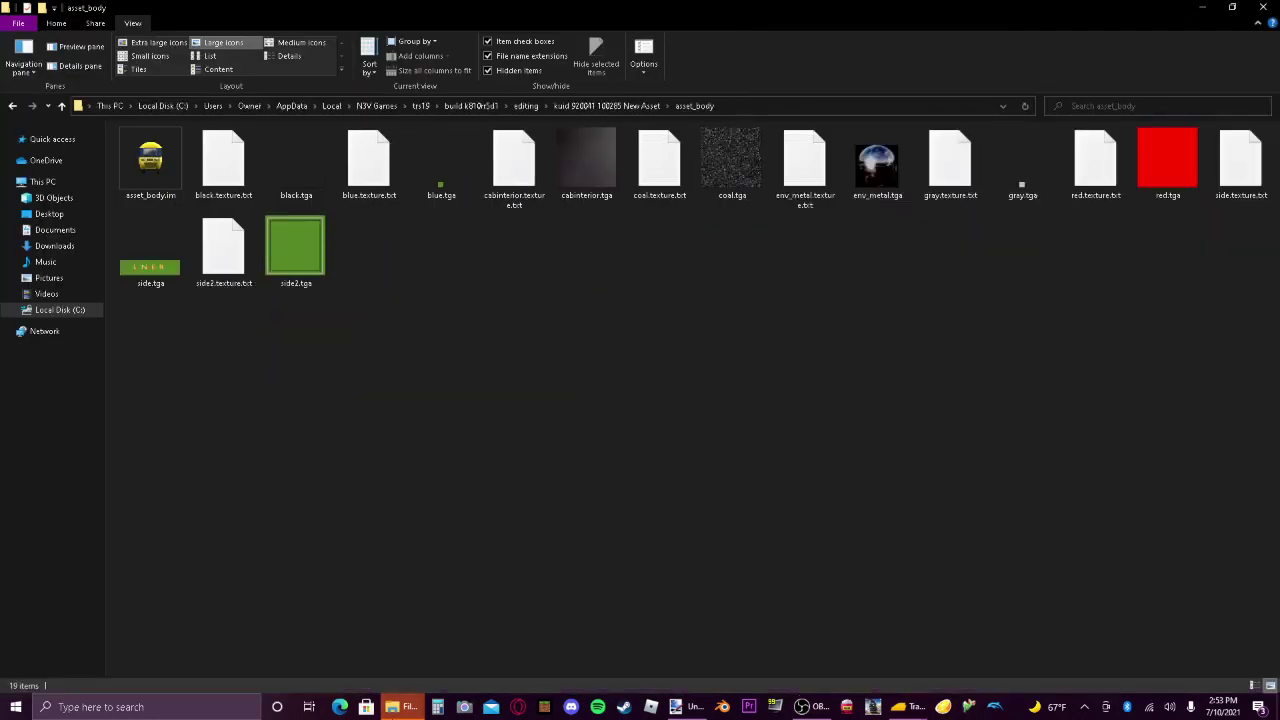
mouse_move(405, 707)
left_click(170, 650)
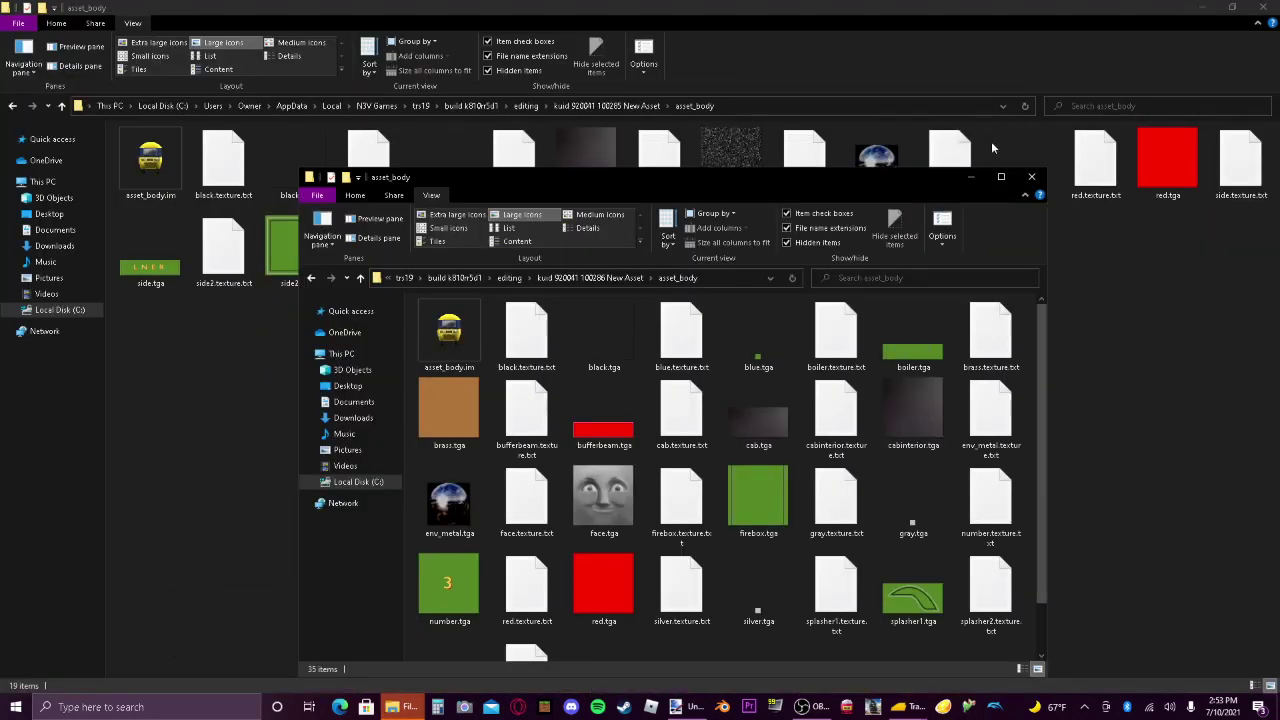
left_click(1001, 177)
mouse_move(405, 707)
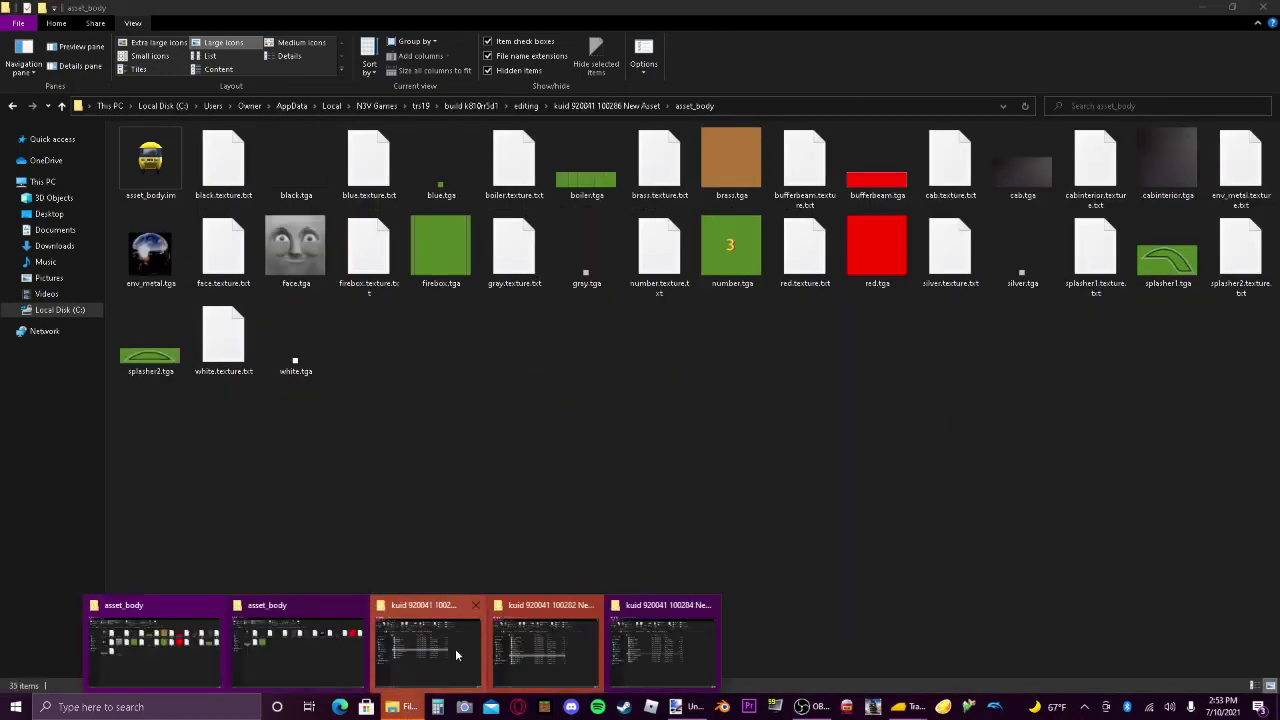
left_click(455, 650)
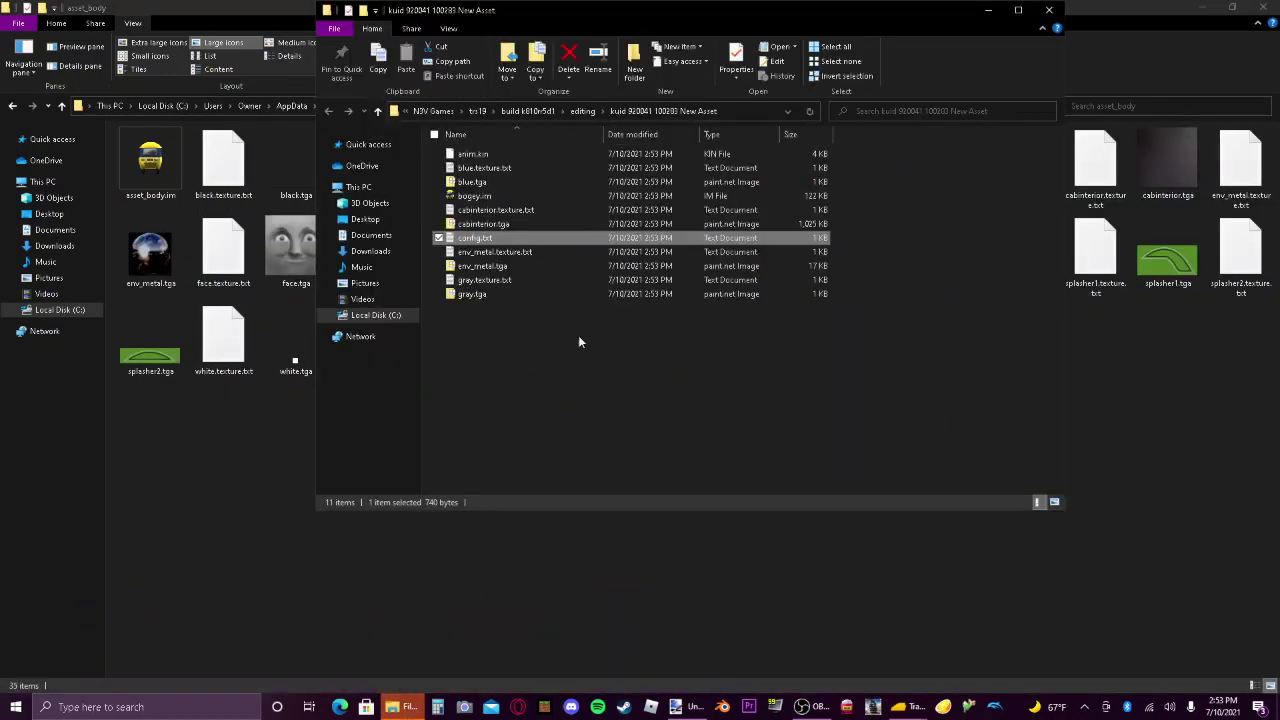
left_click(449, 30)
left_click(540, 42)
left_click(1018, 10)
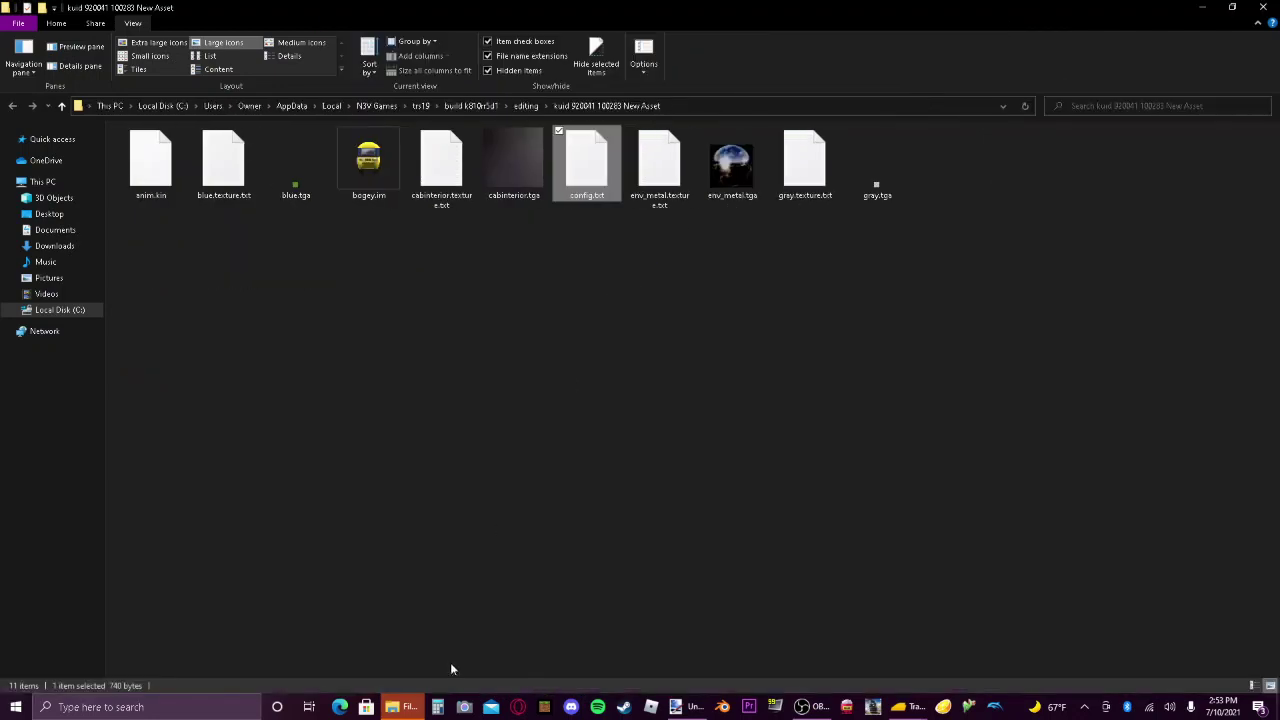
mouse_move(409, 707)
left_click(600, 665)
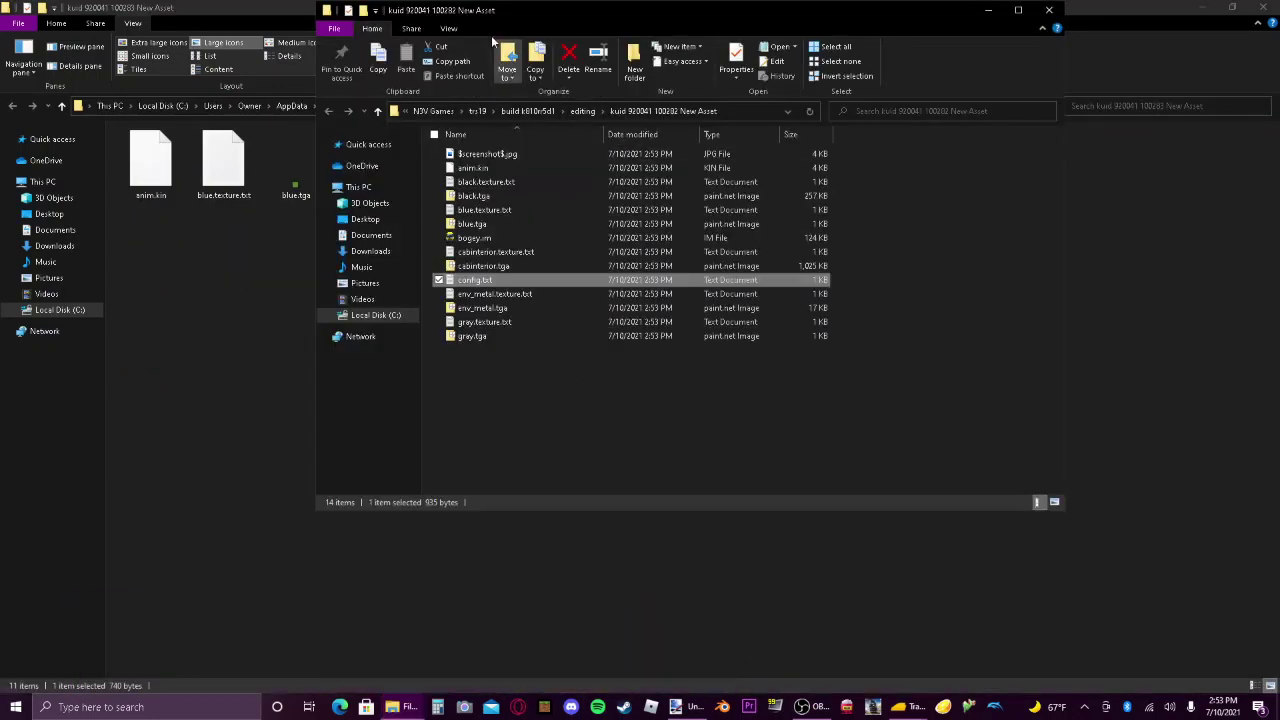
left_click(449, 28)
left_click(539, 47)
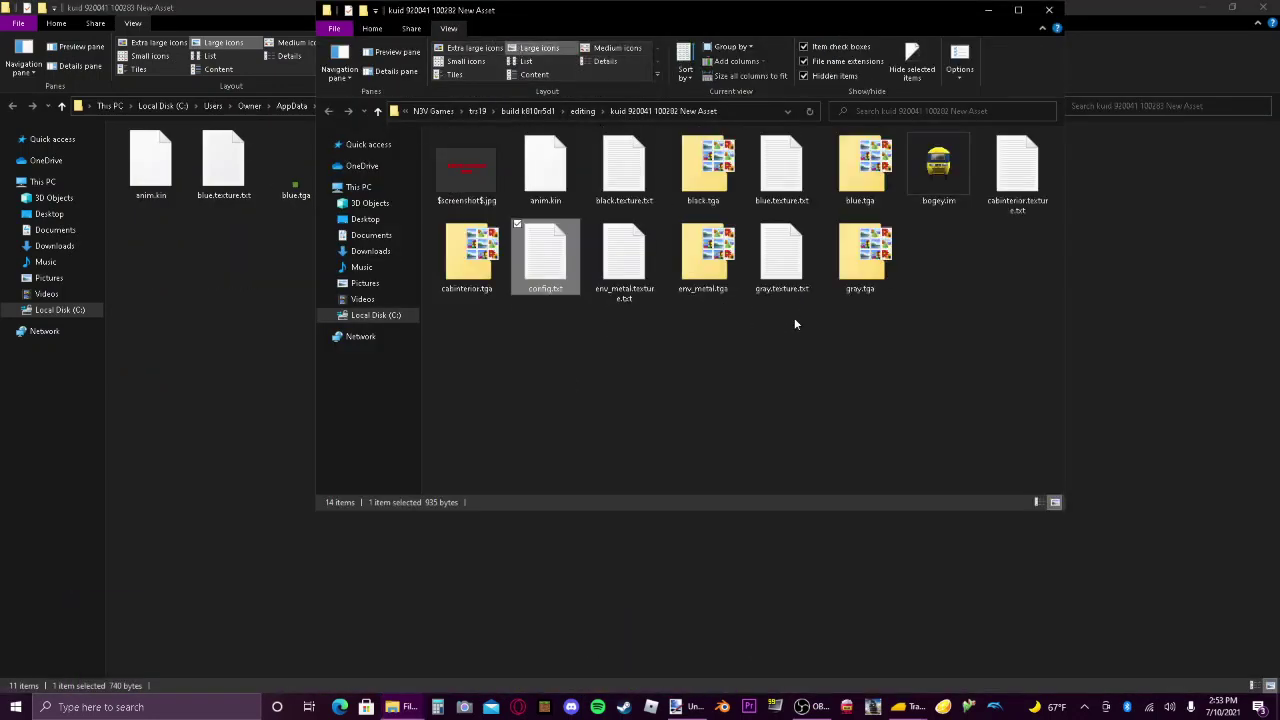
left_click(1018, 10)
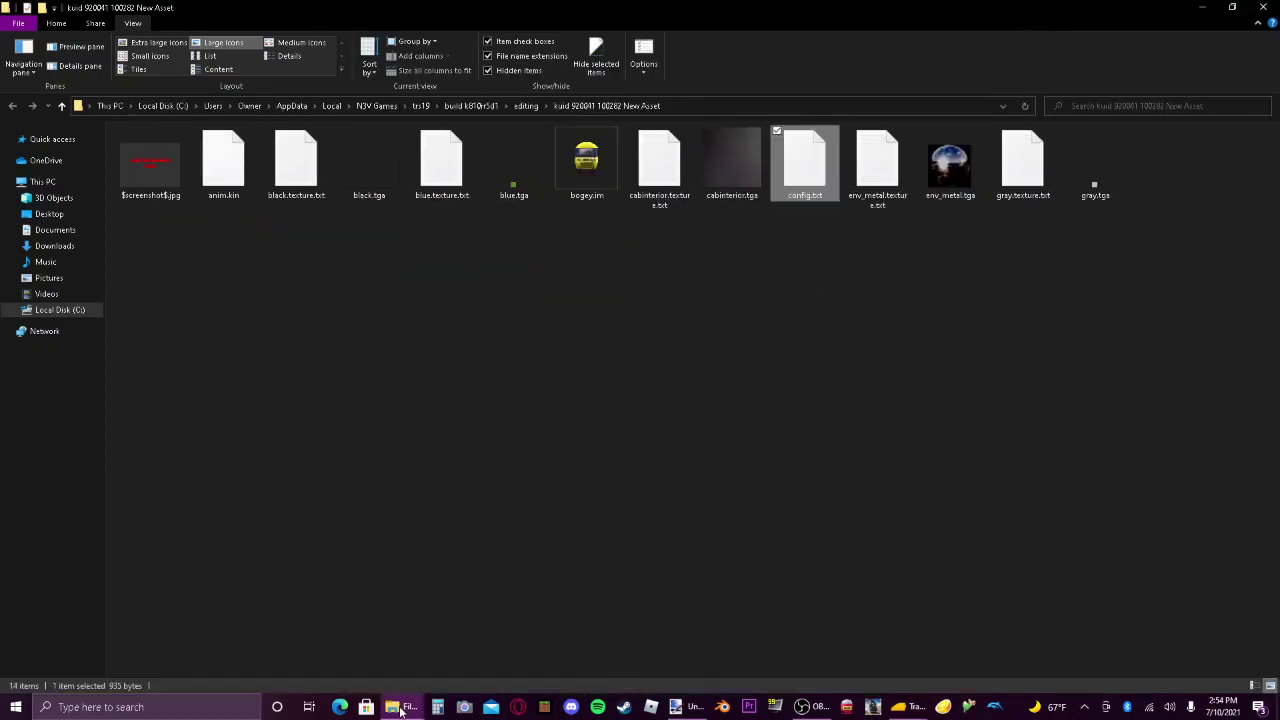
mouse_move(400, 707)
left_click(700, 650)
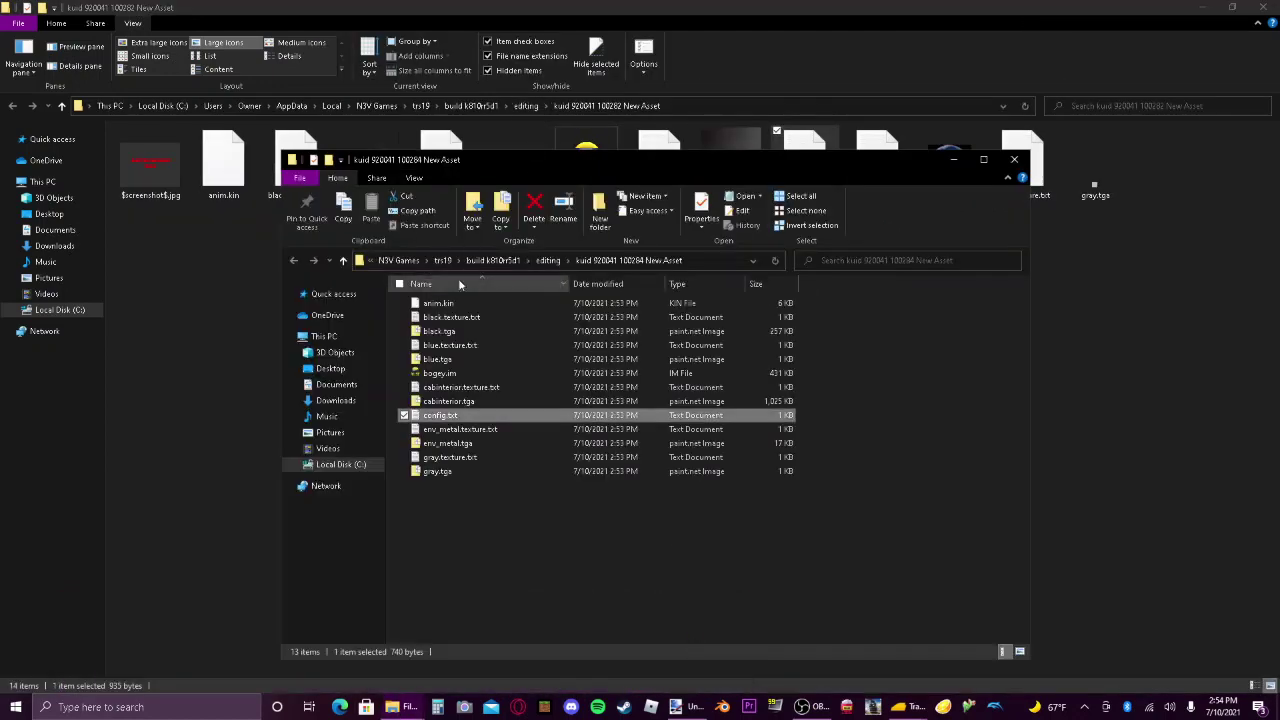
left_click(414, 178)
left_click(505, 197)
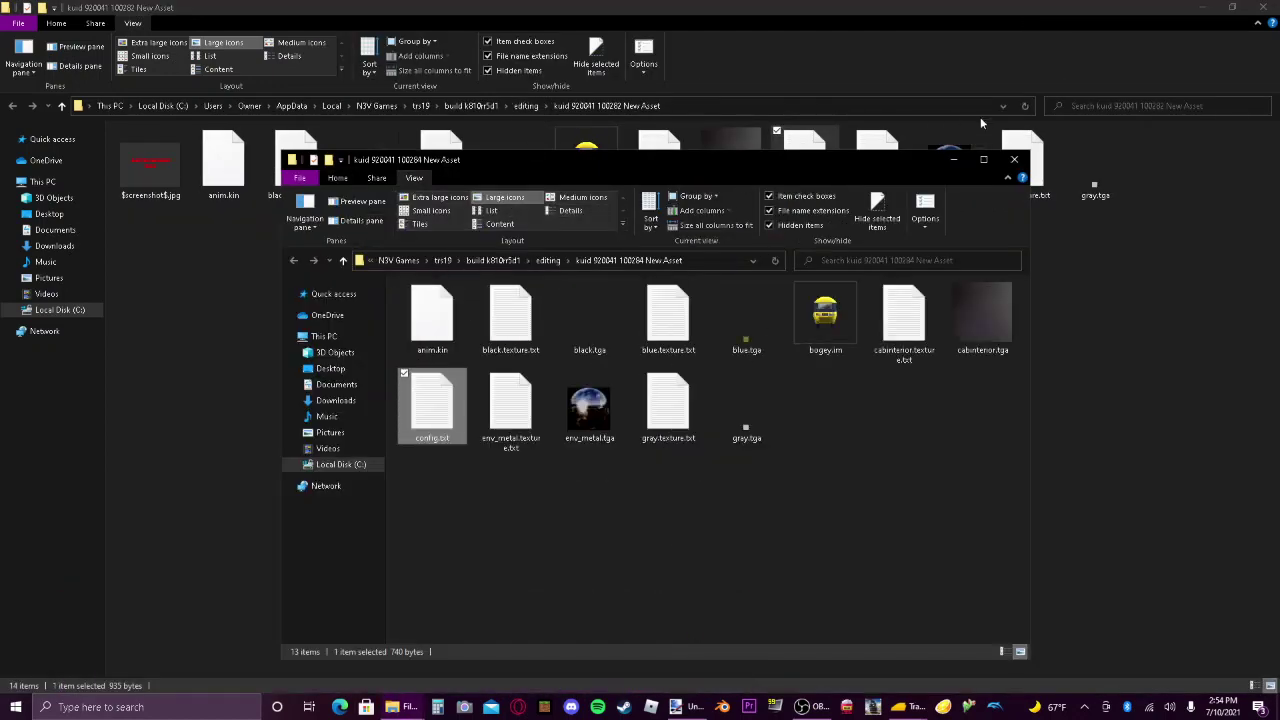
left_click(984, 160)
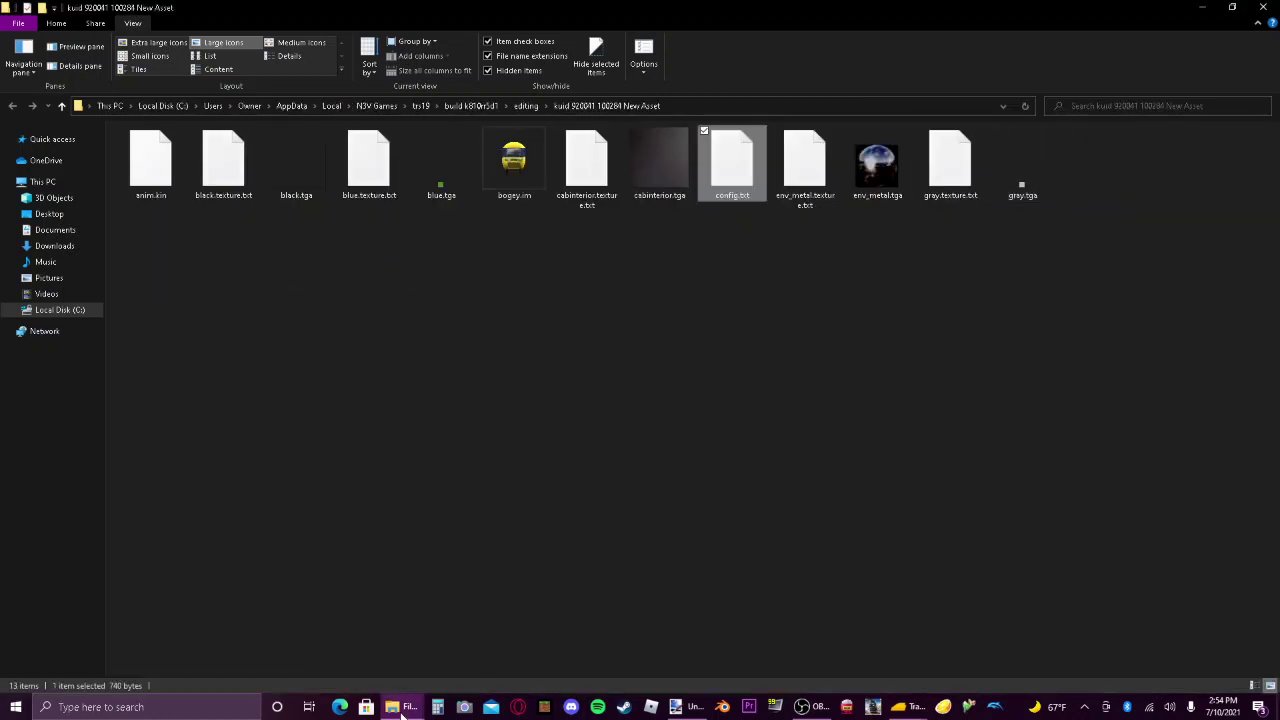
mouse_move(410, 707)
left_click(160, 655)
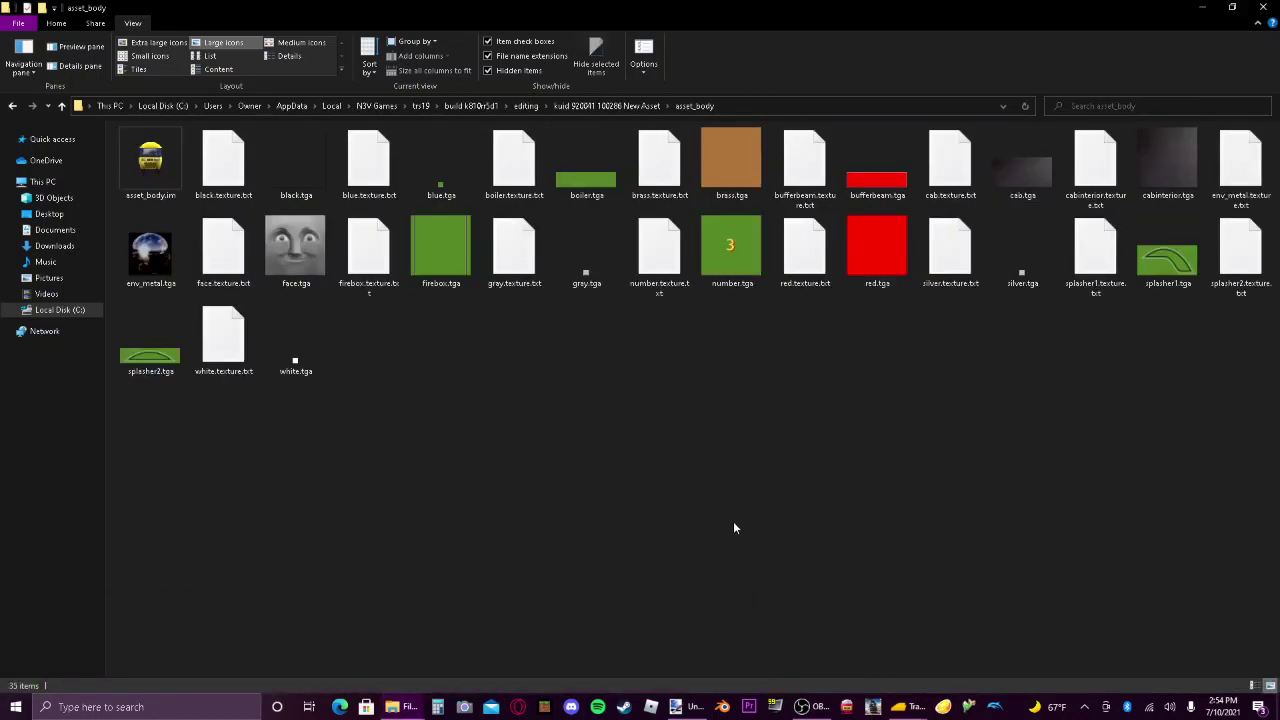
left_click_drag(430, 337, 456, 285)
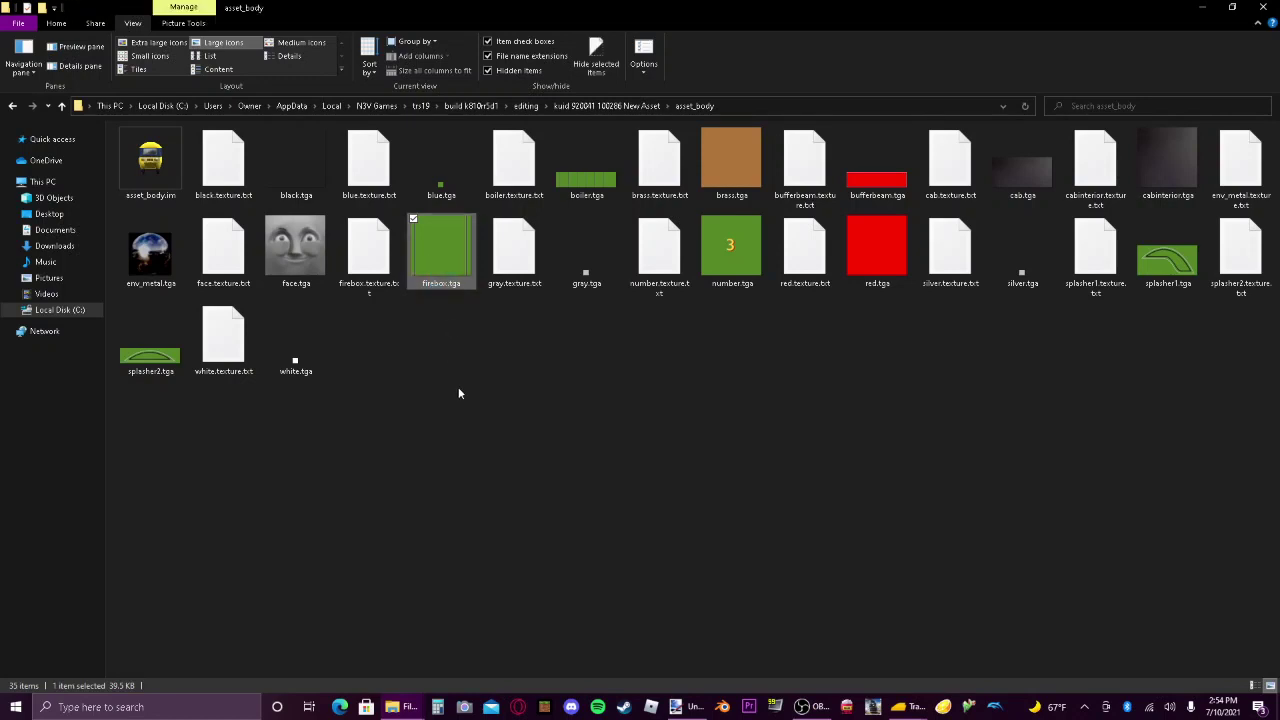
left_click(466, 378)
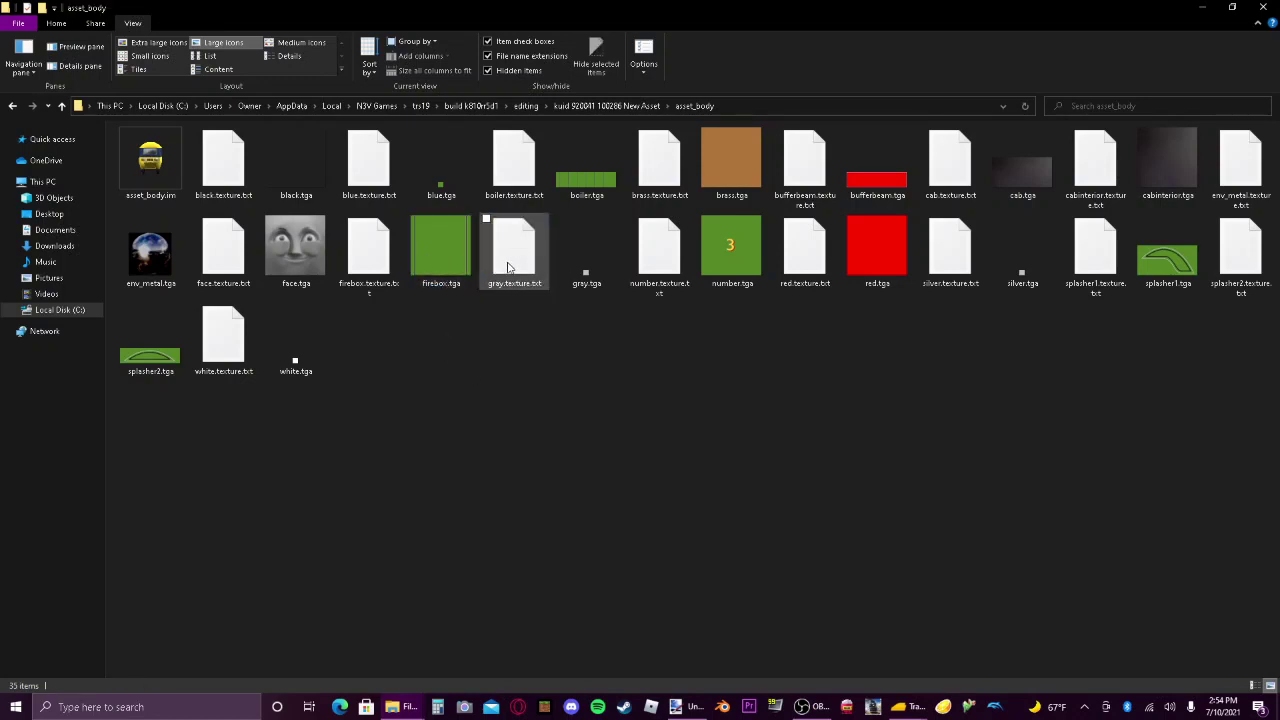
Open firebox, blue, boiler, number, red, bufferbeam, splasher1 and splasher2 .tga from the asset_body folder together in paint.net.
left_click(469, 253)
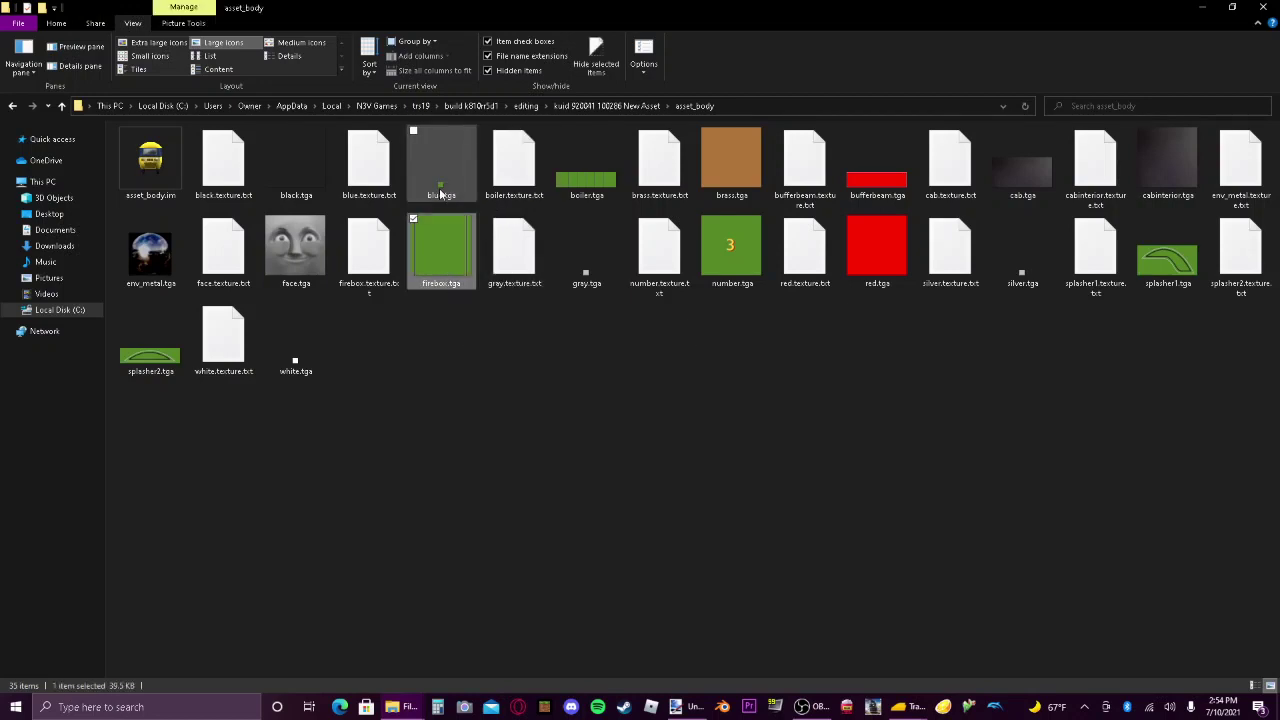
left_click(441, 165, "ctrl")
left_click(585, 170, "ctrl")
left_click(731, 250, "ctrl")
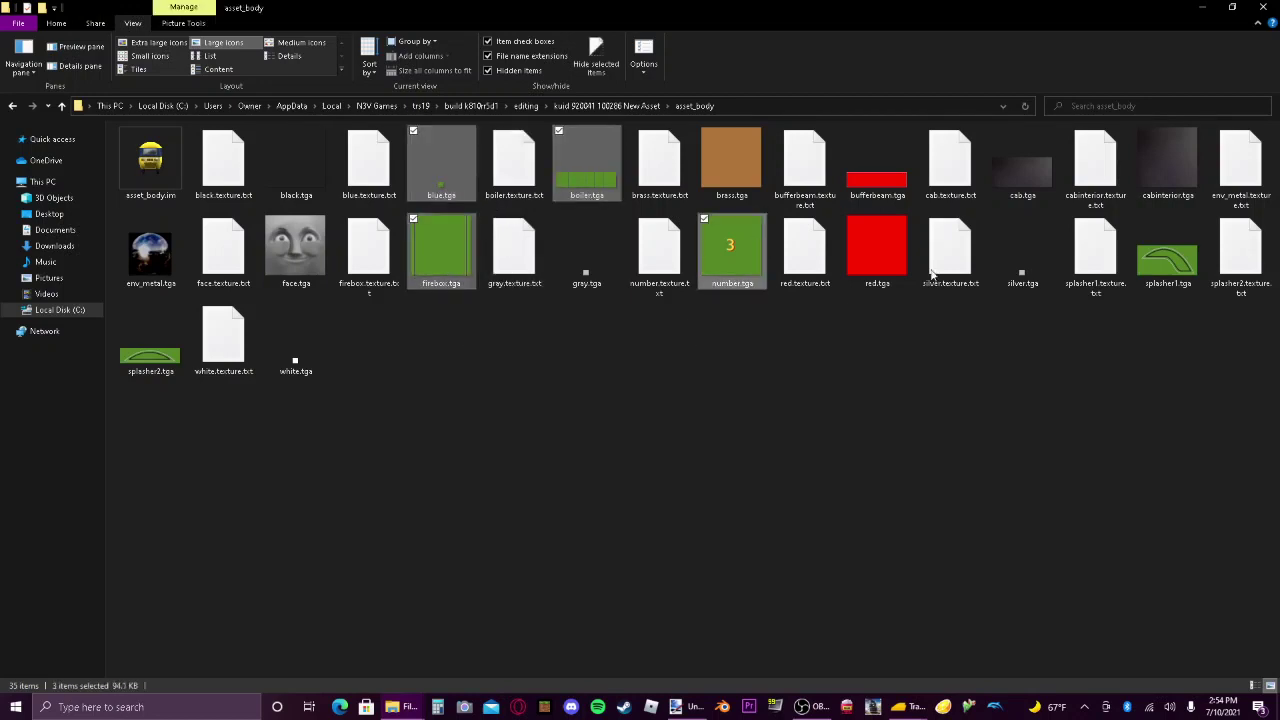
left_click(876, 250, "ctrl")
left_click(876, 165, "ctrl")
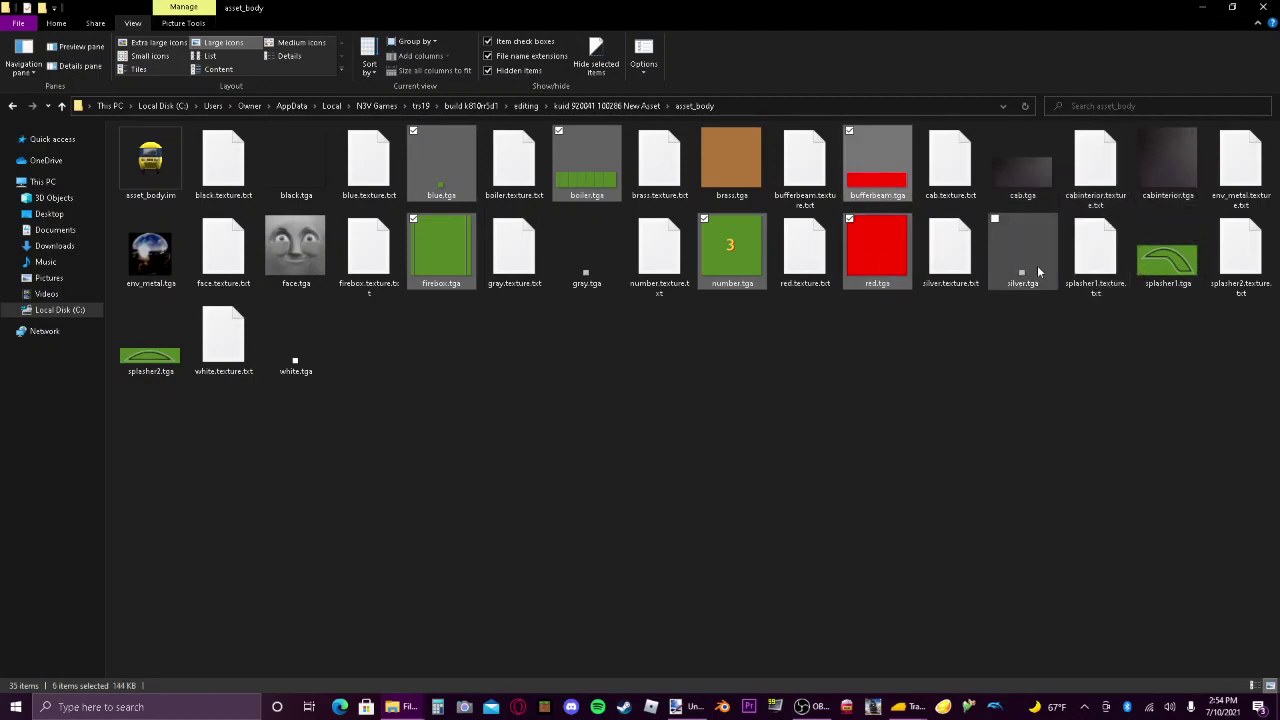
left_click(1166, 276, "ctrl")
left_click(140, 352, "ctrl")
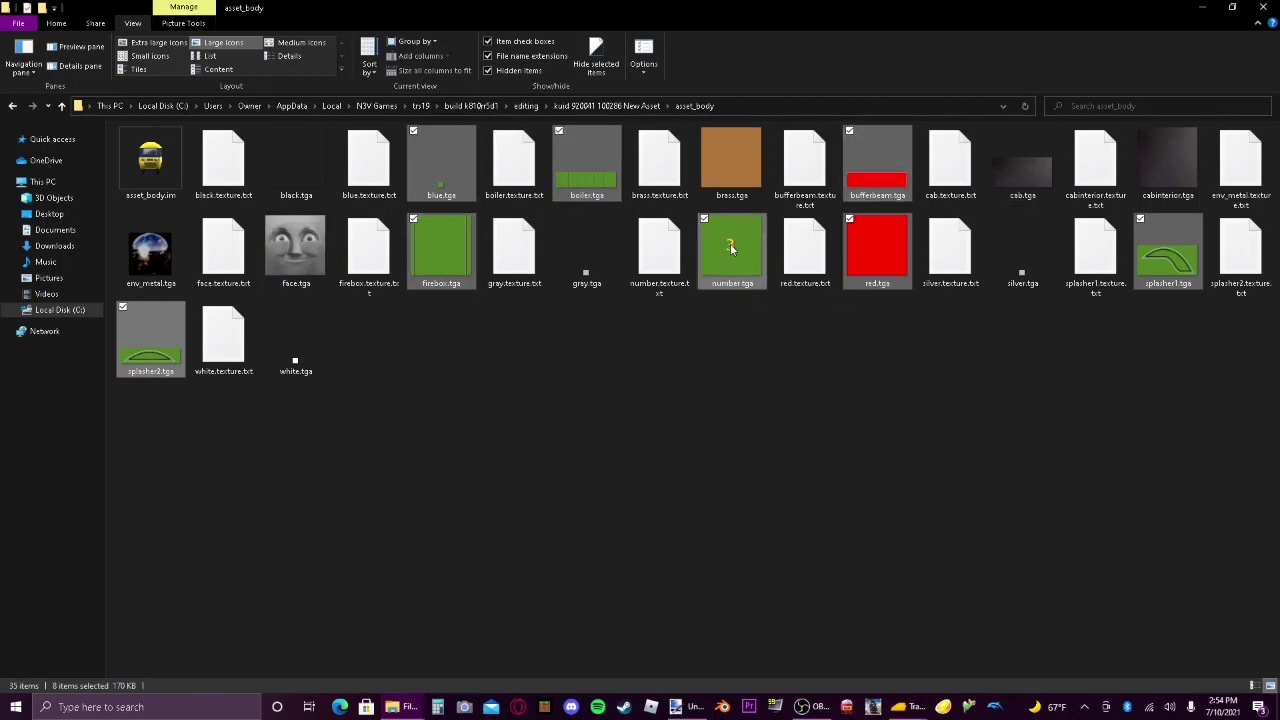
mouse_move(731, 248)
left_mouse_down()
mouse_move(735, 295)
mouse_move(715, 262)
left_mouse_up()
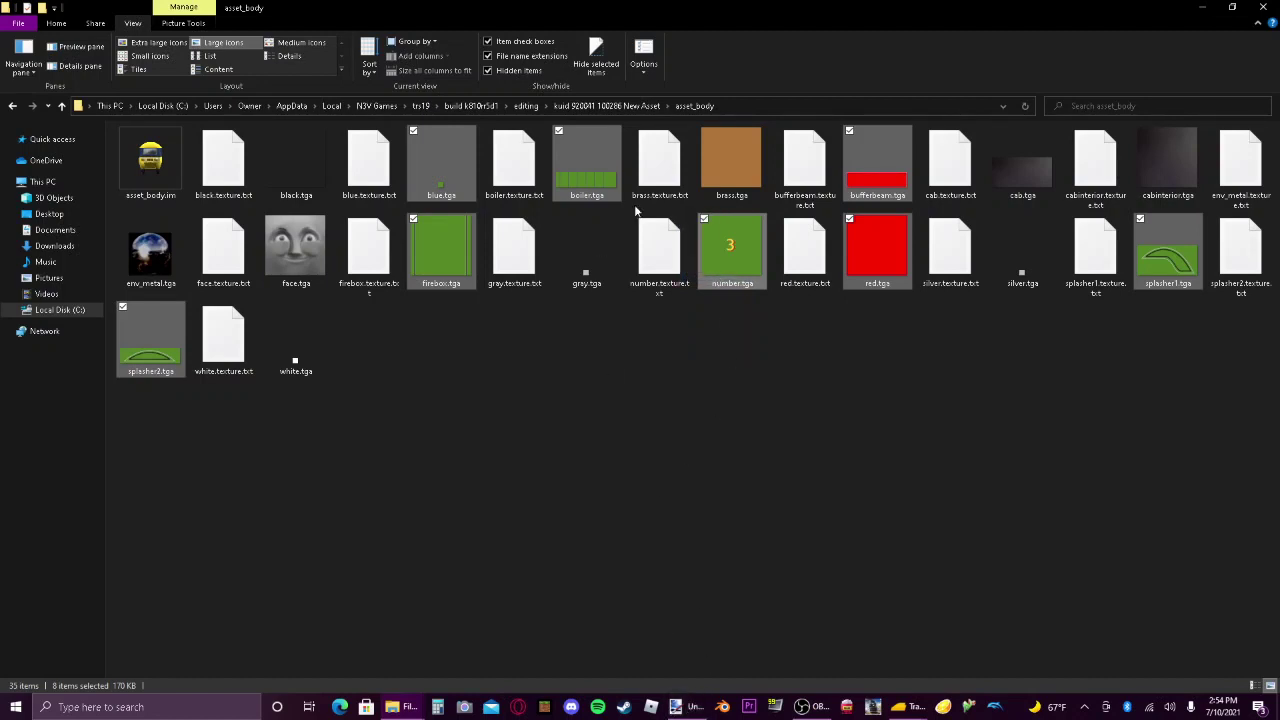
mouse_move(737, 252)
left_mouse_down()
mouse_move(720, 648)
mouse_move(694, 675)
mouse_move(708, 650)
mouse_move(692, 466)
left_mouse_up()
left_click(631, 364)
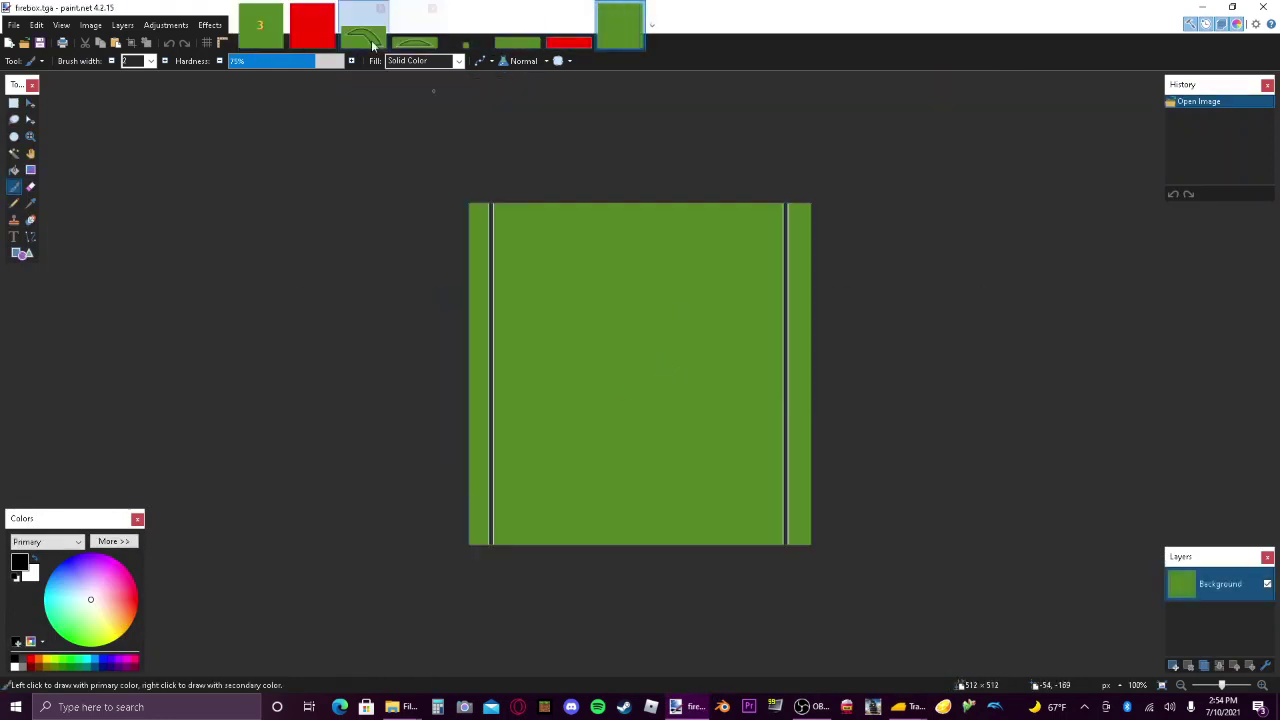
Fill the green background of number.tga with the solid red DB0000 using the Paint Bucket.
left_click(262, 26)
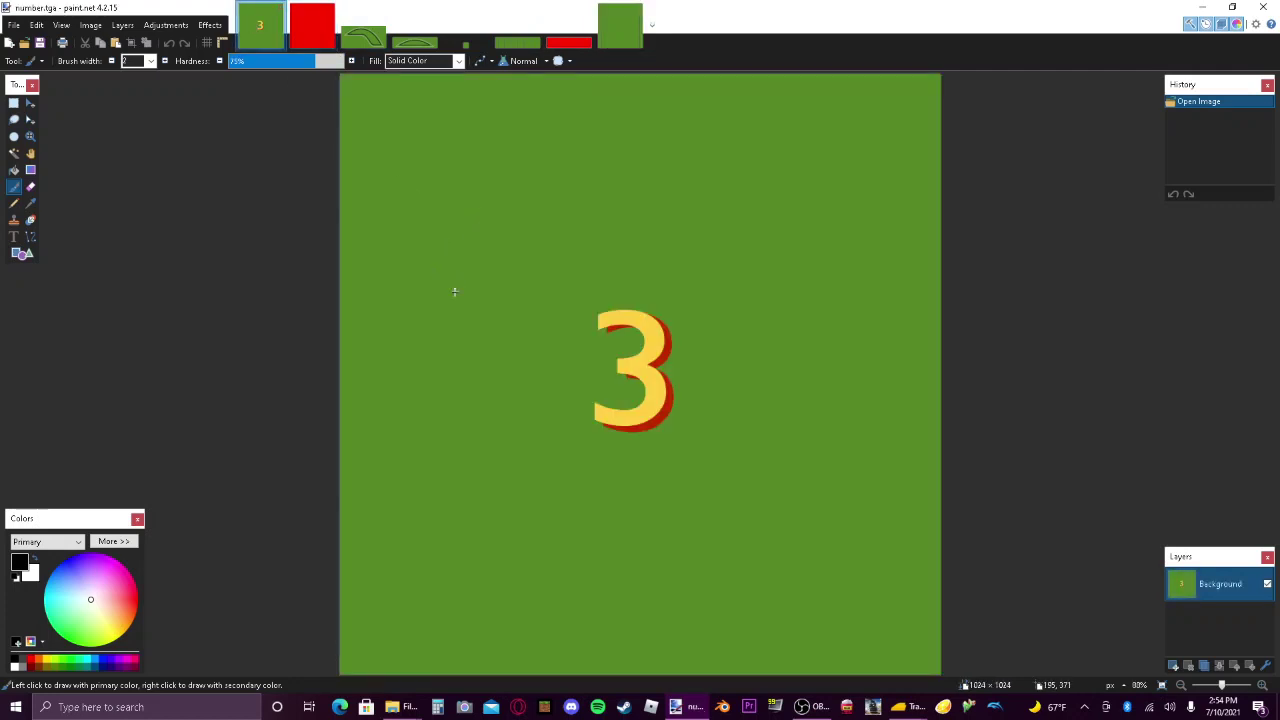
left_click(12, 104)
left_click(31, 204)
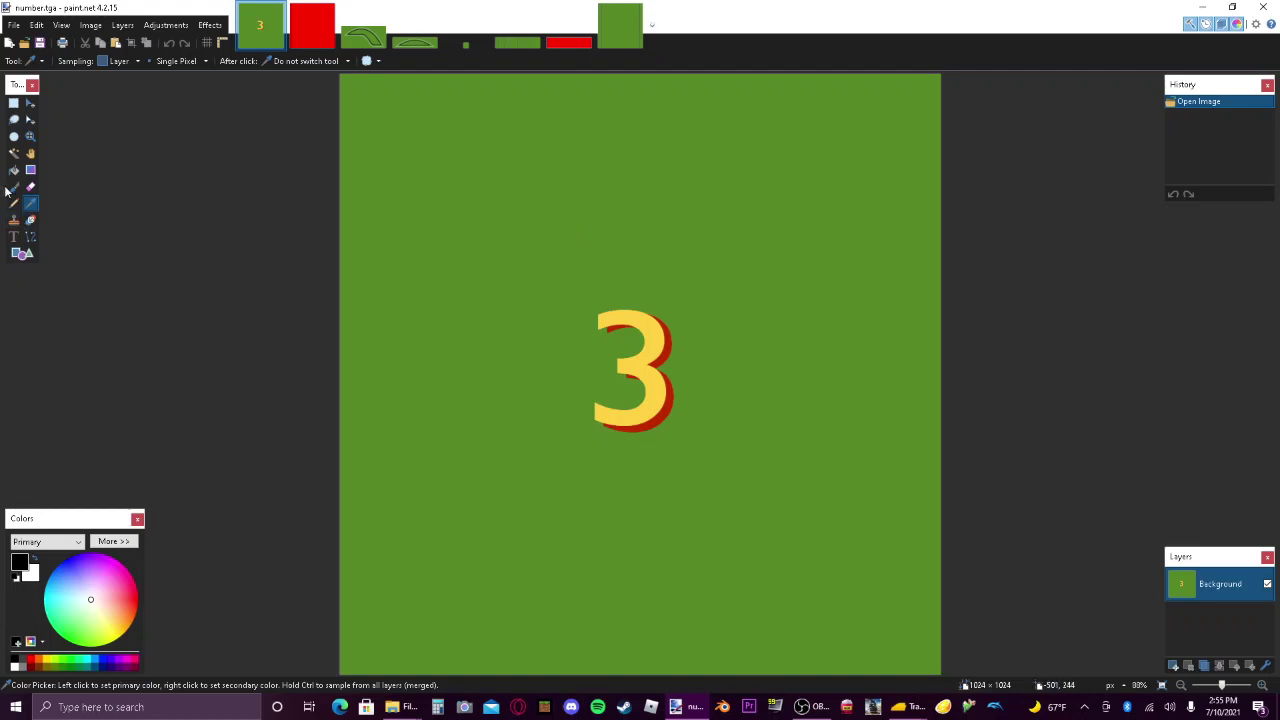
left_click(13, 103)
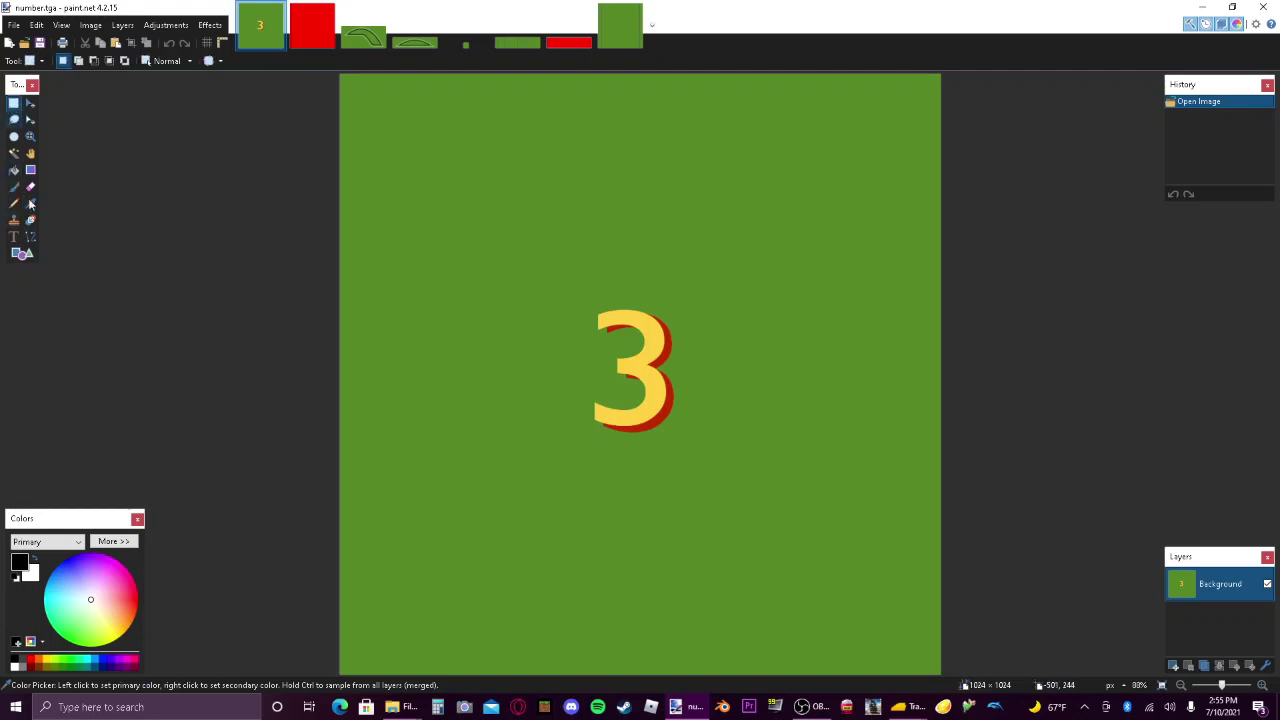
left_click(31, 659)
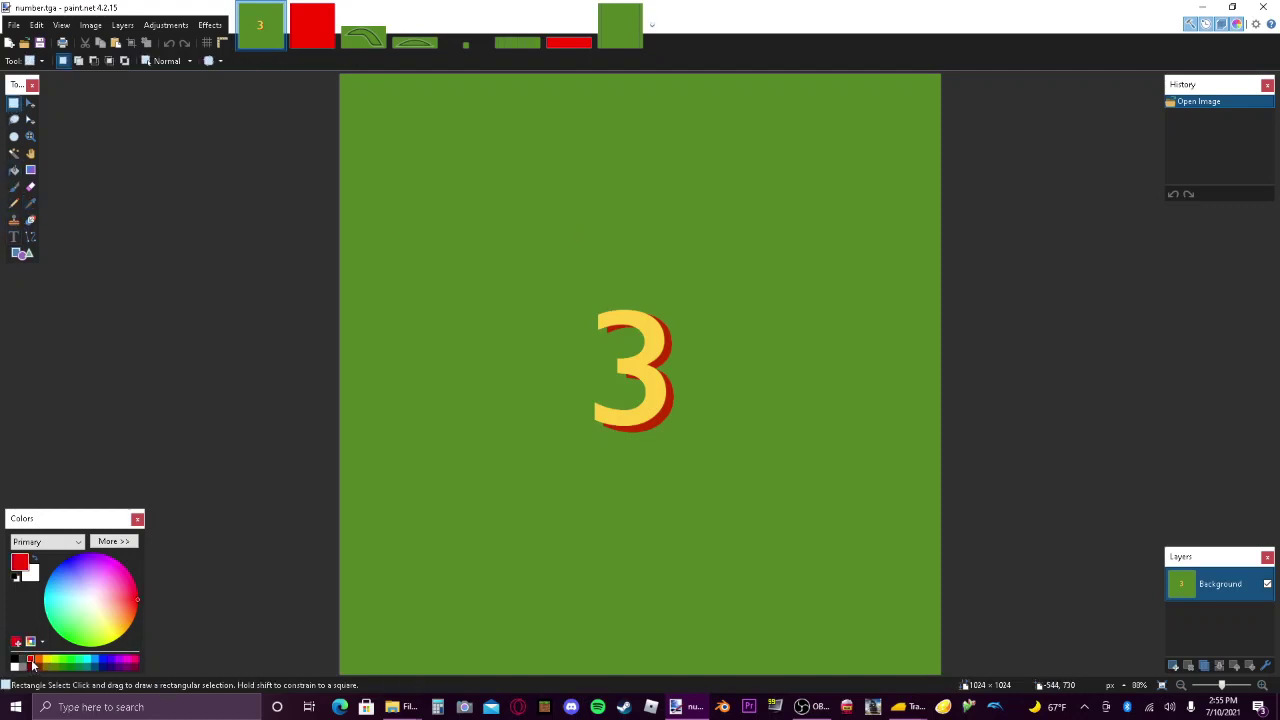
left_click(112, 541)
mouse_move(209, 629)
left_mouse_down()
mouse_move(176, 627)
mouse_move(214, 627)
left_mouse_up()
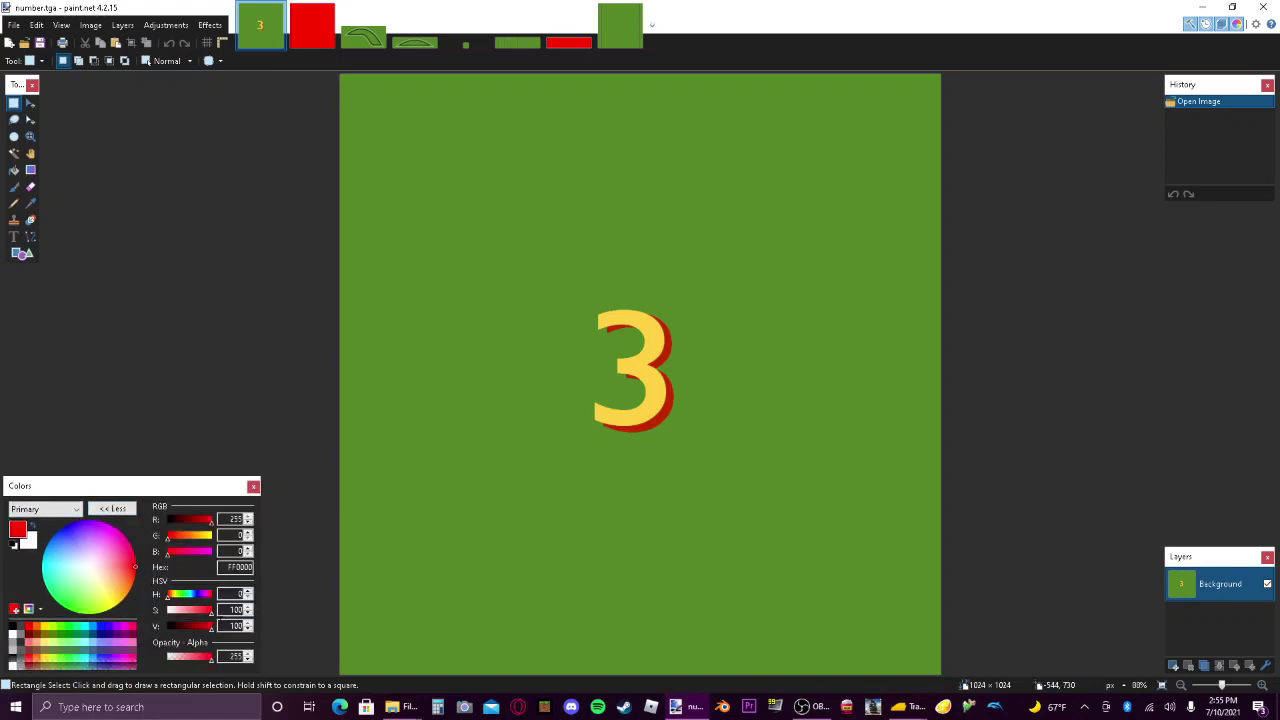
left_click_drag(210, 628, 203, 630)
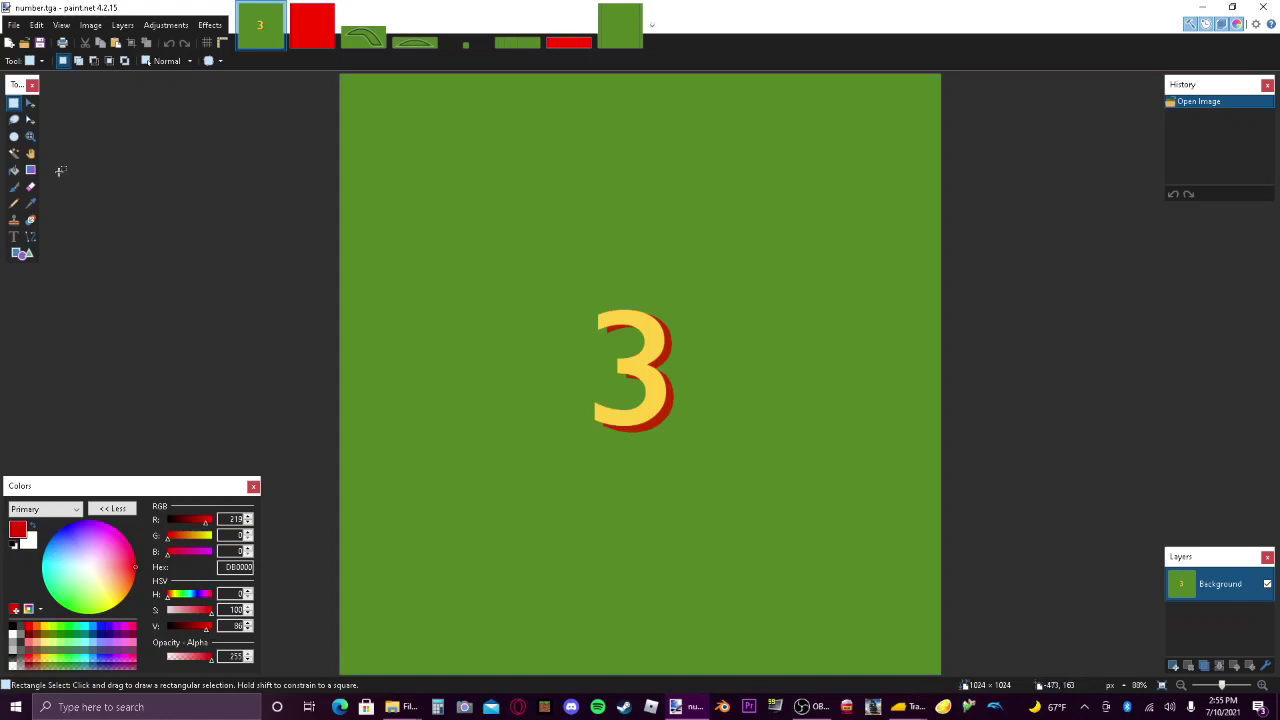
left_click(14, 170)
left_click(475, 209)
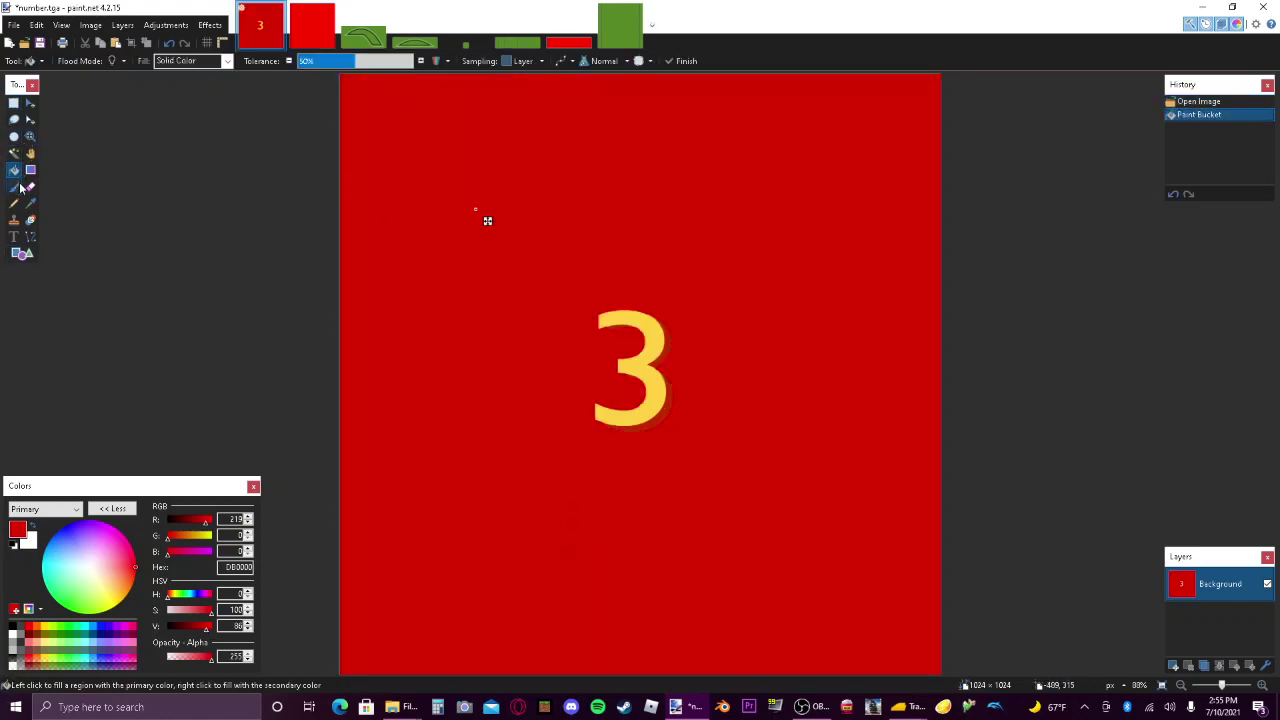
Select a rectangle of about 331 × 370 px around the number 3 and paint over it in red with a 55 px brush.
left_click(13, 102)
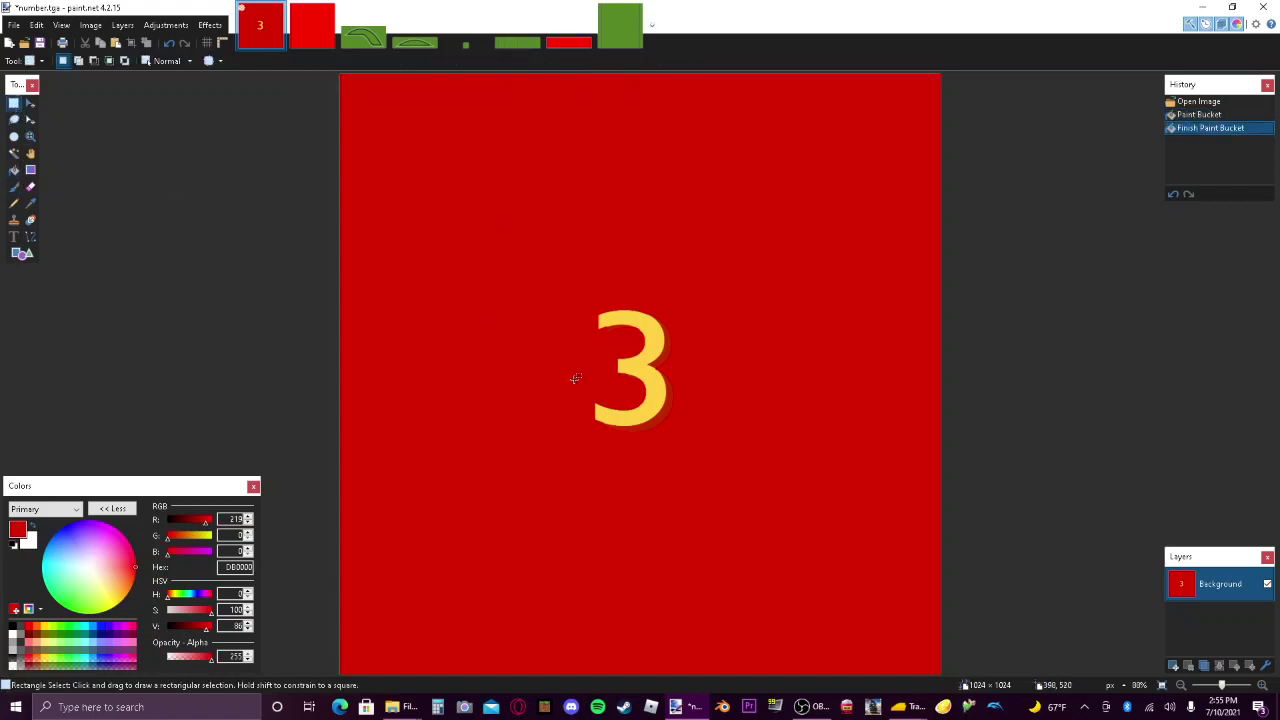
left_click_drag(539, 256, 733, 473)
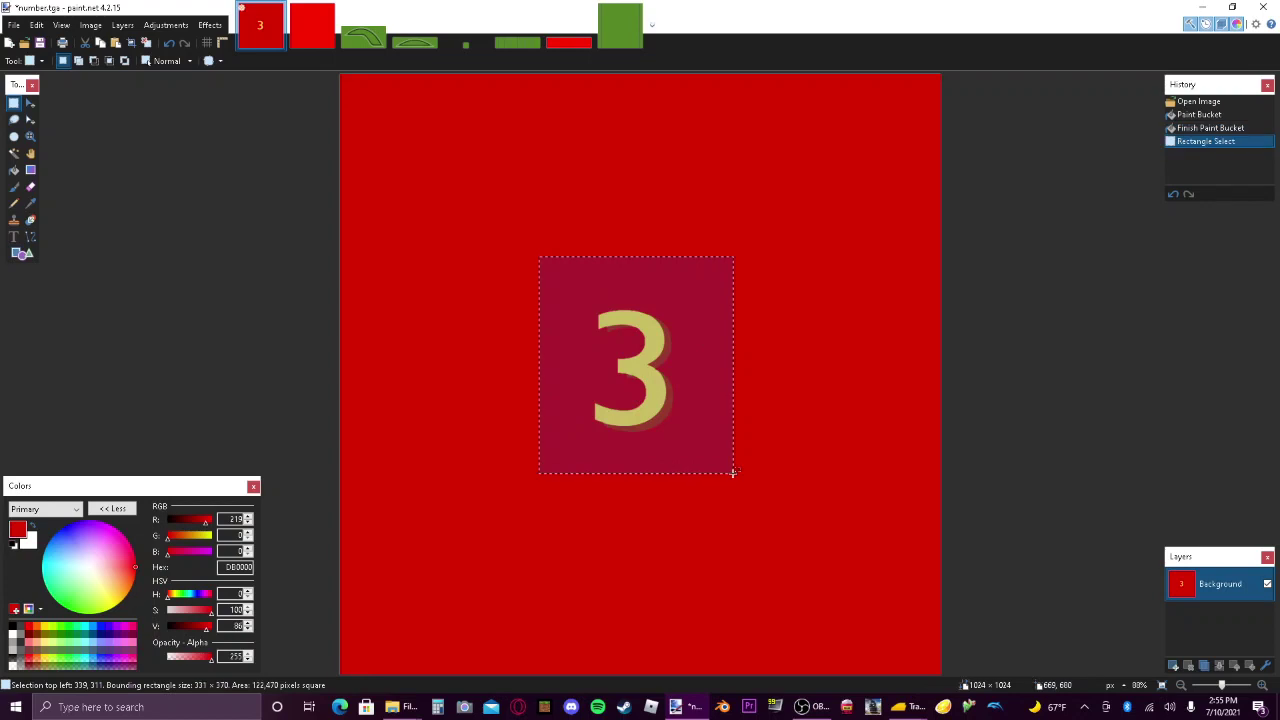
left_click(13, 187)
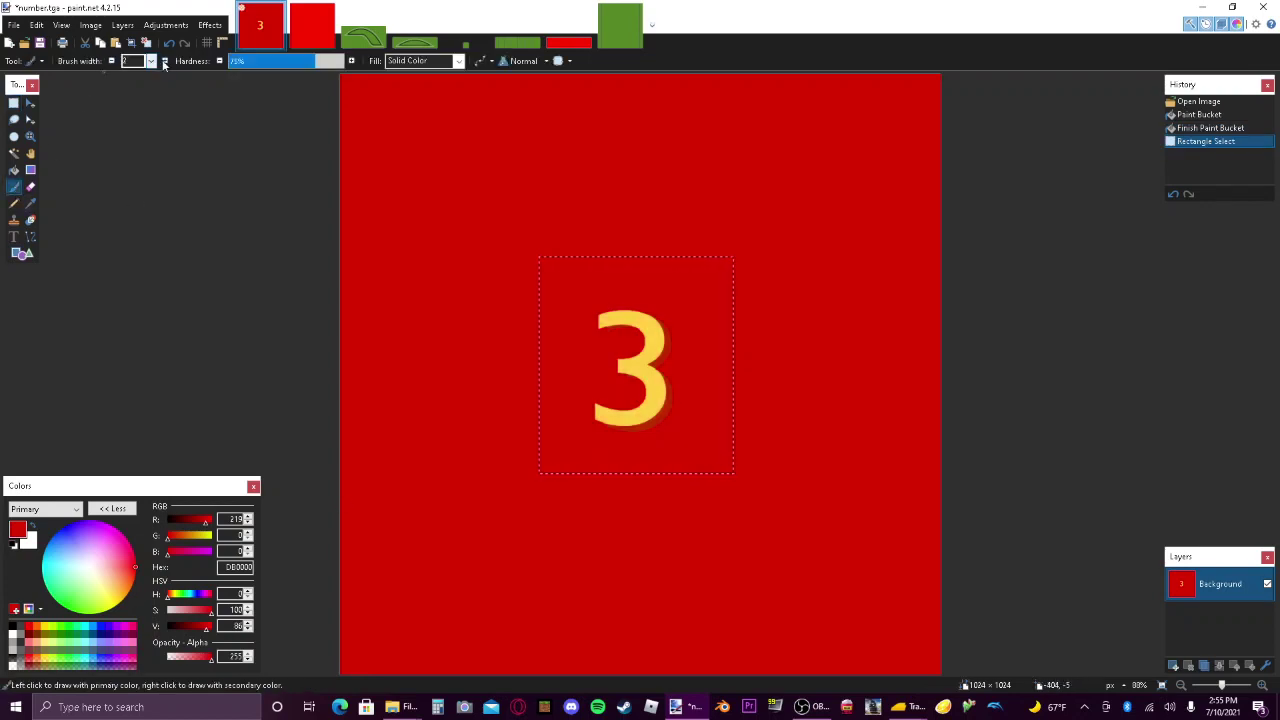
left_click(150, 61)
left_click(135, 287)
mouse_move(557, 314)
left_mouse_down()
mouse_move(628, 306)
mouse_move(620, 326)
mouse_move(666, 328)
mouse_move(627, 383)
left_mouse_up()
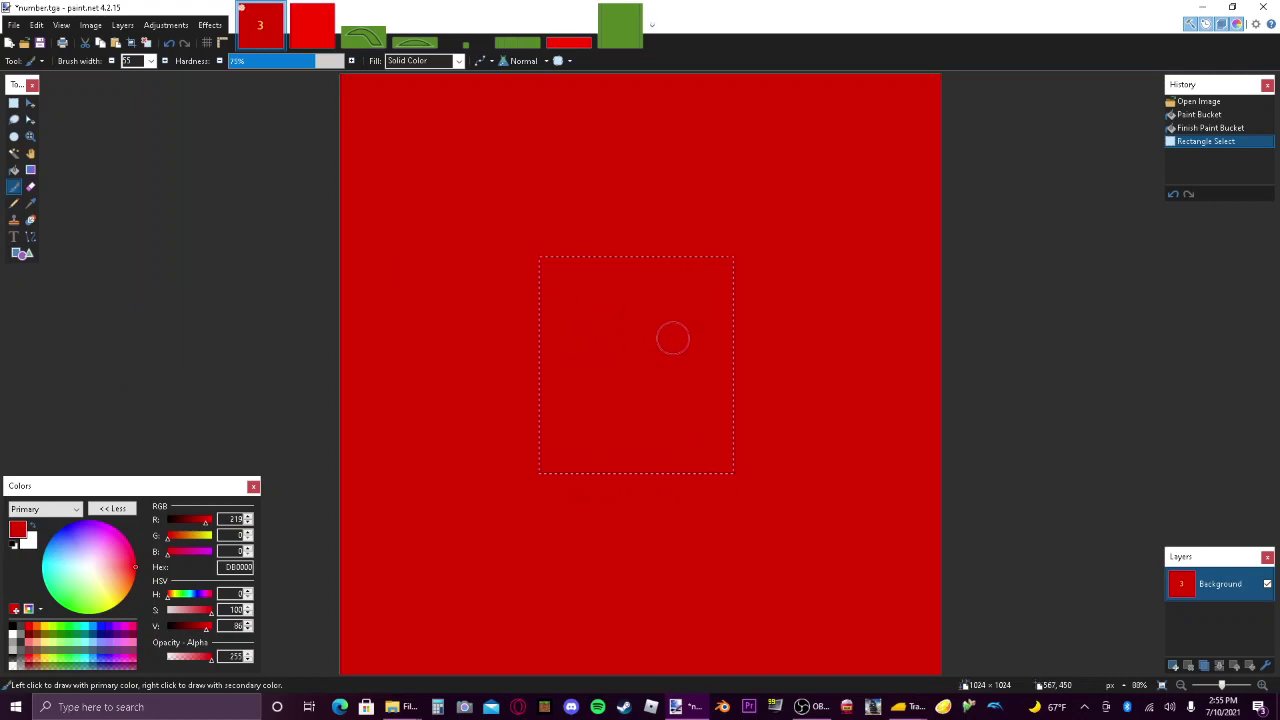
Undo the brush stroke over the number 3 and sample its yellow as the primary colour.
left_click(169, 42)
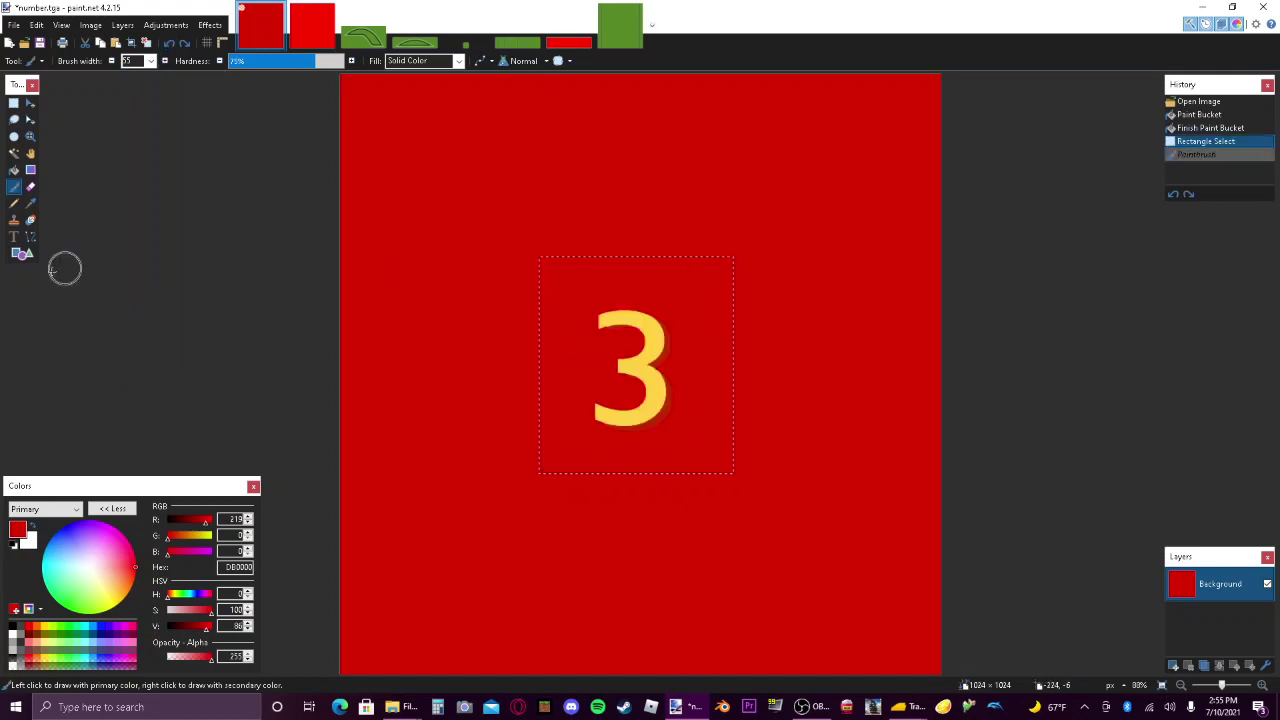
left_click(31, 204)
left_click(634, 315)
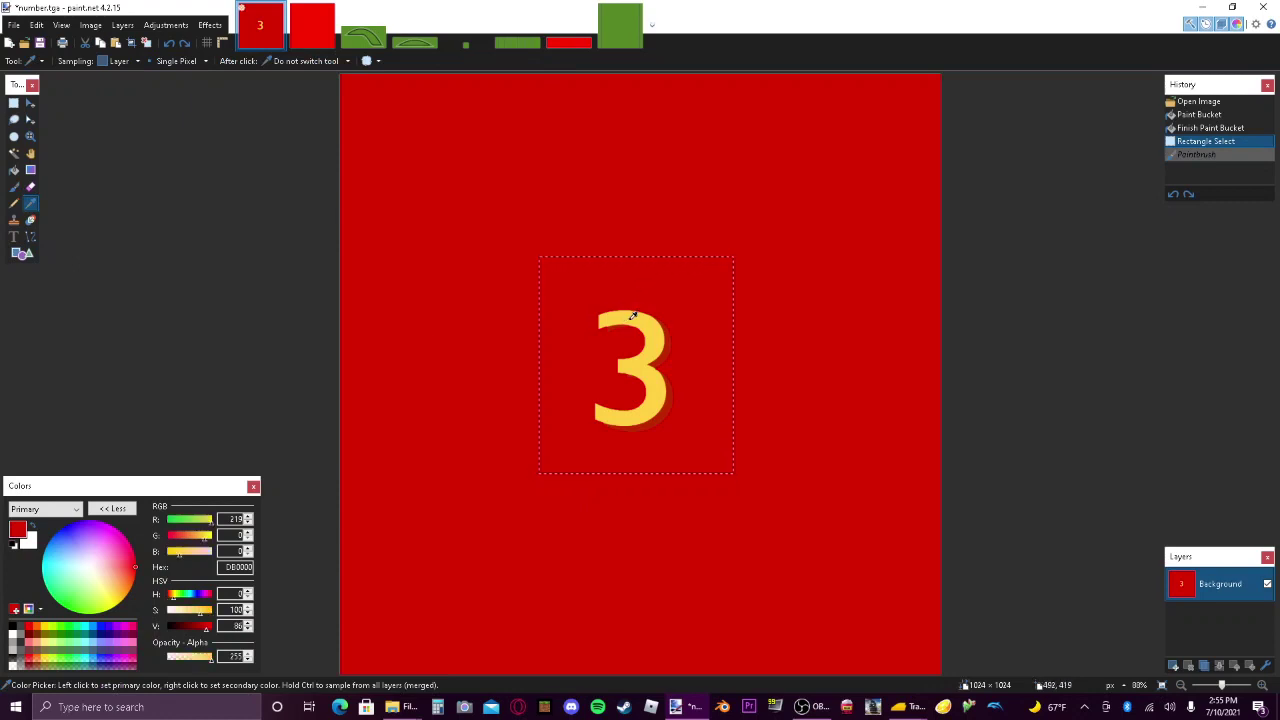
Undo the selection and red fill, and redo all edits up to the brush stroke covering the number 3.
left_click(169, 42)
left_click(169, 42)
left_click(169, 42)
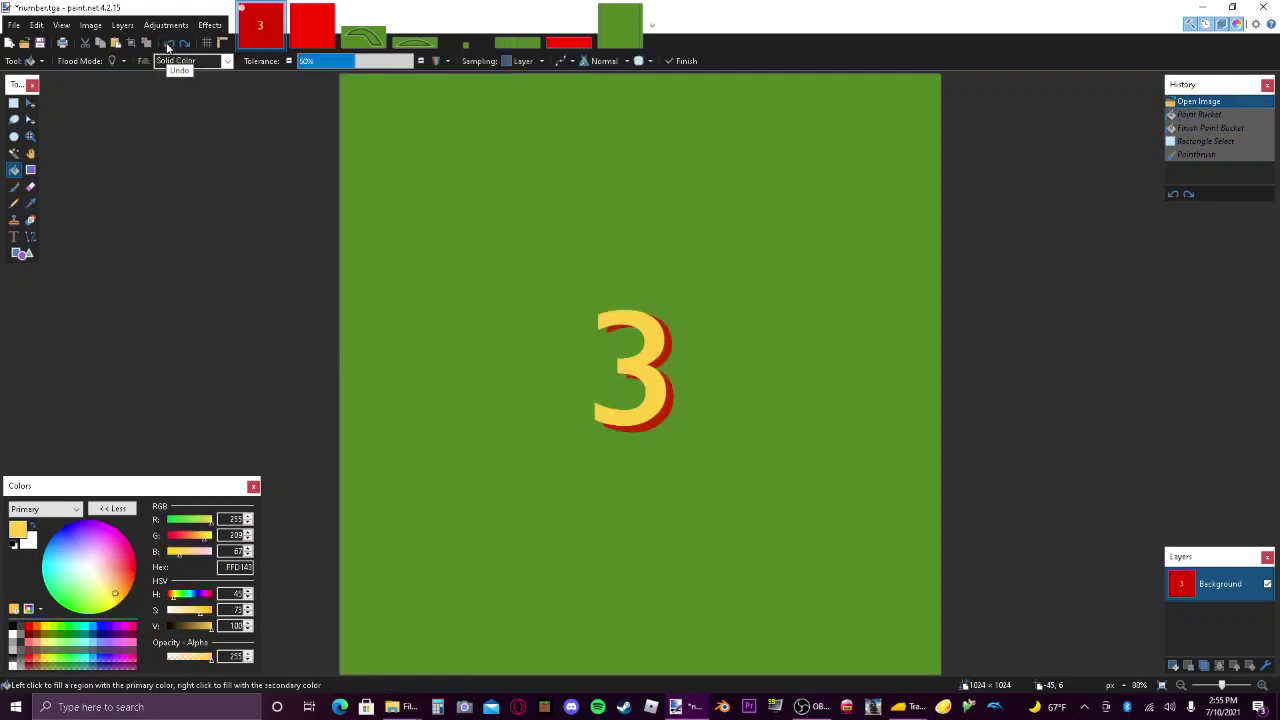
left_click(184, 43)
left_click(184, 43)
left_click(184, 43)
left_click(184, 43)
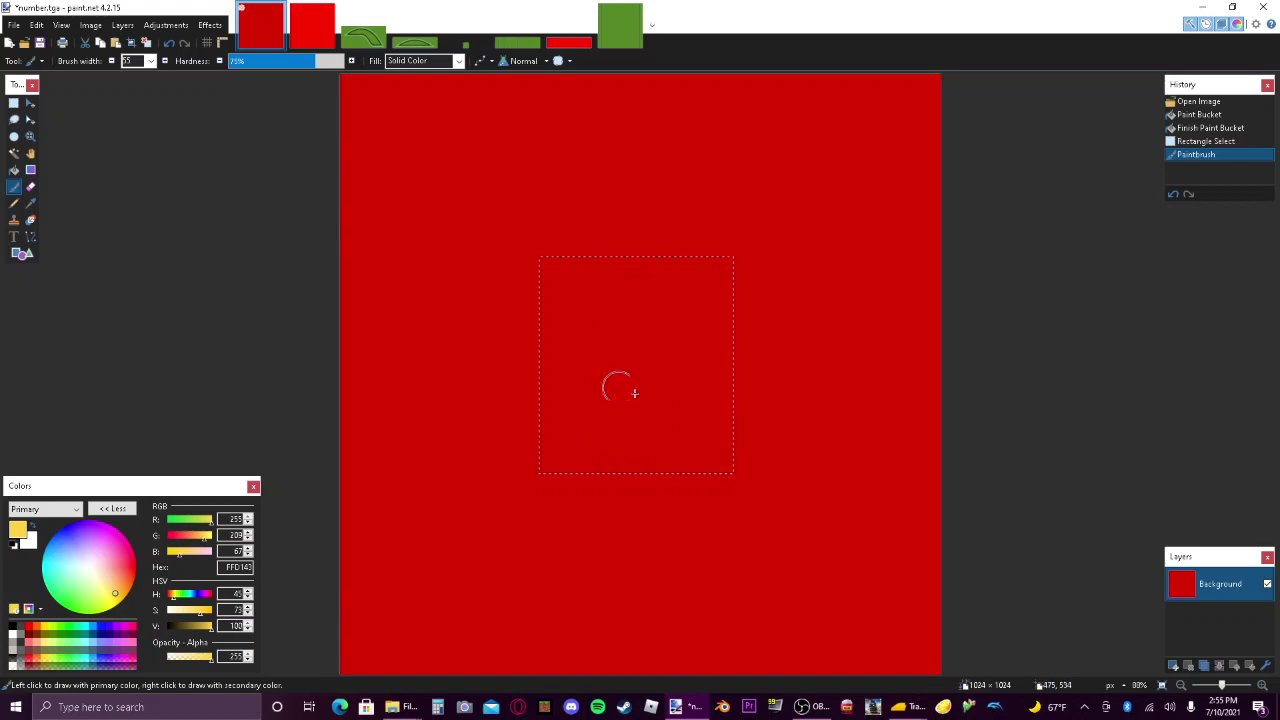
Add the yellow text 69 inside the rectangular selection.
left_click(14, 238)
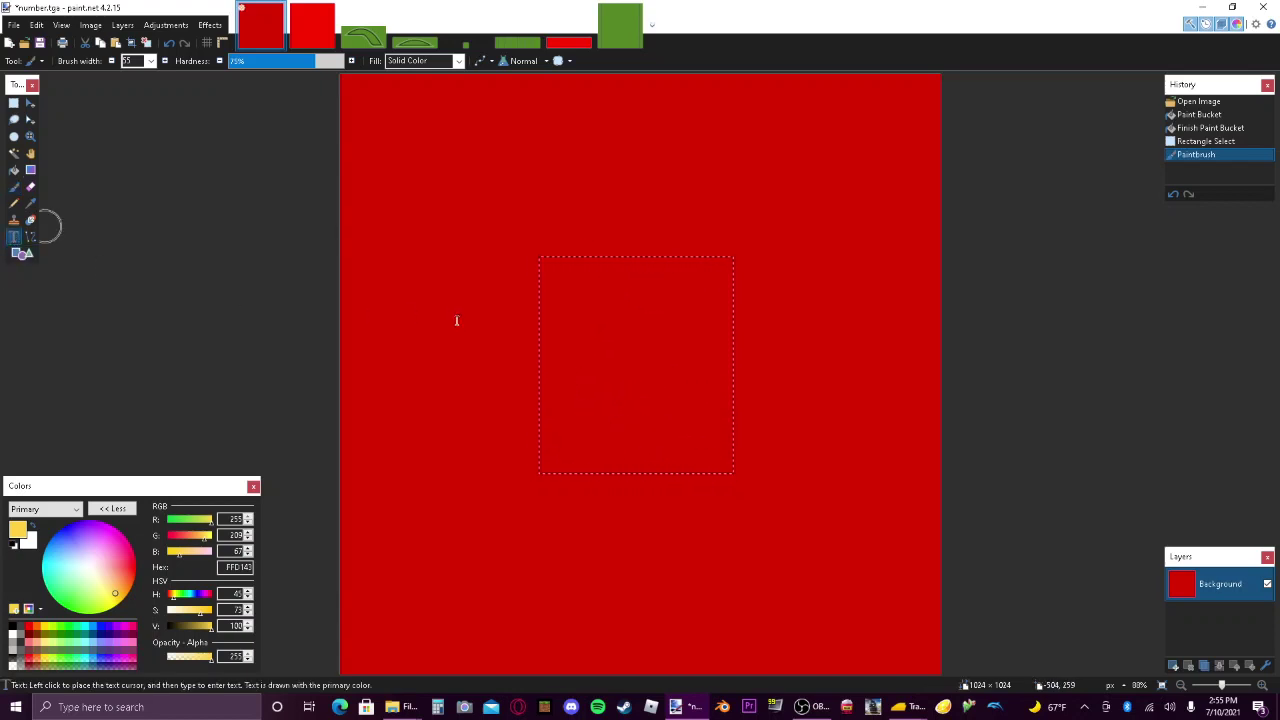
left_click(565, 369)
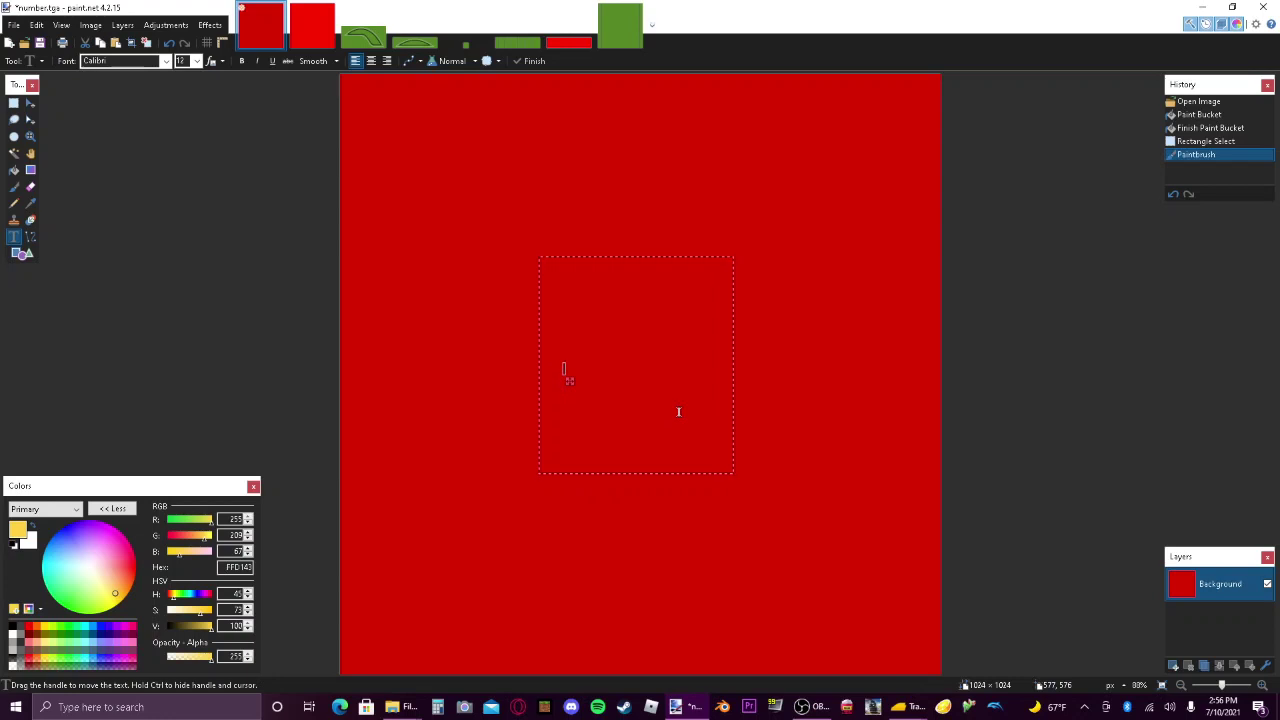
type("60")
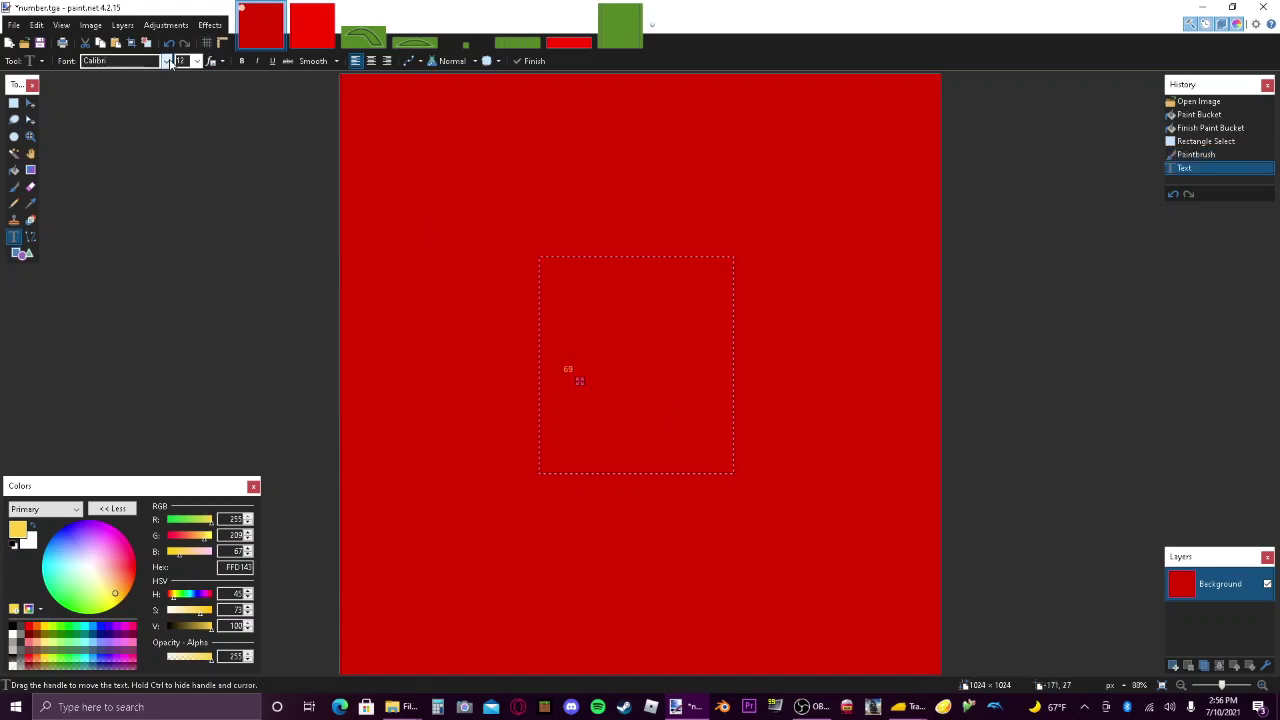
Browse the available fonts and try Comic Sans MS on the text 69.
left_click(166, 61)
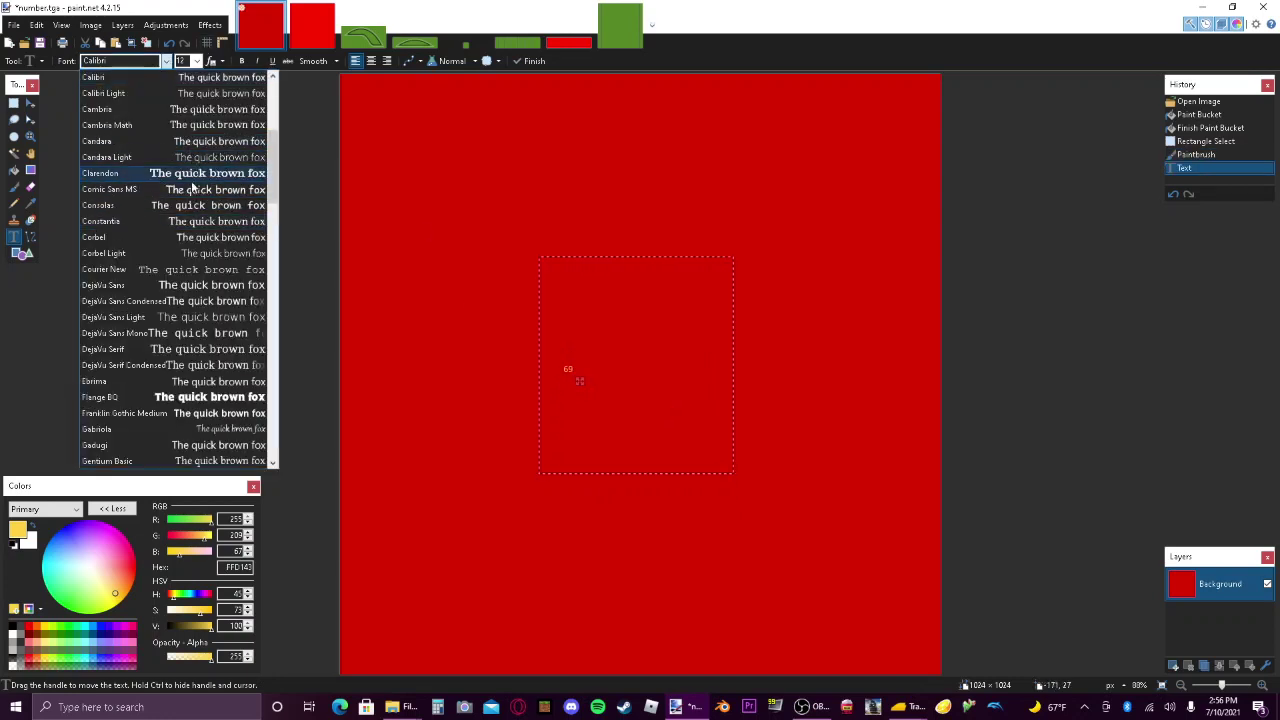
scroll(186, 322, "down", 4)
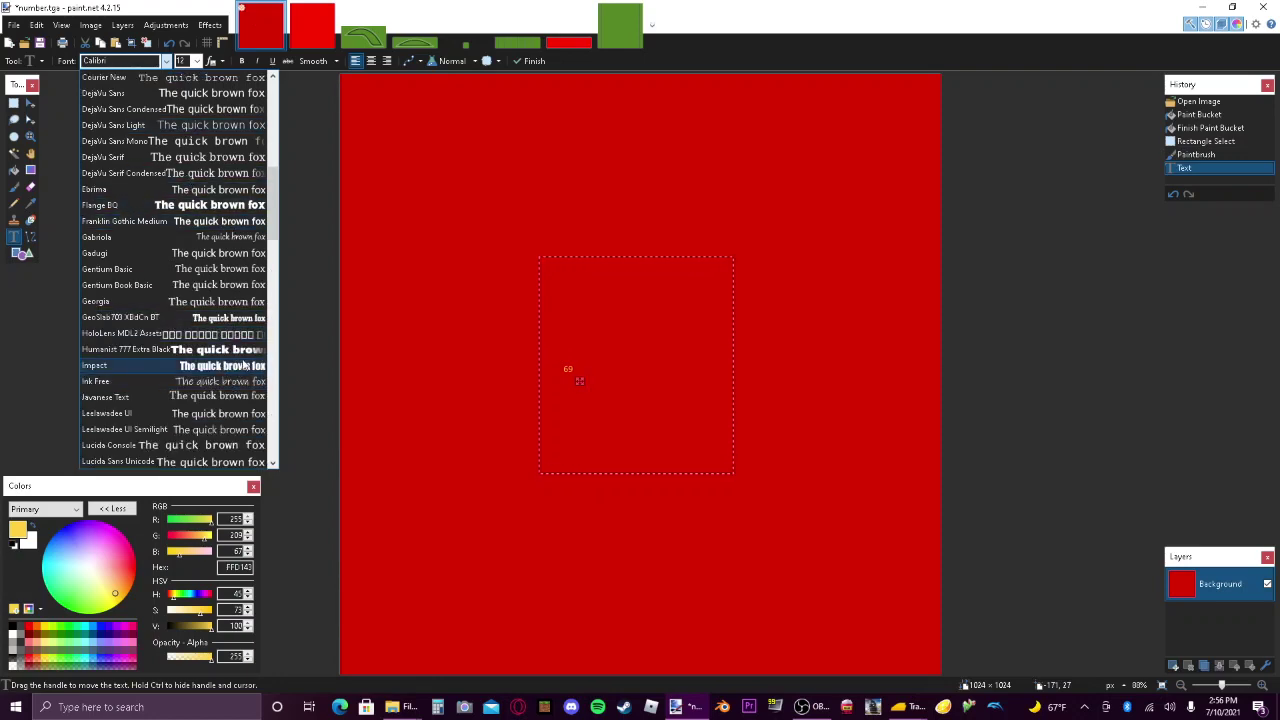
scroll(240, 360, "up", 7)
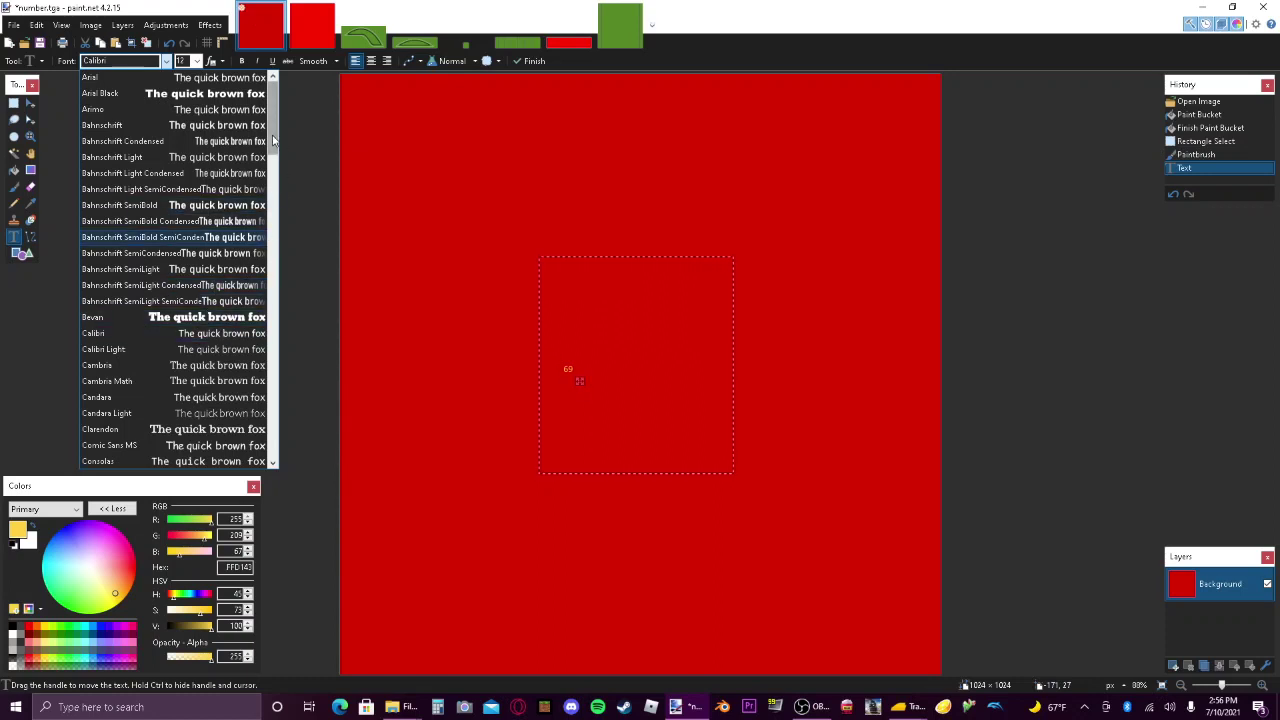
scroll(280, 175, "down", 6)
scroll(281, 220, "down", 6)
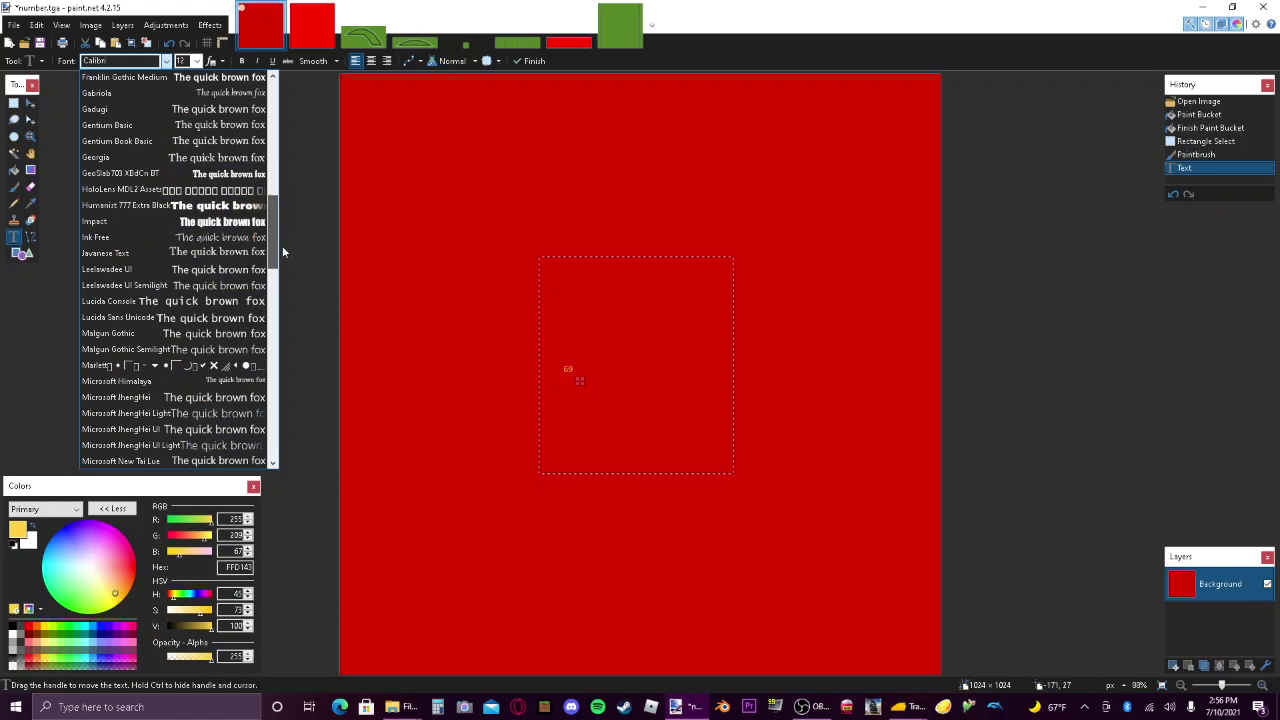
left_click_drag(277, 248, 231, 270)
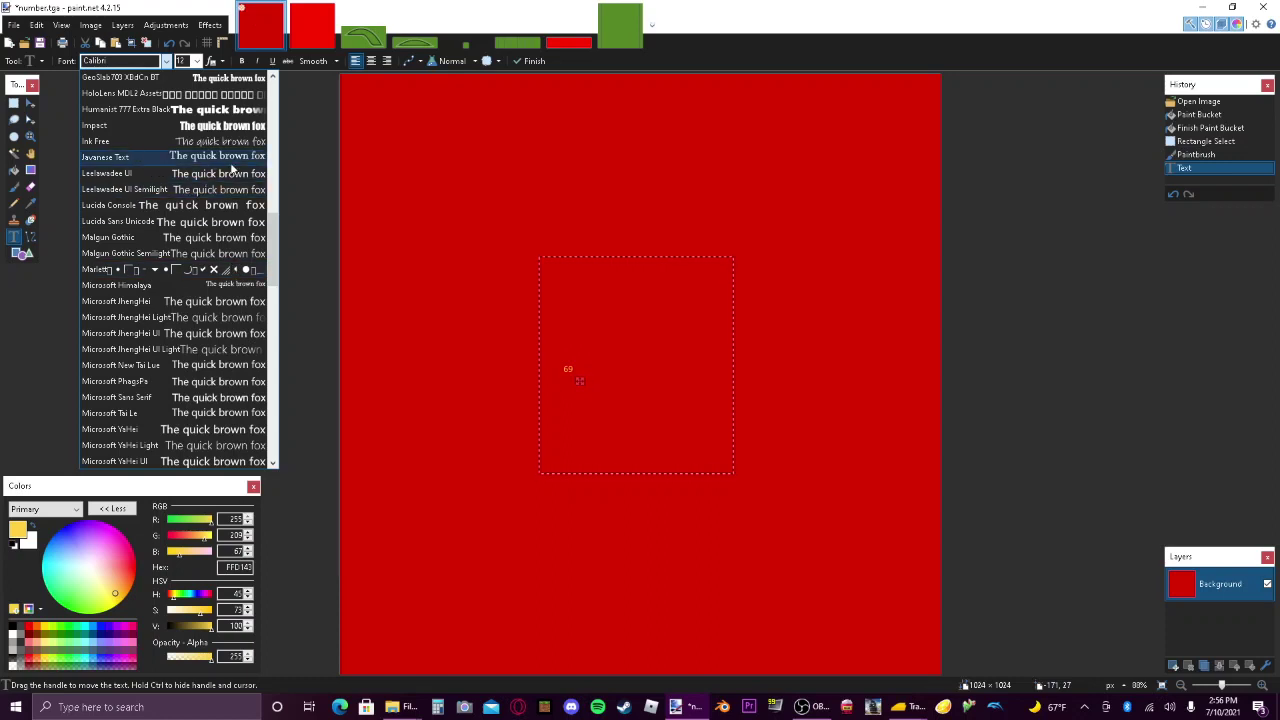
scroll(215, 208, "up", 2)
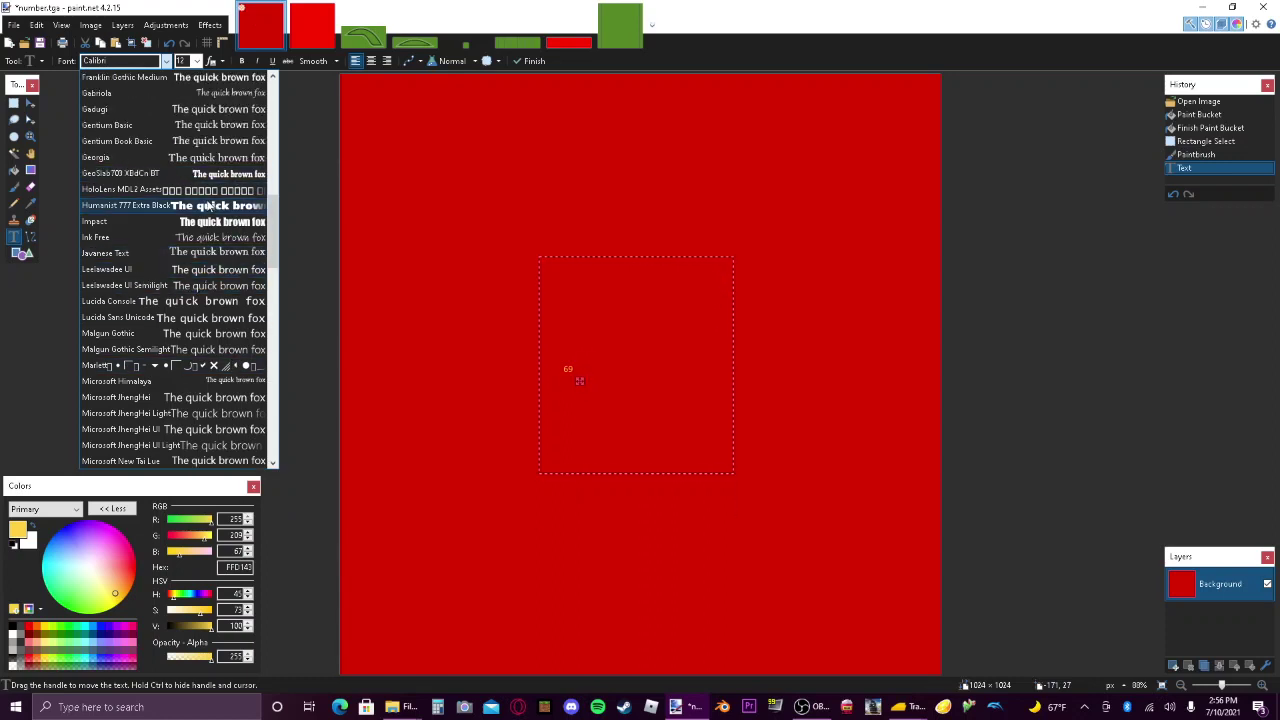
scroll(226, 197, "up", 3)
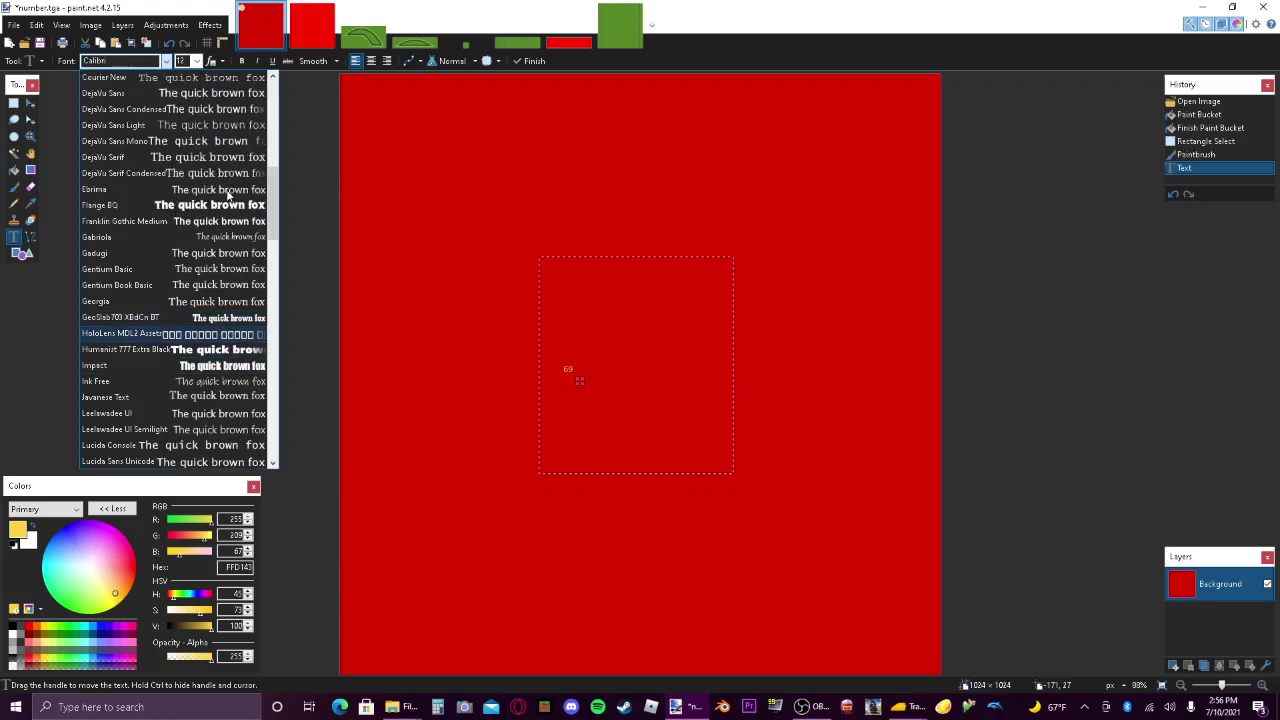
scroll(228, 195, "up", 3)
scroll(195, 370, "up", 2)
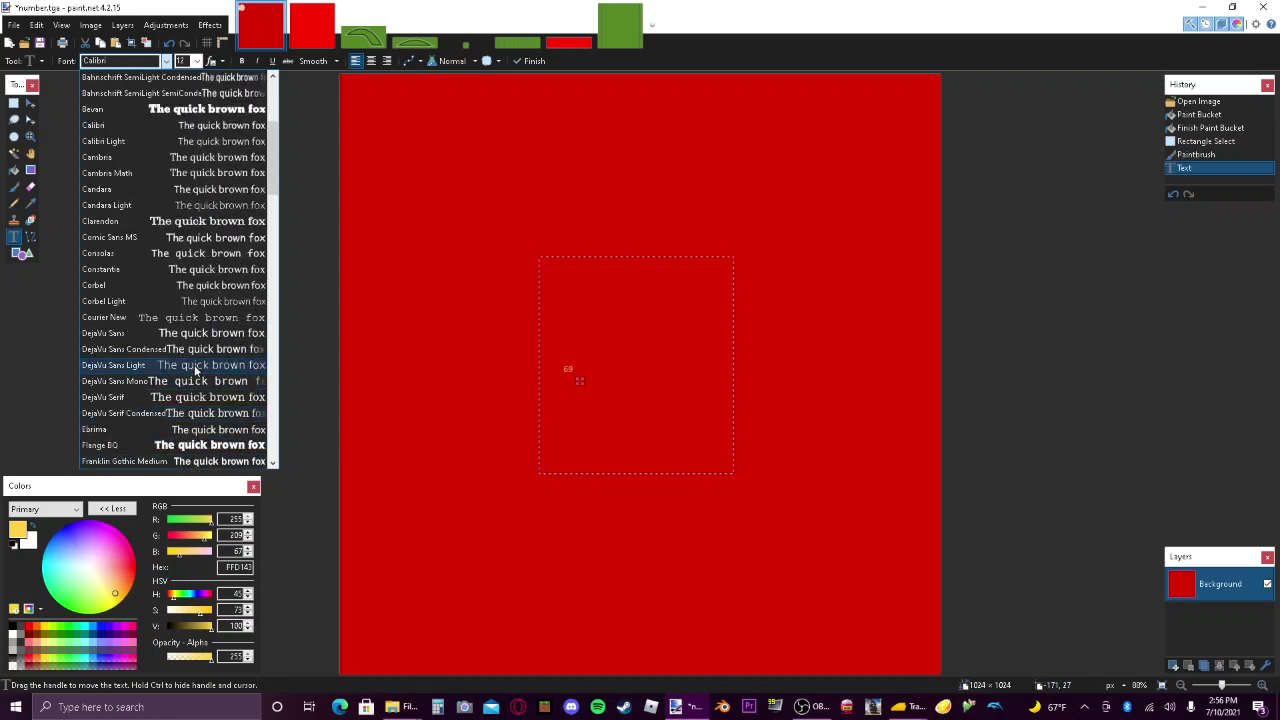
left_click(203, 236)
Set the font of the text 69 to Clarendon.
left_click(150, 60)
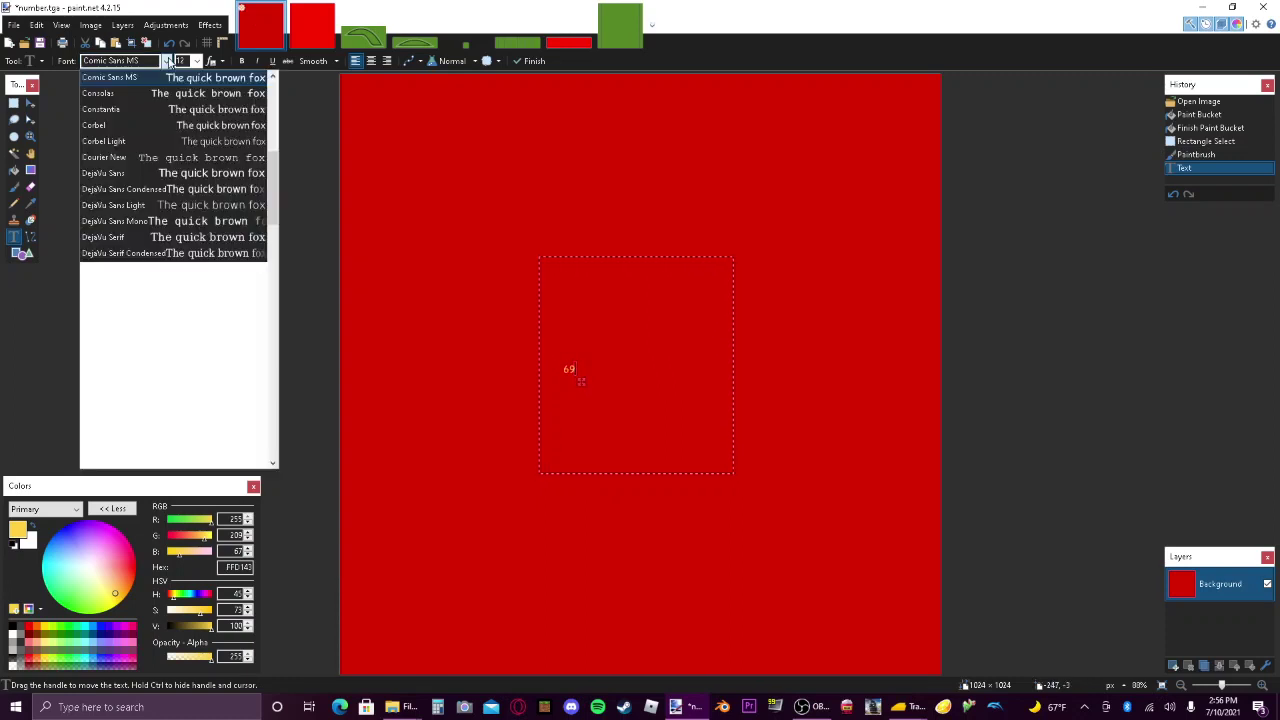
scroll(205, 380, "up", 1)
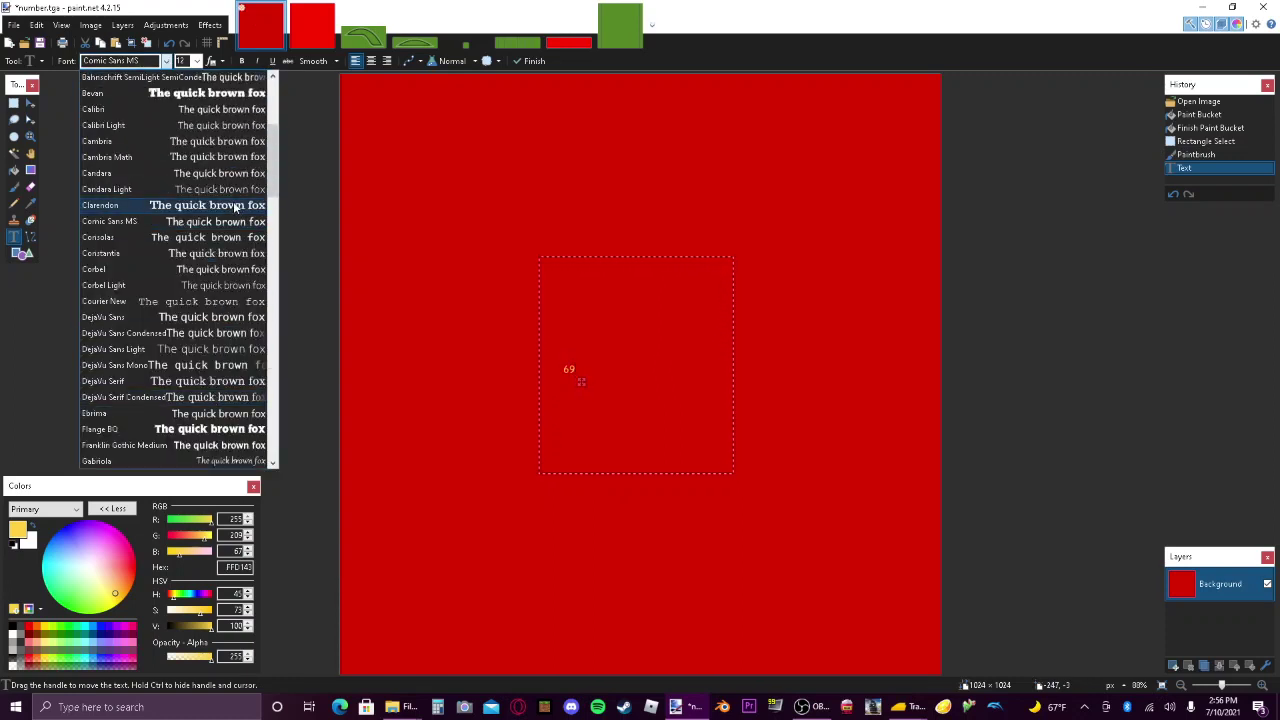
left_click(225, 205)
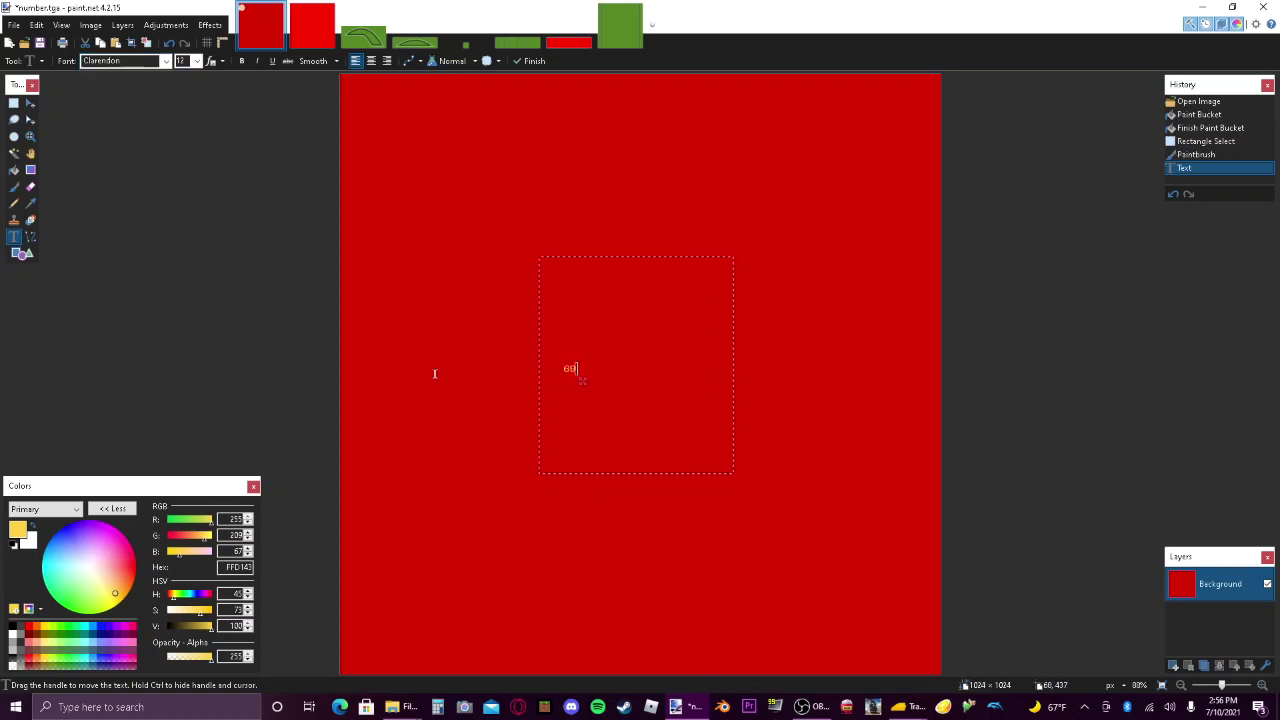
Enlarge the text 69 to font size 192 and move it to fit across the rectangular selection.
left_click(199, 63)
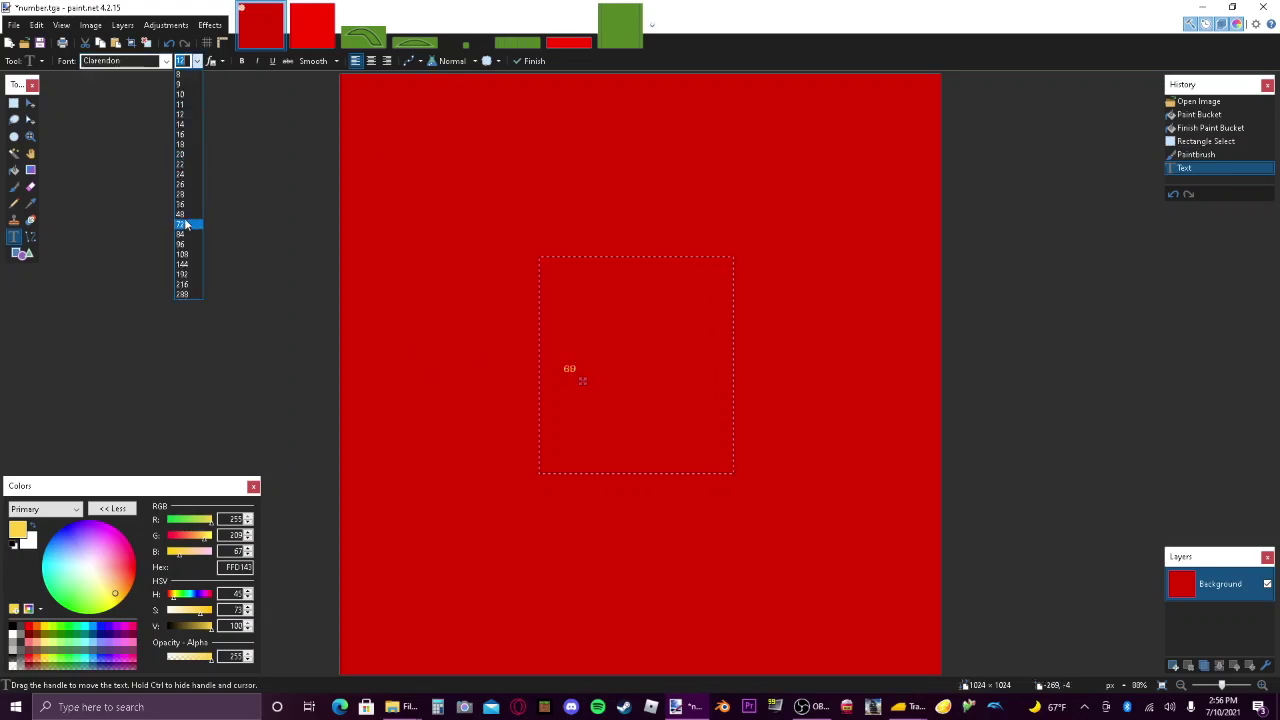
left_click(185, 205)
left_click(197, 61)
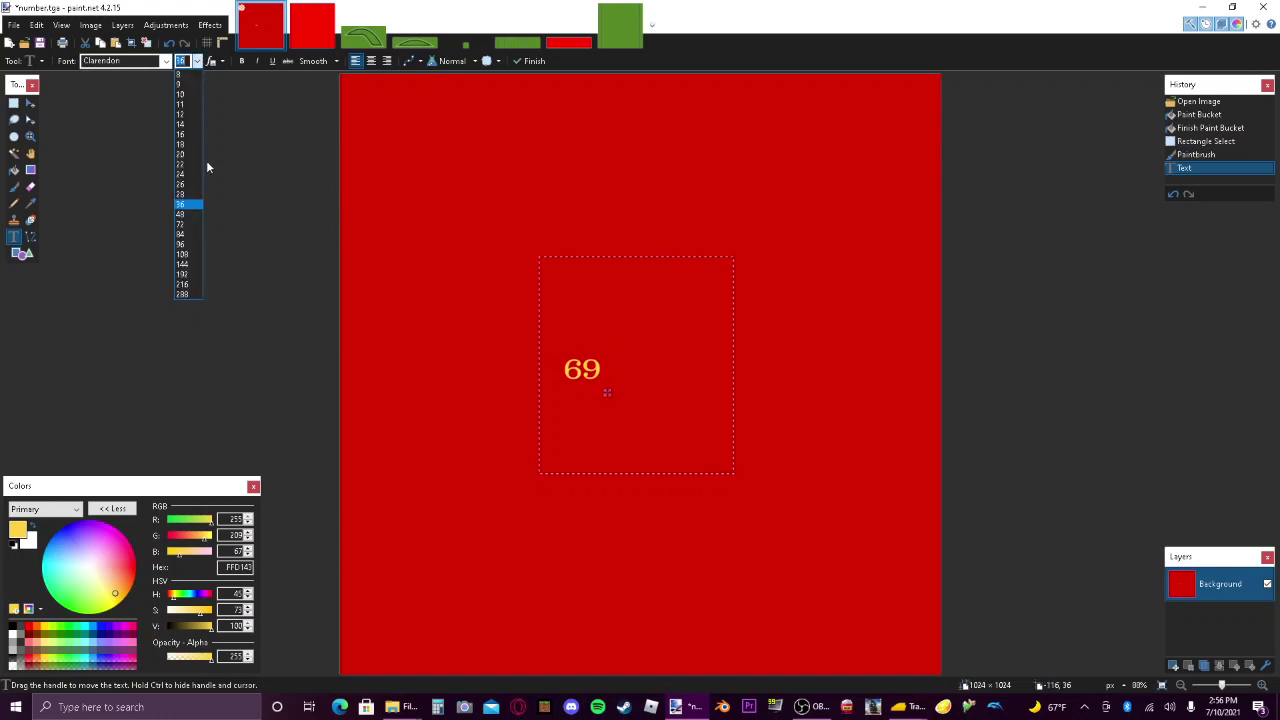
left_click(182, 231)
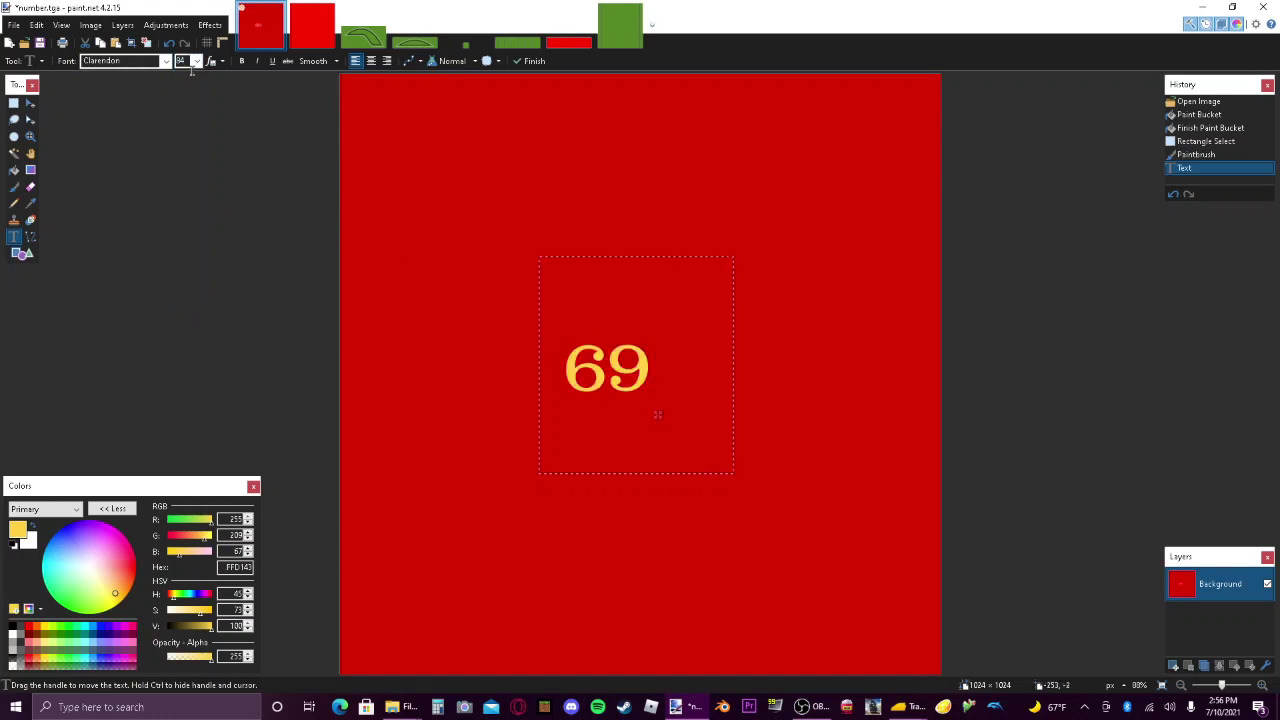
left_click(196, 61)
left_click(185, 260)
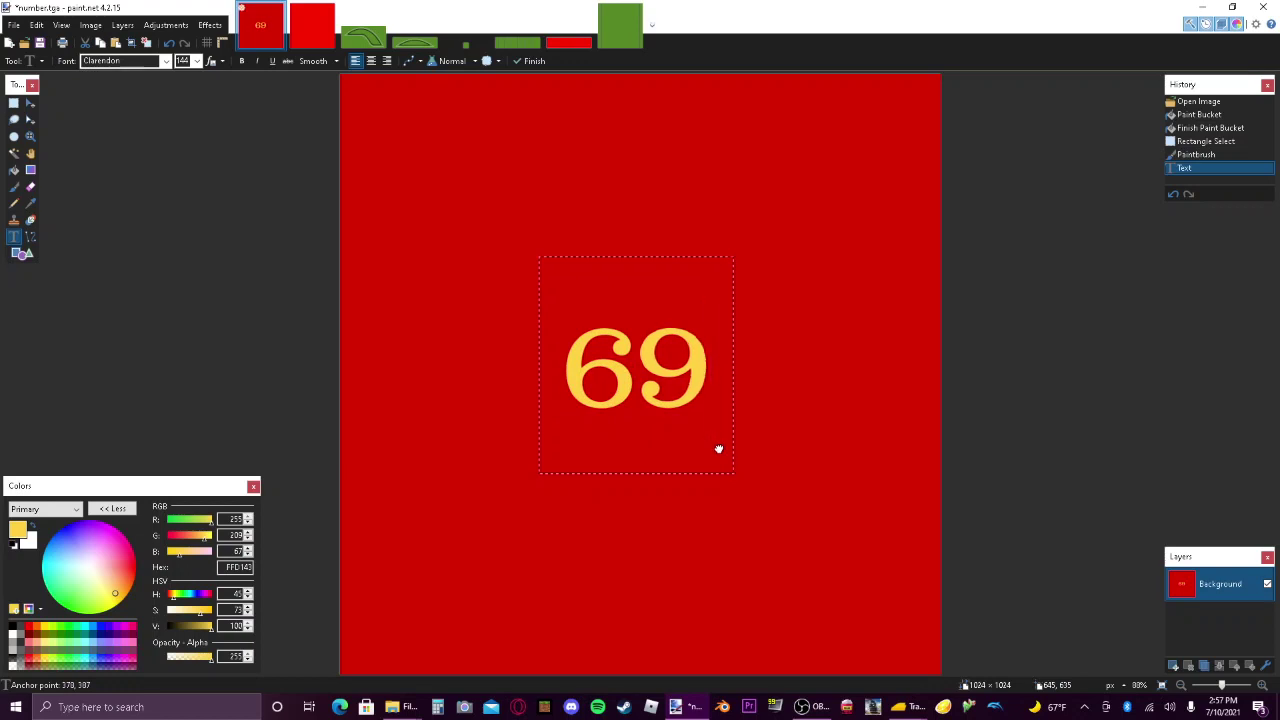
left_click(197, 61)
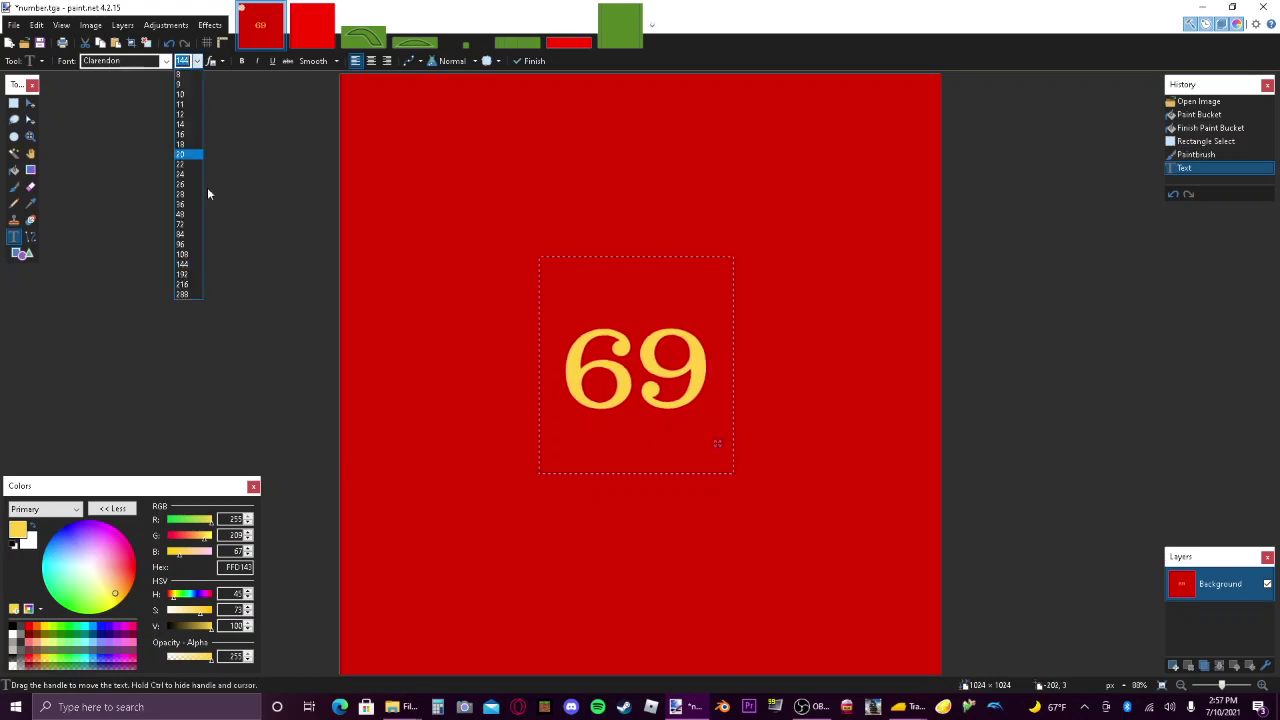
left_click(190, 273)
mouse_move(766, 464)
left_mouse_down()
mouse_move(743, 451)
mouse_move(744, 463)
left_mouse_up()
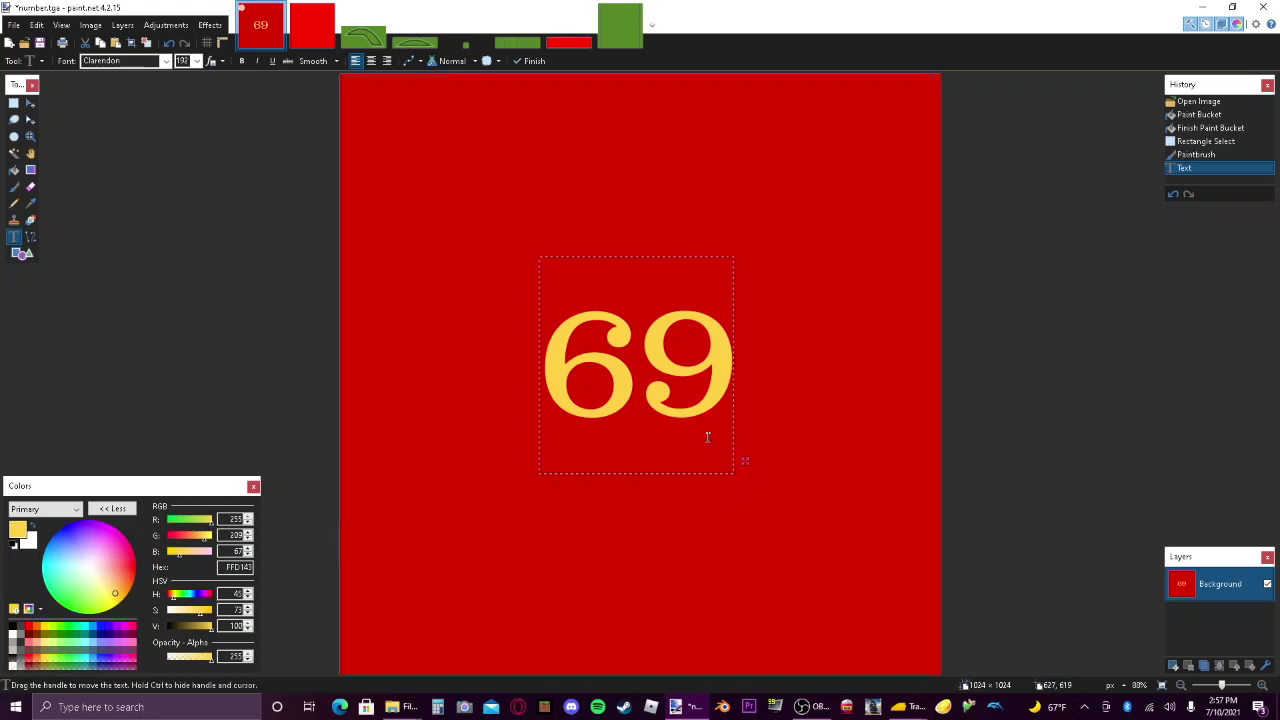
Try the number 1 in place of 69, and restore the text 69.
key("BackSpace")
key("BackSpace")
type("1")
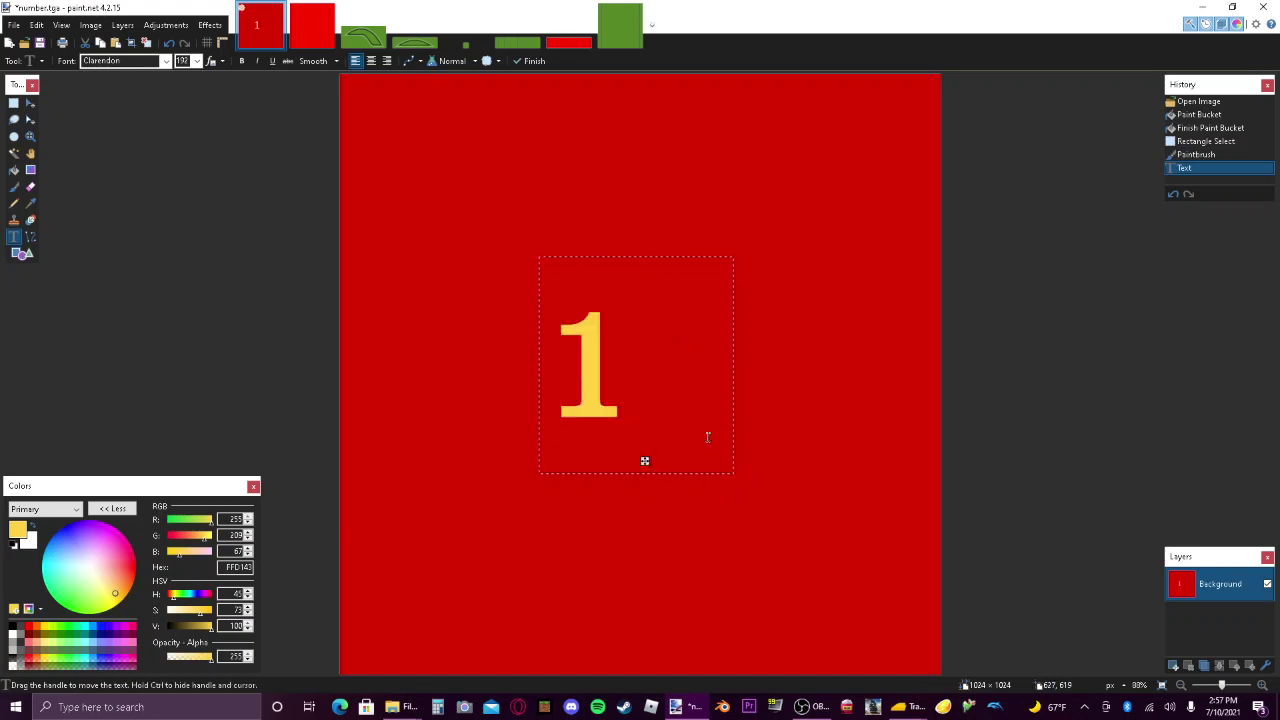
key("BackSpace")
type("69")
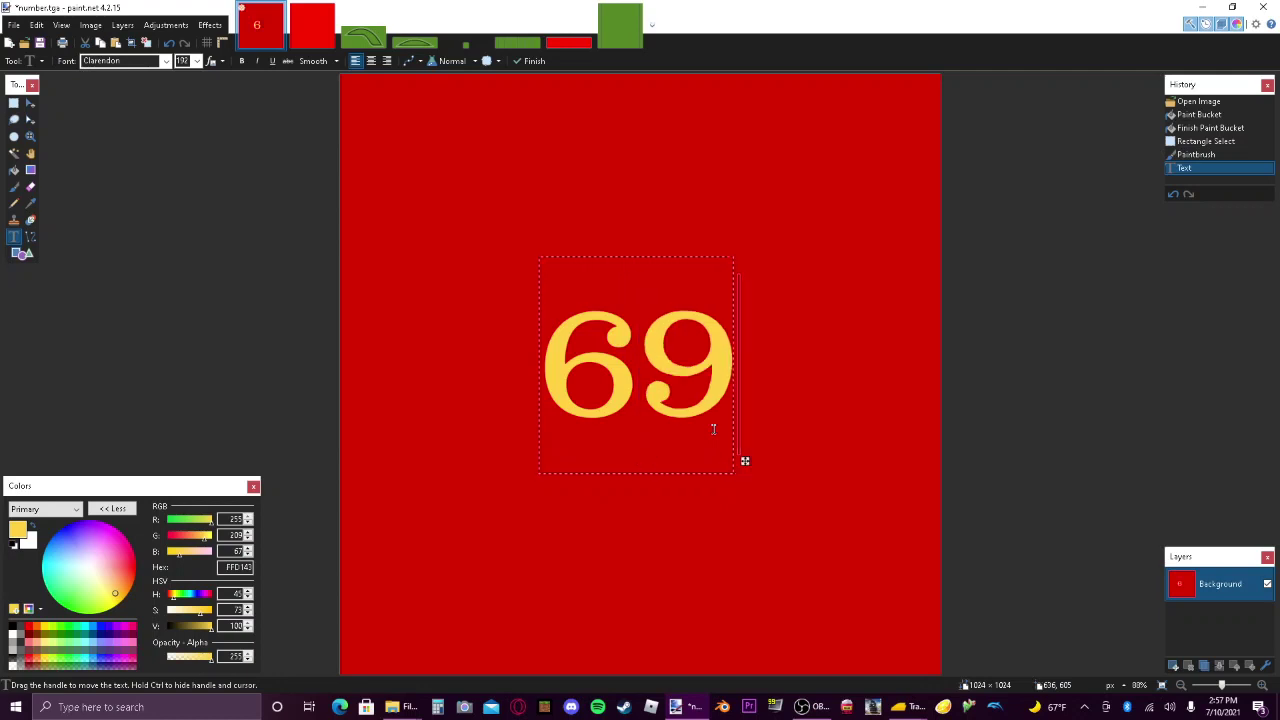
Deselect the rectangle and sample the red background of number.tga as the primary colour.
left_click(146, 42)
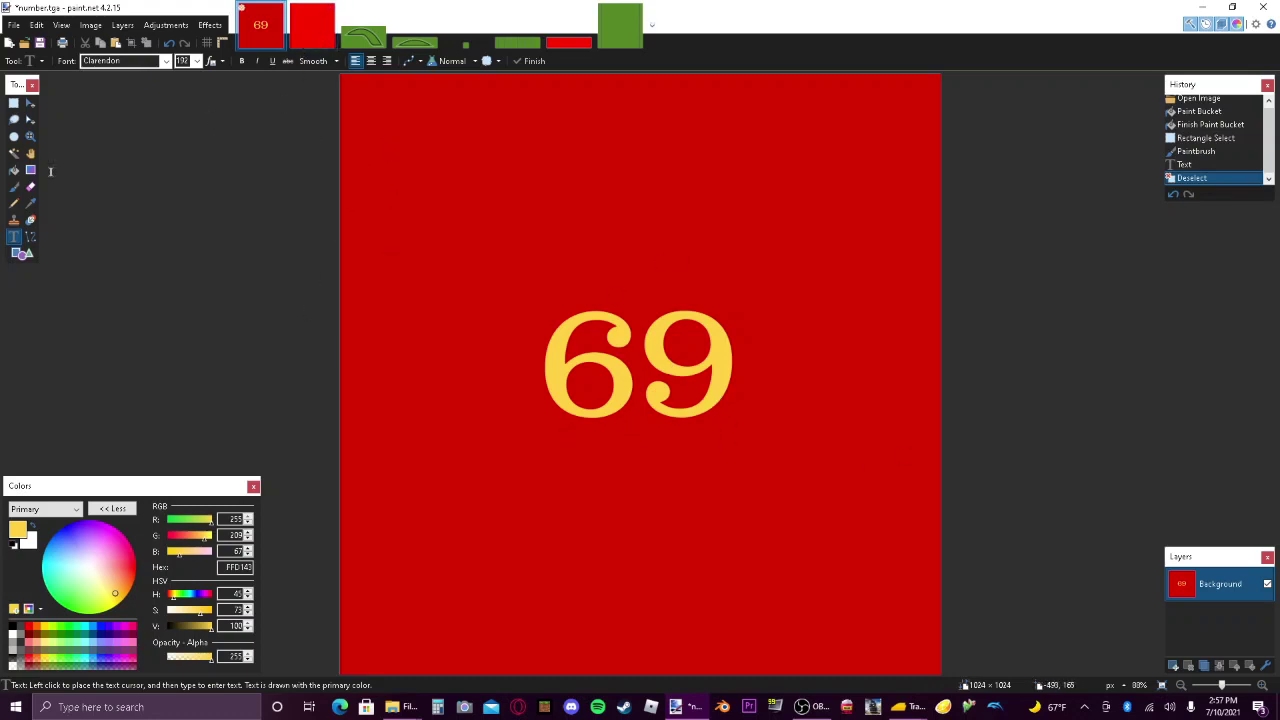
left_click(30, 204)
left_click(384, 118)
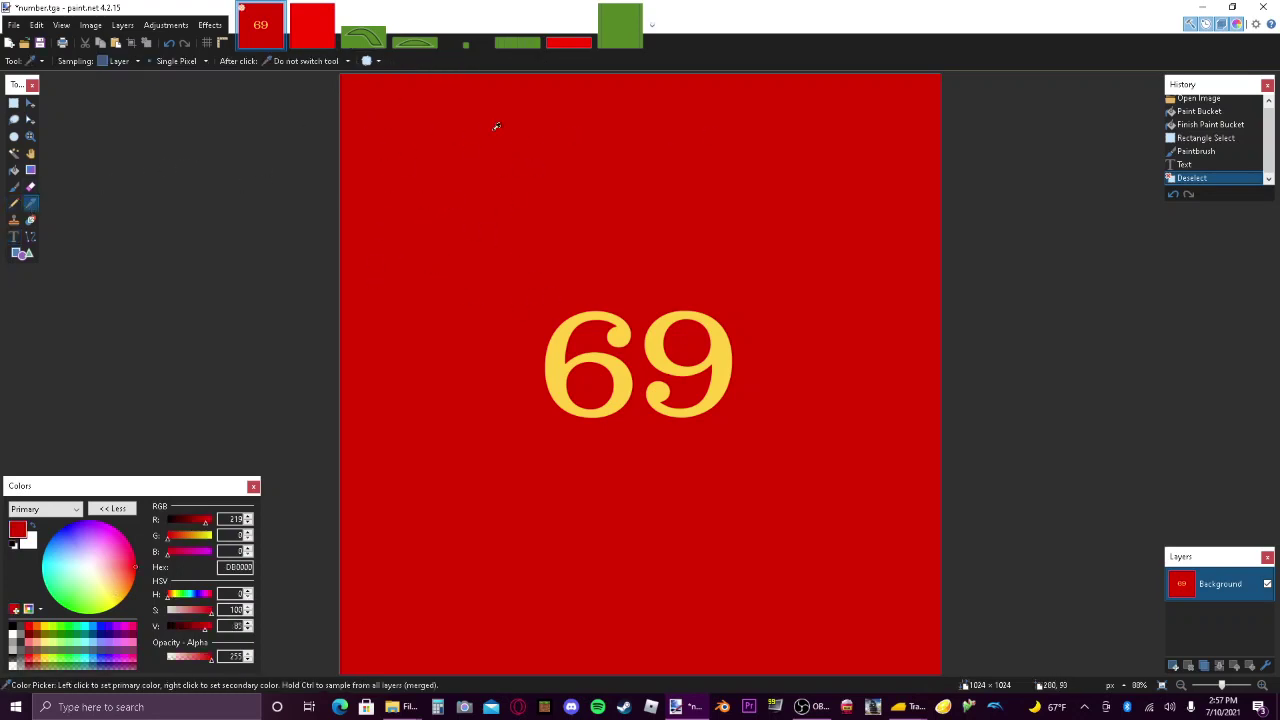
Fill the green areas of splasher1.tga with the sampled red, using a Paint Bucket tolerance of 24% that preserves the outlines.
left_click(328, 38)
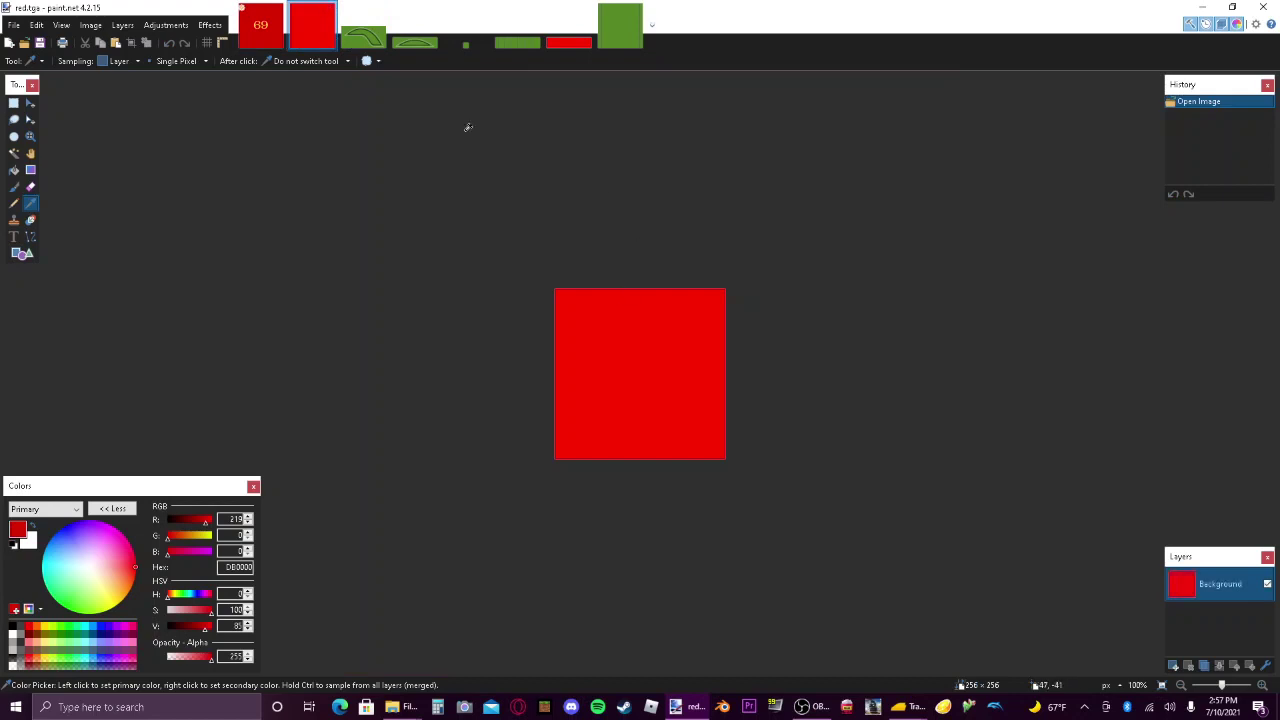
left_click(363, 28)
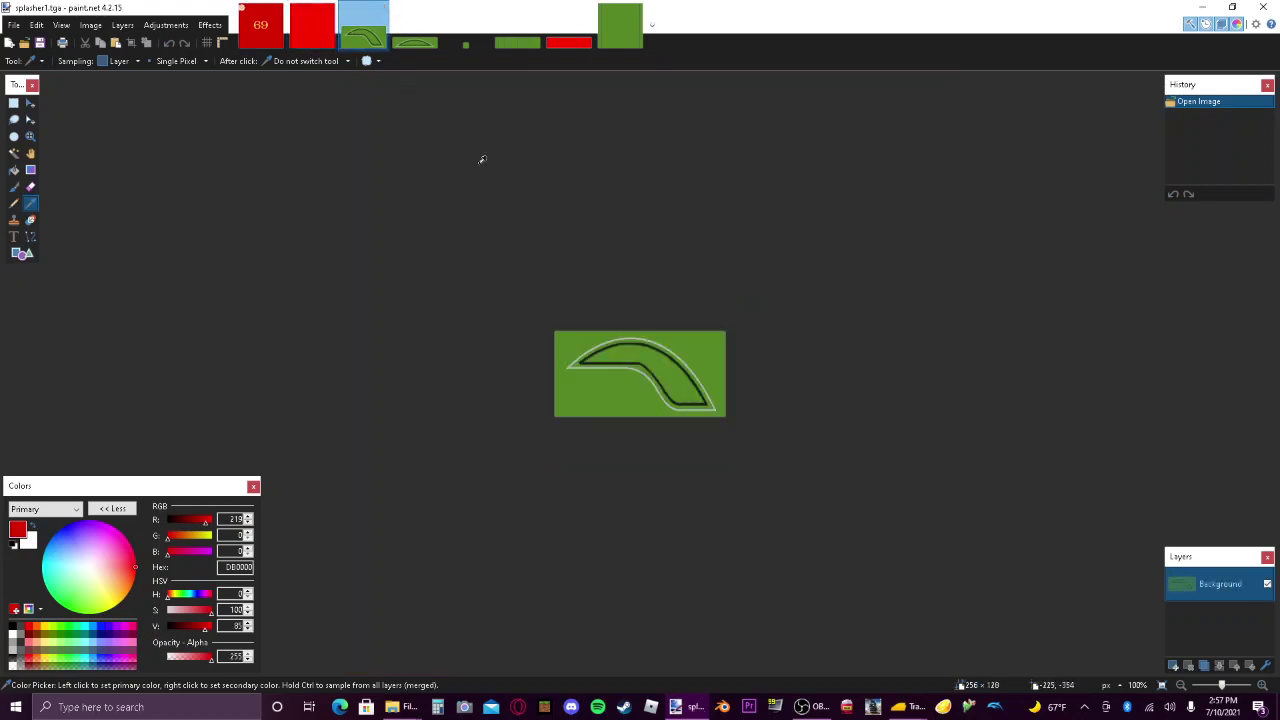
left_click(1261, 687)
left_click(1261, 687)
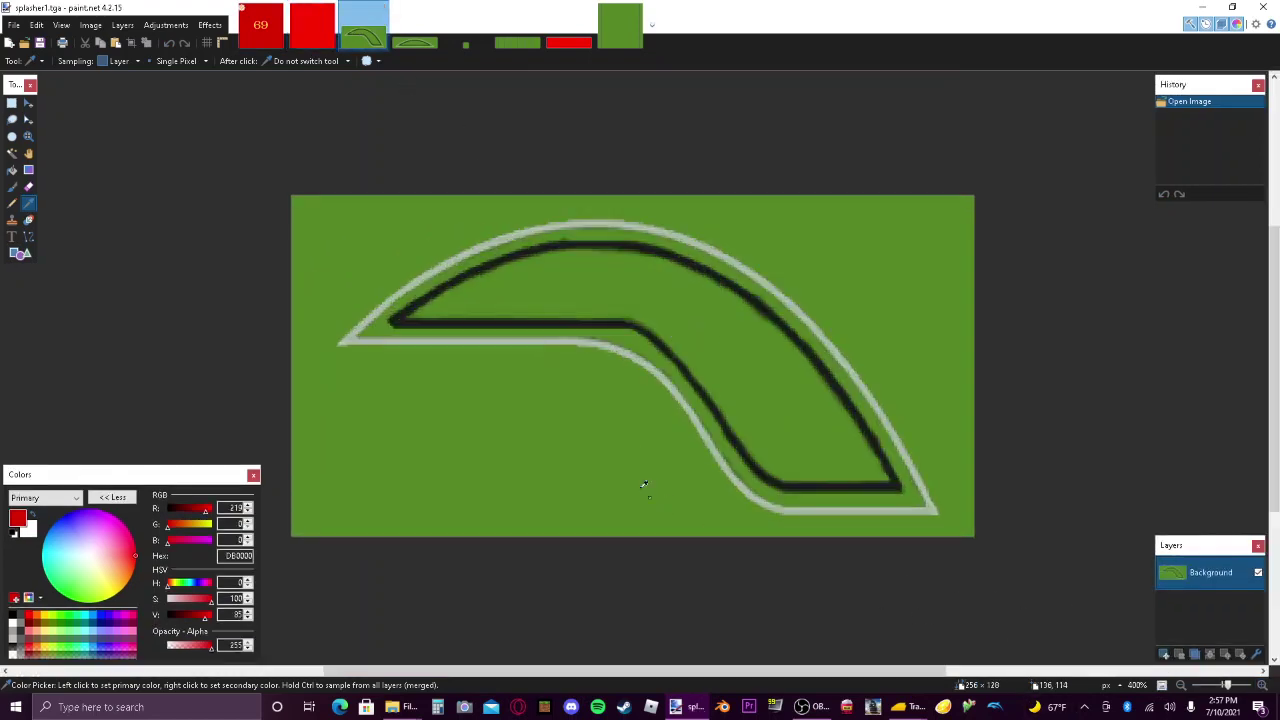
left_click(12, 170)
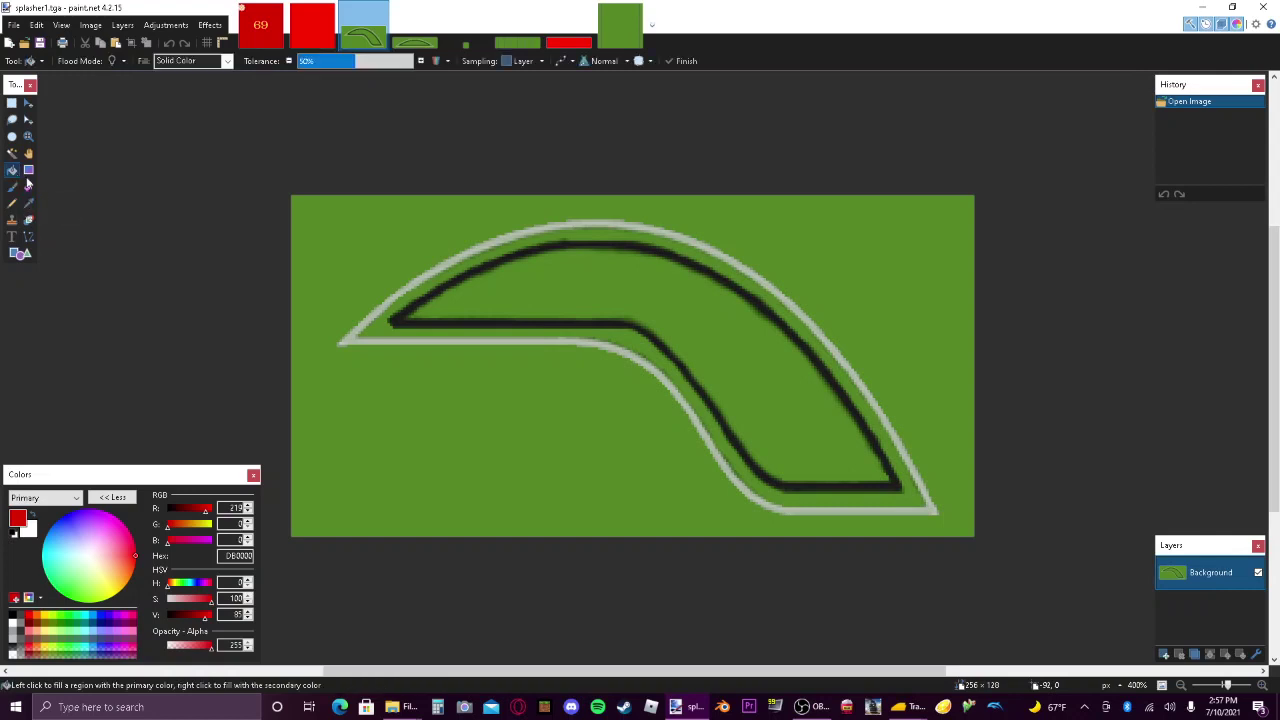
left_click(311, 221)
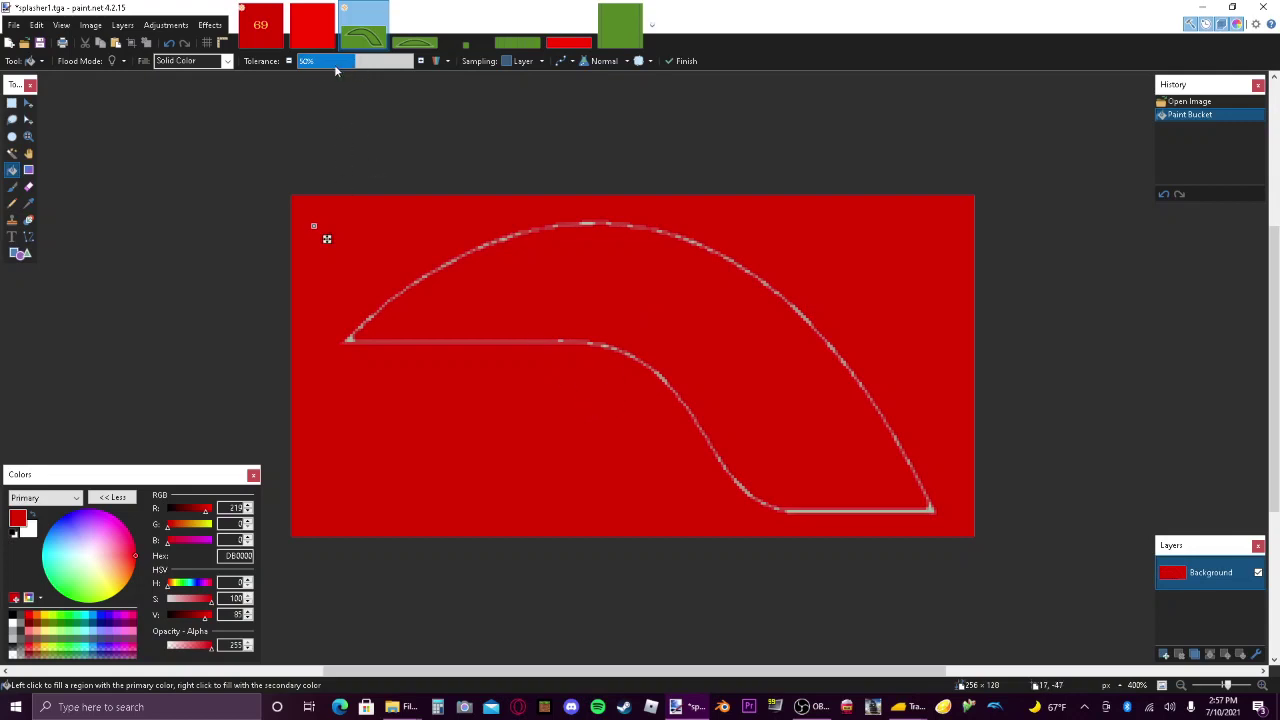
left_click_drag(341, 65, 320, 66)
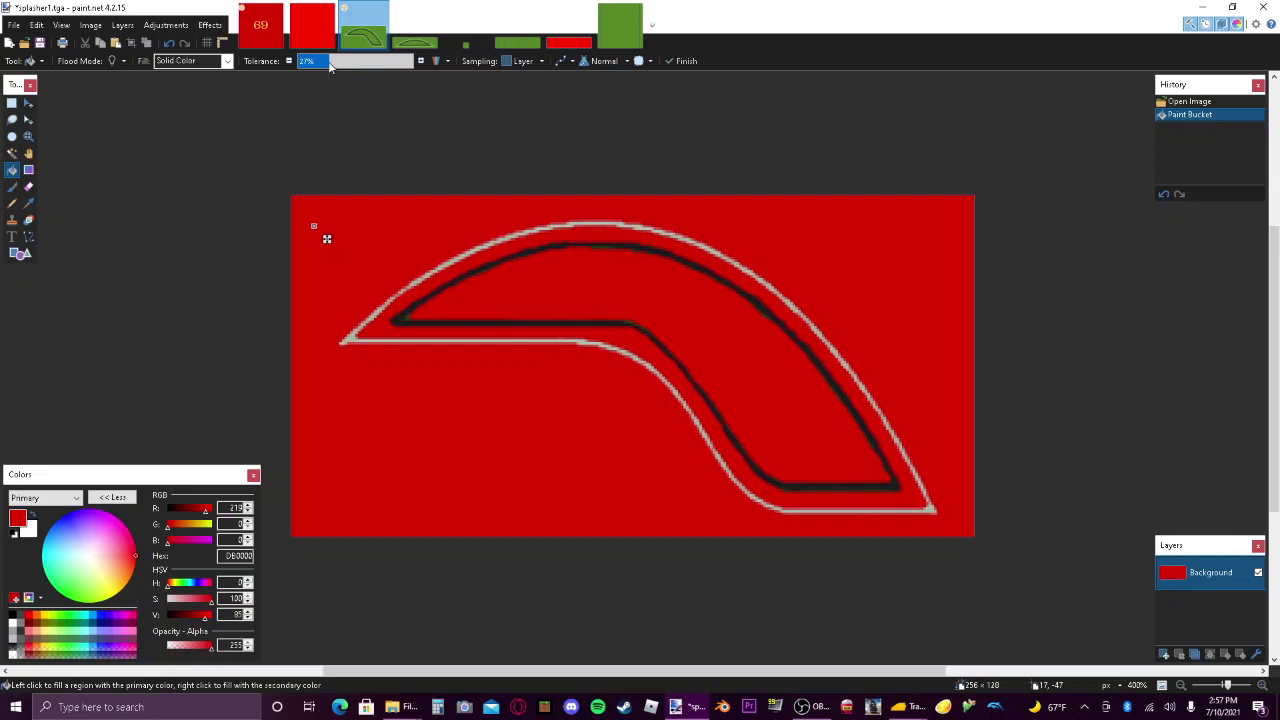
left_click(325, 61)
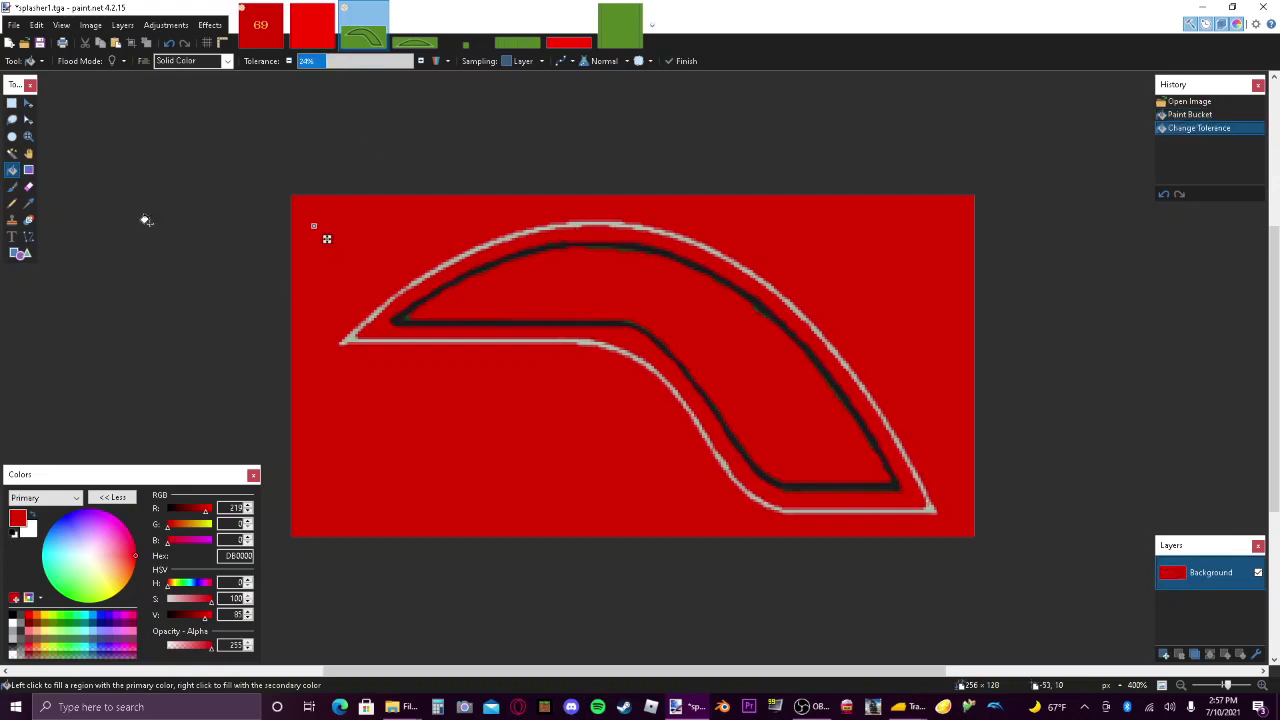
left_click(24, 204)
left_click(320, 333)
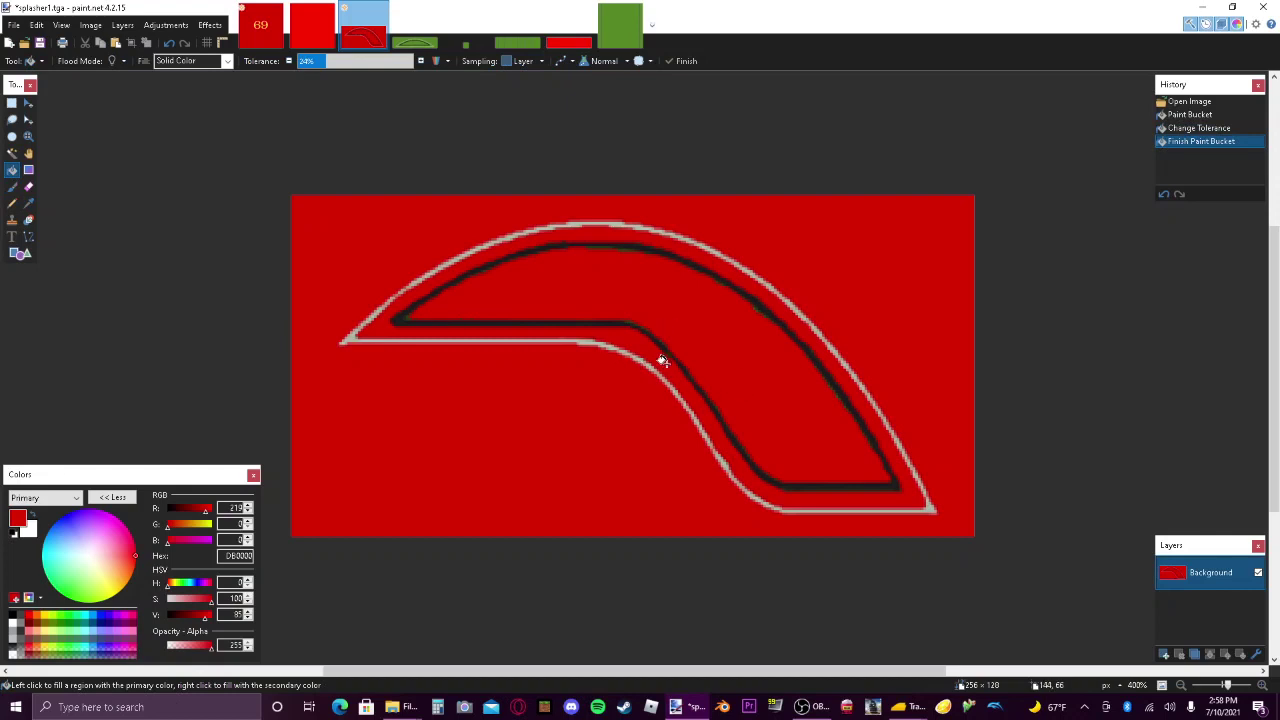
Fill the green areas of splasher2.tga with the same red at a tolerance of 23%.
left_click(421, 42)
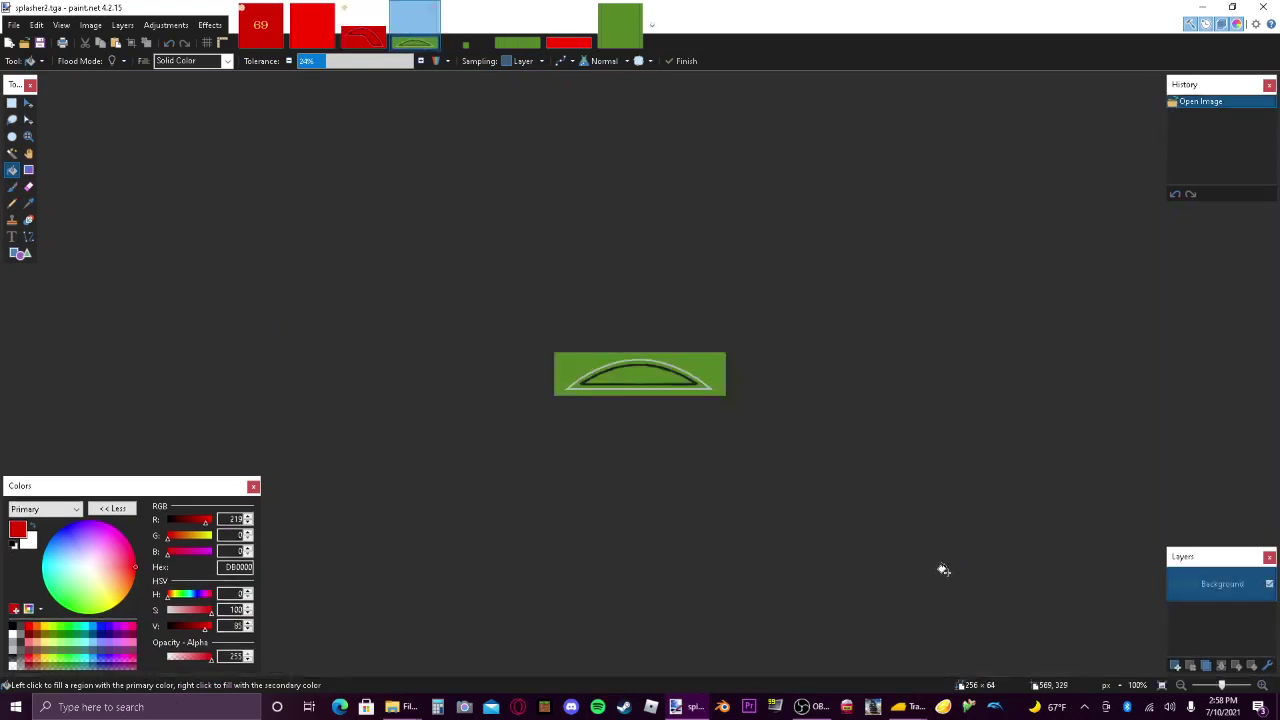
left_click(712, 371)
left_click(1262, 685)
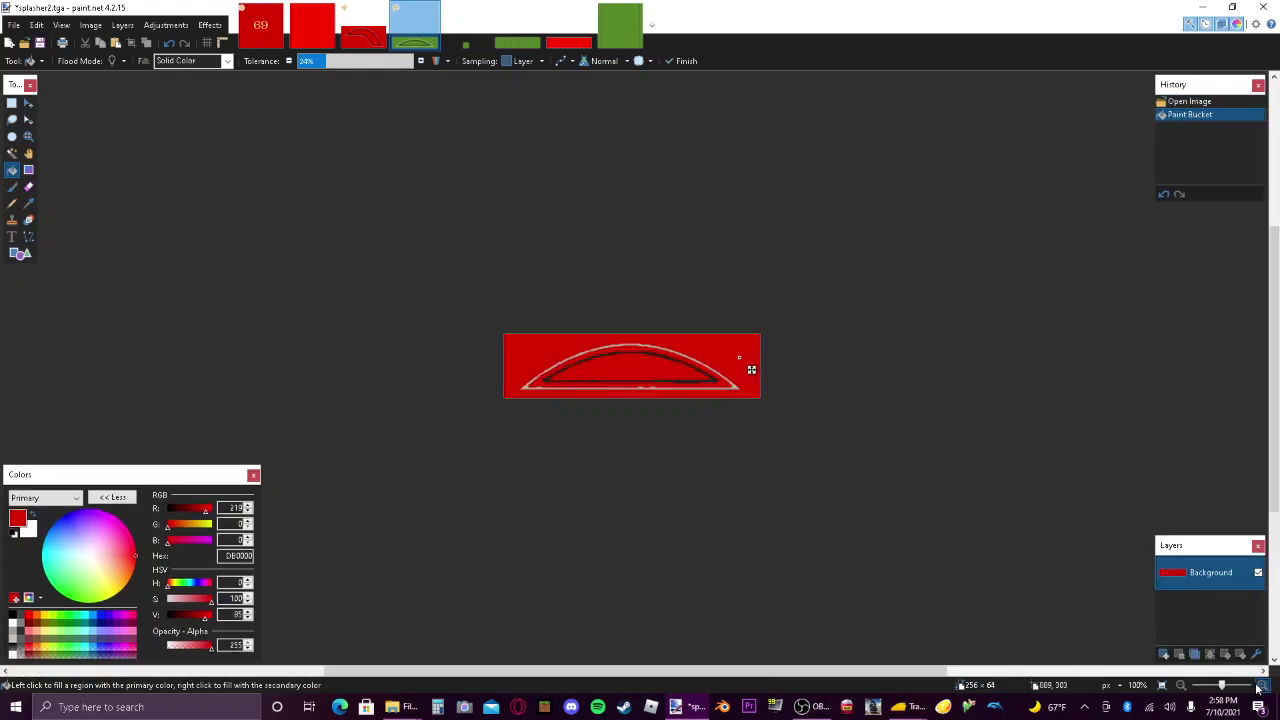
left_click(1262, 685)
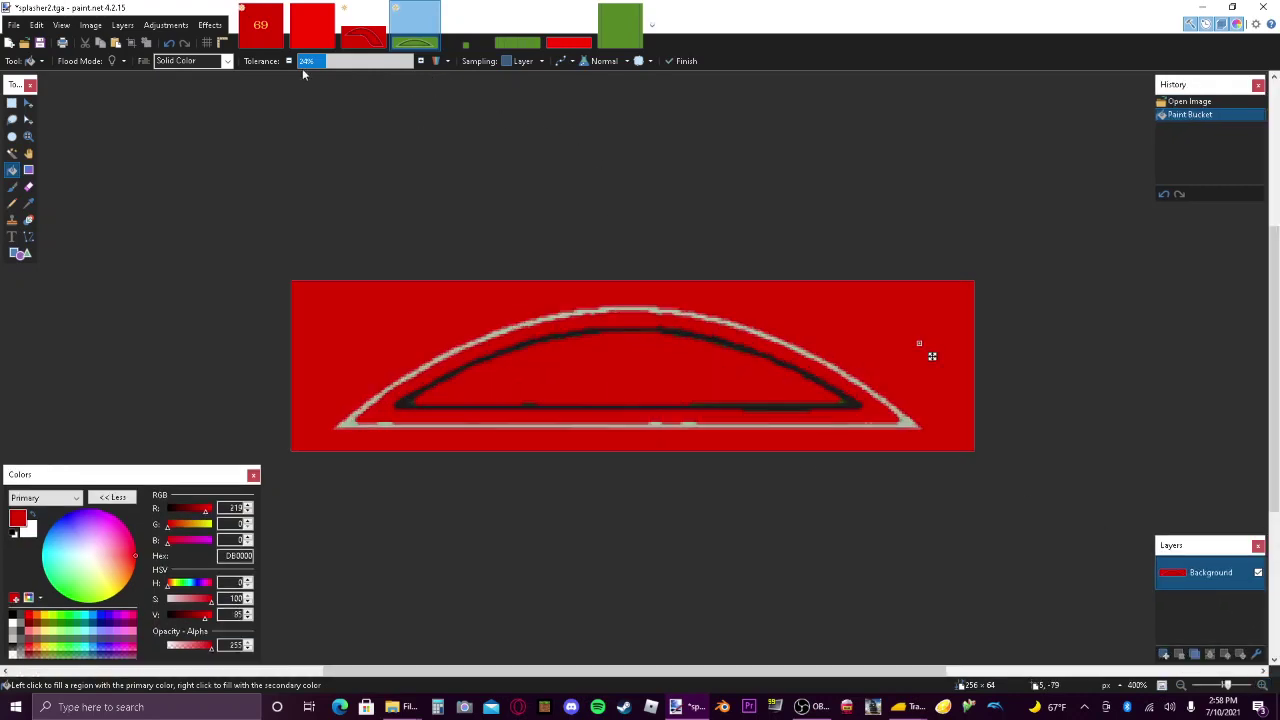
mouse_move(325, 62)
left_mouse_down()
mouse_move(310, 63)
mouse_move(325, 63)
left_mouse_up()
left_click(24, 187)
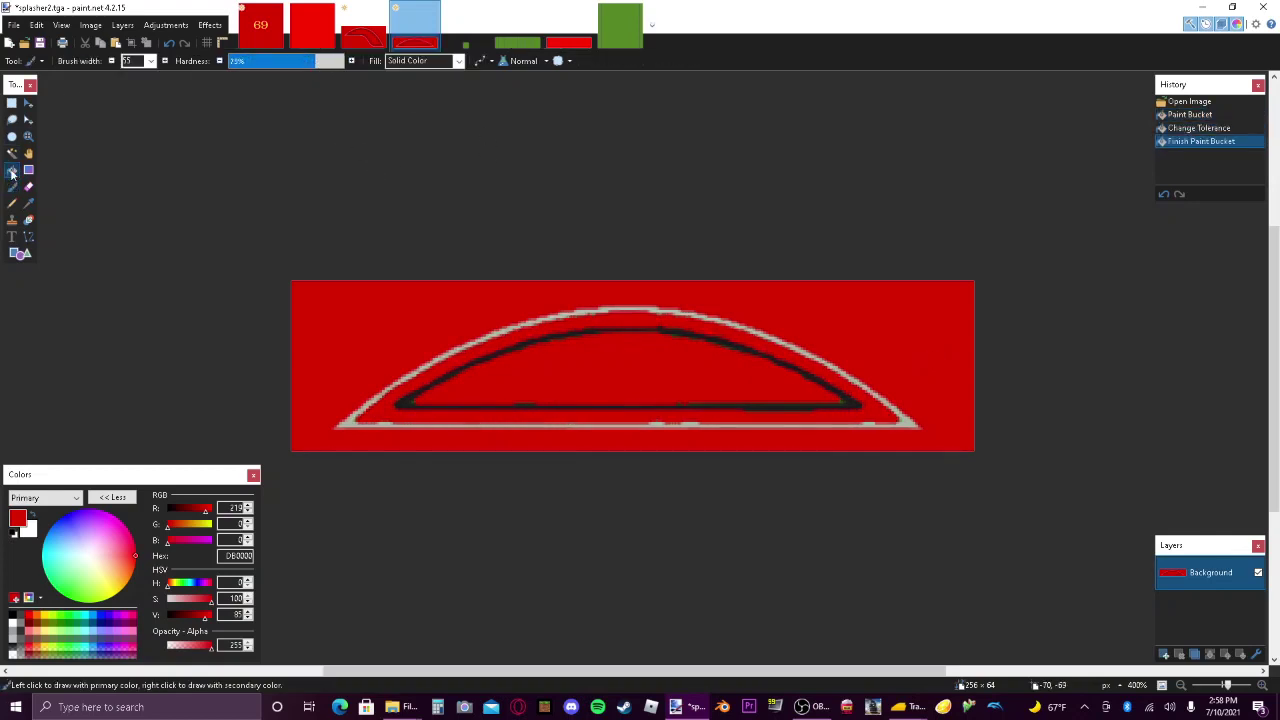
Fill the tiny green image blue.tga with the same red using the Paint Bucket.
left_click(12, 170)
left_click(465, 25)
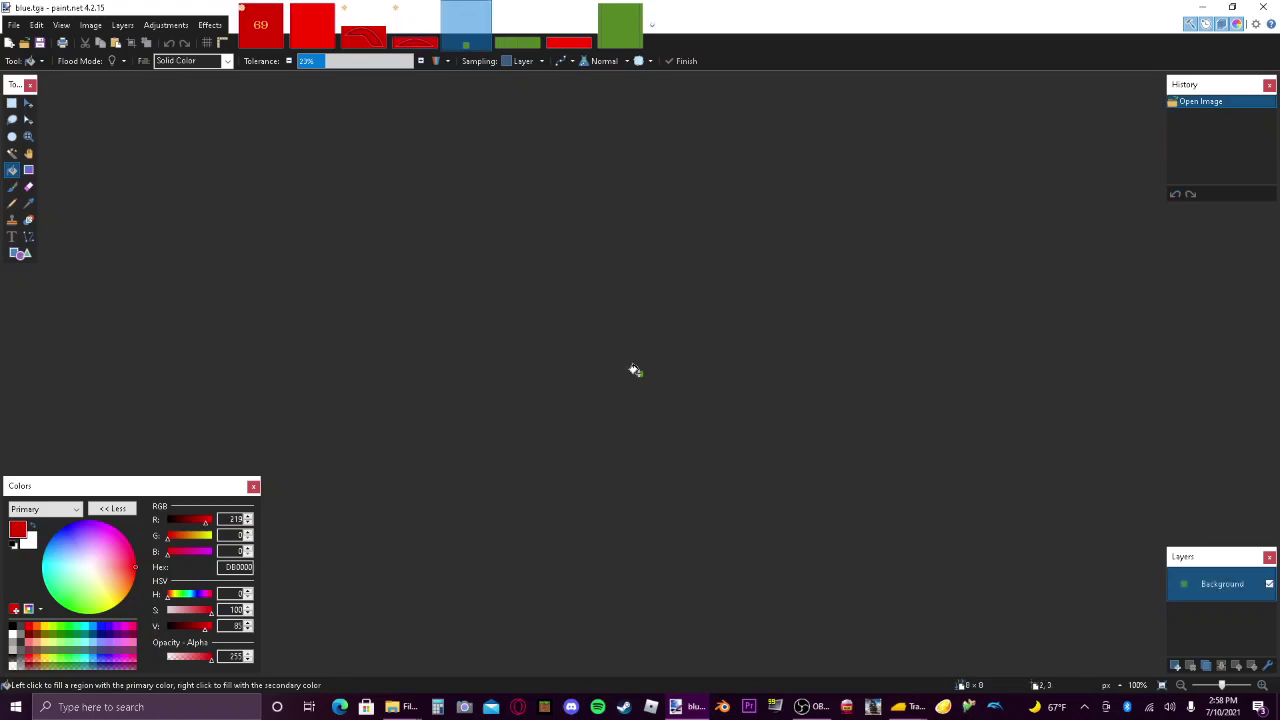
left_click(636, 372)
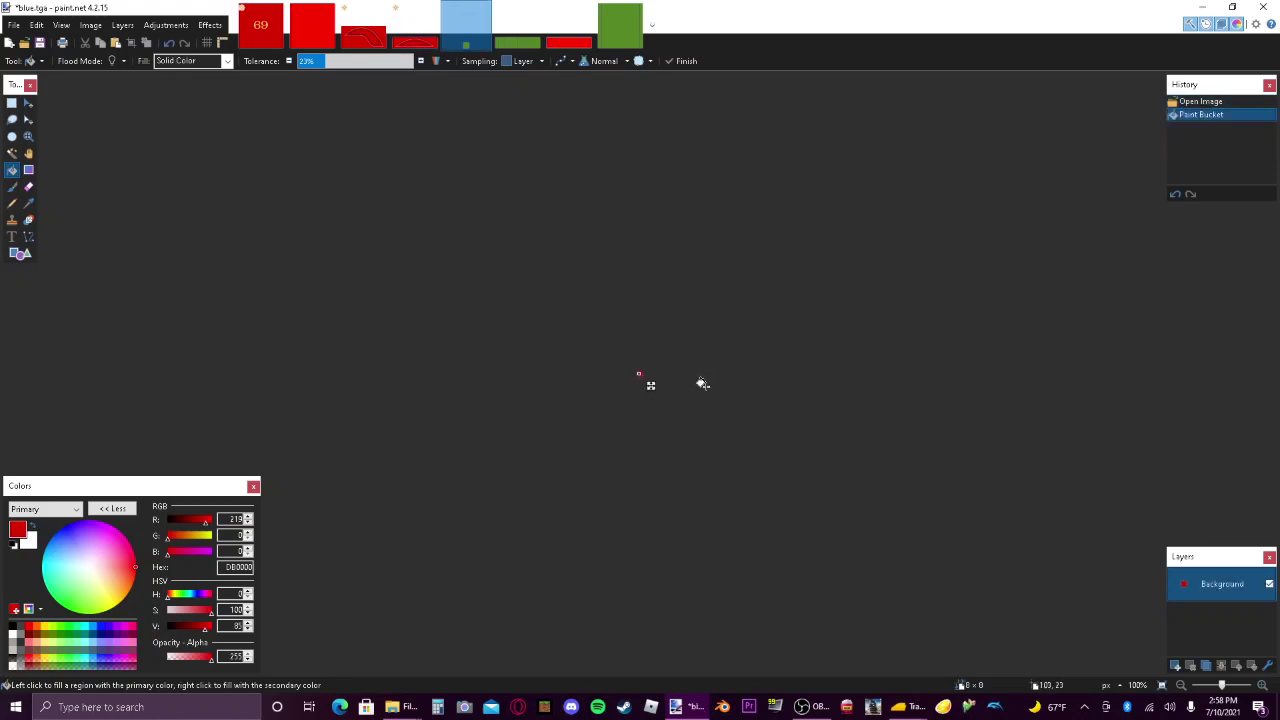
Finalize the fill on blue.tga and fill the green areas of boiler.tga with the same red using the Paint Bucket.
left_click(12, 187)
left_click(12, 170)
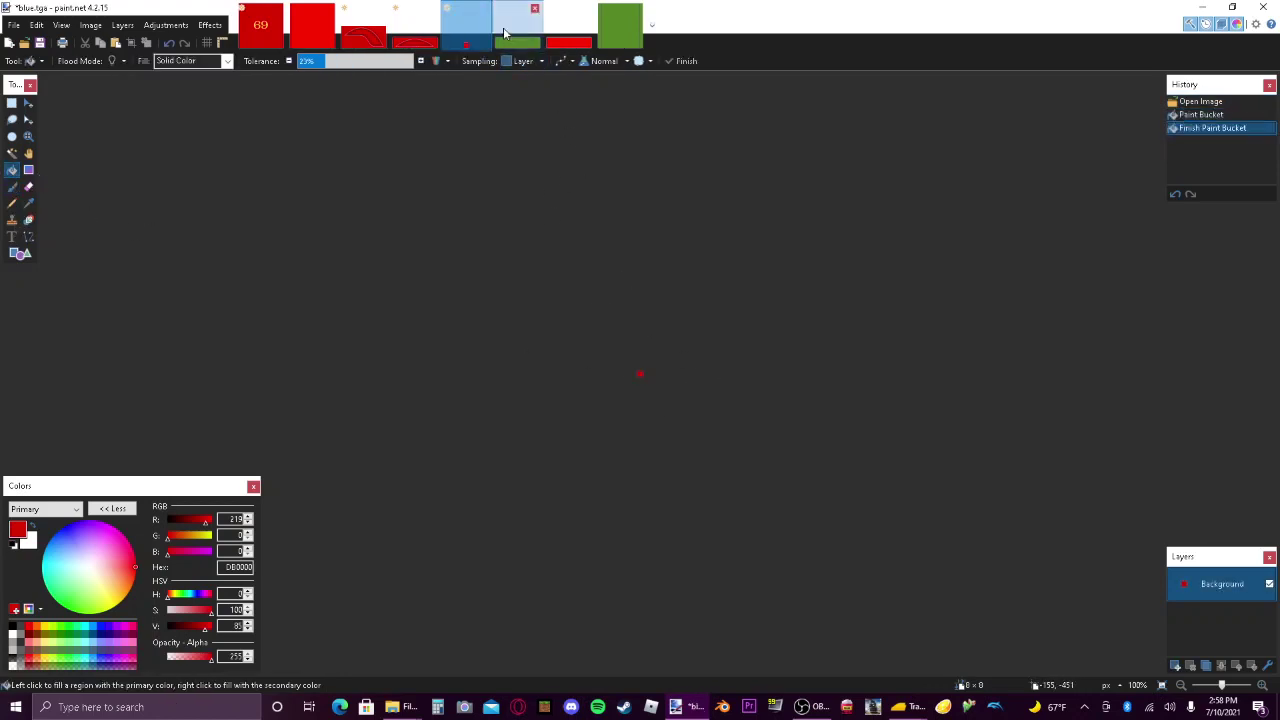
left_click(517, 22)
left_click(586, 331)
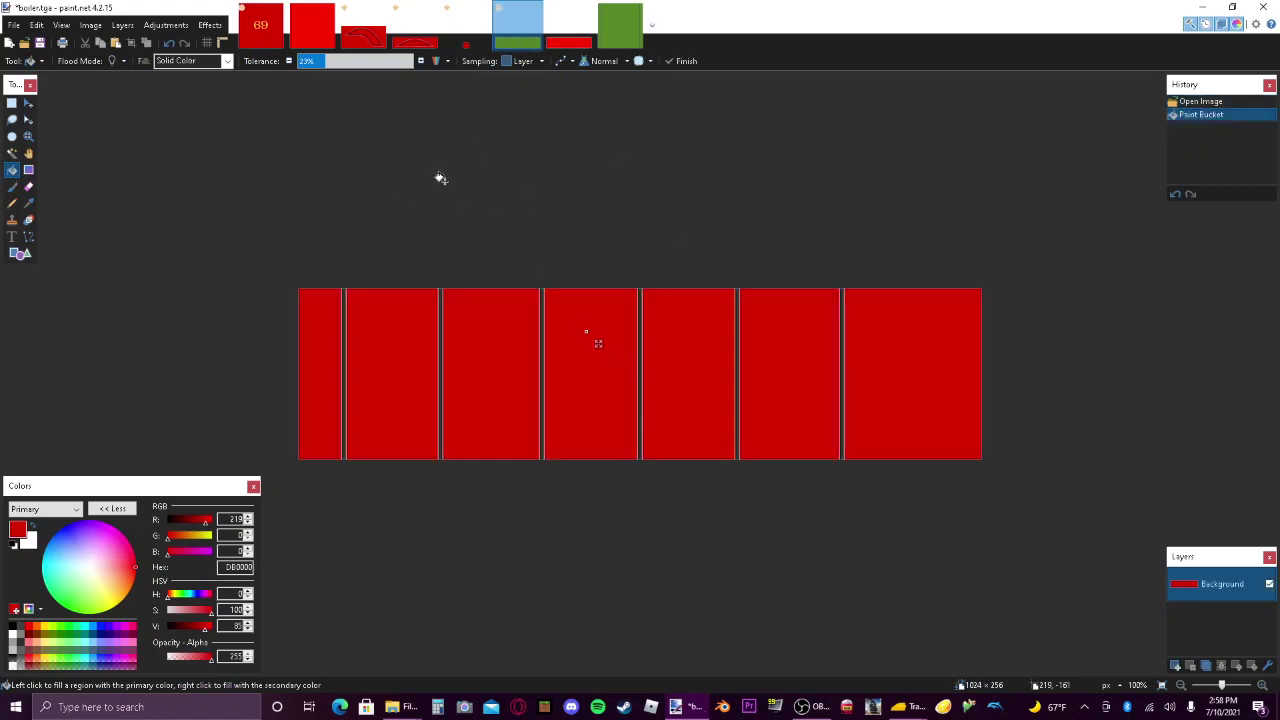
left_click(12, 187)
left_click(12, 170)
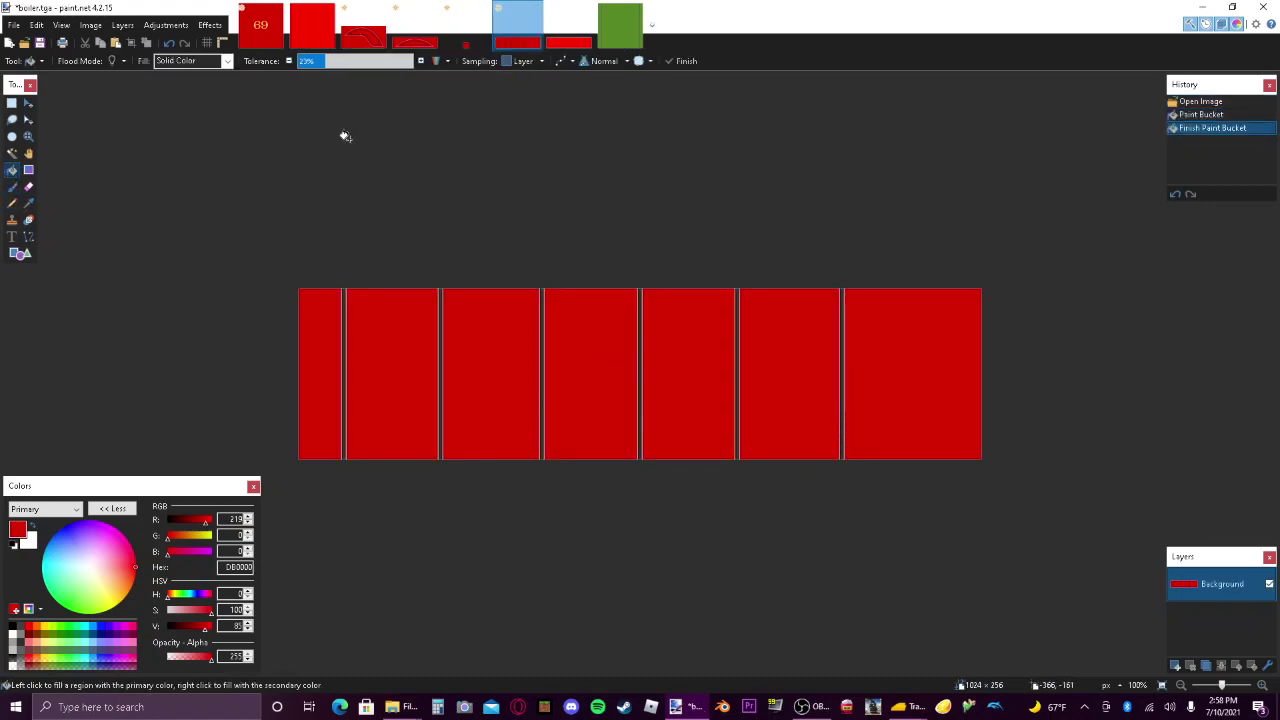
Fill the green areas of firebox.tga with the same red at a Paint Bucket tolerance of 23%.
left_click(600, 38)
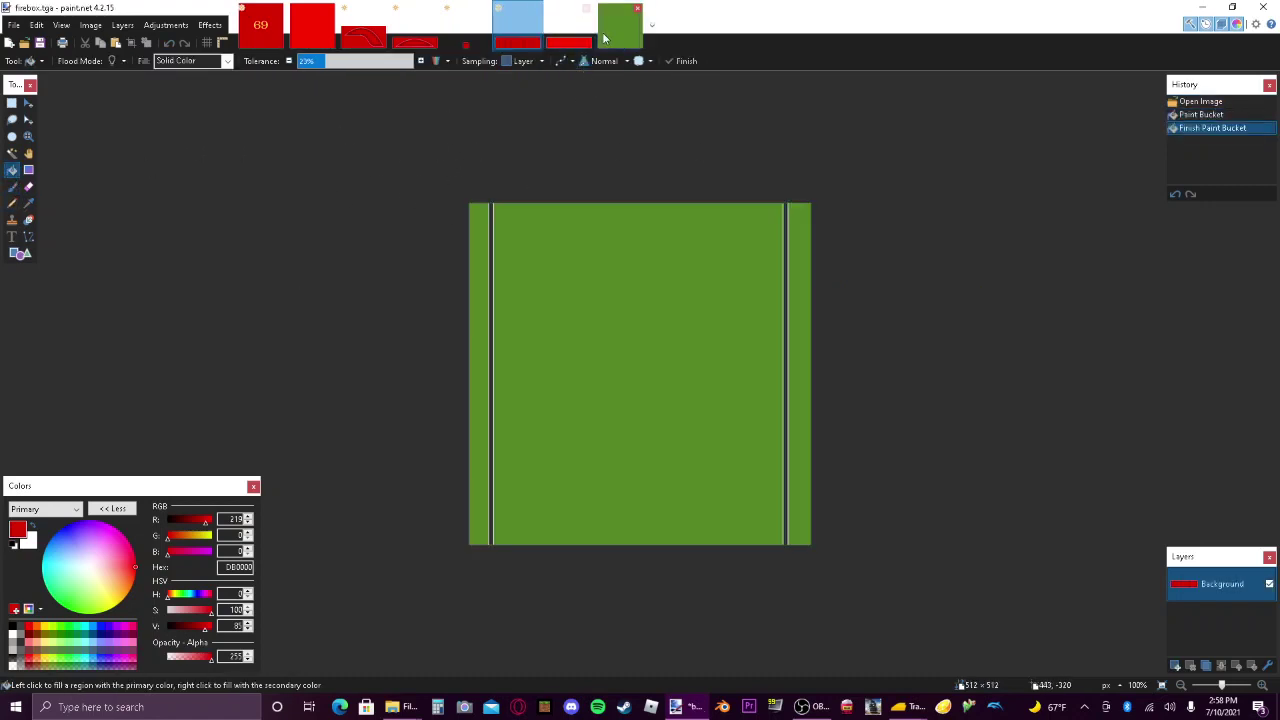
left_click(577, 305)
left_click(518, 22)
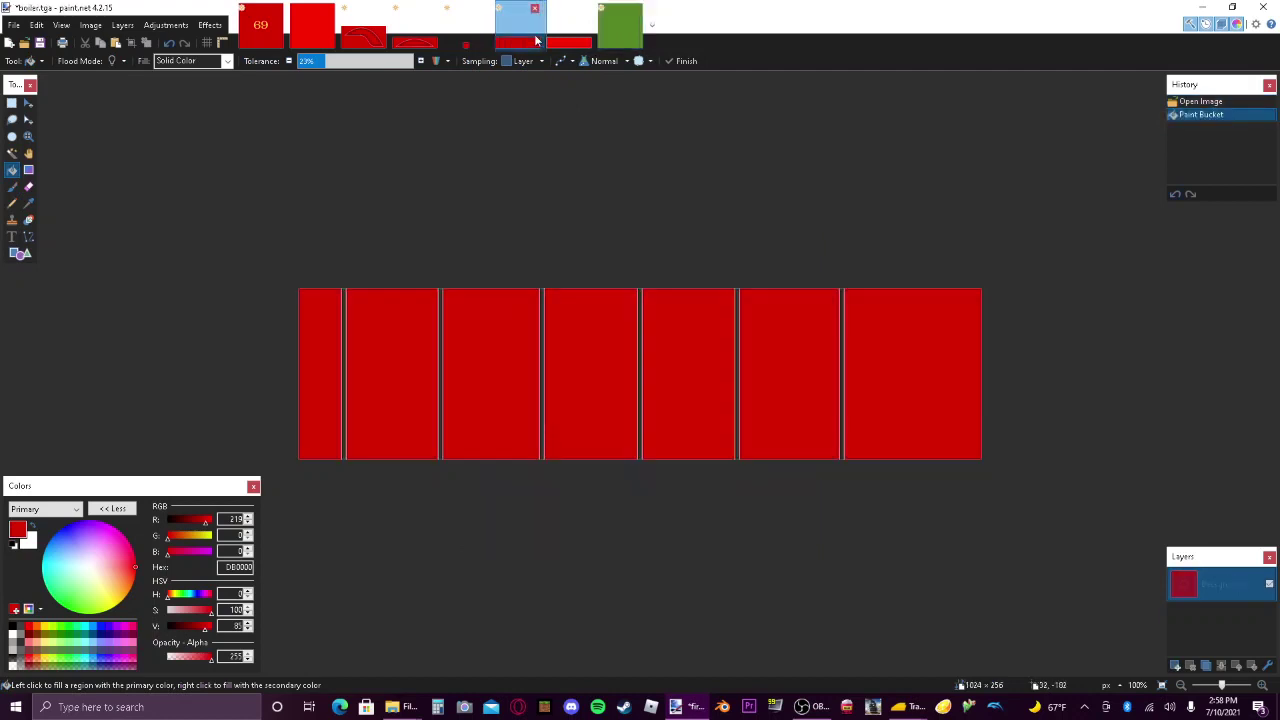
left_click(617, 28)
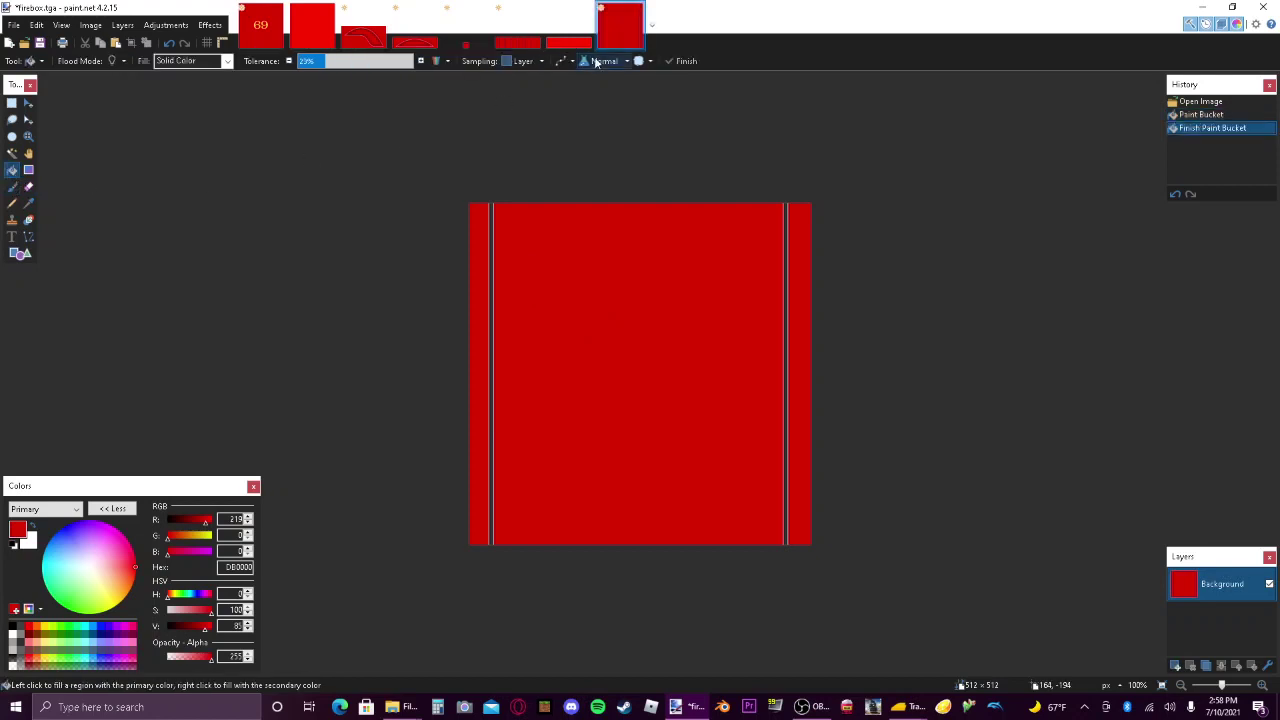
left_click(569, 30)
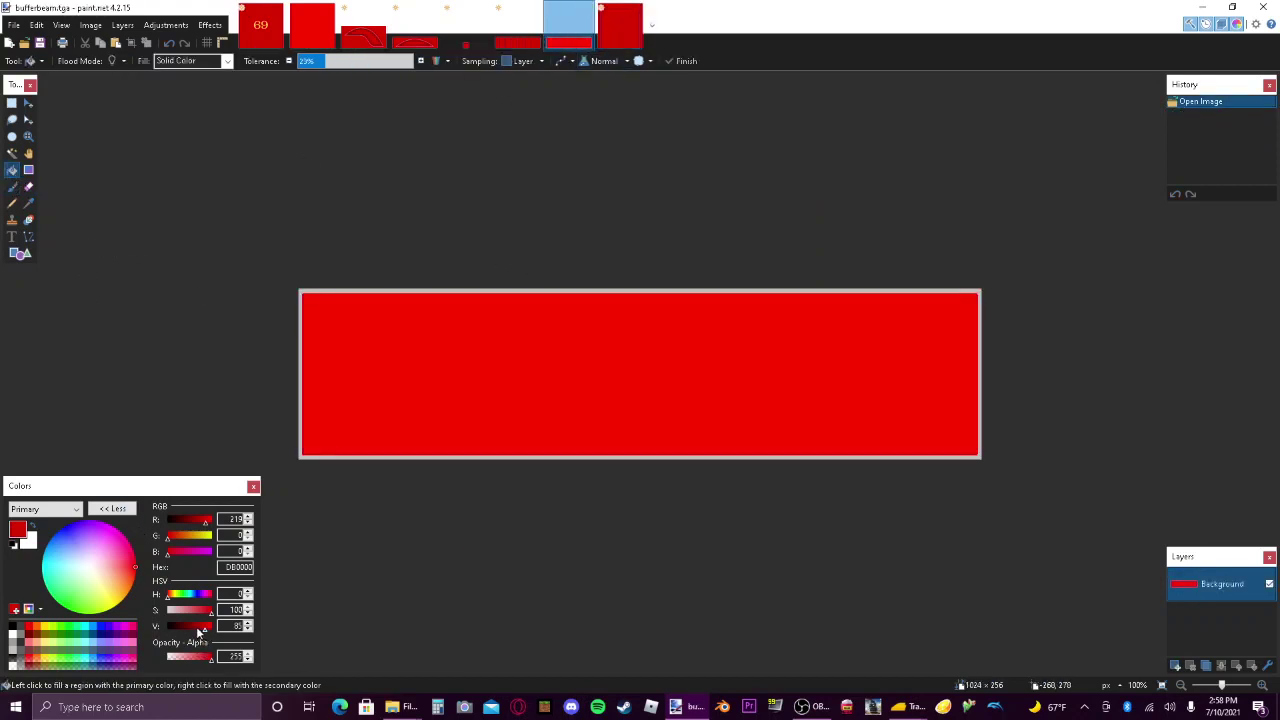
left_click(312, 28)
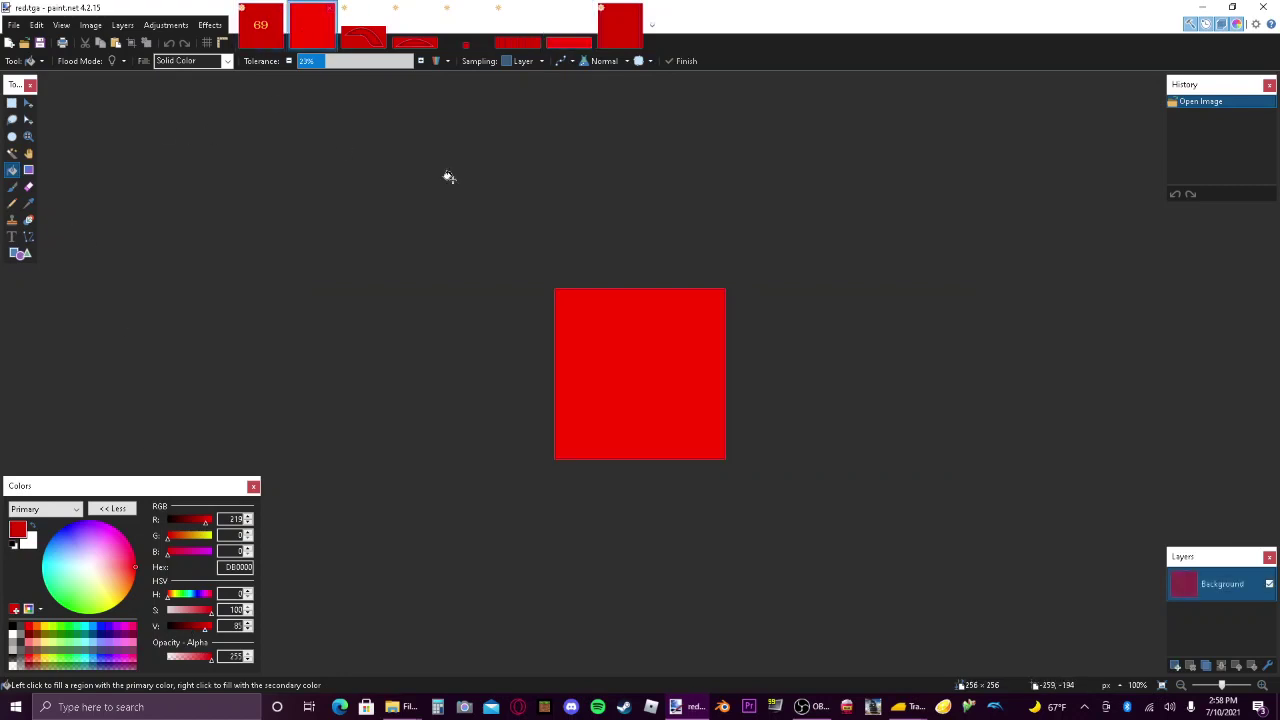
left_click(569, 28)
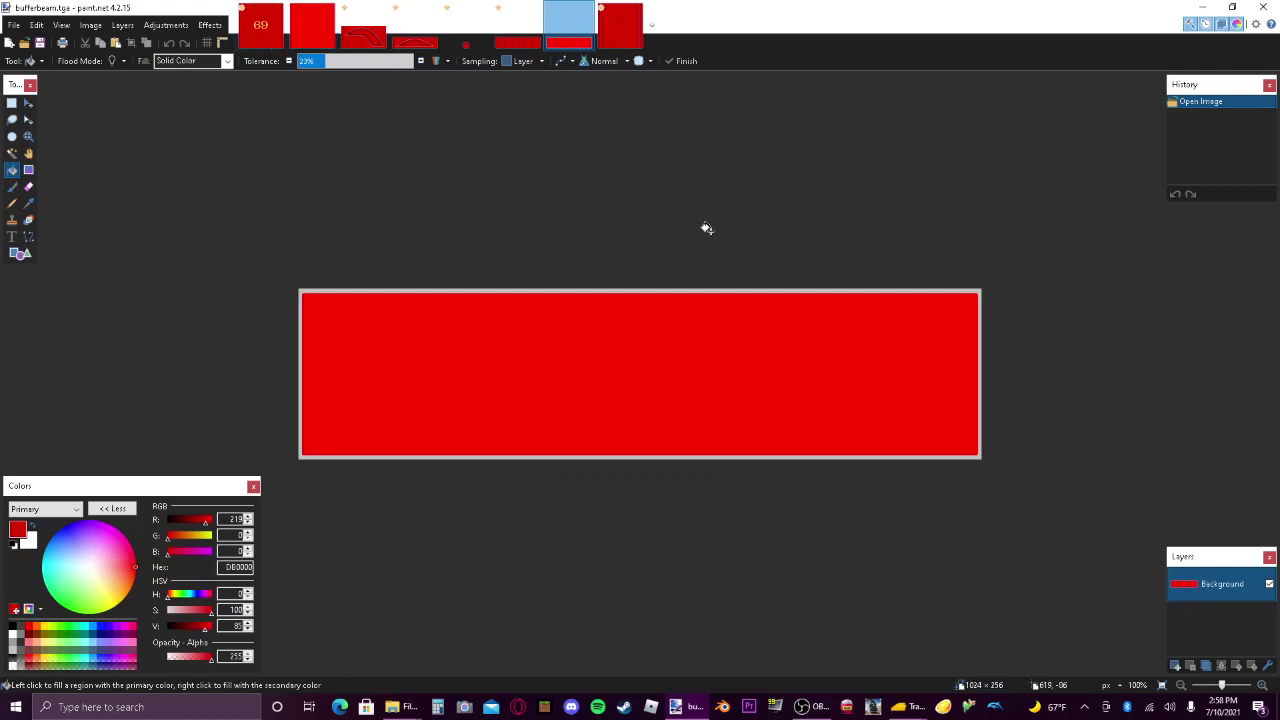
Close paint.net and save all the modified textures, accepting the default TGA save settings for each one.
left_click(1263, 7)
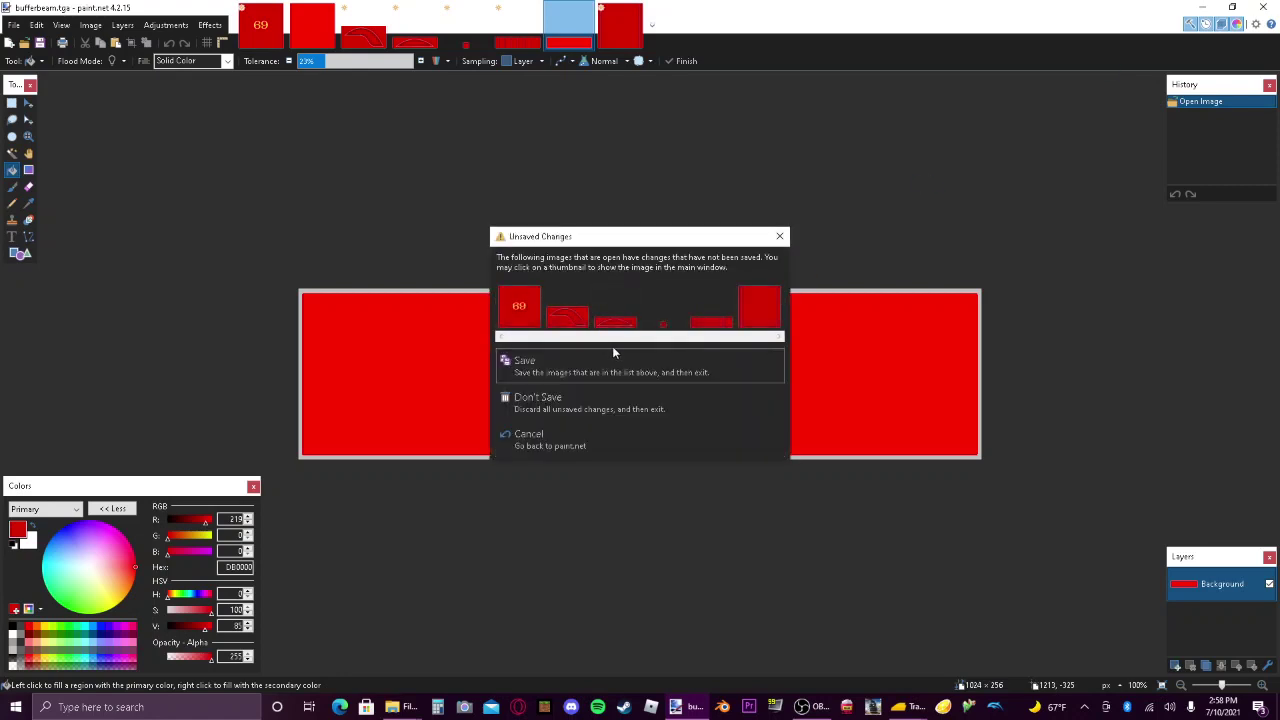
left_click(643, 360)
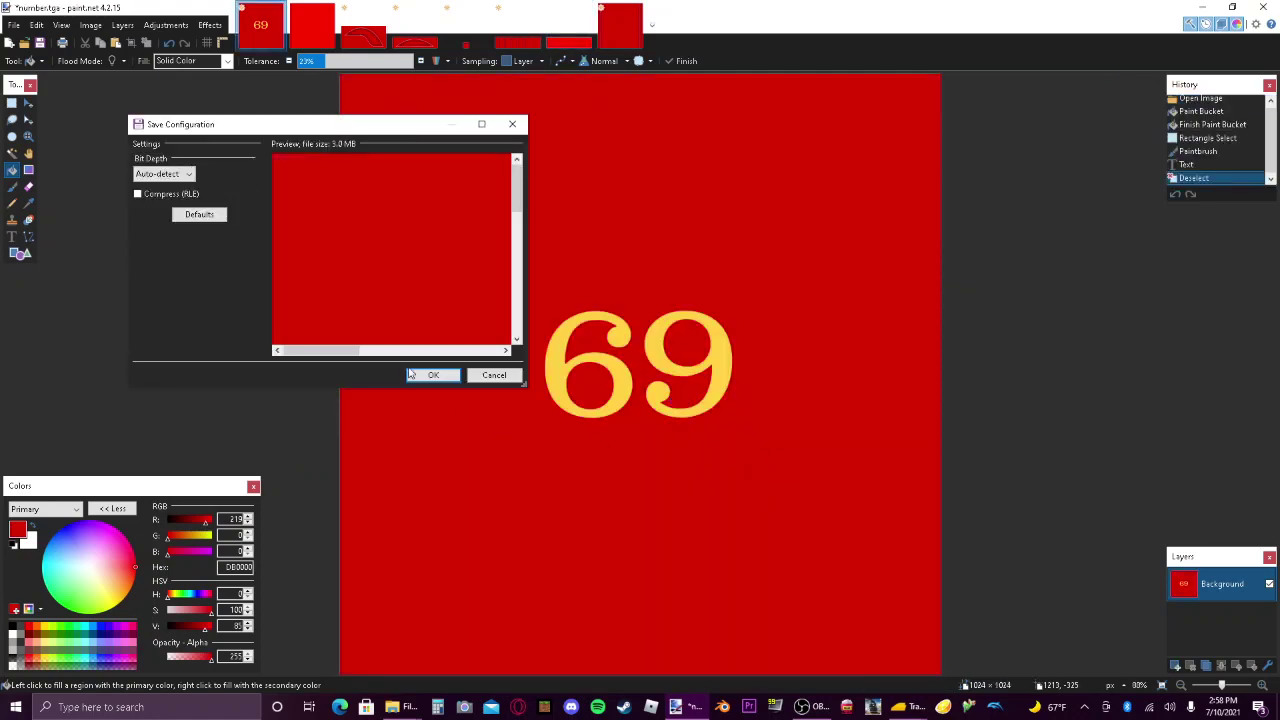
left_click(431, 372)
left_click(430, 374)
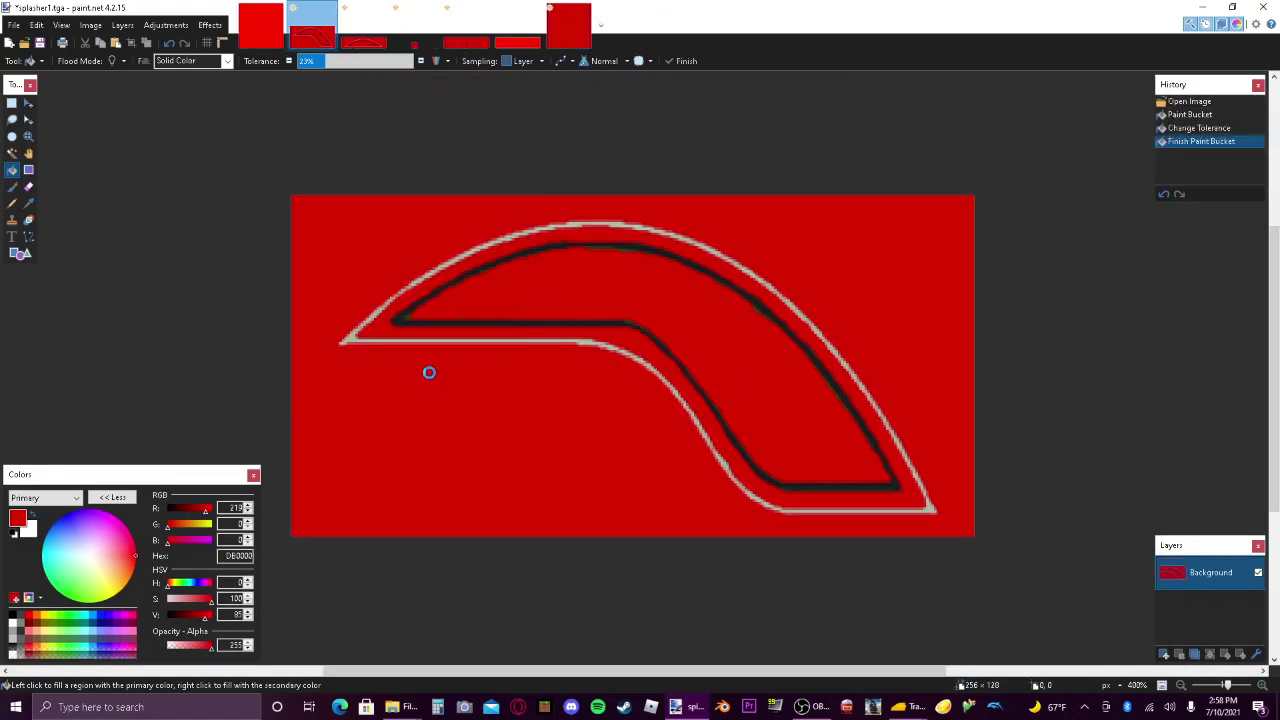
left_click(431, 376)
left_click(431, 376)
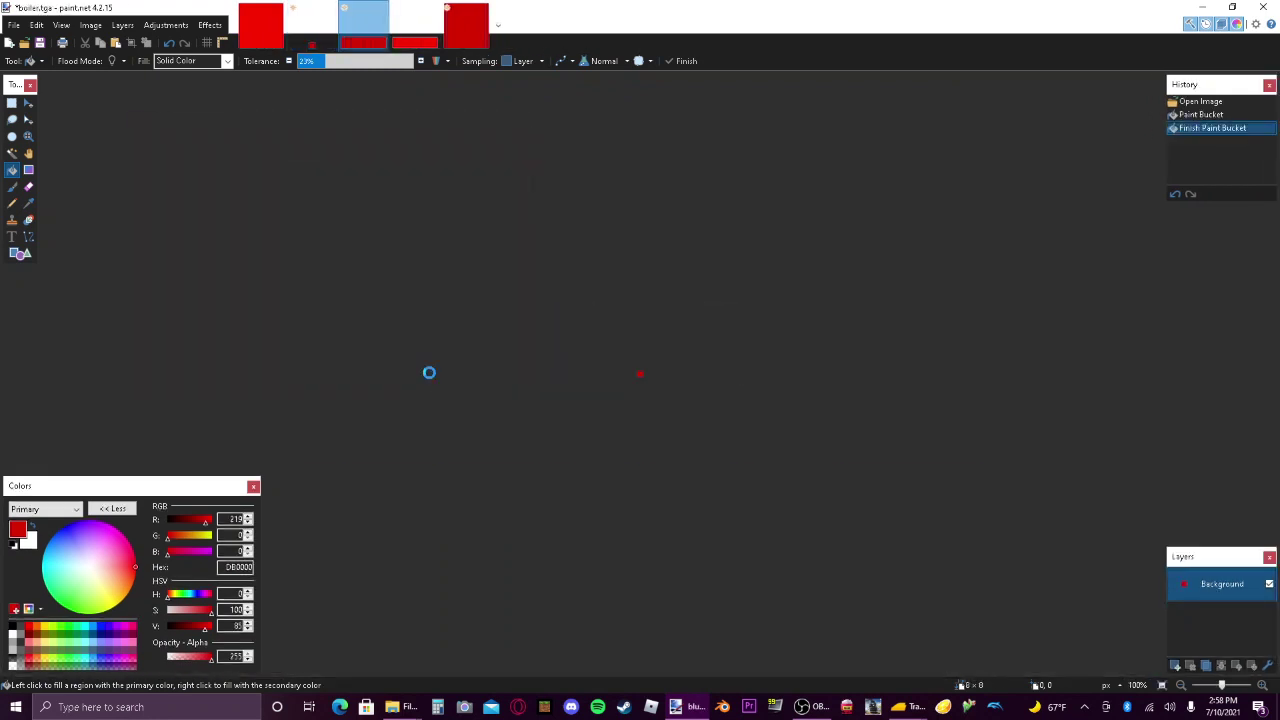
left_click(431, 376)
left_click(431, 376)
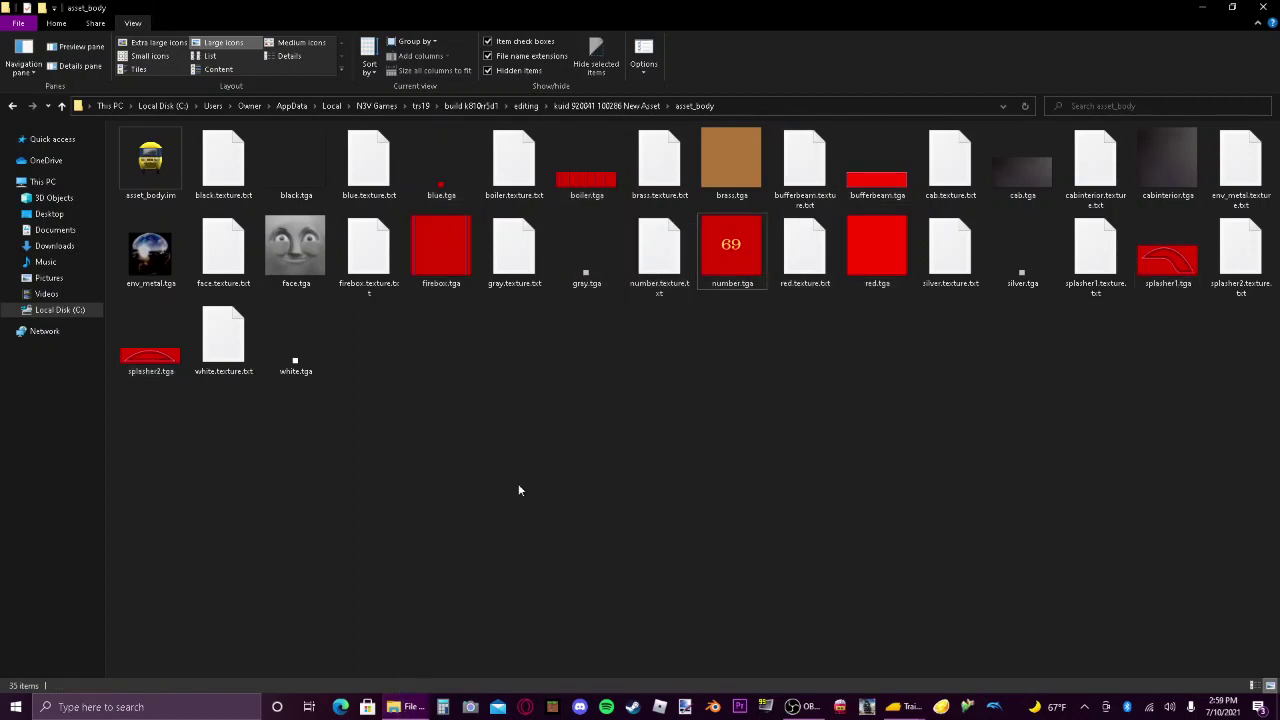
left_click(412, 707)
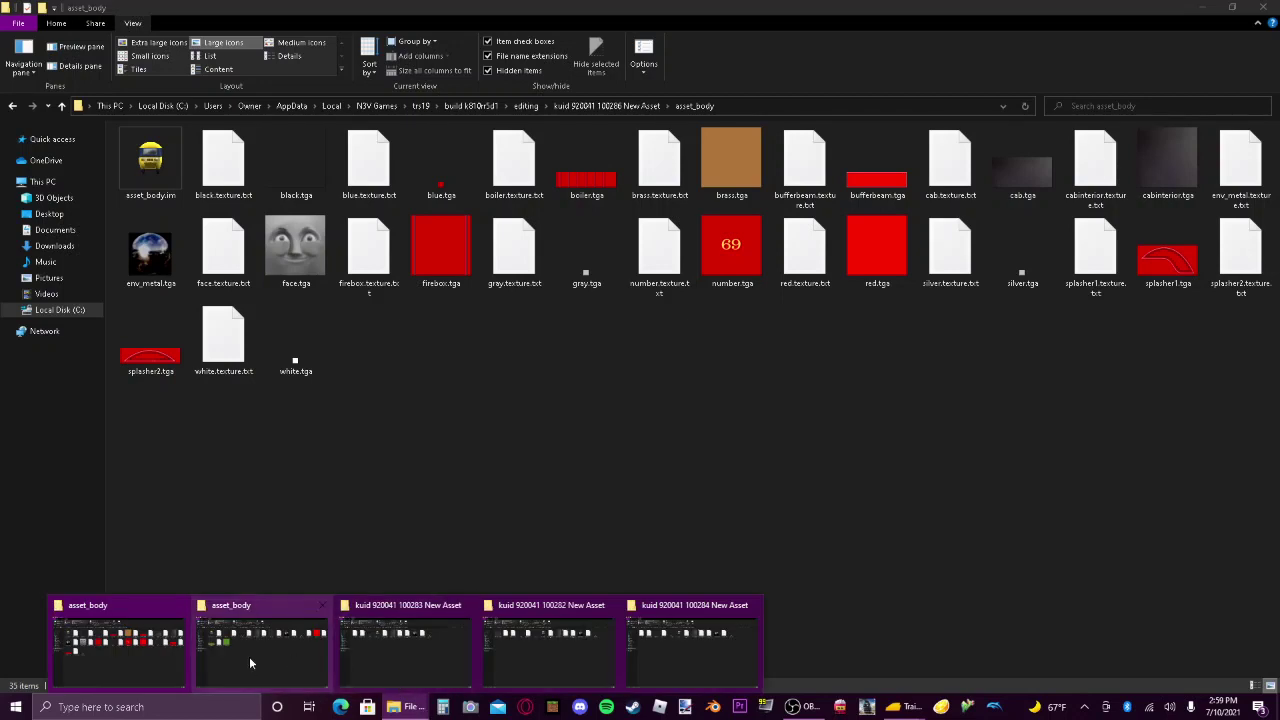
left_click(249, 656)
left_click(160, 258)
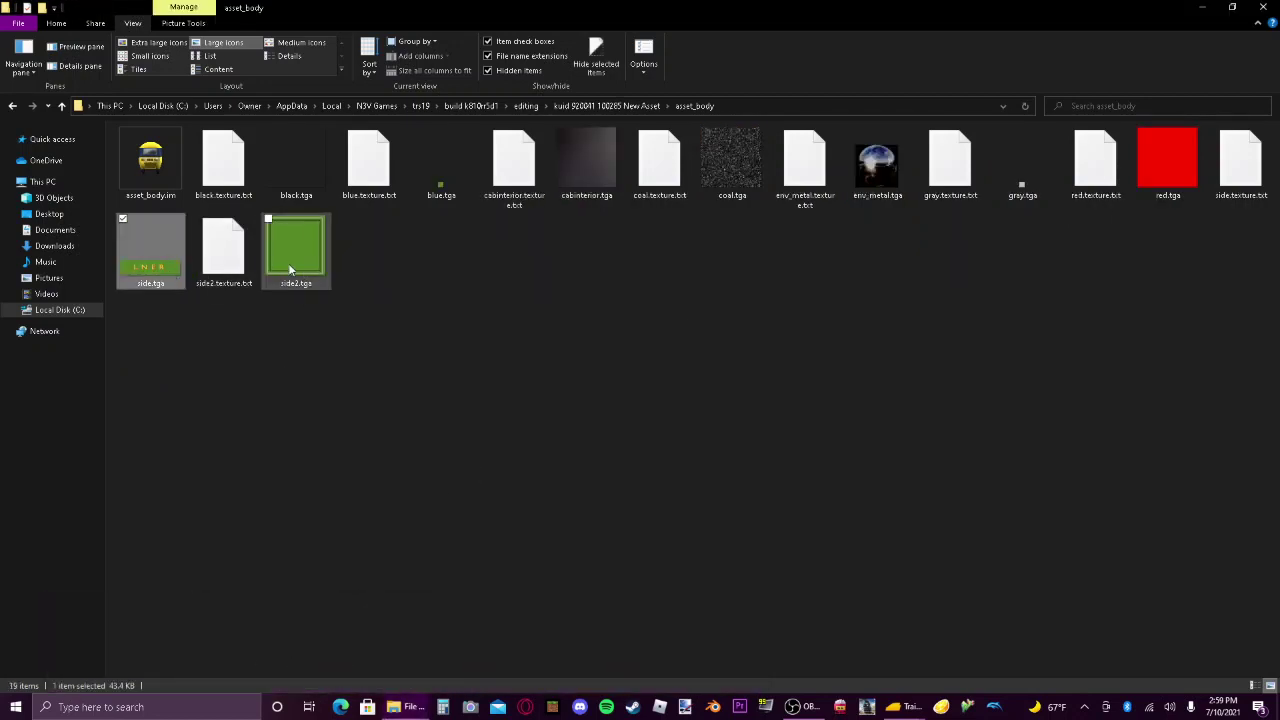
left_click(290, 268, "ctrl")
left_click(440, 165, "ctrl")
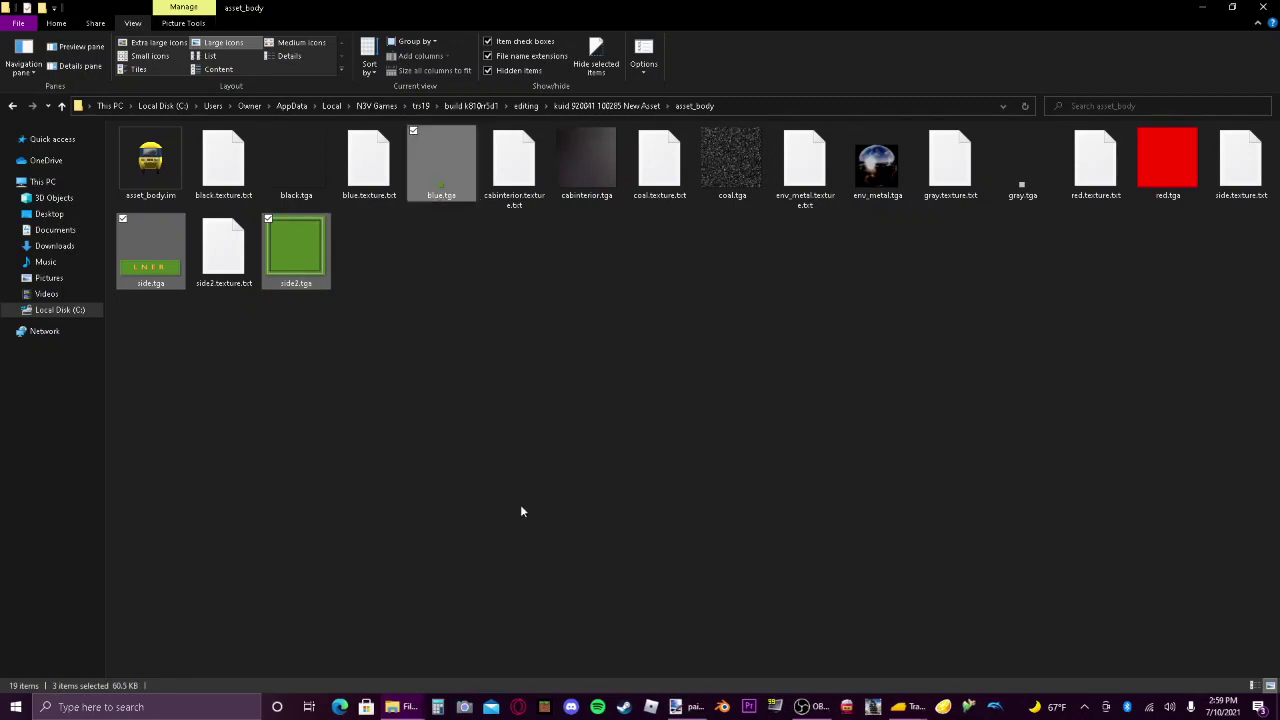
Open the recoloured firebox.tga from the 100286 asset_body folder in paint.net and sample its red as the primary colour.
left_click(393, 706)
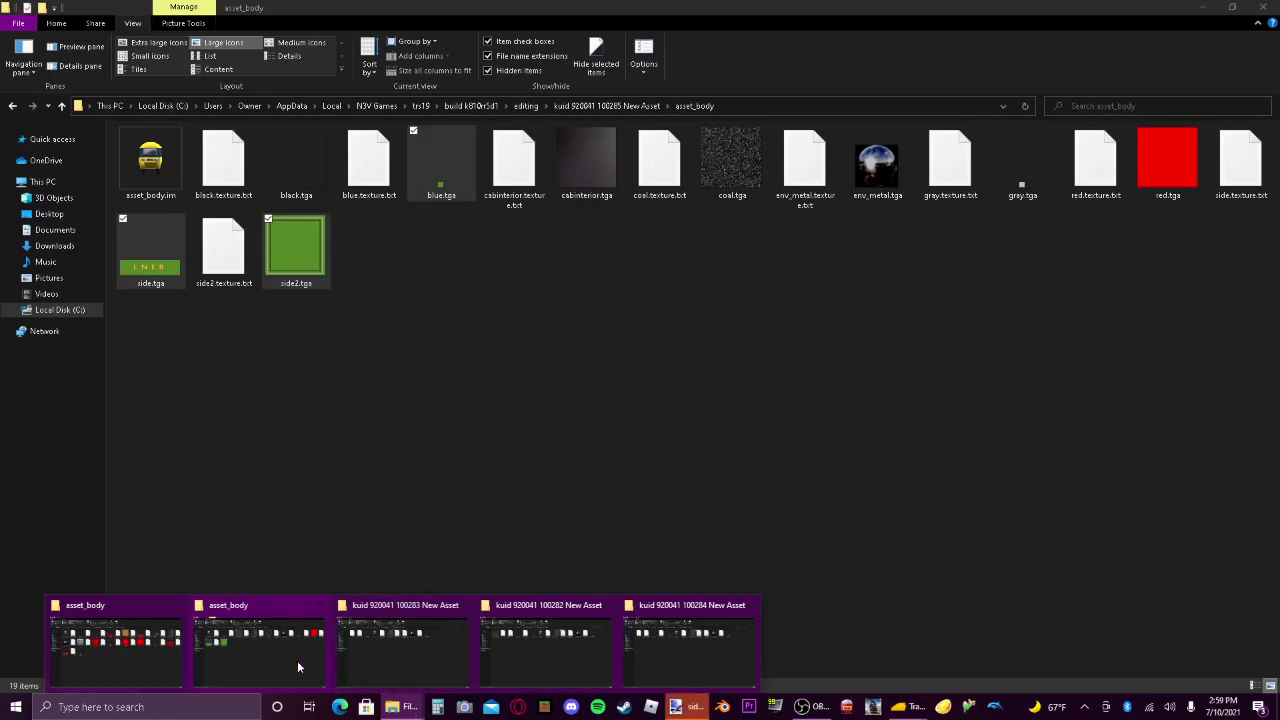
left_click(135, 647)
double_click(440, 250)
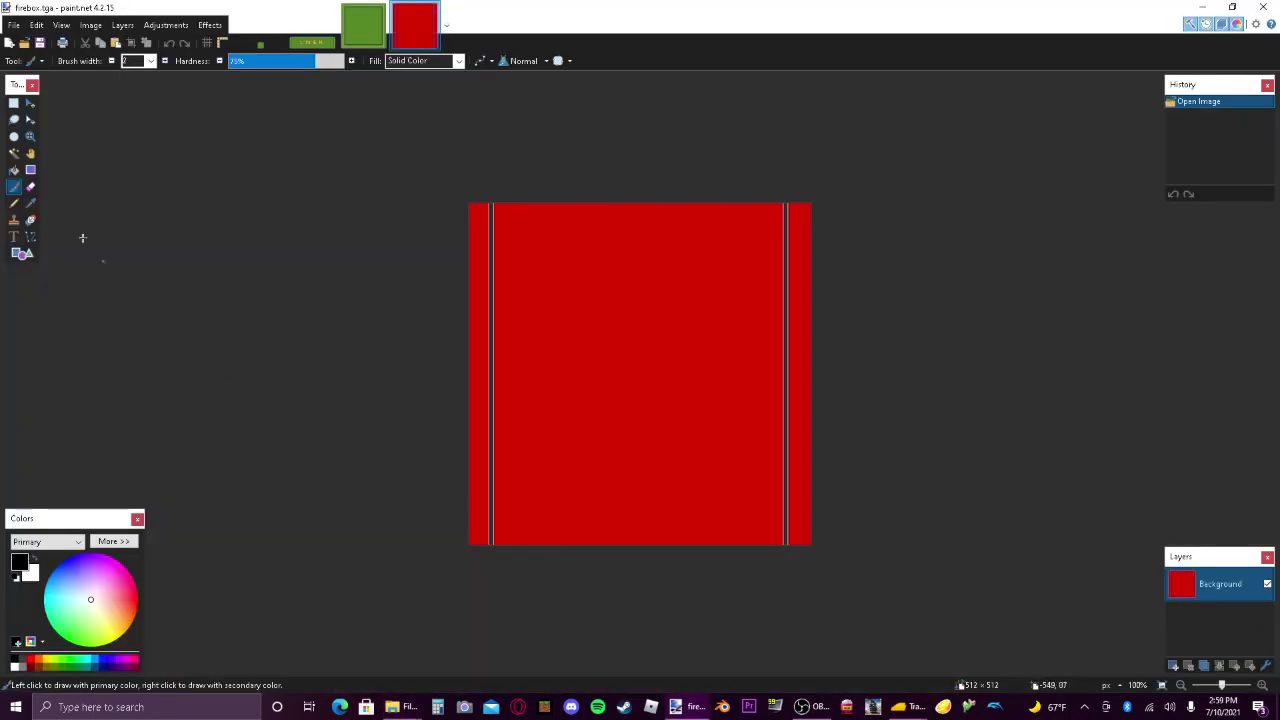
left_click(30, 203)
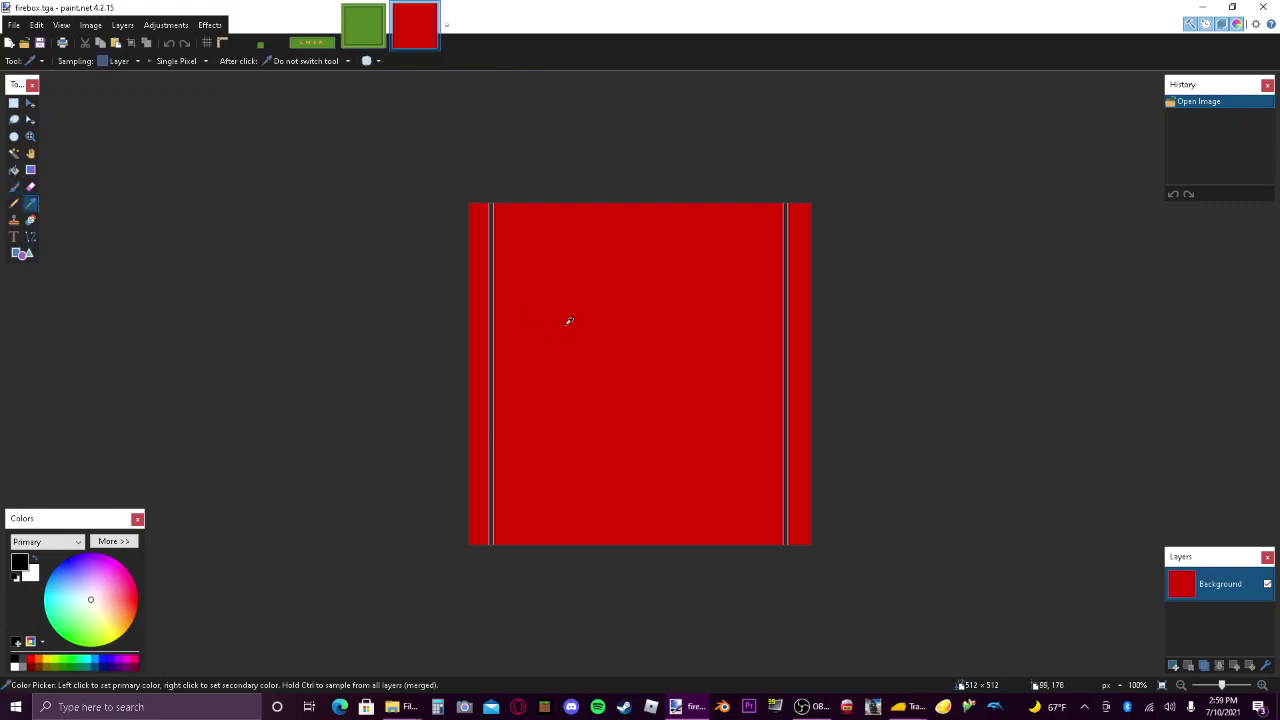
left_click(605, 319)
Fill the green areas of side2.tga with the sampled red, lowering the Paint Bucket tolerance to 0% to preserve the border lines.
left_click(362, 25)
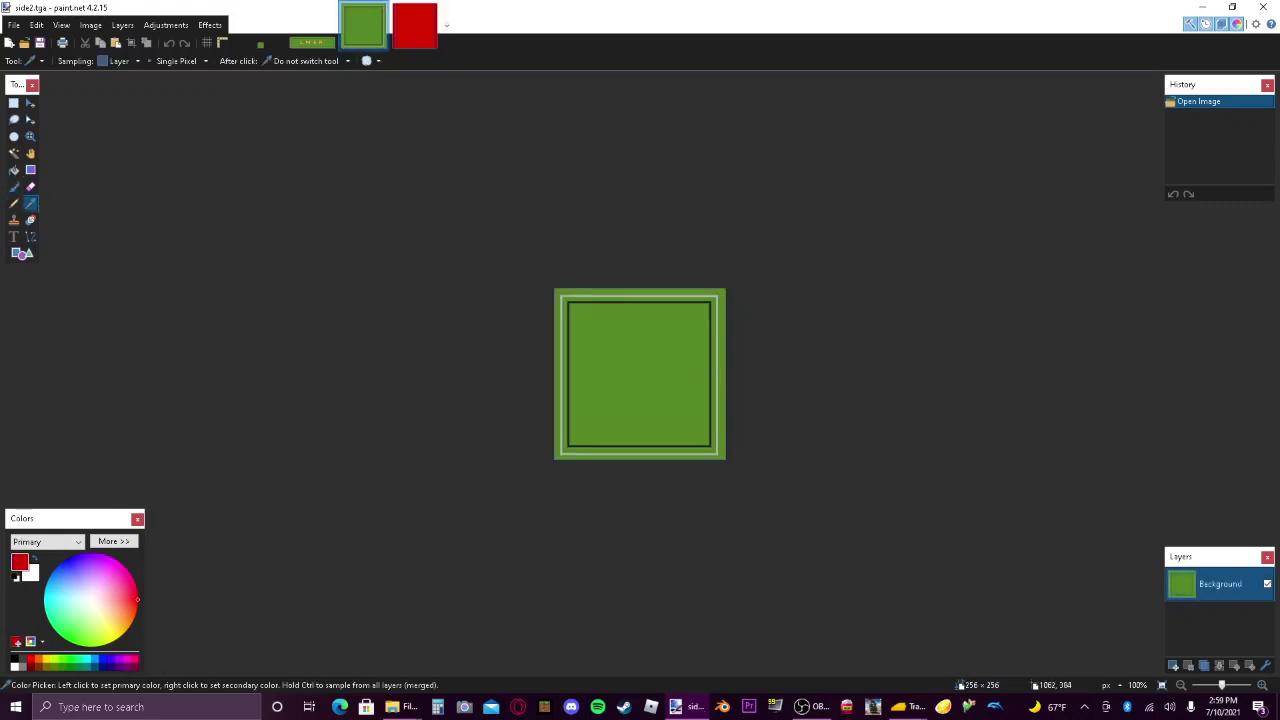
left_click(1264, 686)
left_click(1264, 686)
left_click(1264, 686)
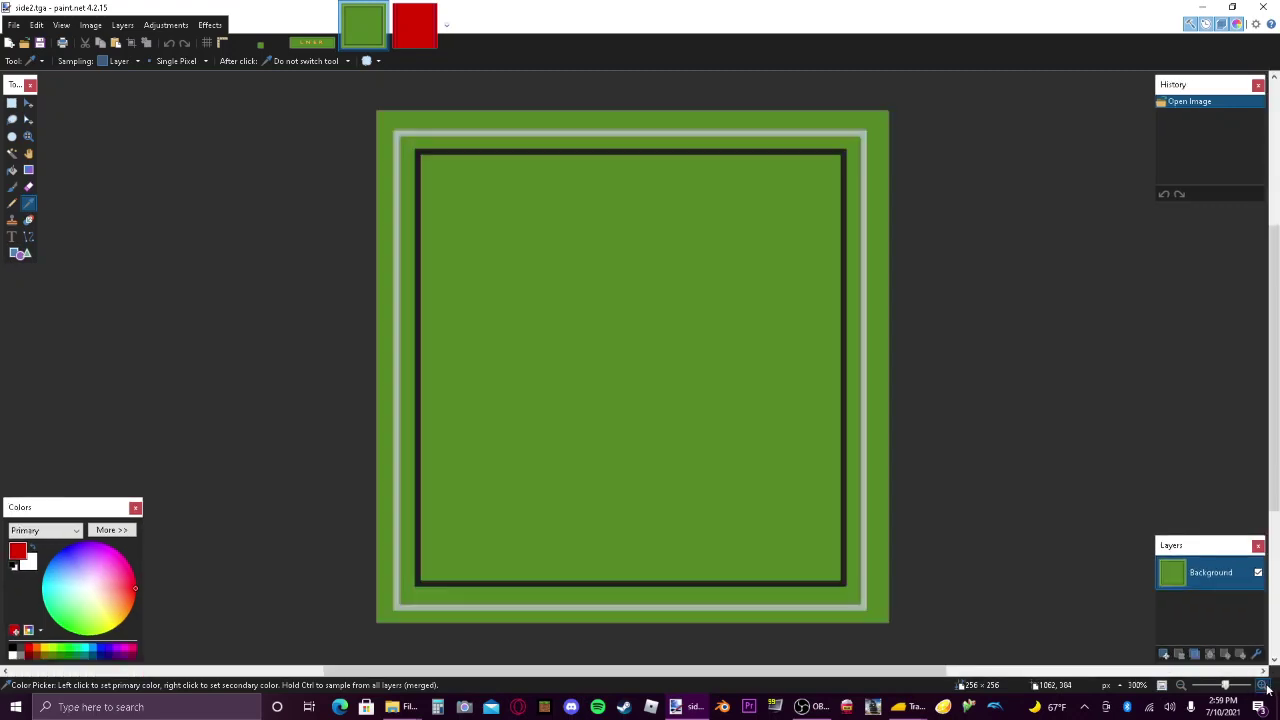
left_click(12, 170)
left_click(547, 310)
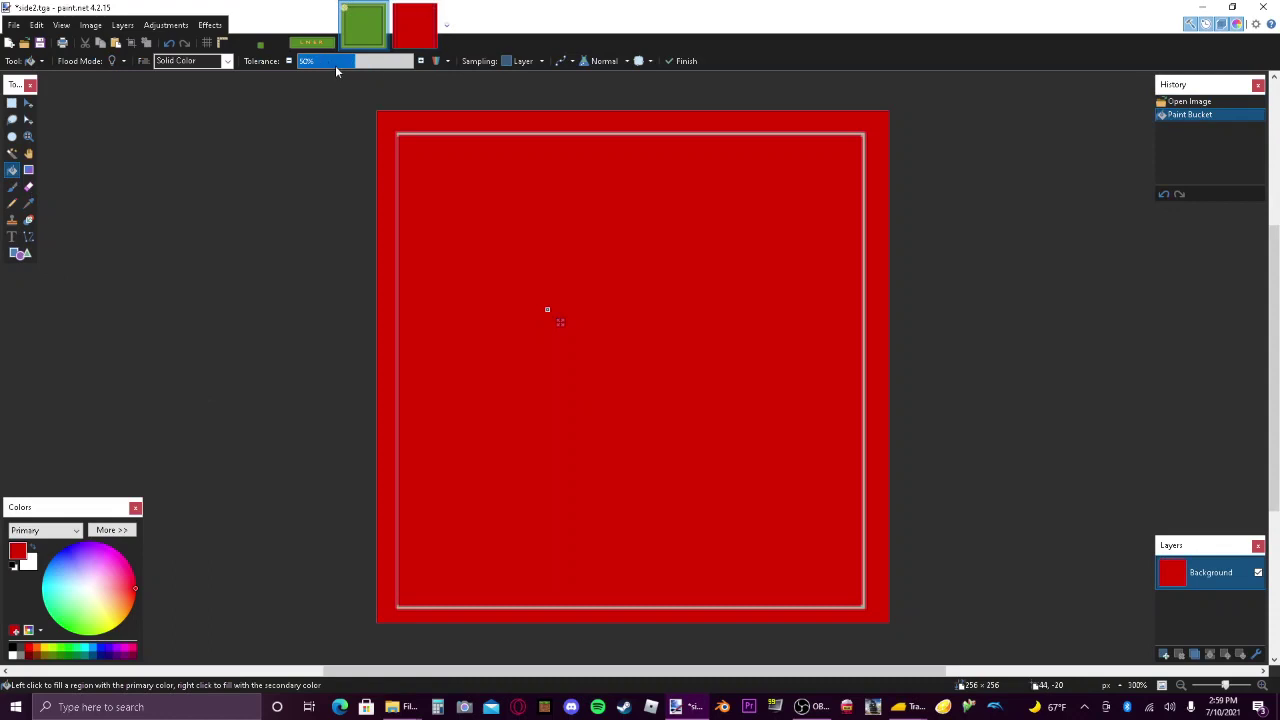
left_click_drag(335, 65, 258, 66)
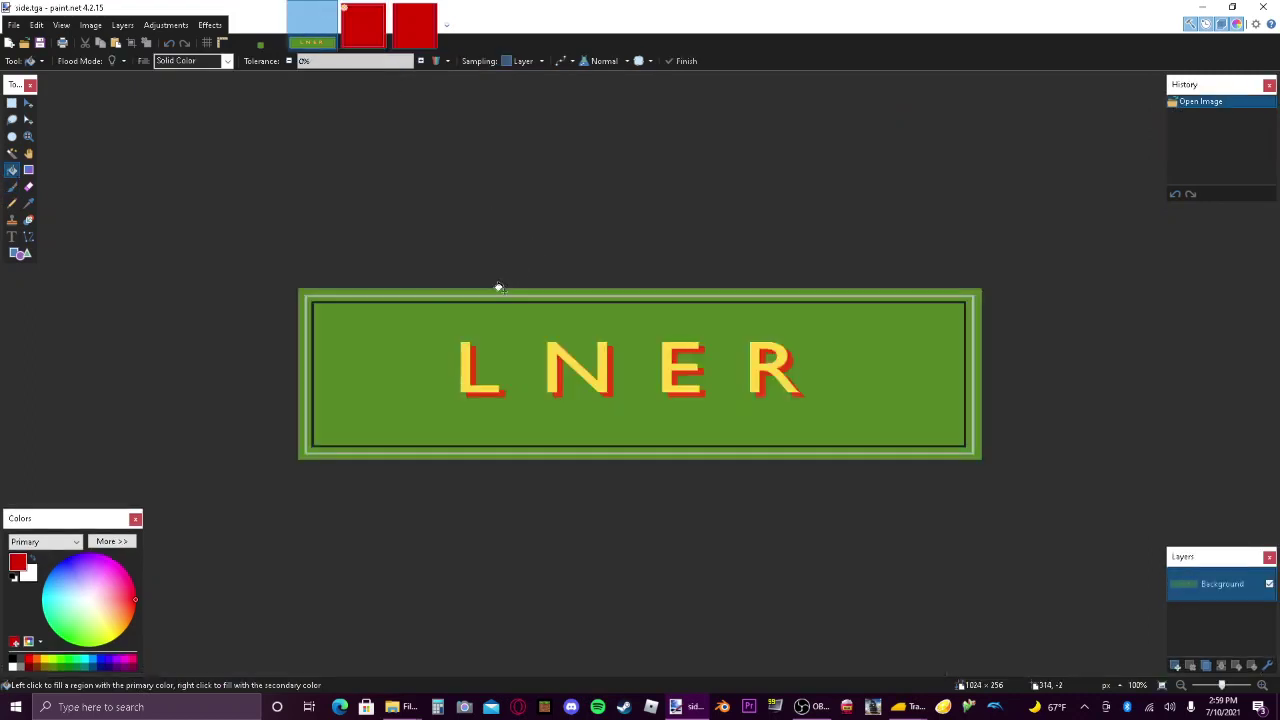
Fill the green areas of side.tga with red at 0% tolerance and paint over the rectangle-selected L N E R lettering using a brush width of 55.
left_click(404, 353)
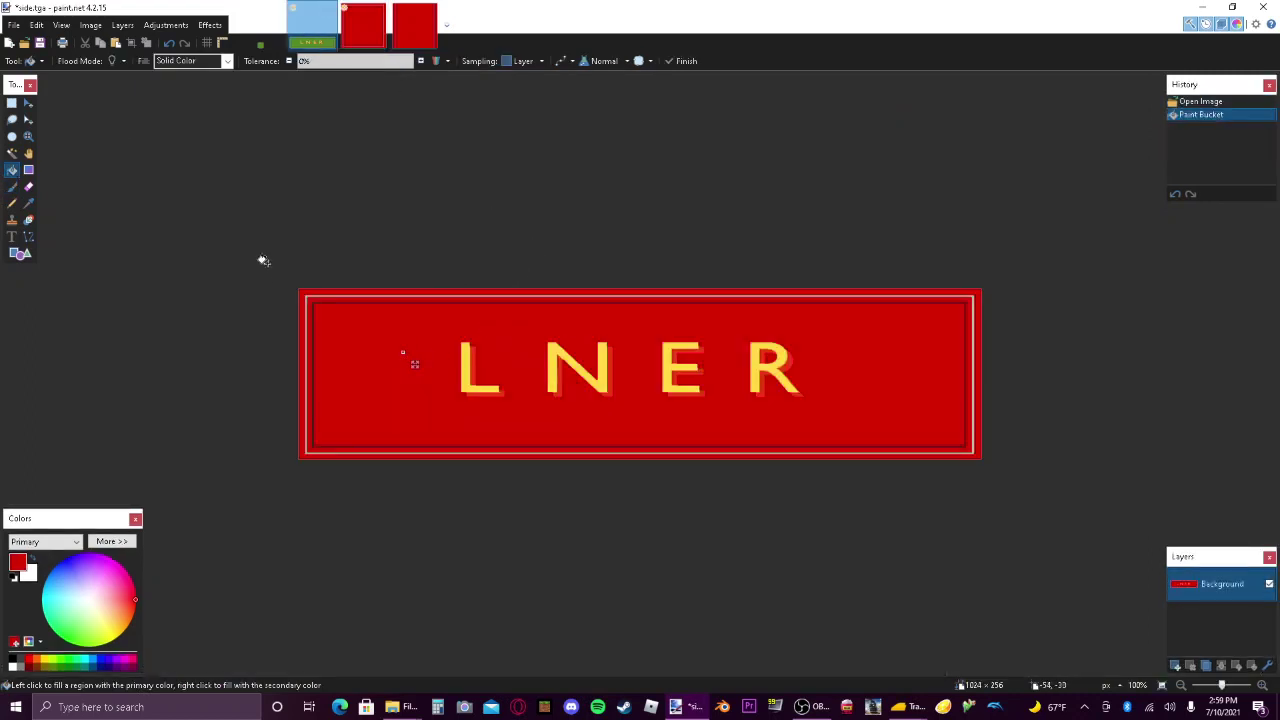
left_click(12, 170)
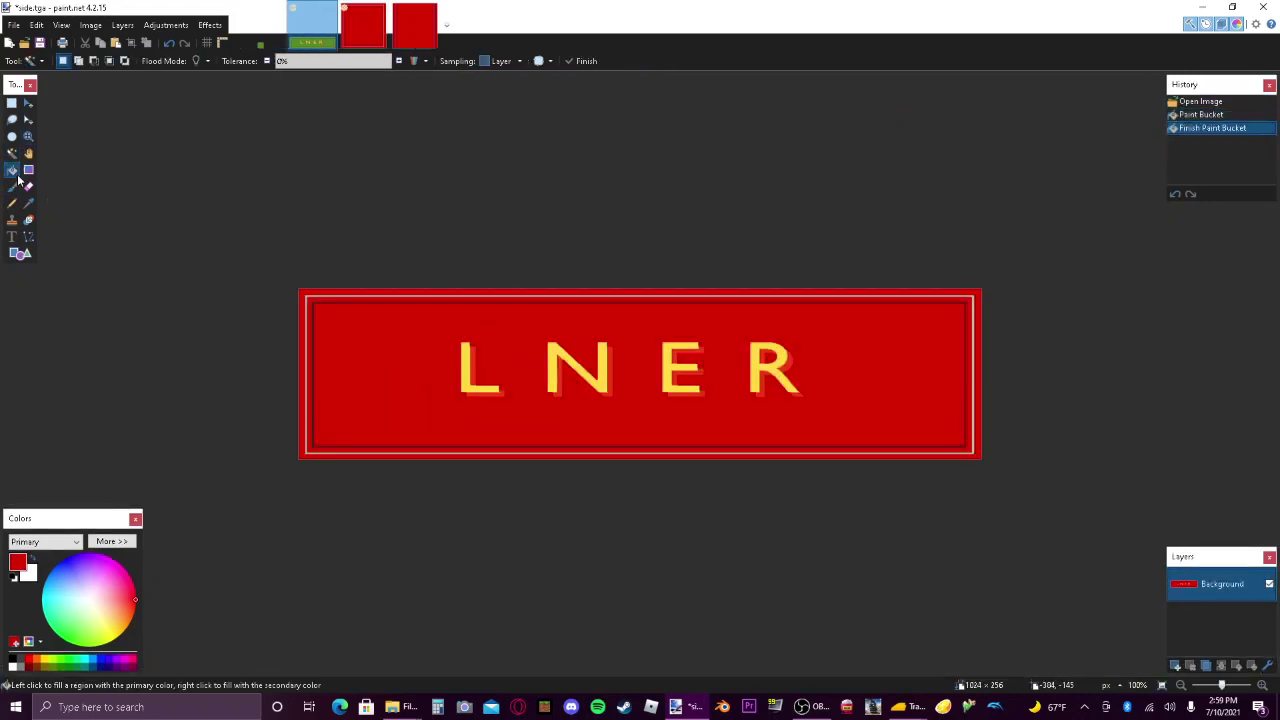
left_click(12, 104)
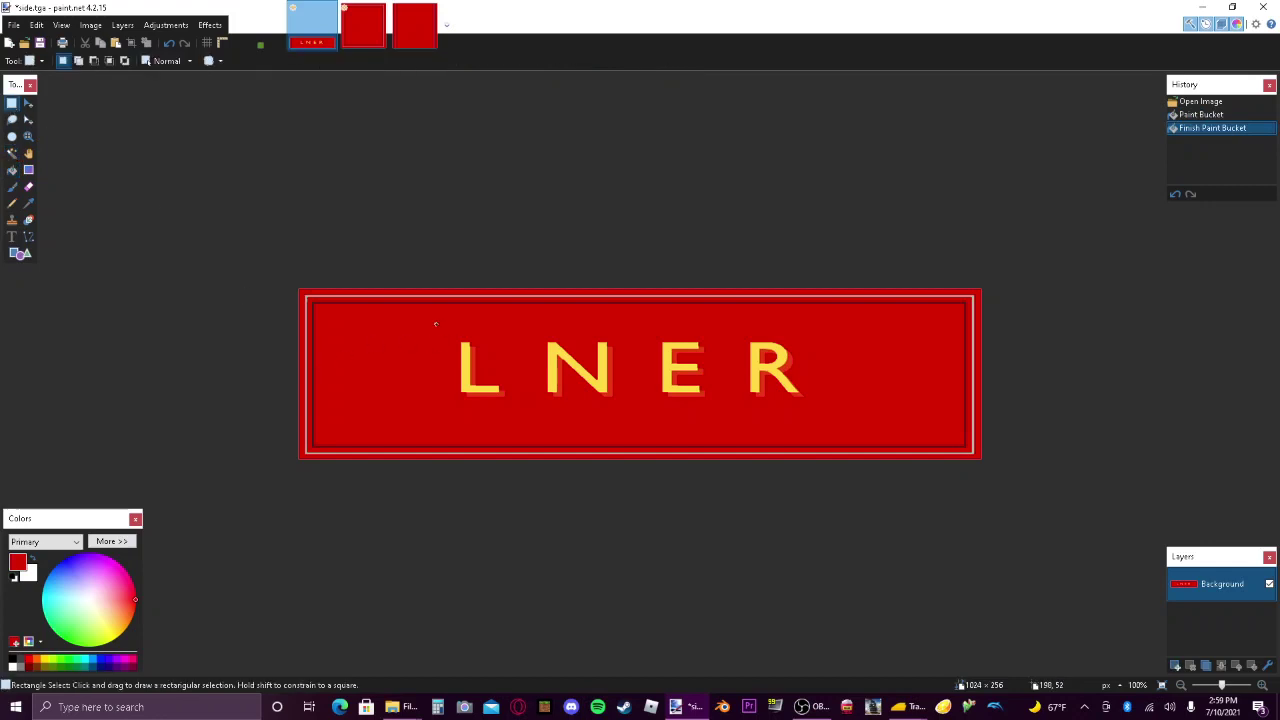
left_click_drag(435, 323, 830, 418)
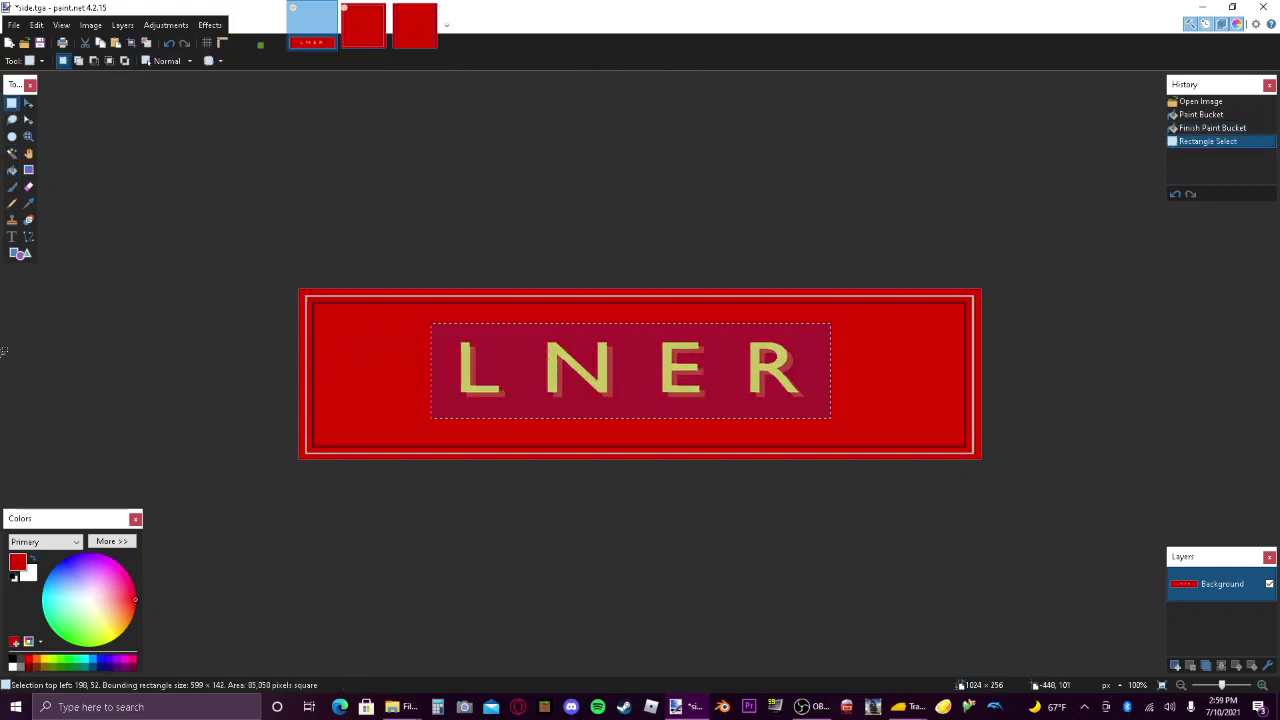
left_click(12, 187)
left_click(151, 61)
left_click(136, 286)
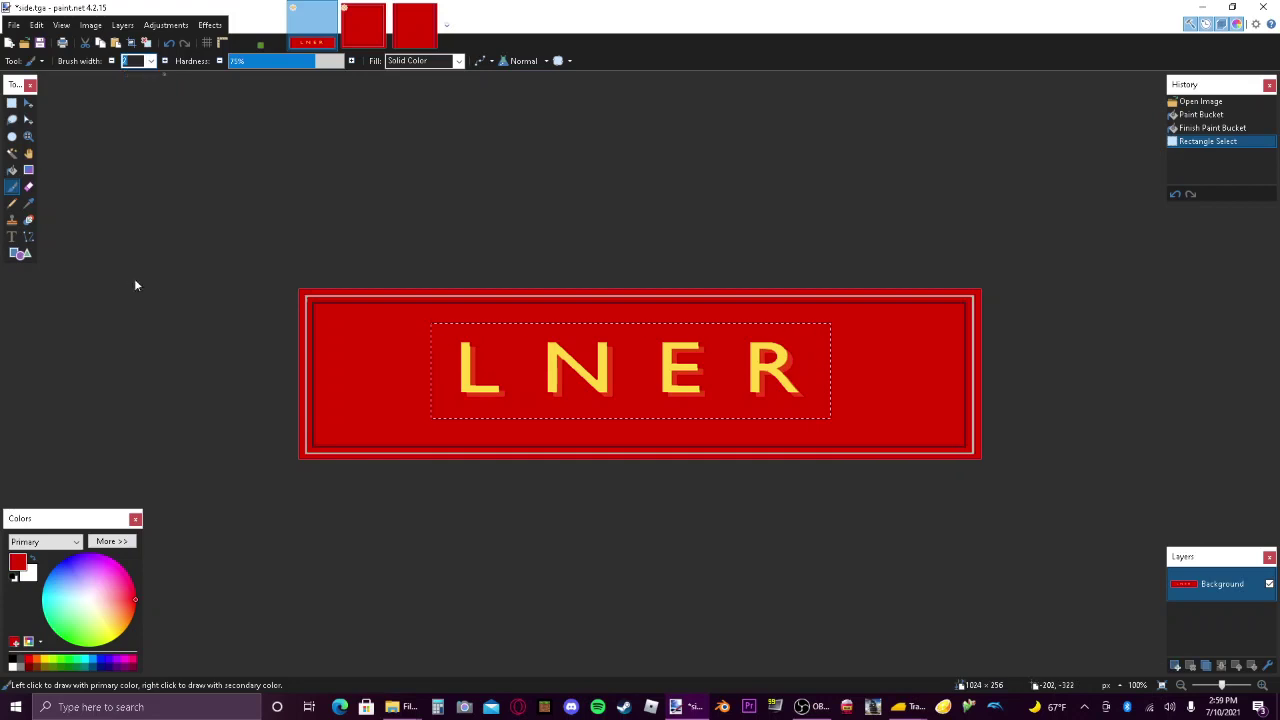
mouse_move(391, 363)
left_mouse_down()
mouse_move(468, 365)
mouse_move(469, 352)
mouse_move(373, 413)
mouse_move(594, 398)
mouse_move(678, 364)
mouse_move(492, 374)
mouse_move(791, 310)
mouse_move(864, 332)
mouse_move(801, 378)
mouse_move(690, 393)
mouse_move(722, 401)
left_mouse_up()
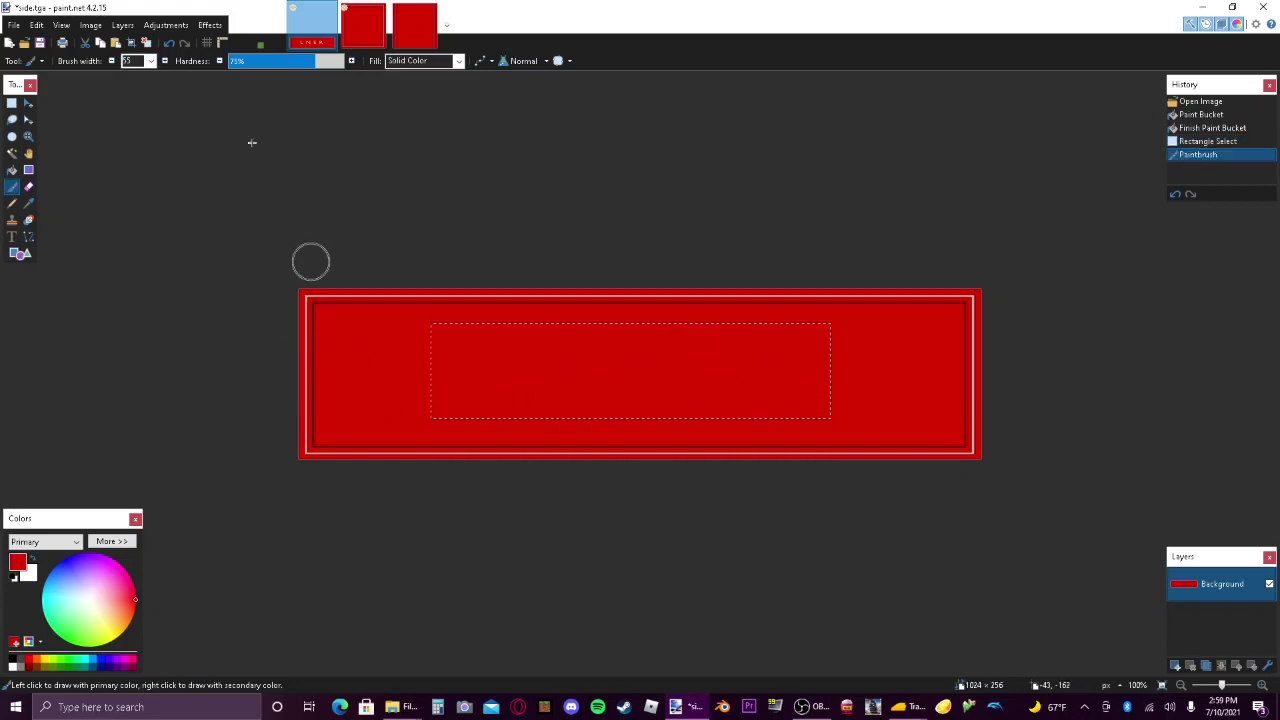
Add the yellow text "N W R" in the Clarendon font inside the selected area of side.tga.
left_click(12, 237)
left_click(46, 661)
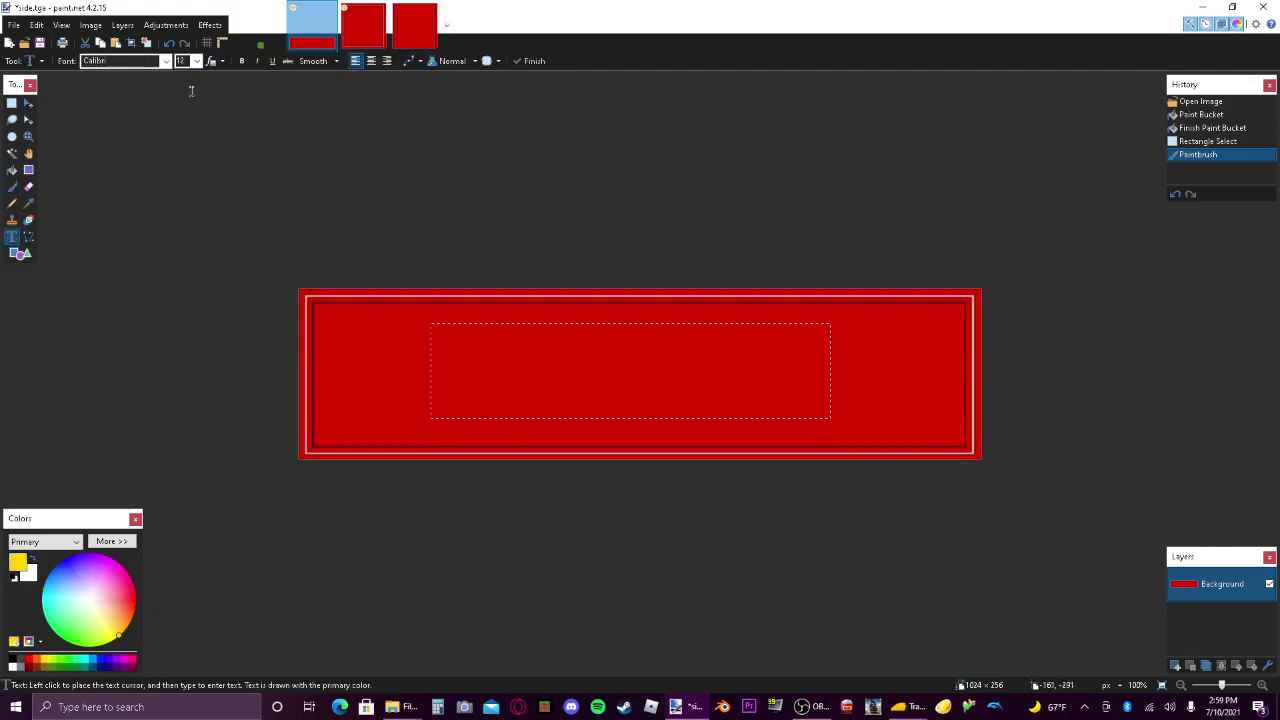
left_click(165, 61)
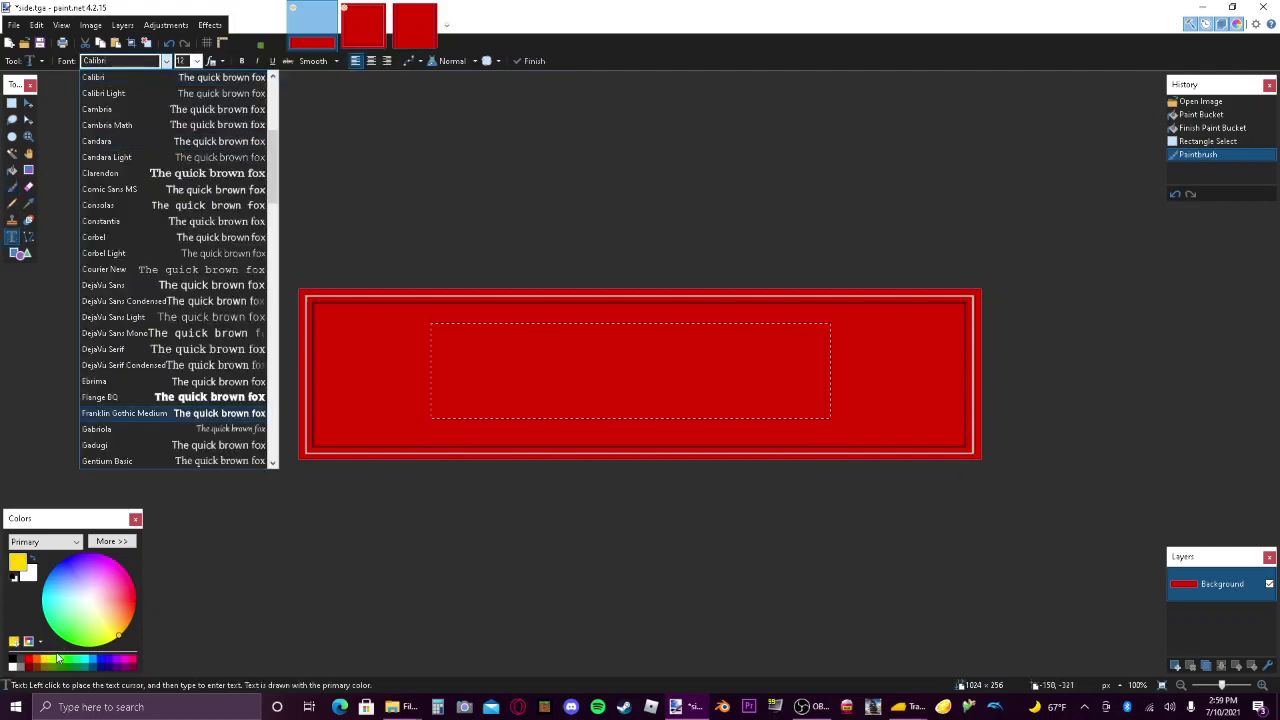
left_click(100, 173)
left_click(550, 381)
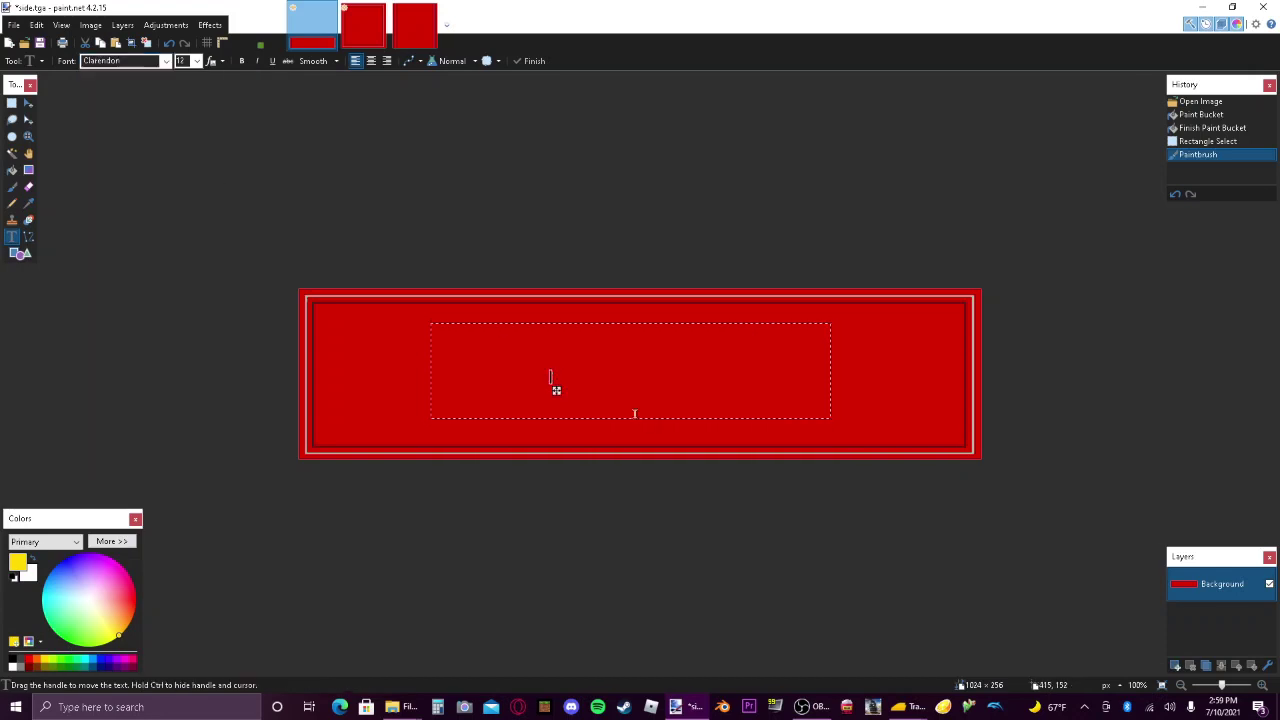
type("N W R")
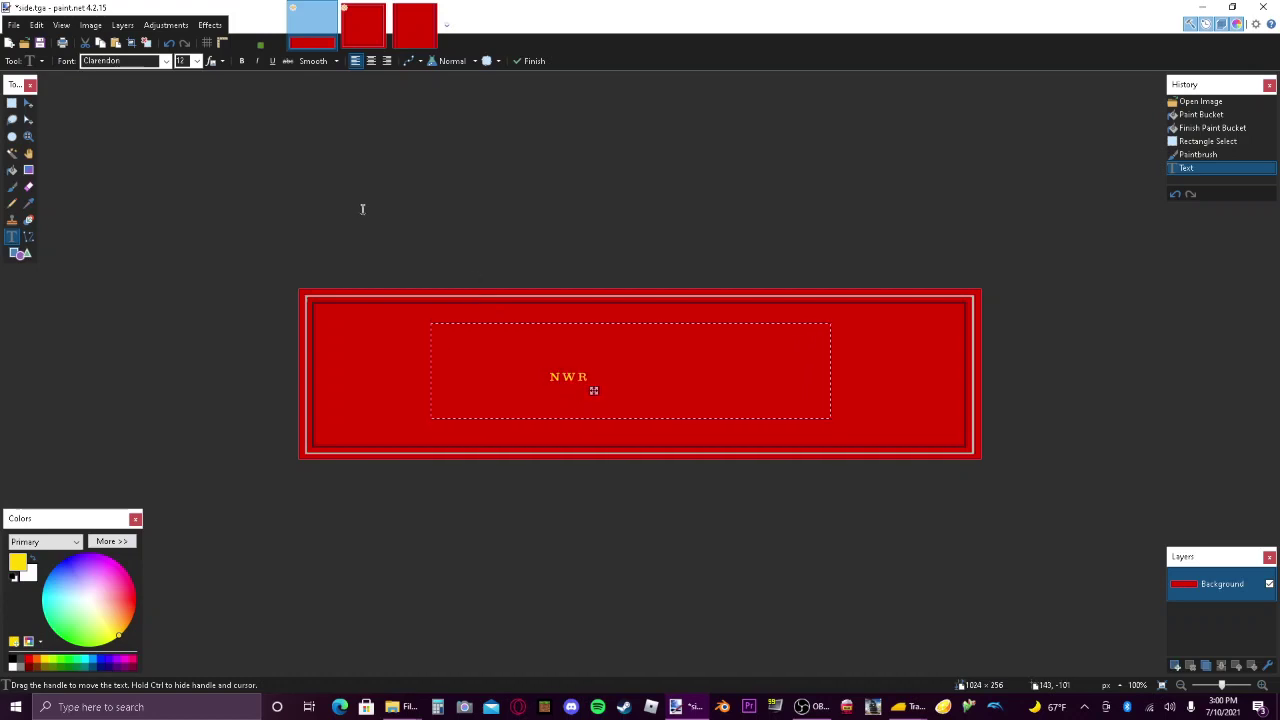
Set the N W R text size to 84, centre the lettering on the red panel of side.tga, and deselect the area.
left_click(198, 61)
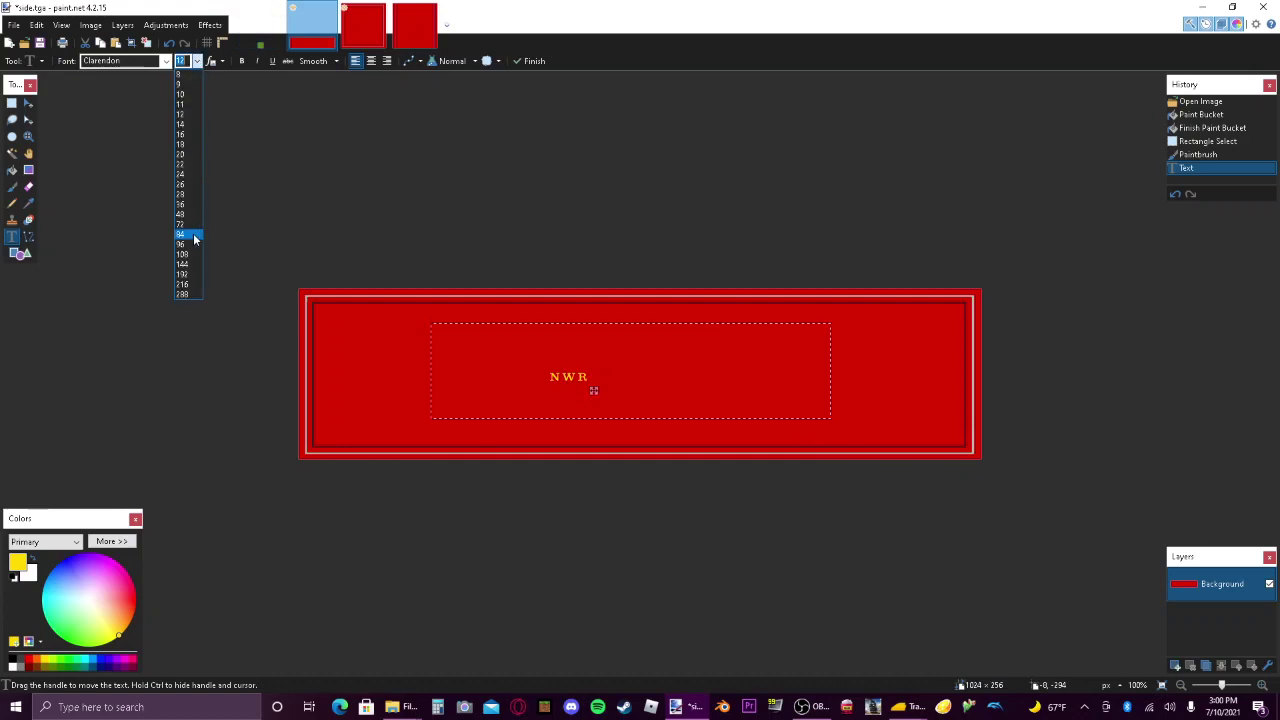
left_click(189, 236)
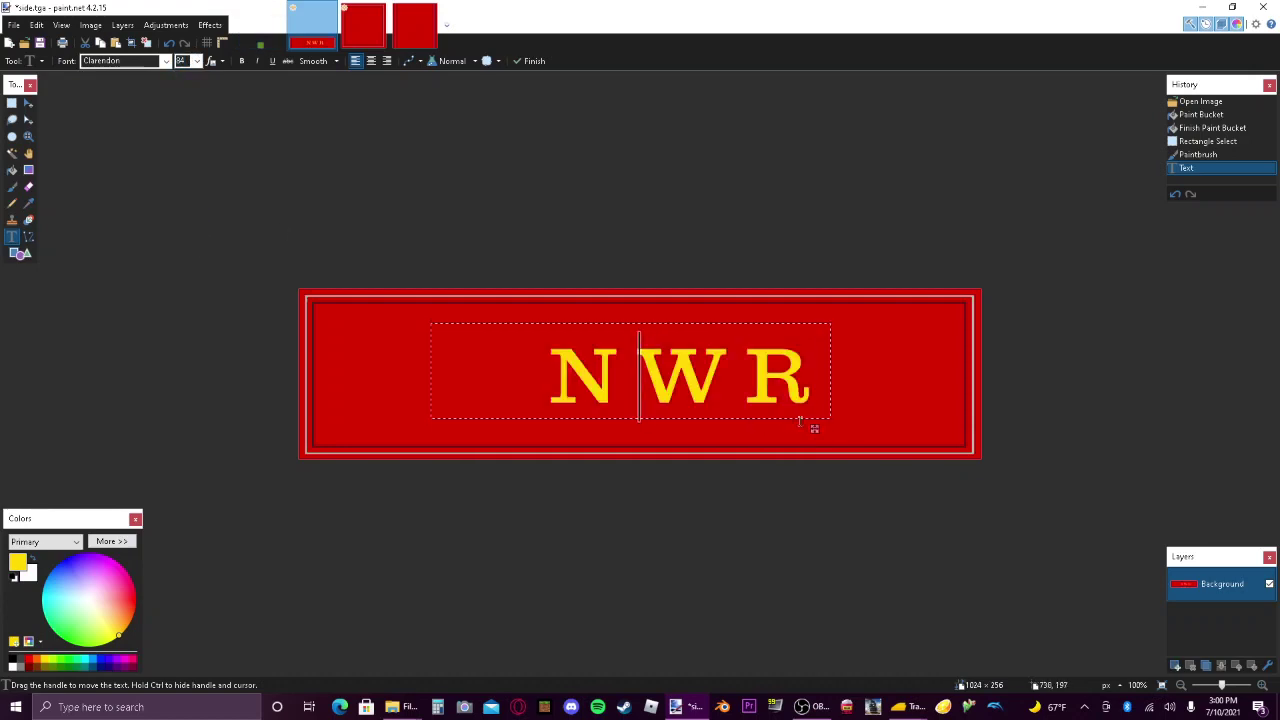
left_click_drag(814, 428, 766, 423)
left_click(460, 194)
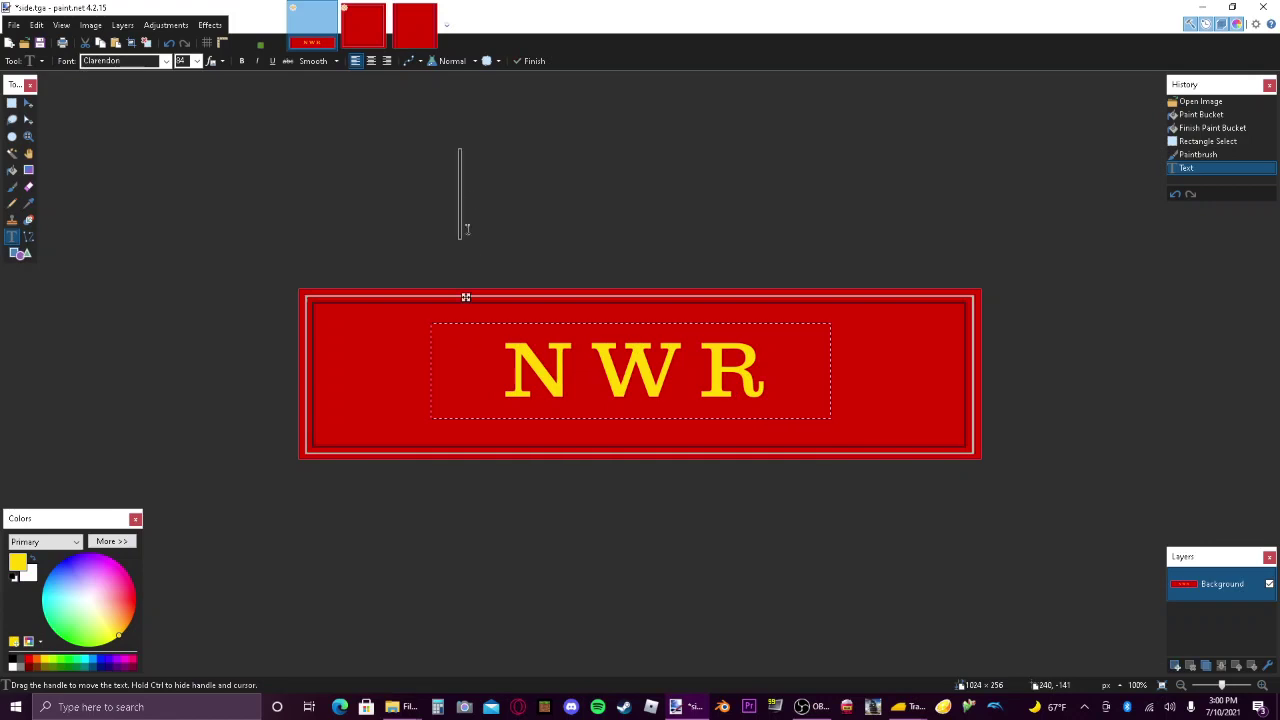
left_click(146, 43)
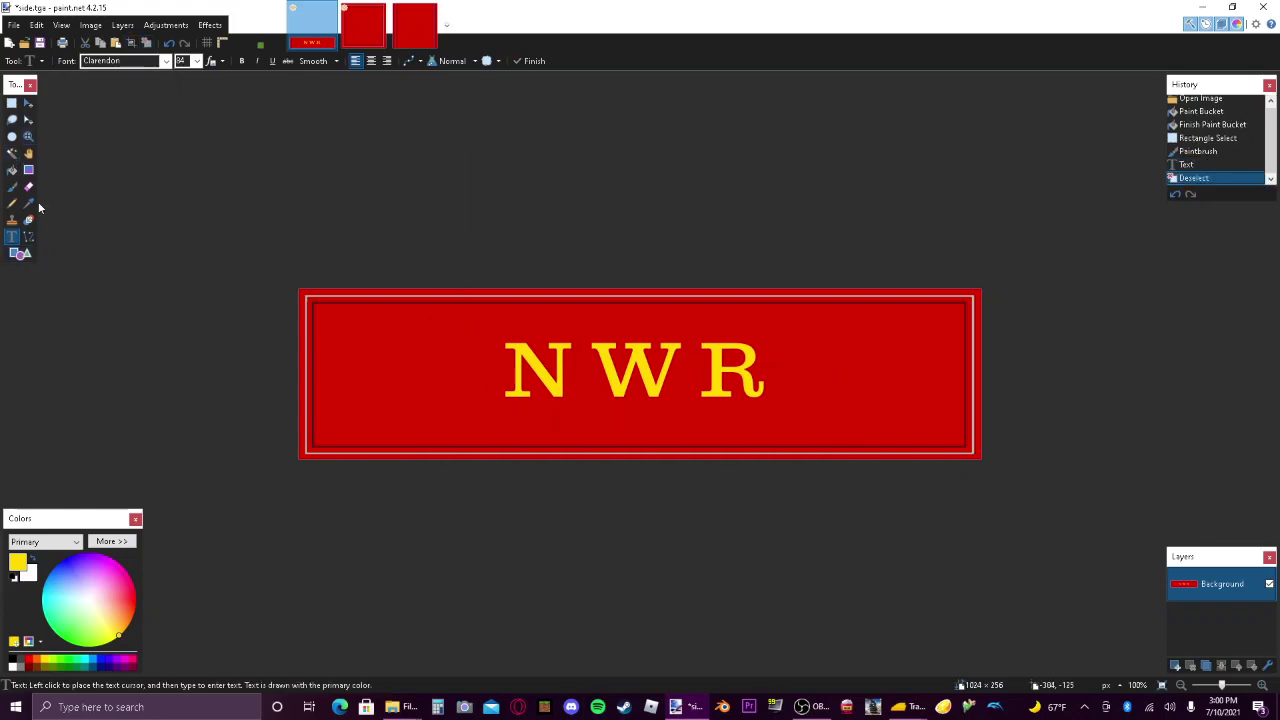
Sample the red from side.tga and fill the green square in the tender's blue.tga with it.
left_click(28, 203)
left_click(394, 380)
left_click(260, 25)
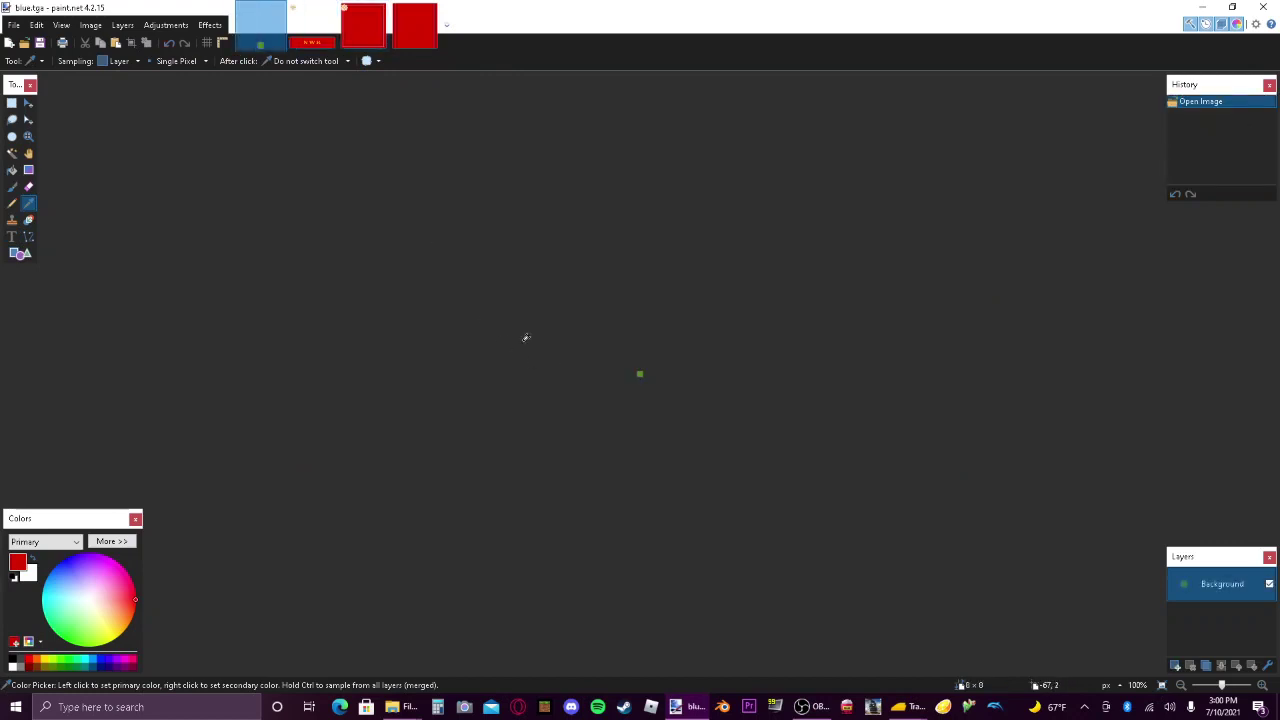
left_click(12, 170)
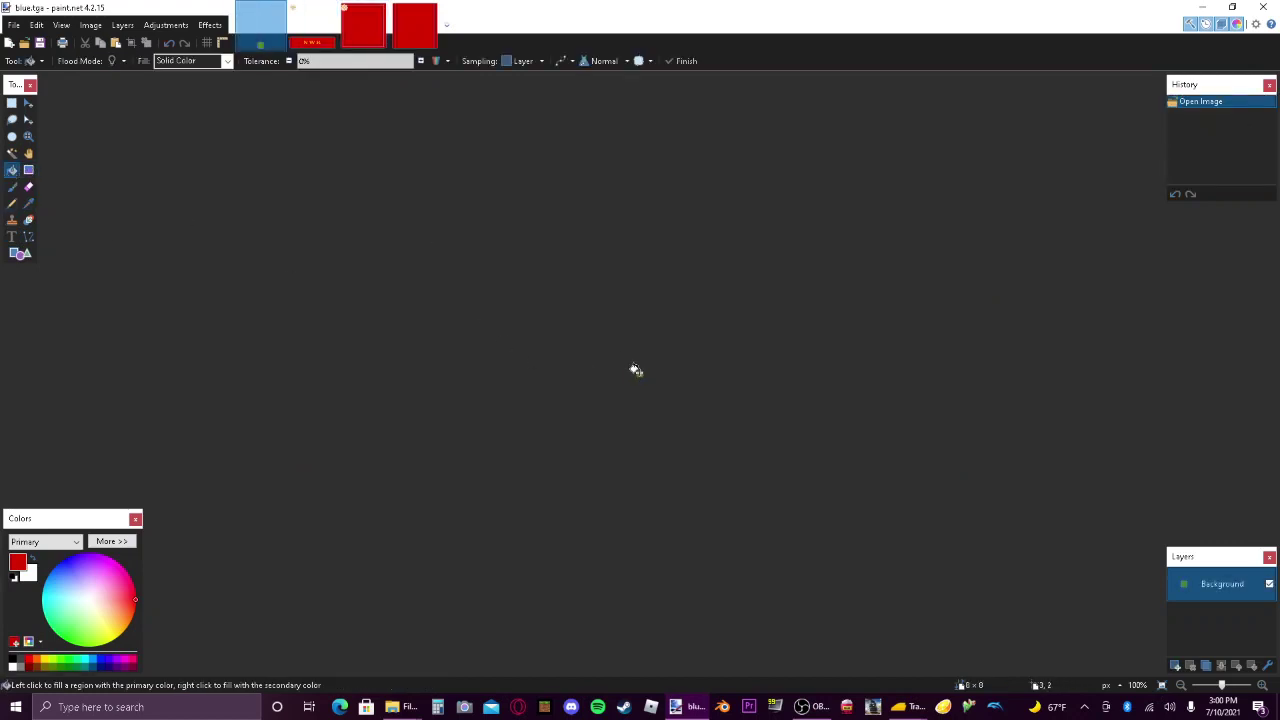
left_click(637, 371)
left_click(12, 186)
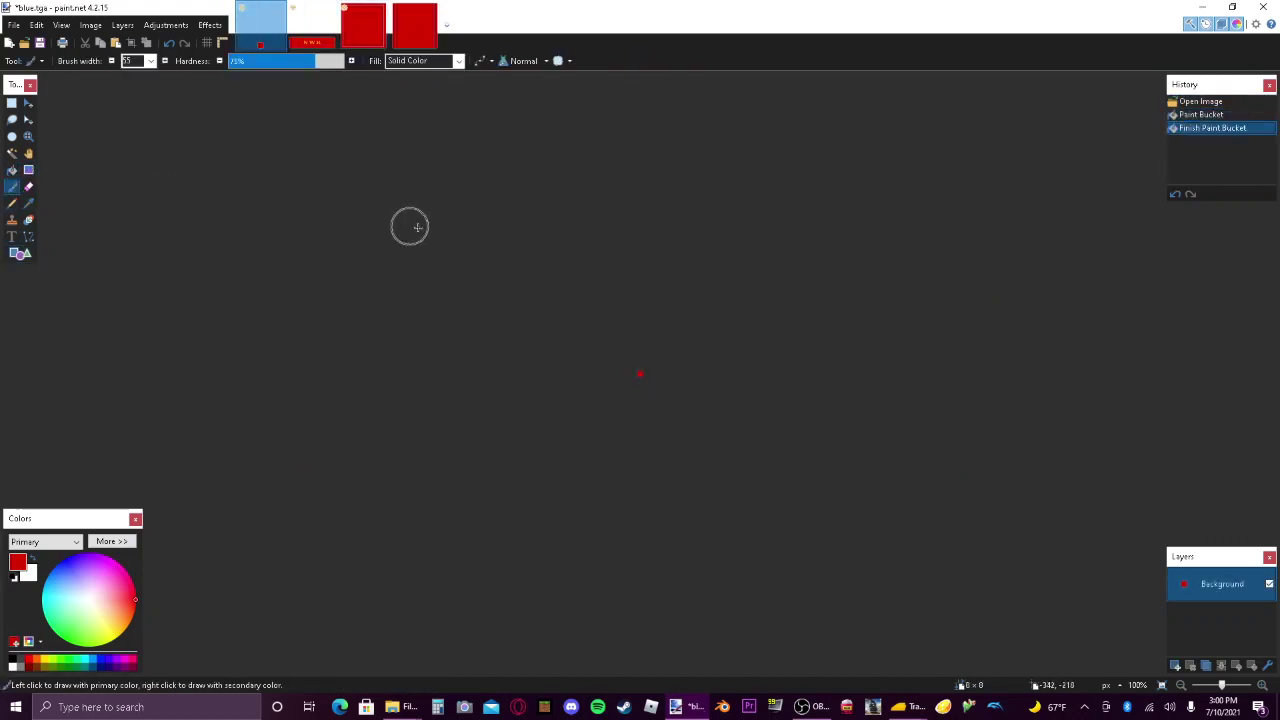
Close paint.net, saving all the edited tender textures with auto-detected bit depth.
left_click(1263, 7)
left_click(592, 360)
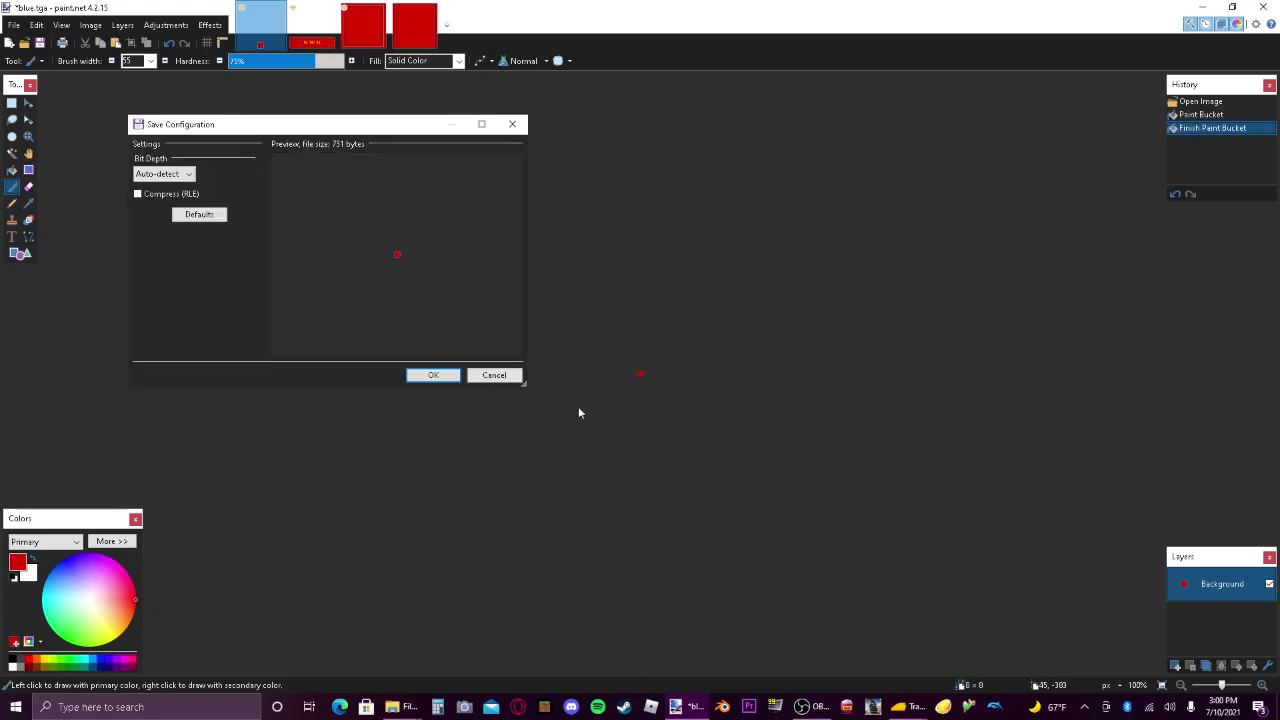
left_click(428, 377)
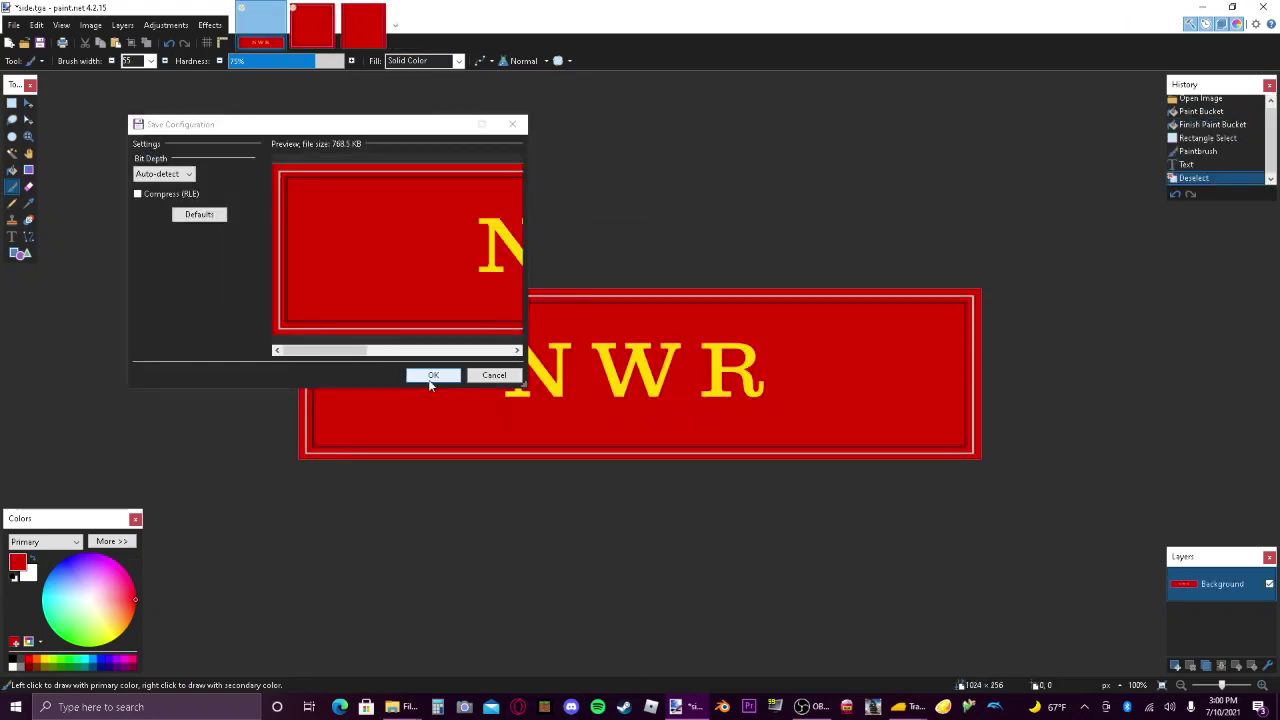
left_click(429, 377)
left_click(431, 377)
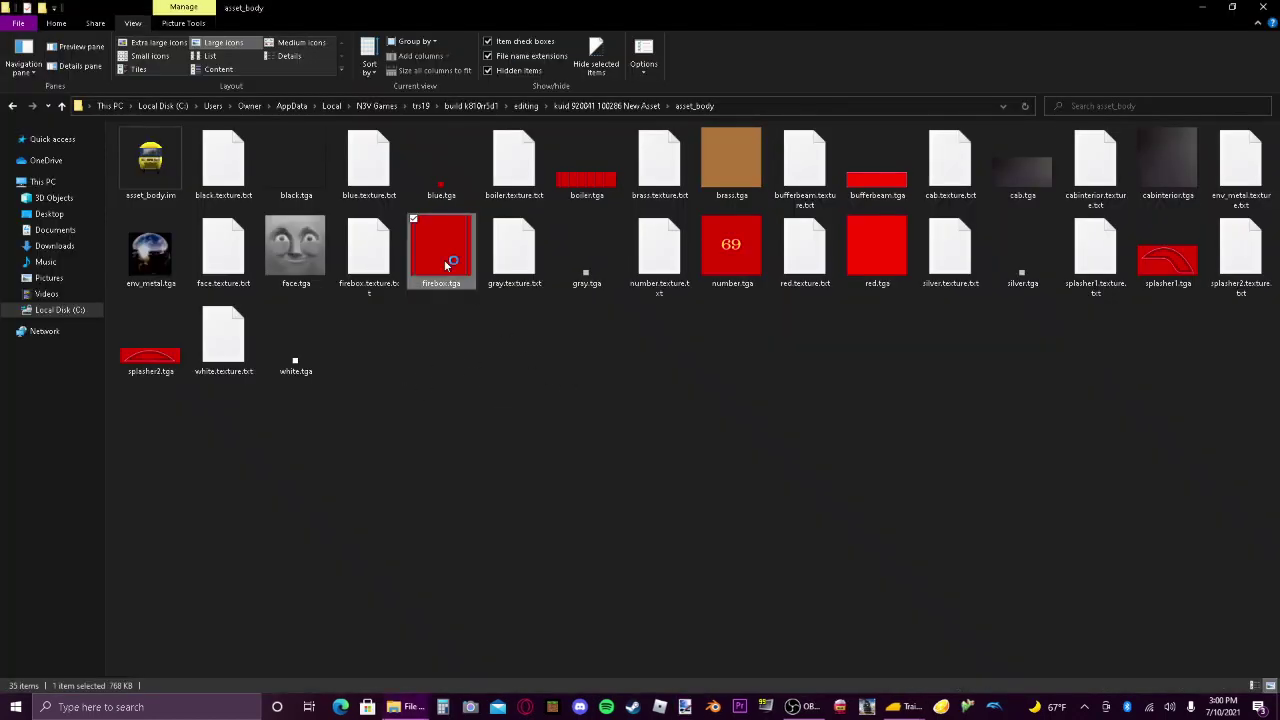
Open the red firebox.tga in paint.net, plus the blue.tga files from the 100283, 100282 and 100284 asset folders.
key("Return")
mouse_move(393, 707)
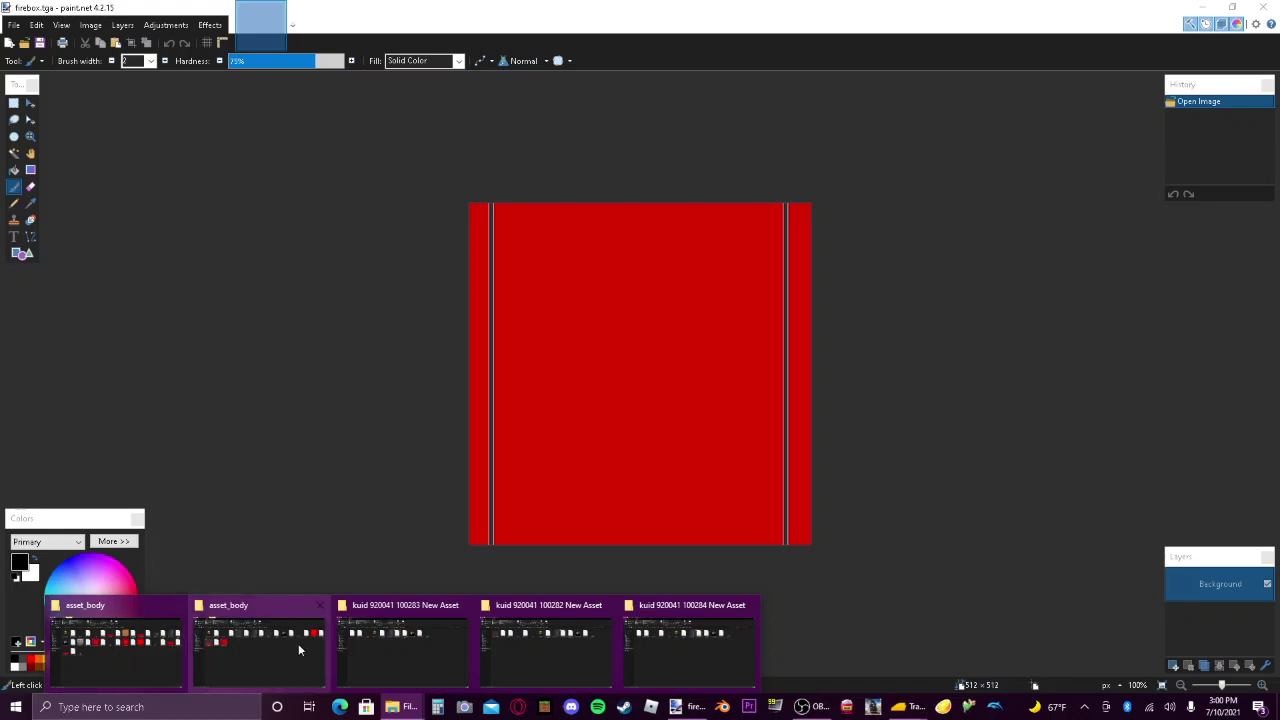
left_click(384, 648)
double_click(296, 165)
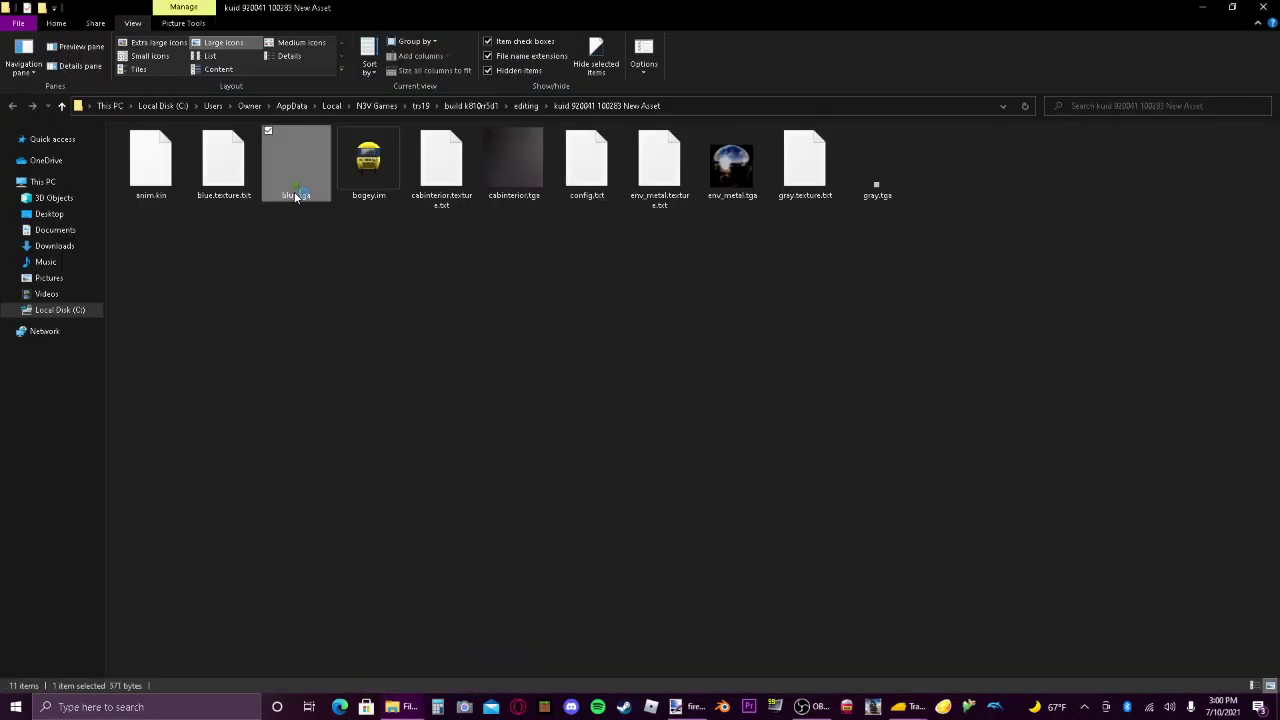
mouse_move(398, 707)
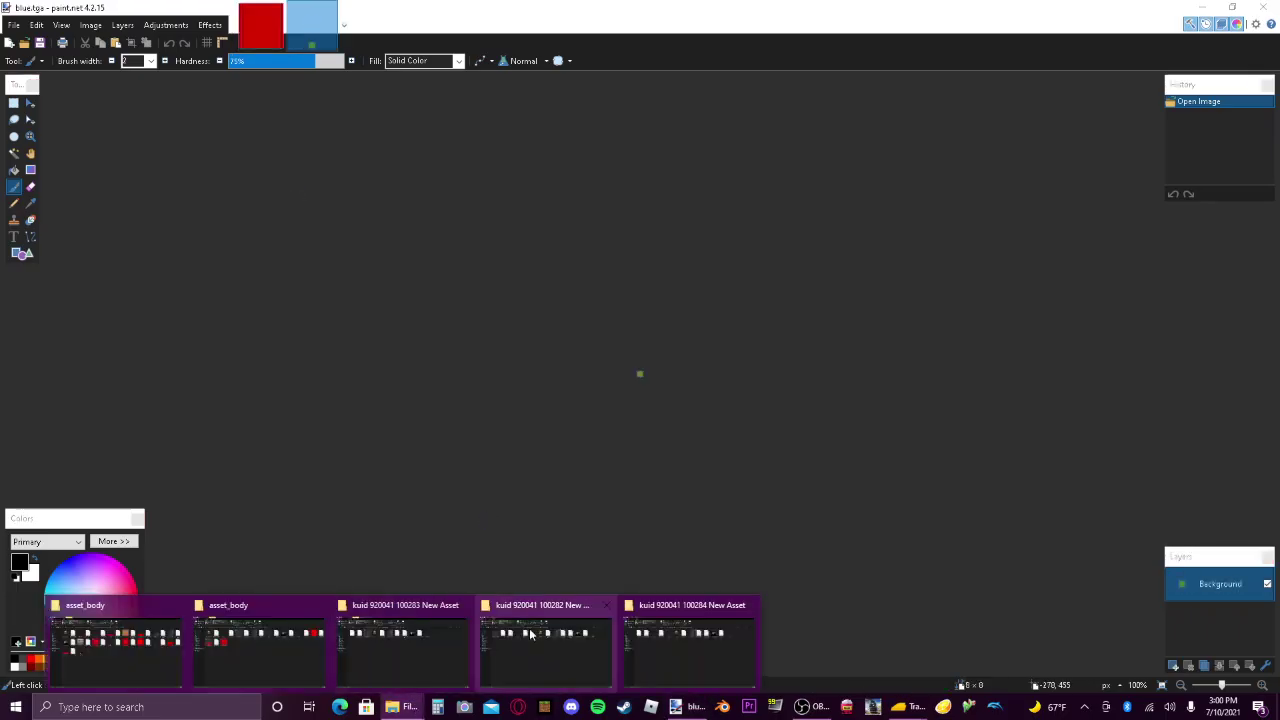
left_click(563, 637)
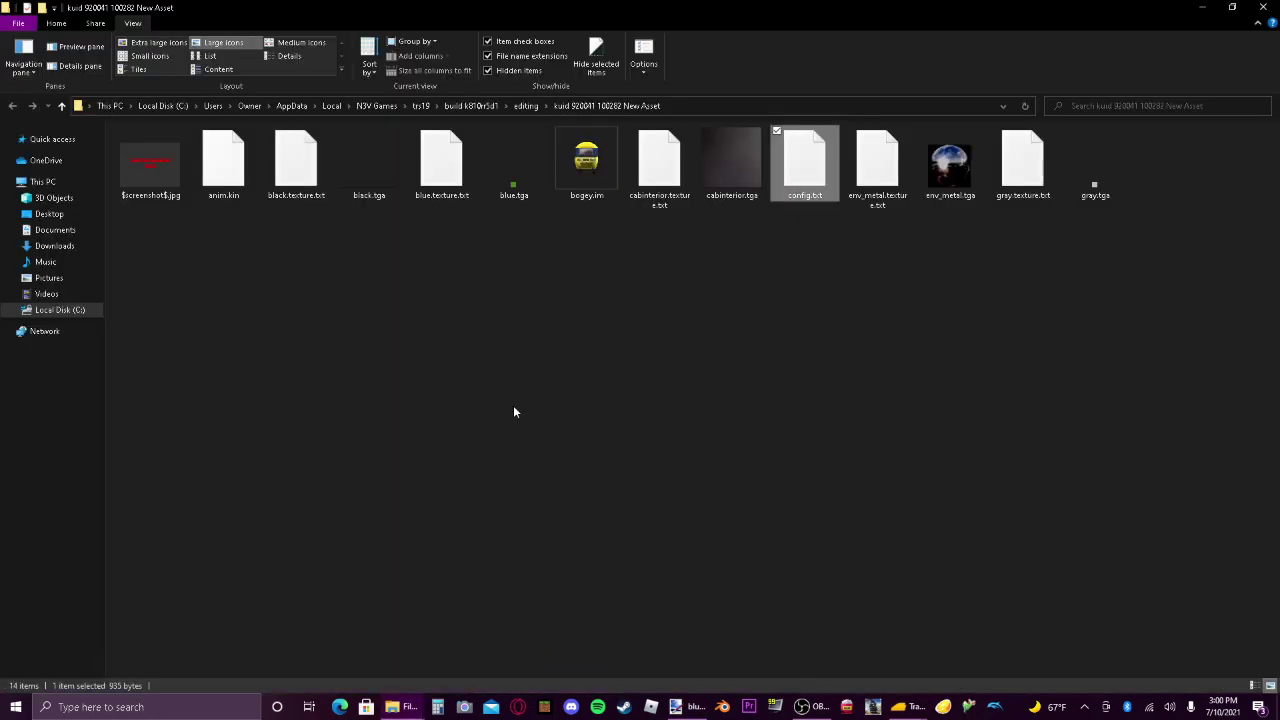
double_click(512, 200)
mouse_move(398, 707)
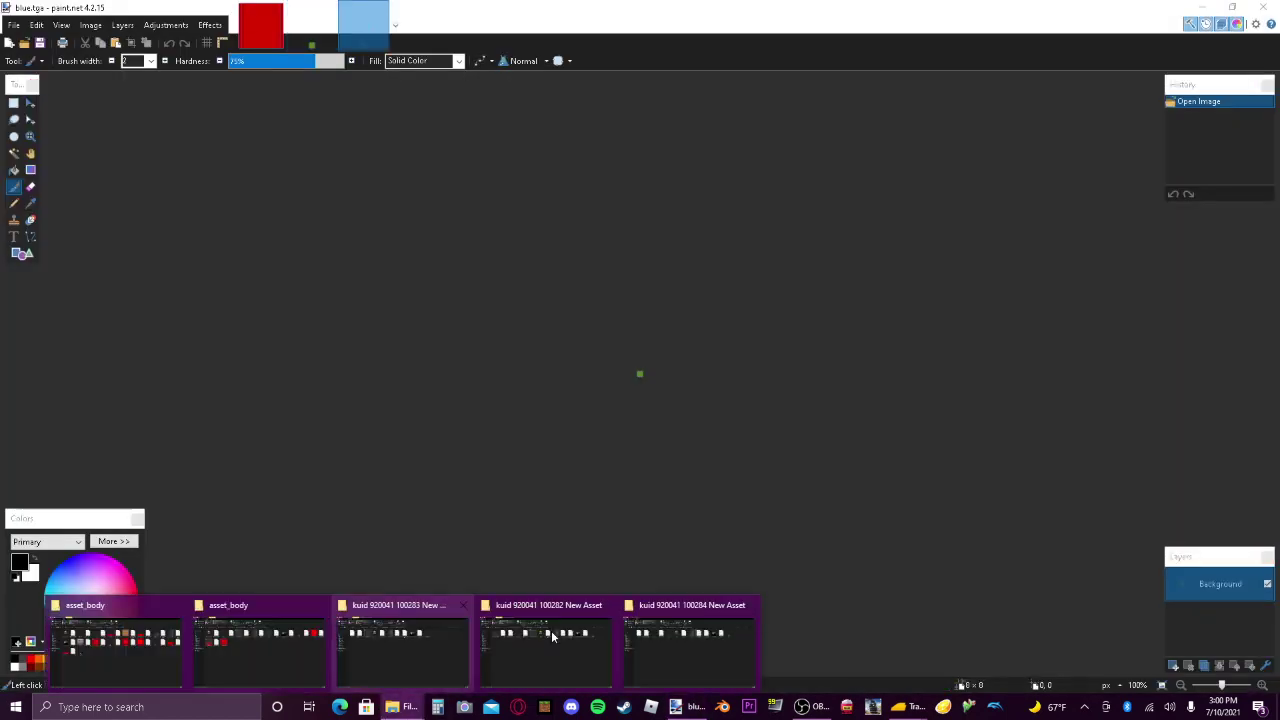
left_click(706, 643)
double_click(470, 167)
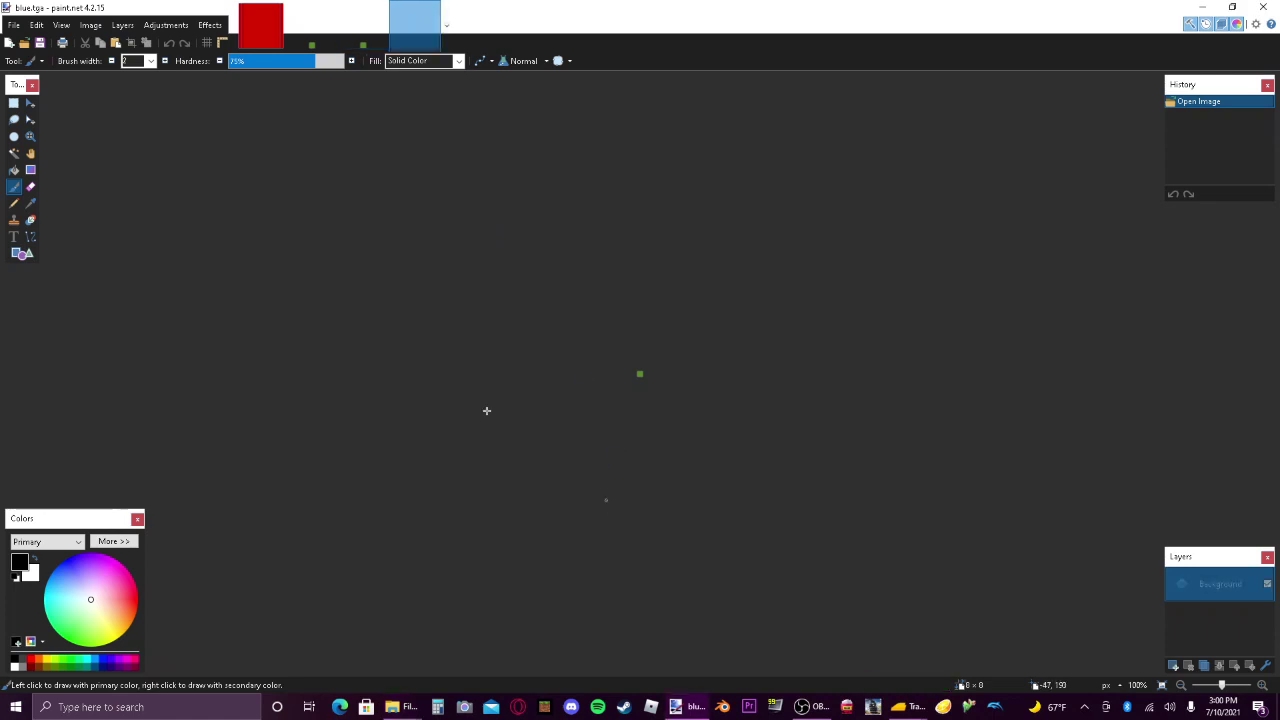
Sample the red from firebox.tga and fill the green in all three blue.tga bogey textures with it.
left_click(29, 204)
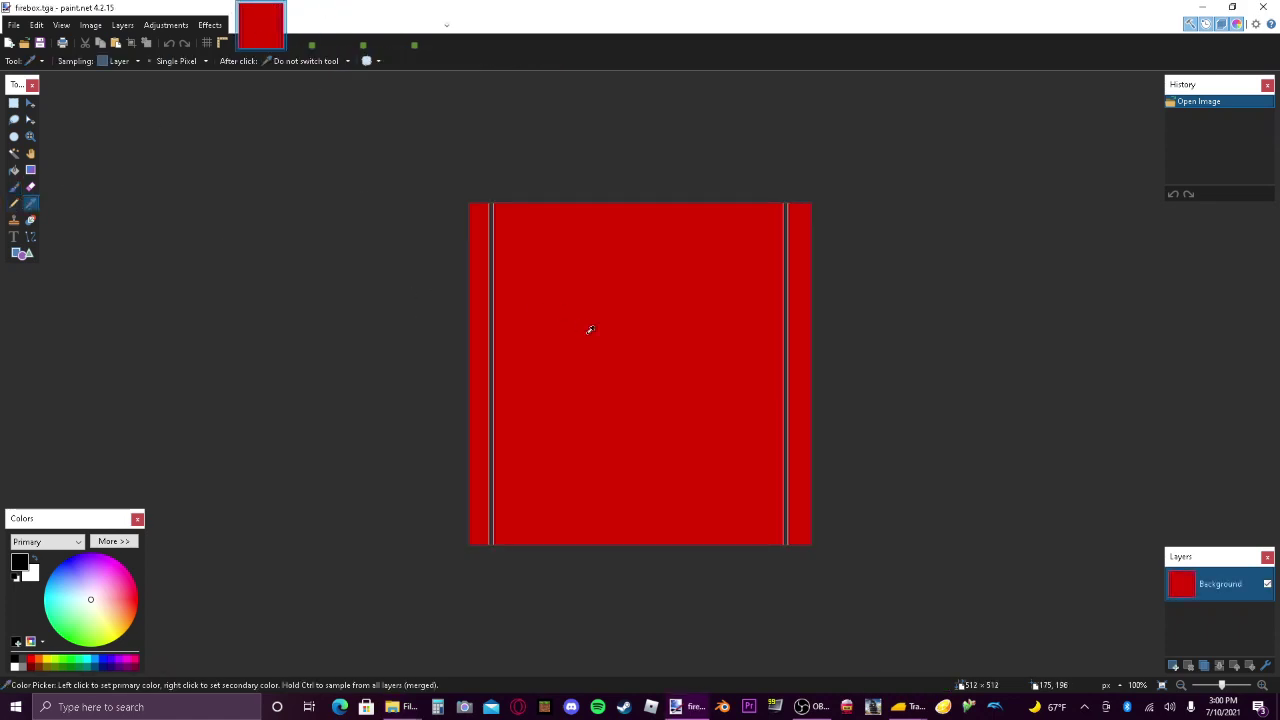
left_click(14, 170)
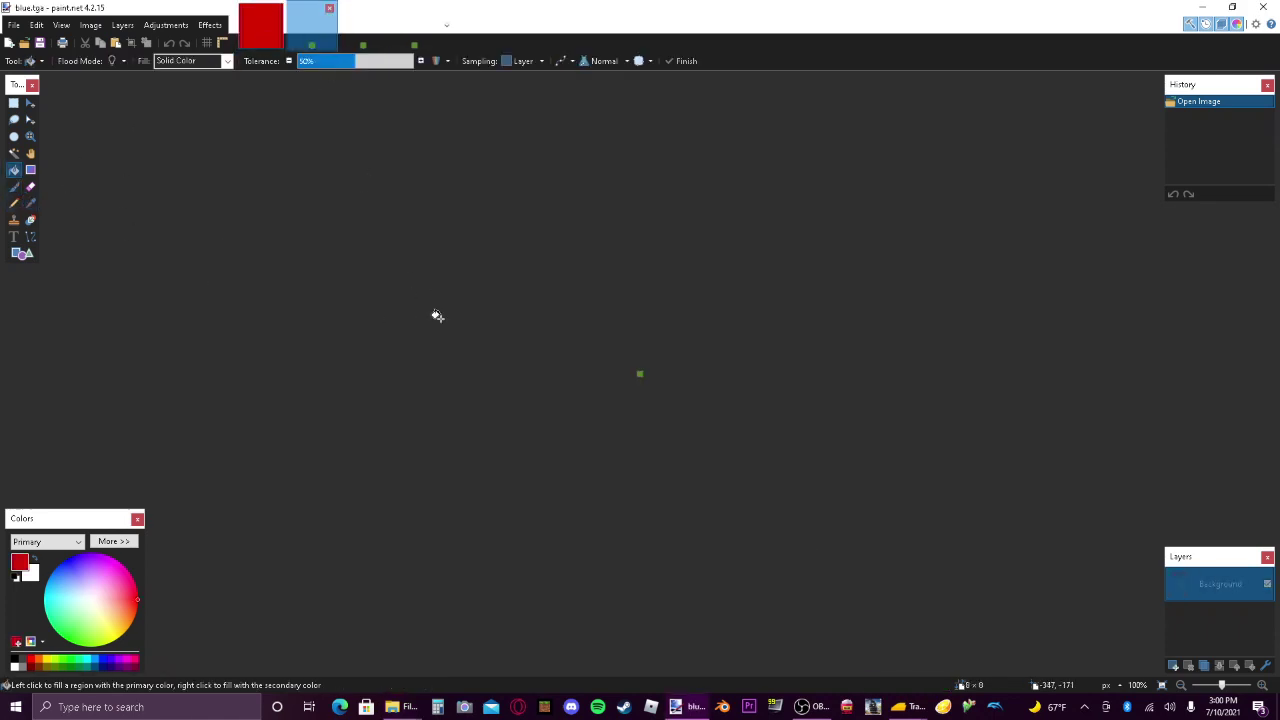
left_click(632, 368)
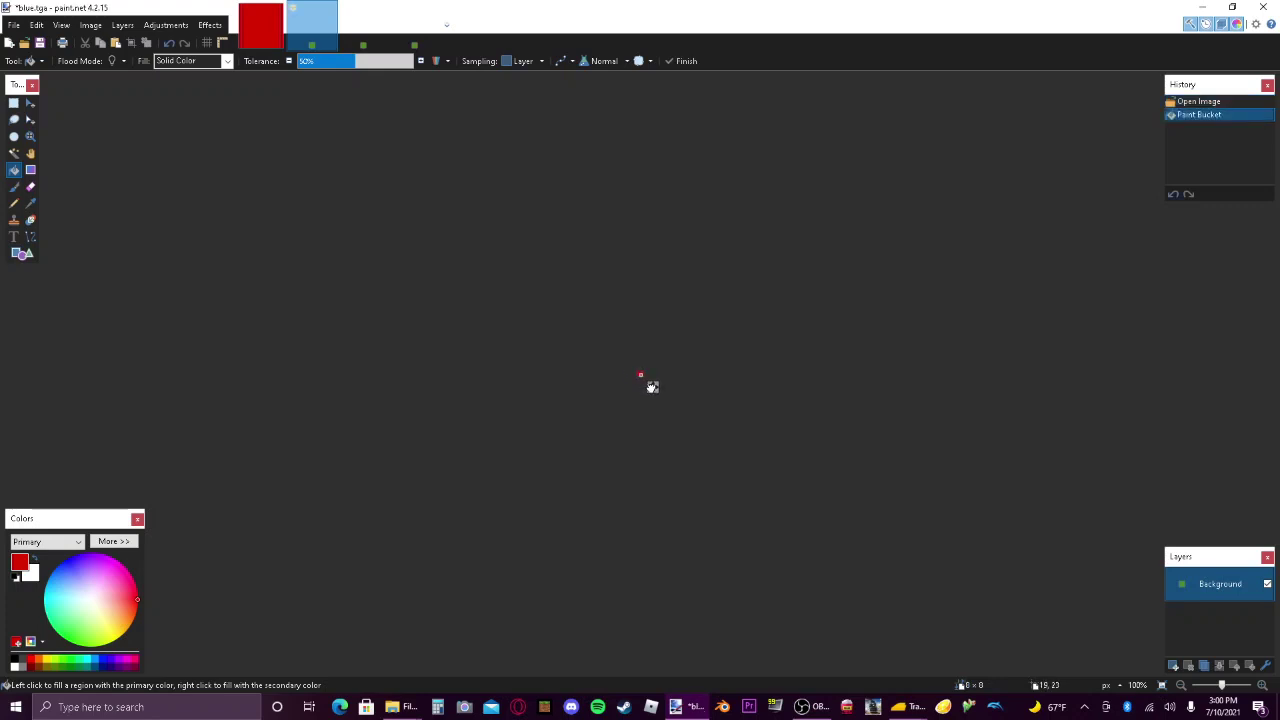
left_click(651, 386)
key("ctrl+Tab")
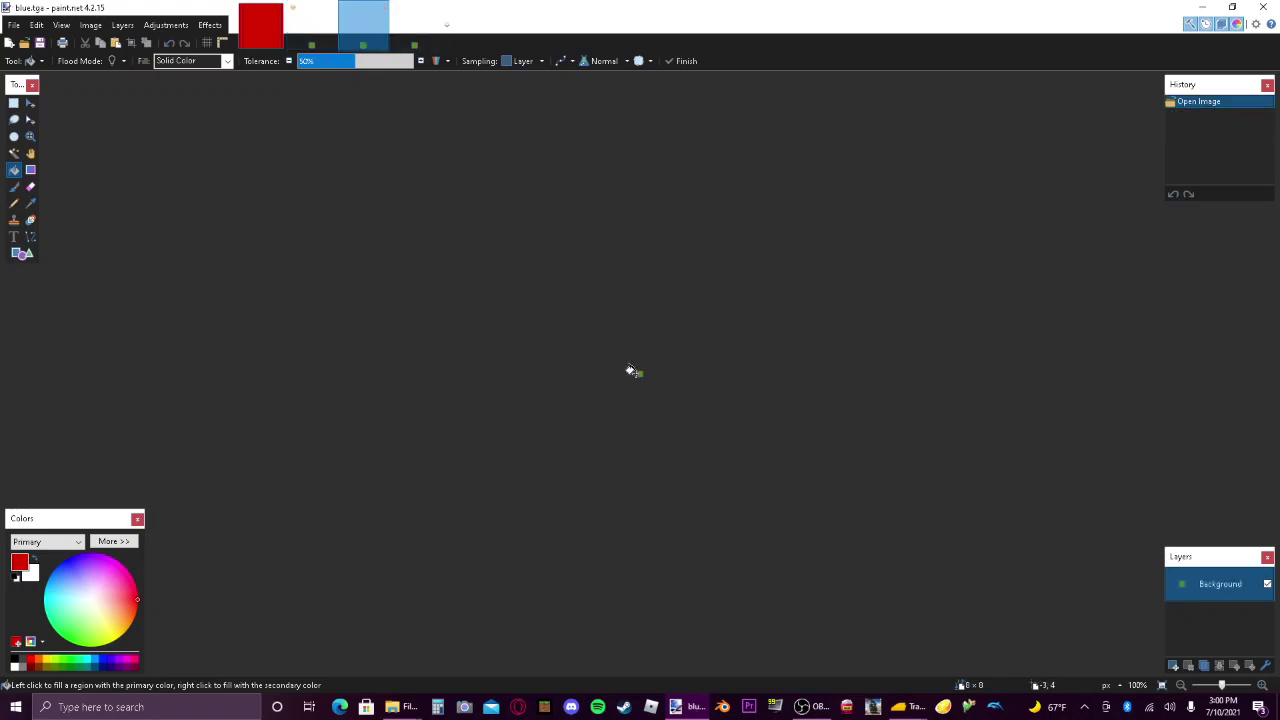
left_click(638, 375)
key("ctrl+Tab")
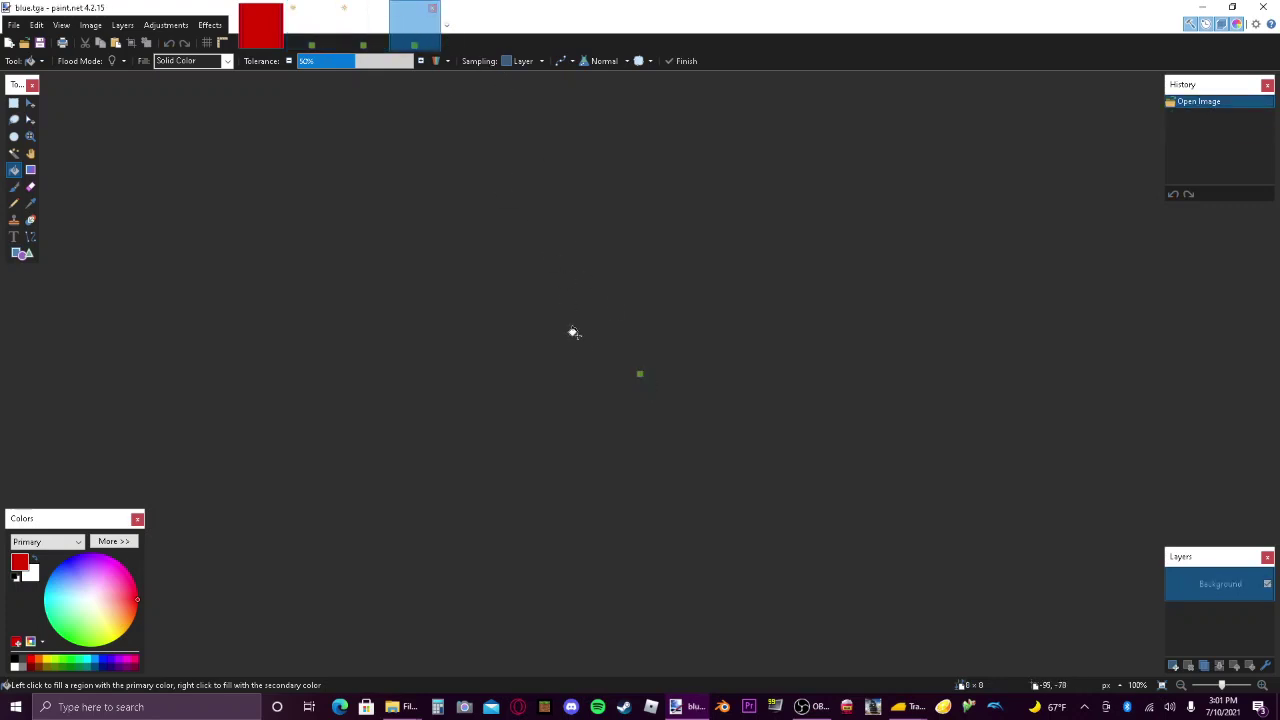
left_click(637, 371)
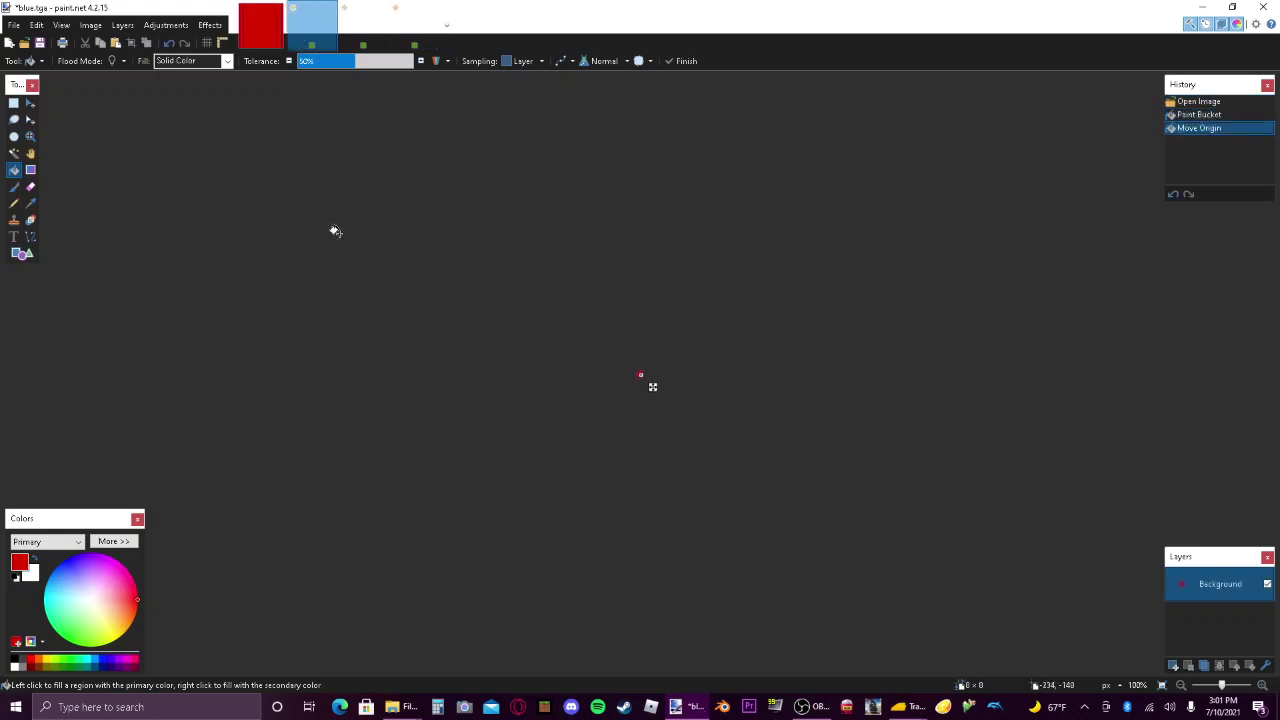
left_click(14, 153)
left_click(343, 47)
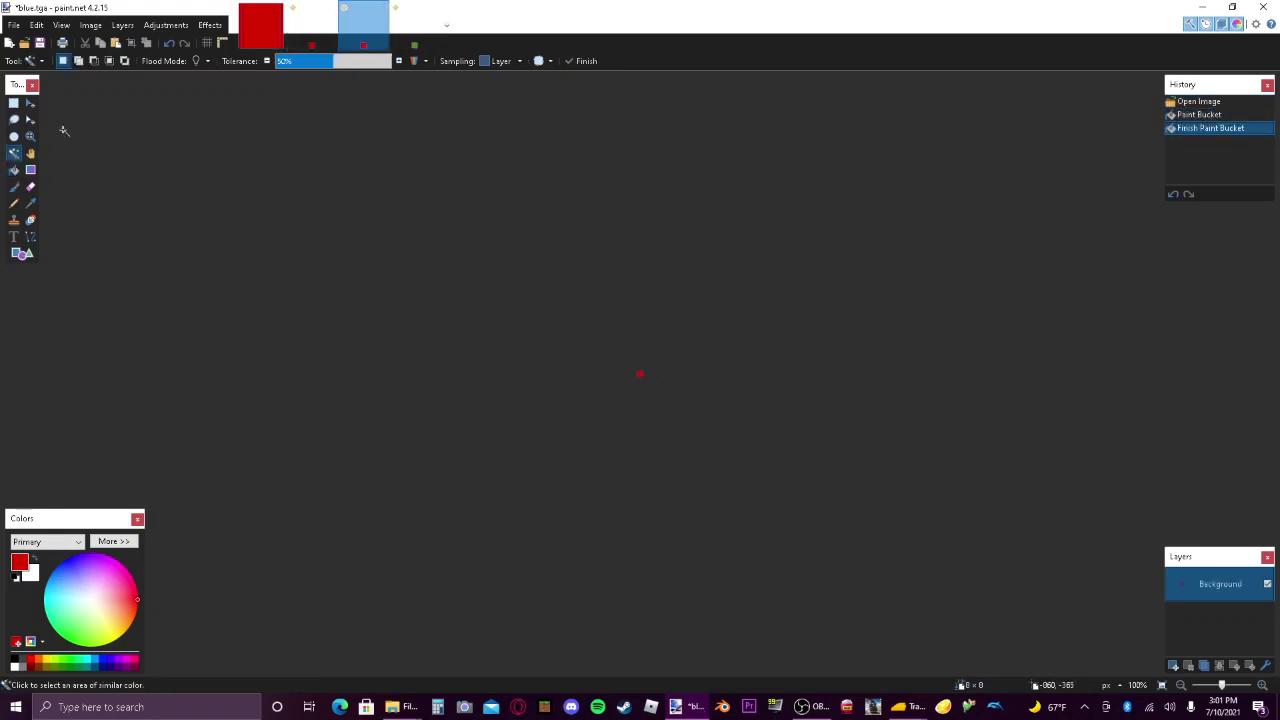
left_click(14, 136)
key("ctrl+Tab")
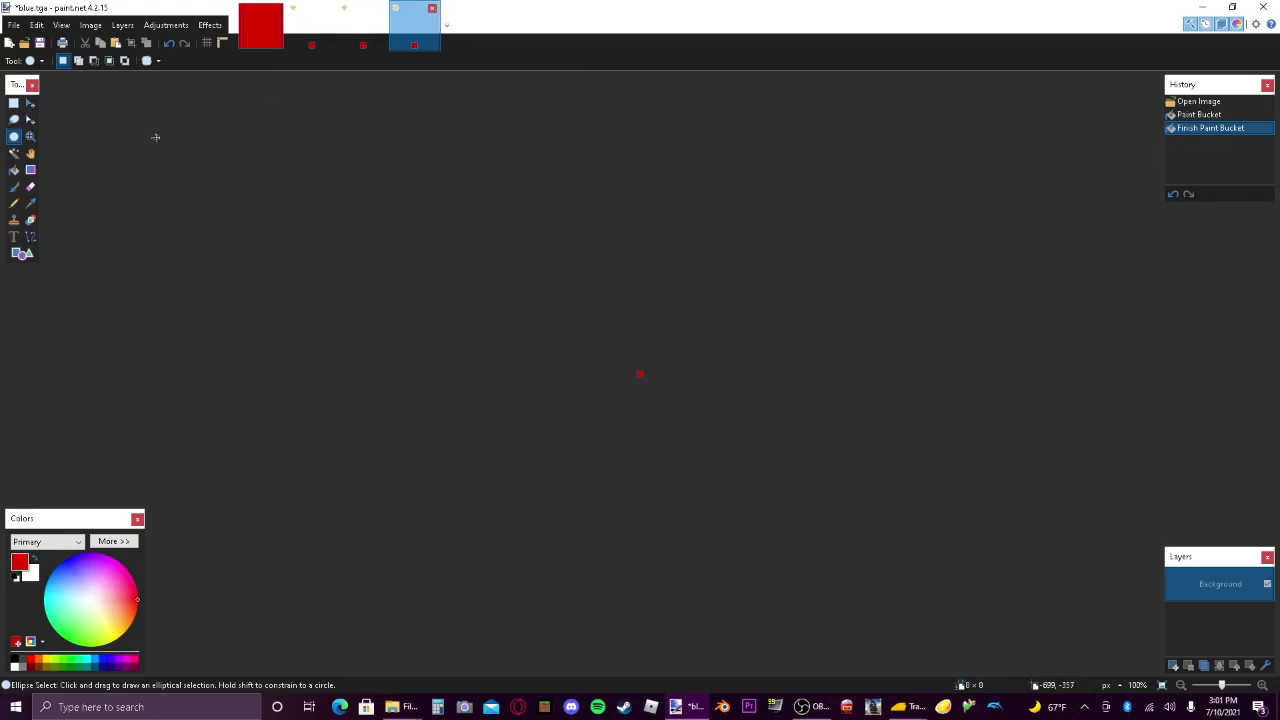
left_click(14, 170)
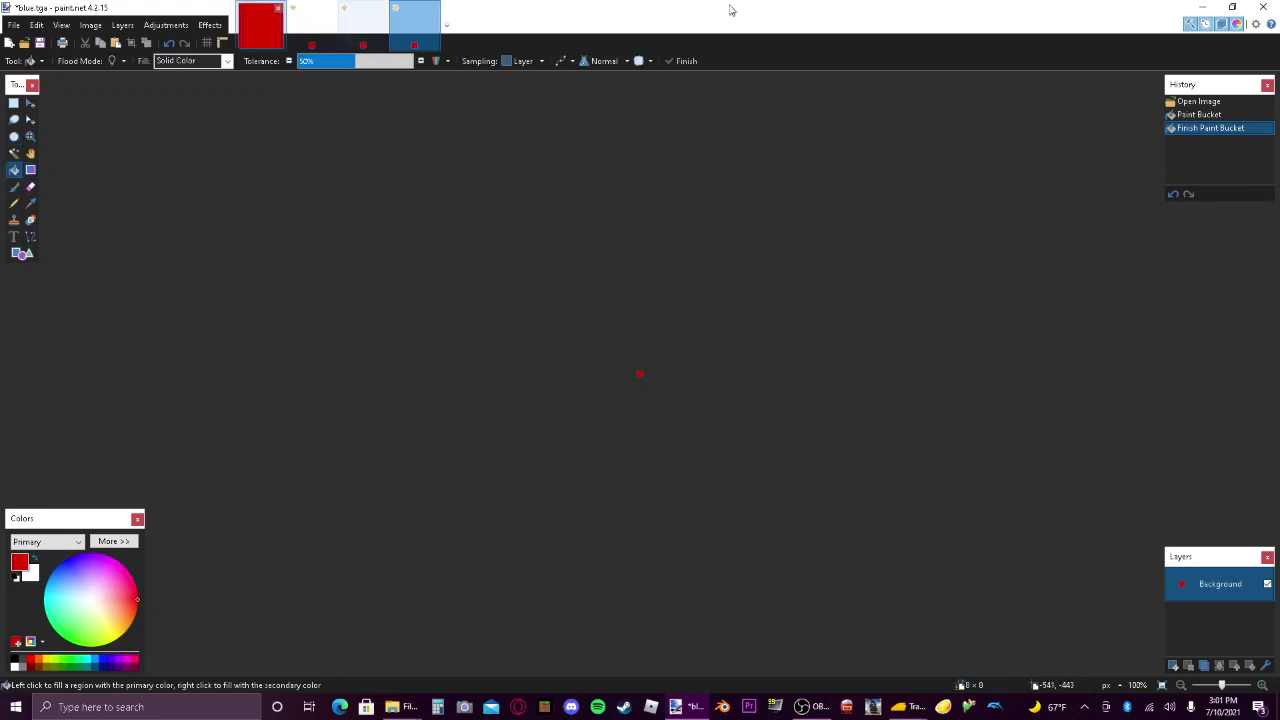
Close paint.net, saving the three recoloured blue.tga textures with auto-detected bit depth.
left_click(1263, 7)
left_click(648, 362)
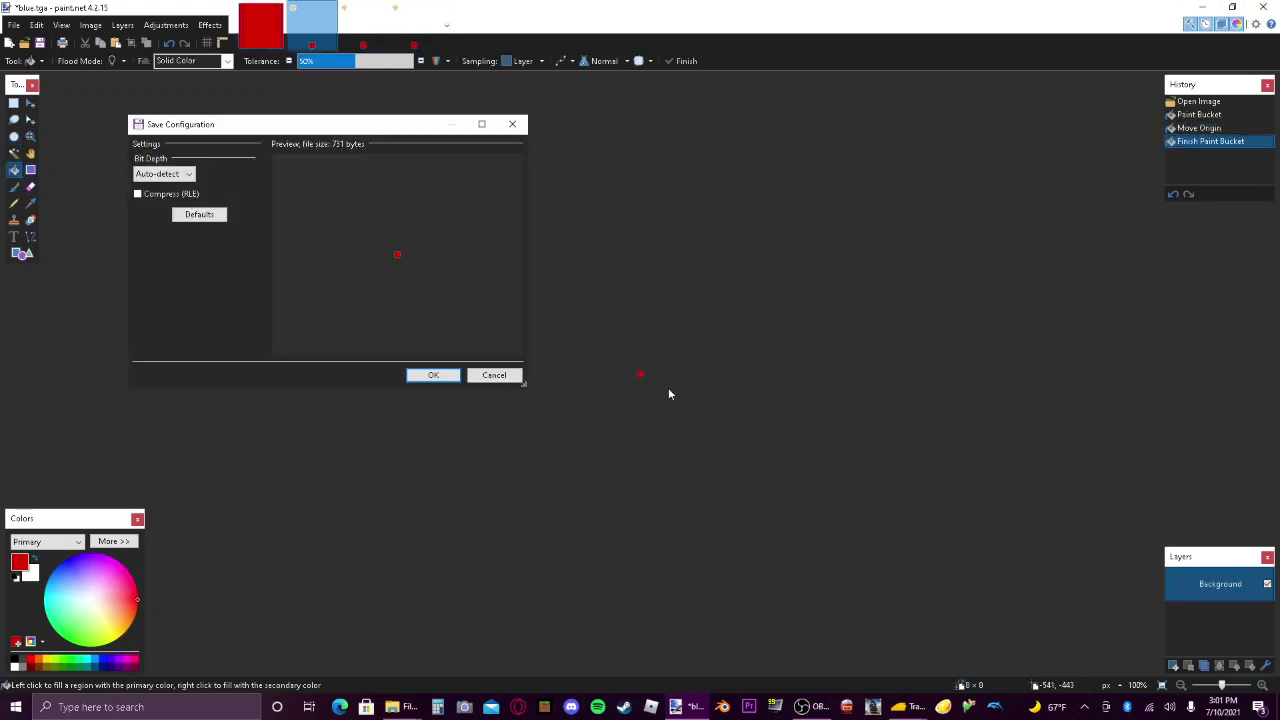
left_click(450, 375)
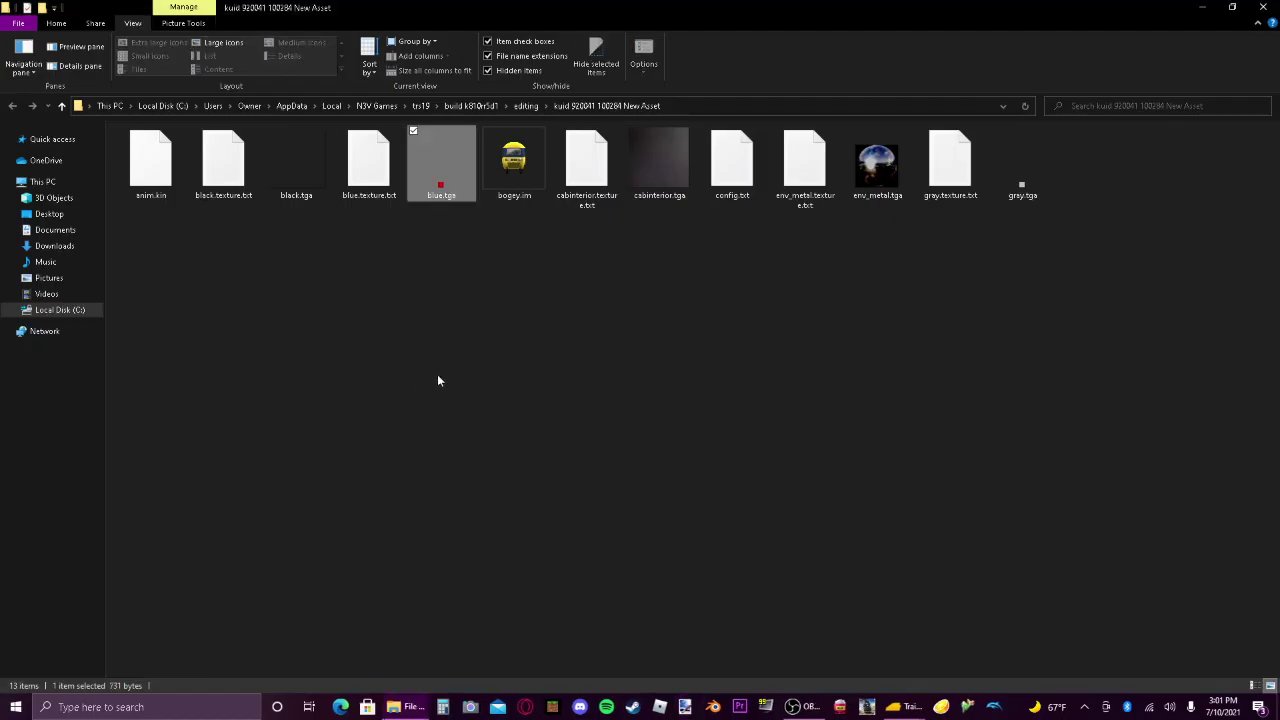
Check the recoloured textures in the asset folders and close all the folder windows.
left_click(596, 323)
mouse_move(412, 707)
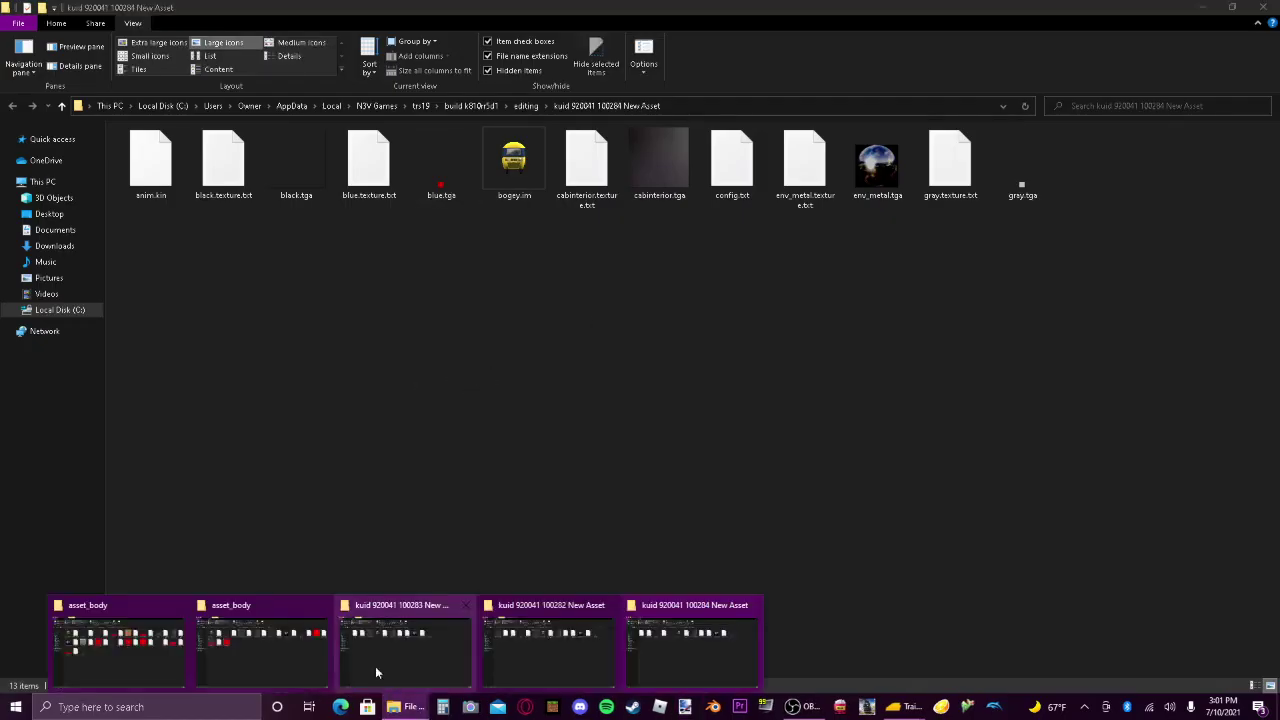
left_click(183, 650)
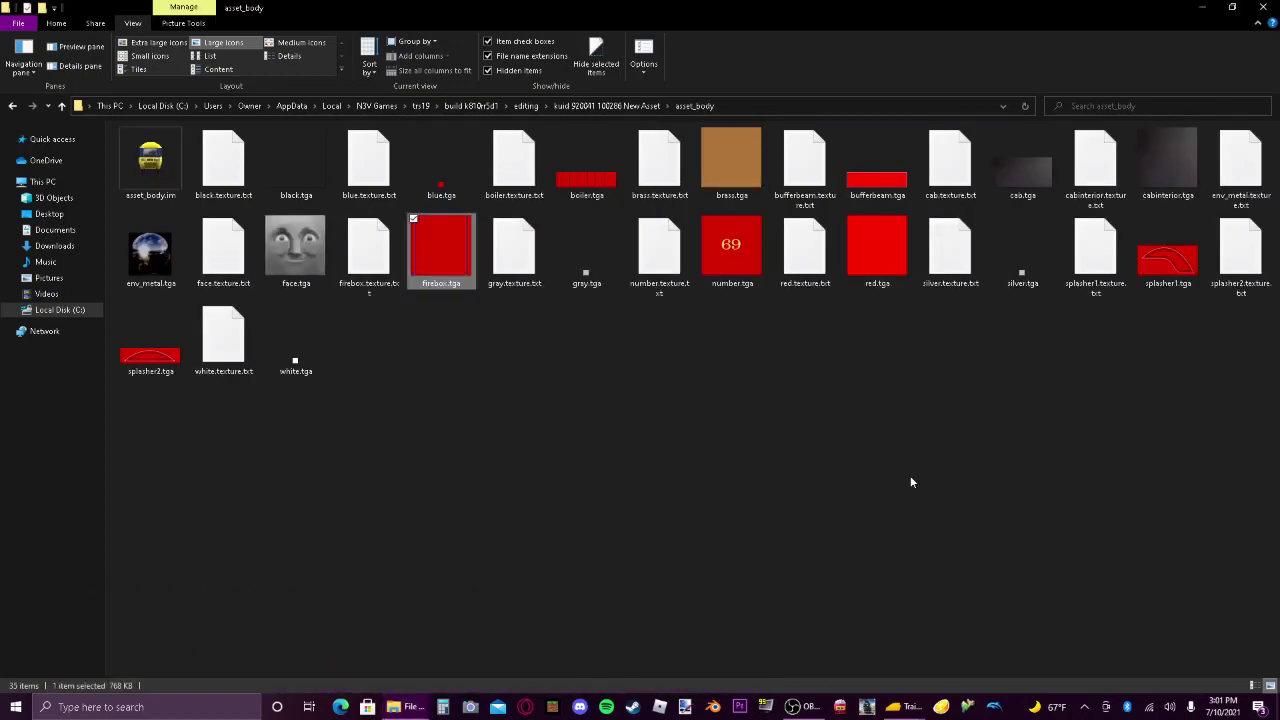
left_click(772, 458)
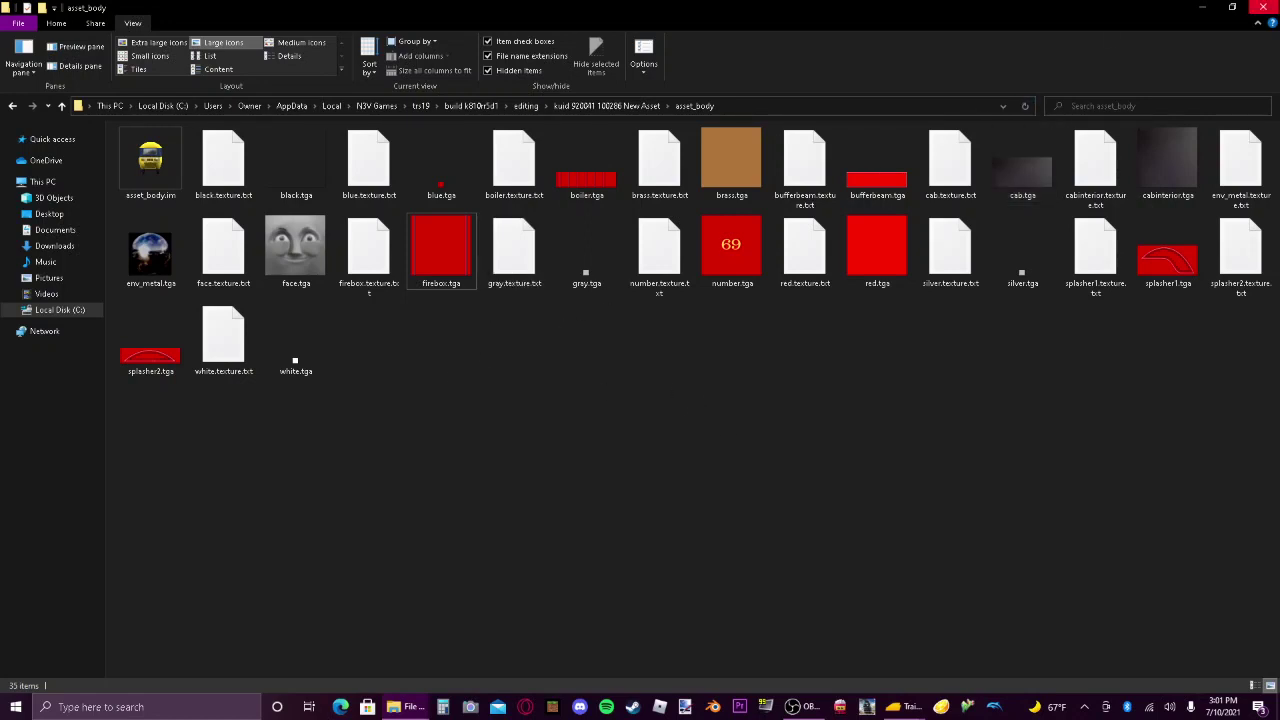
key("alt+Tab")
left_click(513, 165)
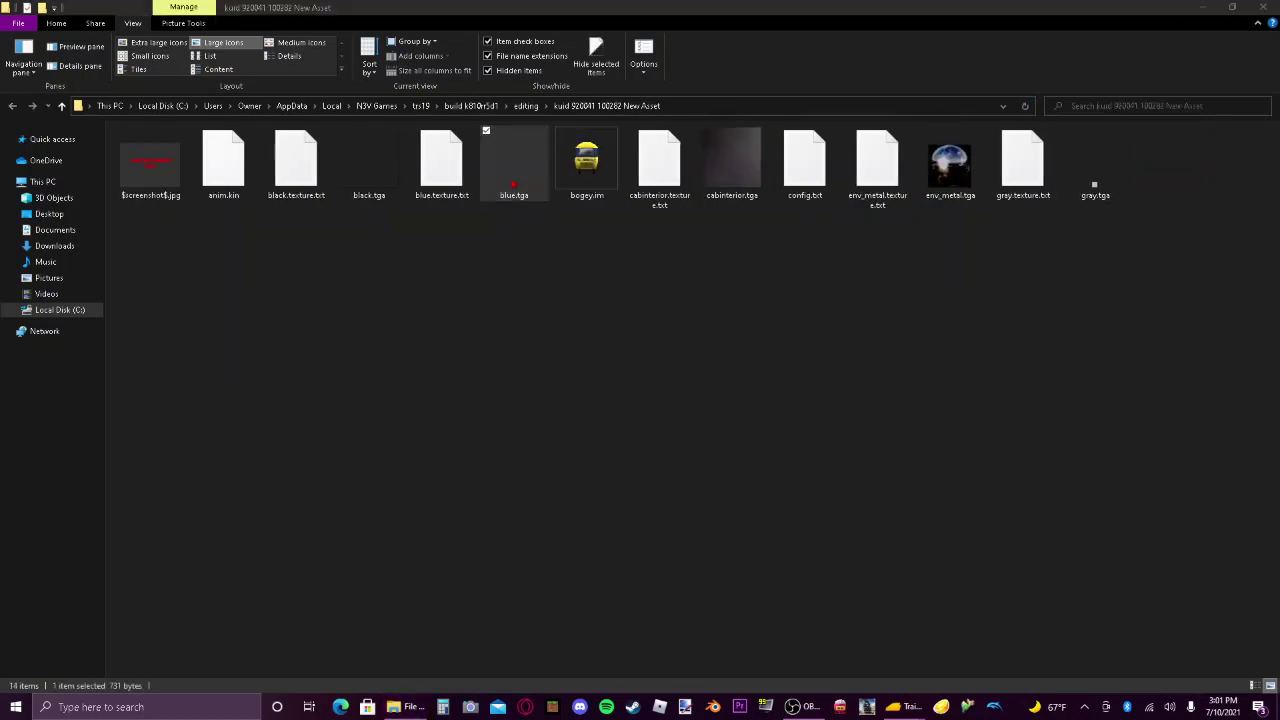
left_click(1262, 8)
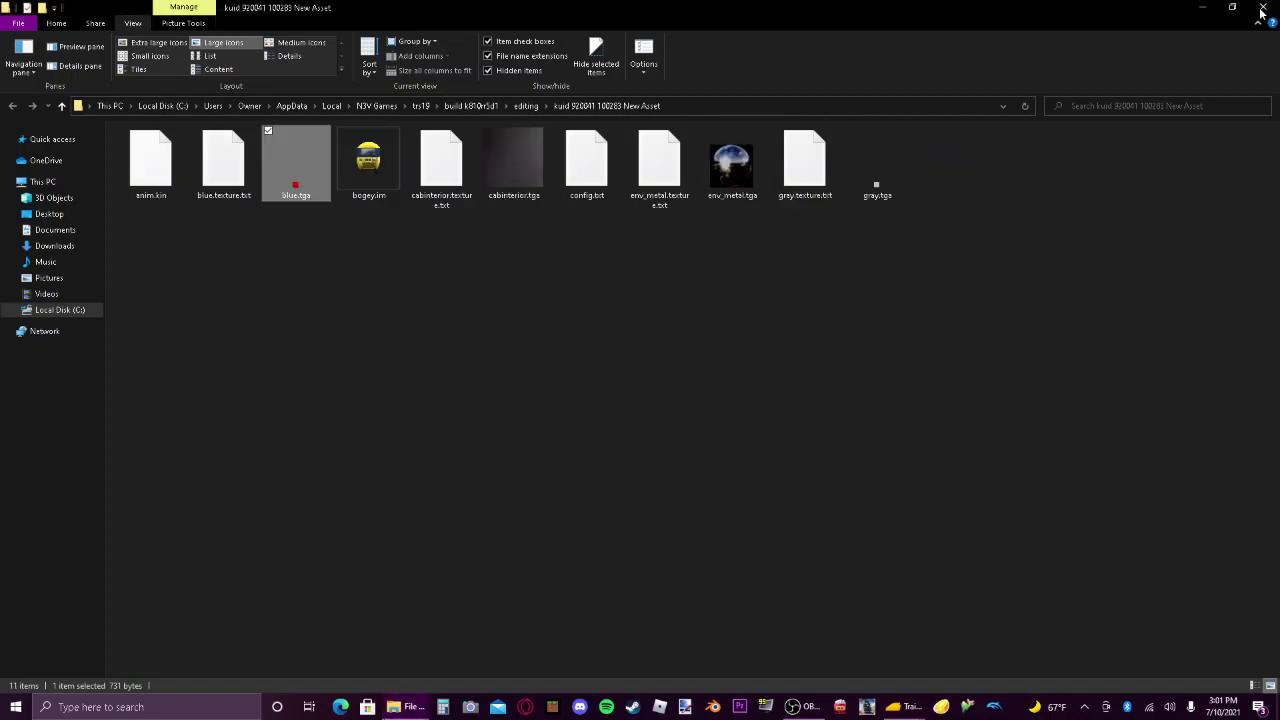
left_click(1262, 8)
left_click(1262, 8)
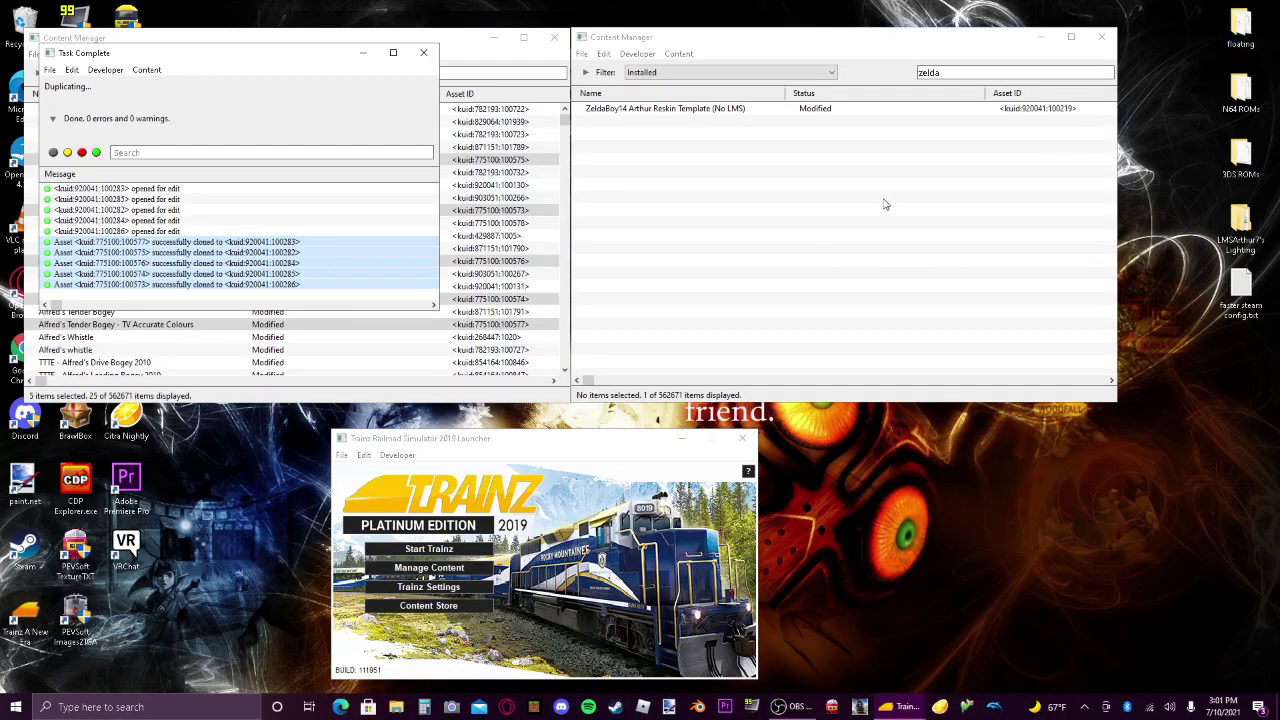
Submit the edits of the five cloned assets in Trainz Content Manager.
right_click(188, 263)
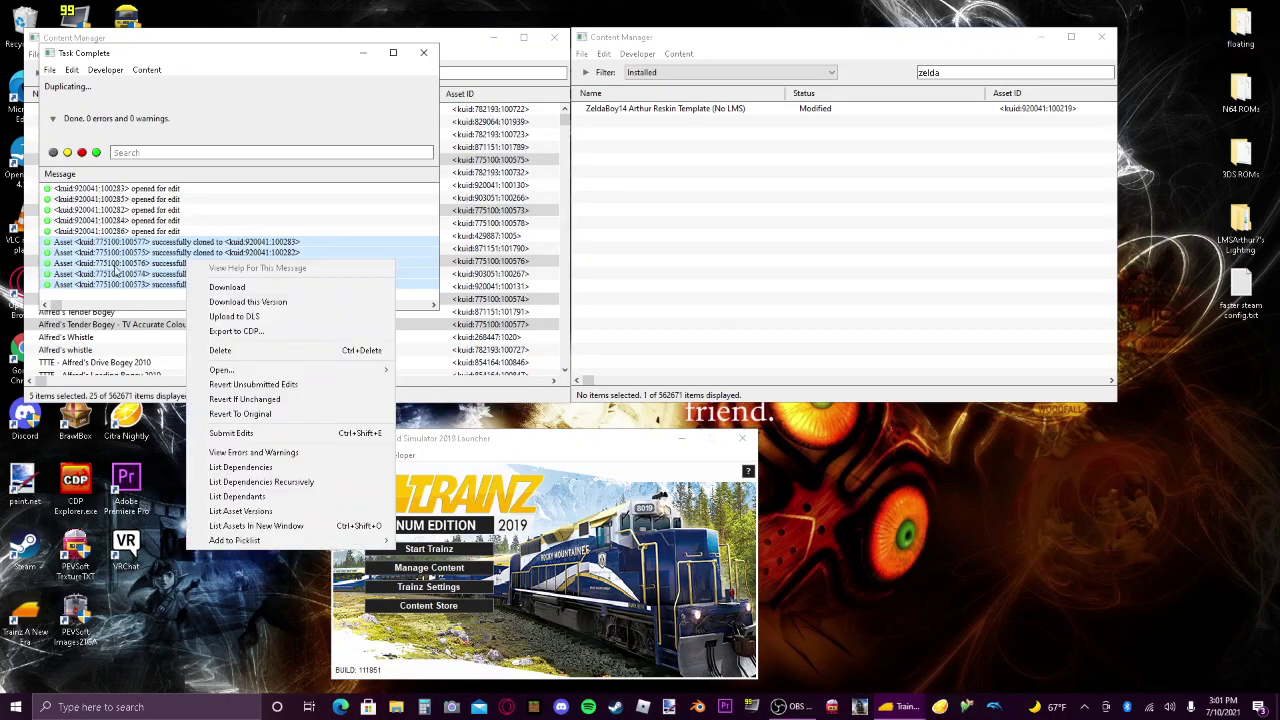
left_click(215, 433)
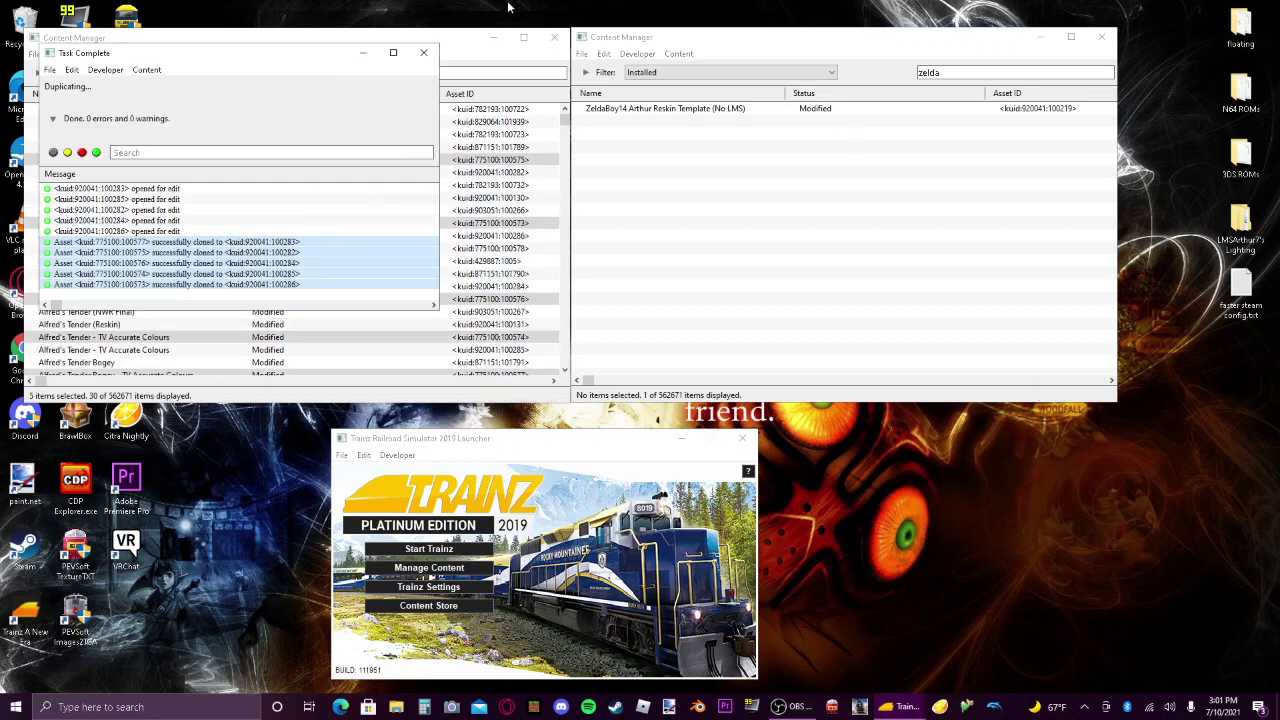
Close the finished duplication report and look at the MyTrainz account page in the Trainz settings.
left_click(423, 52)
scroll(150, 250, "down", 3)
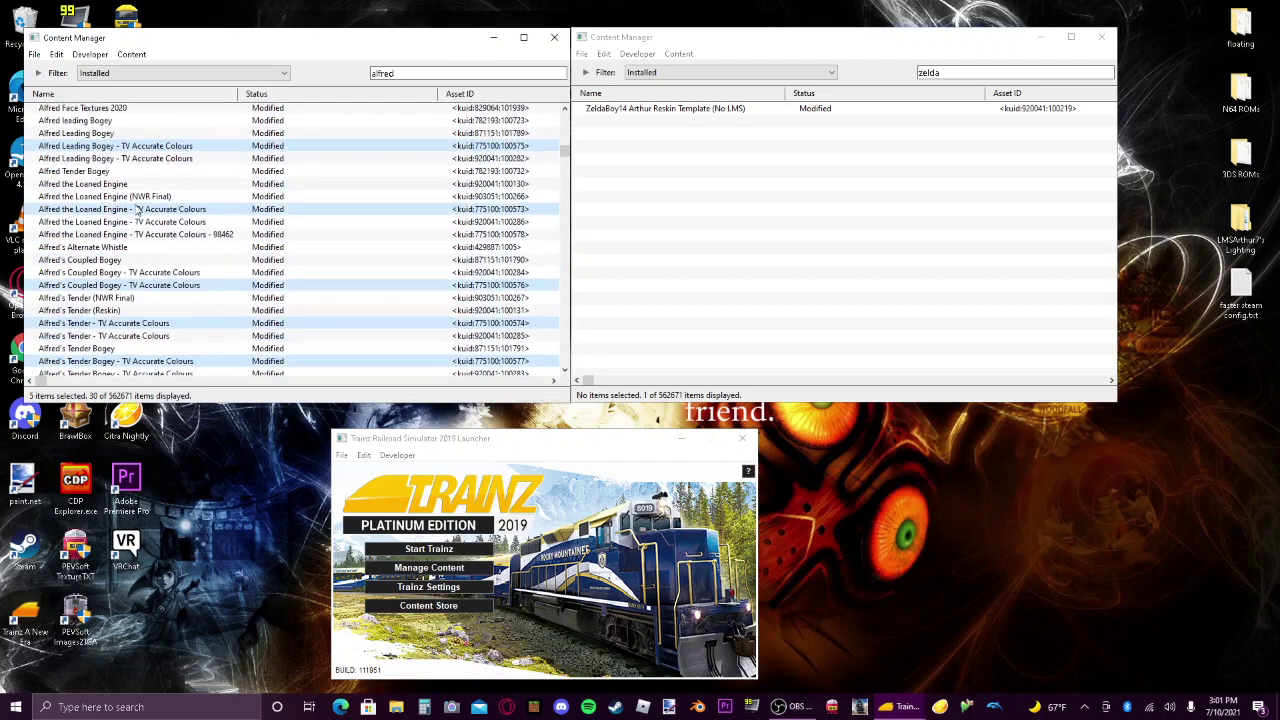
scroll(193, 143, "up", 3)
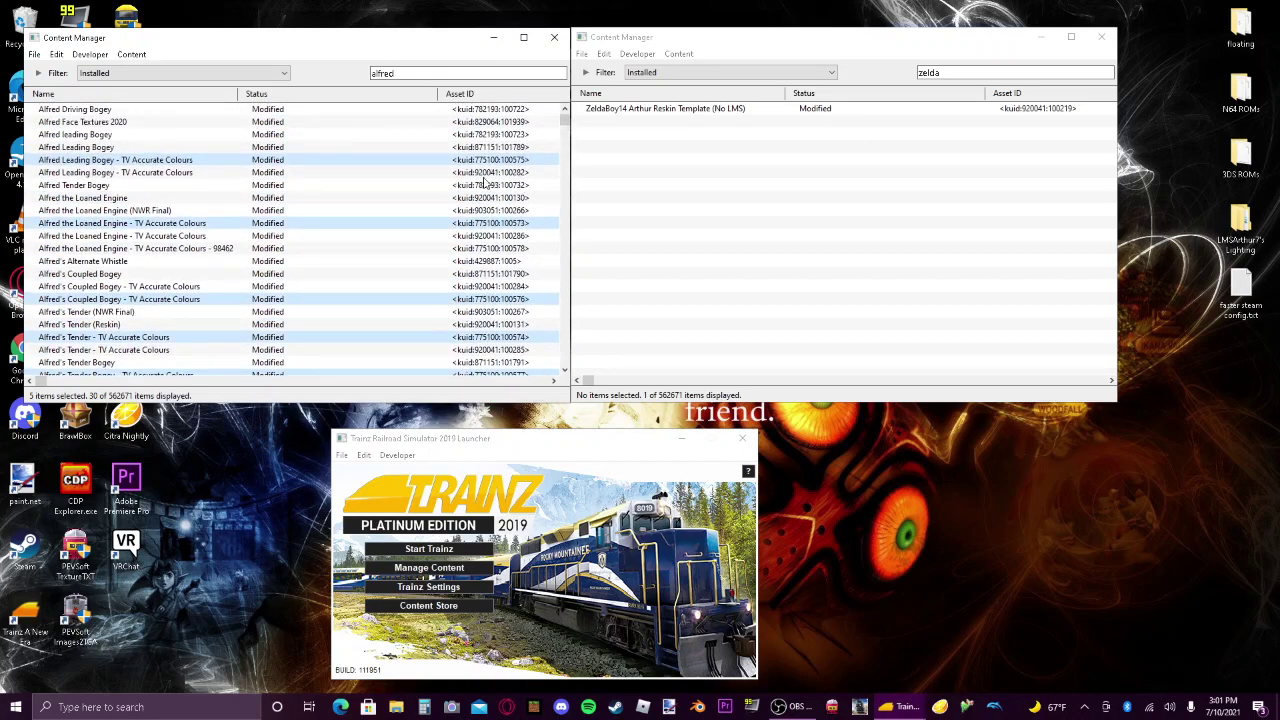
left_click_drag(527, 448, 628, 194)
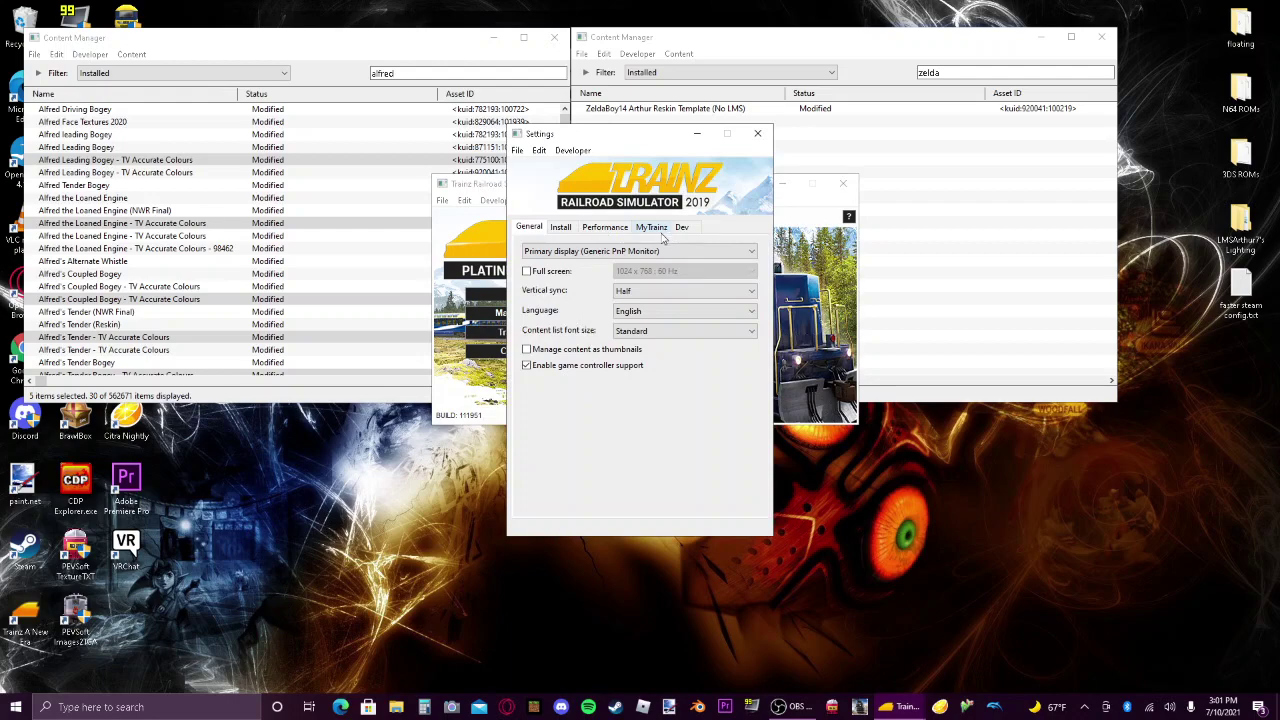
left_click(647, 230)
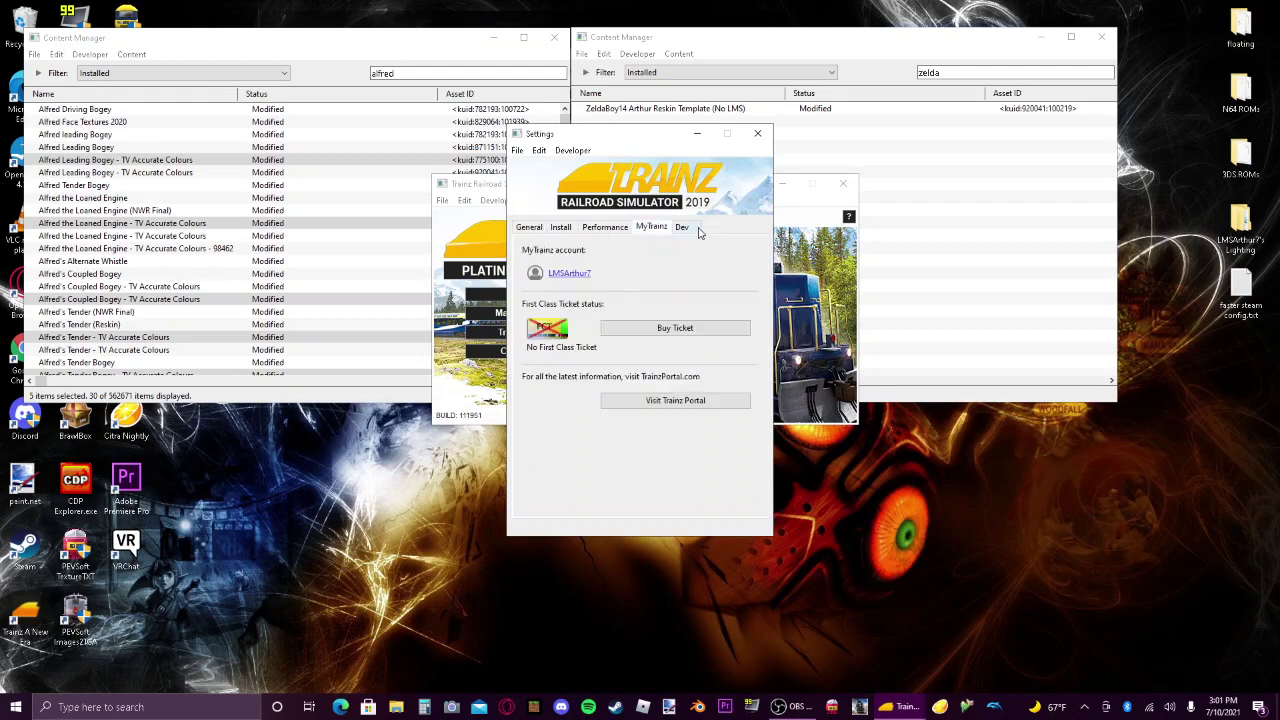
left_click(757, 134)
left_click_drag(634, 186, 570, 436)
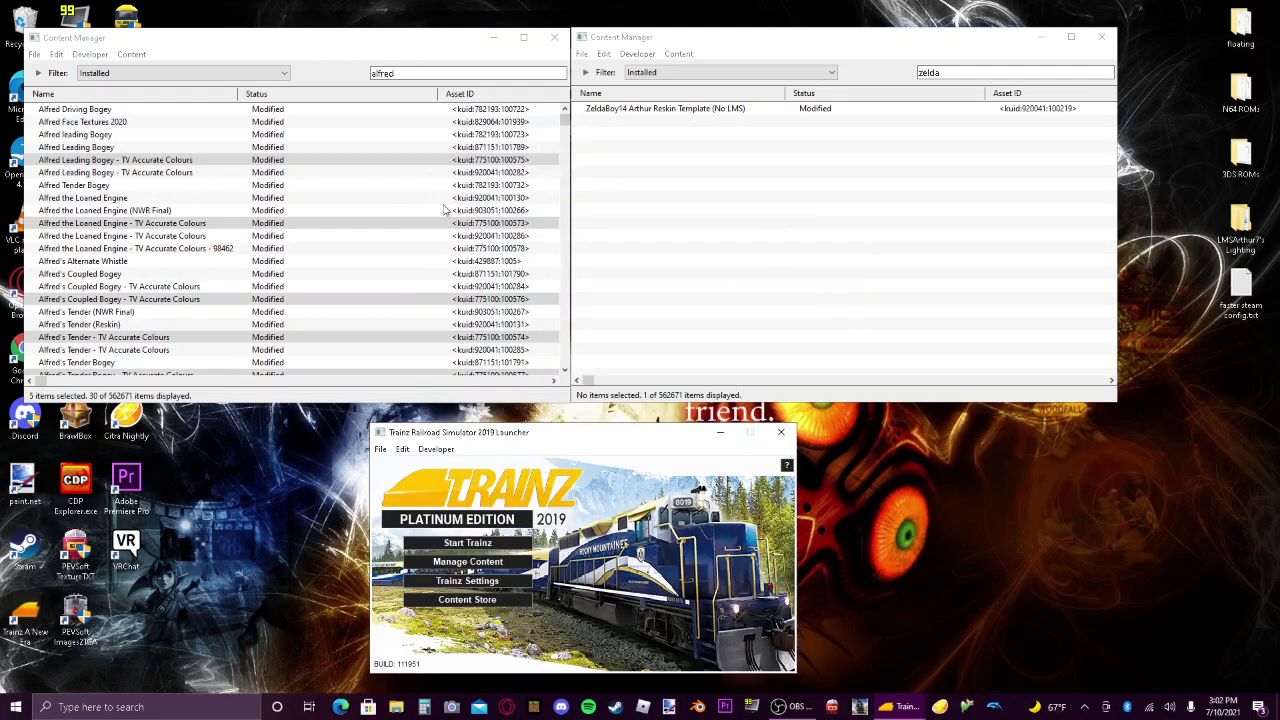
Select only the five cloned TV Accurate Colours assets, IDs ending 100282 to 100286, and open their config files for editing.
left_click(518, 172)
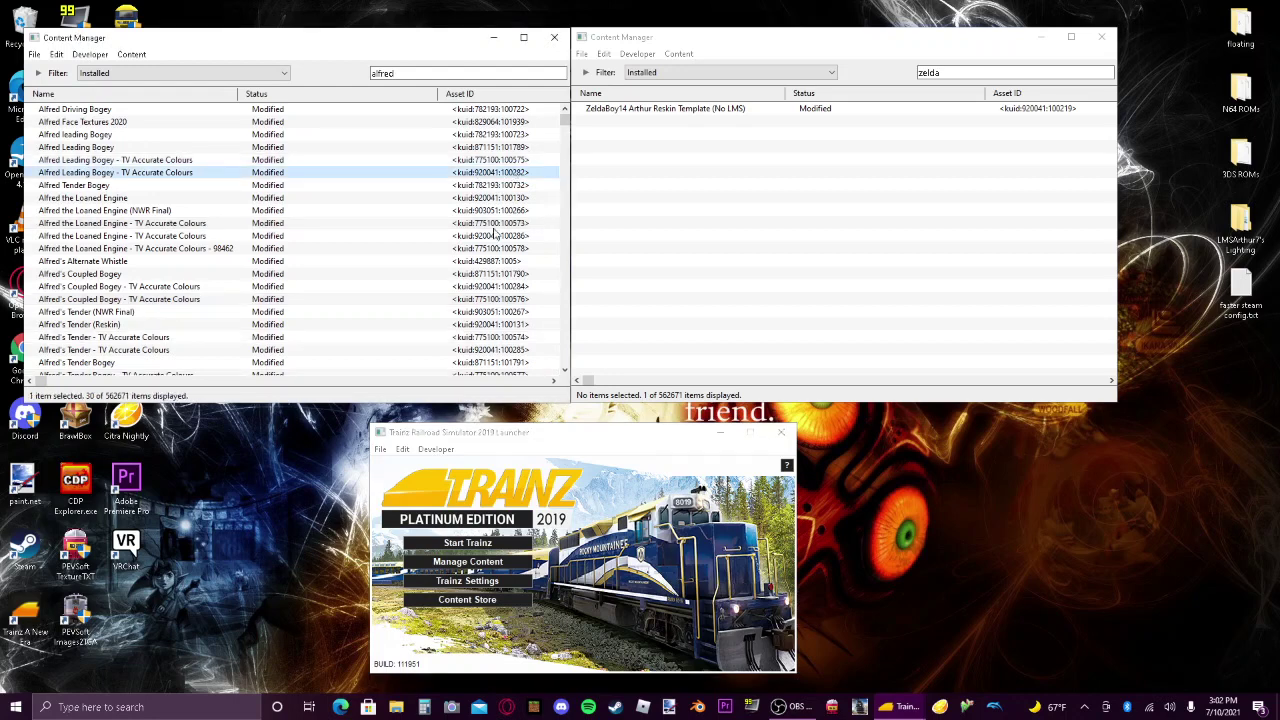
left_click(488, 237, "ctrl")
left_click(487, 288, "ctrl")
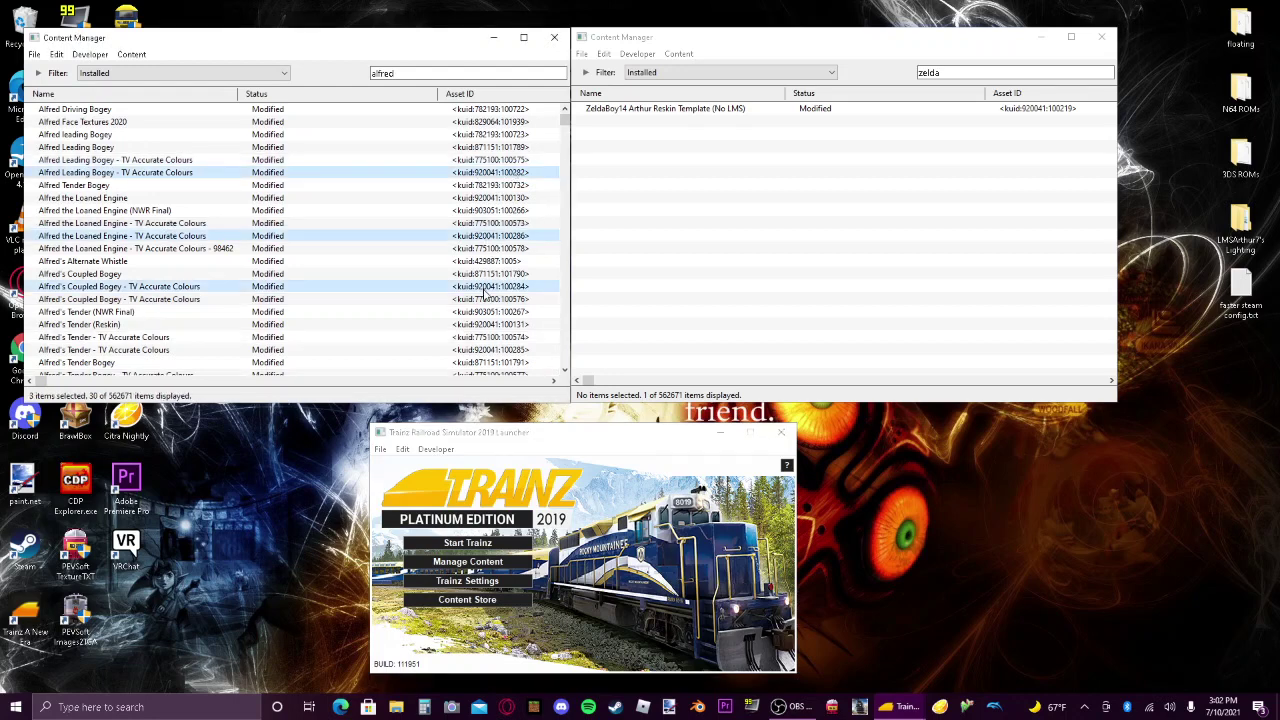
left_click(478, 326, "ctrl")
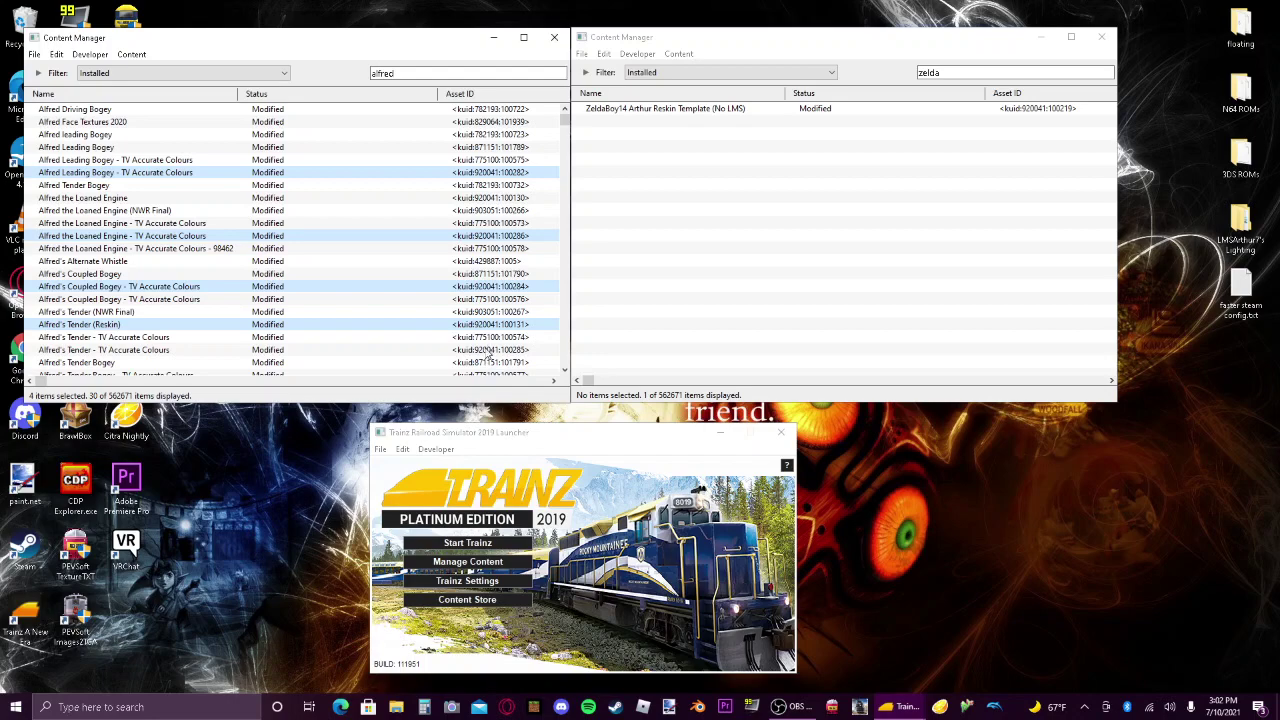
left_click(489, 351, "ctrl")
scroll(505, 364, "down", 1)
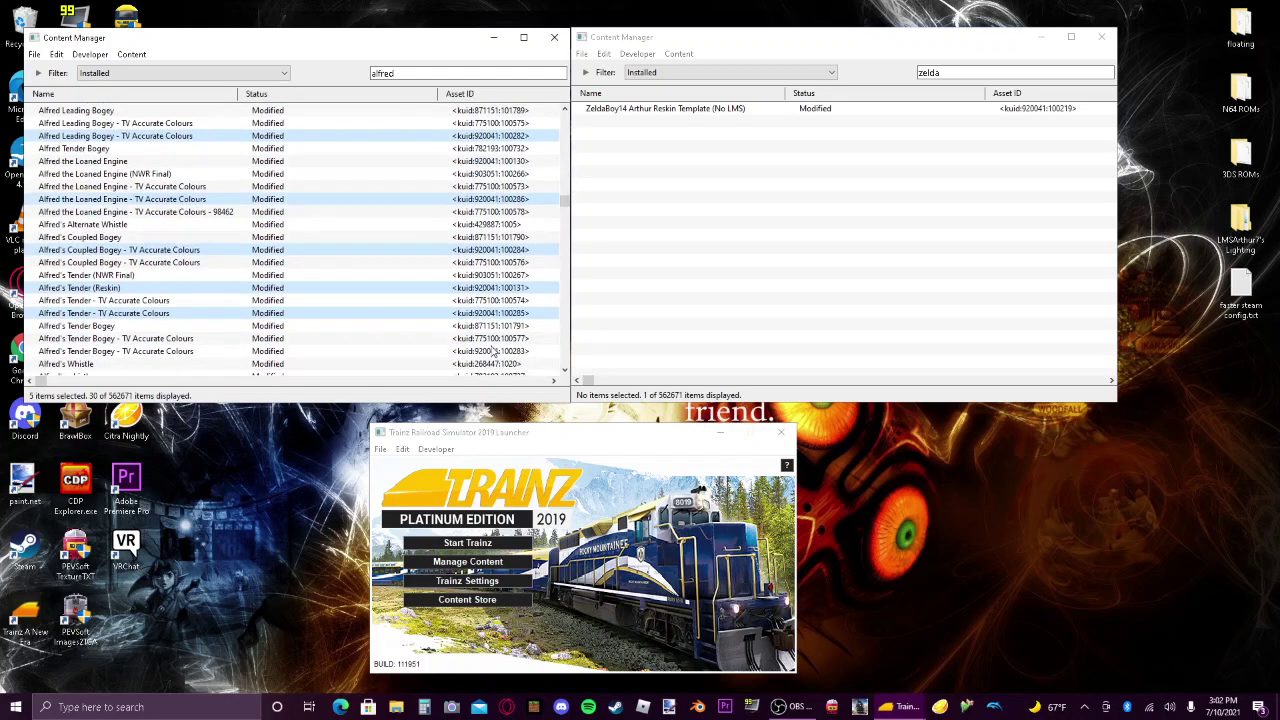
left_click(490, 351, "ctrl")
scroll(290, 313, "down", 2)
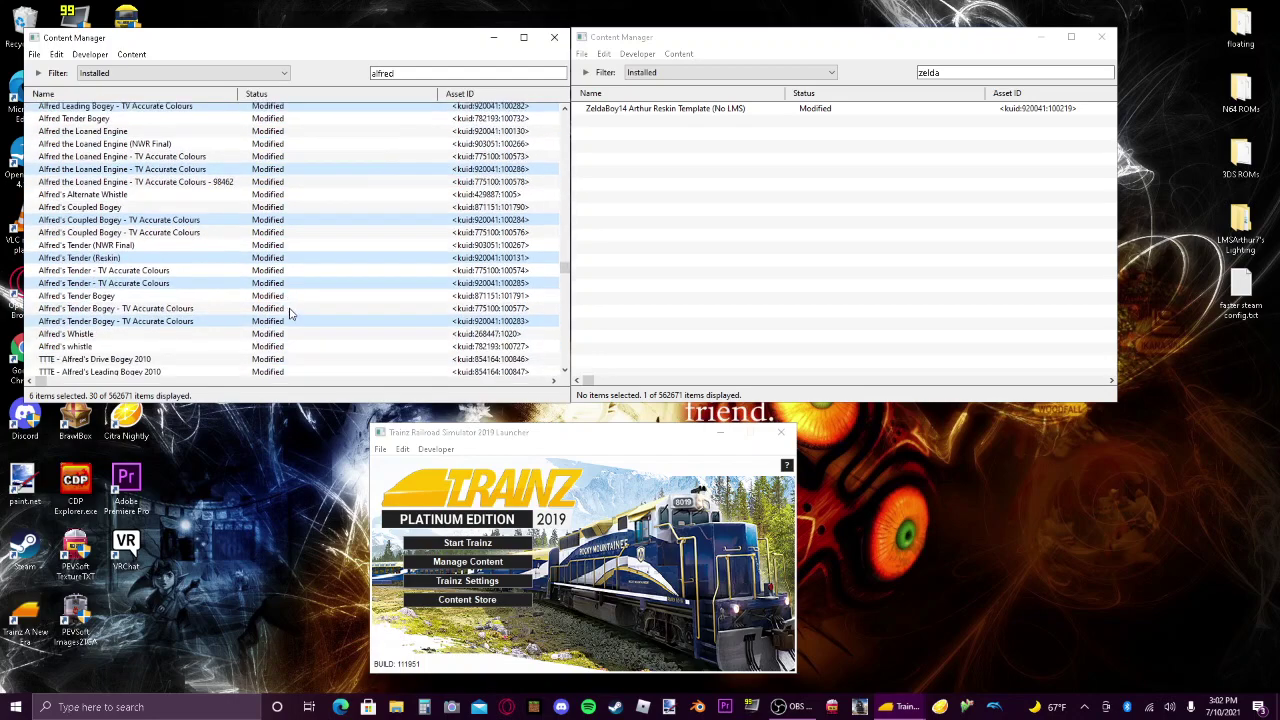
scroll(290, 313, "up", 3)
scroll(295, 313, "down", 2)
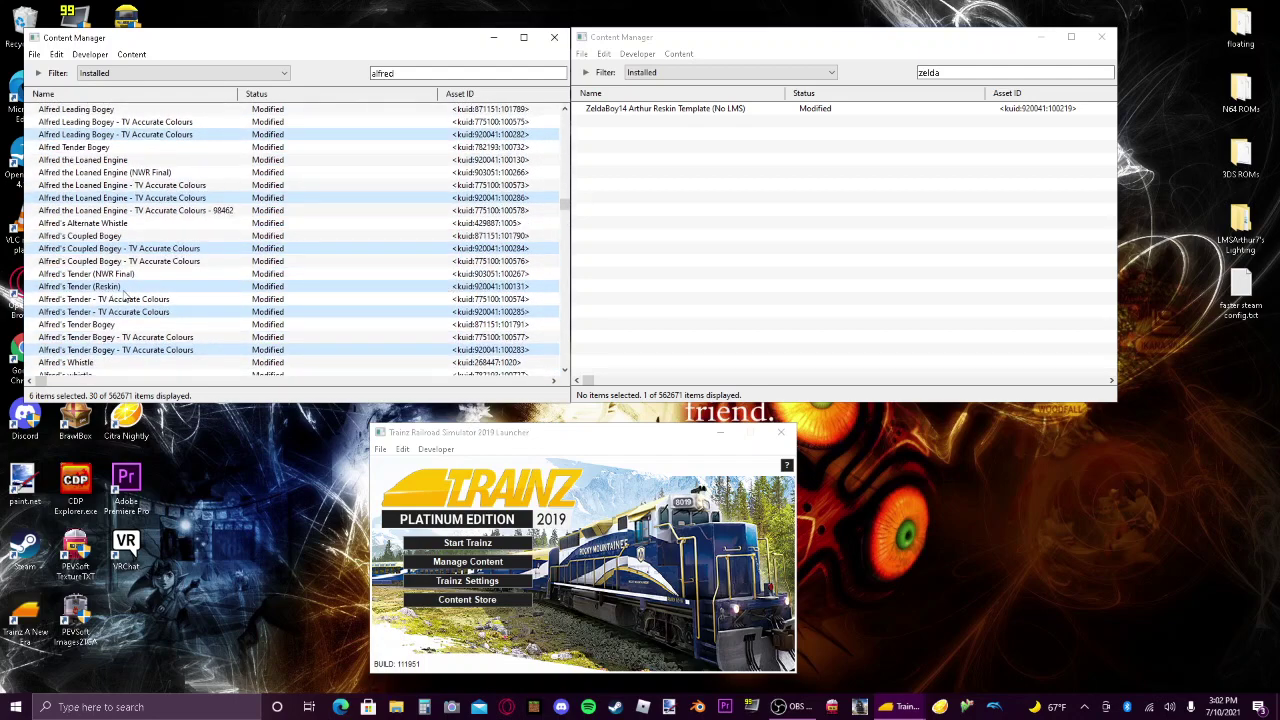
left_click(122, 288, "ctrl")
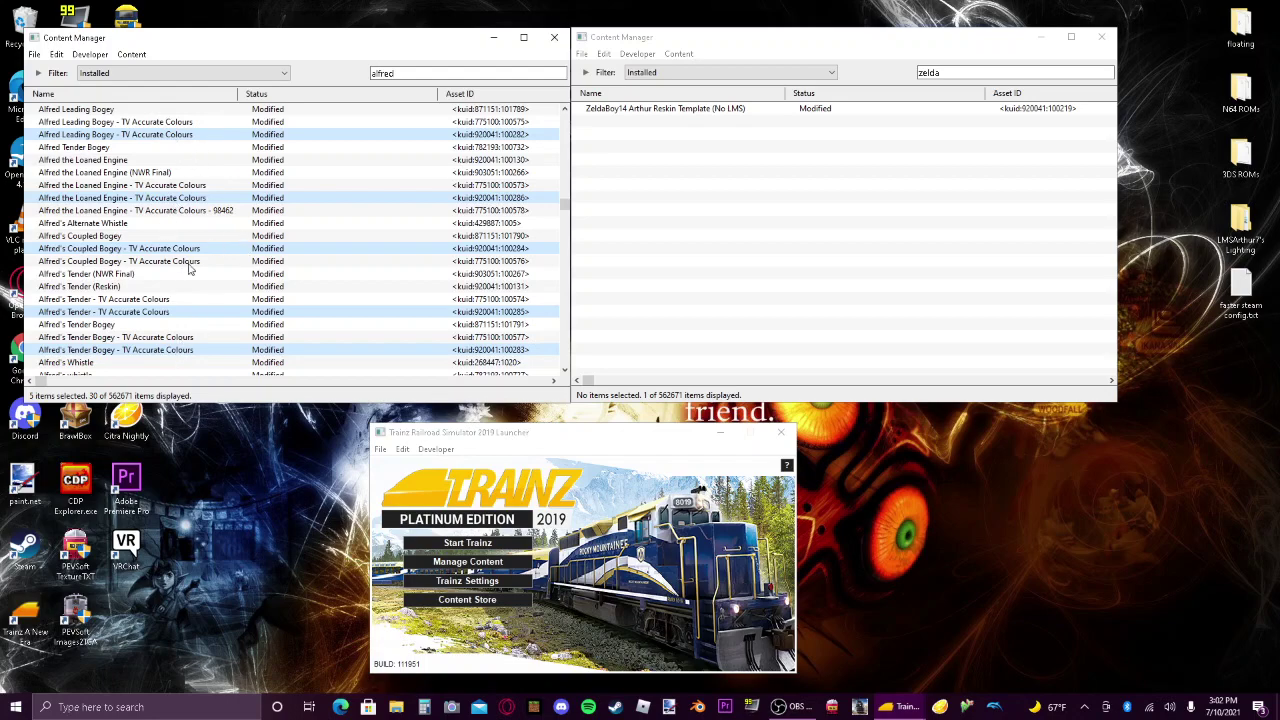
scroll(188, 271, "down", 2)
scroll(184, 274, "up", 3)
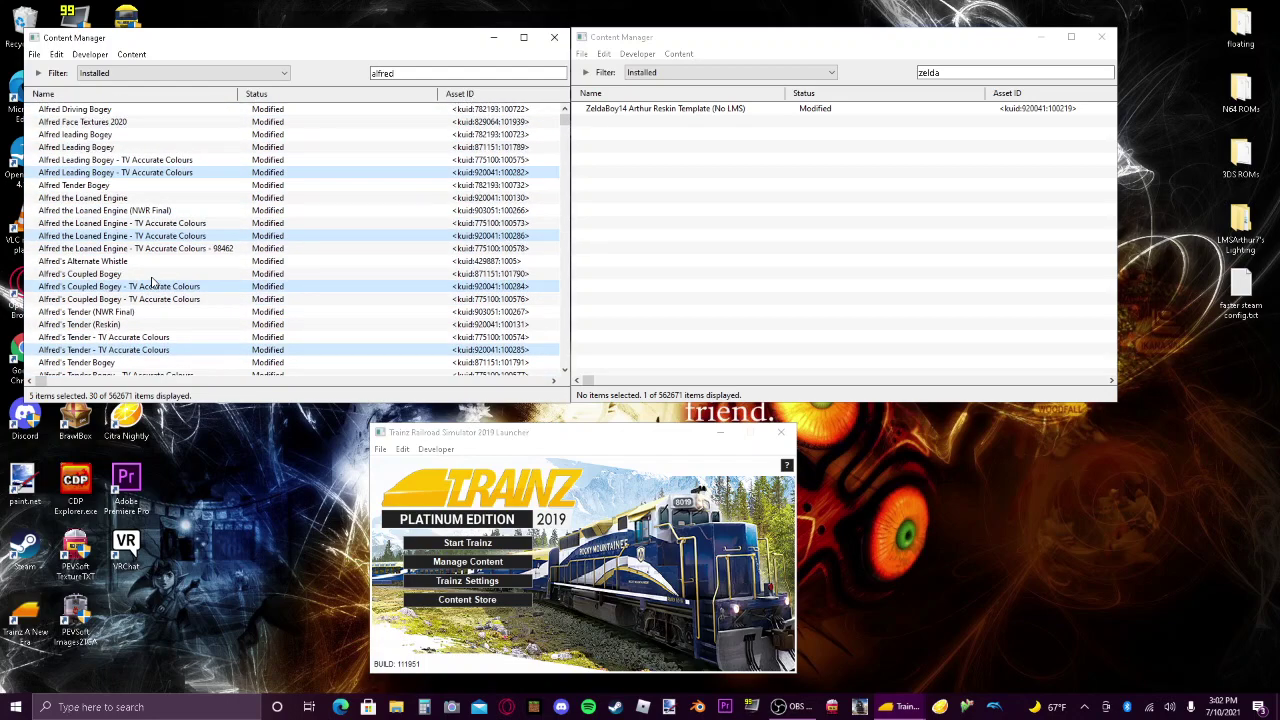
right_click(168, 241)
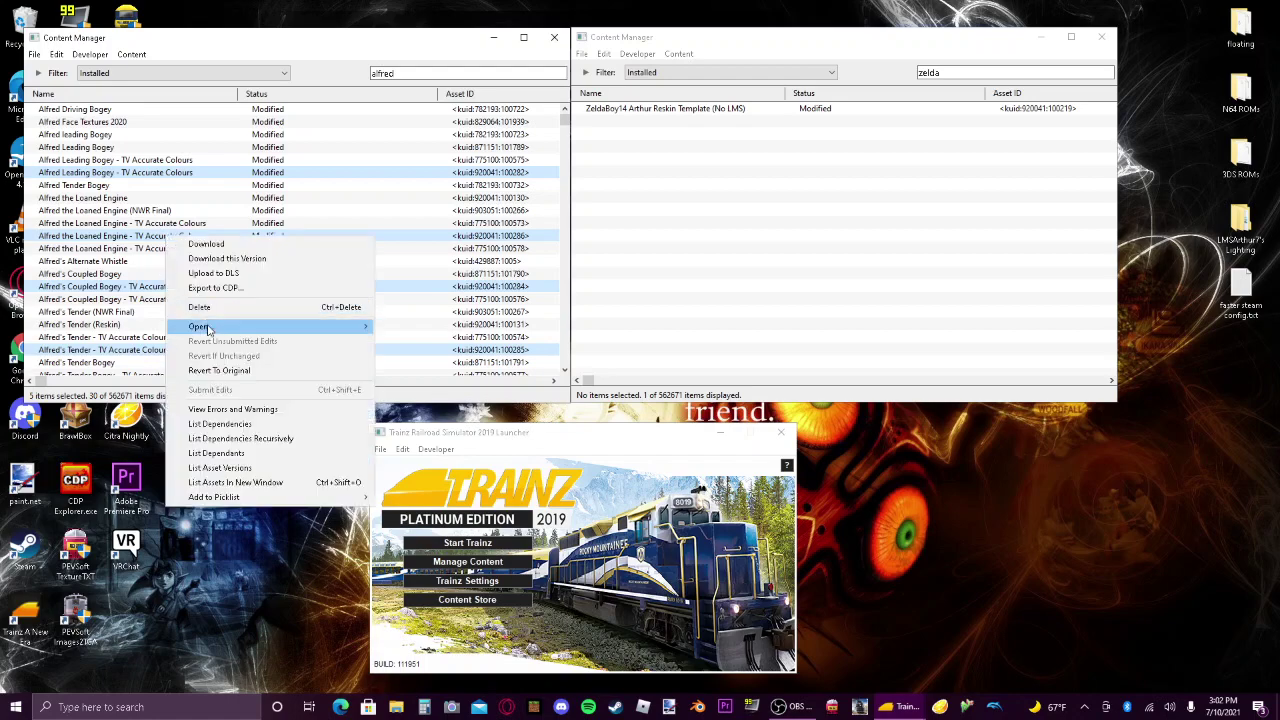
mouse_move(208, 330)
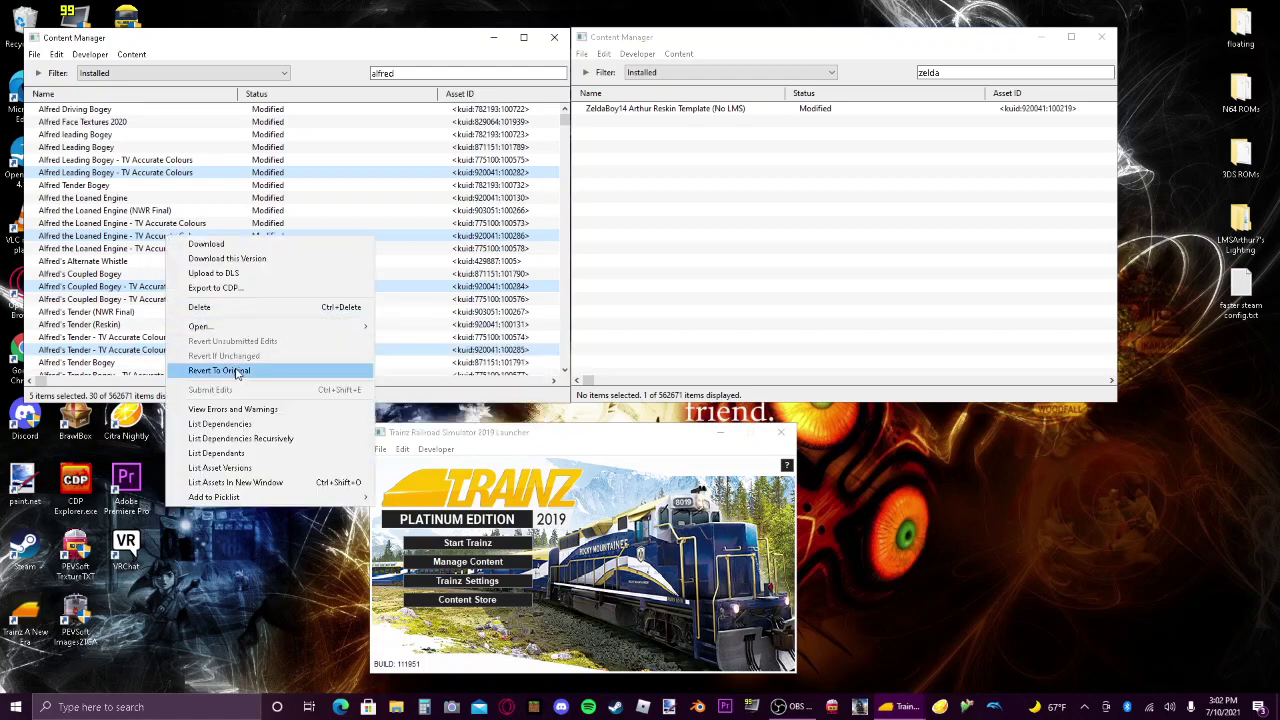
right_click(150, 174)
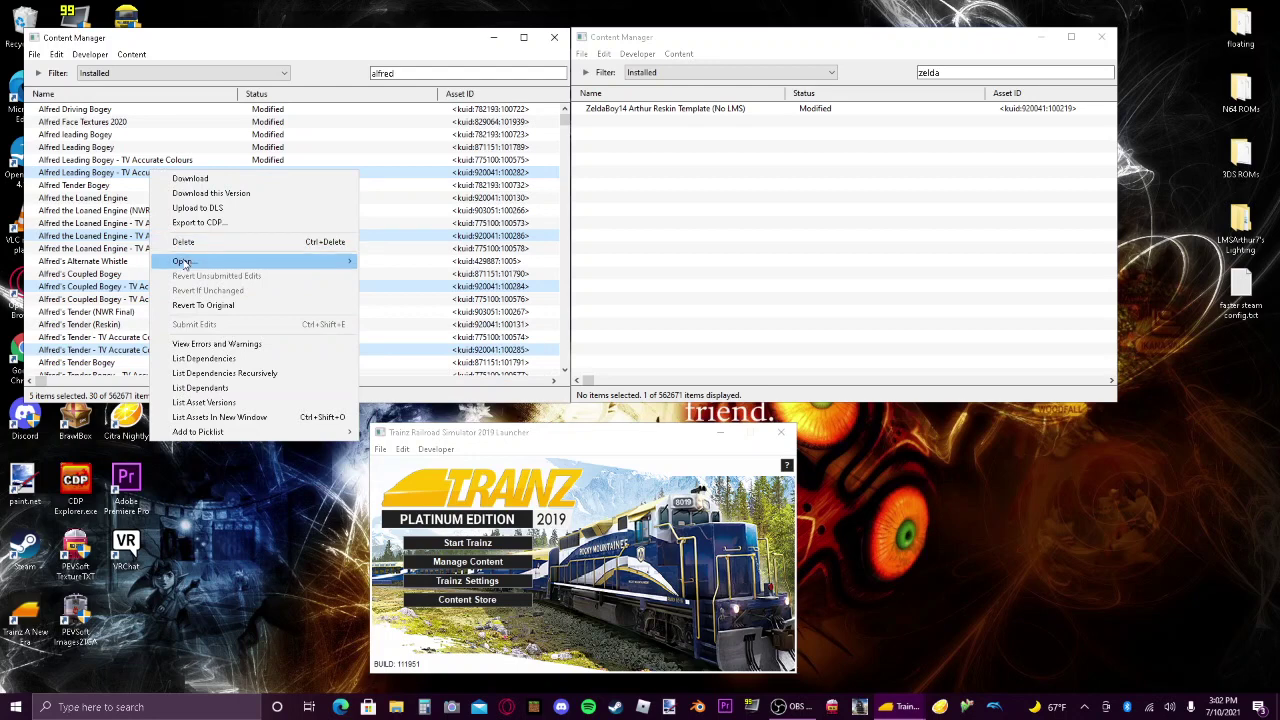
mouse_move(342, 268)
left_click(424, 293)
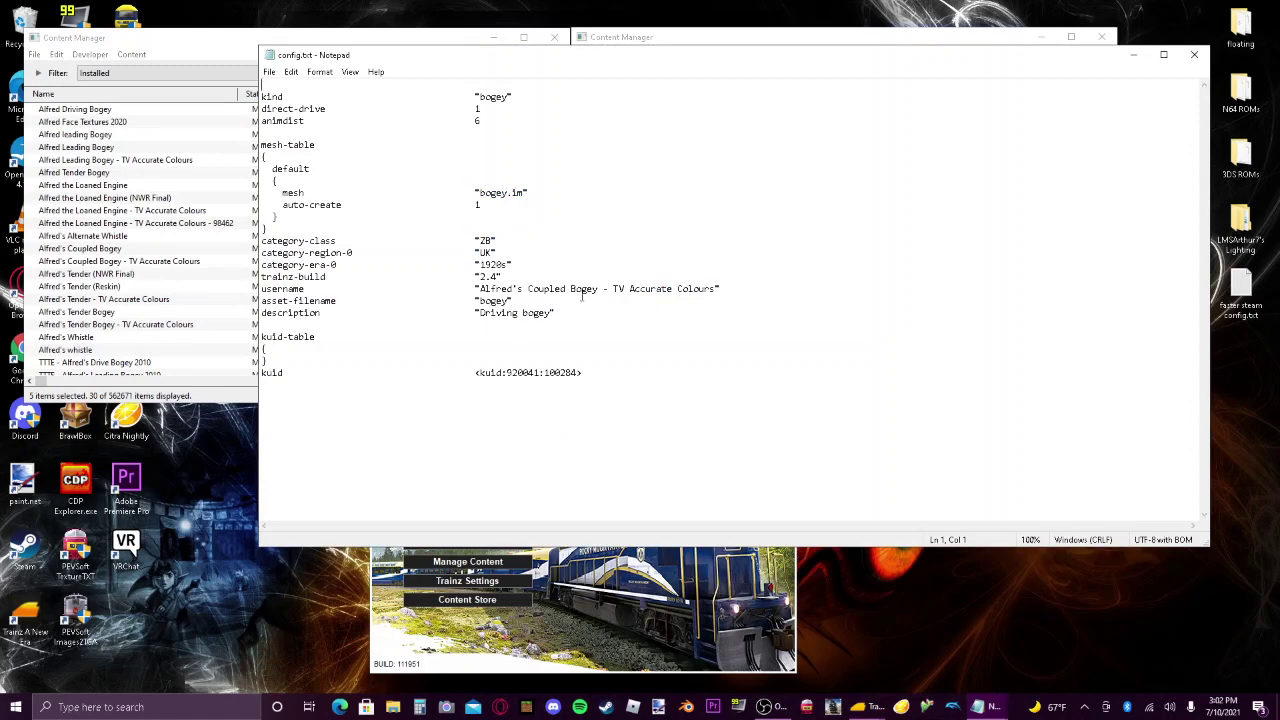
Set the username in the coupled bogey's config file to "Milward's Driving Bogey".
left_click_drag(716, 290, 481, 290)
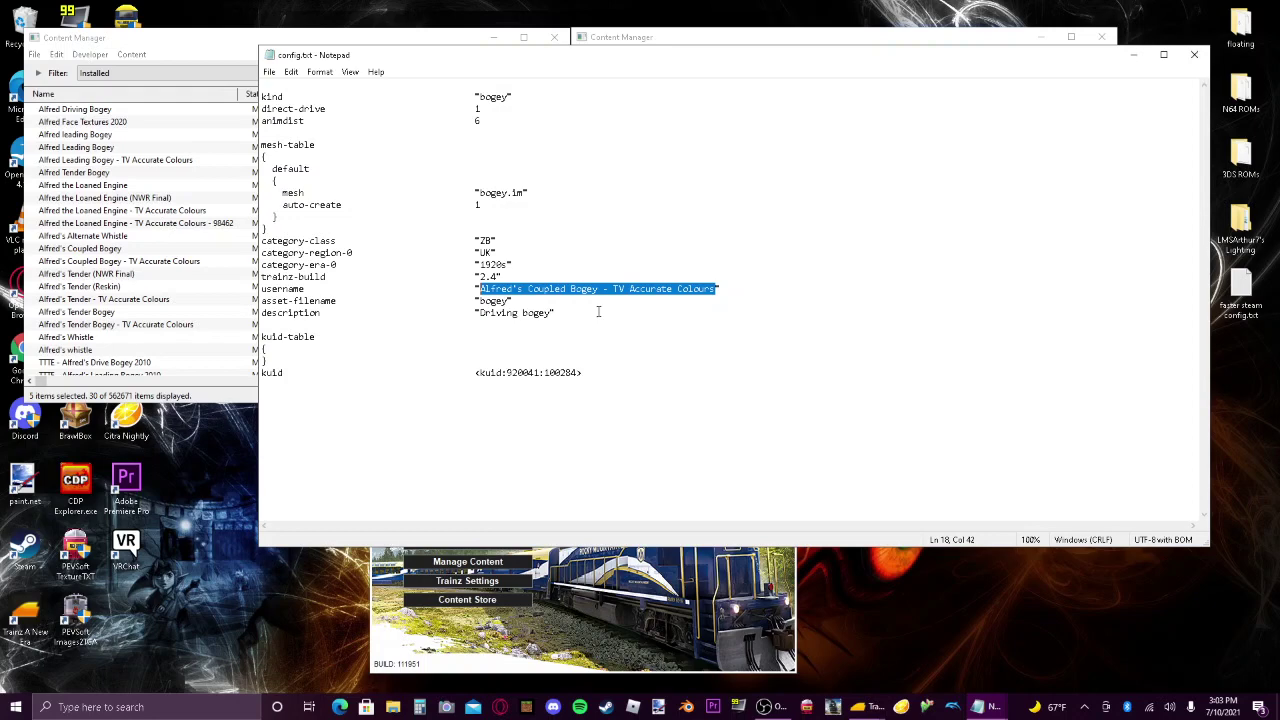
type("Milwar")
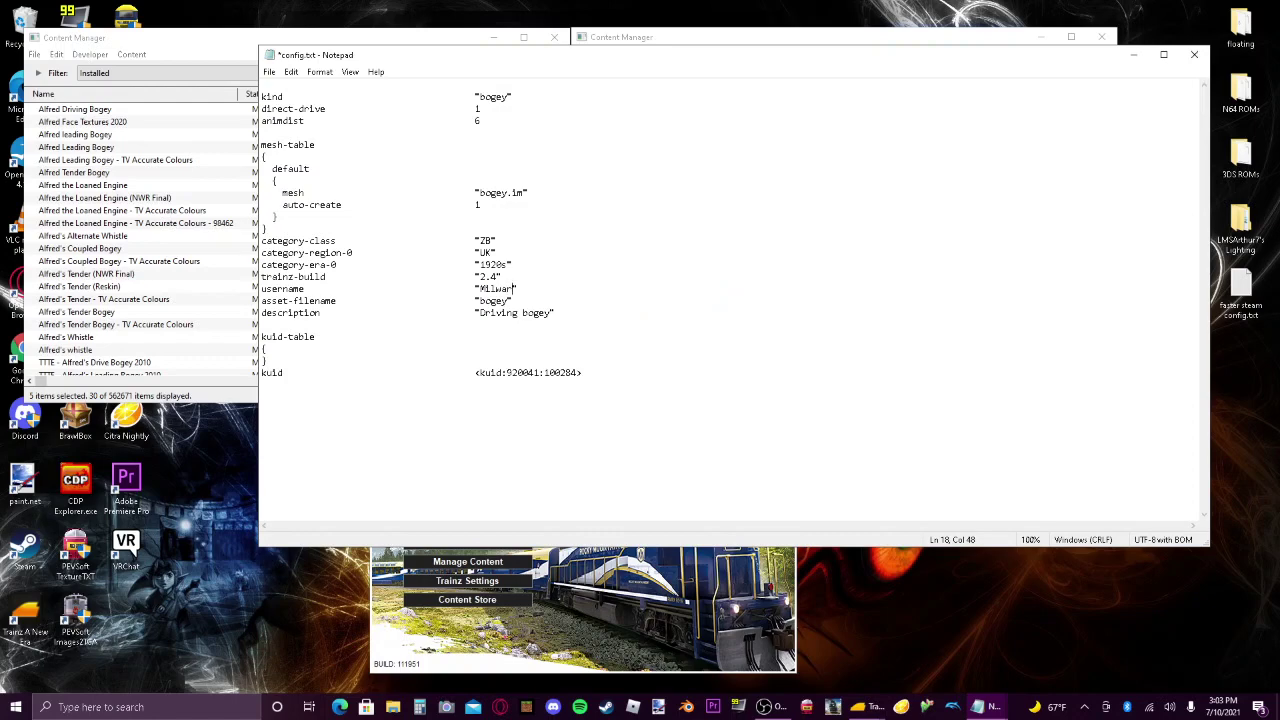
type("d the")
type("B123")
key("BackSpace")
key("BackSpace")
key("BackSpace")
key("BackSpace")
key("BackSpace")
key("BackSpace")
key("BackSpace")
key("BackSpace")
type("Driving Bogey")
left_click(519, 289)
type("'s")
Enter 6 for animdist in the driving bogey's config file, and save and close it.
double_click(477, 120)
type("6")
left_click(1194, 54)
left_click(612, 381)
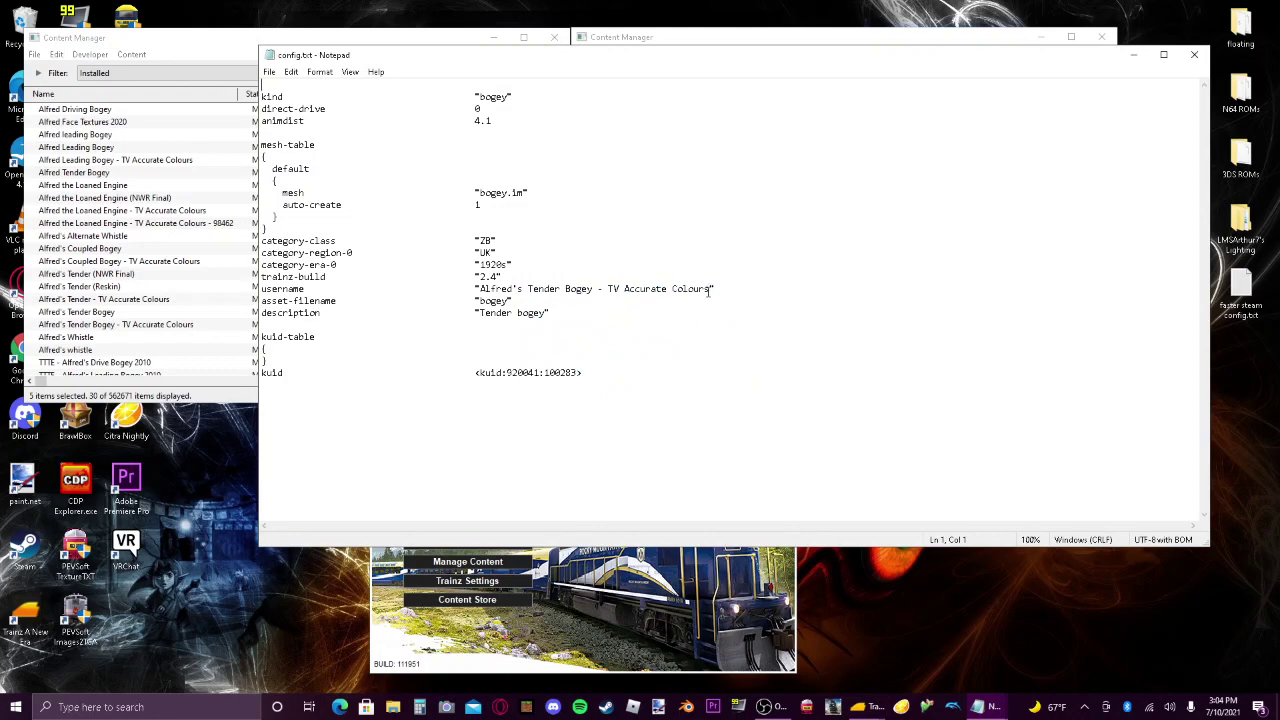
Set the username in the tender bogey's config file to "Mildward's Tender Bogey", and save and close it.
left_click_drag(709, 290, 481, 289)
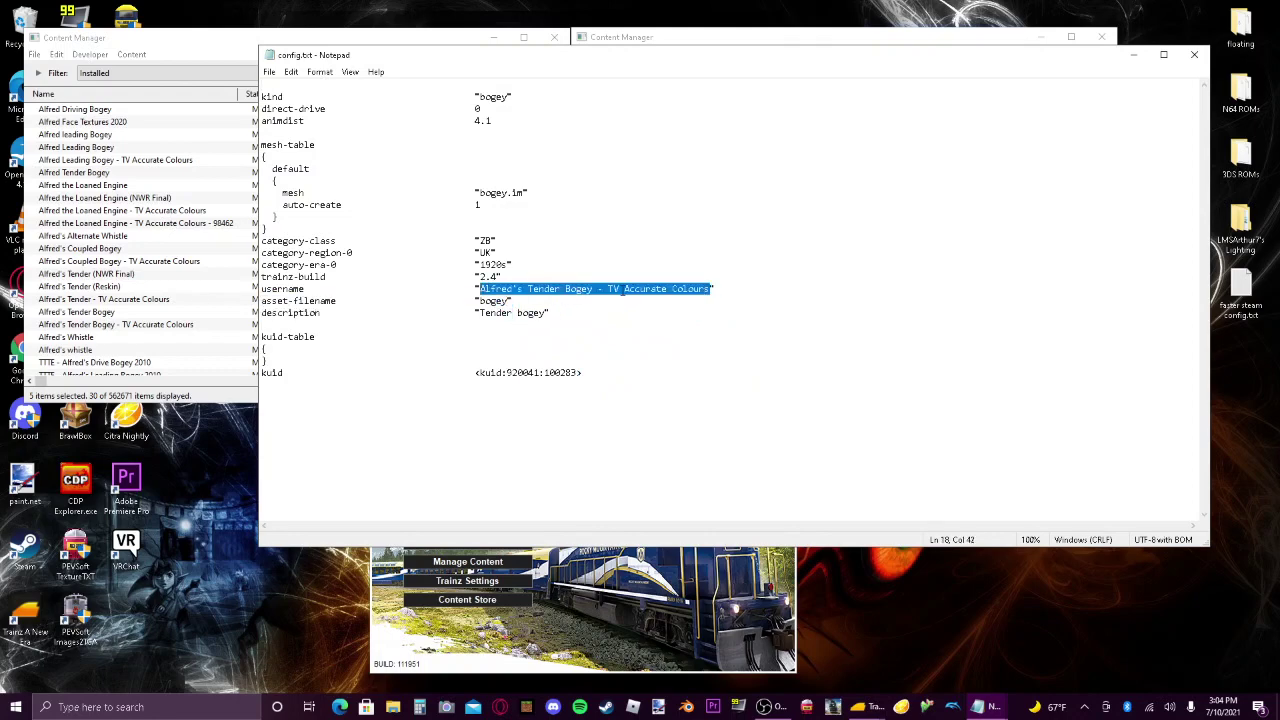
type("Mildwar")
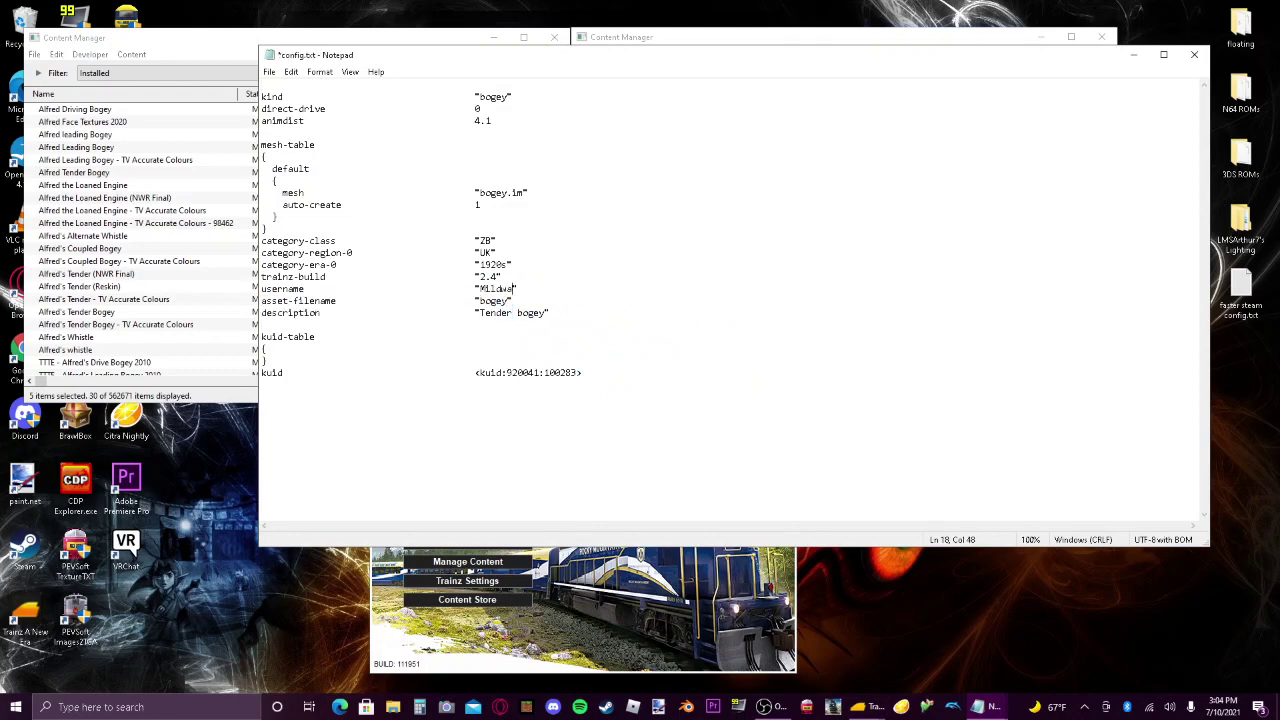
type("d's Tender Bogey")
left_click(1194, 54)
left_click(602, 382)
Set the username in the engine's config file to "Milward the Red B12", keeping the file open.
scroll(528, 304, "down", 20)
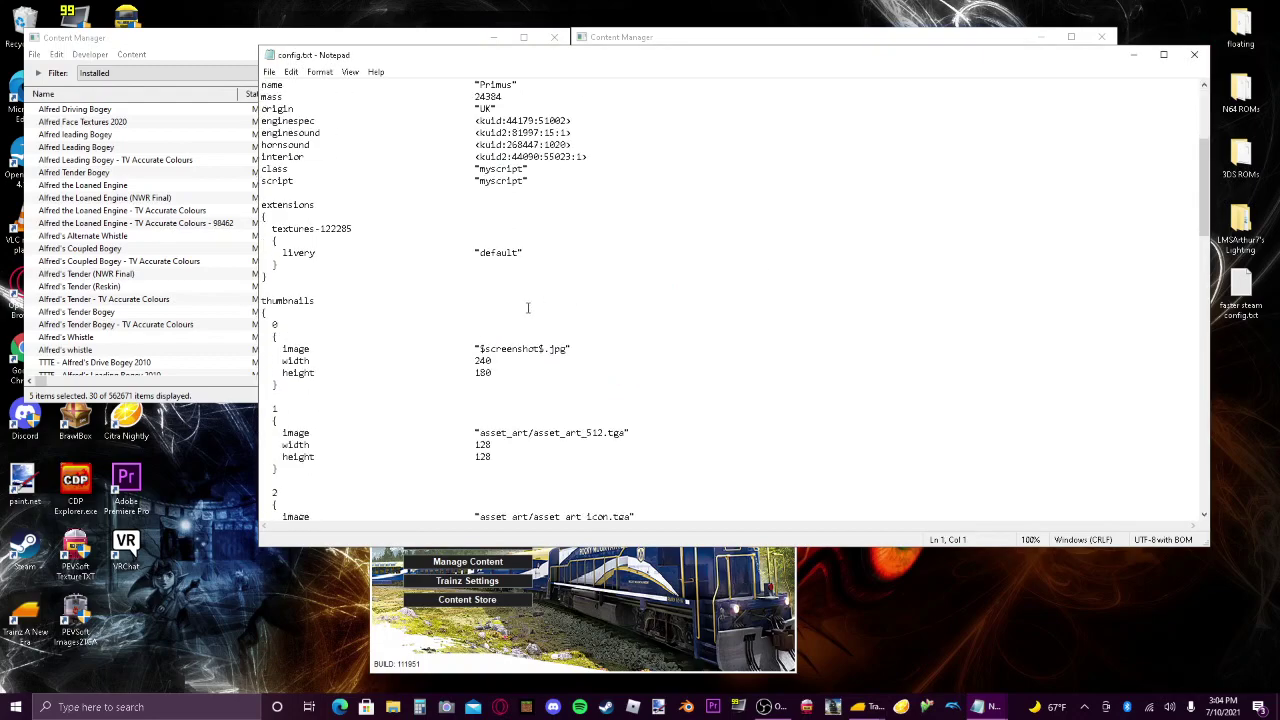
scroll(528, 304, "down", 10)
scroll(552, 273, "up", 2)
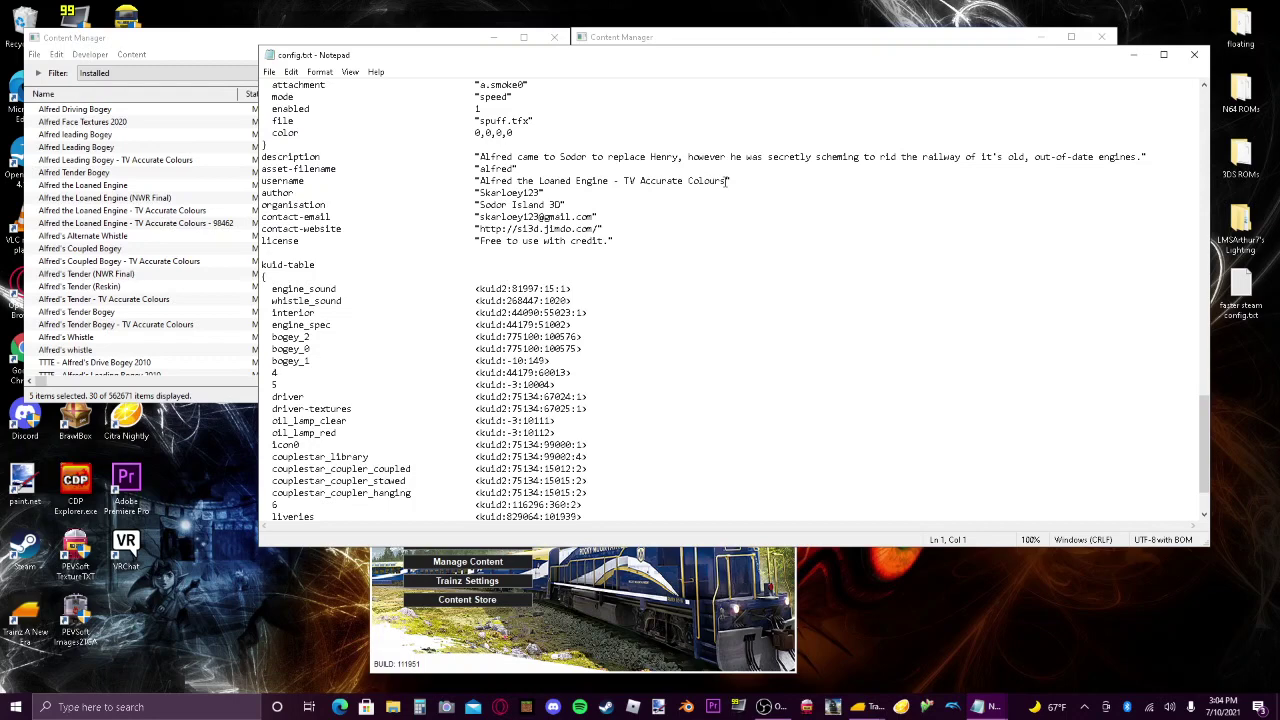
left_click_drag(729, 181, 481, 181)
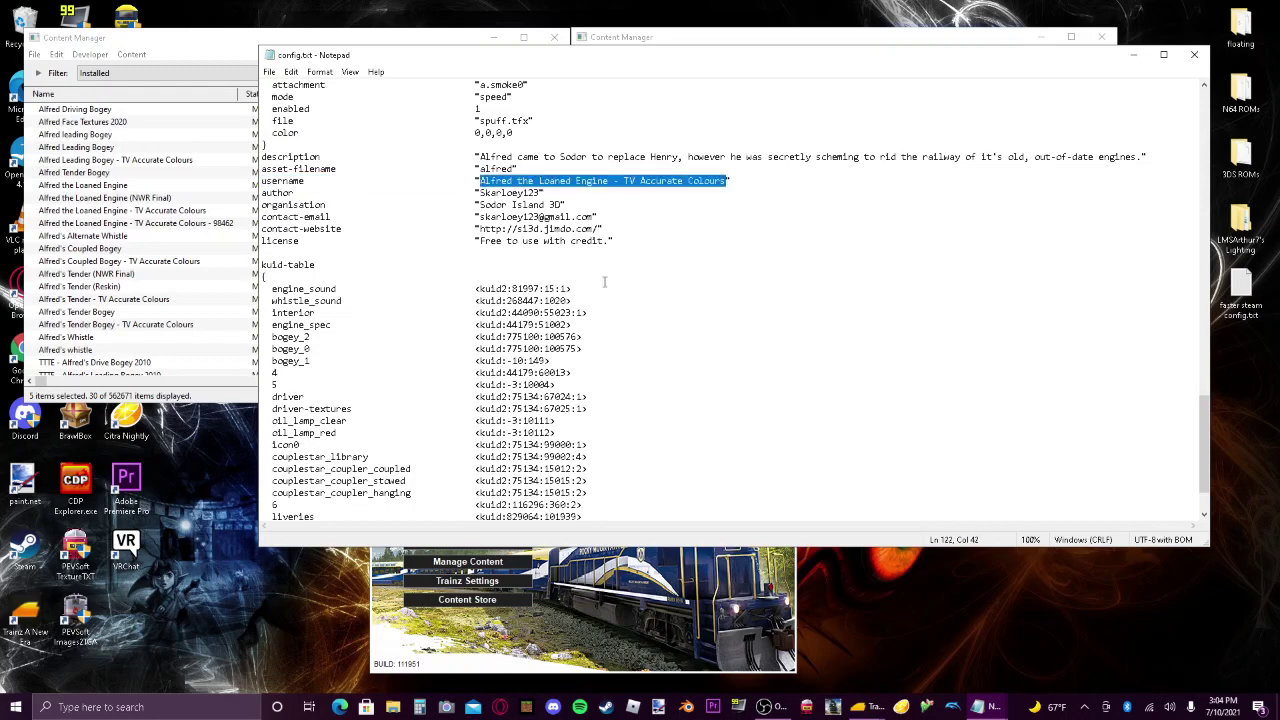
scroll(578, 216, "up", 1)
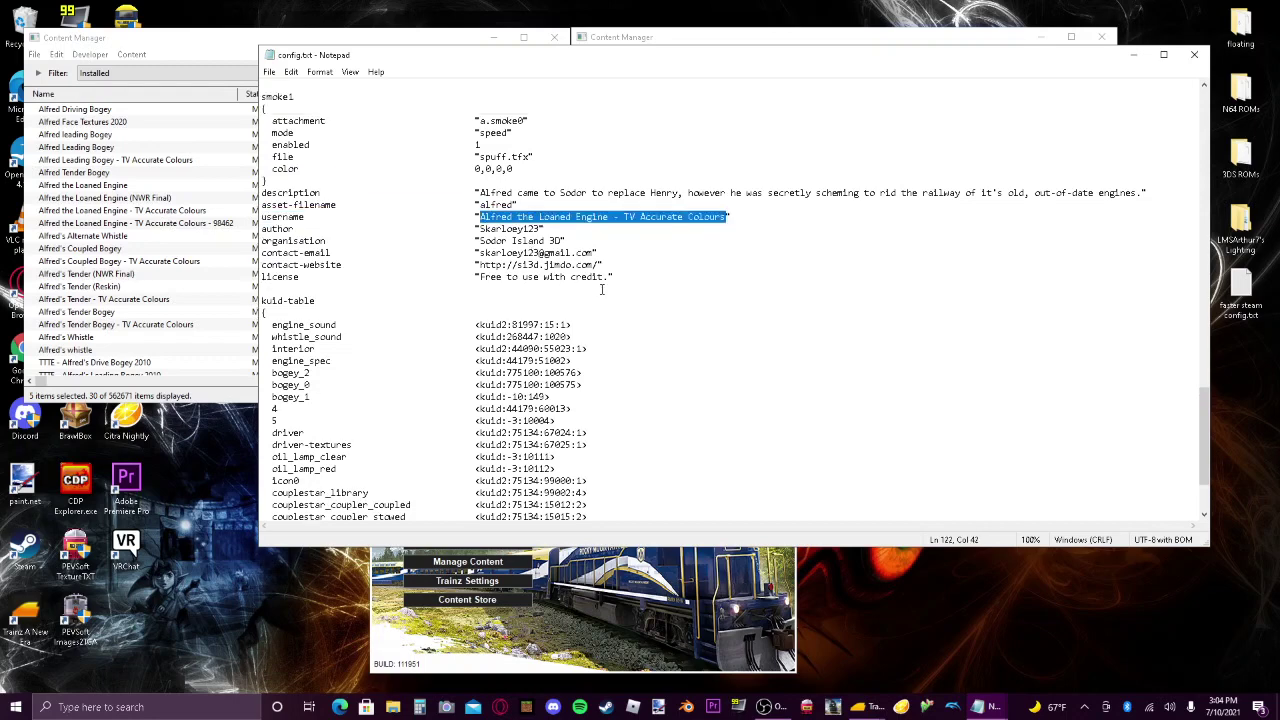
type("Milward")
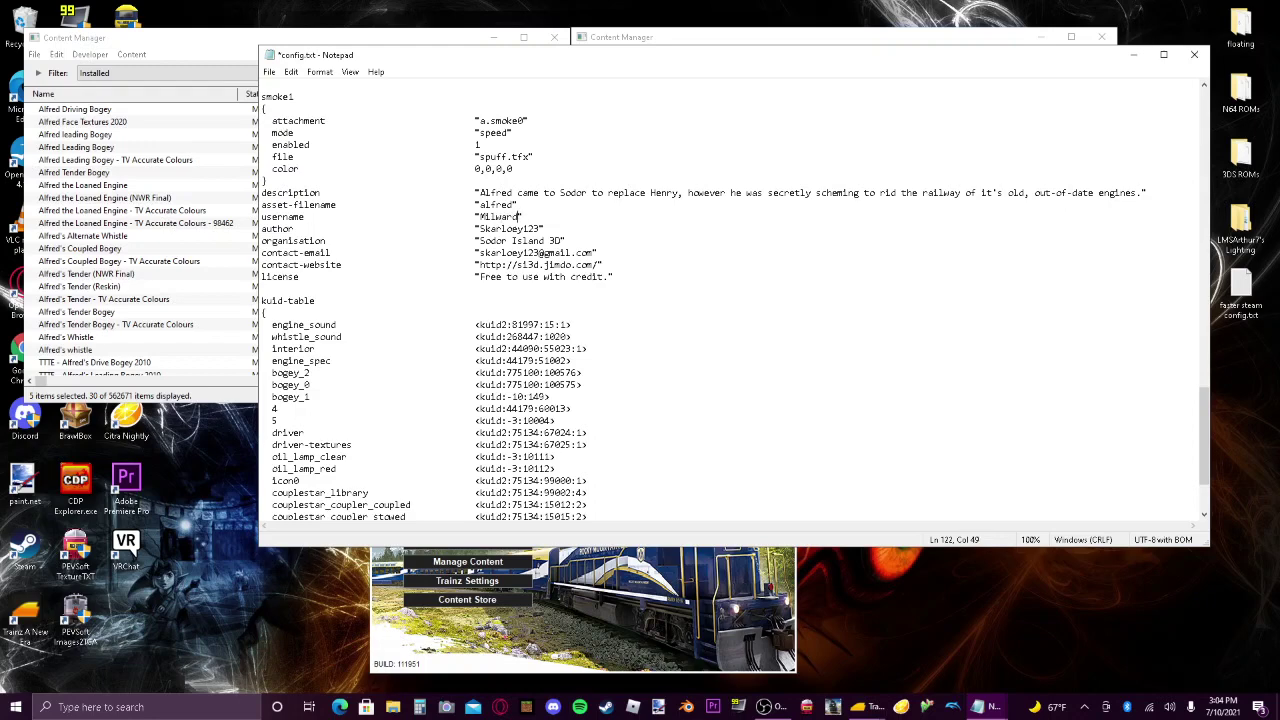
type(" the Red B12")
left_click(1194, 54)
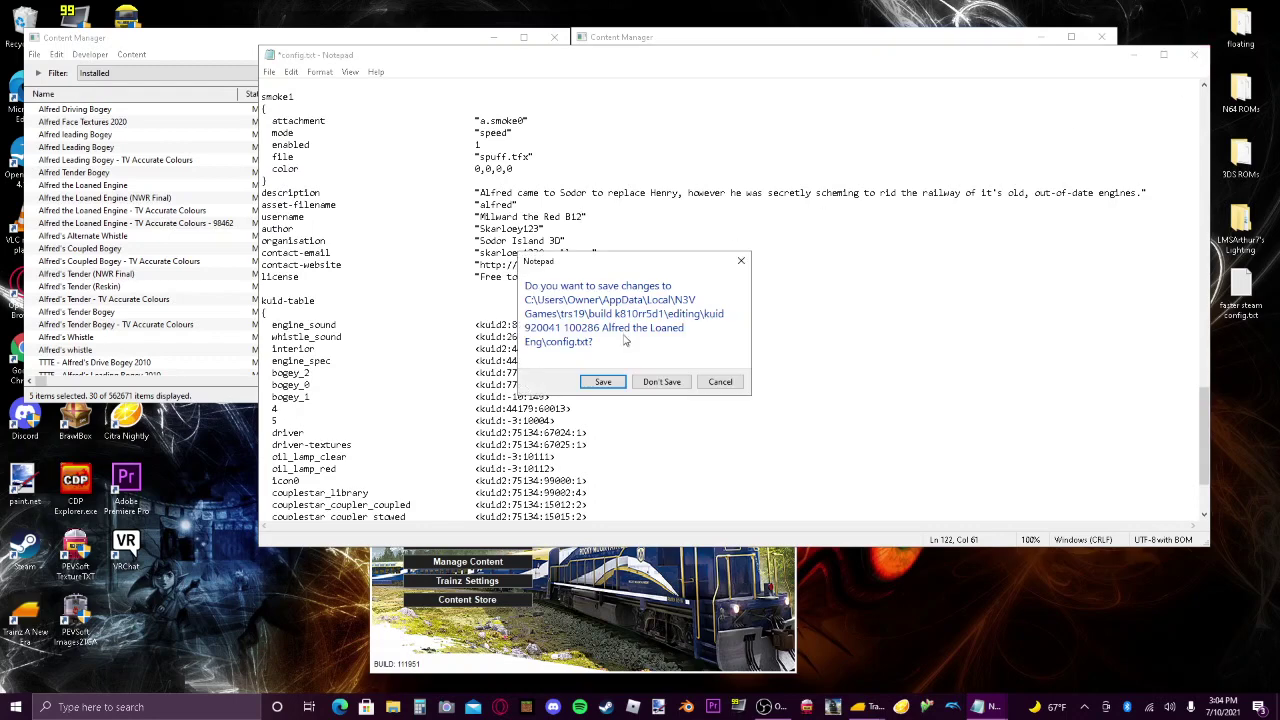
left_click(710, 384)
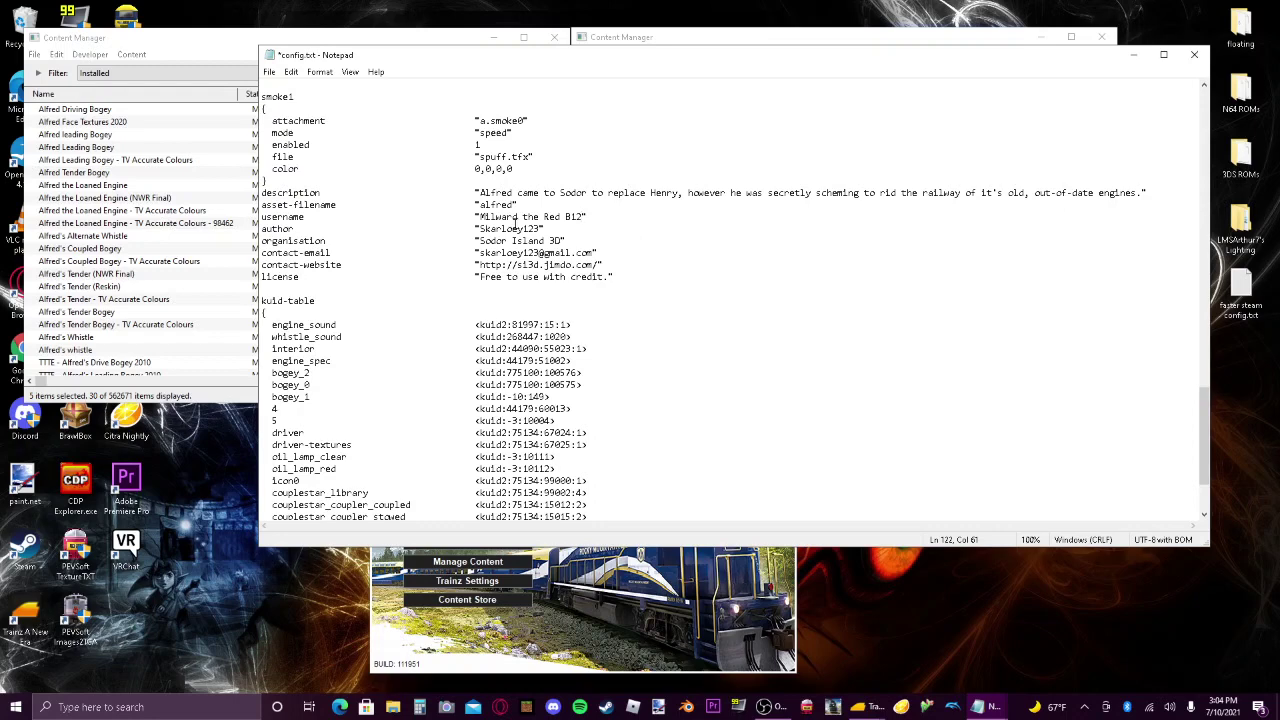
Set the username in the tender's config file to "Milward's Tender", keeping the file open.
left_click(990, 707)
left_click(996, 667)
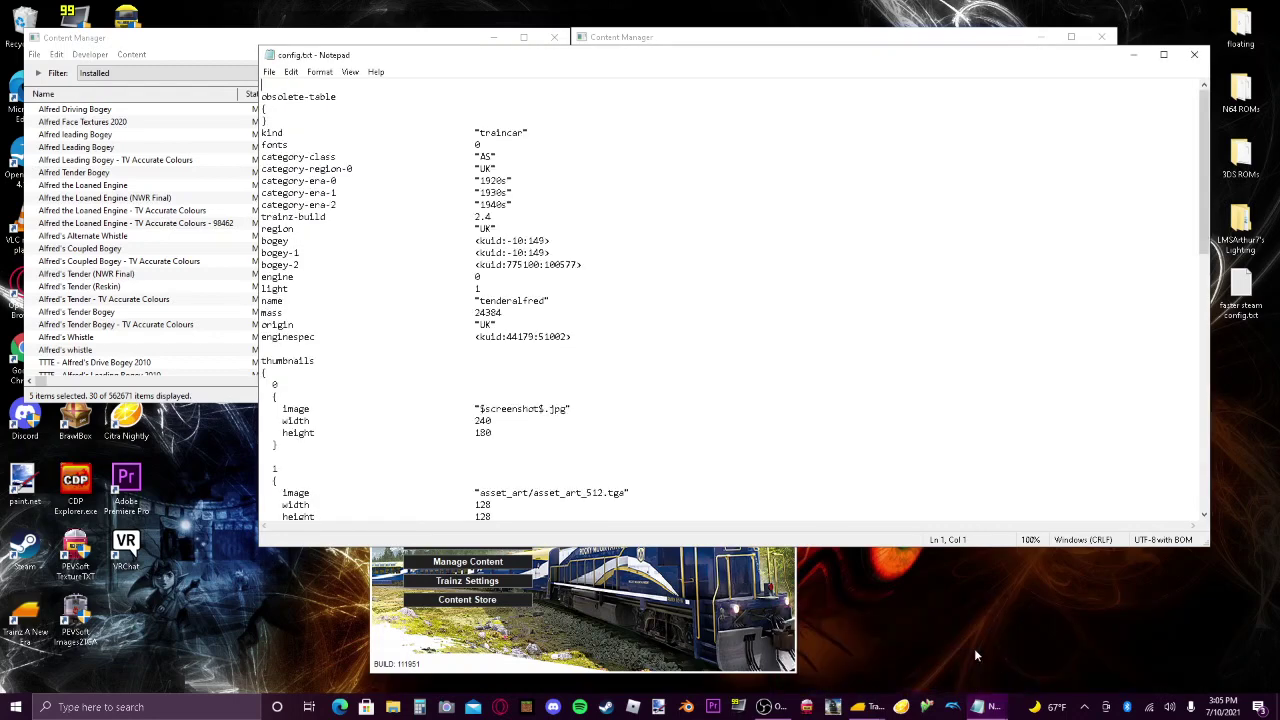
left_click(985, 707)
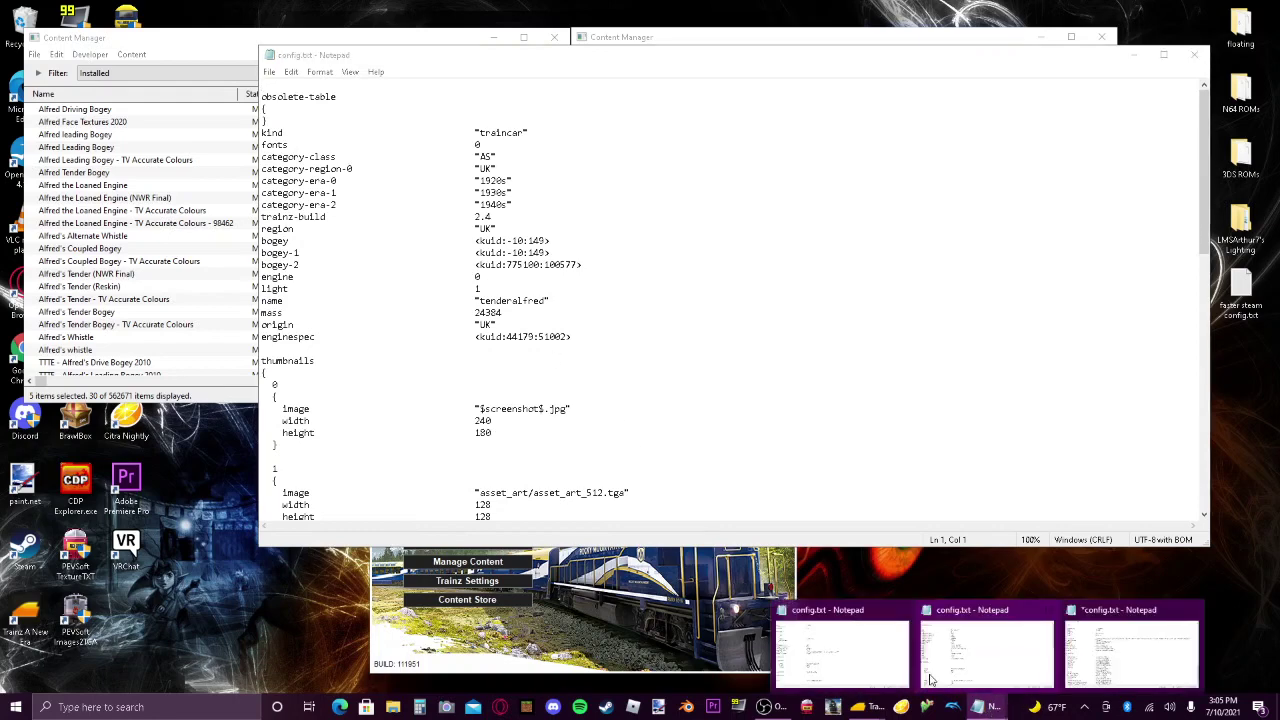
left_click(517, 368)
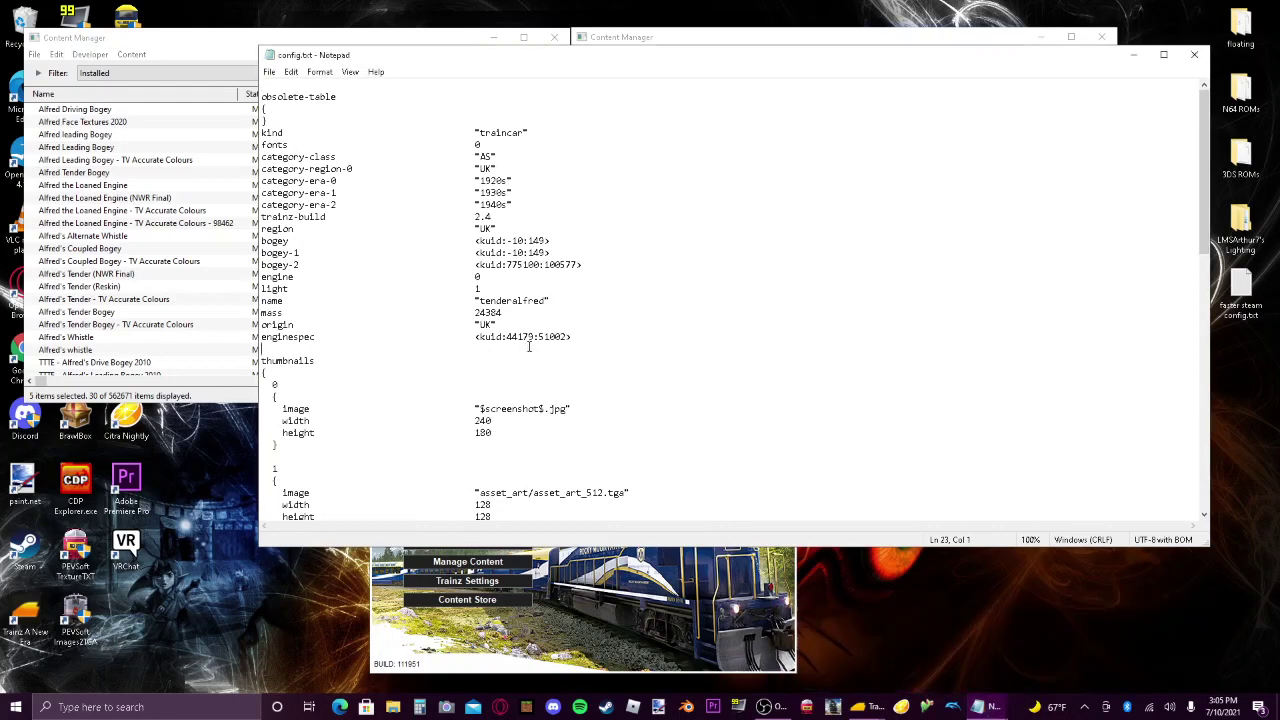
scroll(540, 375, "down", 15)
scroll(540, 340, "down", 2)
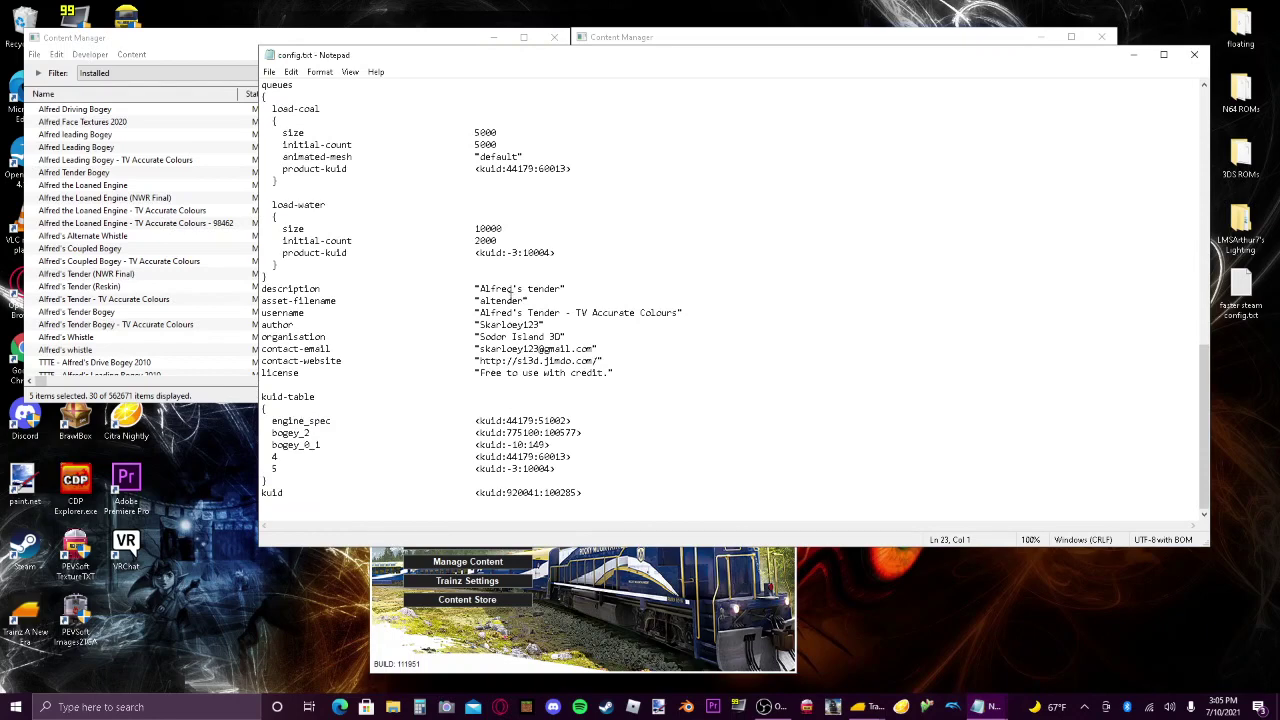
left_click_drag(480, 313, 678, 316)
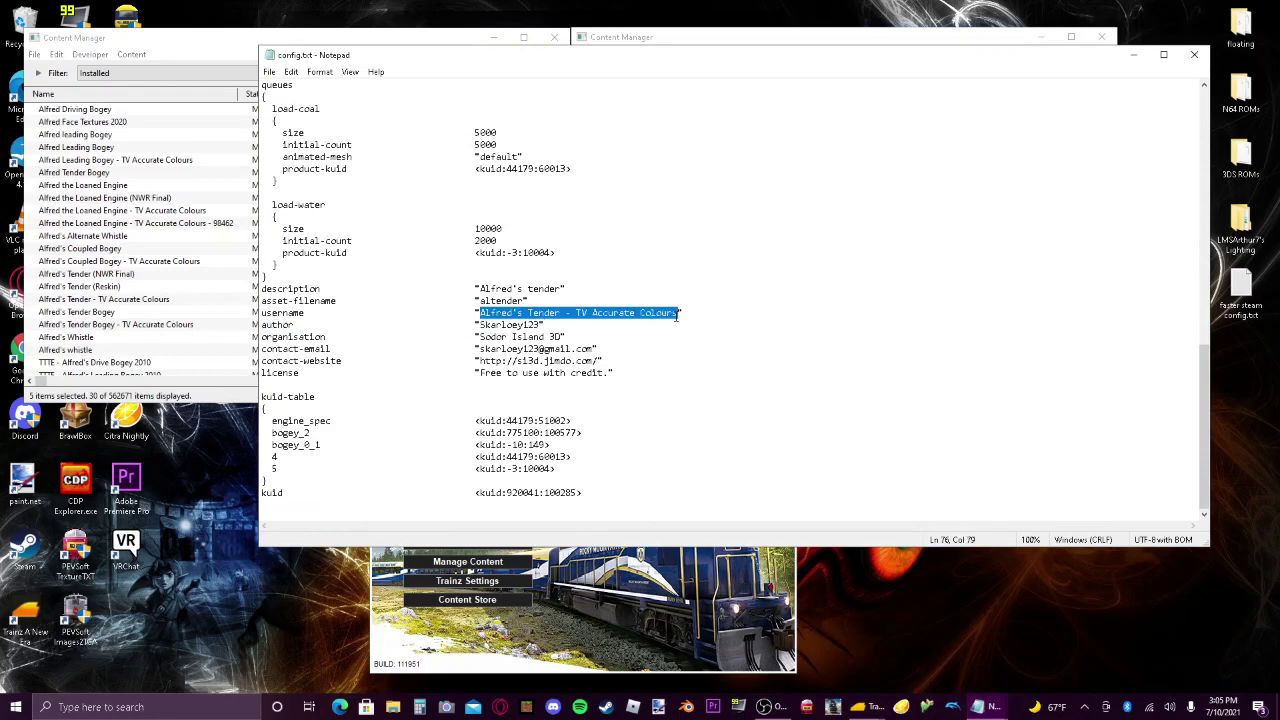
type("Milward")
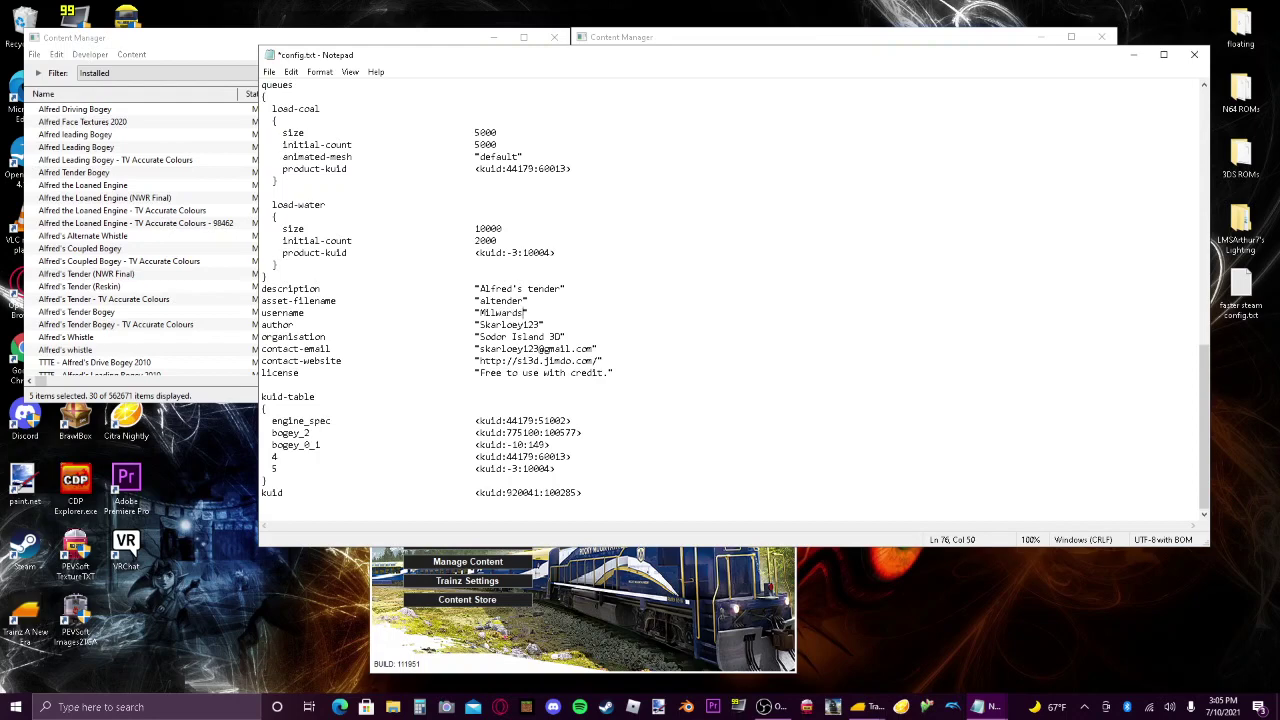
type("'s Tender")
Set the username in the leading bogey's config file to "Milward's Leading Bogey", and save and close it.
mouse_move(977, 707)
left_click(845, 645)
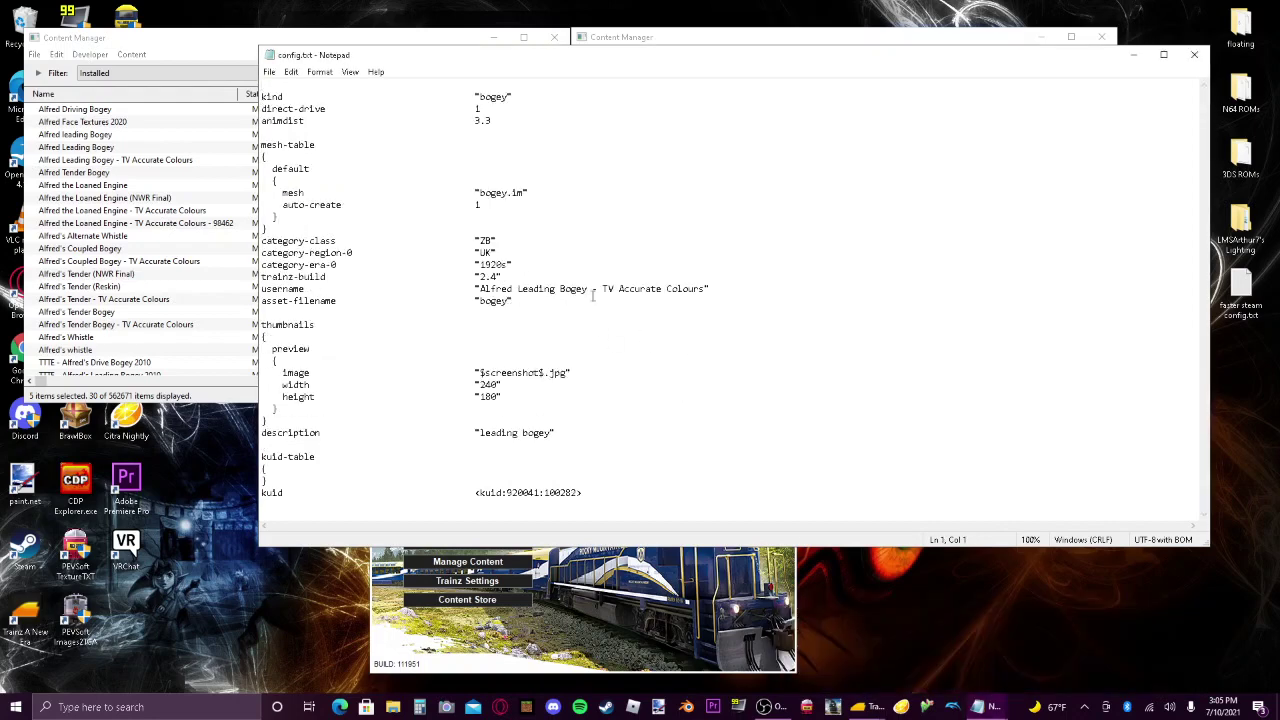
left_click_drag(706, 289, 479, 289)
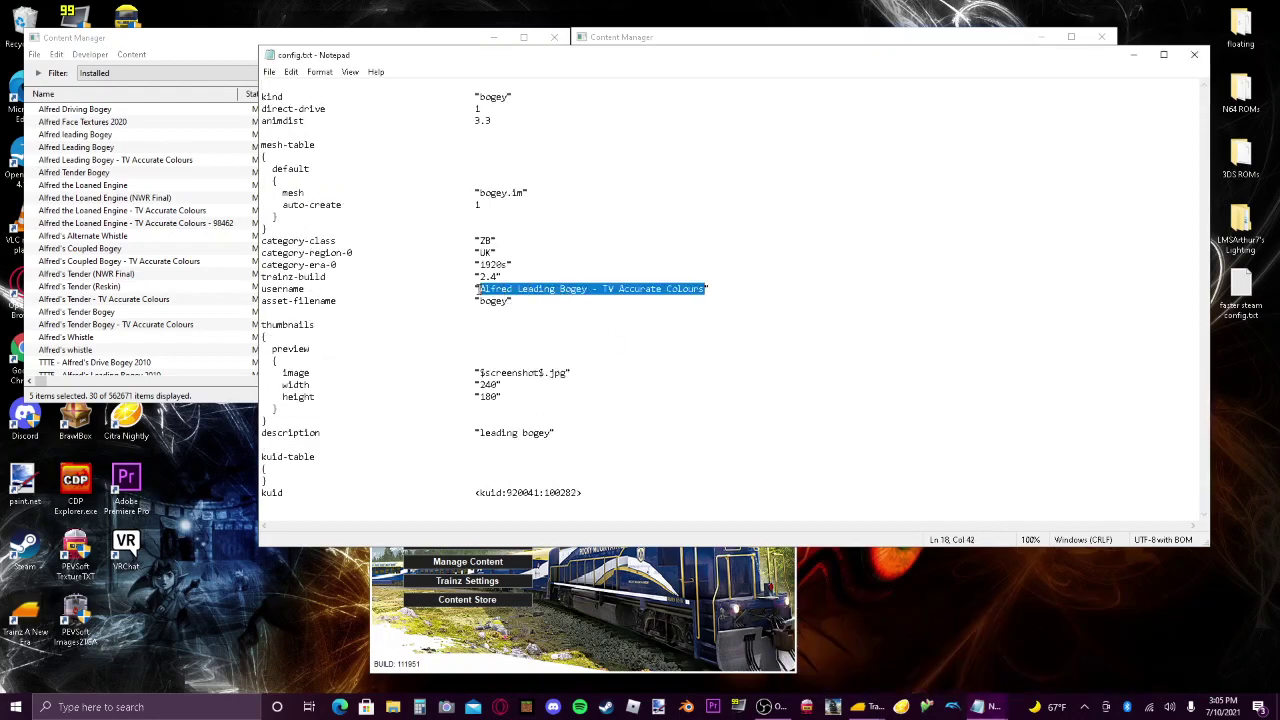
type("Milward")
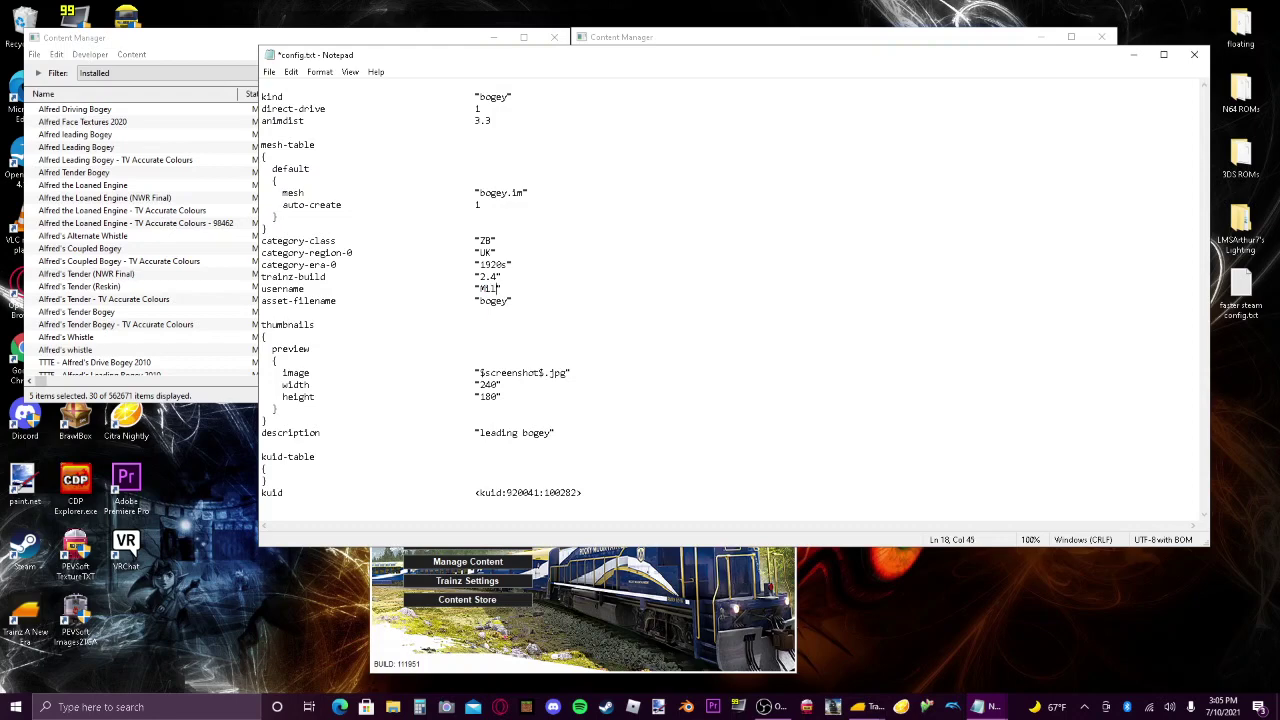
type("'s Leading Bogey")
left_click(1194, 54)
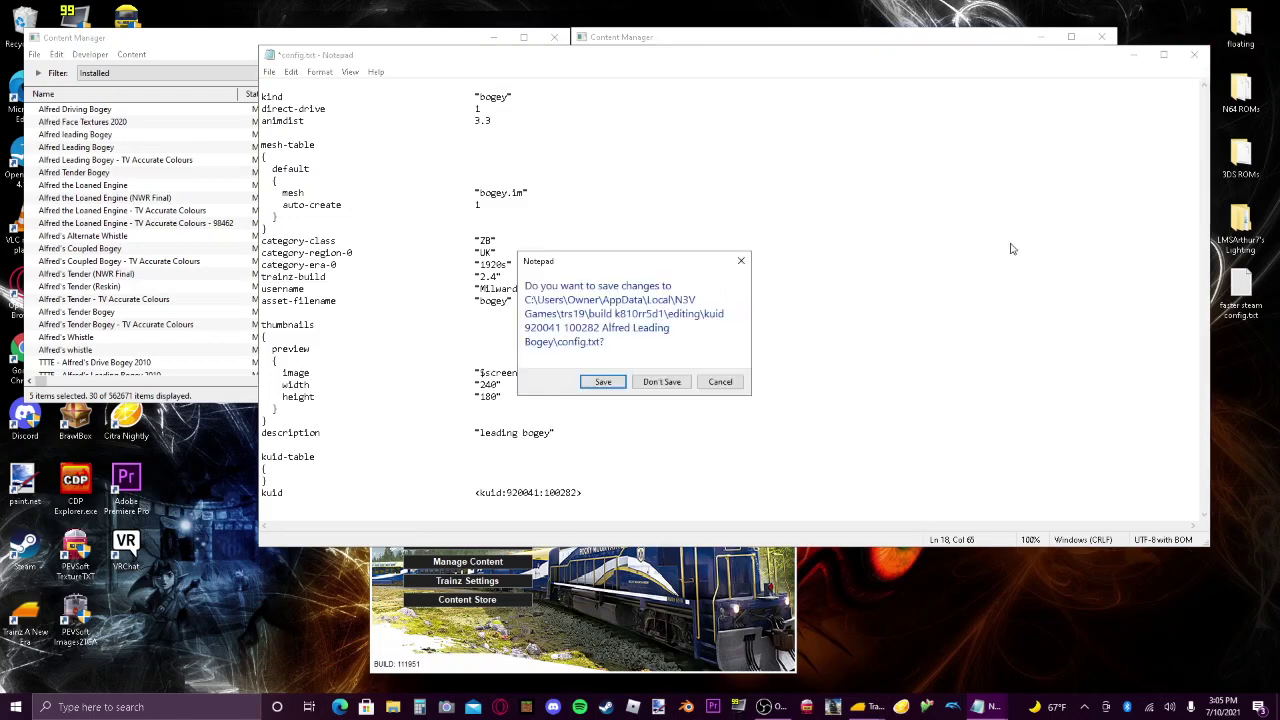
left_click(604, 380)
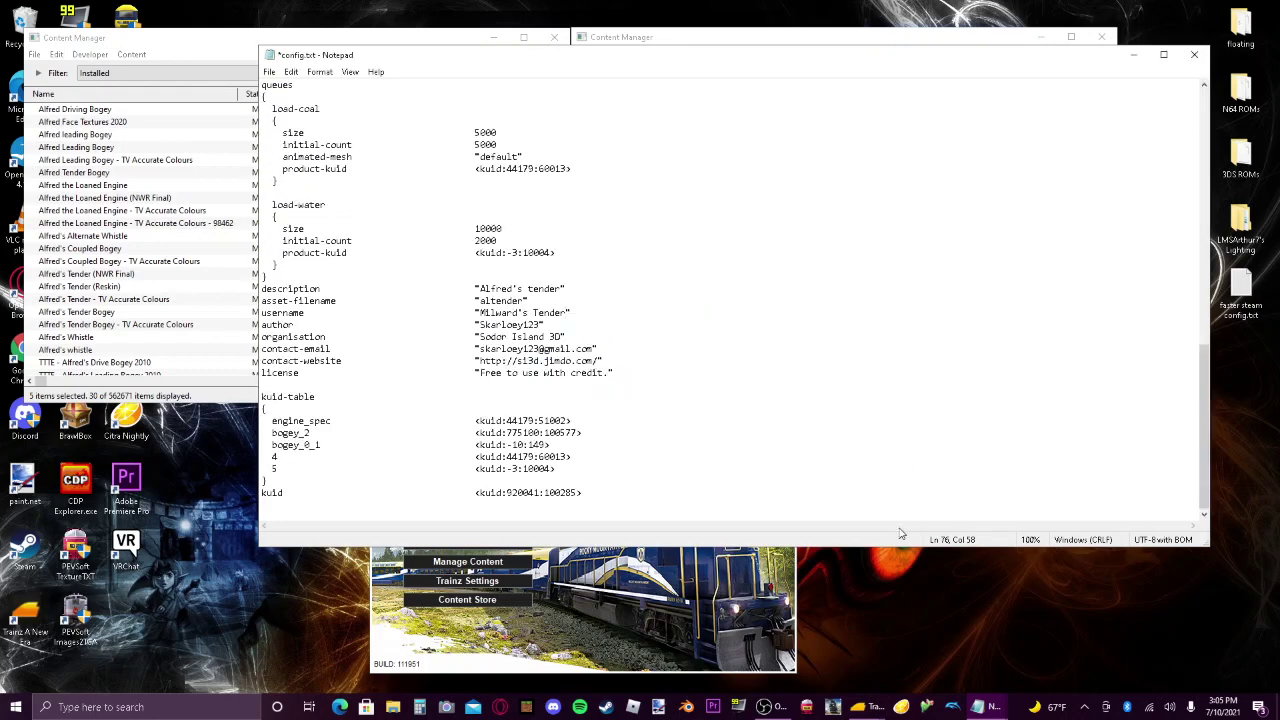
List the open-for-edit Alfred Leading Bogey clone in its own Content Manager window, copy its KUID and close that window.
left_click(977, 707)
left_click(1048, 649)
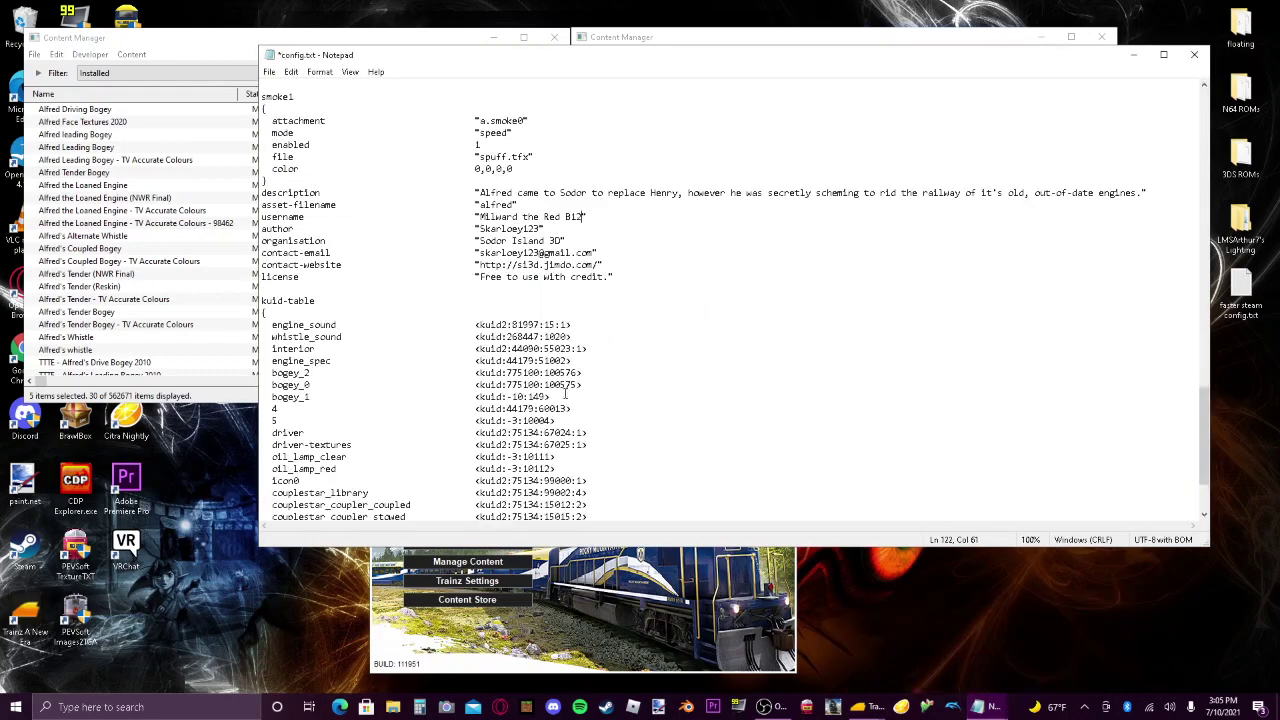
scroll(565, 217, "down", 2)
scroll(600, 190, "up", 1)
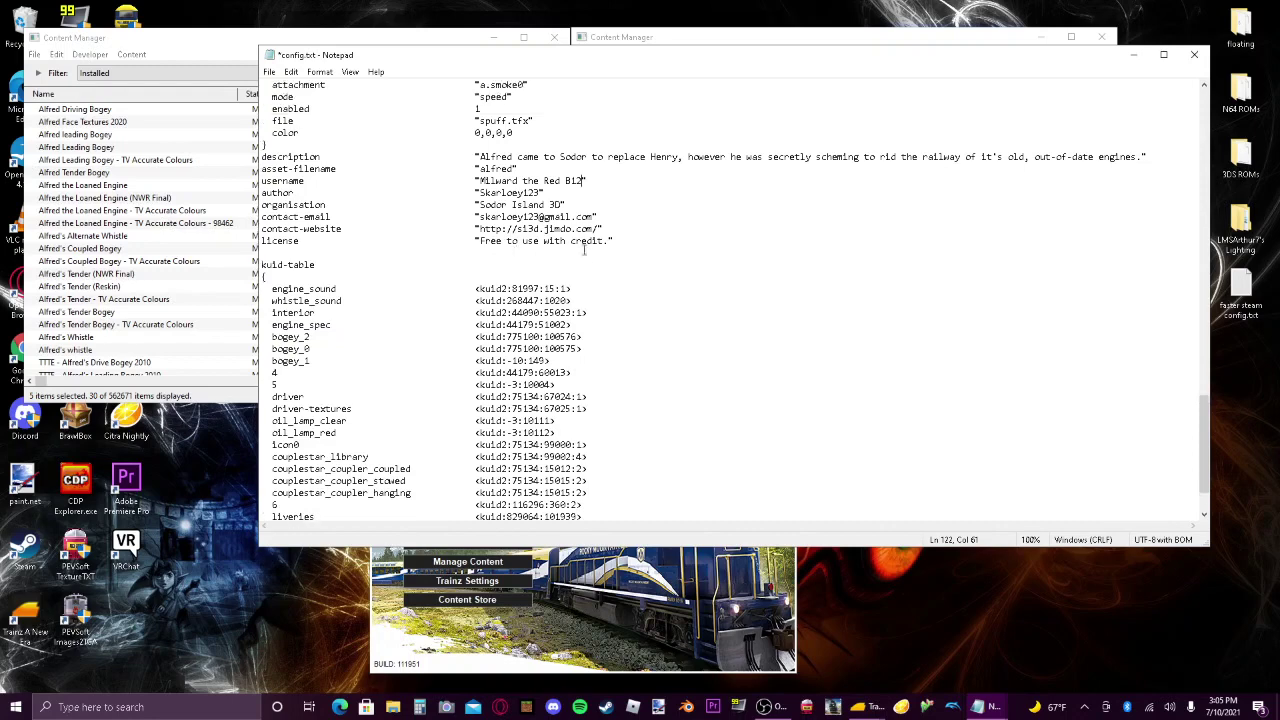
scroll(607, 183, "down", 1)
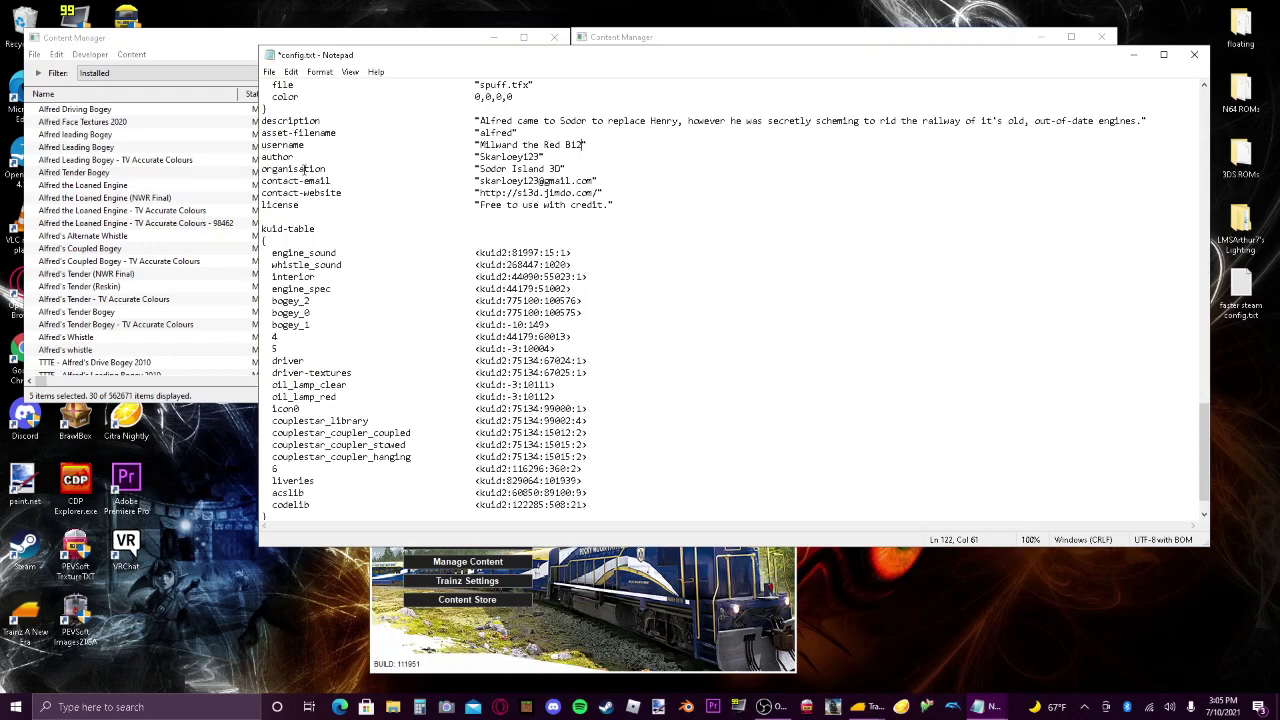
left_click(147, 46)
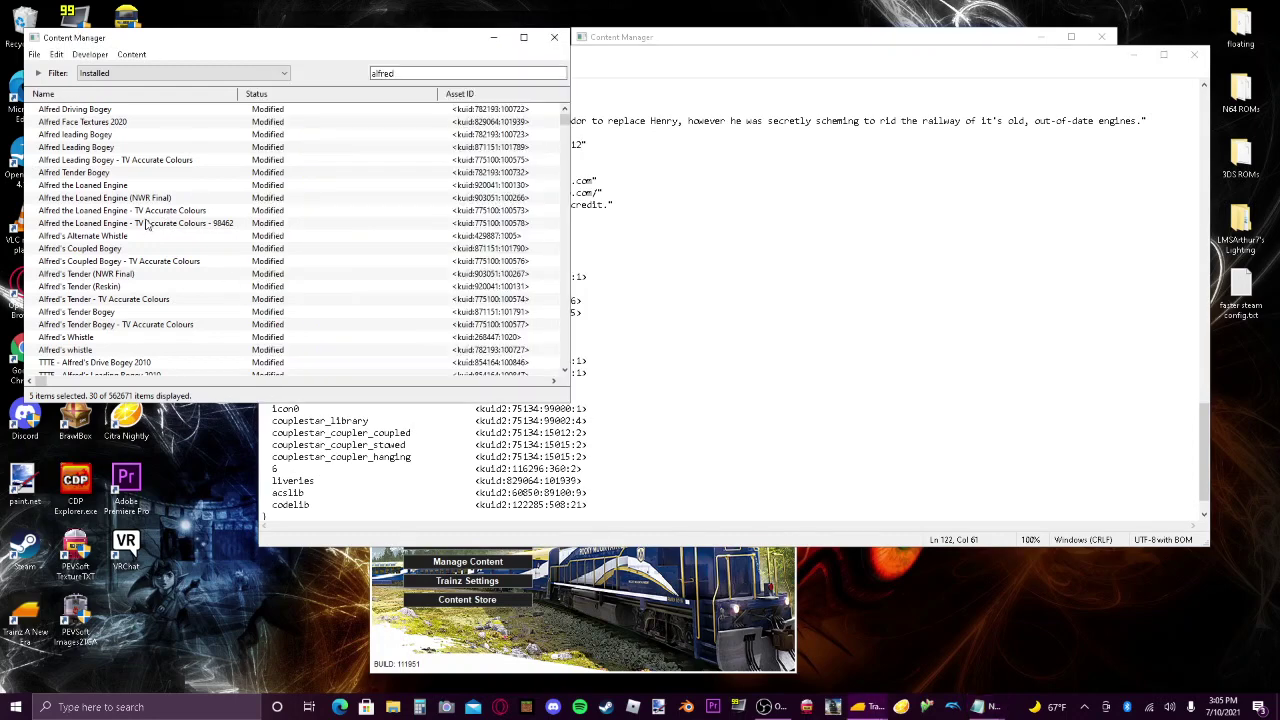
scroll(146, 220, "down", 3)
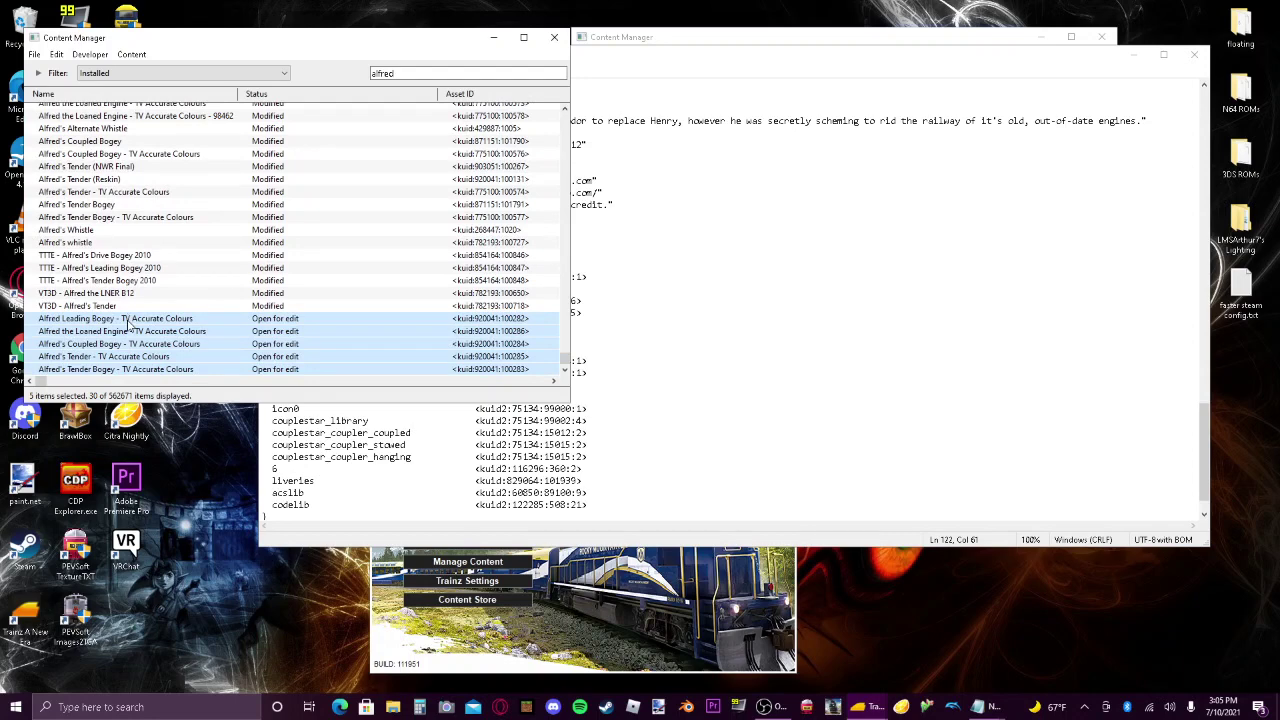
right_click(128, 318)
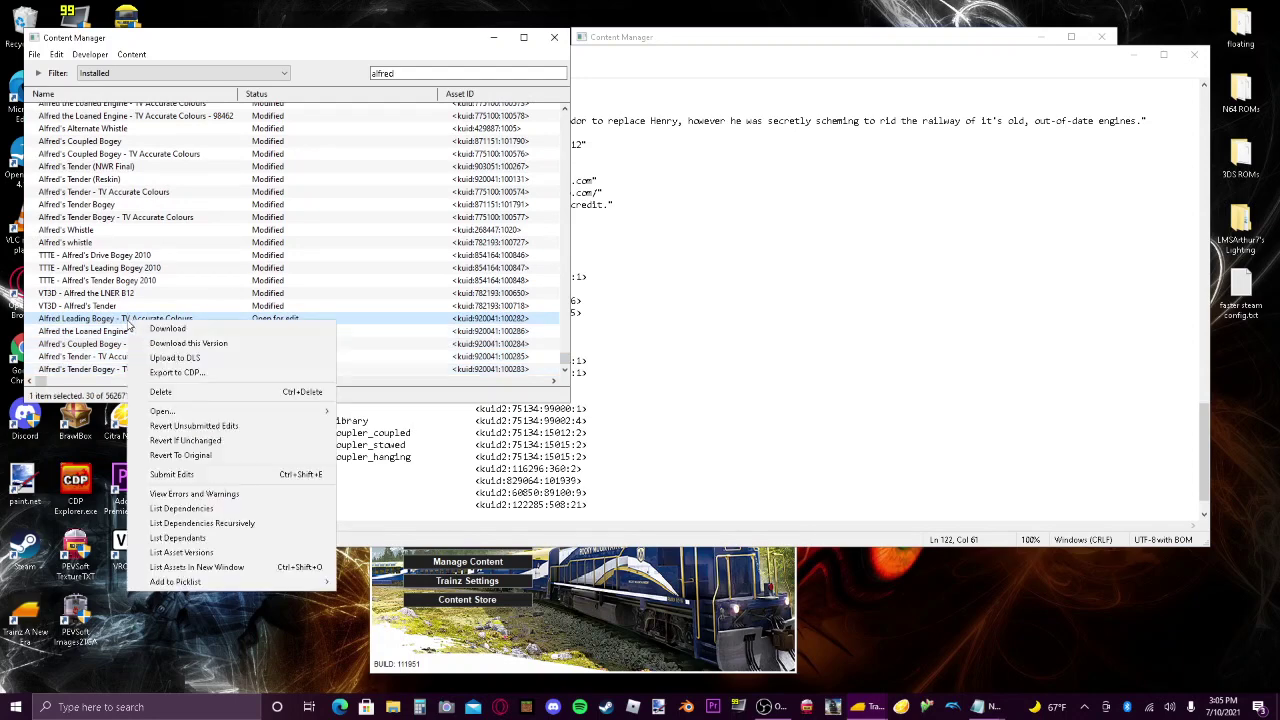
left_click(201, 567)
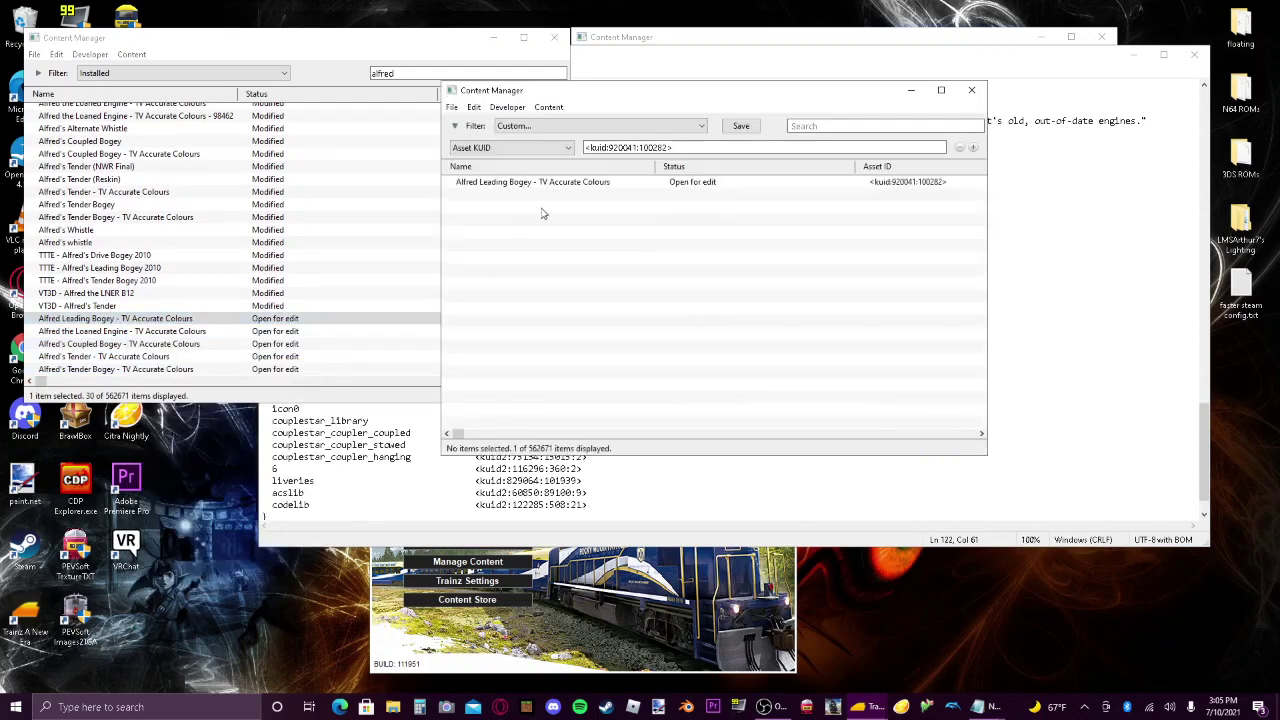
triple_click(633, 148)
key("ctrl+c")
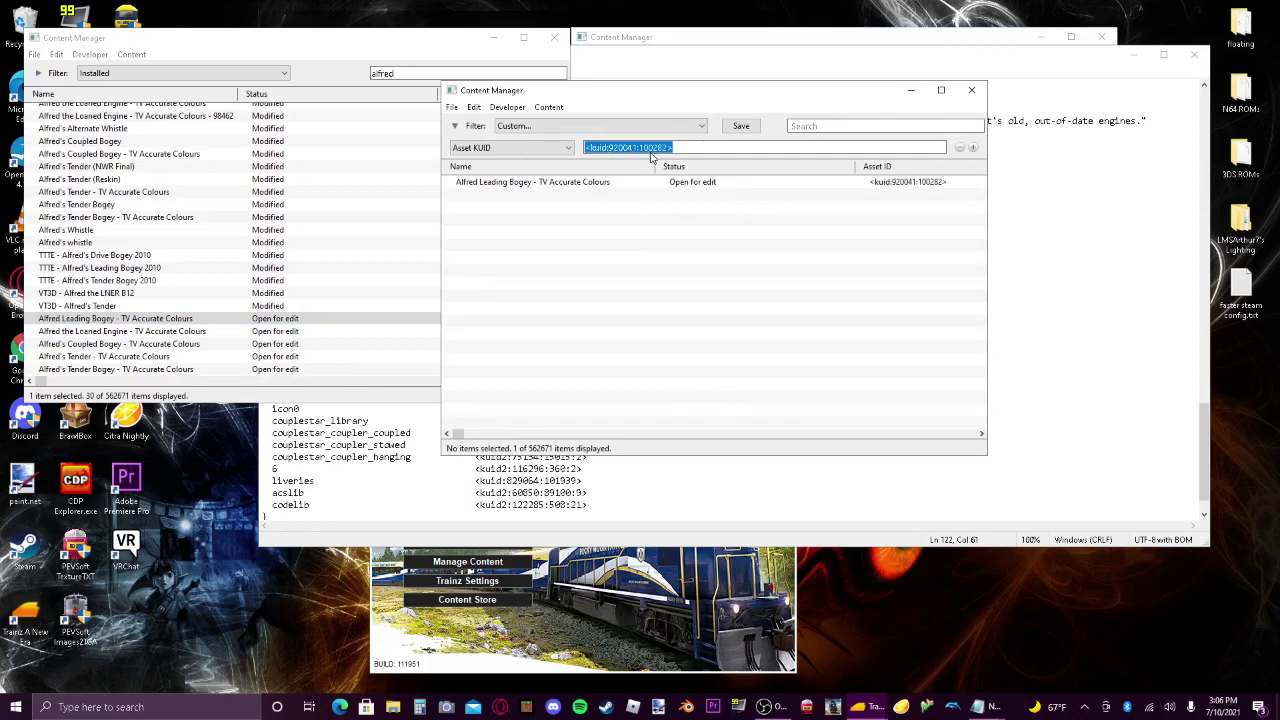
left_click(971, 91)
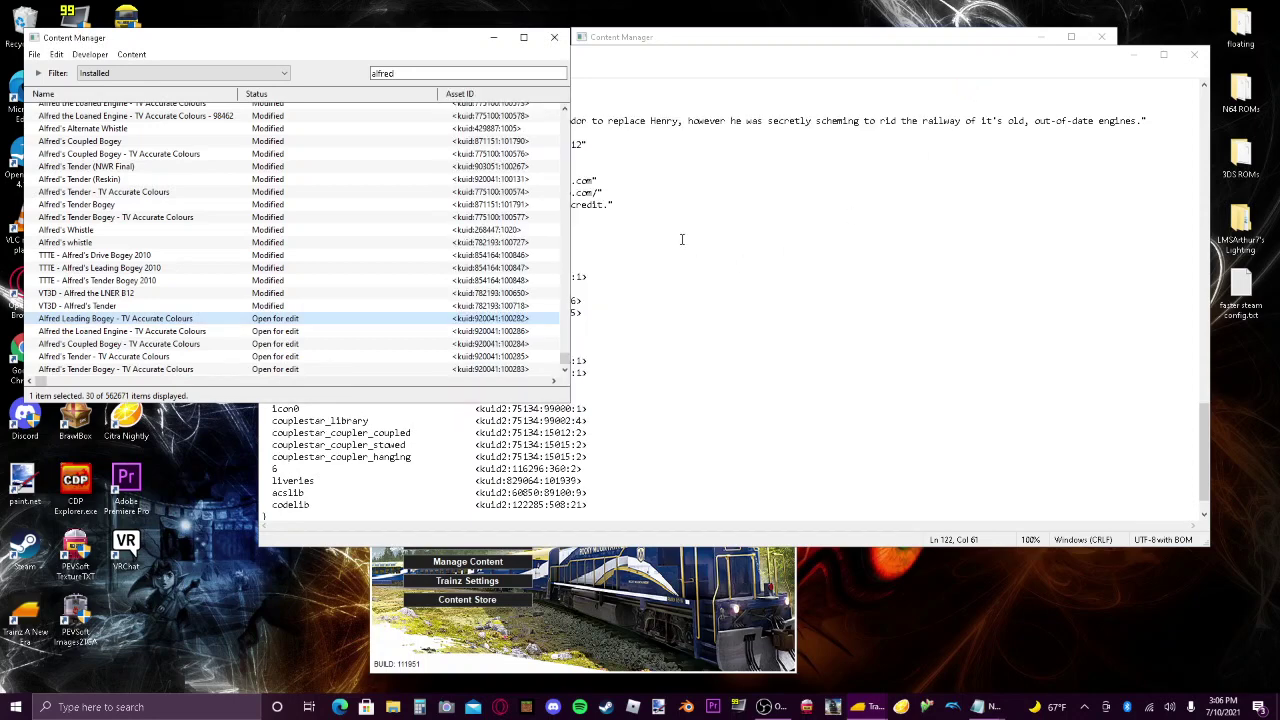
Compare the bogey KUIDs at the start of the engine's config file with the Asset IDs of the original Alfred bogeys.
left_click(744, 375)
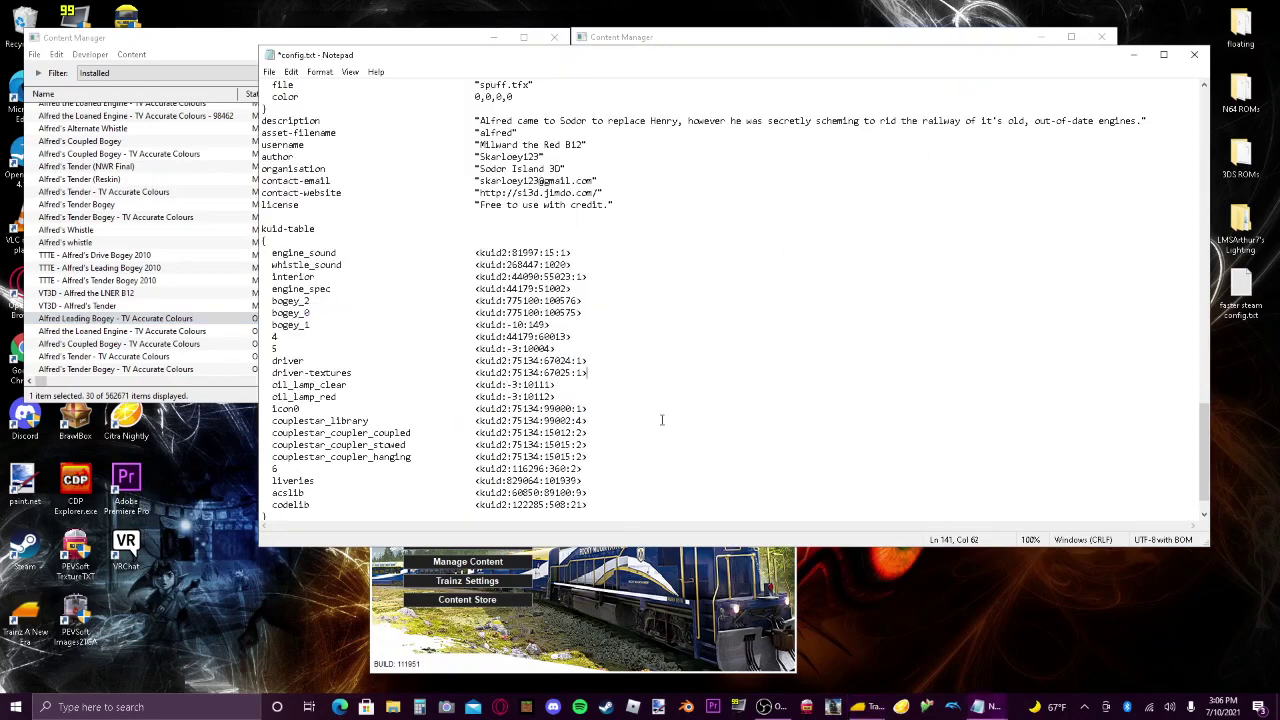
scroll(583, 397, "up", 20)
scroll(583, 397, "up", 8)
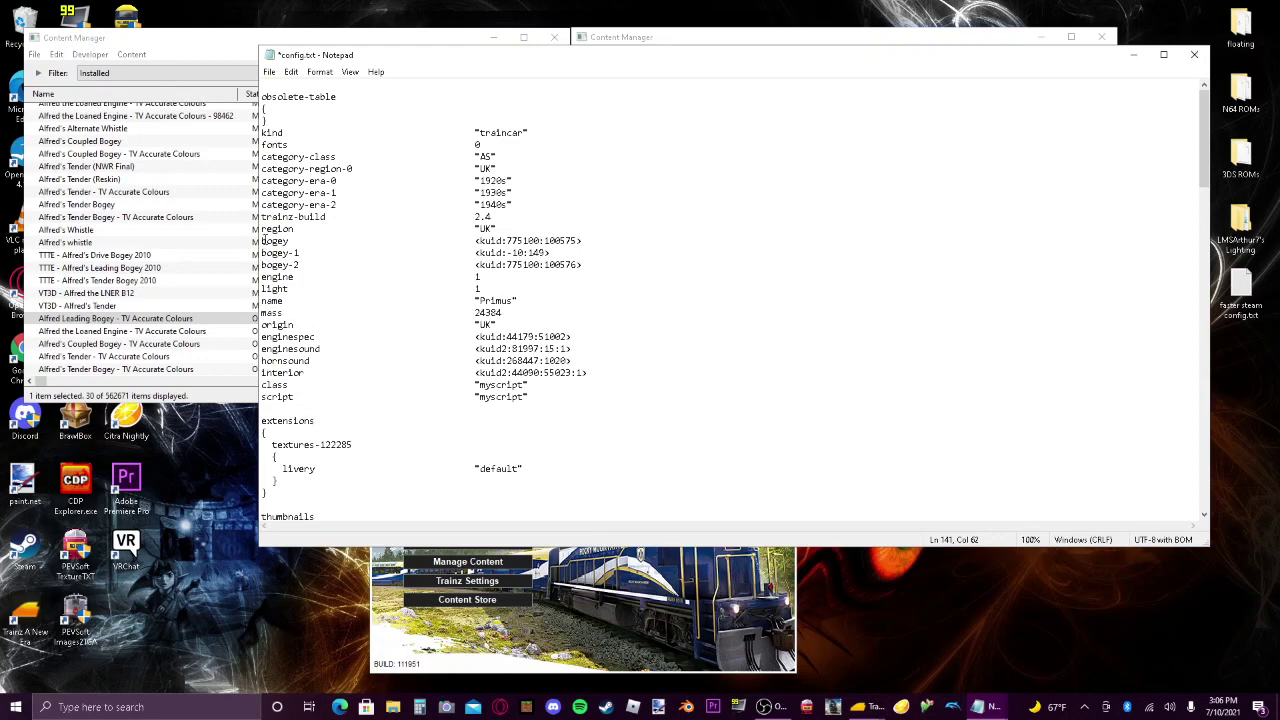
left_click_drag(263, 240, 263, 264)
left_click(341, 253)
left_click_drag(545, 240, 578, 239)
left_click(545, 240)
left_click(206, 41)
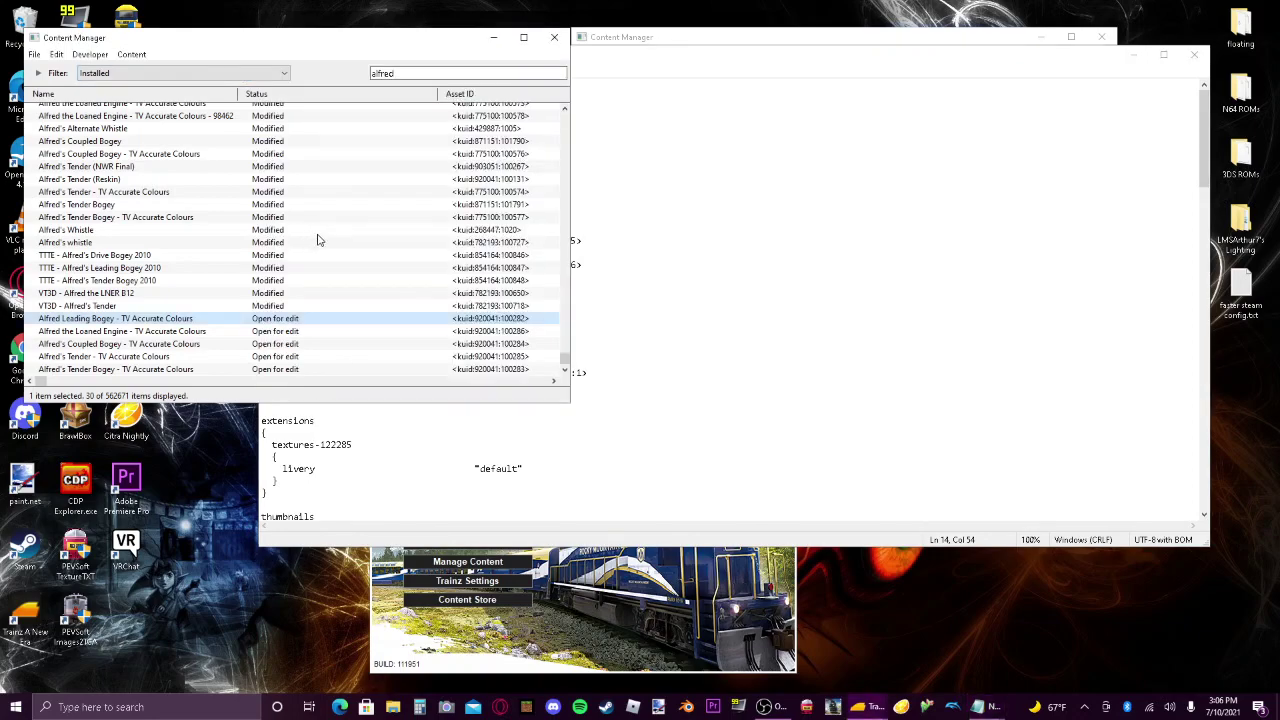
scroll(468, 220, "up", 1)
scroll(468, 220, "up", 2)
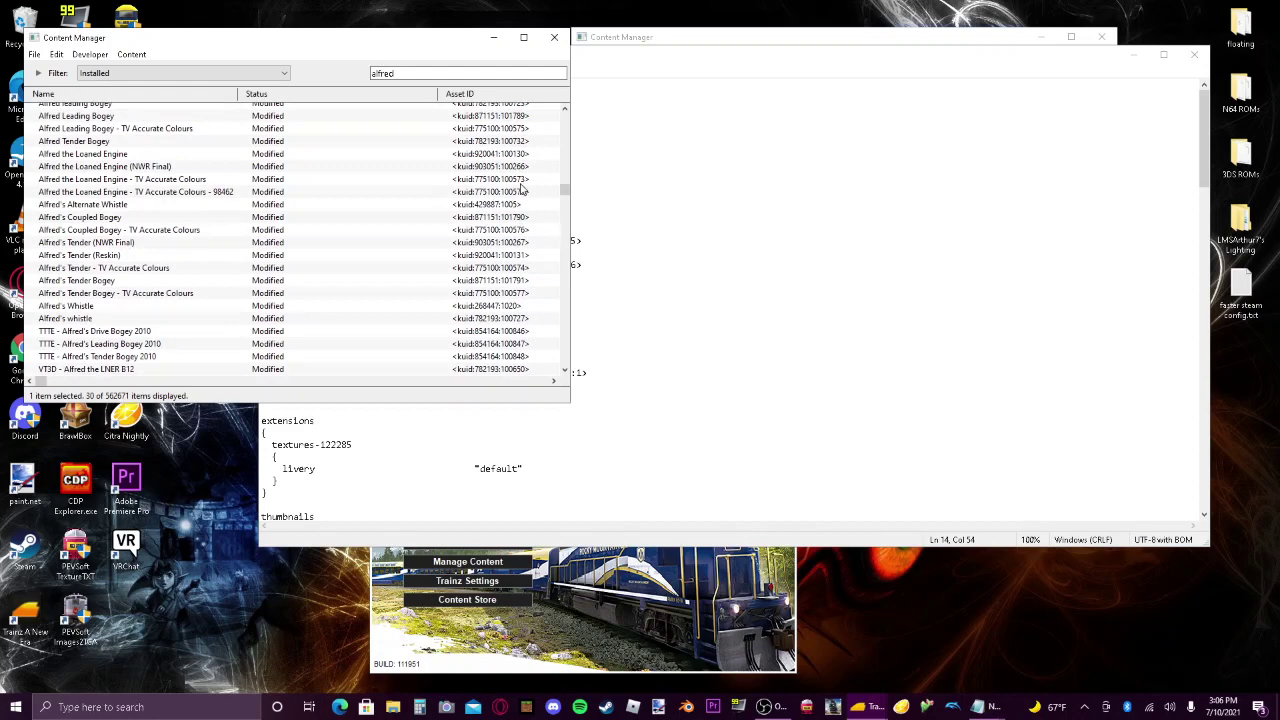
scroll(520, 188, "up", 1)
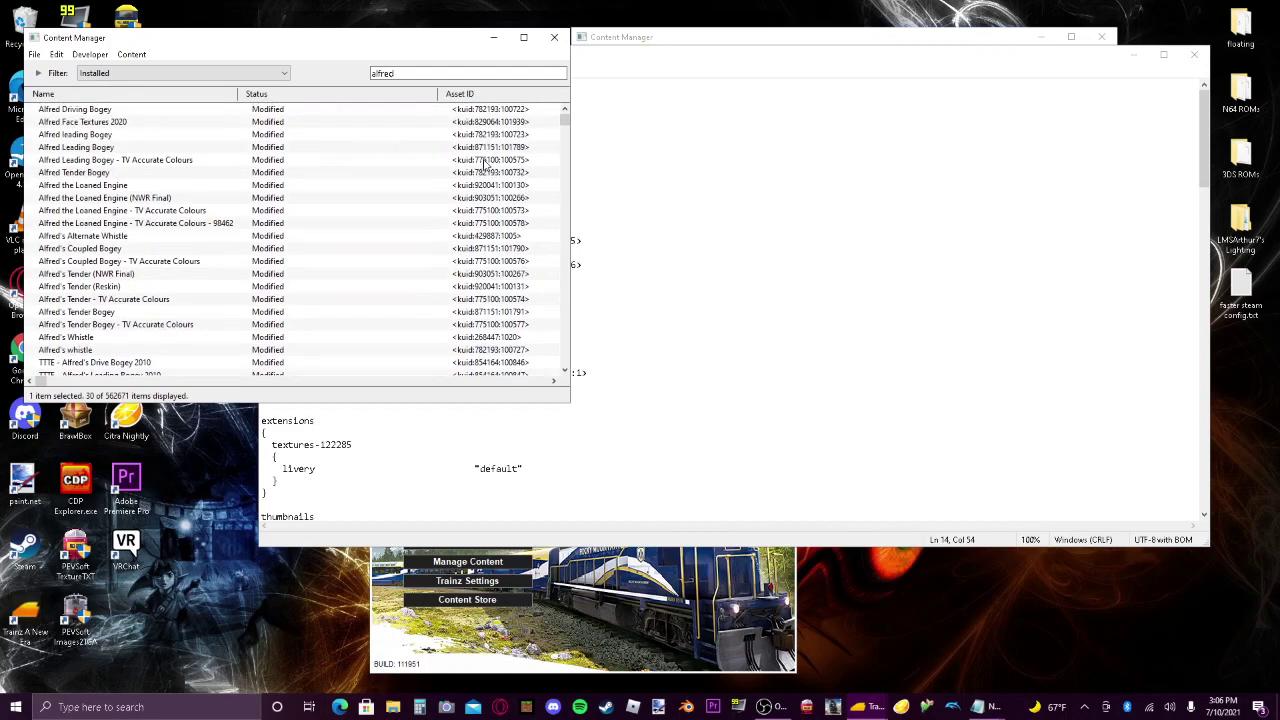
Replace the bogey KUID near the start of the engine's config file with the copied <kuid:920041:100282>.
left_click(585, 217)
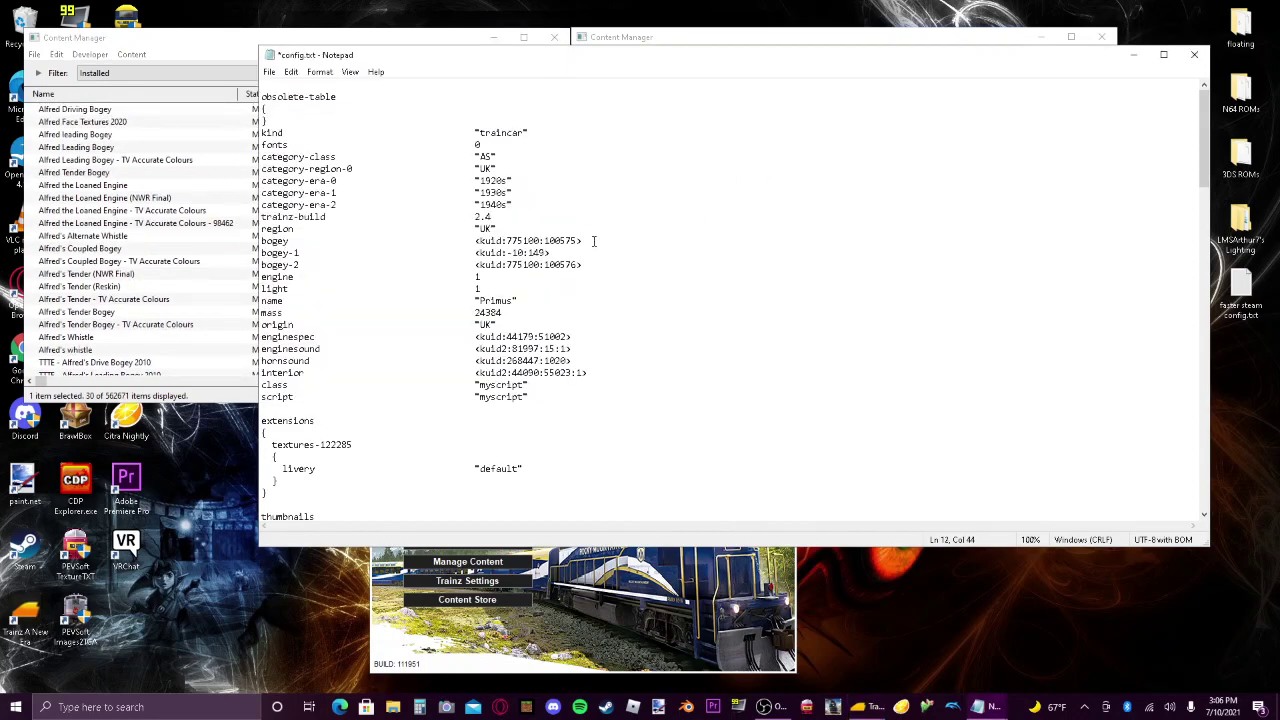
left_click_drag(594, 241, 476, 239)
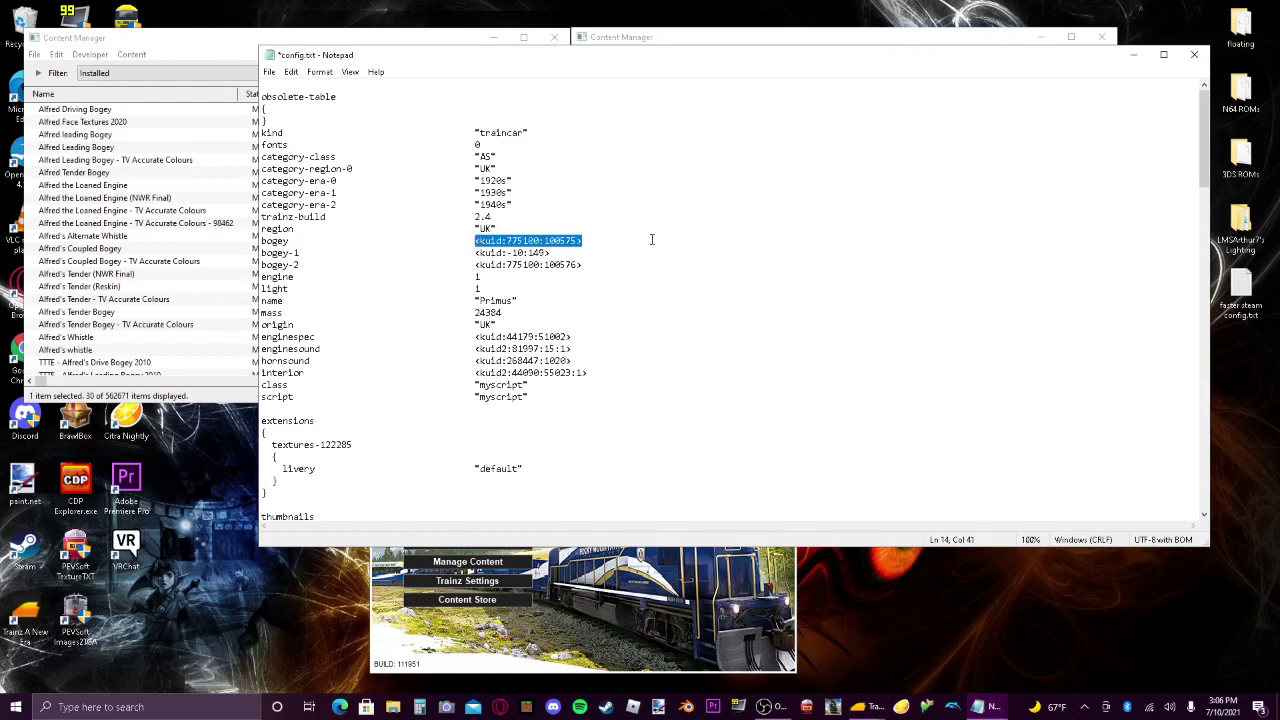
key("ctrl+v")
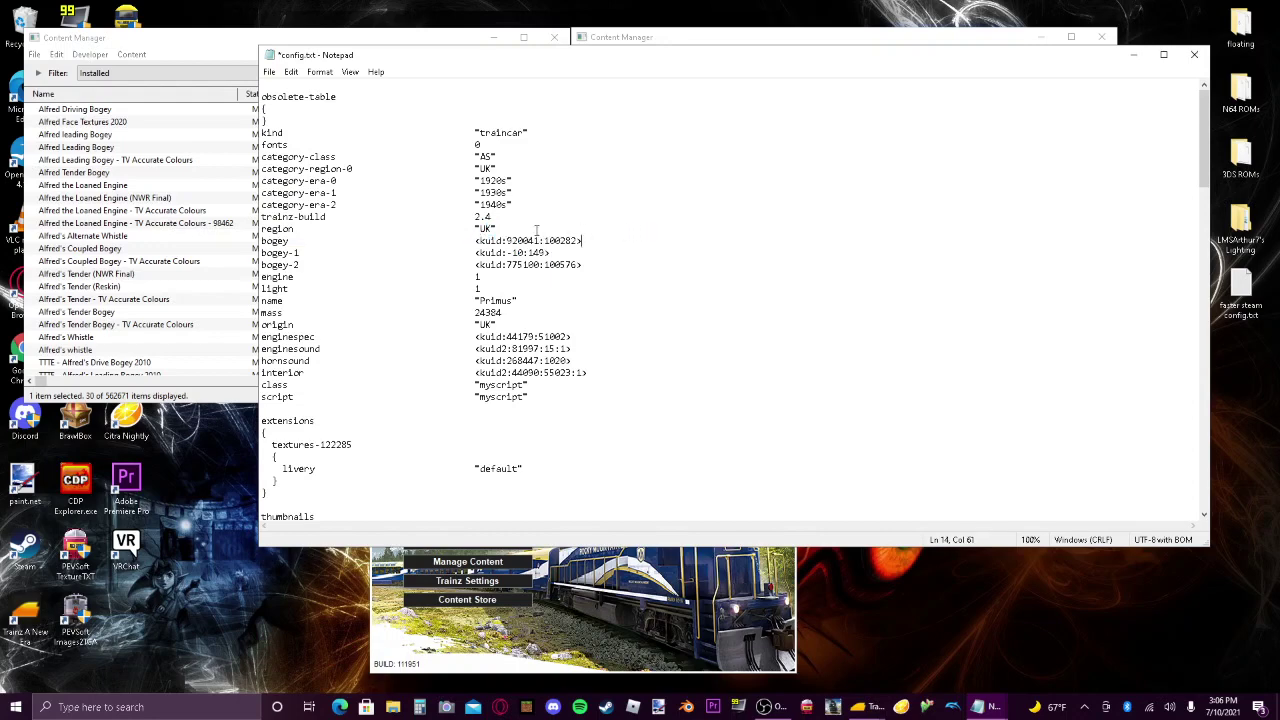
left_click_drag(476, 240, 582, 241)
left_click(575, 246)
Set bogey_0 in the kuid-table of the engine's config file to <kuid:920041:100282>.
left_click_drag(1195, 178, 1200, 470)
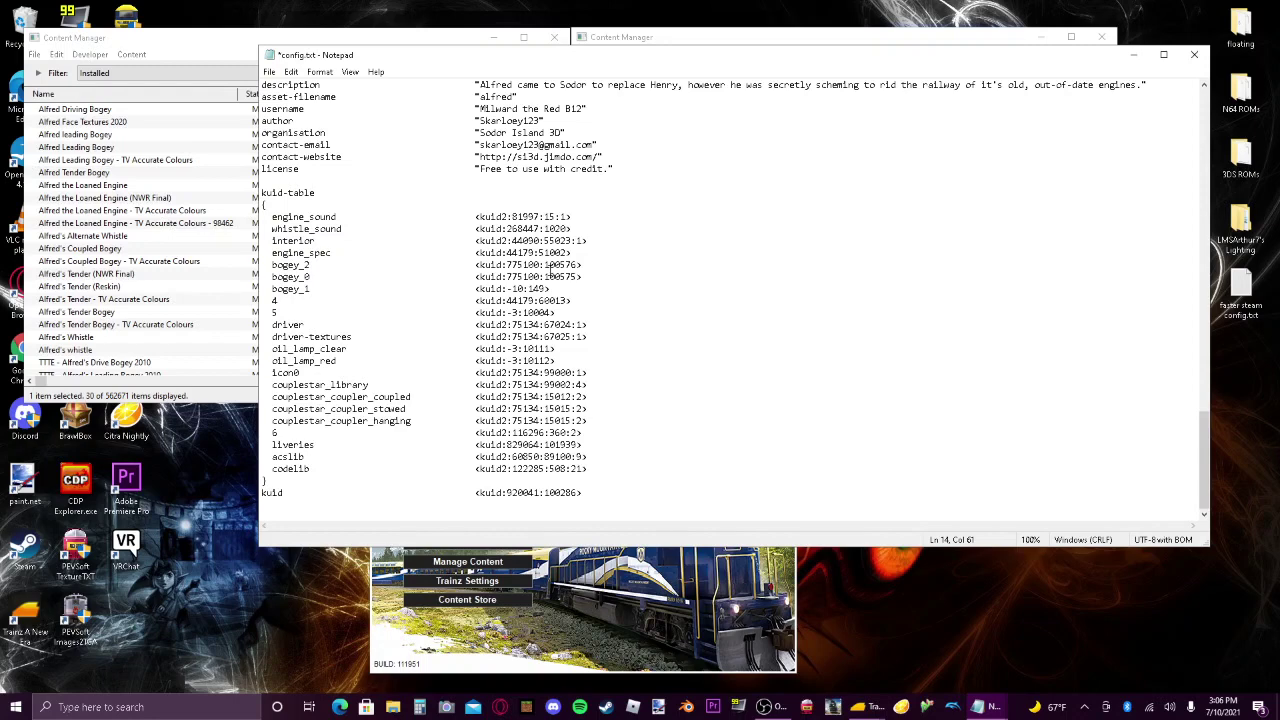
left_click_drag(582, 277, 476, 279)
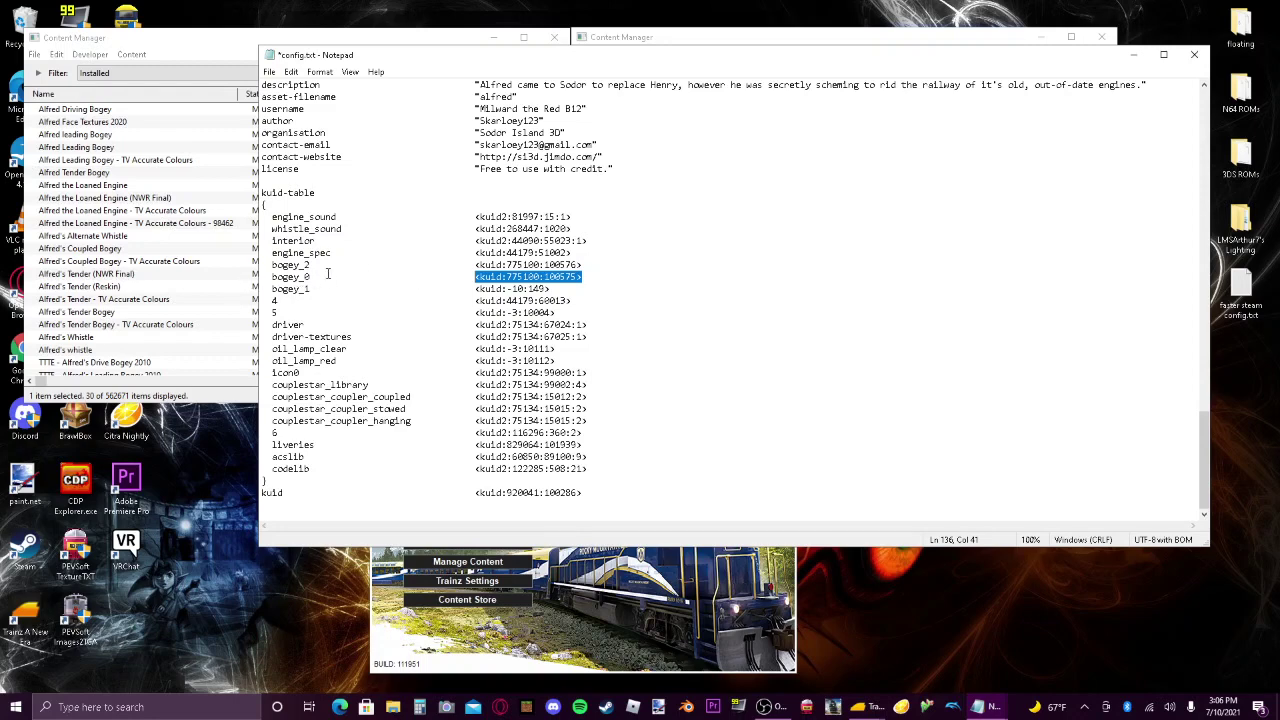
type("<kuid2:920041:100282>")
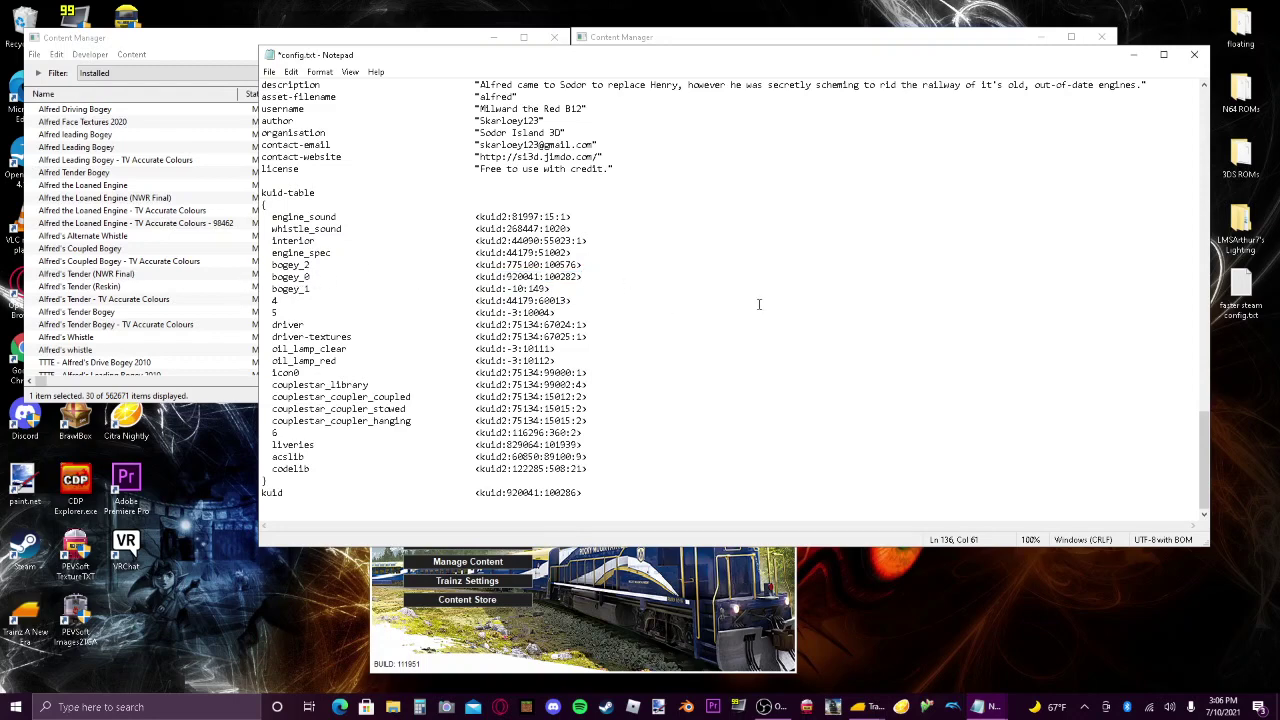
Copy the KUID of the open-for-edit Alfred's Coupled Bogey clone from its own window and return to the engine's config file.
scroll(128, 232, "down", 3)
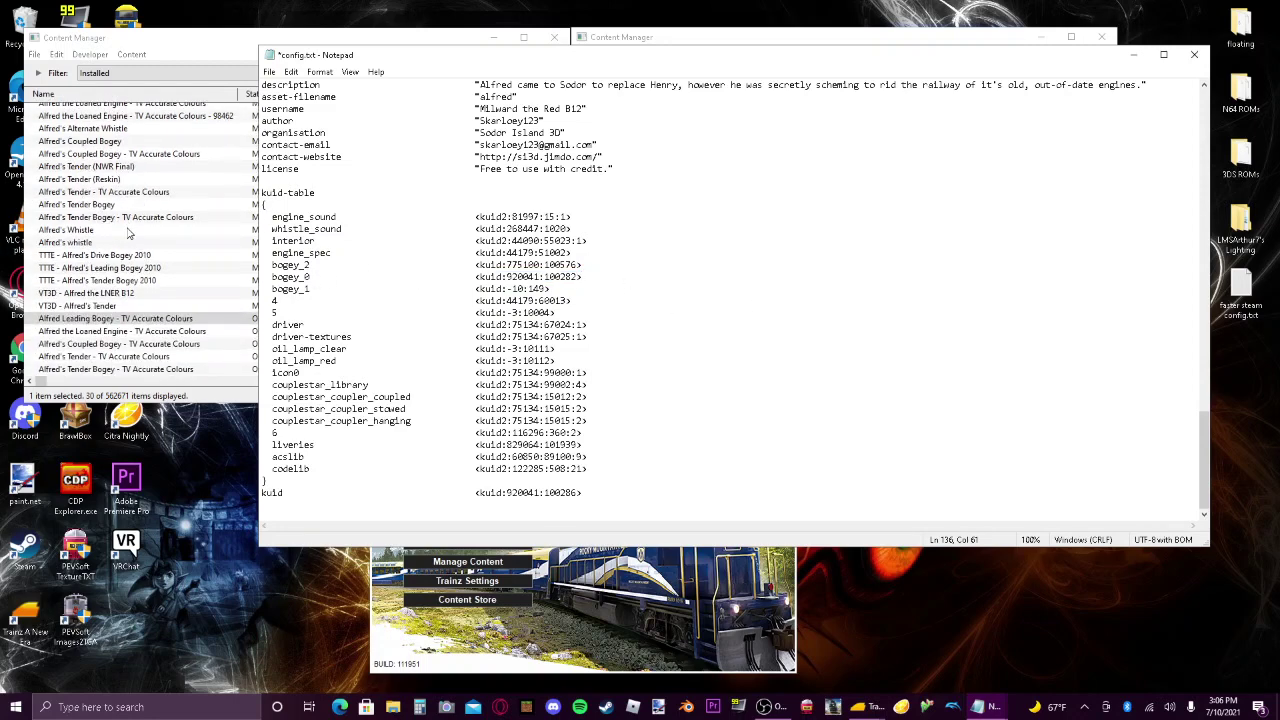
right_click(101, 349)
left_click(183, 593)
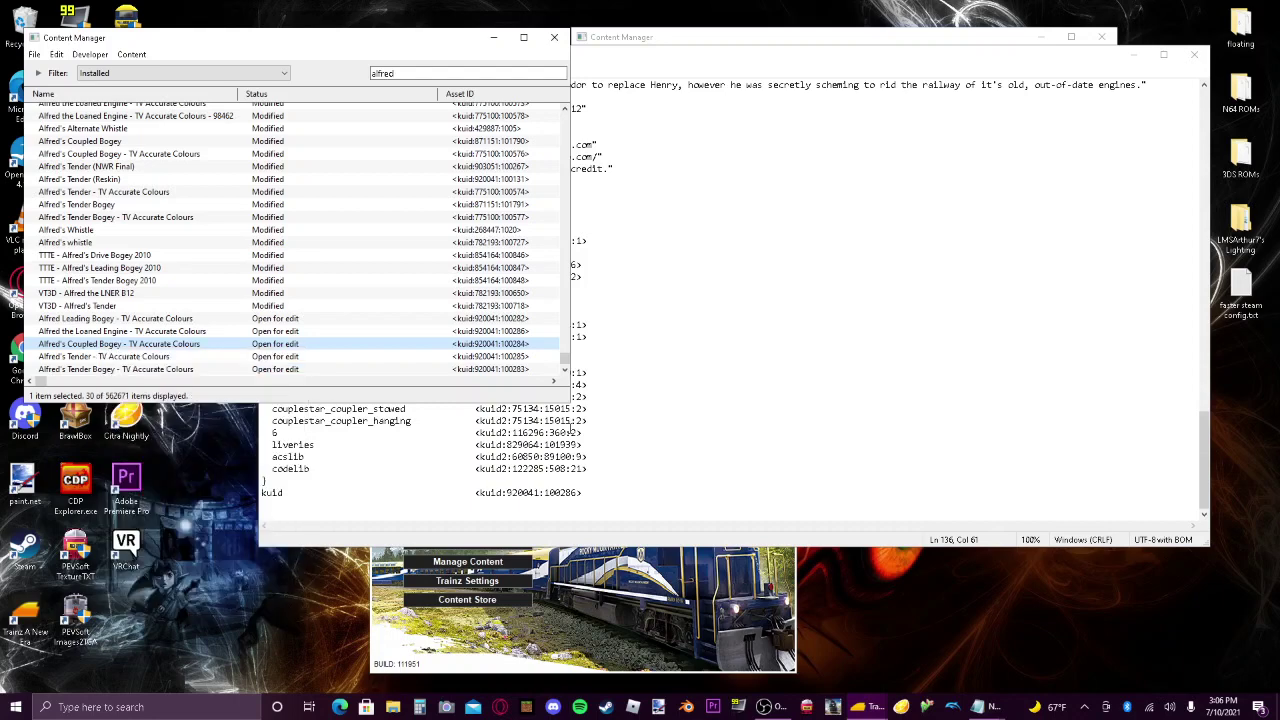
triple_click(628, 148)
key("ctrl+c")
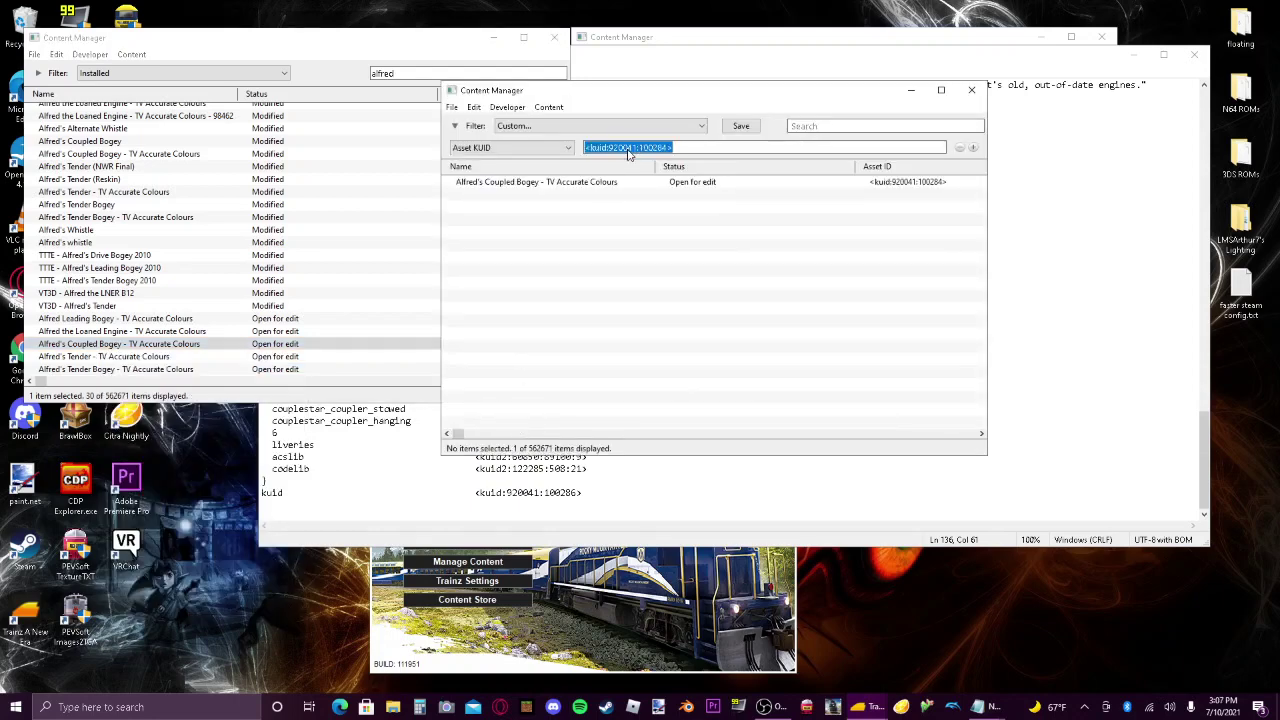
left_click(971, 90)
left_click(705, 331)
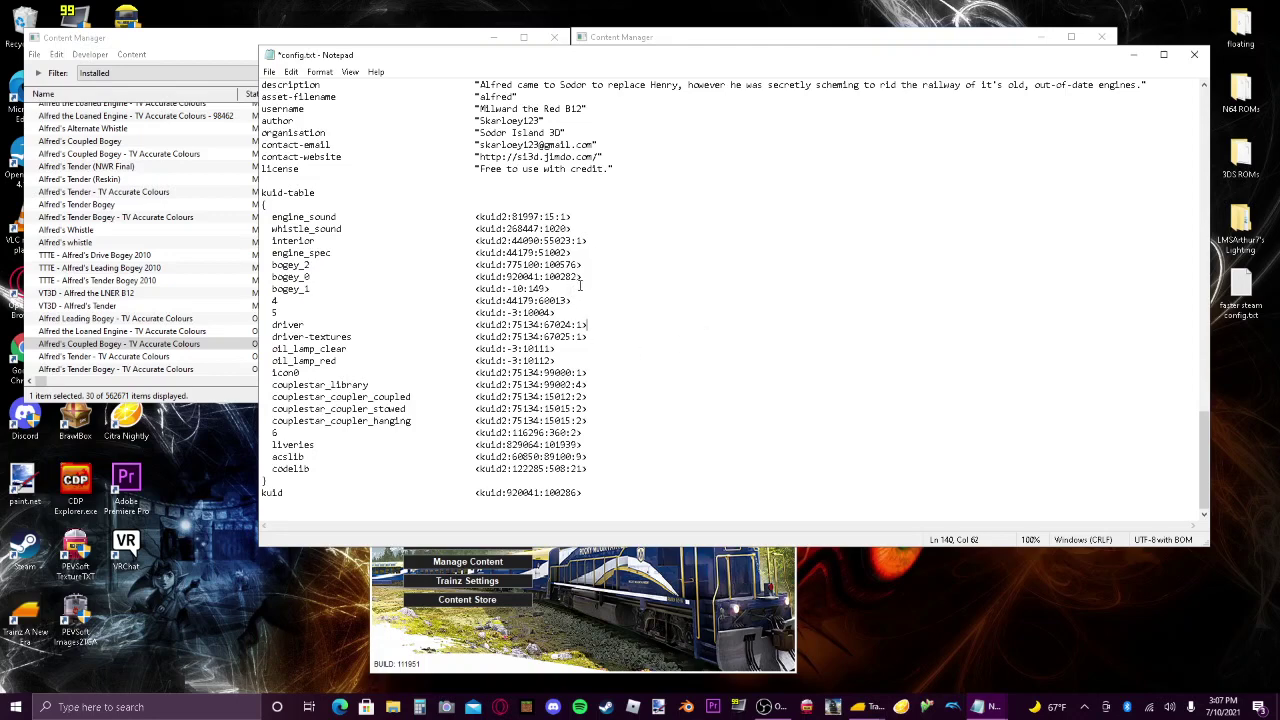
Set bogey_2 in the kuid-table and bogey-2 near the start of the engine's config file to <kuid:920041:100284>, saving and closing the file.
left_click_drag(582, 266, 478, 265)
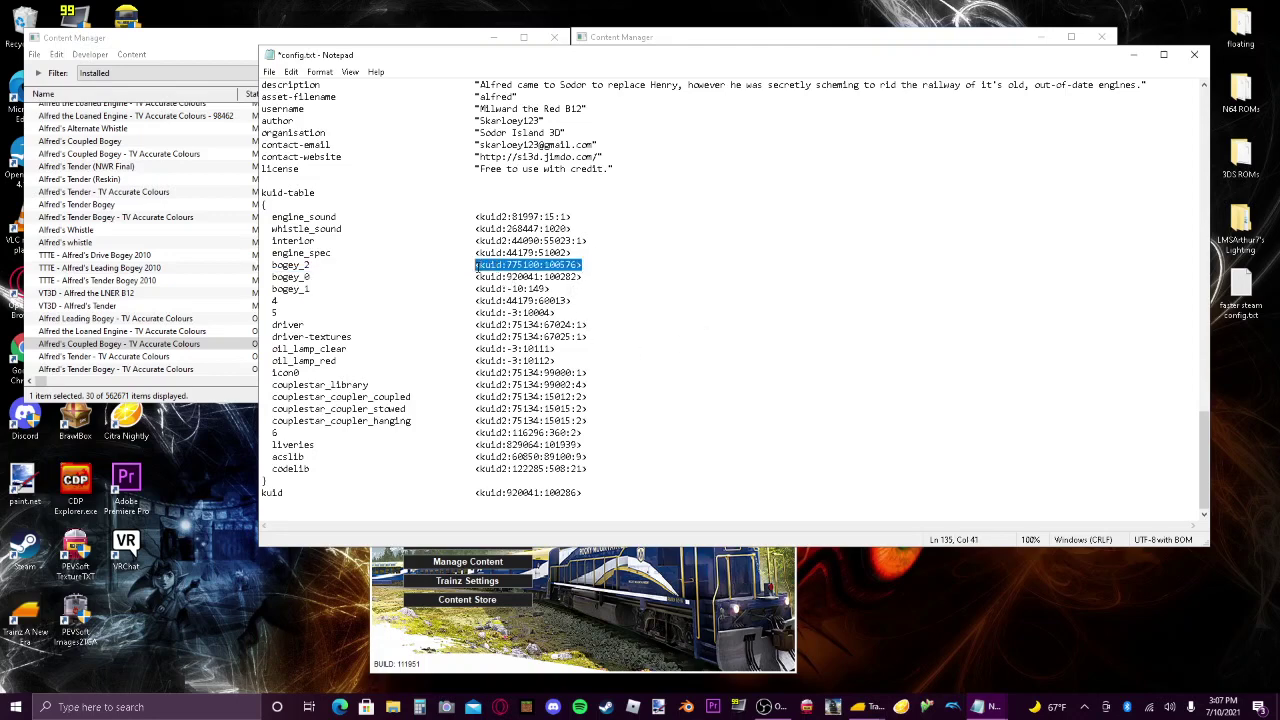
key("ctrl+v")
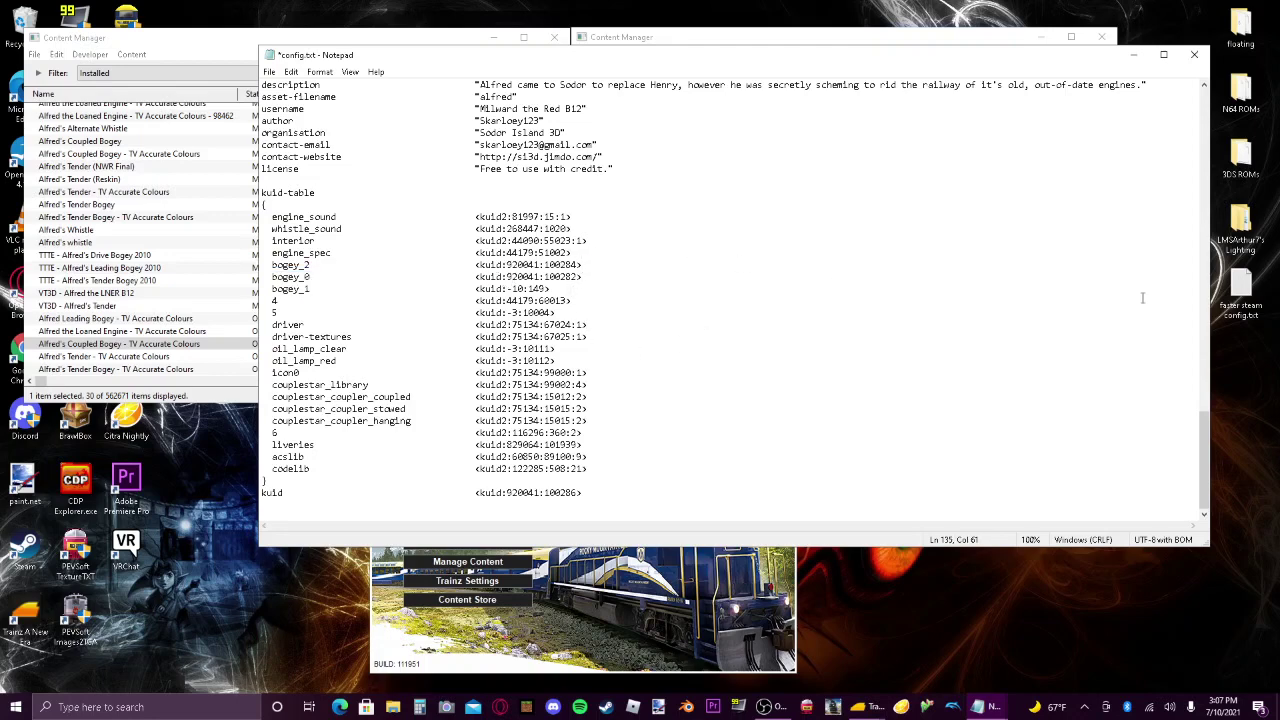
left_click_drag(1200, 429, 1200, 105)
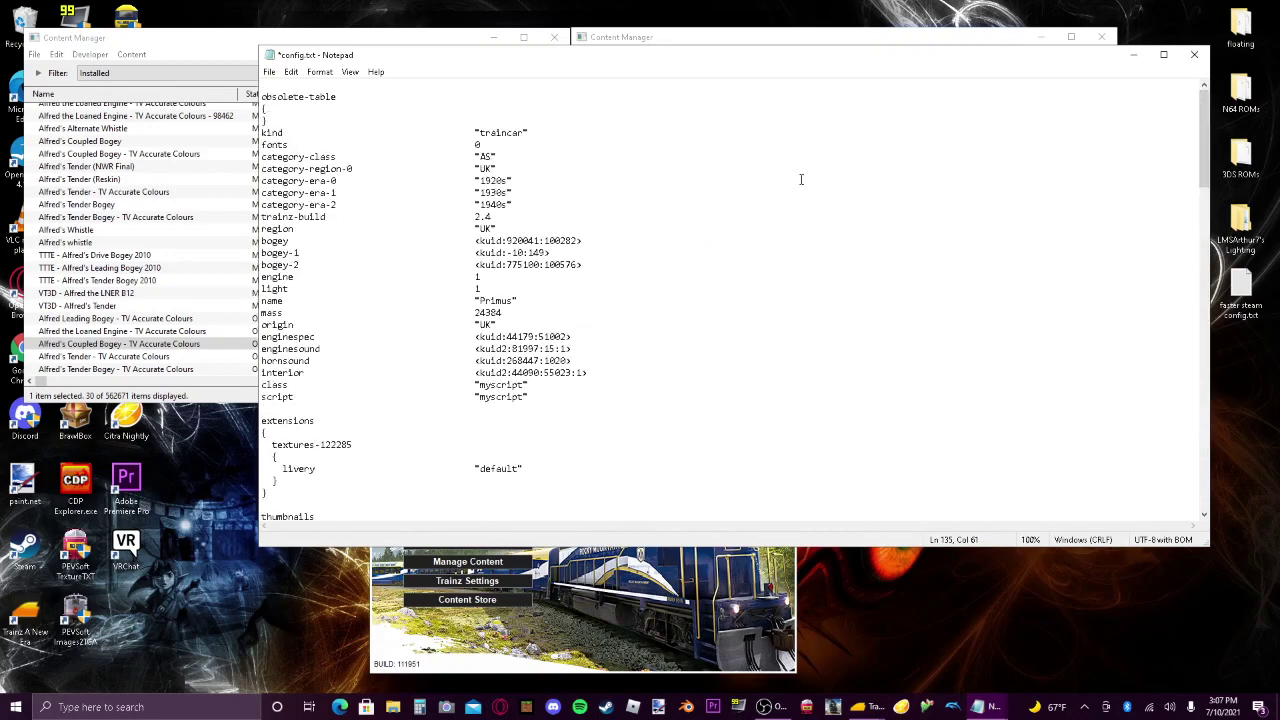
left_click_drag(582, 265, 474, 265)
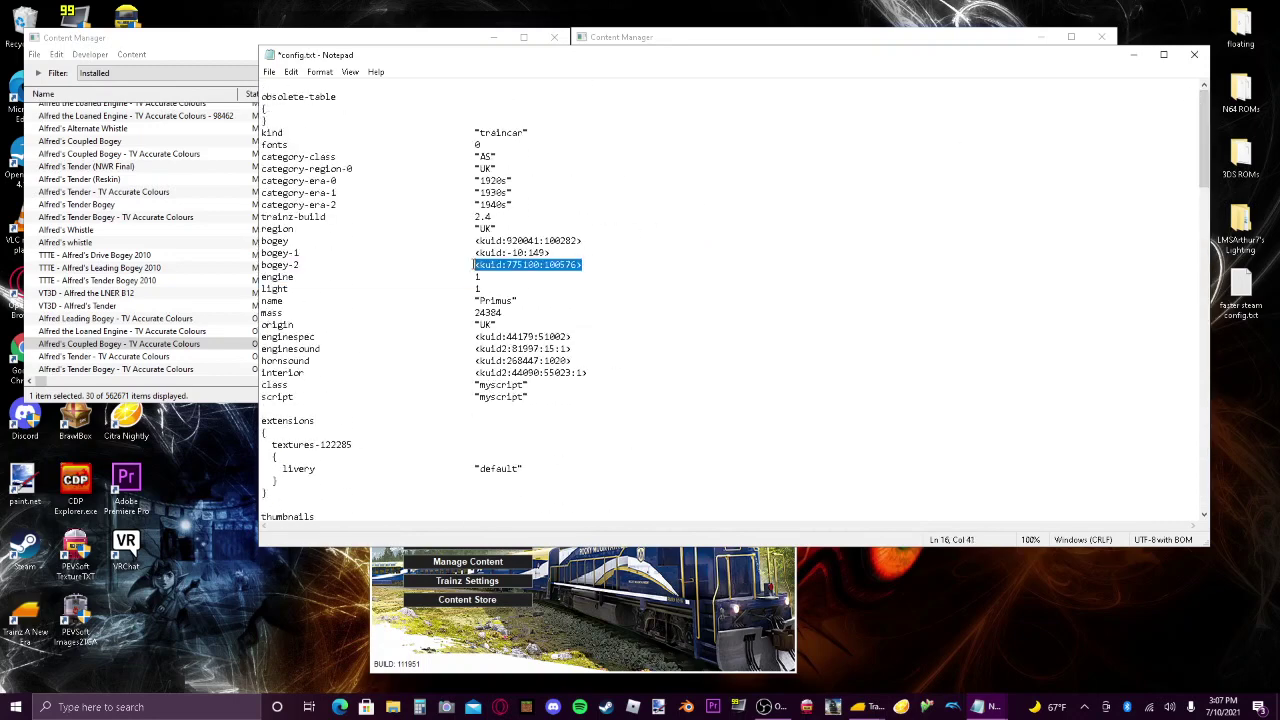
key("ctrl+v")
left_click(1194, 55)
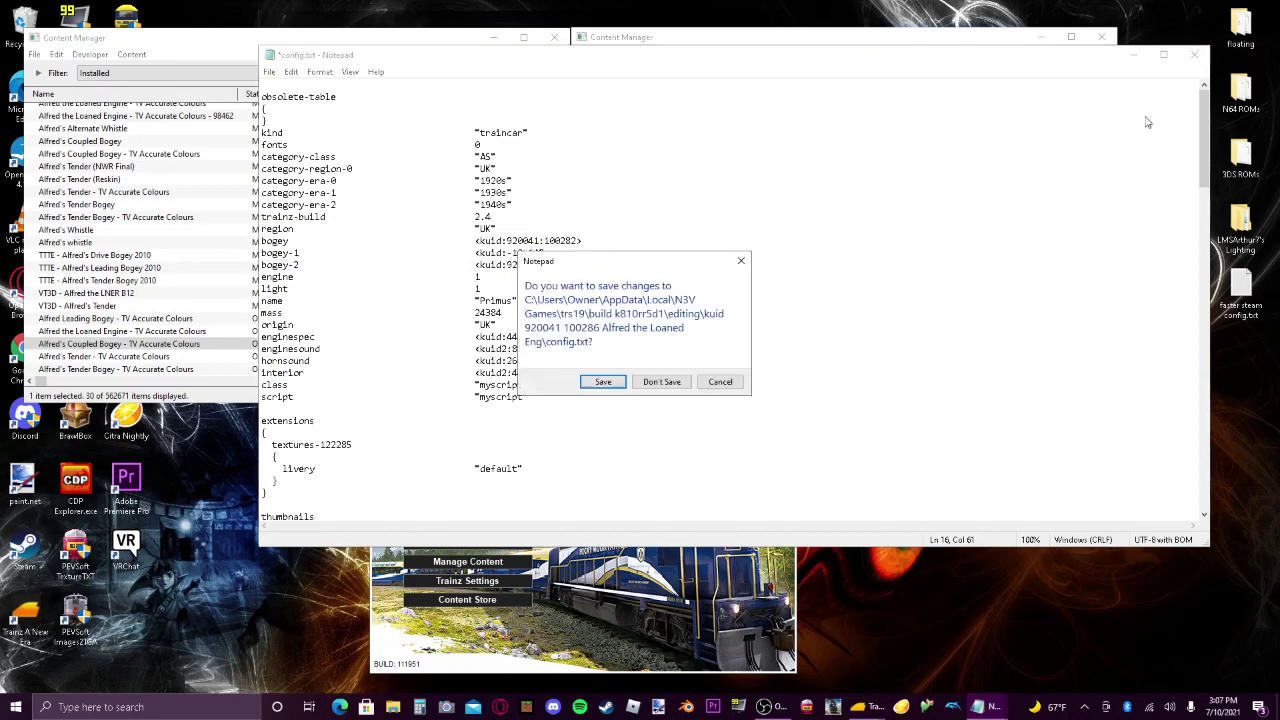
left_click(605, 376)
Check the bogey entry in the tender's config file and copy the KUID of the open-for-edit Alfred's Tender Bogey clone from its own window.
left_click(651, 370)
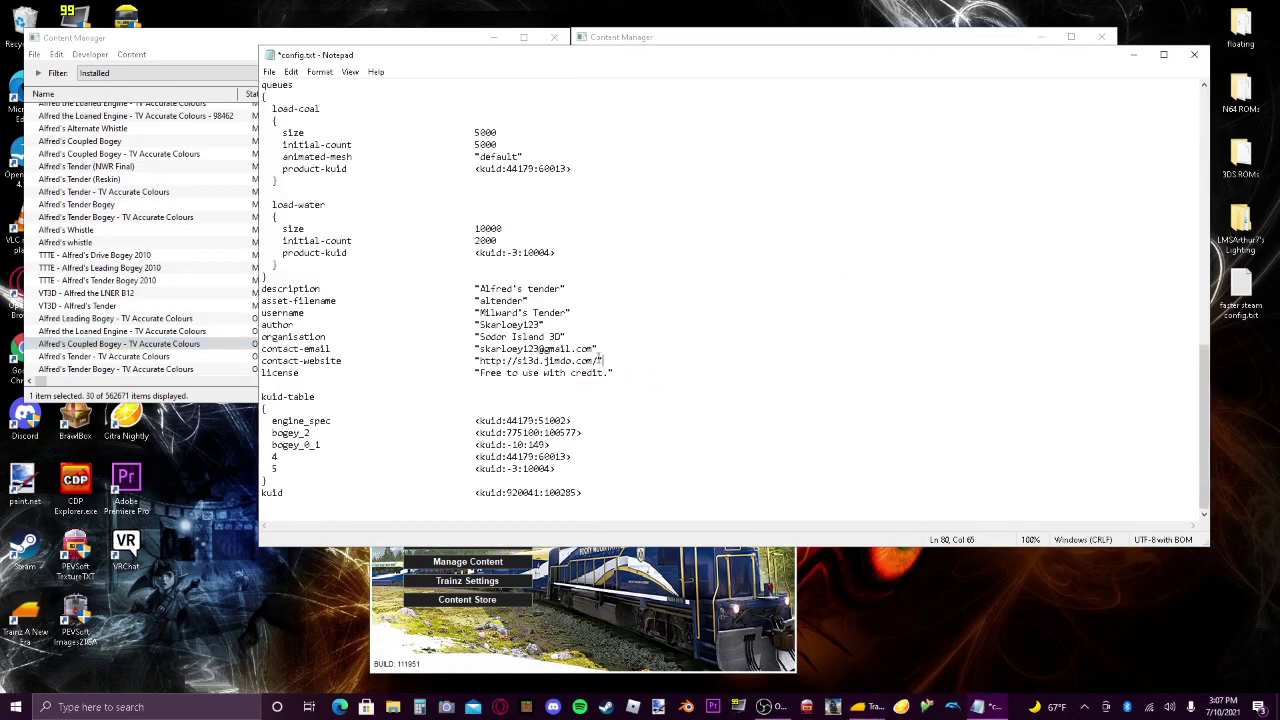
scroll(574, 364, "up", 1)
scroll(569, 368, "down", 1)
left_click_drag(475, 434, 598, 449)
left_click(595, 440)
left_click(158, 284)
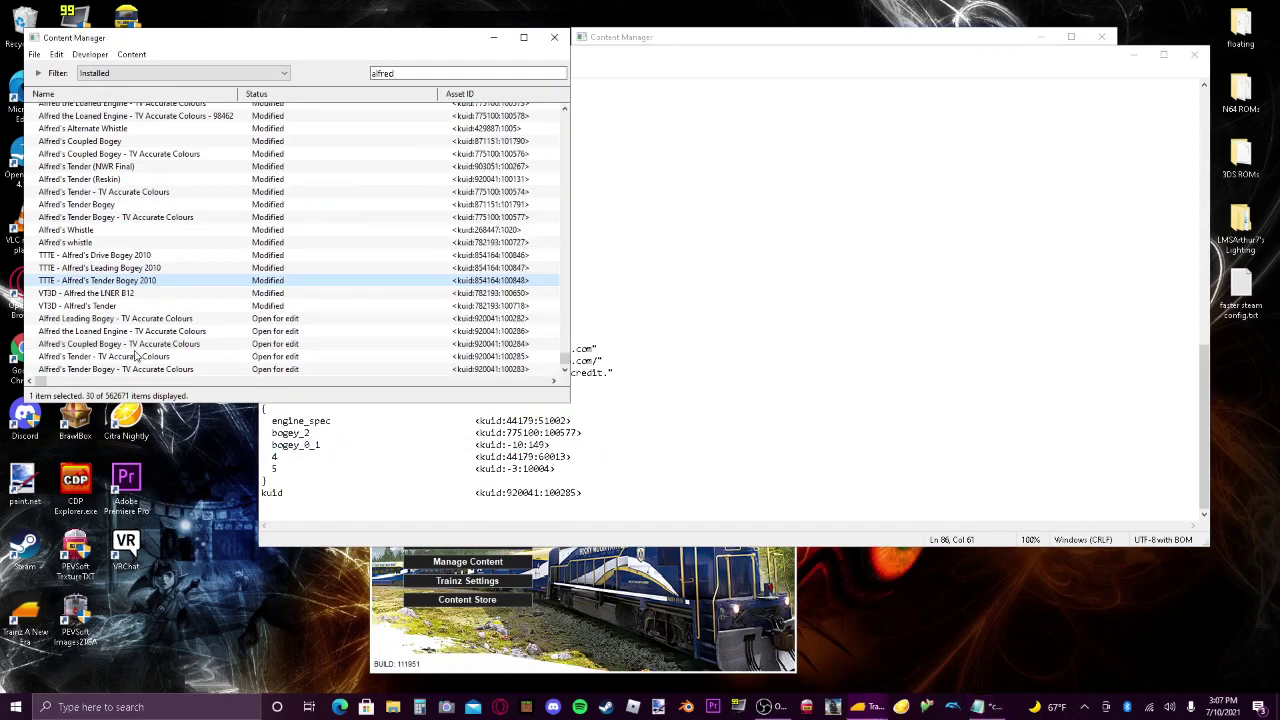
right_click(86, 369)
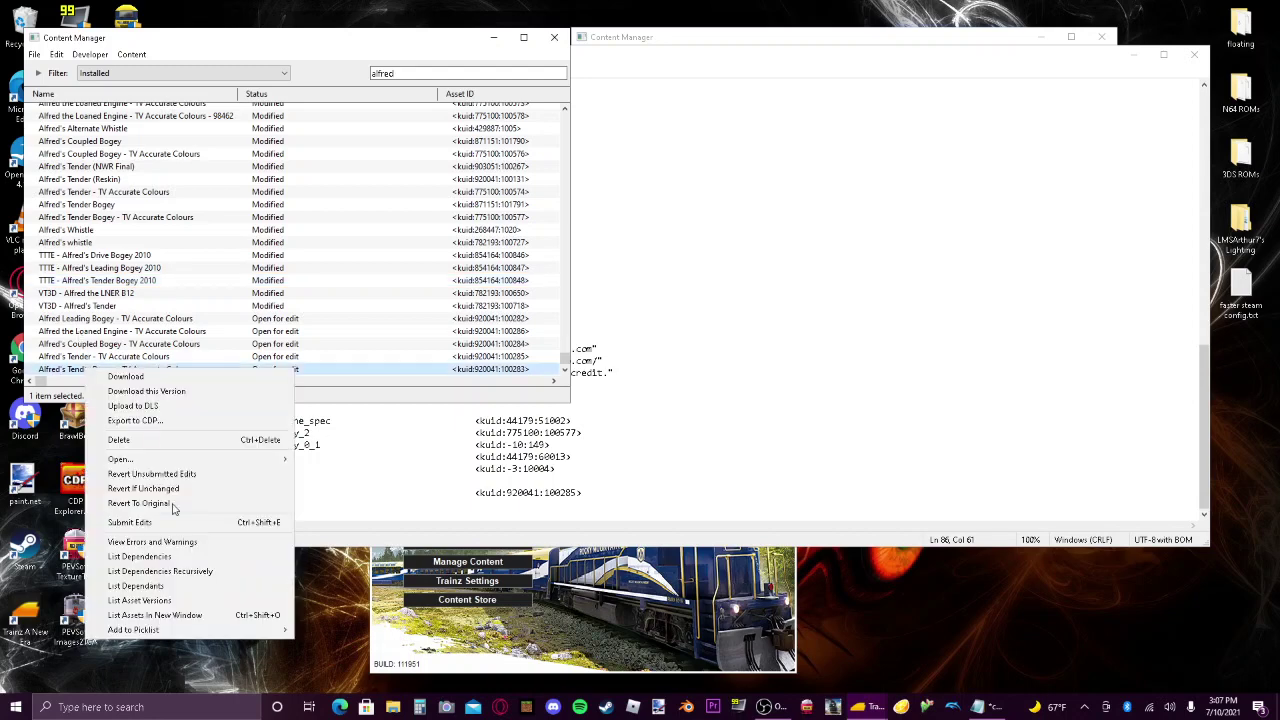
left_click(155, 615)
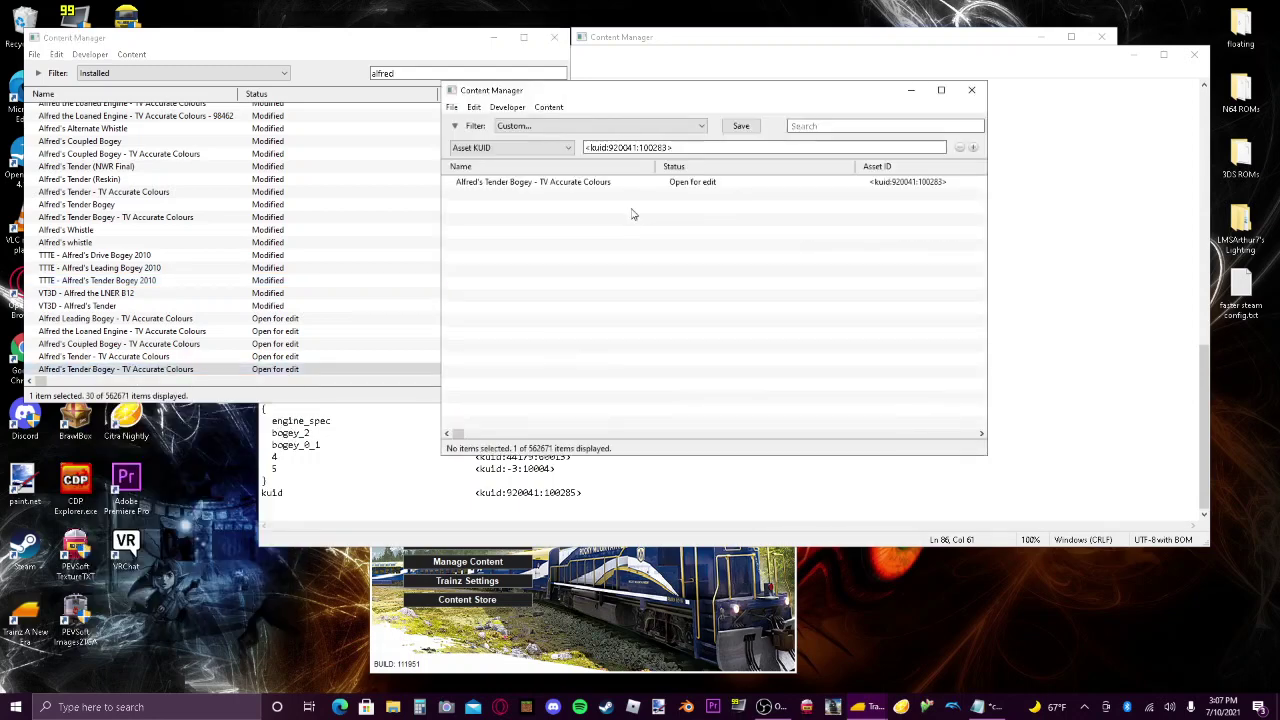
double_click(604, 150)
key("ctrl+c")
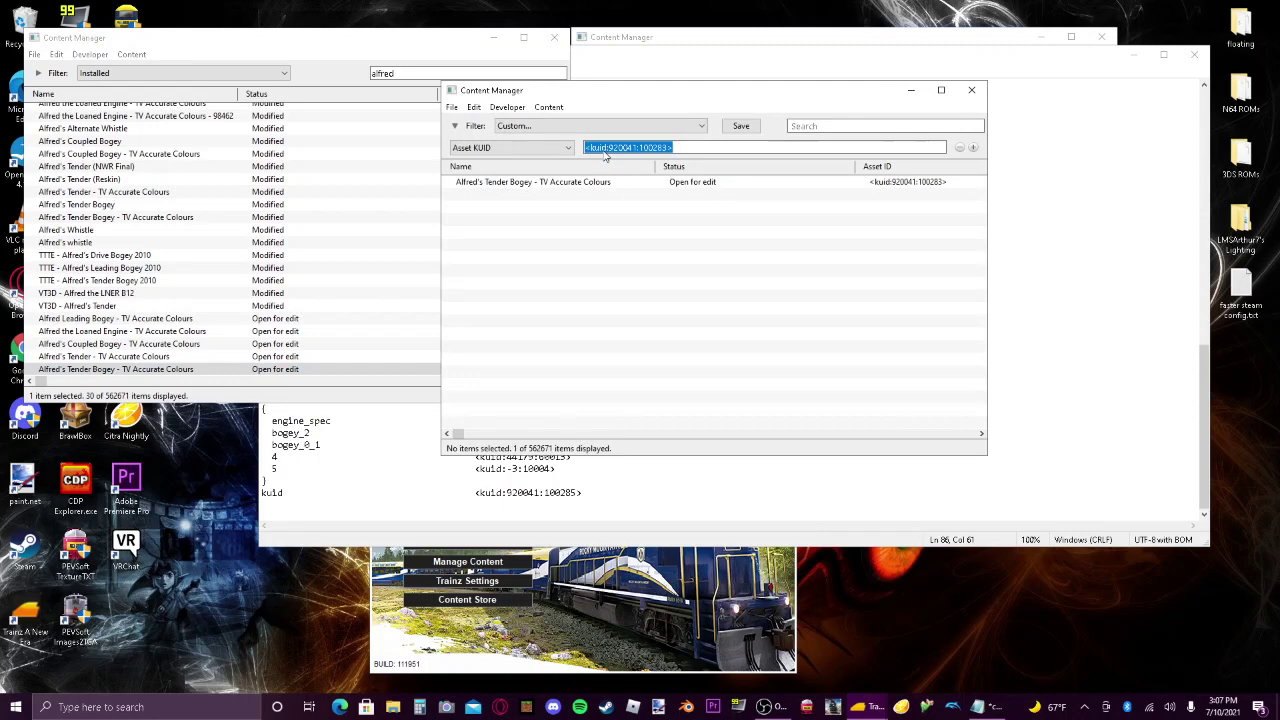
left_click(971, 90)
Set bogey_2 in the kuid-table and bogey-2 near the start of the tender's config file to <kuid:920041:100283>, saving and closing the file.
left_click(585, 431)
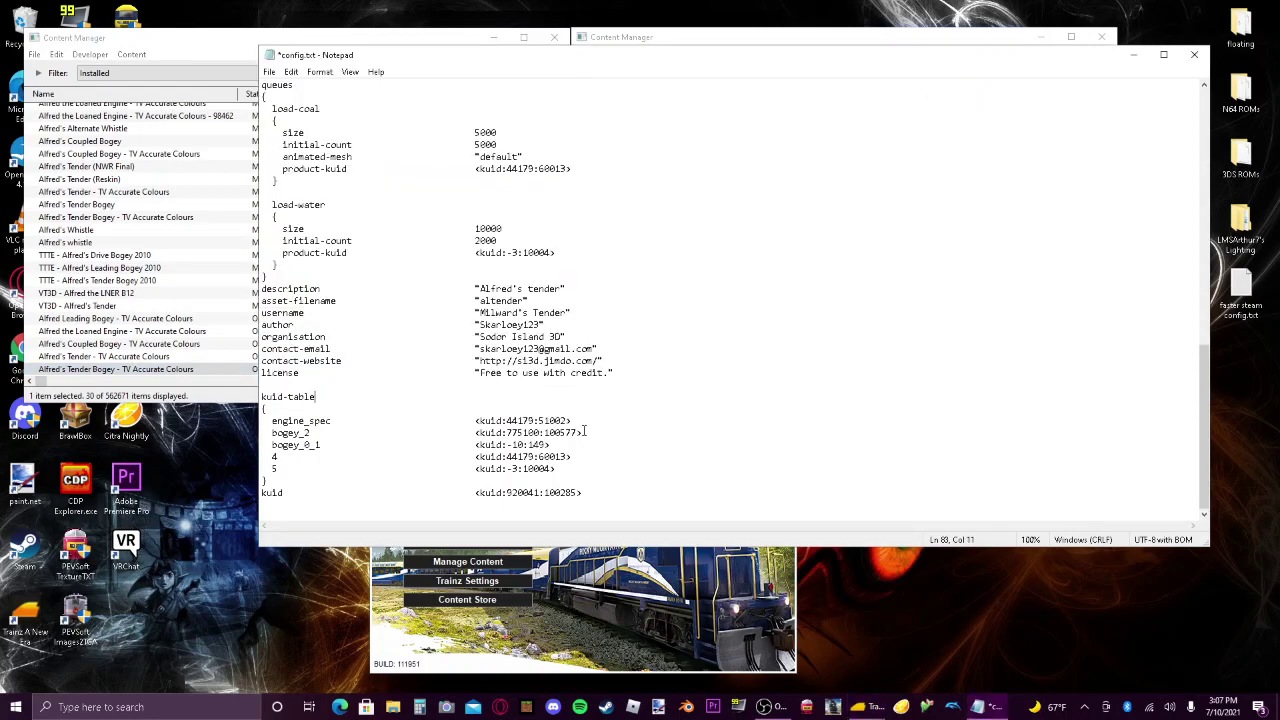
left_click_drag(591, 432, 476, 434)
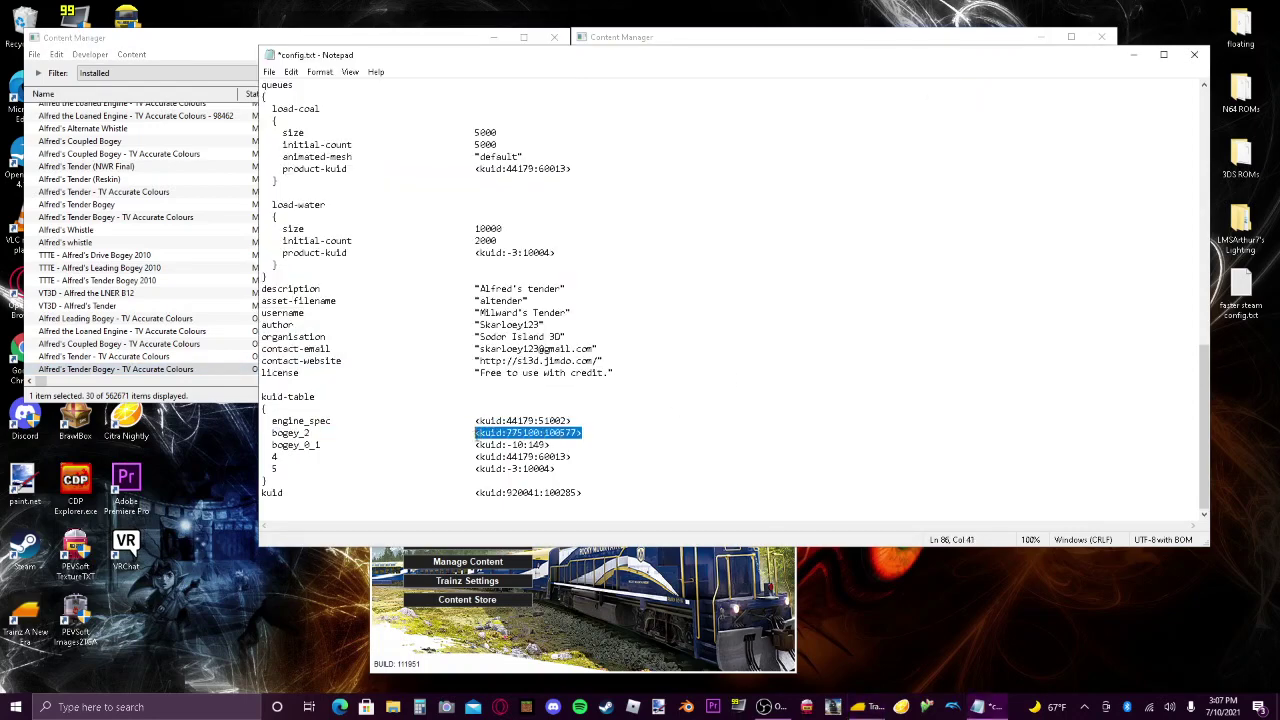
key("ctrl+v")
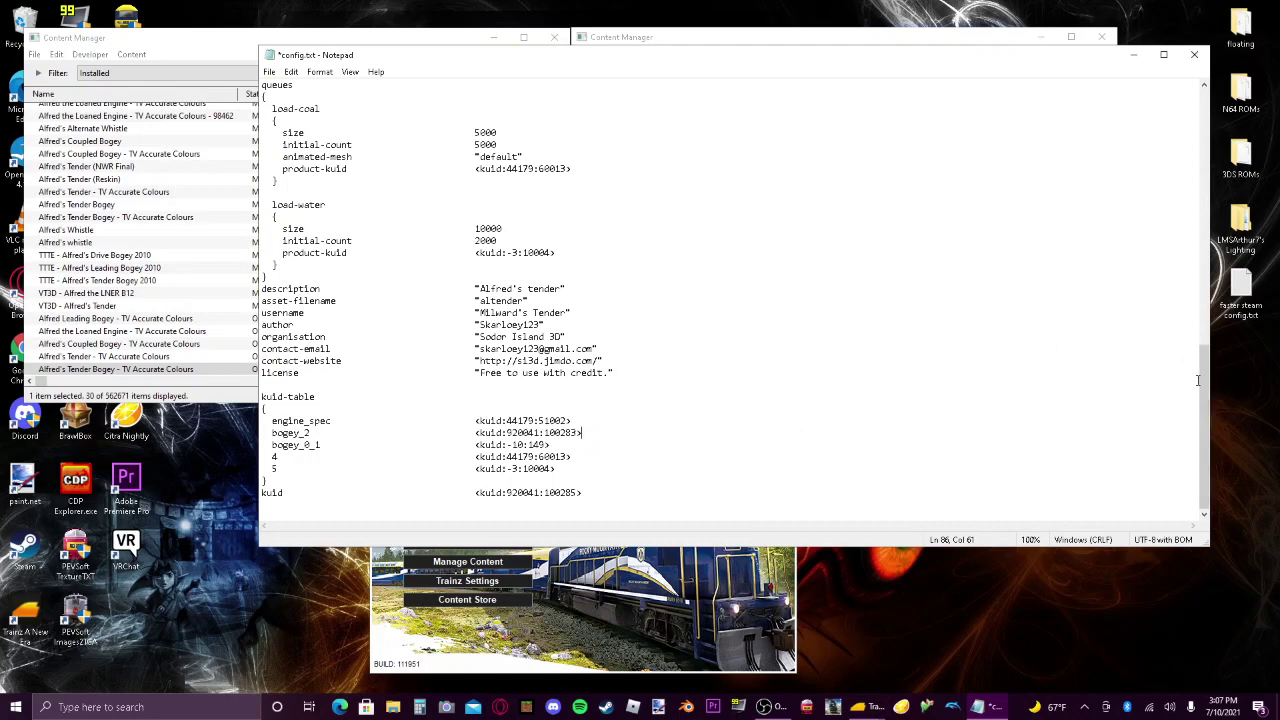
left_click_drag(1205, 378, 1210, 122)
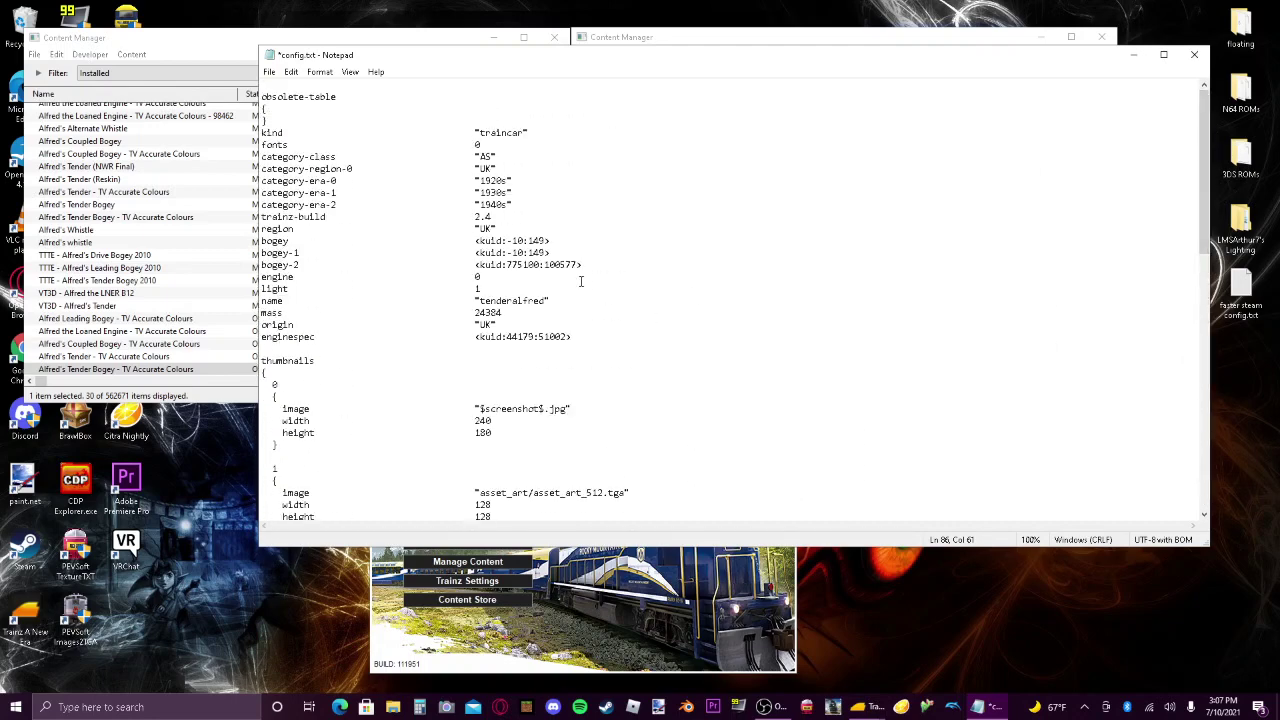
left_click_drag(582, 265, 475, 262)
key("ctrl+v")
left_click(1194, 54)
left_click(604, 377)
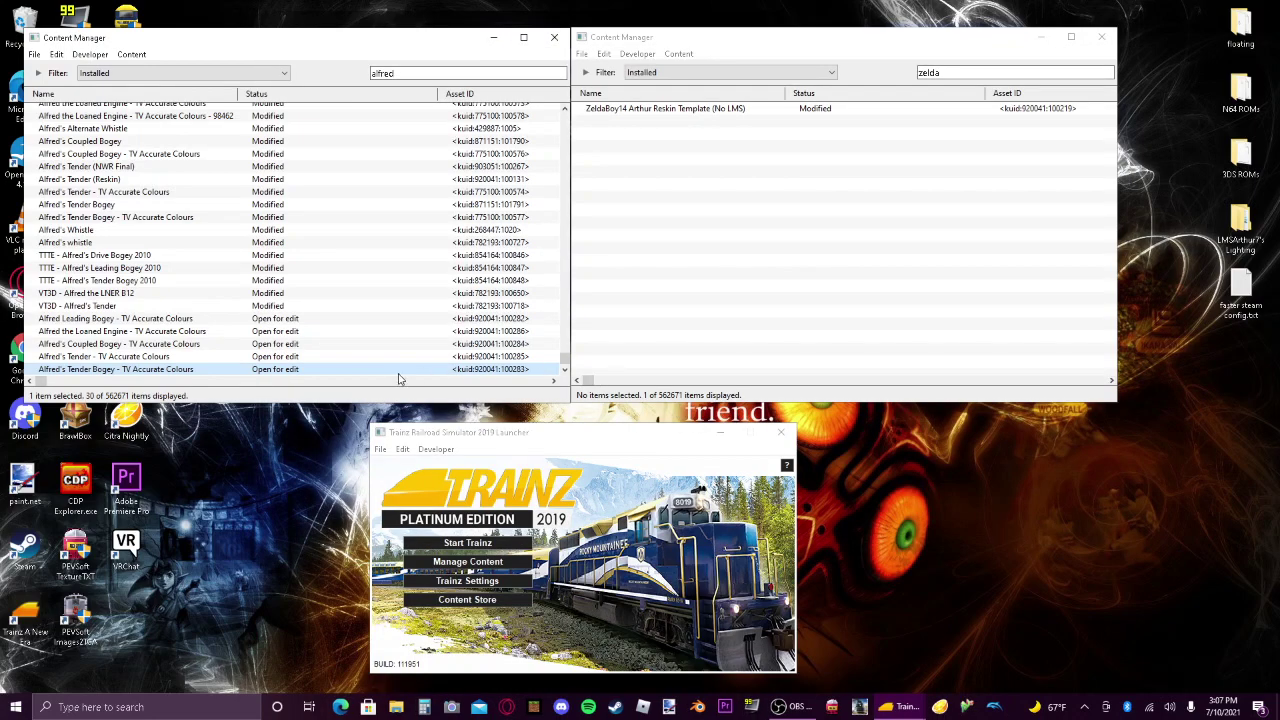
Submit the edits of all five open-for-edit Alfred clones together.
left_click(122, 318)
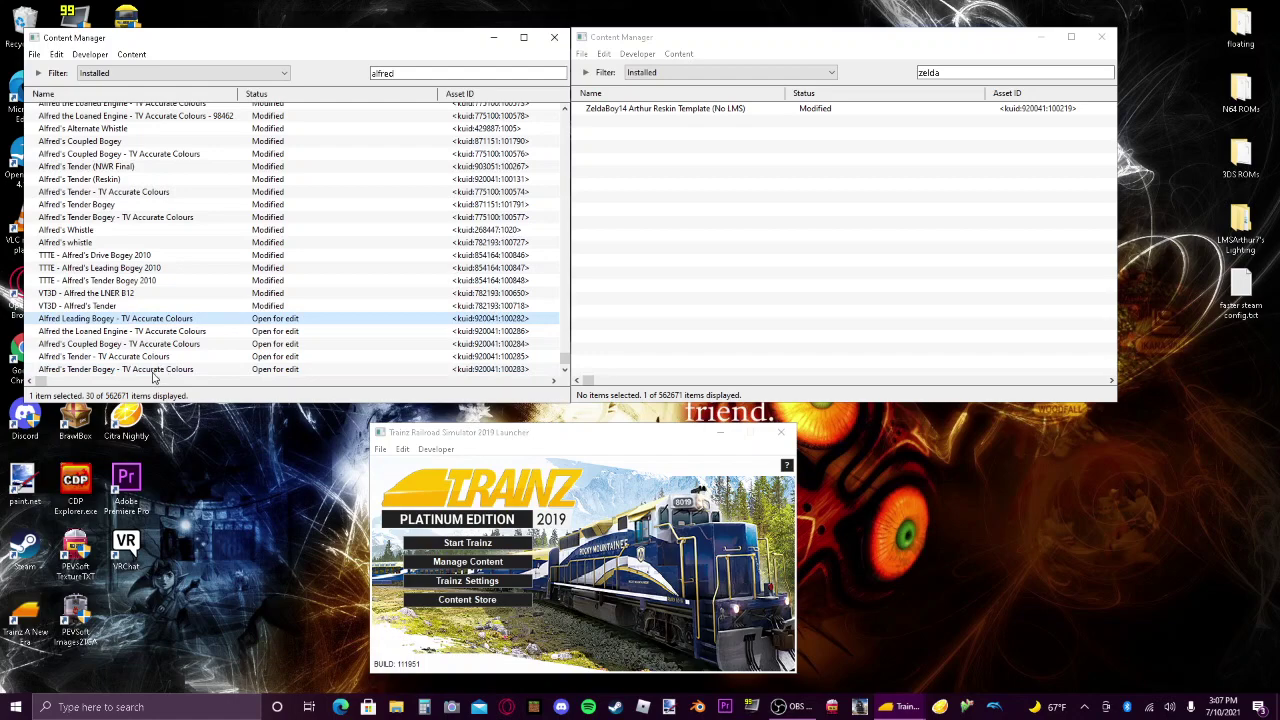
left_click(156, 370, "shift")
right_click(162, 358)
left_click(241, 513)
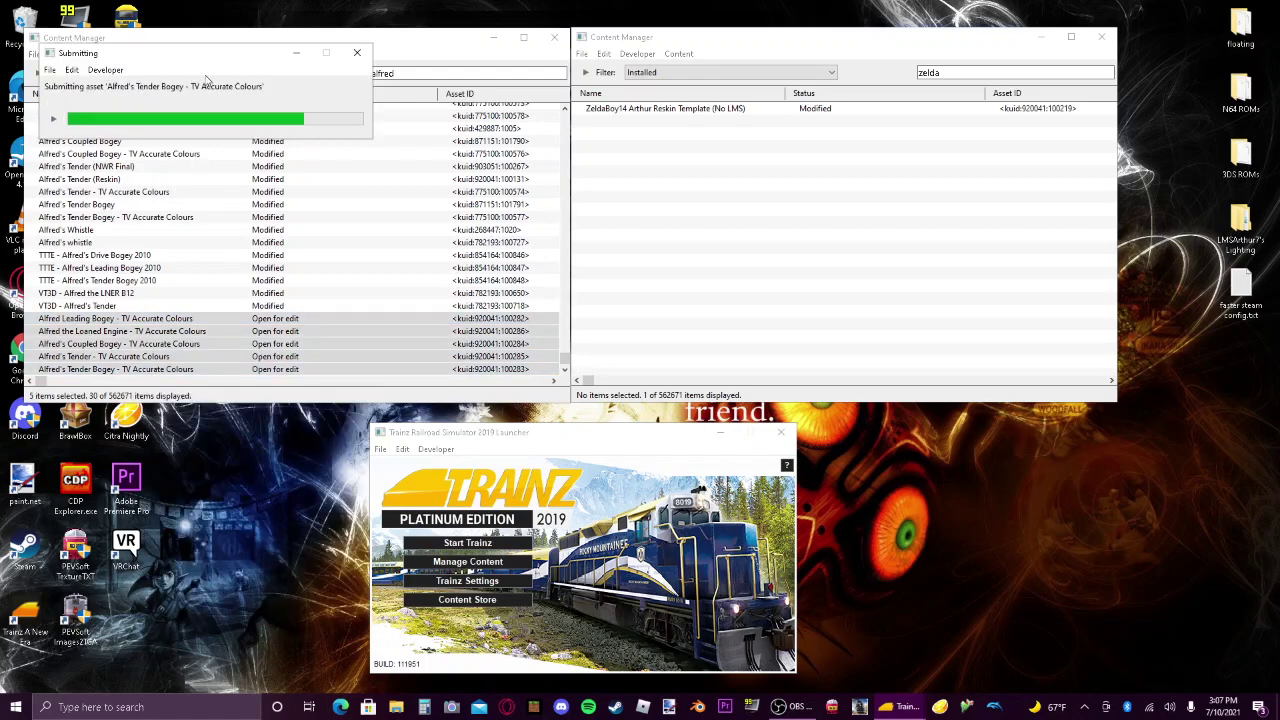
left_click_drag(212, 60, 240, 145)
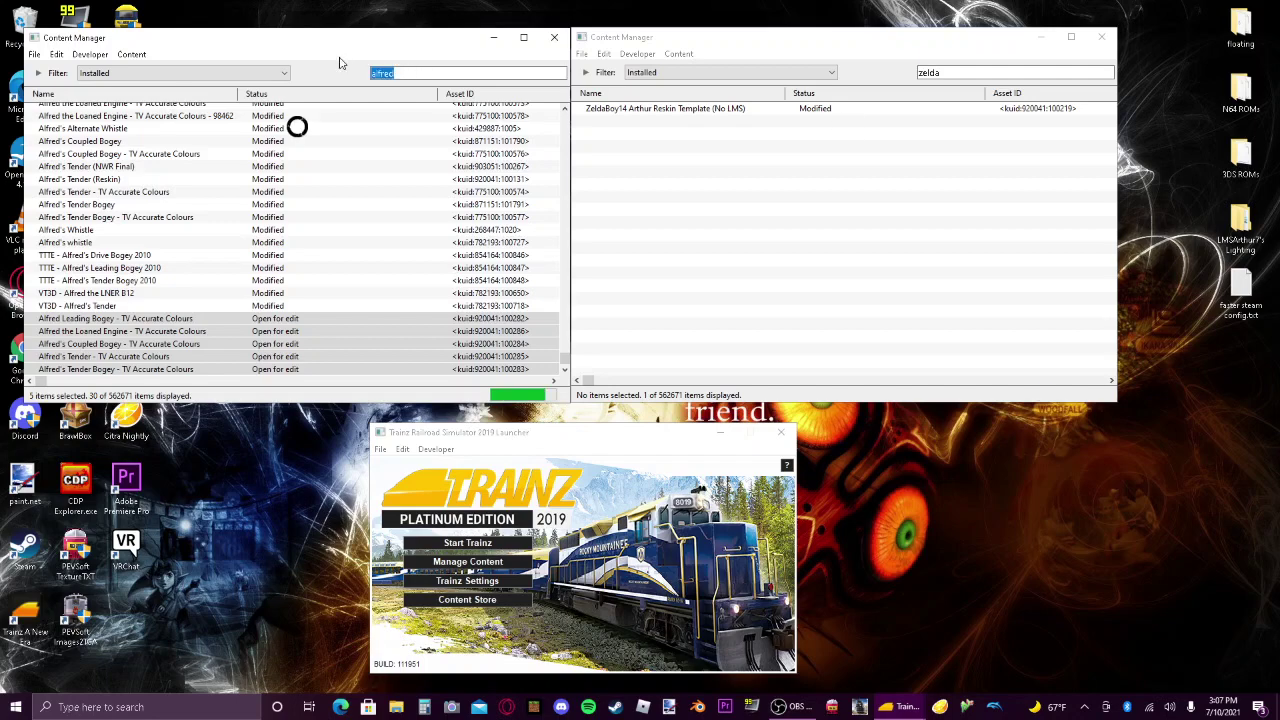
Search the installed content for milward and select Milward the Red B12.
type("mil")
type("d")
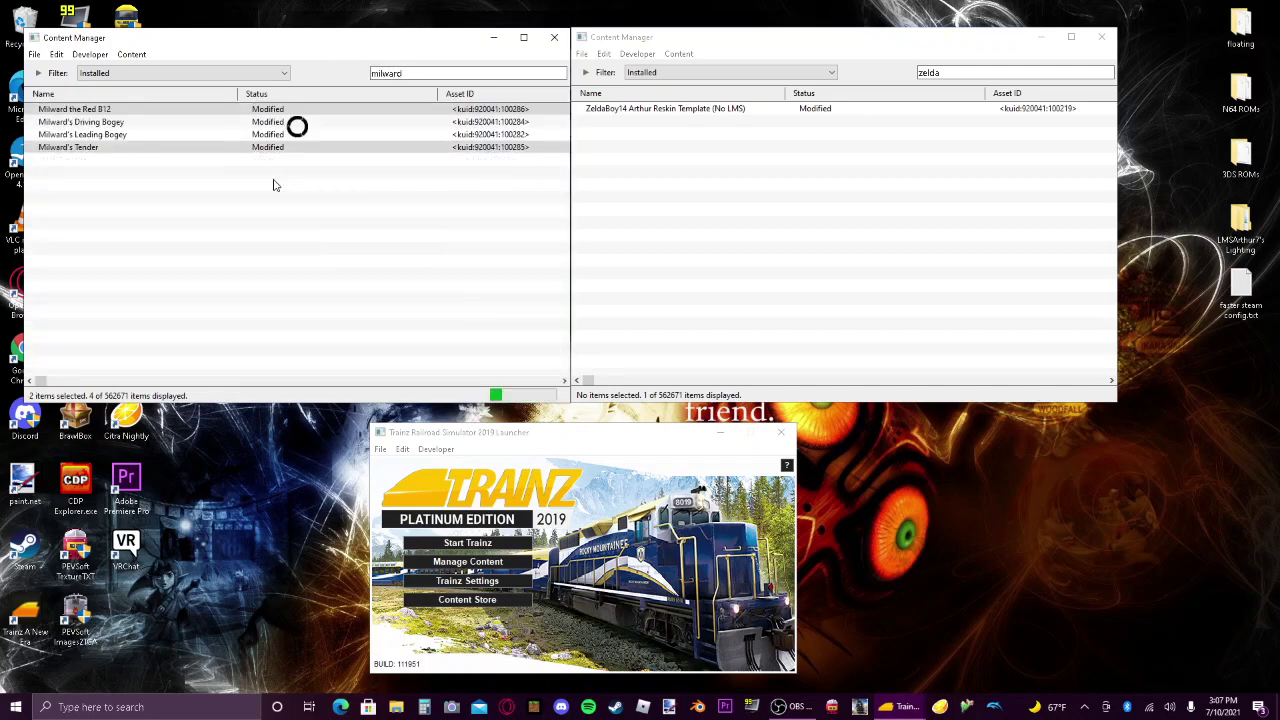
left_click(104, 137)
left_click(101, 110)
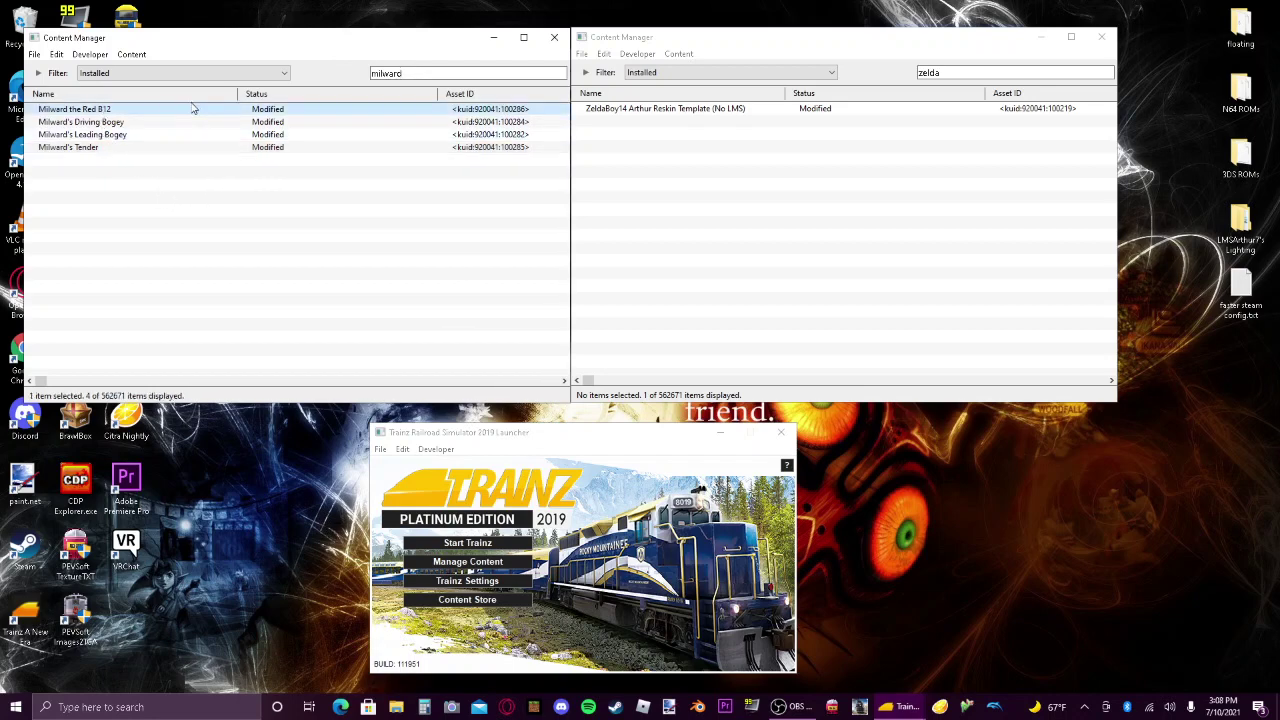
List the dependencies of Milward the Red B12, check its bogeys and close the list.
right_click(118, 116)
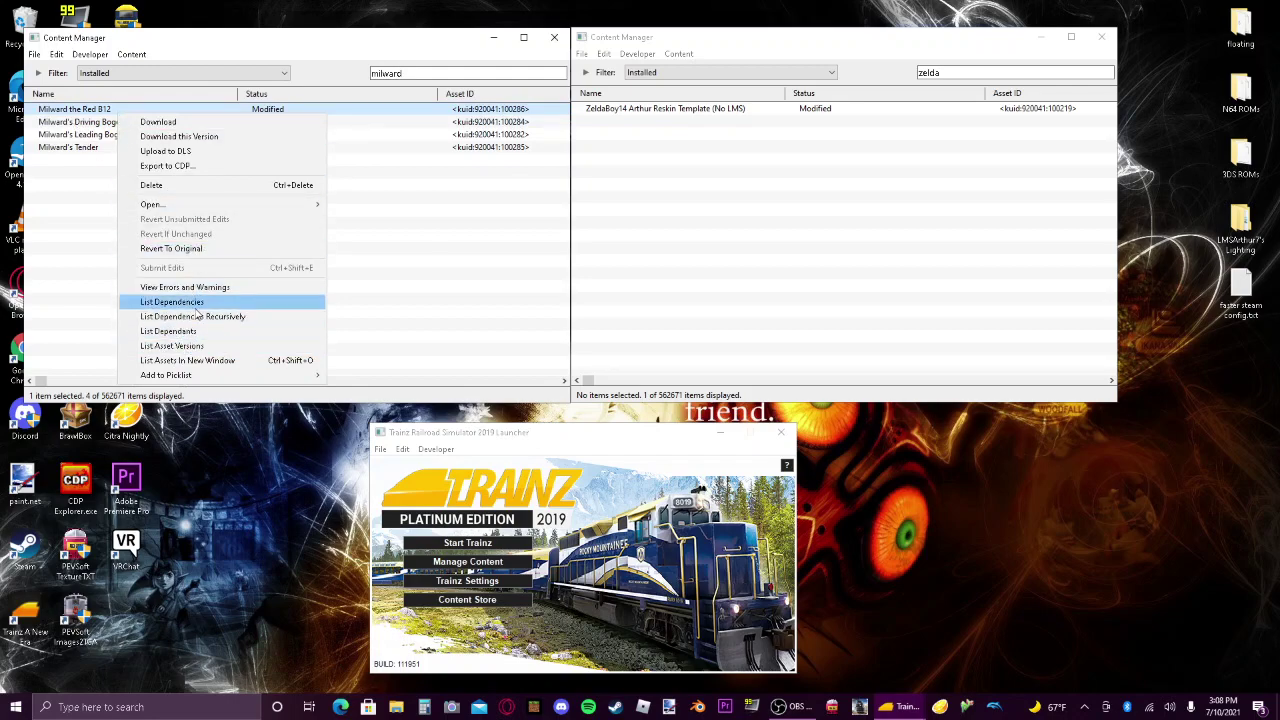
left_click(197, 314)
scroll(480, 333, "down", 1)
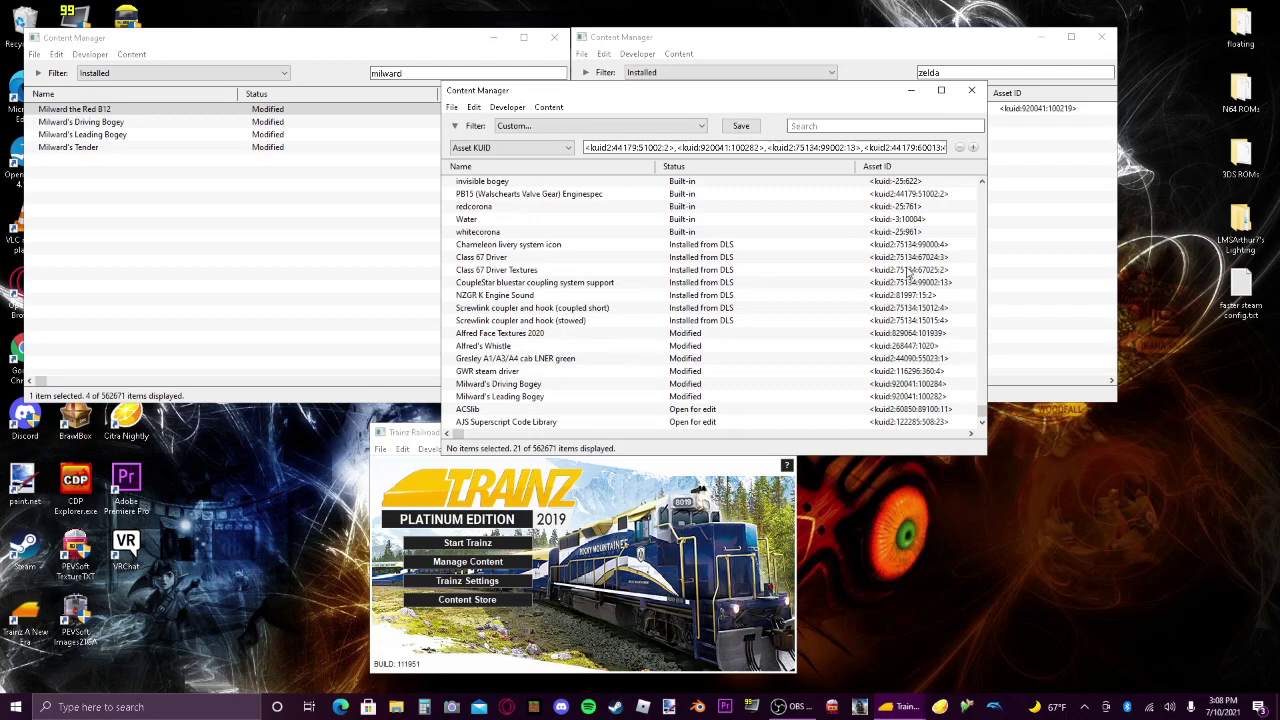
left_click(971, 90)
From the dependencies of Milward's Tender, correct the tender bogey's username to "Milward's Tender Bogey" in its config file and save.
right_click(155, 147)
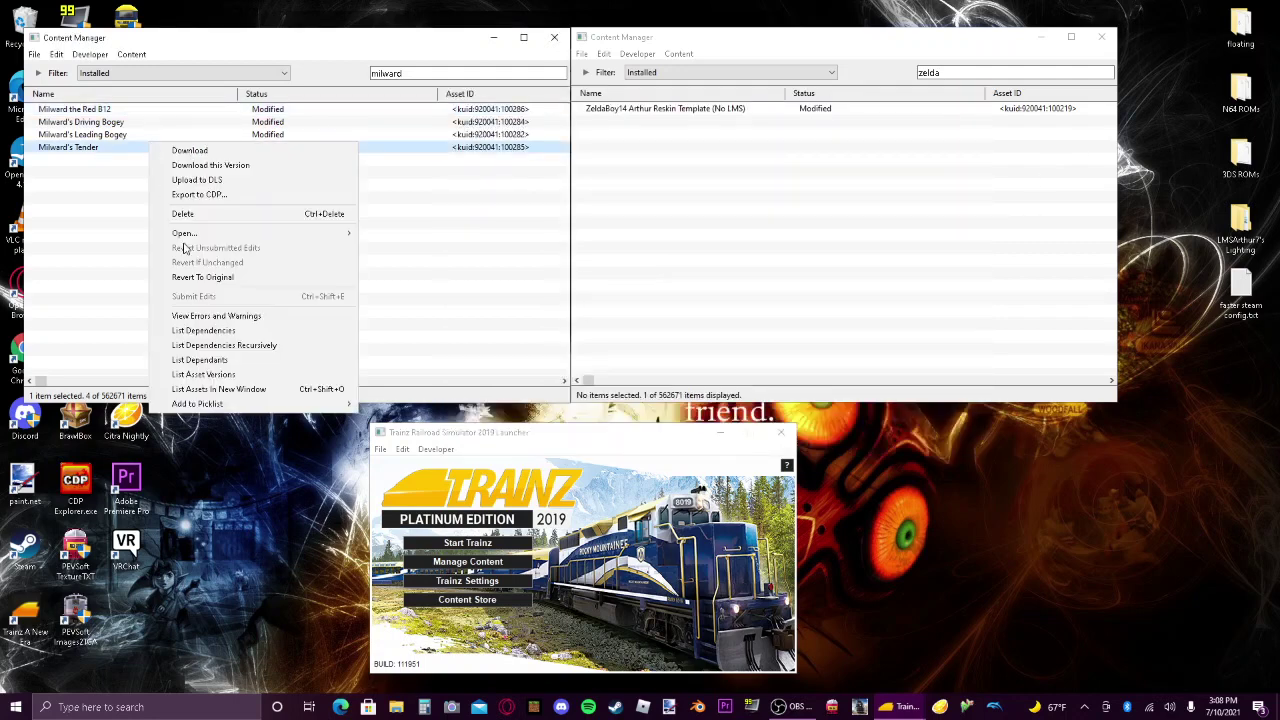
left_click(201, 331)
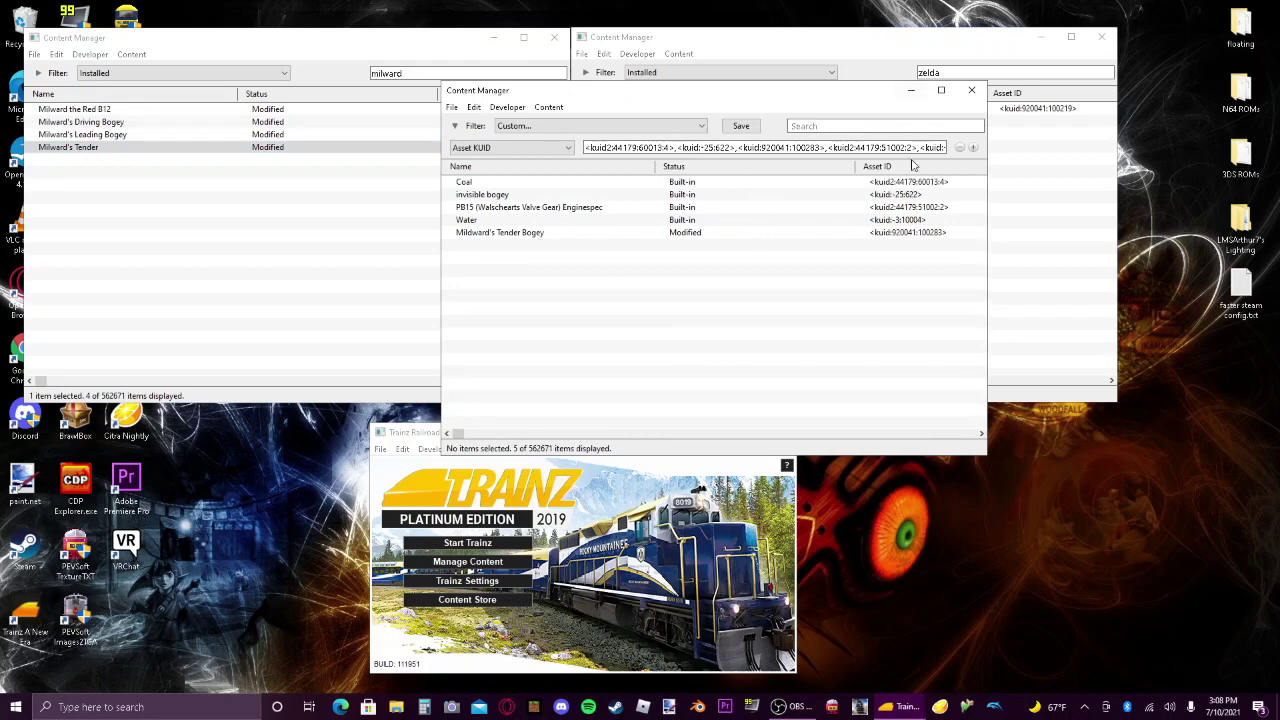
right_click(752, 238)
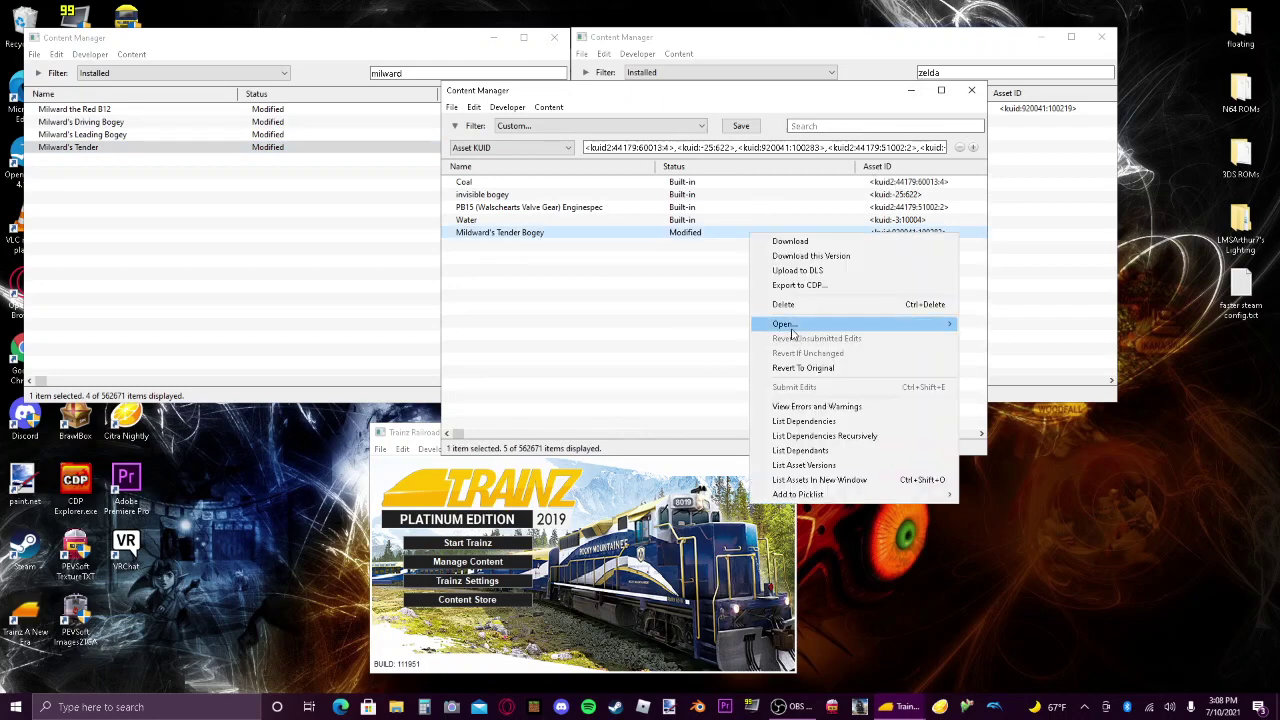
mouse_move(875, 325)
left_click(1013, 364)
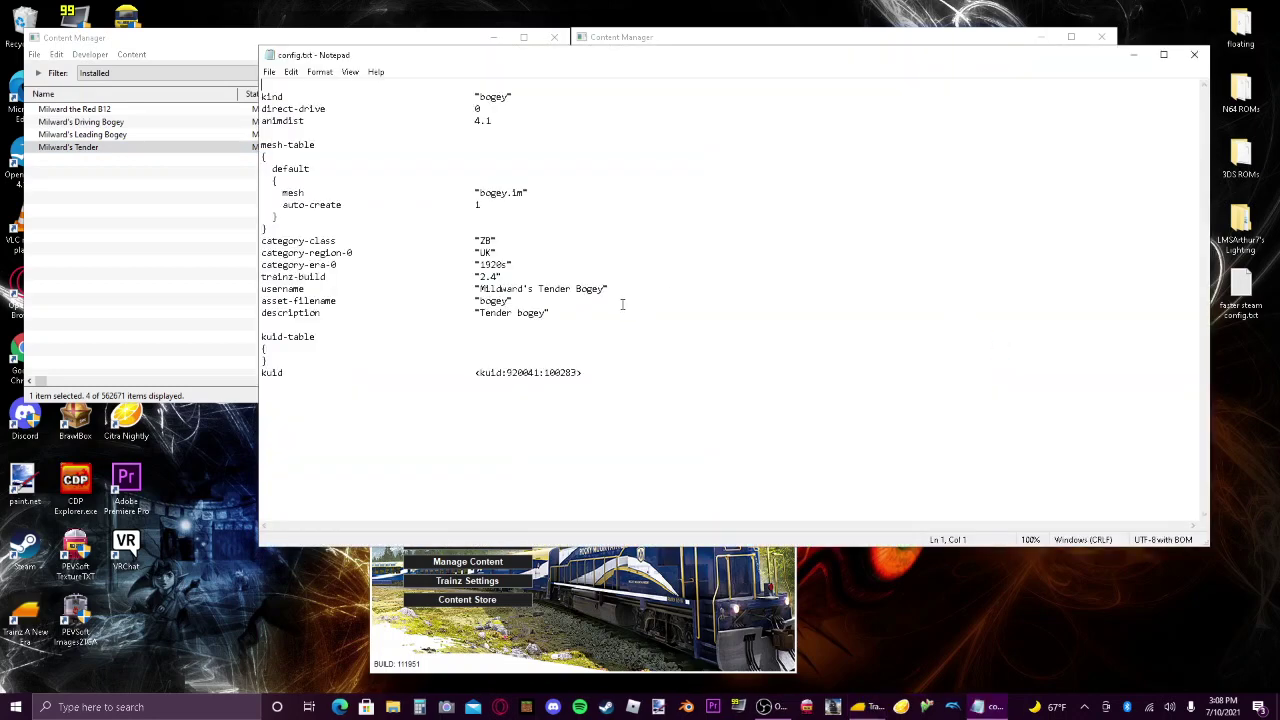
left_click(504, 289)
key("BackSpace")
left_click(1194, 54)
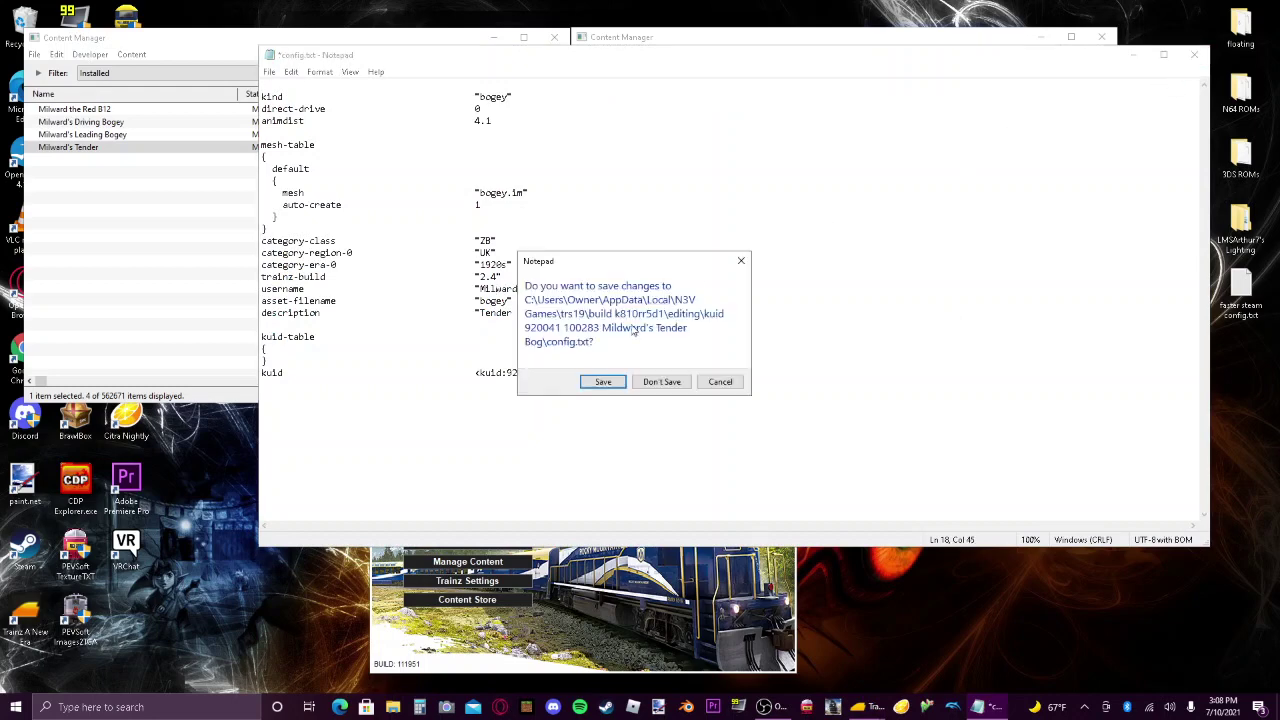
left_click(603, 380)
Submit the tender bogey's edits and close the dependency list.
right_click(575, 234)
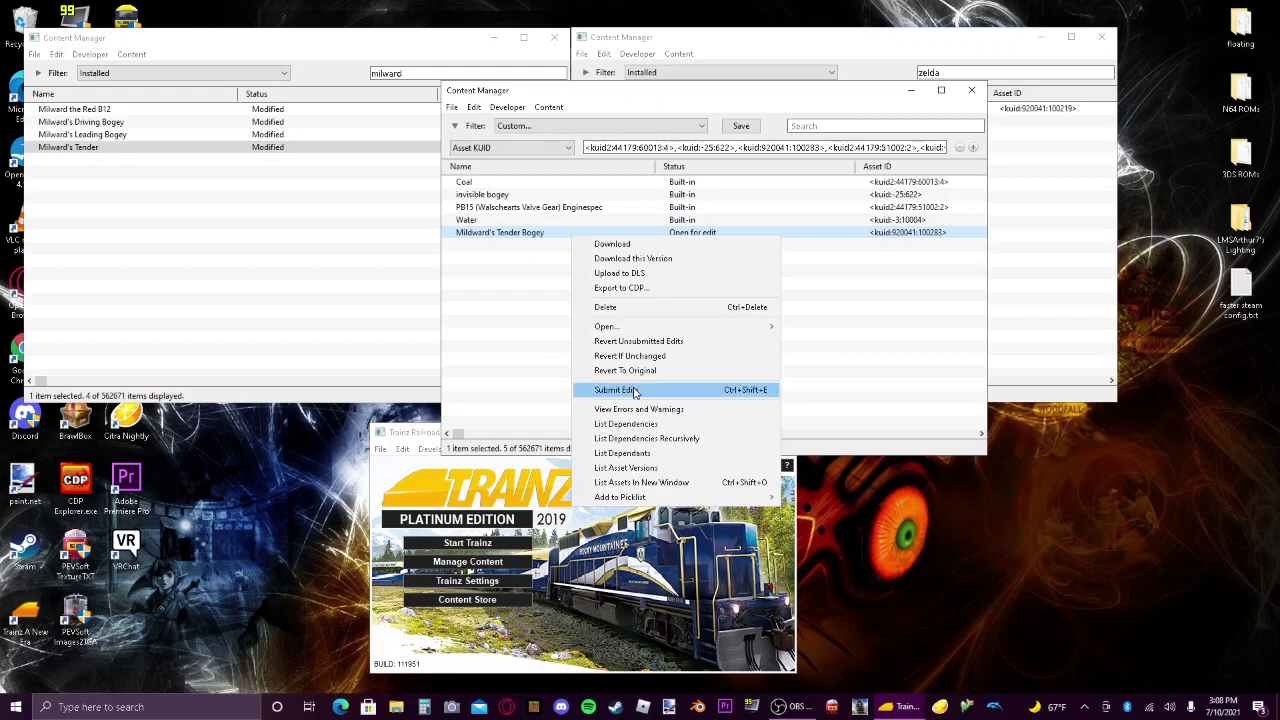
left_click(616, 389)
left_click(981, 91)
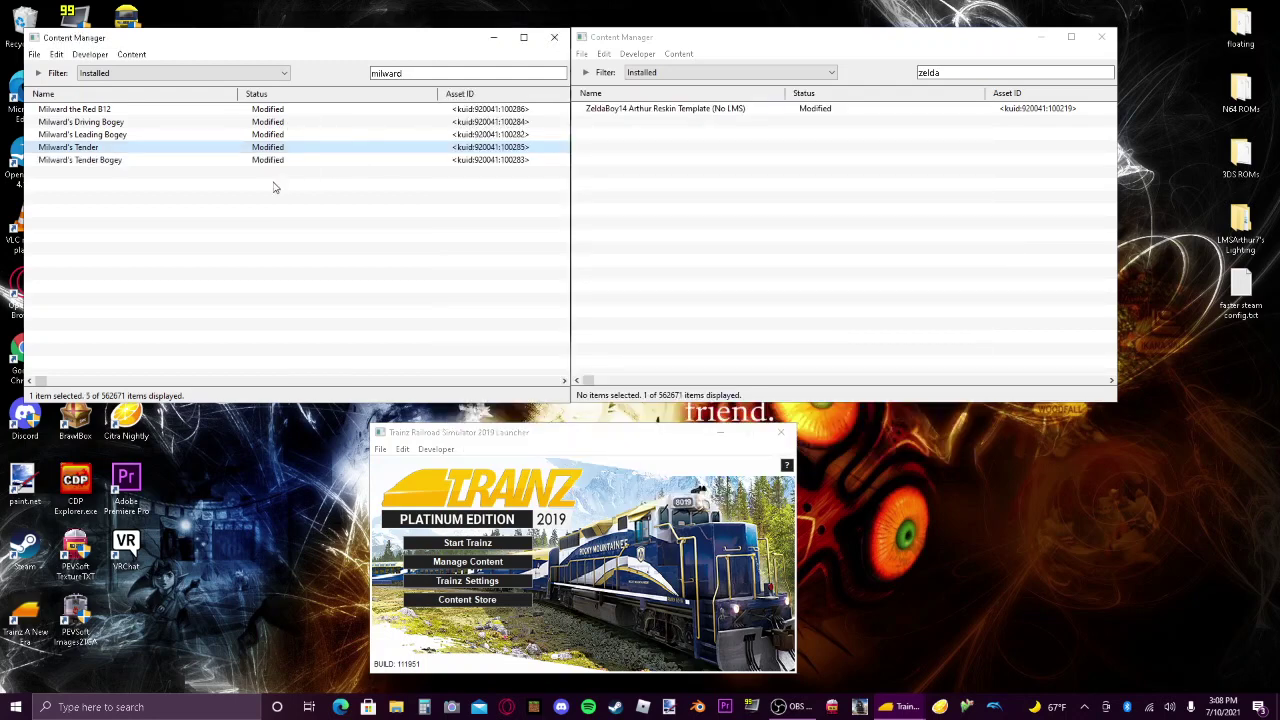
Preview Milward the Red B12 in the asset viewer, inspect the reskinned model from the side and front, and close the preview.
right_click(104, 110)
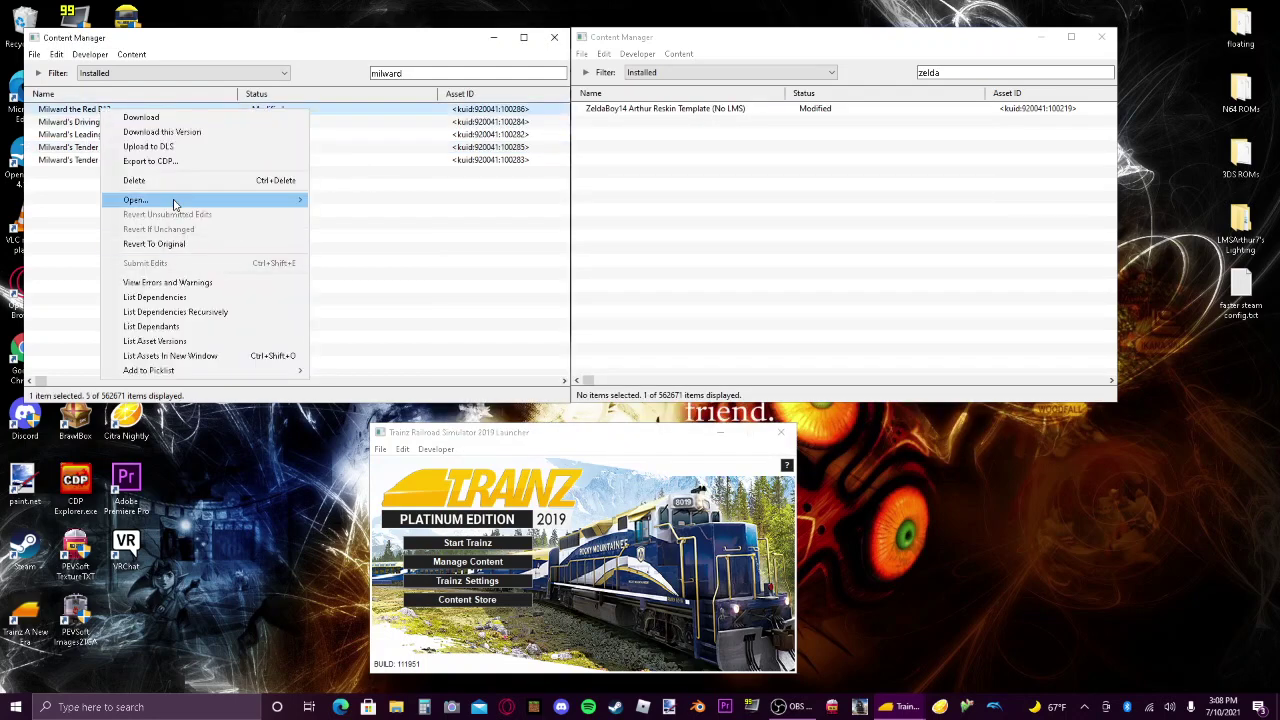
mouse_move(234, 200)
left_click(335, 284)
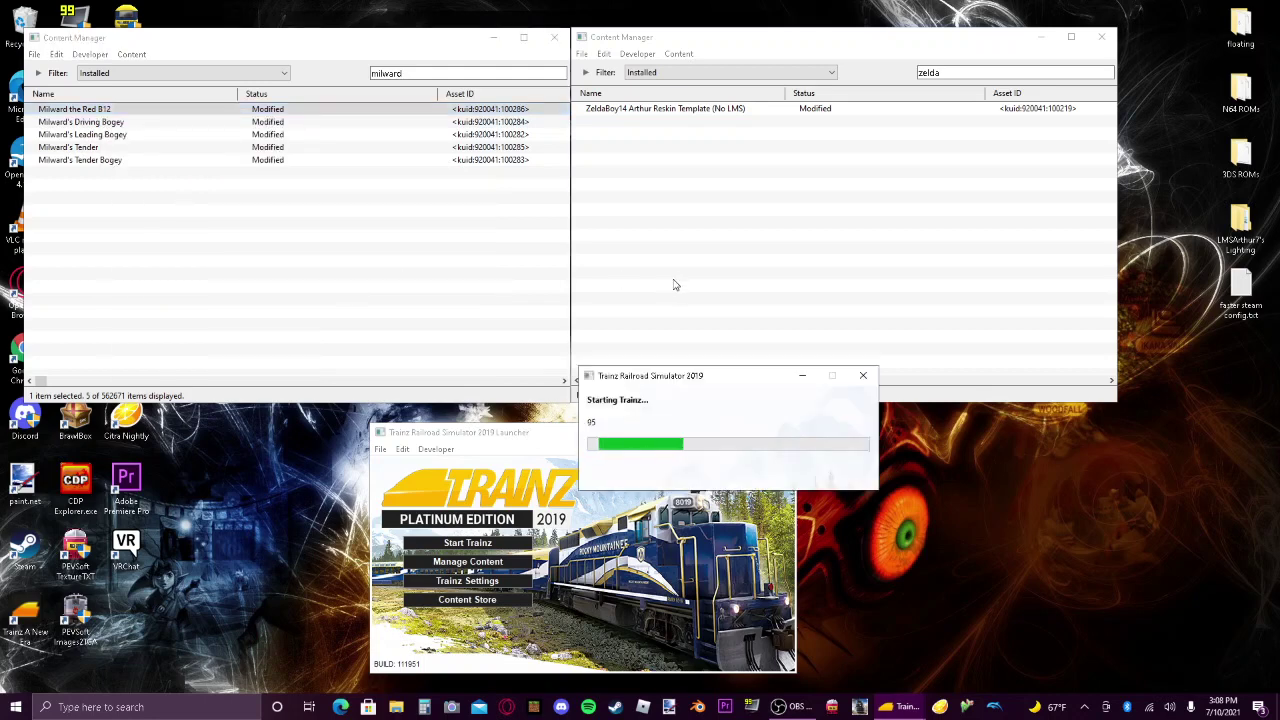
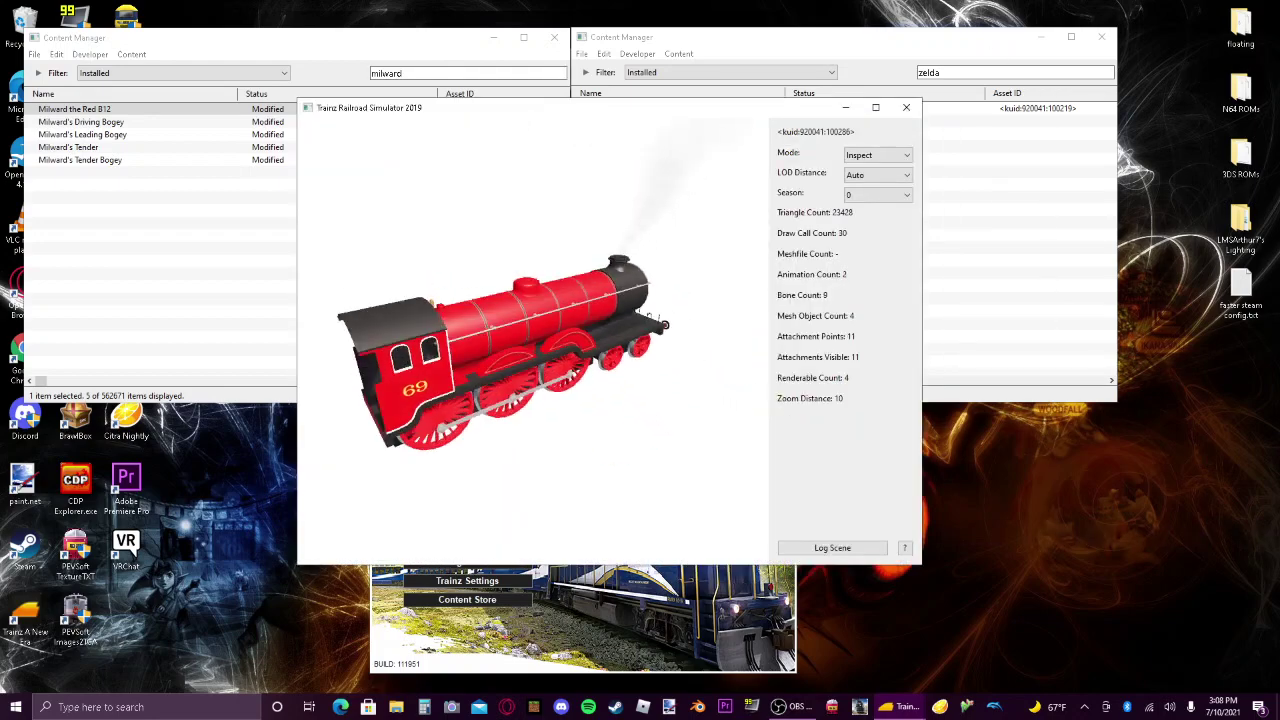
scroll(627, 270, "up", 3)
scroll(624, 271, "up", 3)
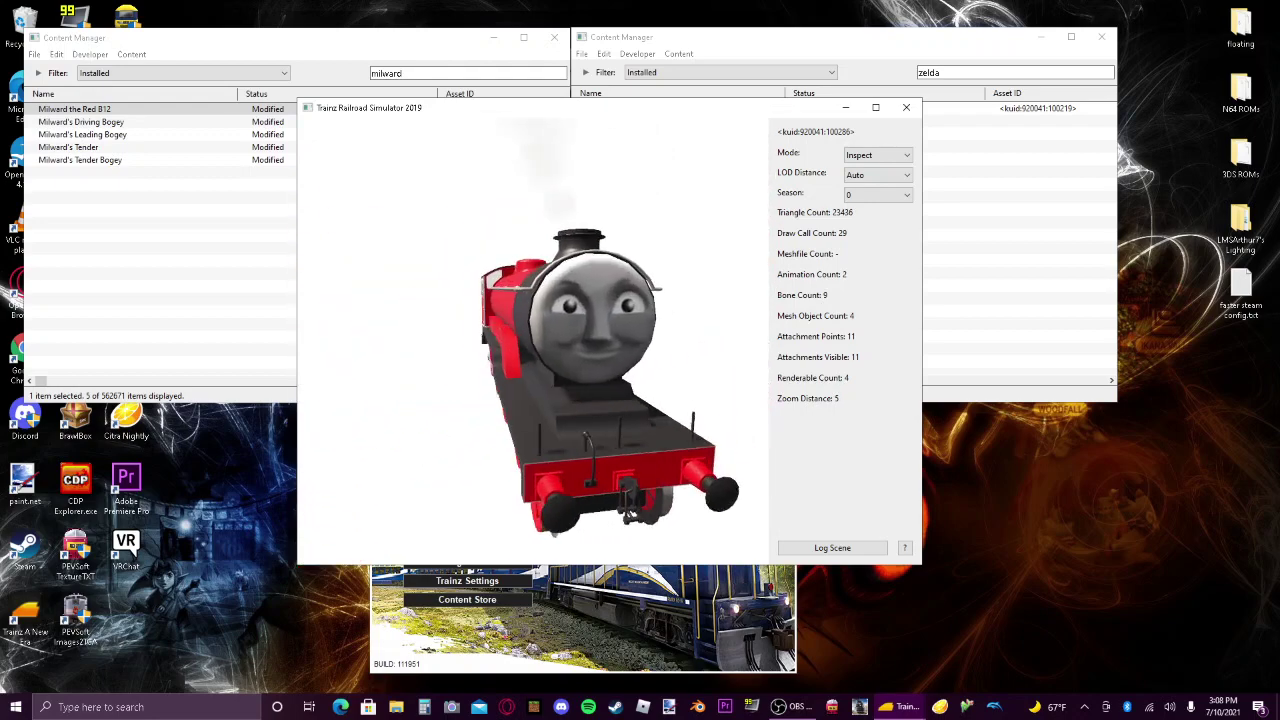
scroll(601, 311, "down", 3)
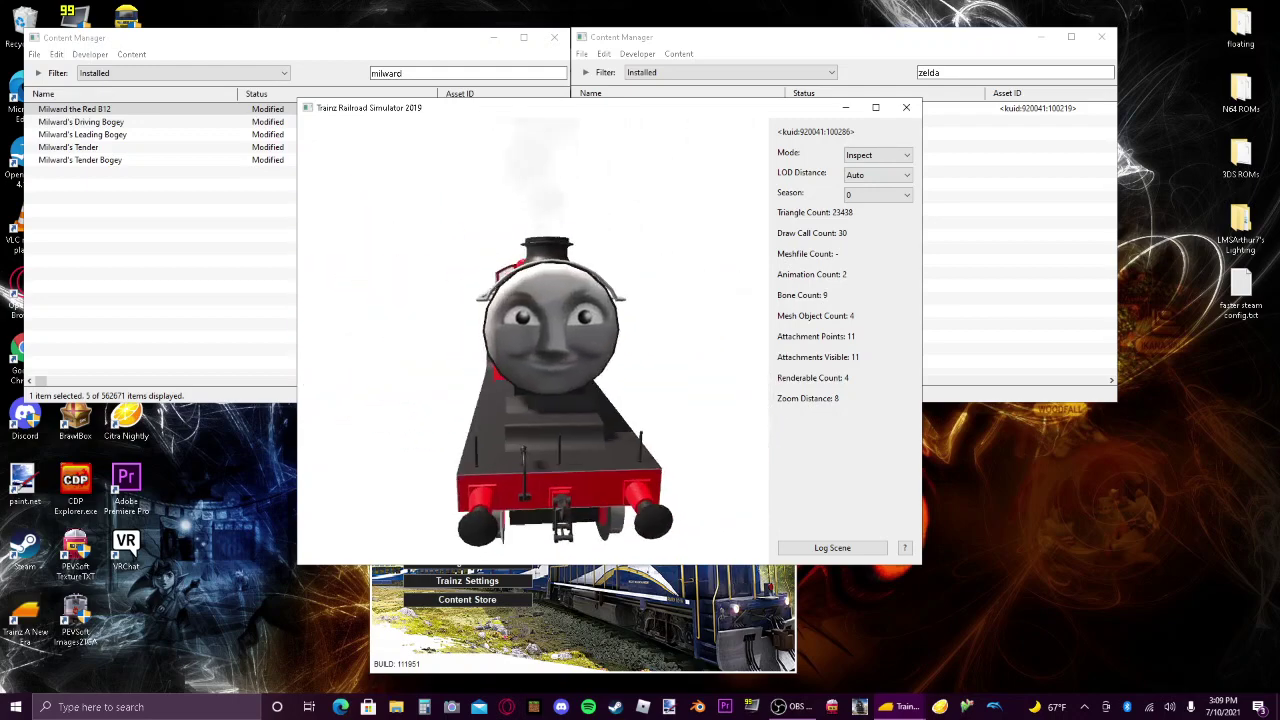
left_click(902, 110)
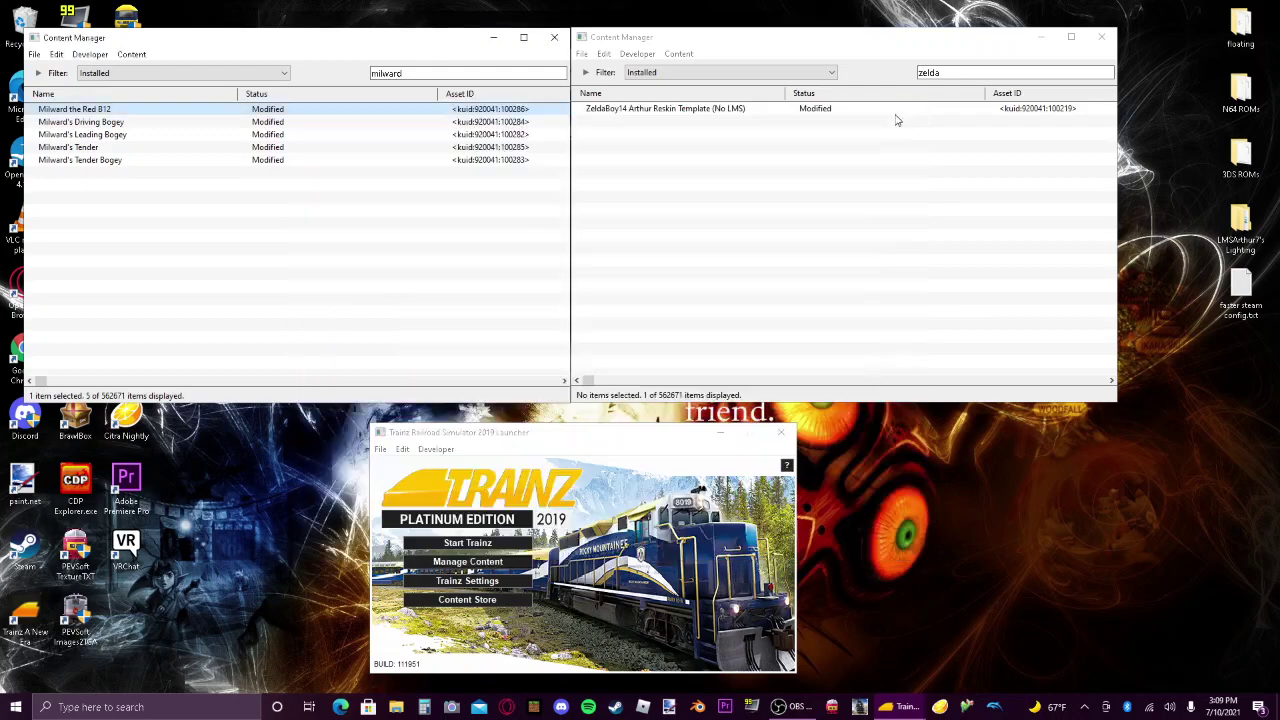
Search the installed content for "face textures" and look through the list for a face texture set for Milward.
left_click(443, 246)
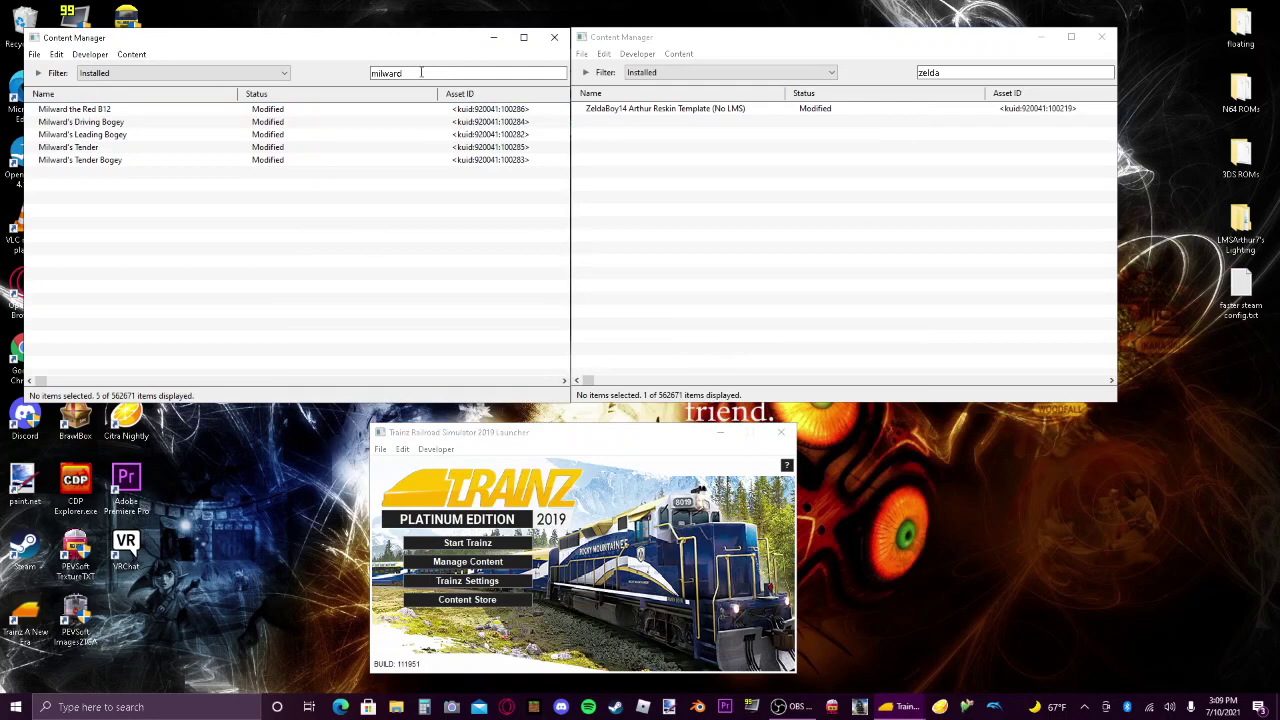
left_click_drag(421, 72, 380, 64)
type("face t")
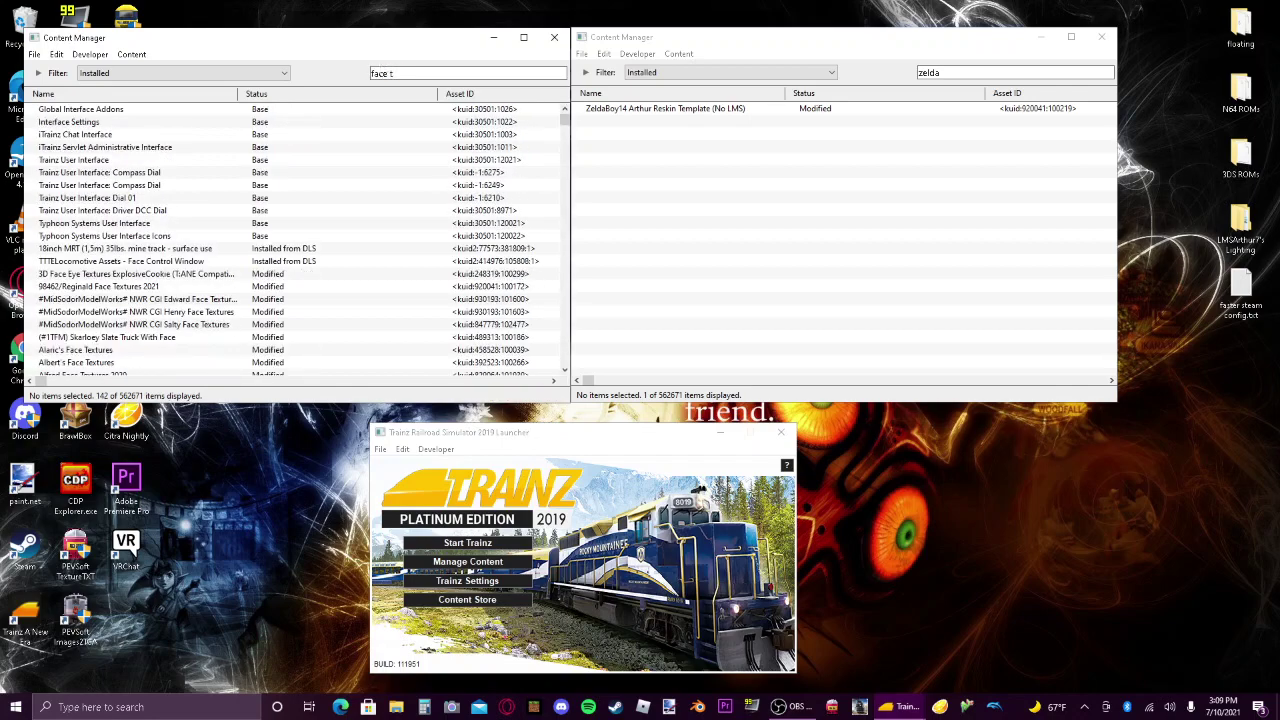
type("extures")
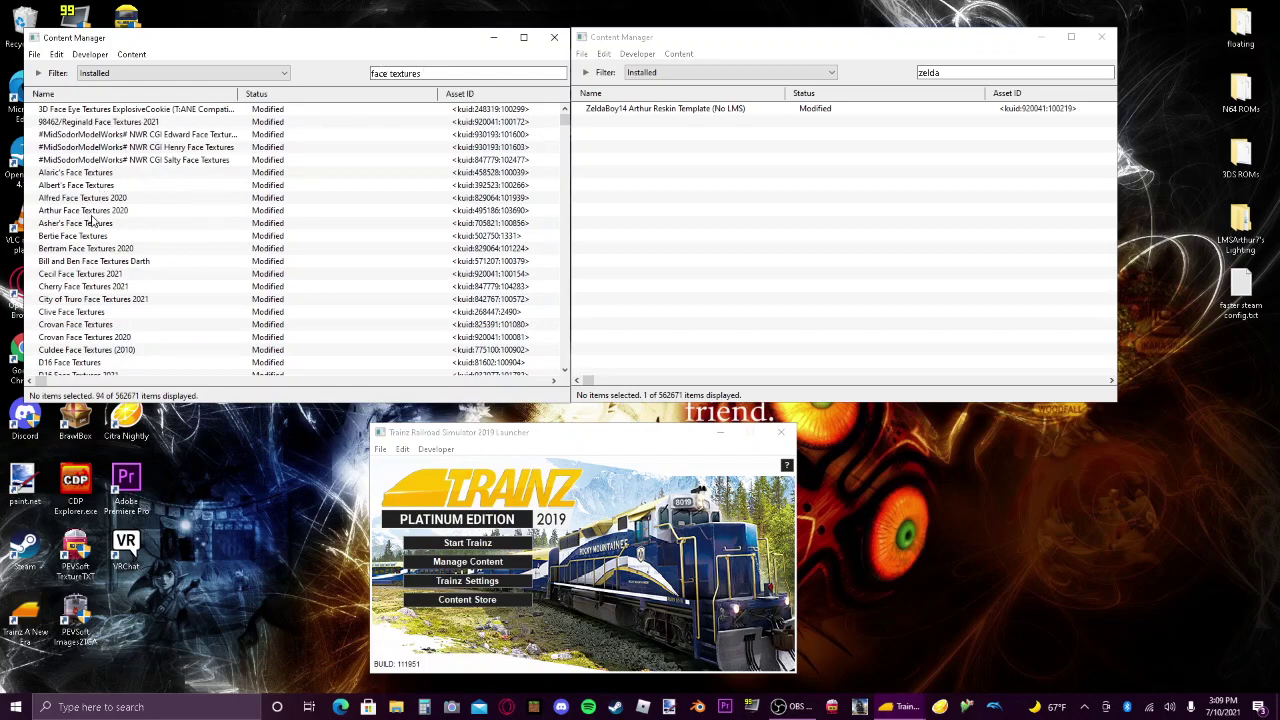
scroll(97, 228, "down", 1)
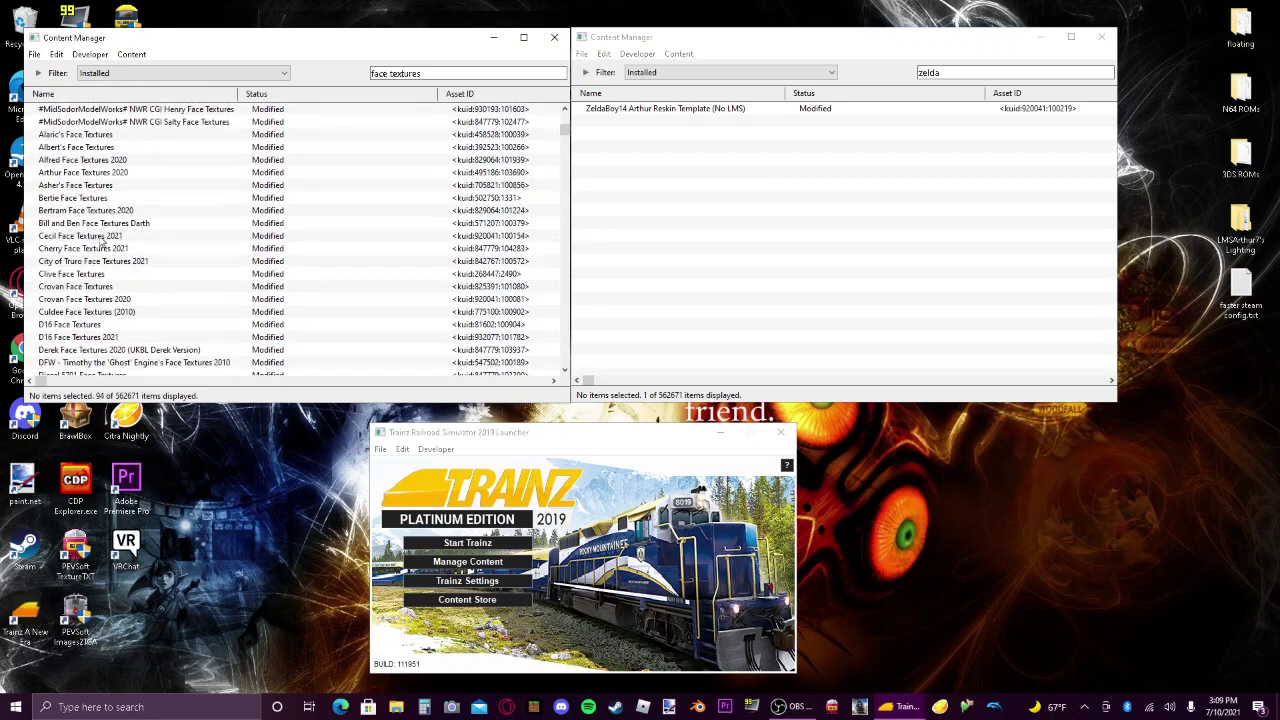
scroll(120, 240, "down", 4)
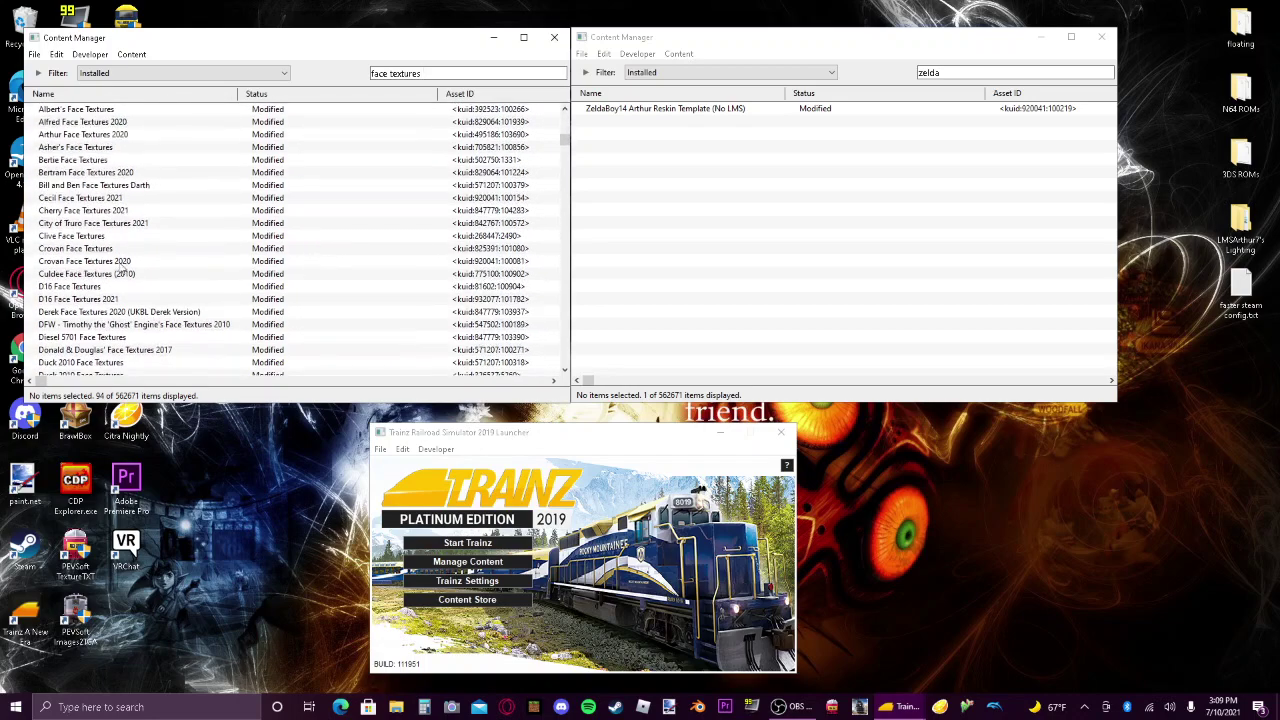
scroll(110, 233, "down", 2)
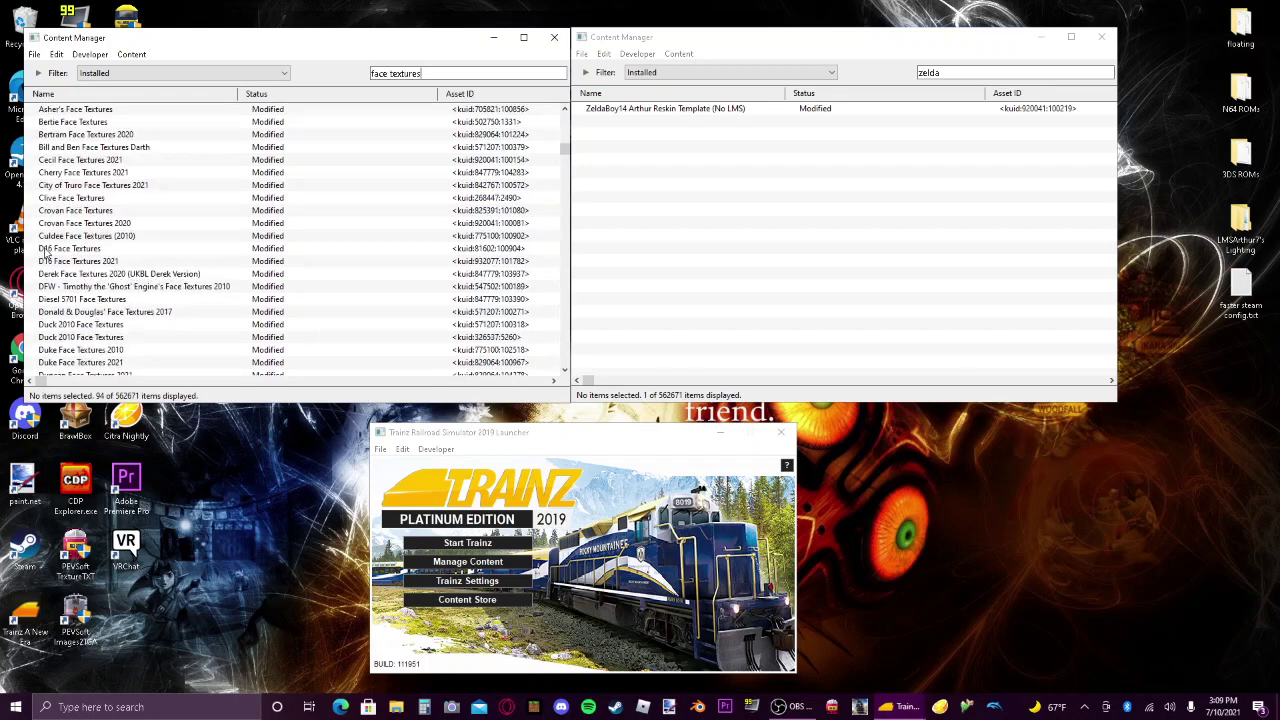
scroll(112, 208, "down", 3)
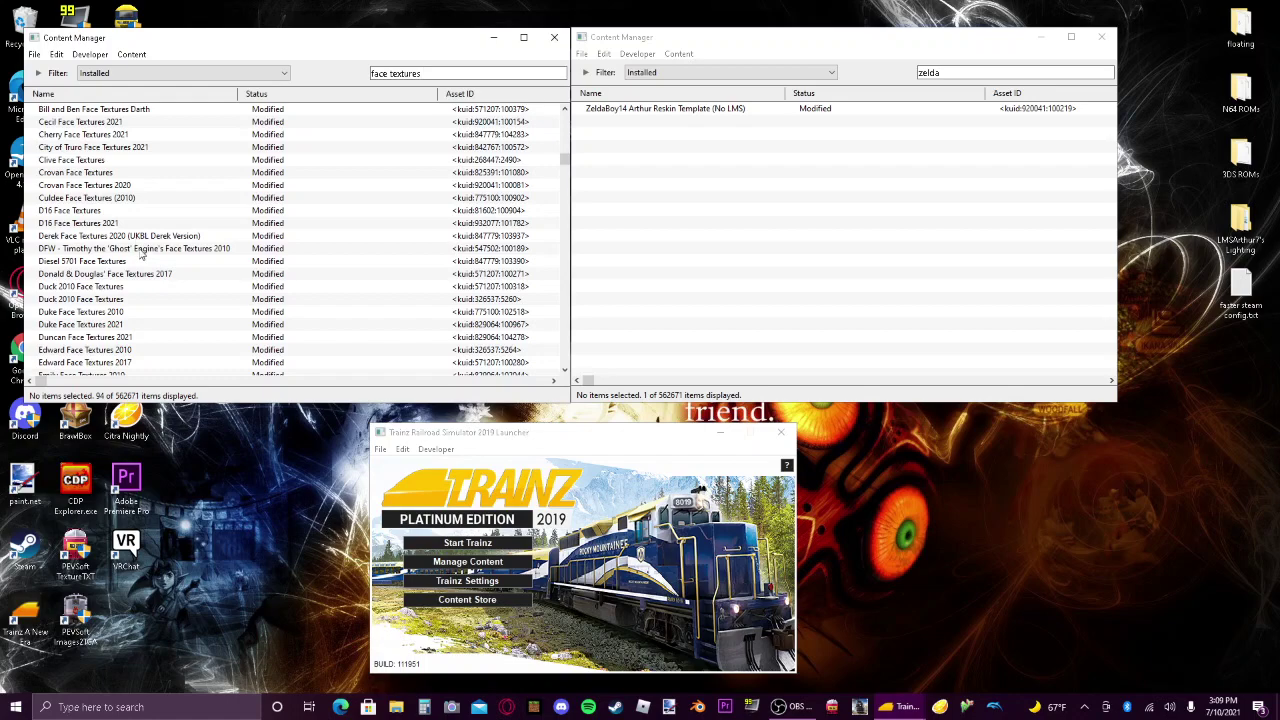
scroll(108, 288, "down", 2)
scroll(108, 288, "down", 7)
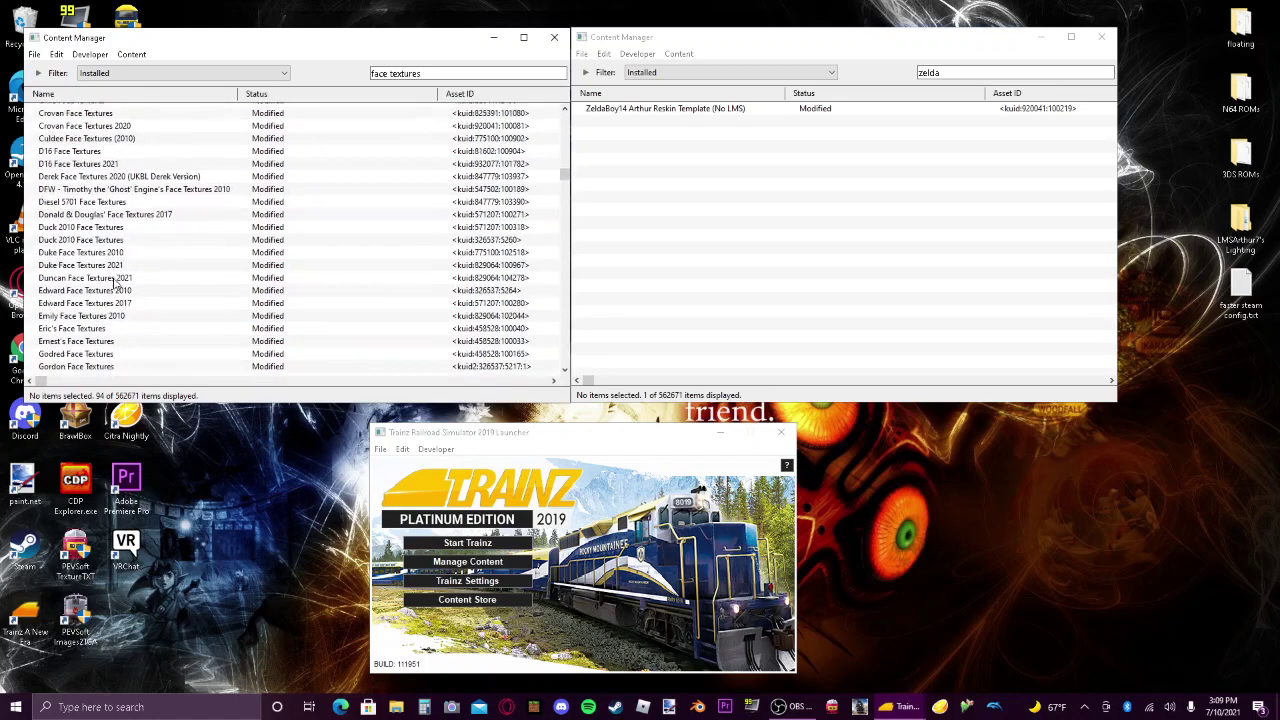
scroll(108, 275, "down", 3)
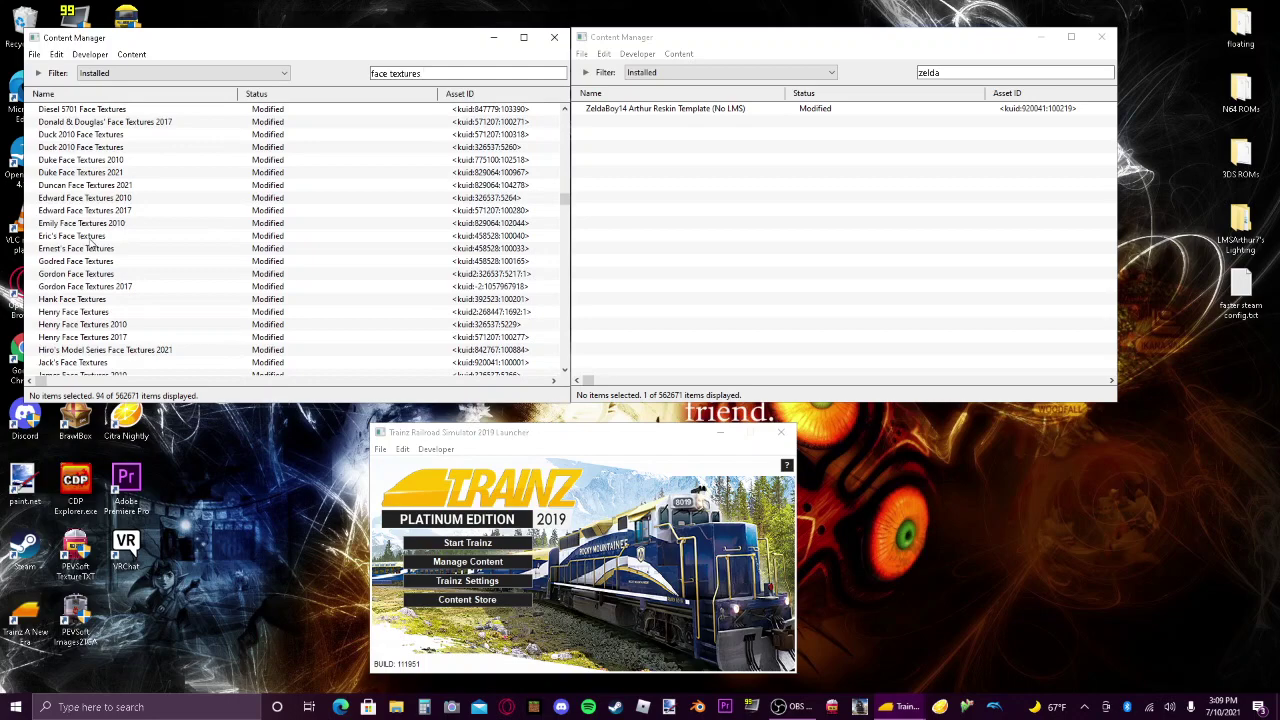
scroll(94, 250, "down", 6)
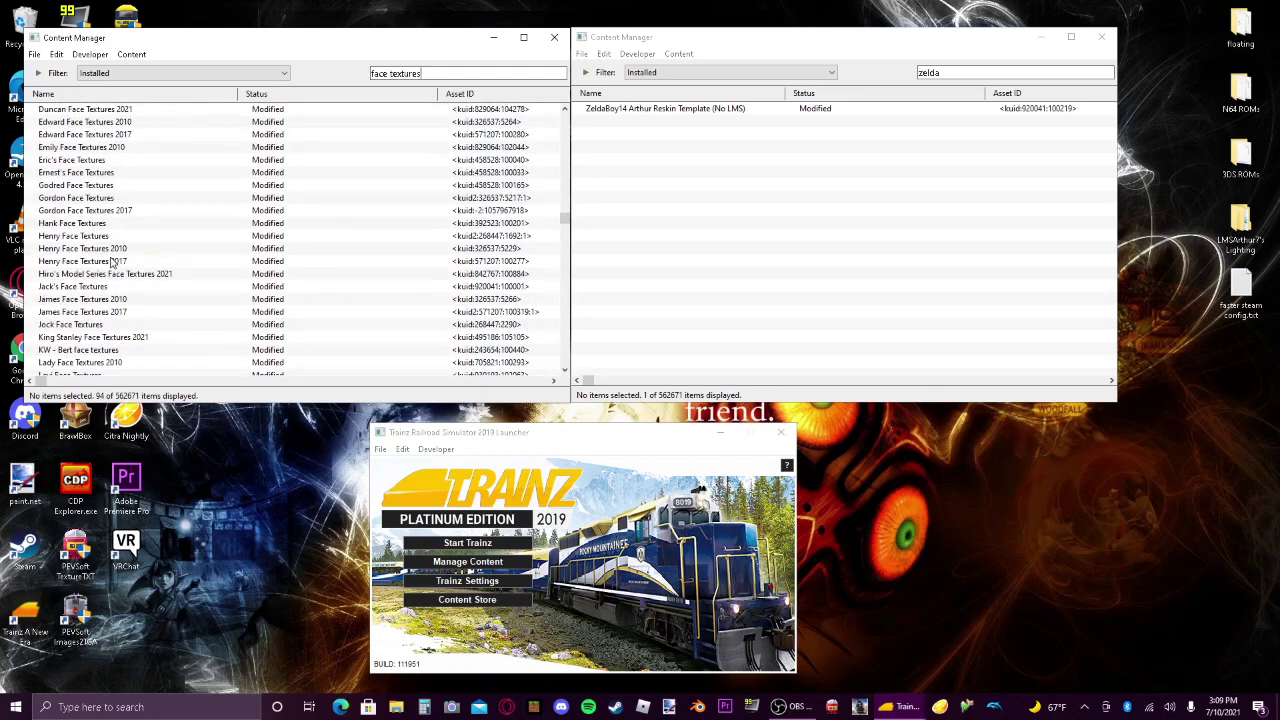
scroll(112, 262, "down", 12)
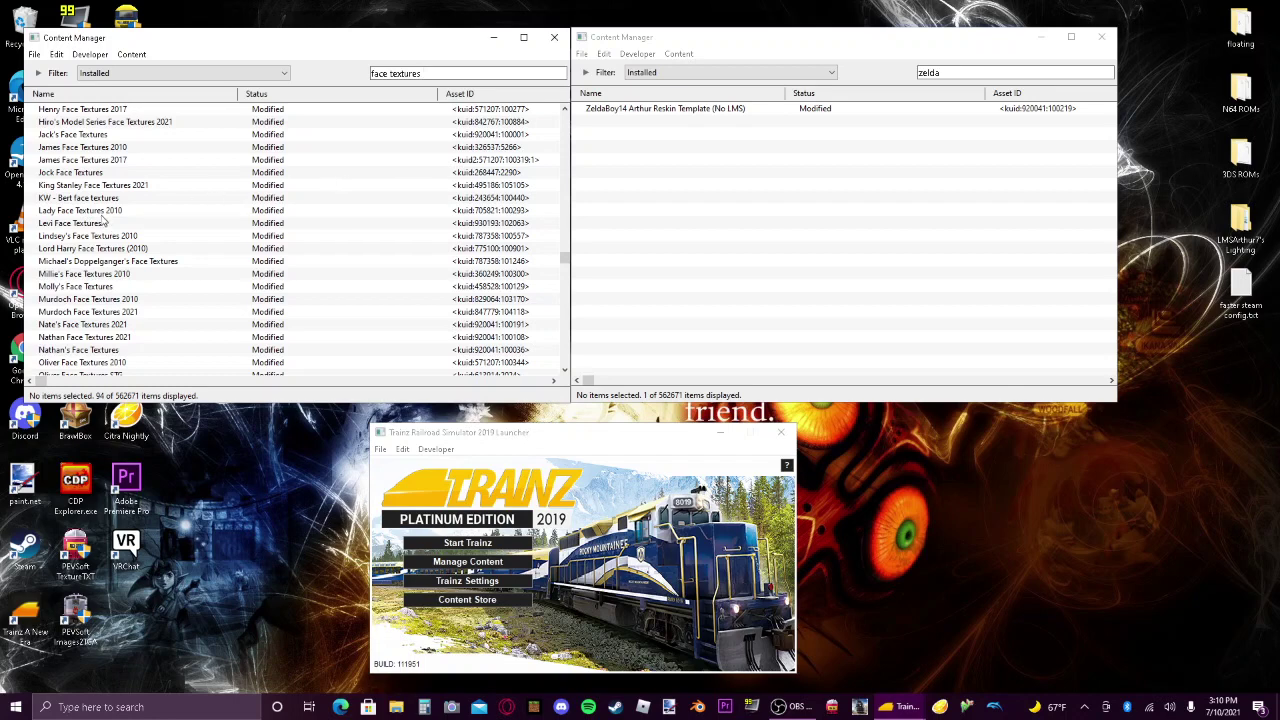
Copy the KUID of King Stanley Face Textures 2021, then view the asset's details and close them.
left_click(108, 189)
right_click(108, 189)
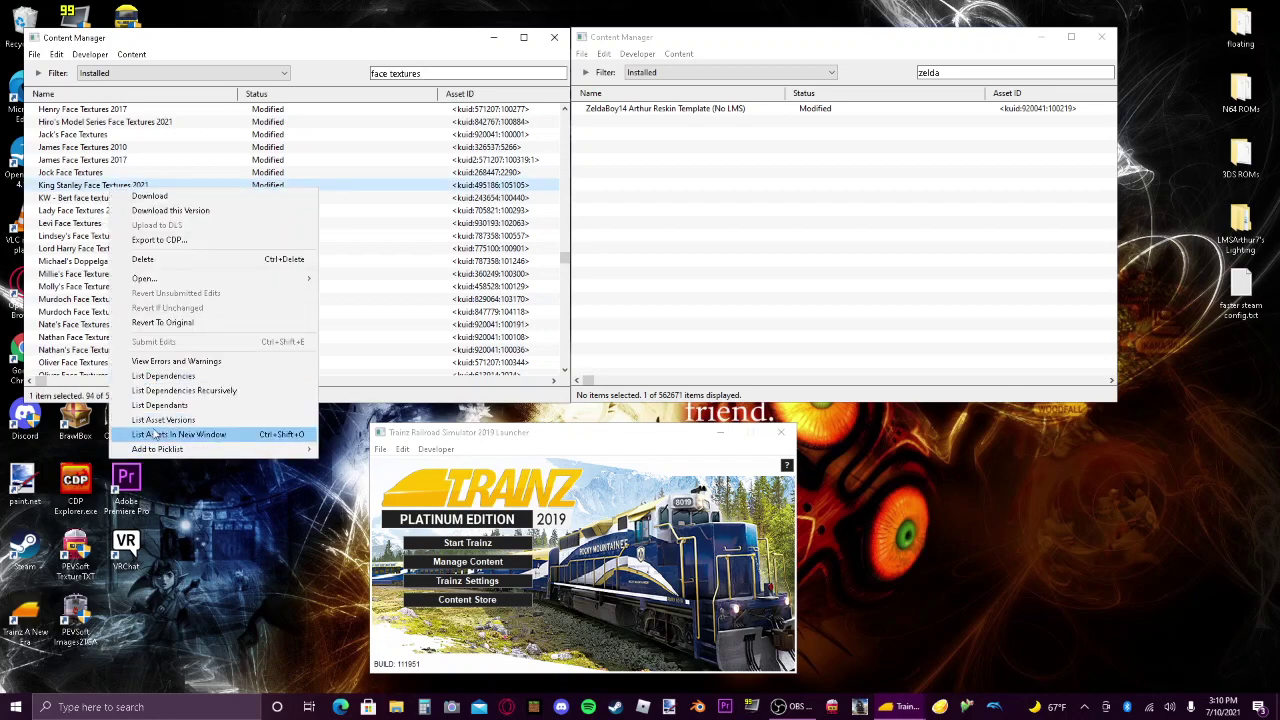
left_click(163, 436)
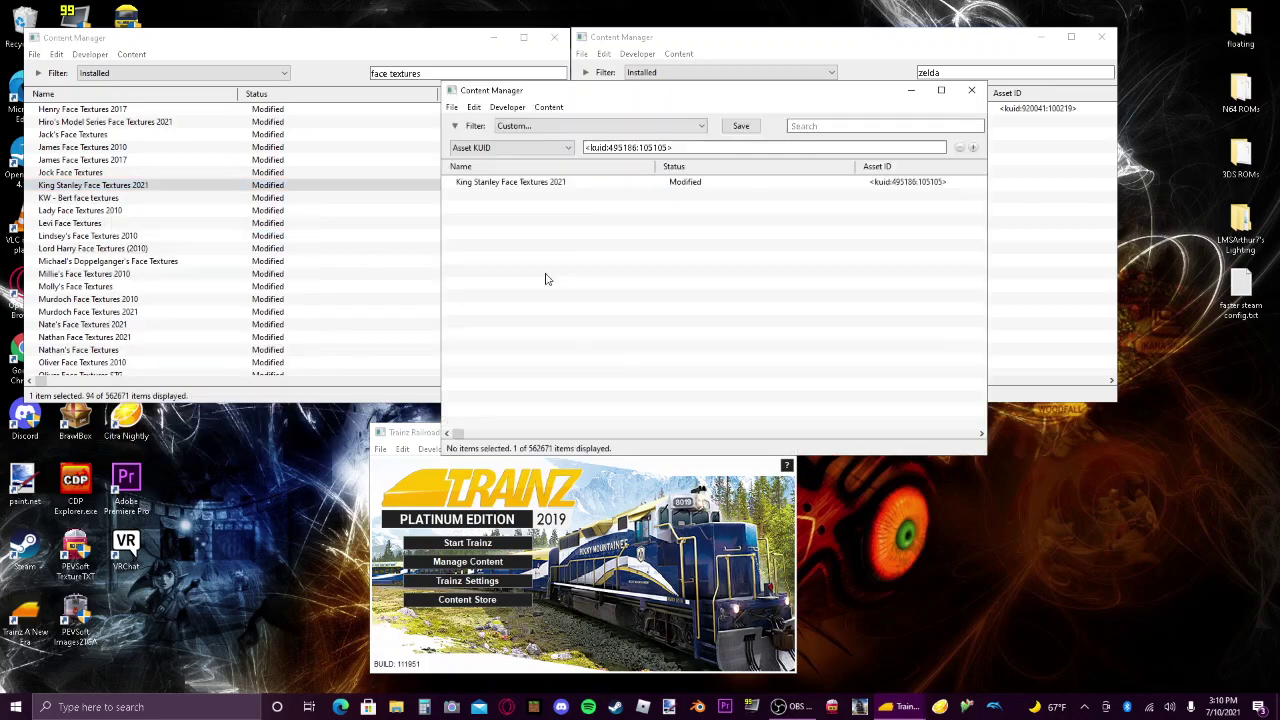
triple_click(667, 147)
key("ctrl+c")
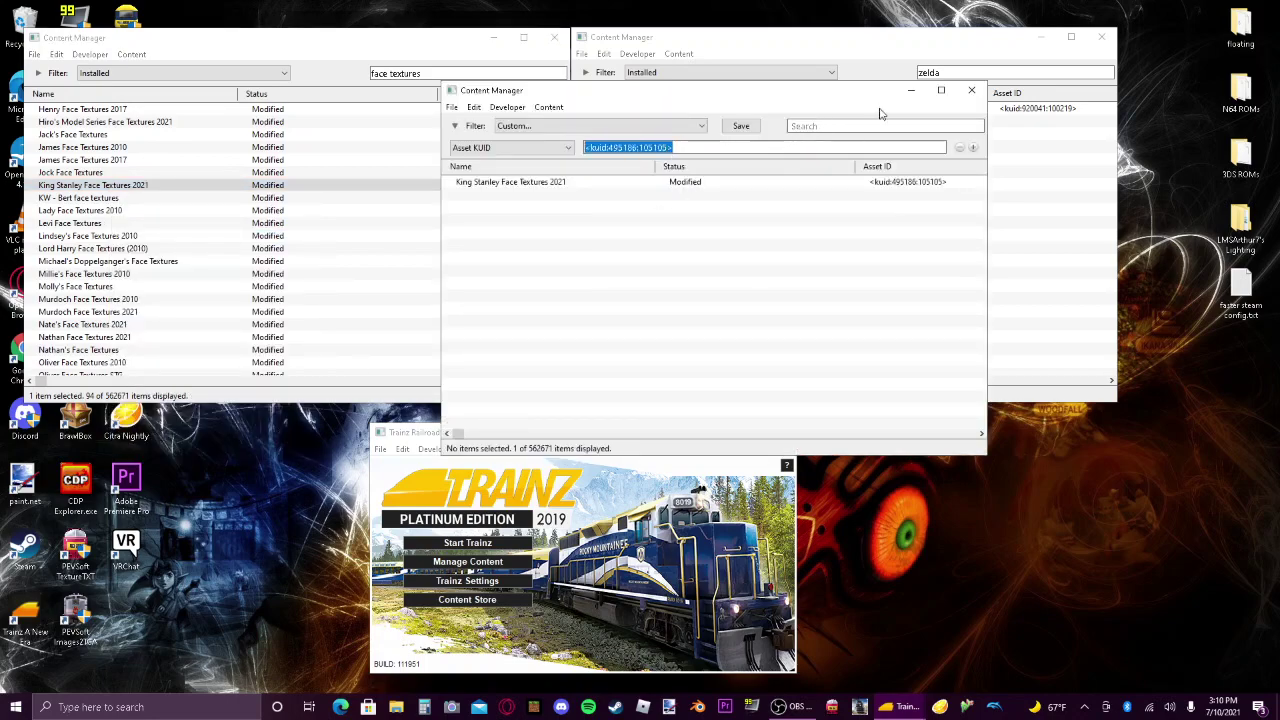
left_click(971, 90)
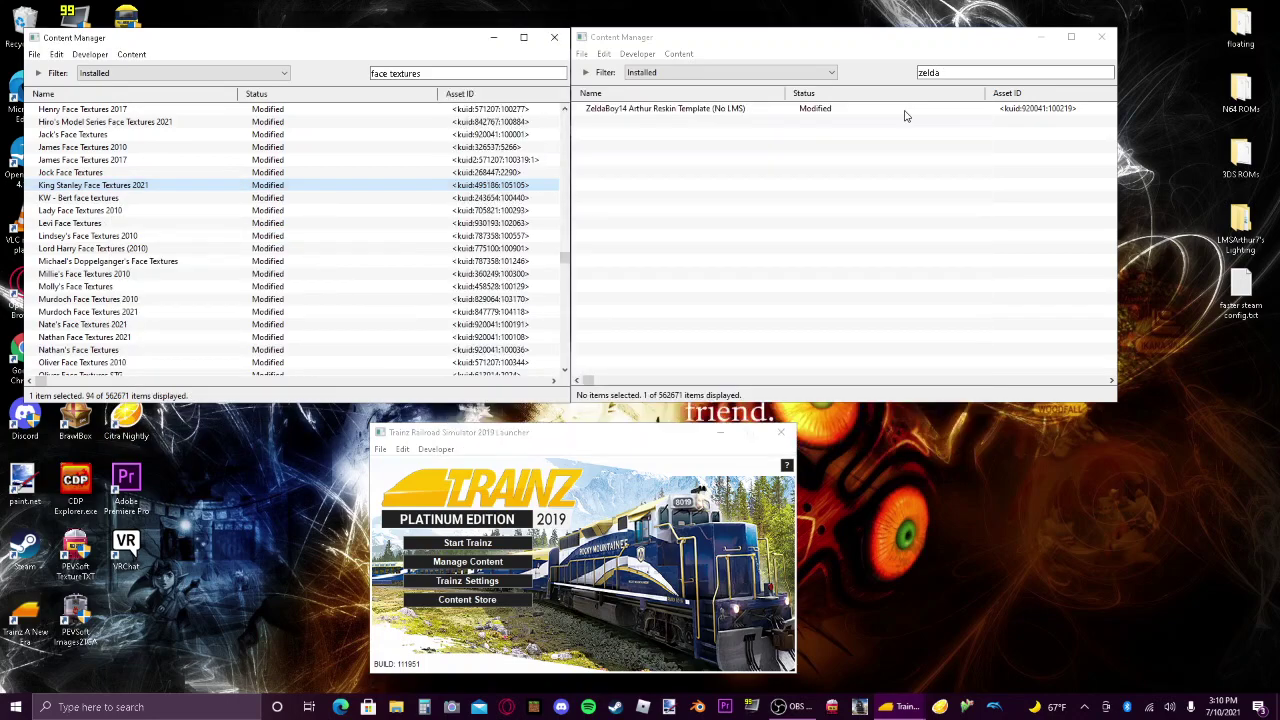
double_click(320, 191)
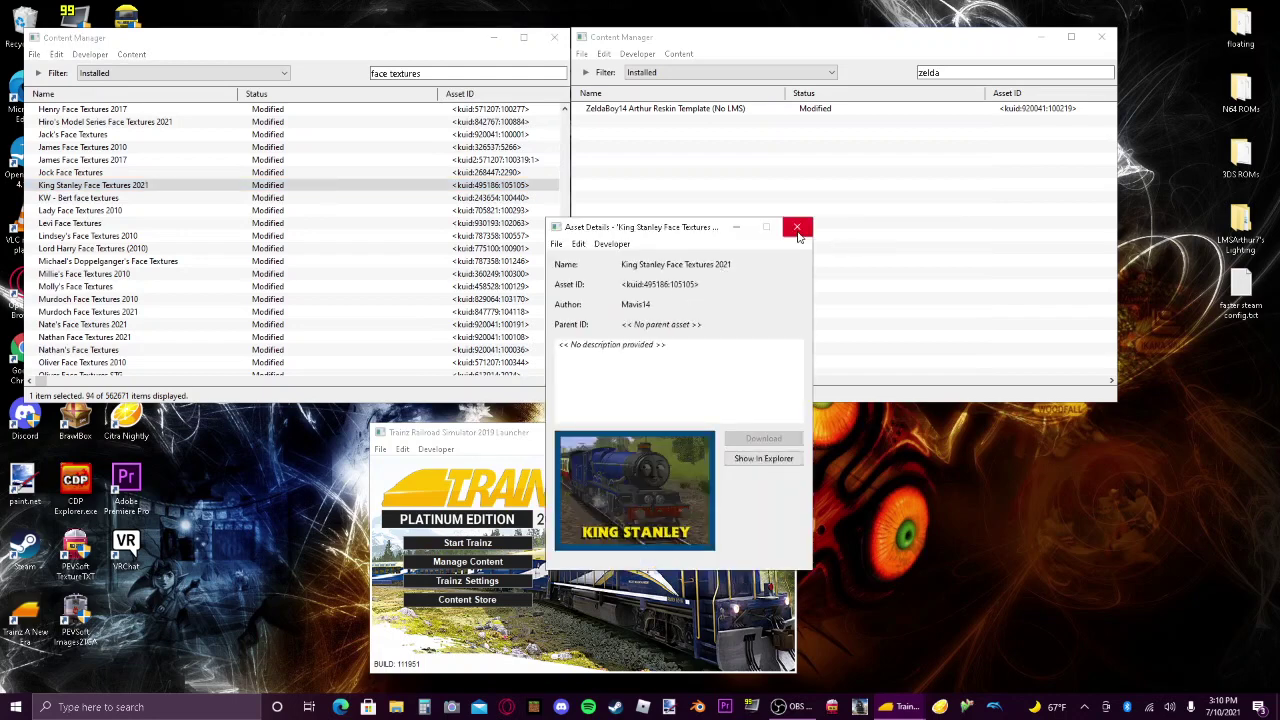
left_click(797, 229)
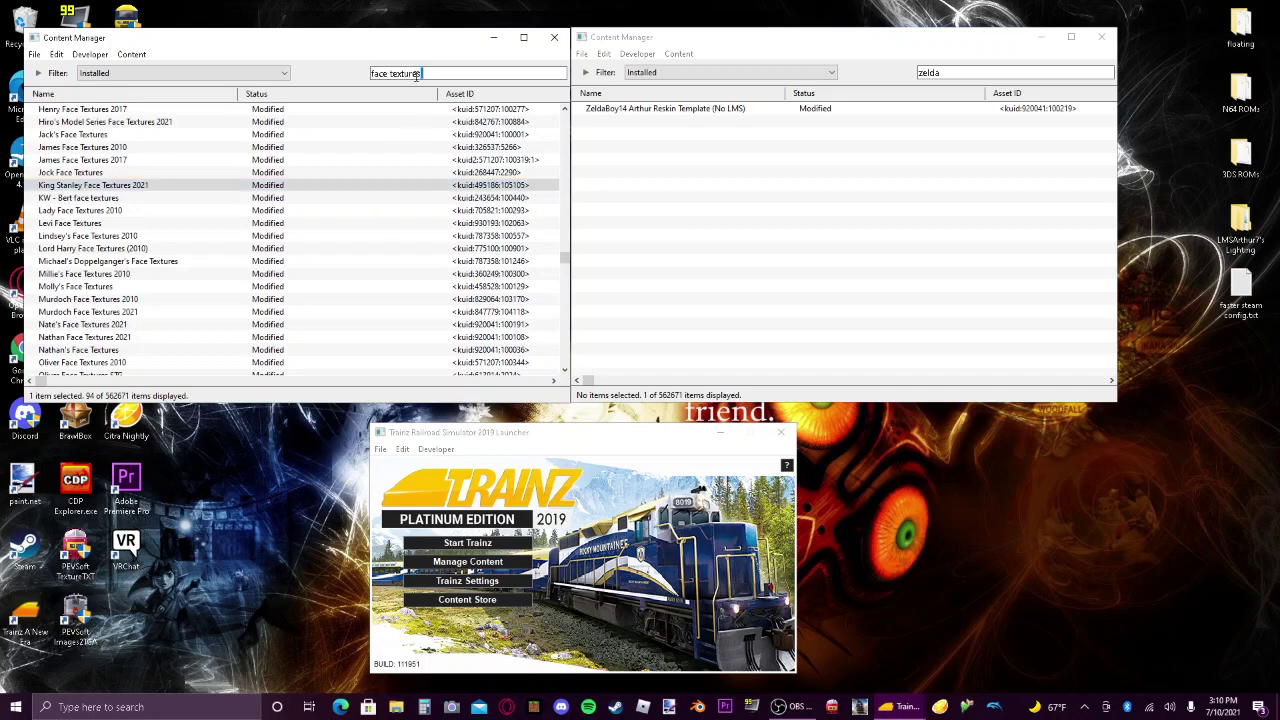
Search the installed content for "milward" and open the config file of Milward the Red B12 for editing.
key("ctrl+f")
type("milc")
key("BackSpace")
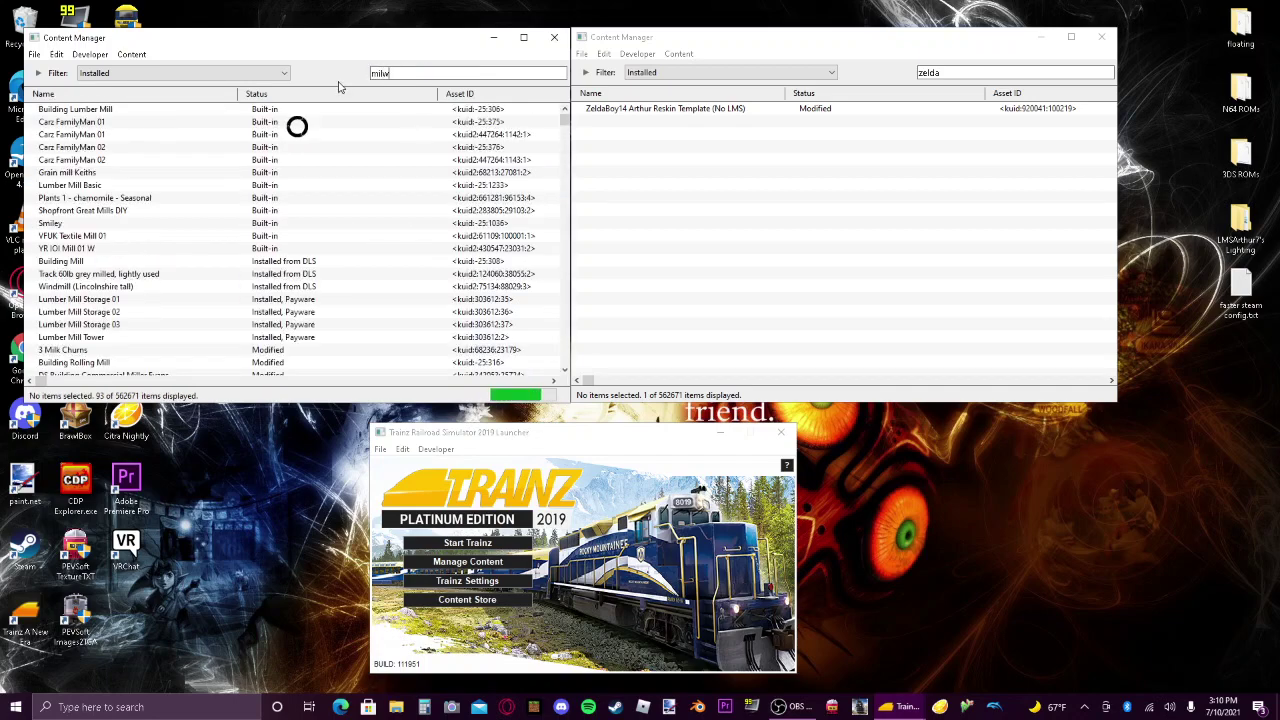
type("ward")
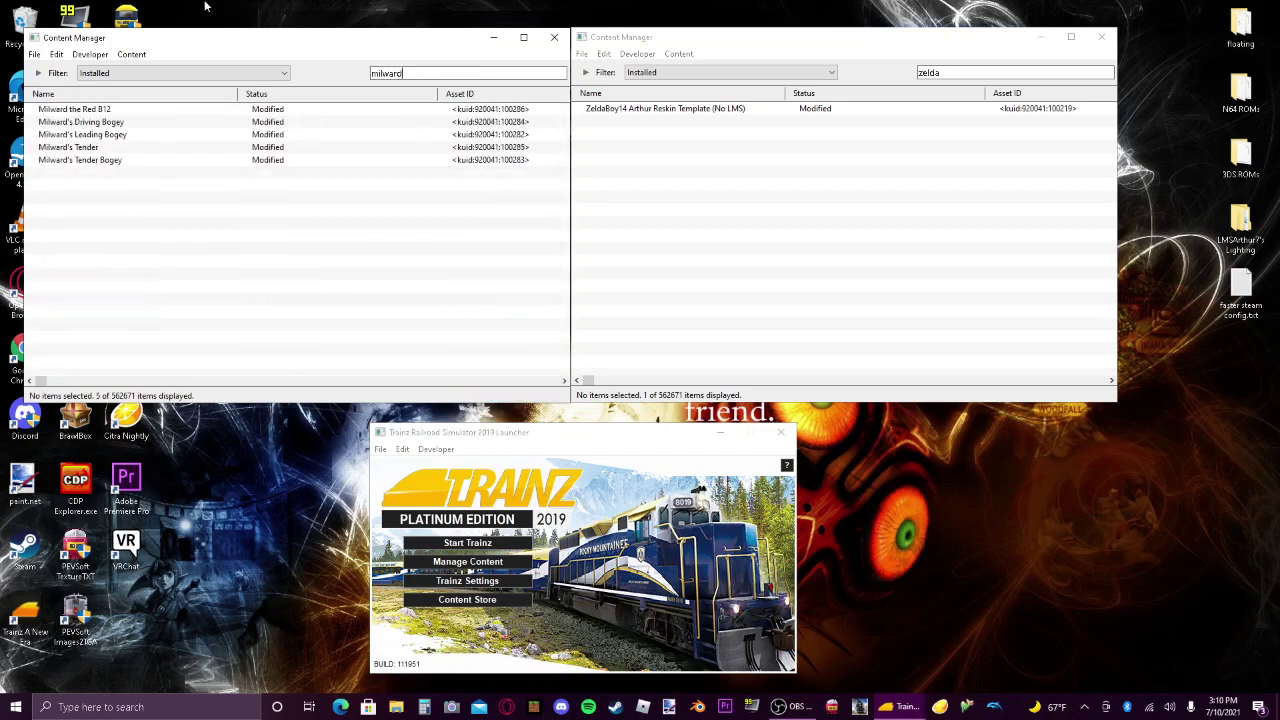
right_click(106, 110)
mouse_move(188, 205)
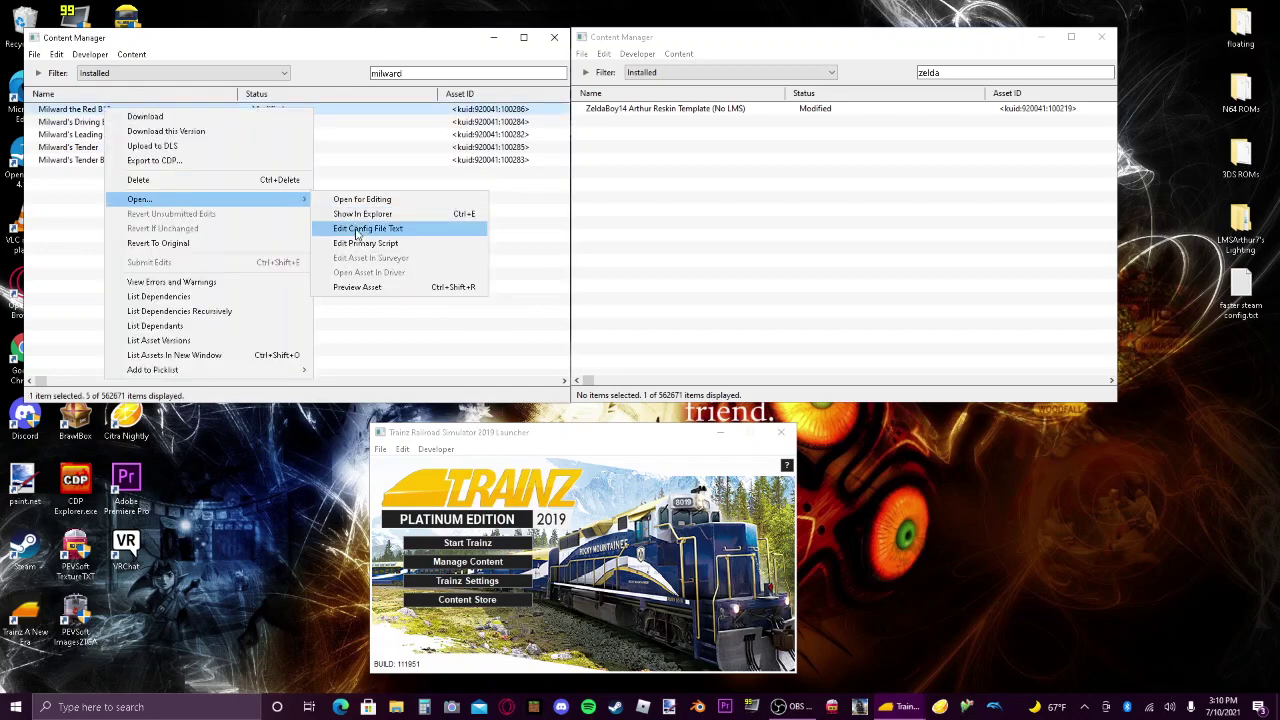
left_click(357, 229)
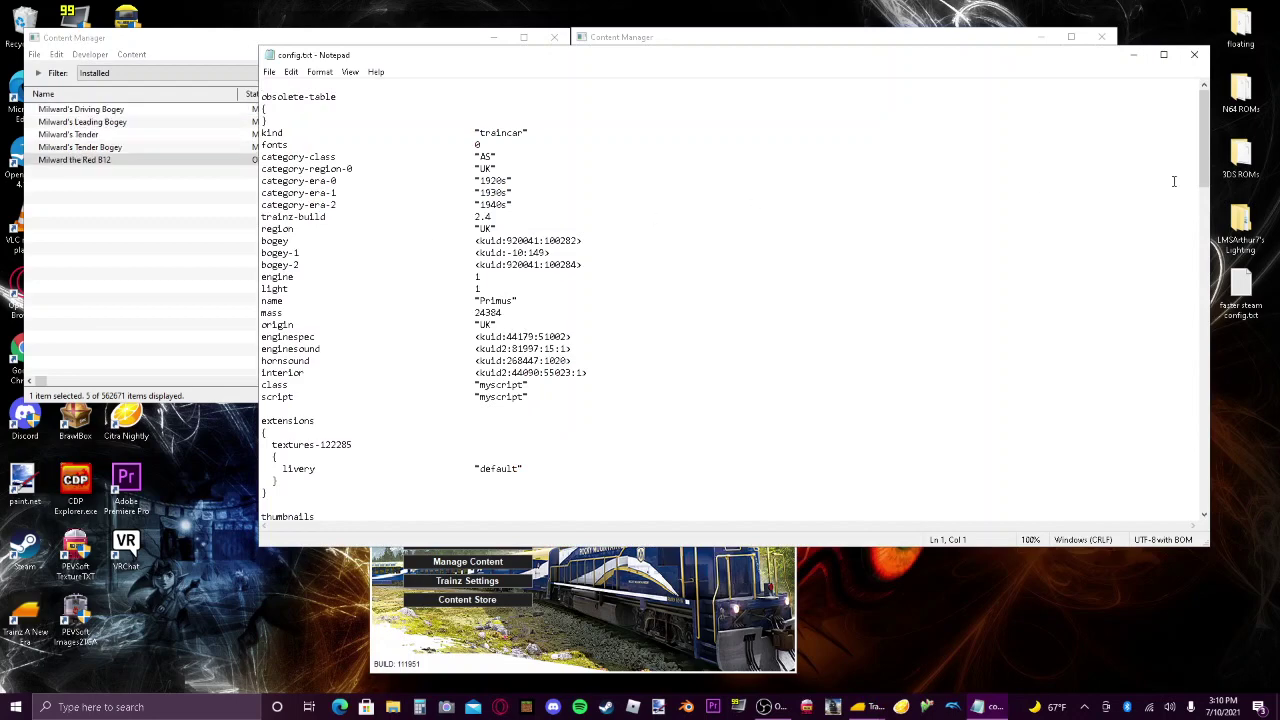
Set the liveries entry in the kuid-table to <kuid:495186:105105>, save the config file and submit the engine's edits.
left_click_drag(1202, 146, 1184, 492)
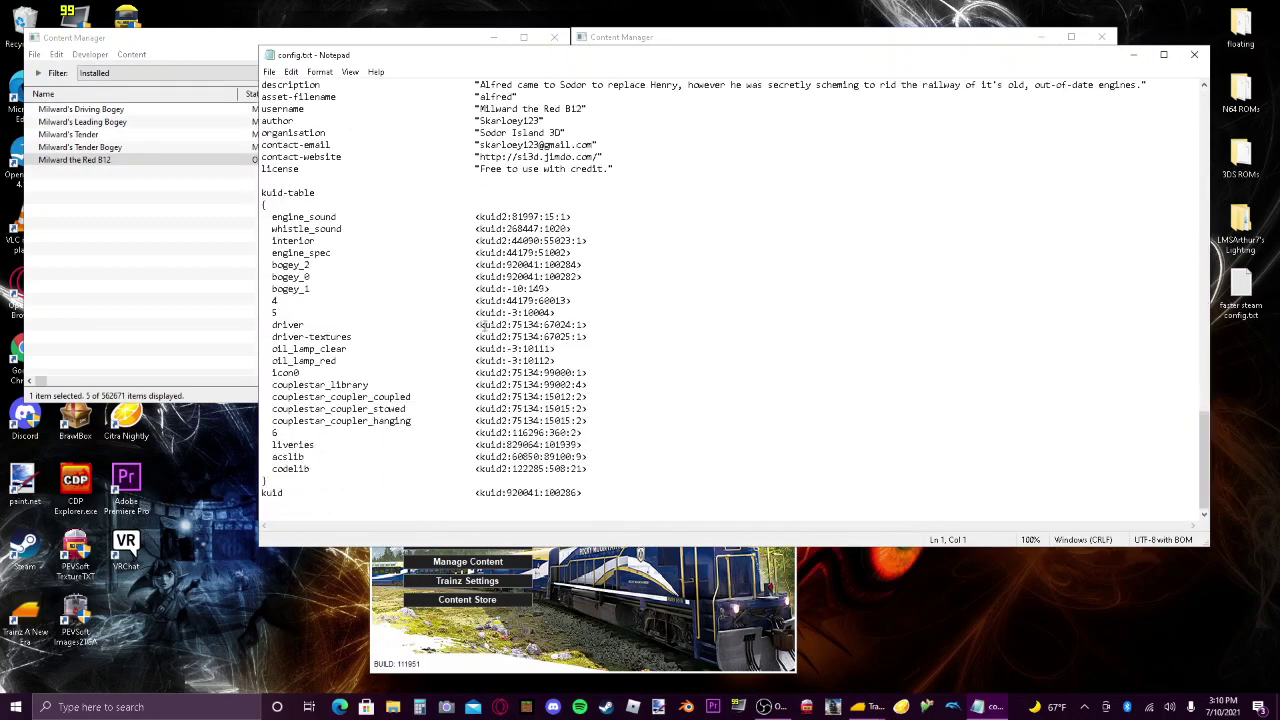
left_click_drag(266, 445, 476, 445)
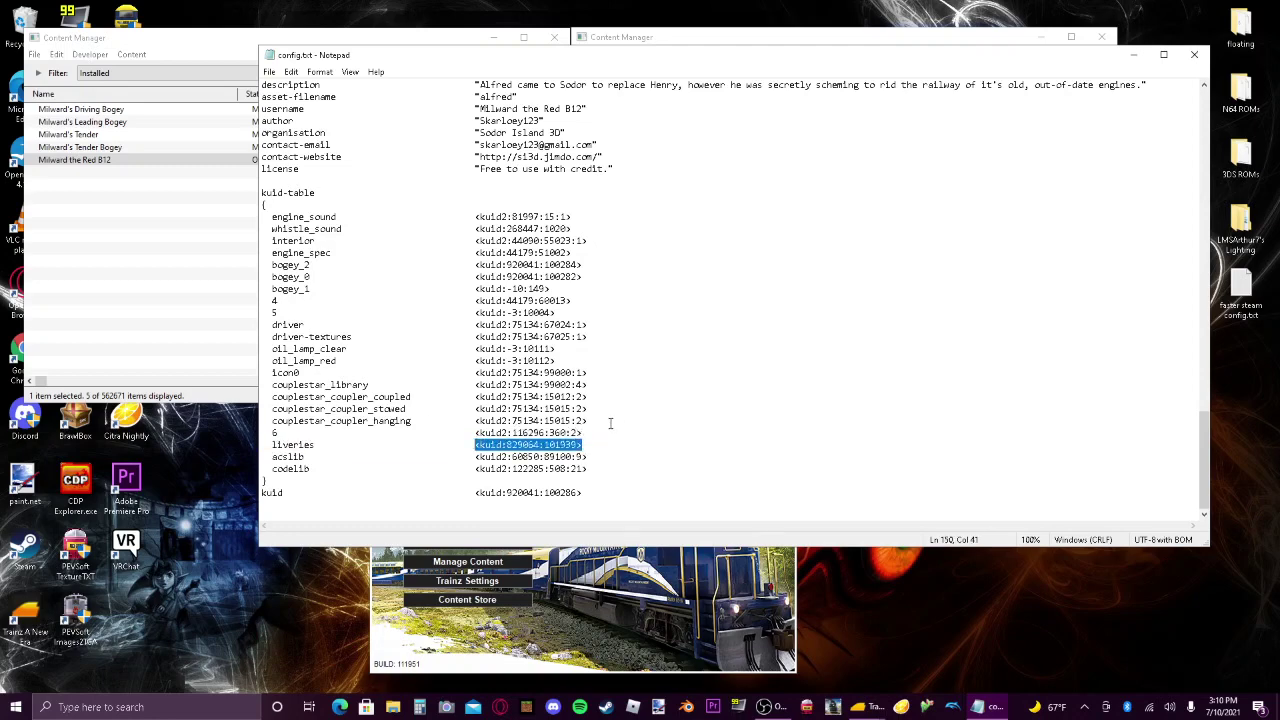
key("ctrl+v")
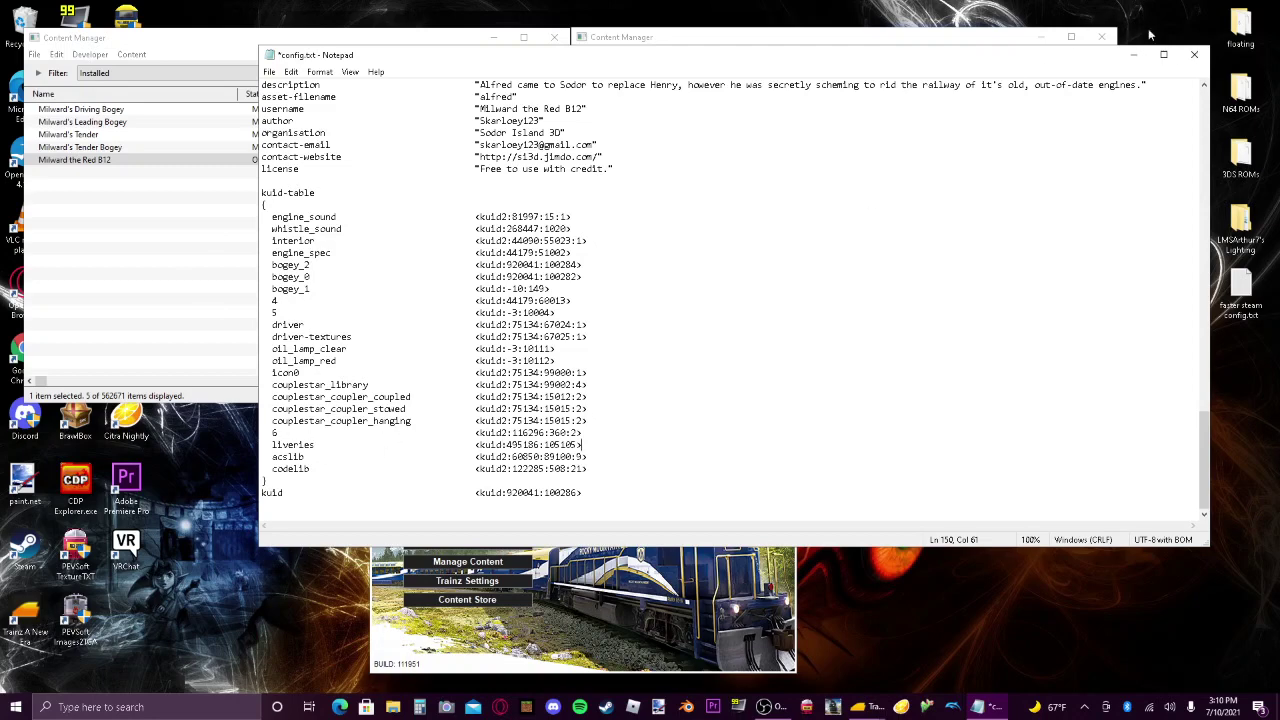
left_click(1194, 54)
left_click(603, 383)
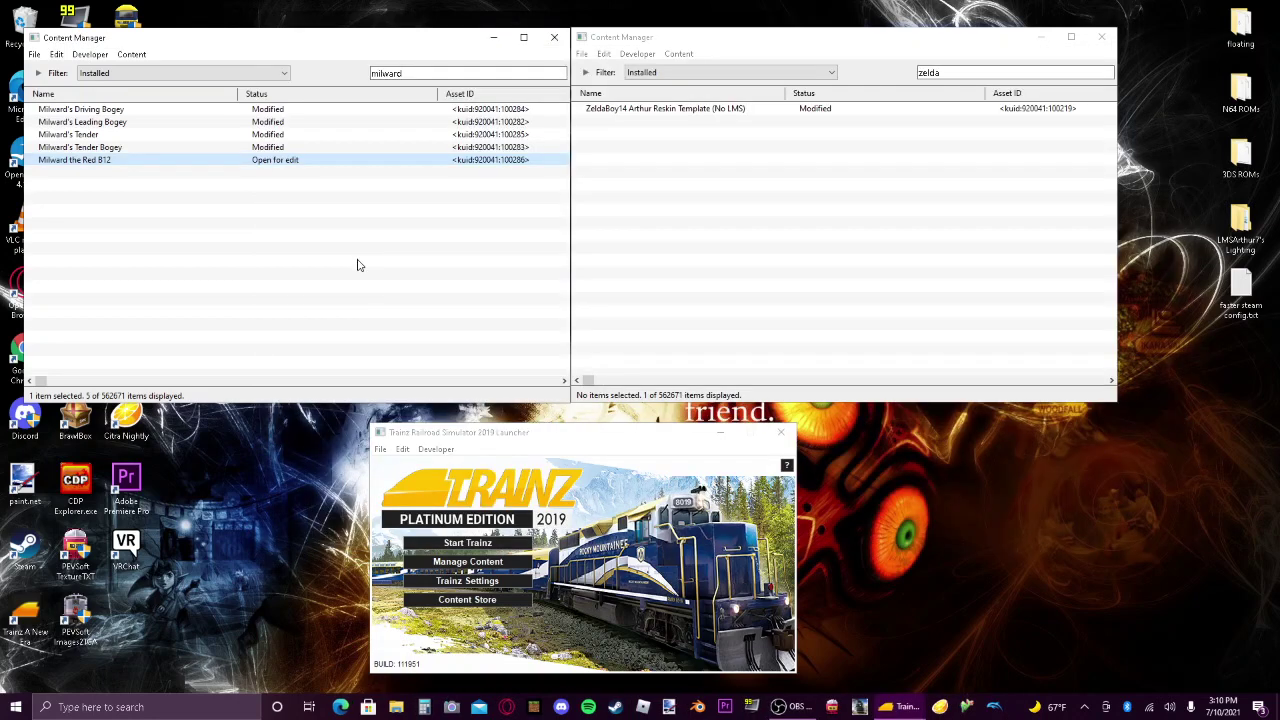
right_click(307, 162)
left_click(340, 314)
Preview Milward the Red B12 in the asset viewer, inspect the engine up close and from the side, and close the preview.
right_click(113, 113)
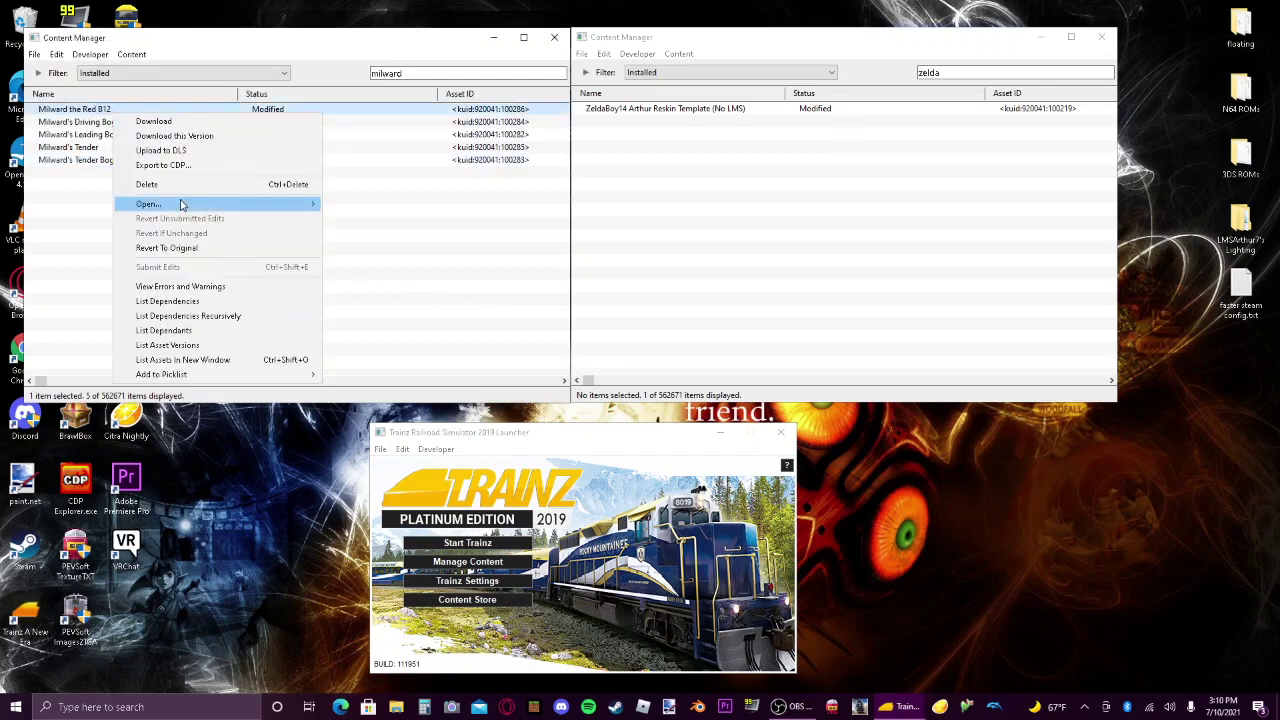
mouse_move(254, 208)
left_click(397, 289)
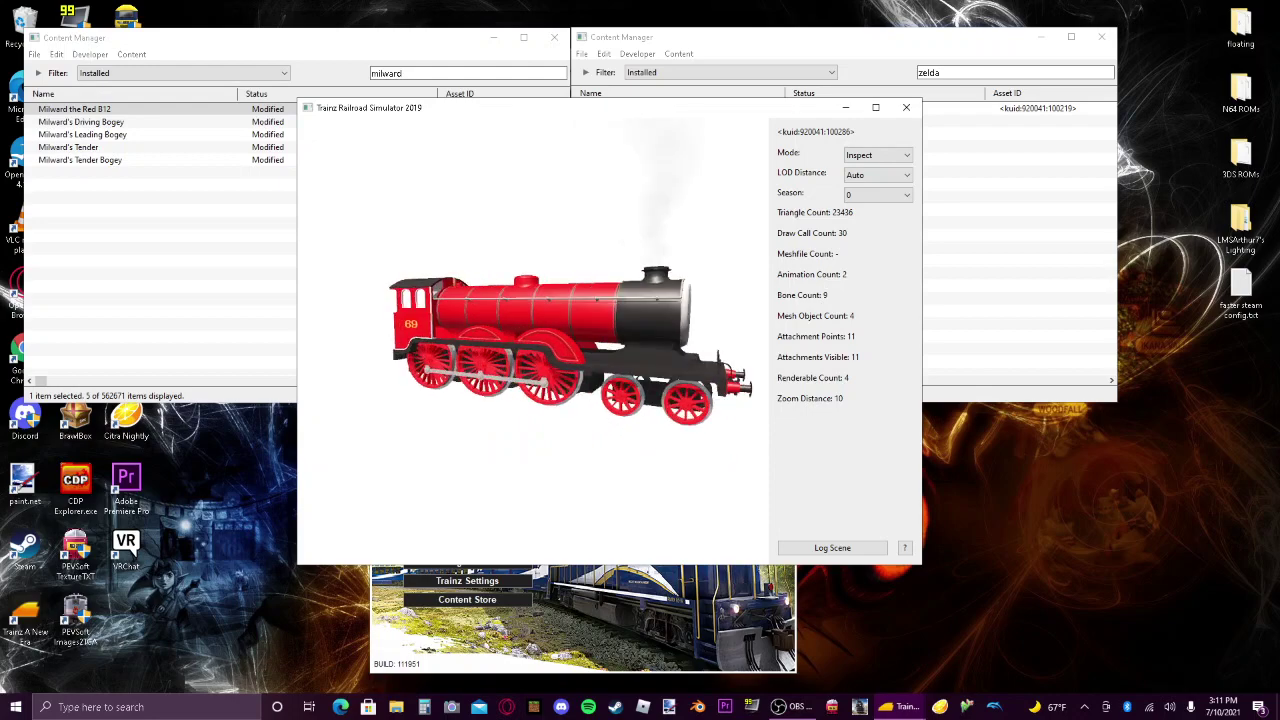
scroll(629, 307, "up", 7)
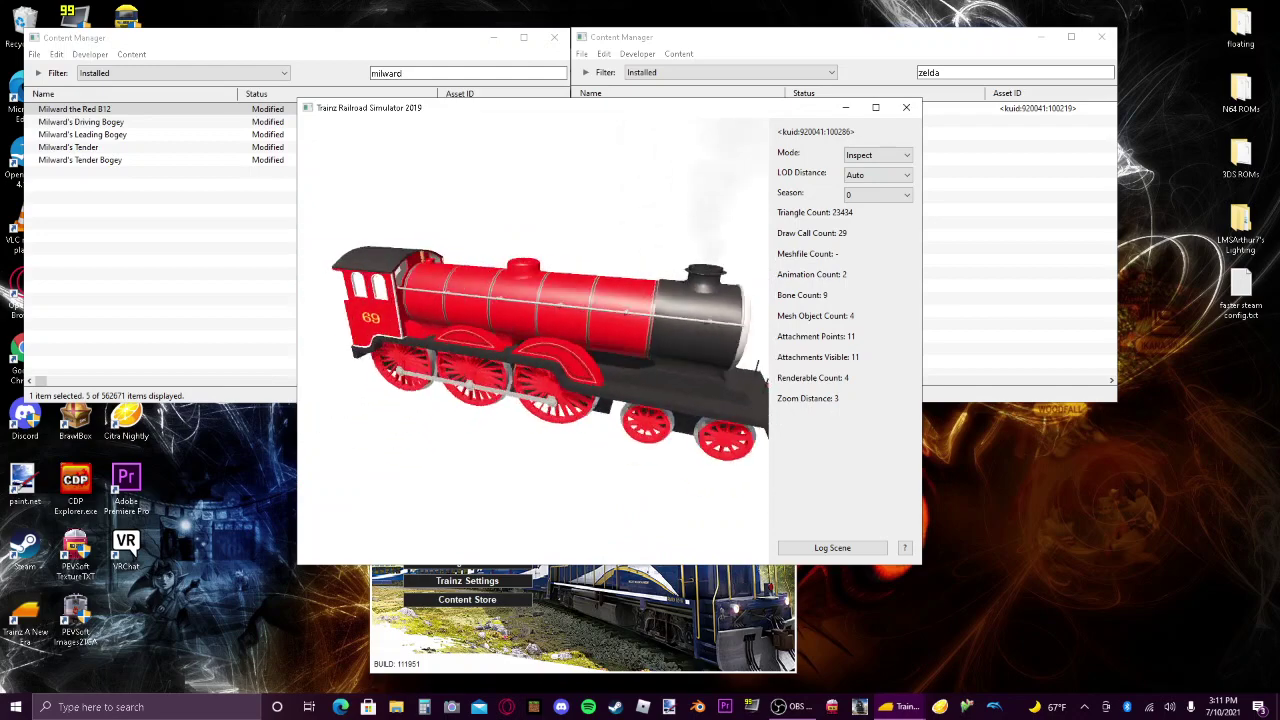
scroll(533, 335, "down", 5)
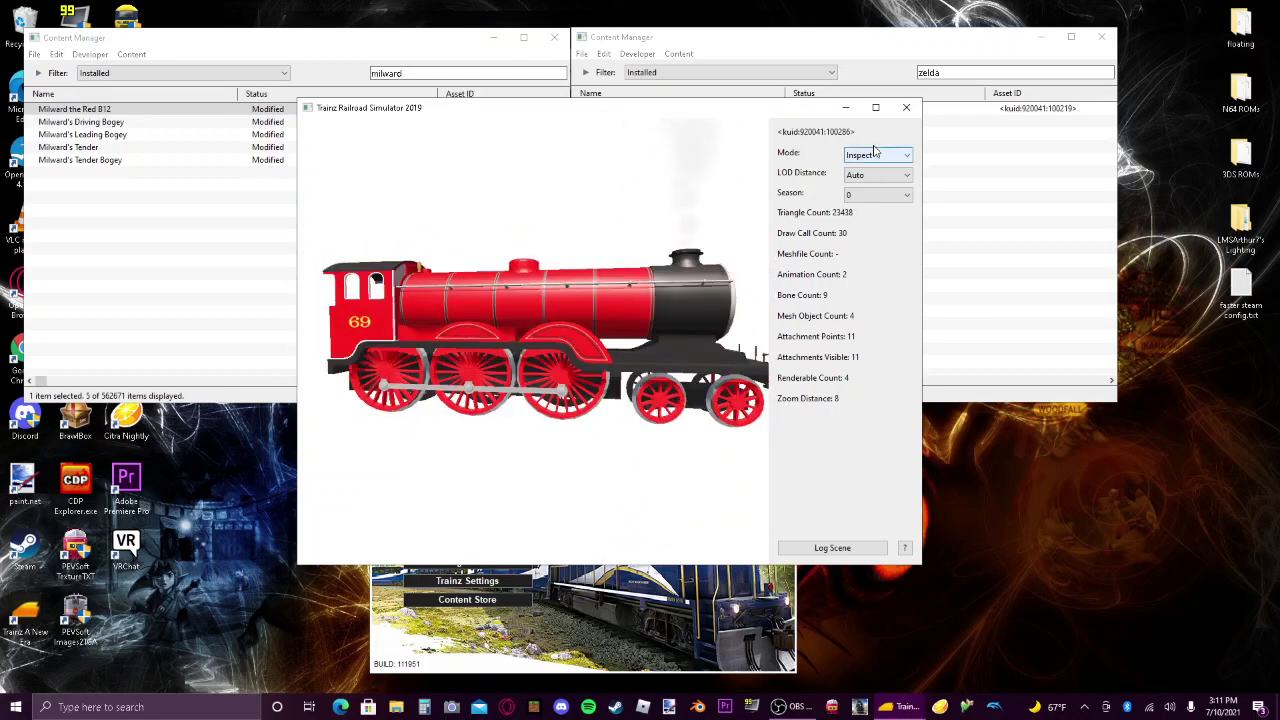
left_click(906, 107)
Preview Milward's Tender in the asset viewer, inspect the model and close the preview.
right_click(92, 152)
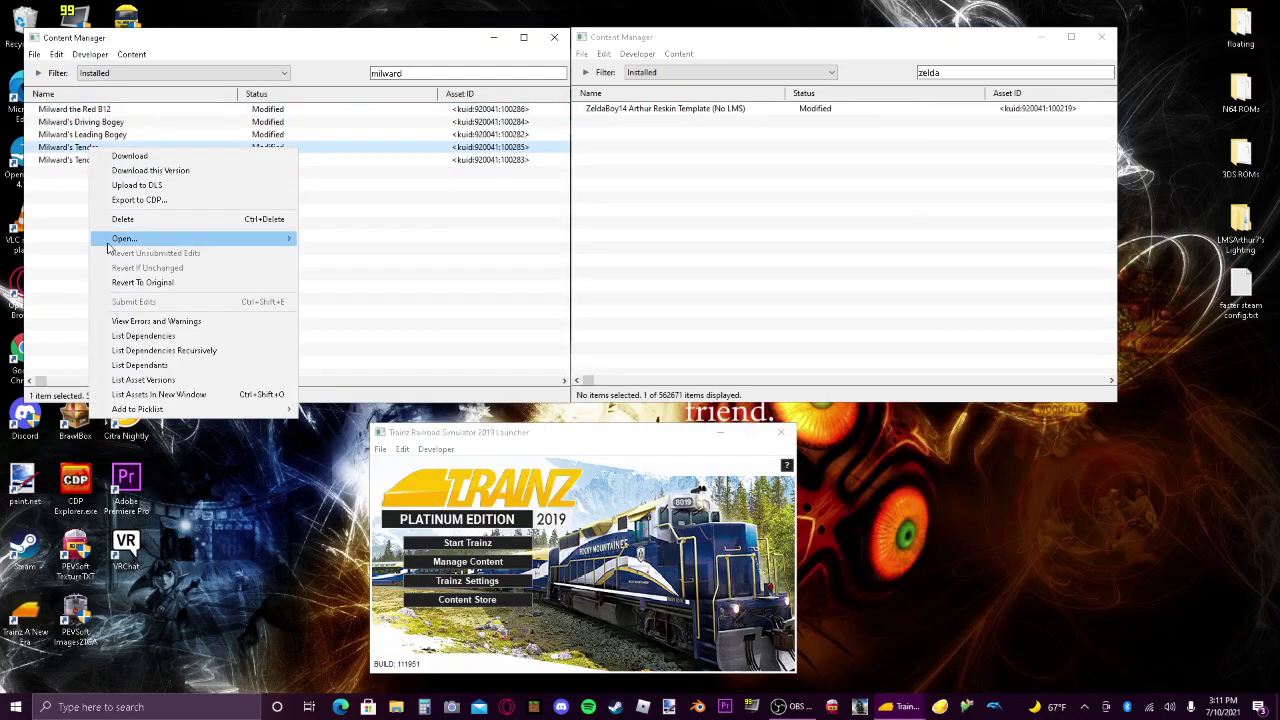
mouse_move(200, 243)
left_click(357, 330)
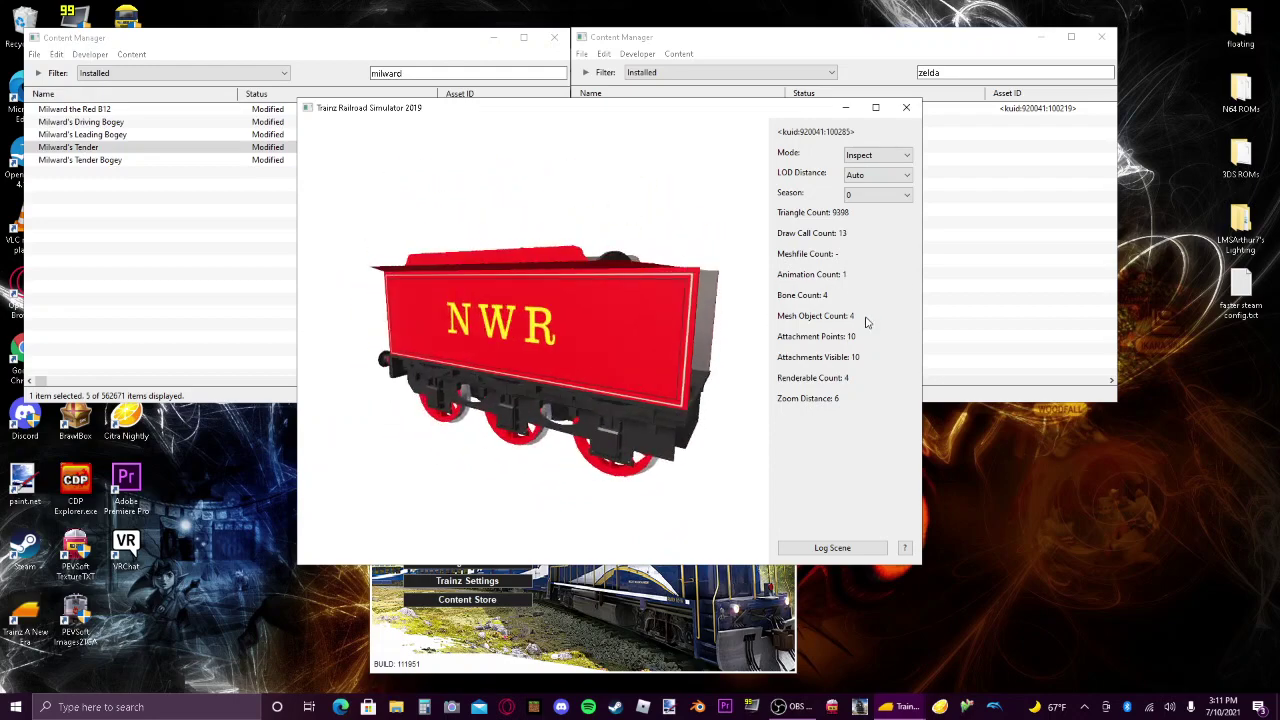
left_click(906, 107)
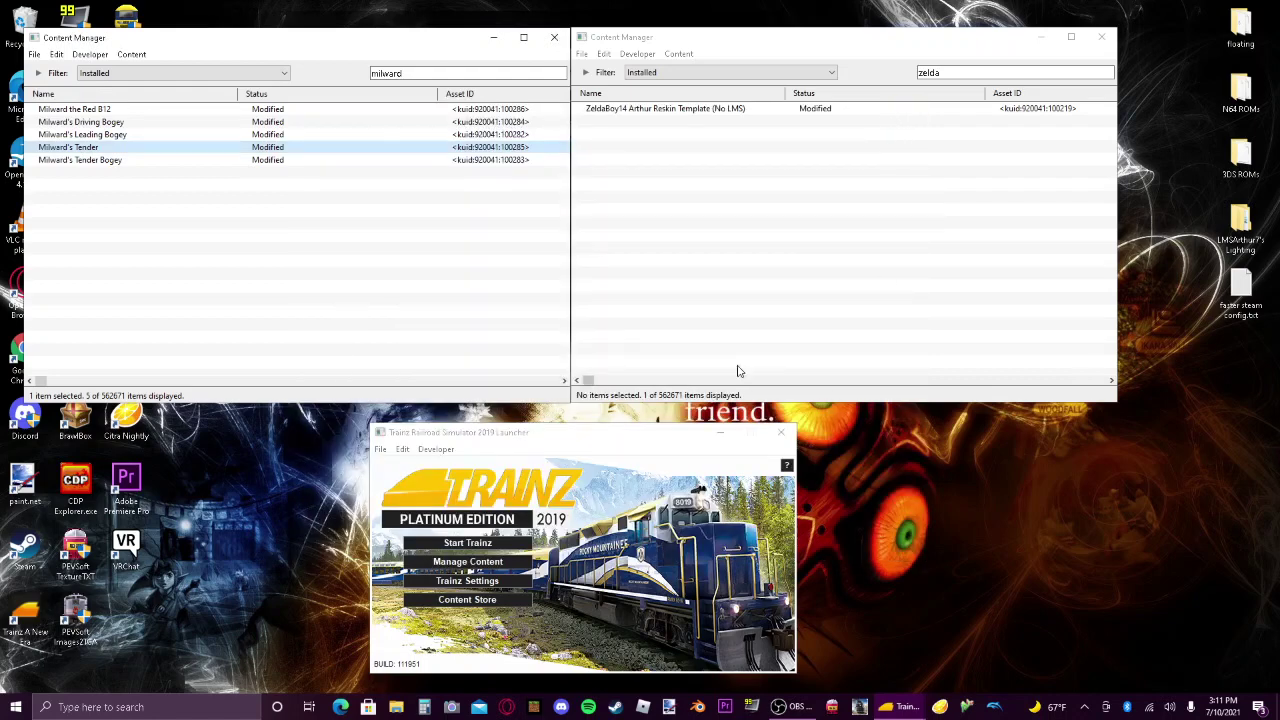
left_click(266, 288)
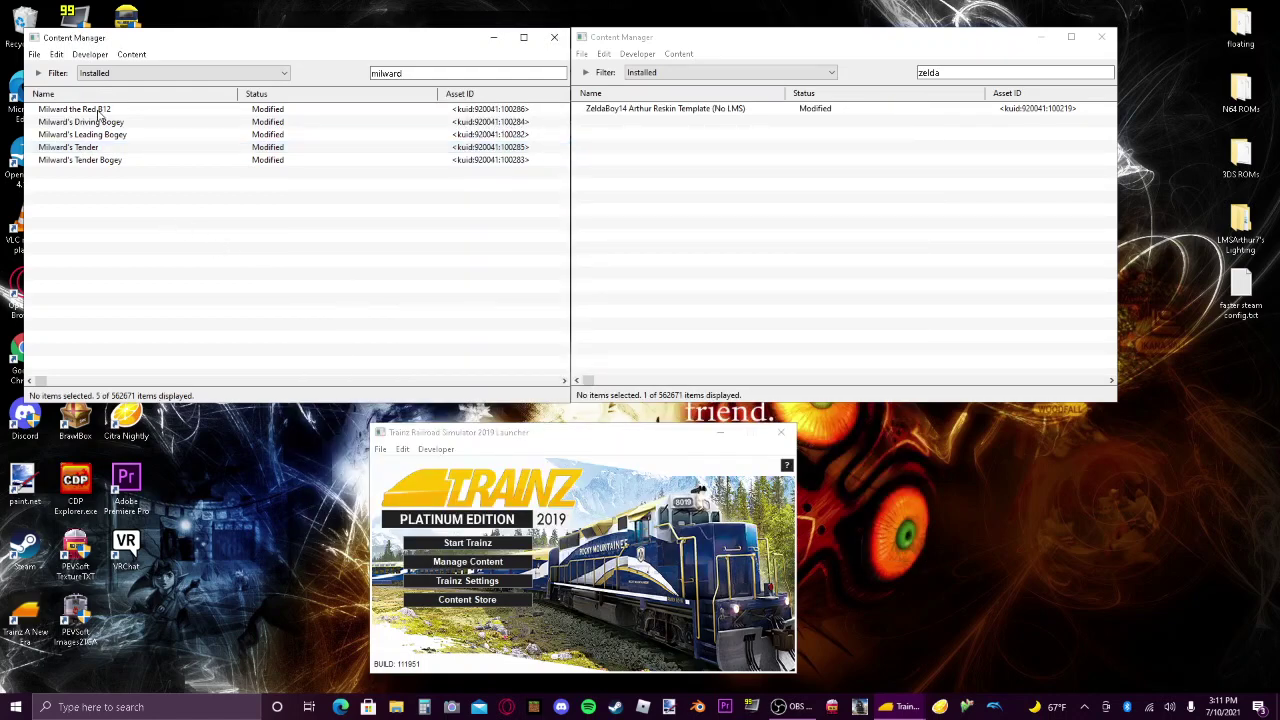
Close the Content Manager window listing the Milward assets and switch to OBS Studio.
left_click(555, 40)
left_click_drag(692, 44, 440, 48)
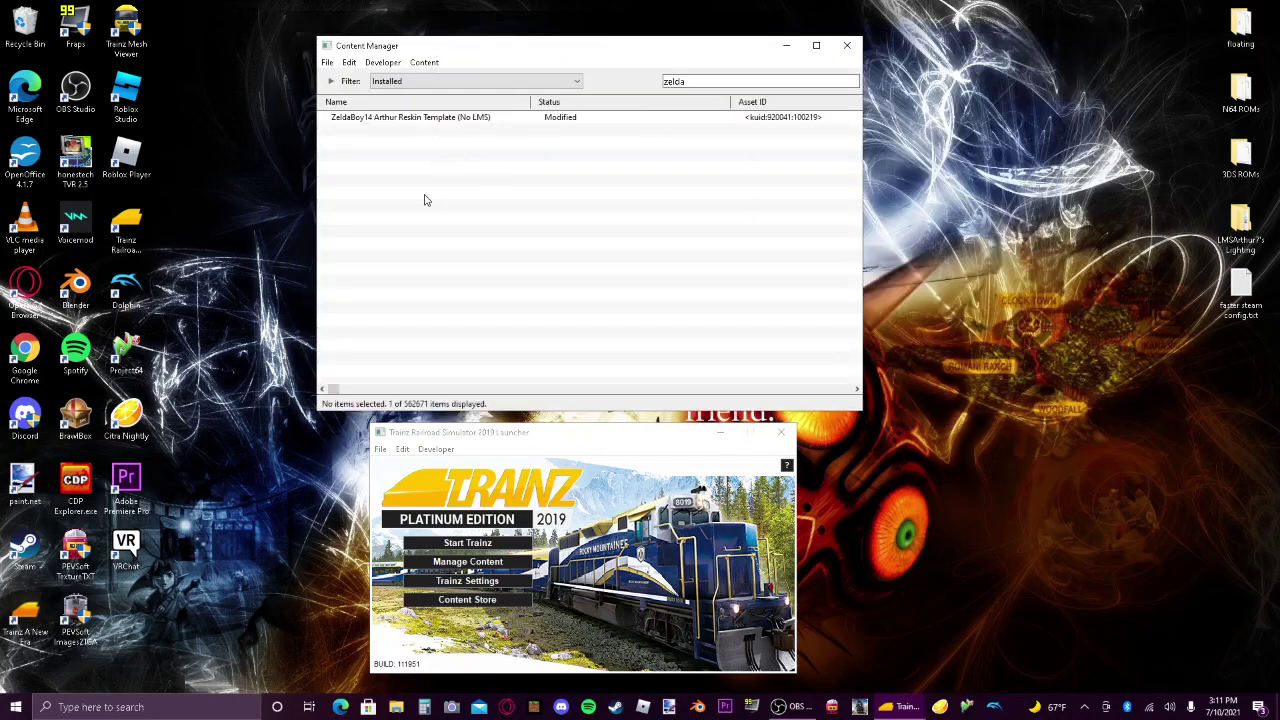
left_click(790, 707)
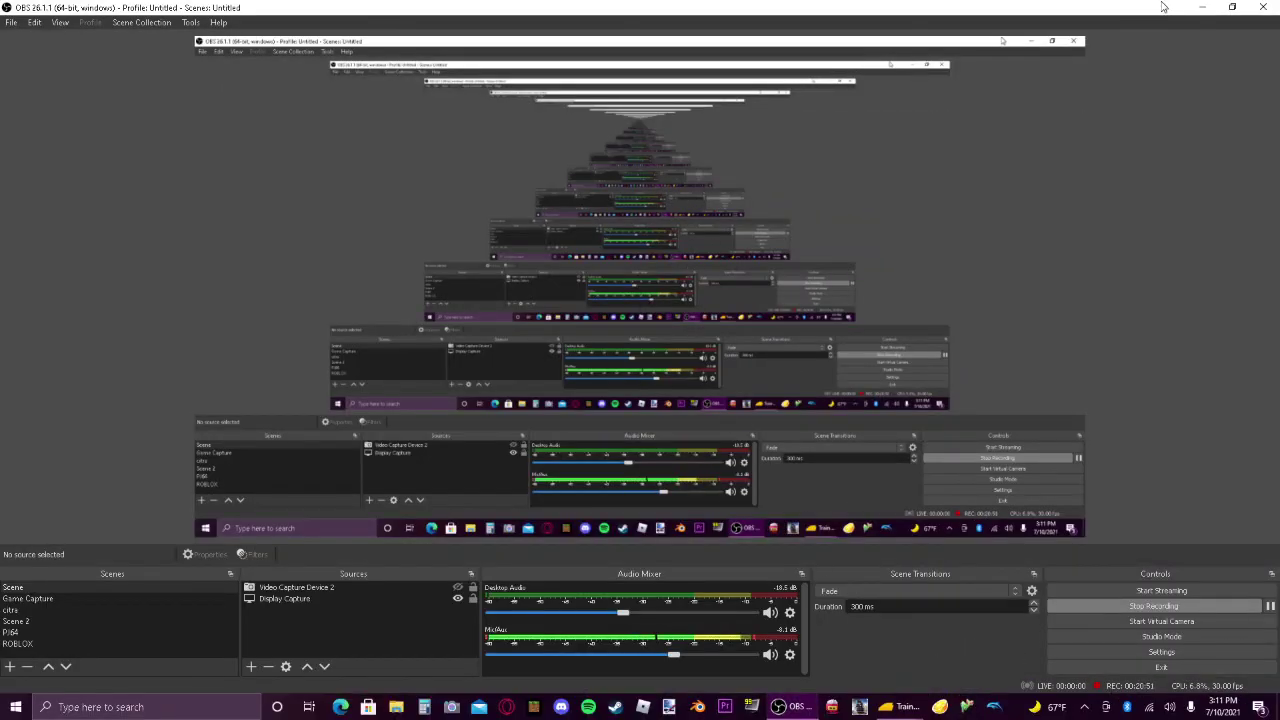
Minimize OBS Studio and list the dependencies of ZeldaBoy14 Arthur Reskin Template (No LMS) in Content Manager.
left_click(1197, 7)
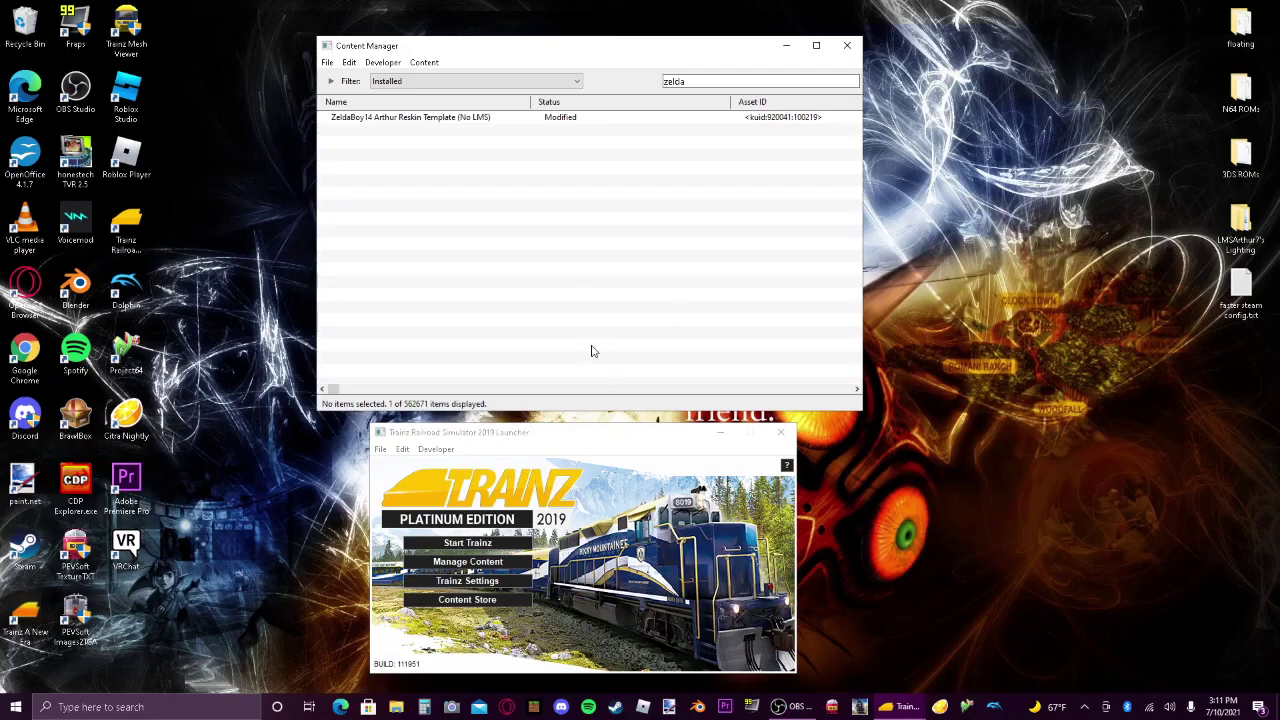
right_click(556, 120)
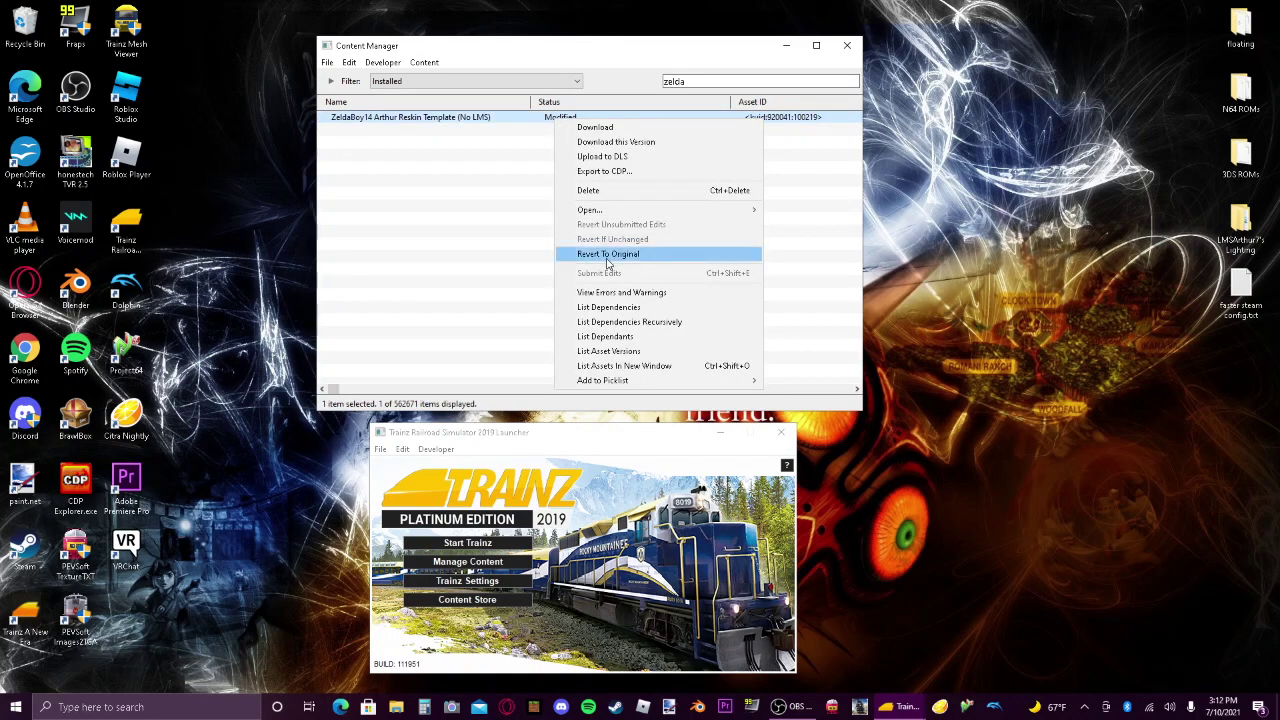
left_click(640, 310)
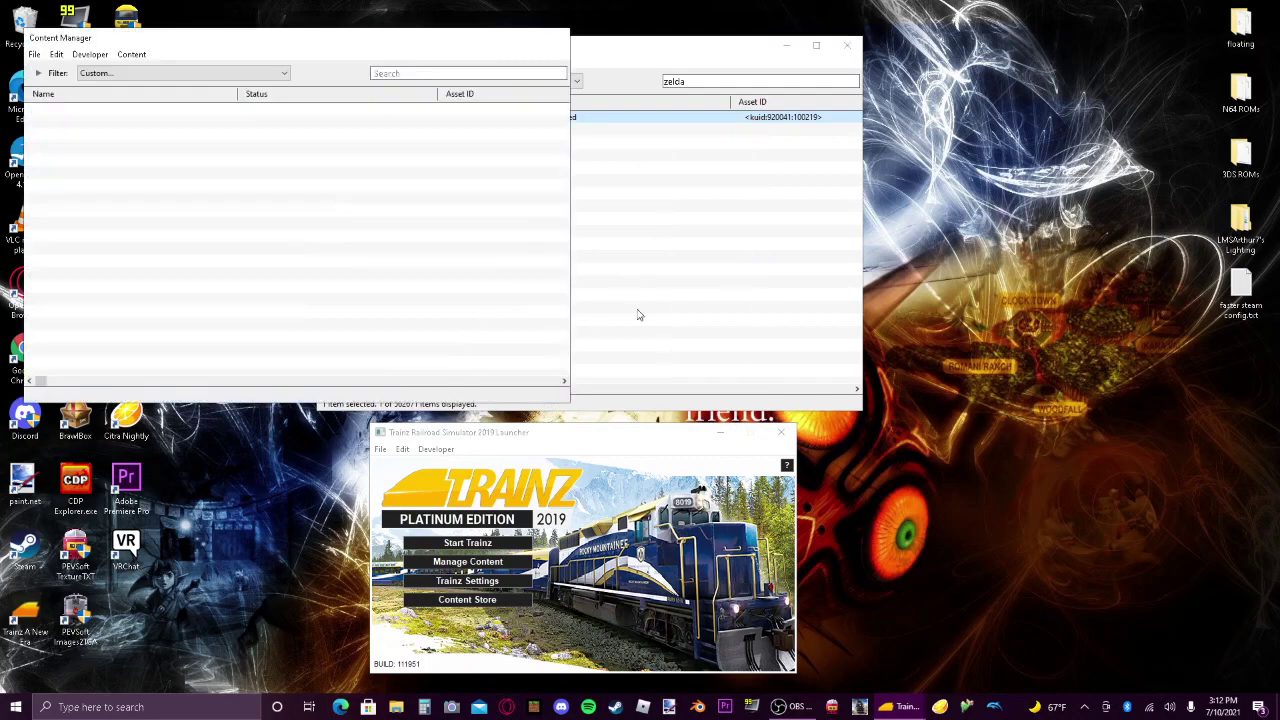
Revert the unsubmitted edits of the four dependencies open for edit, from ACSlib to the NumberIt random running number library.
scroll(380, 259, "down", 1)
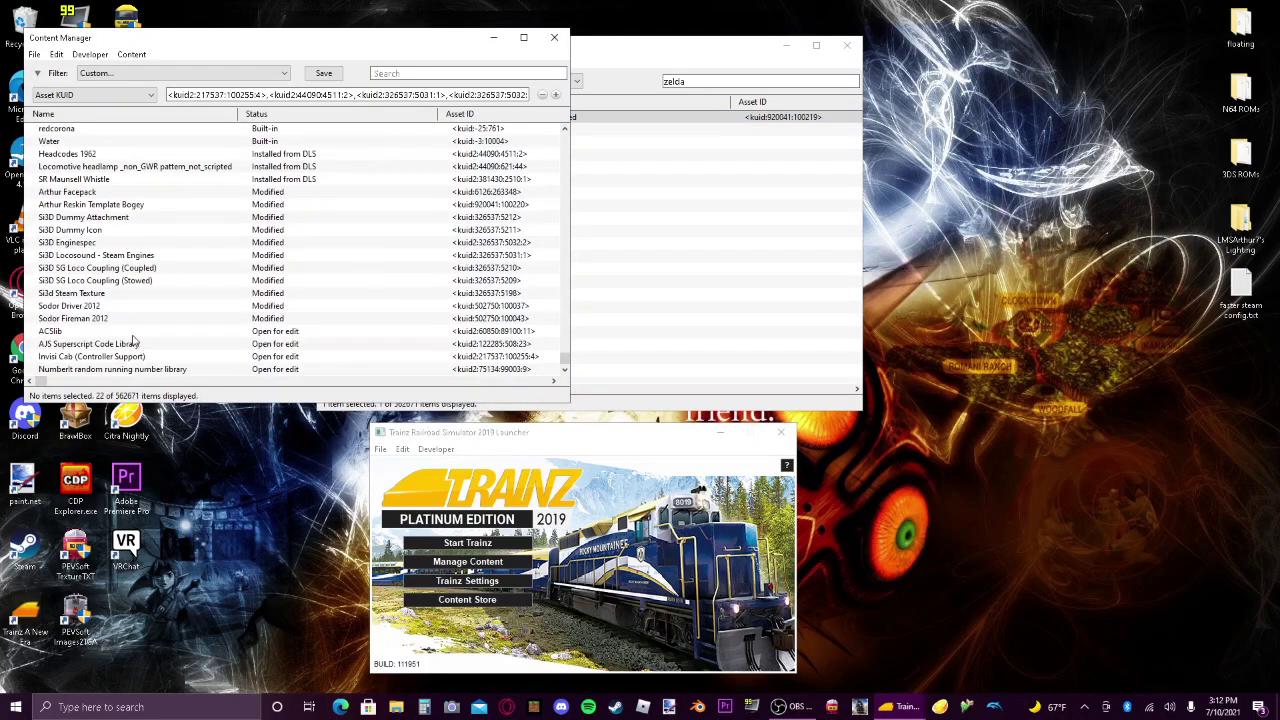
left_click(132, 335)
left_click(160, 370, "shift")
right_click(160, 370)
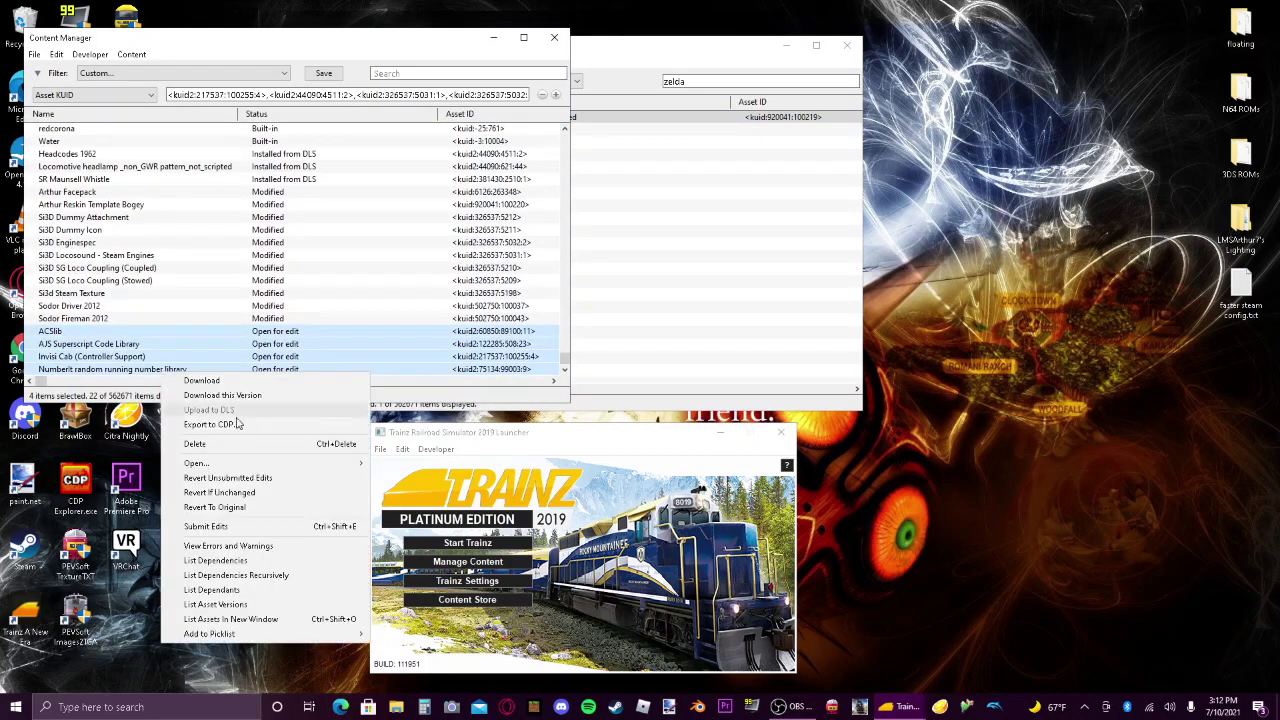
left_click(230, 478)
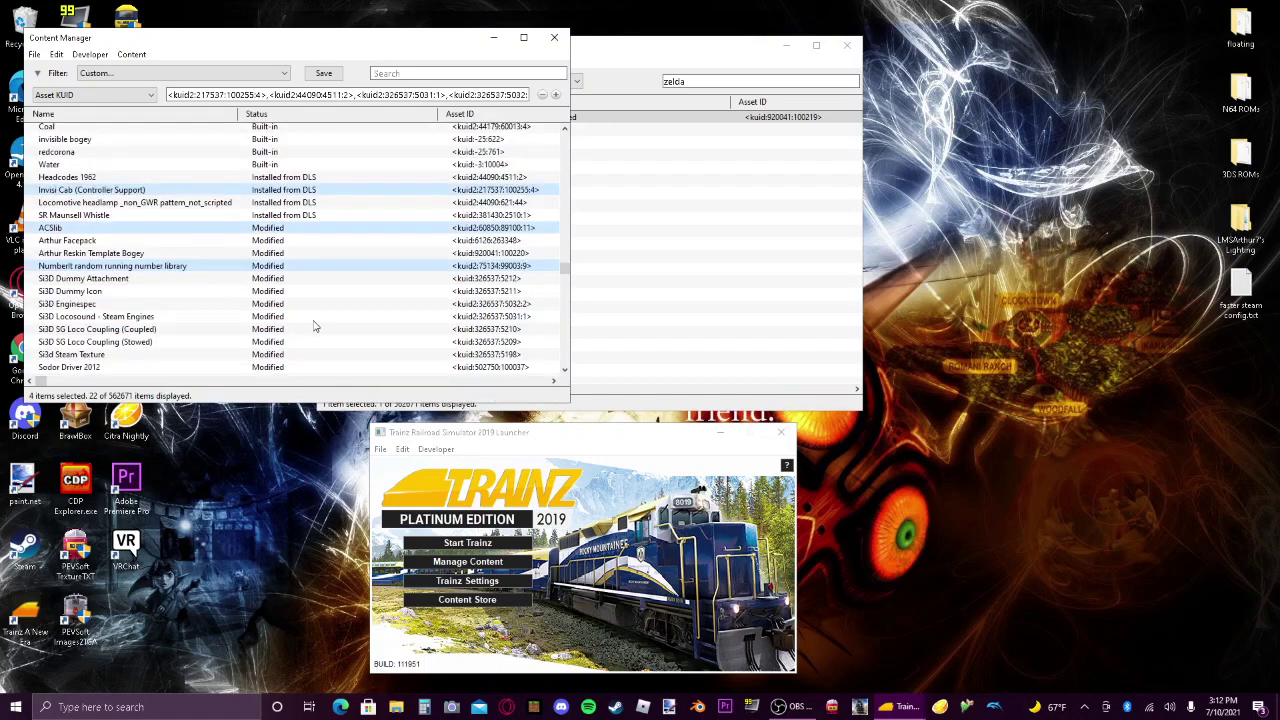
left_click(298, 306)
scroll(120, 265, "down", 1)
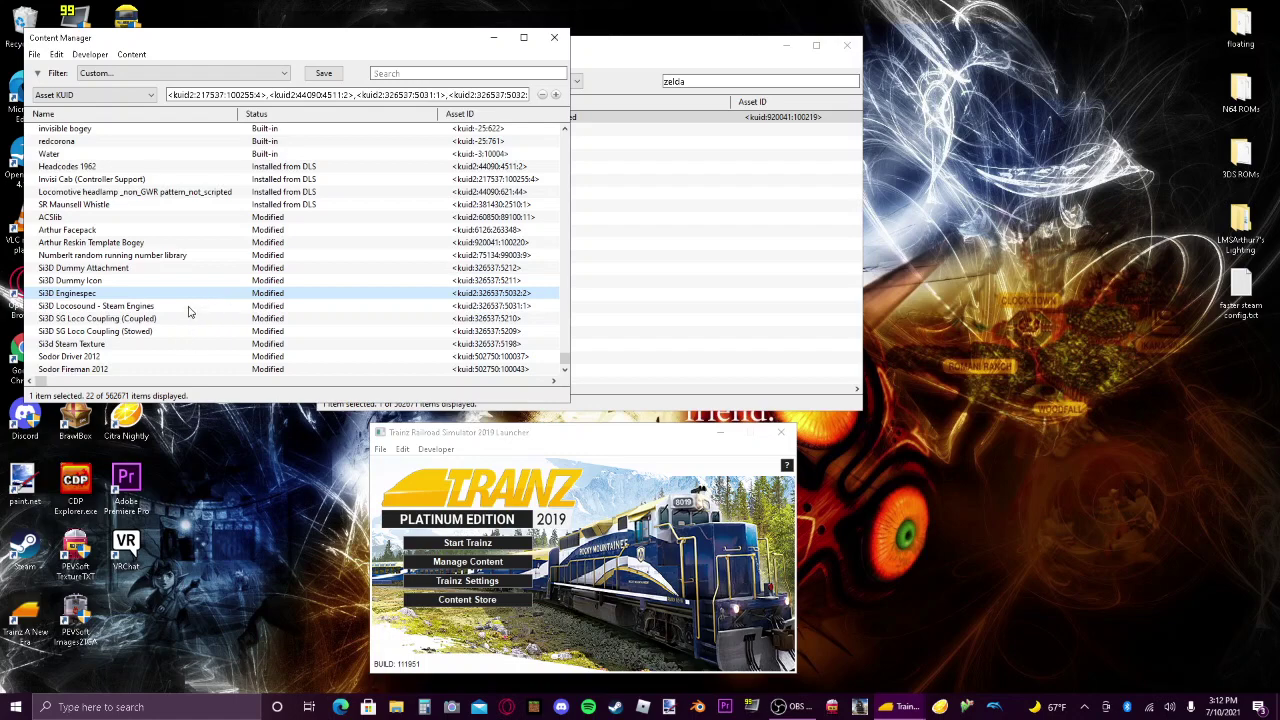
Arrange the dependency list and the Arthur template's Content Manager window side by side without overlap.
left_click_drag(352, 45, 317, 90)
left_click(477, 97)
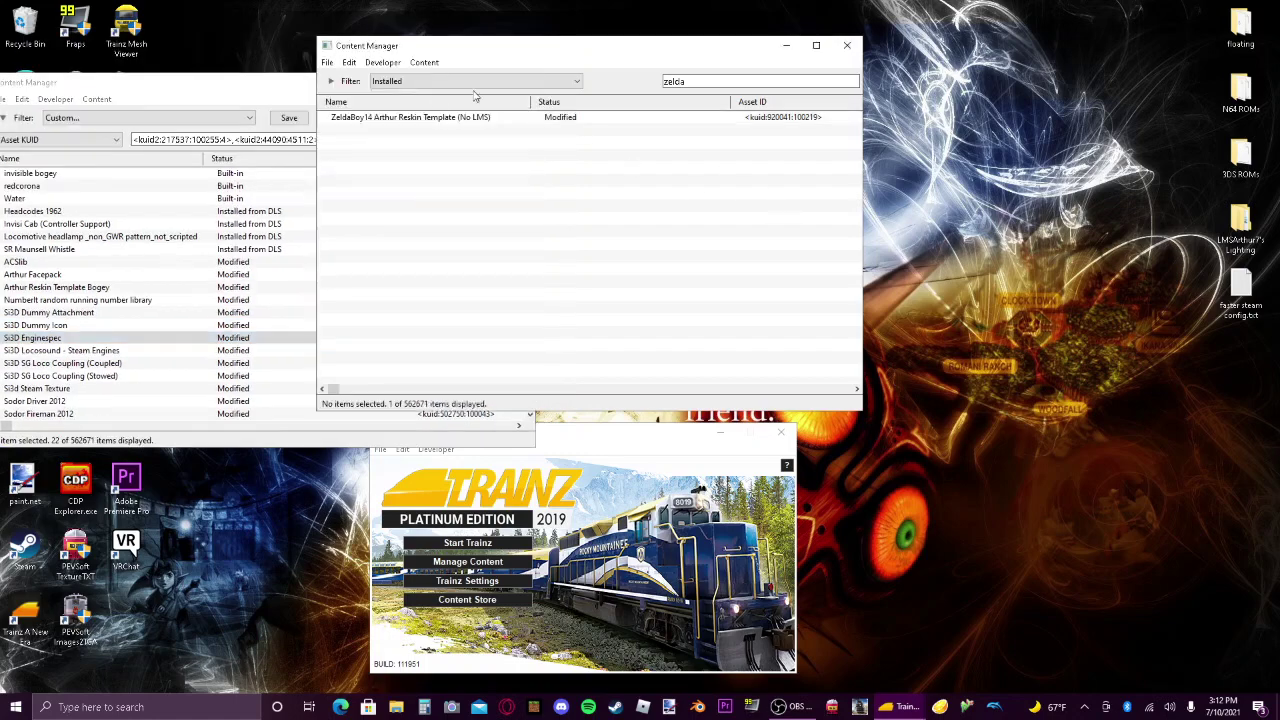
left_click_drag(547, 53, 824, 53)
left_click(409, 85)
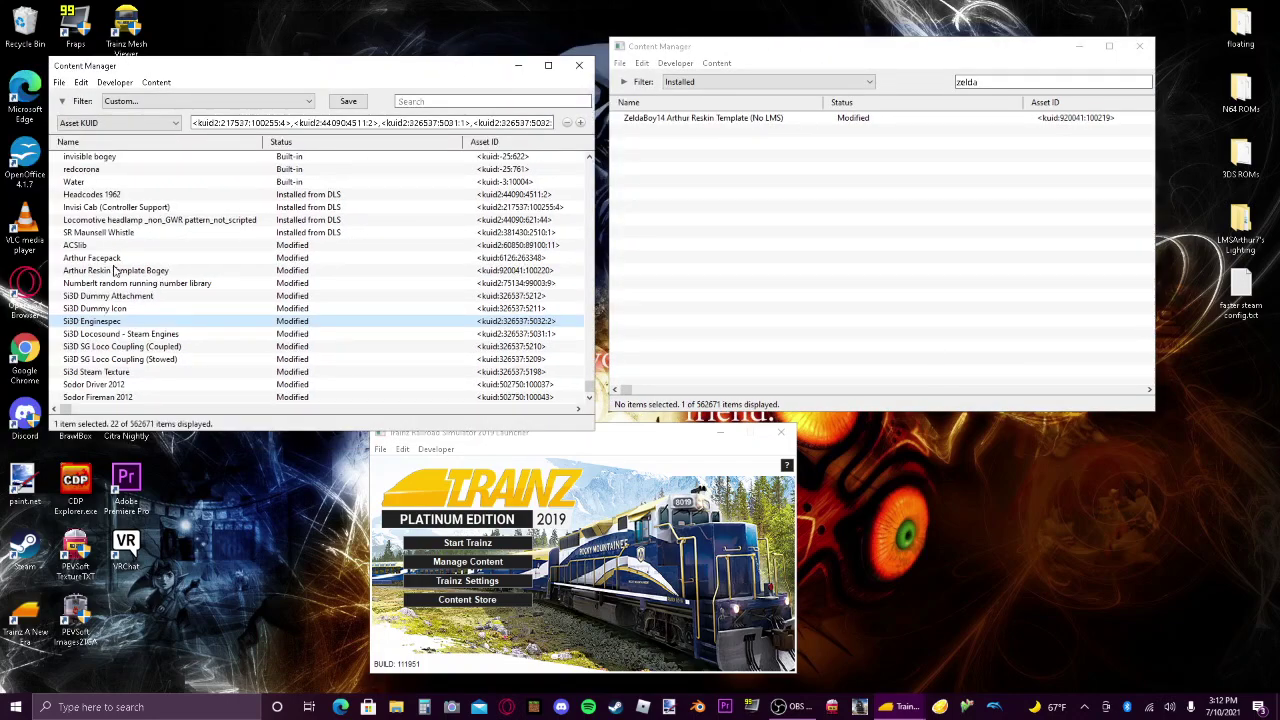
right_click(112, 274)
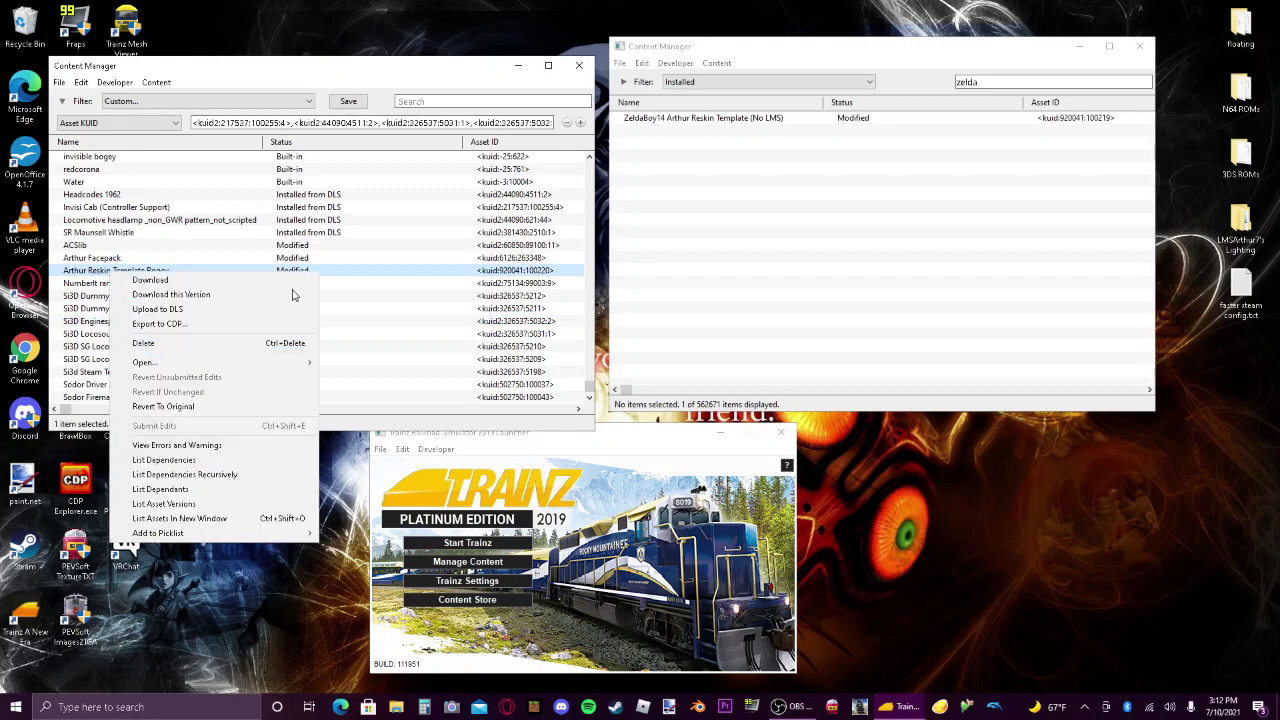
mouse_move(150, 362)
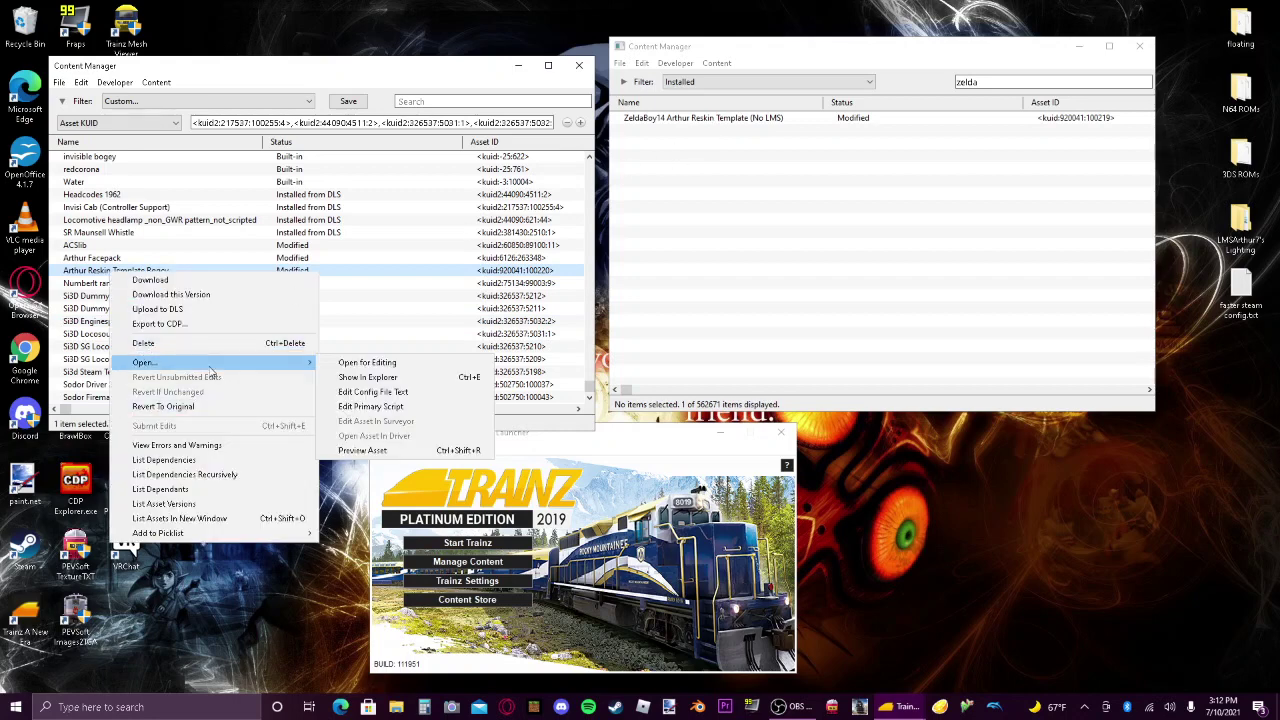
left_click(399, 286)
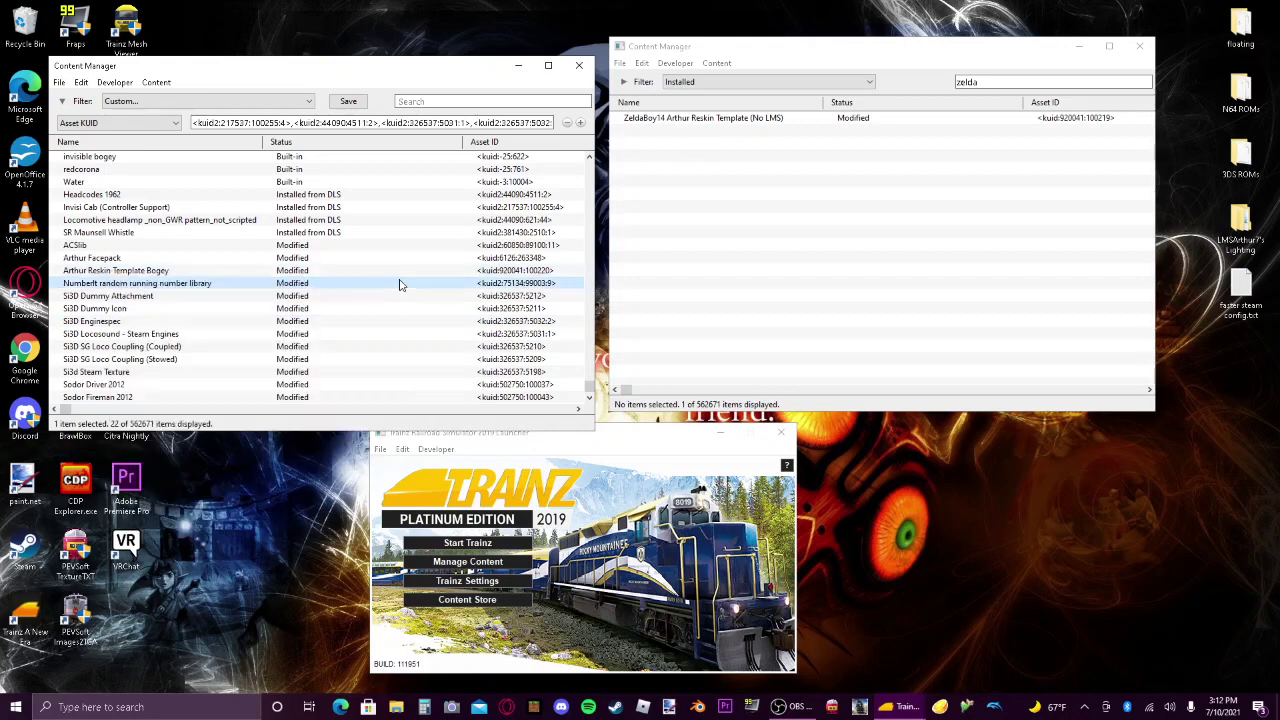
Clone the Arthur Reskin Template Bogey and the ZeldaBoy14 Arthur Reskin Template (No LMS) engine.
left_click(152, 272)
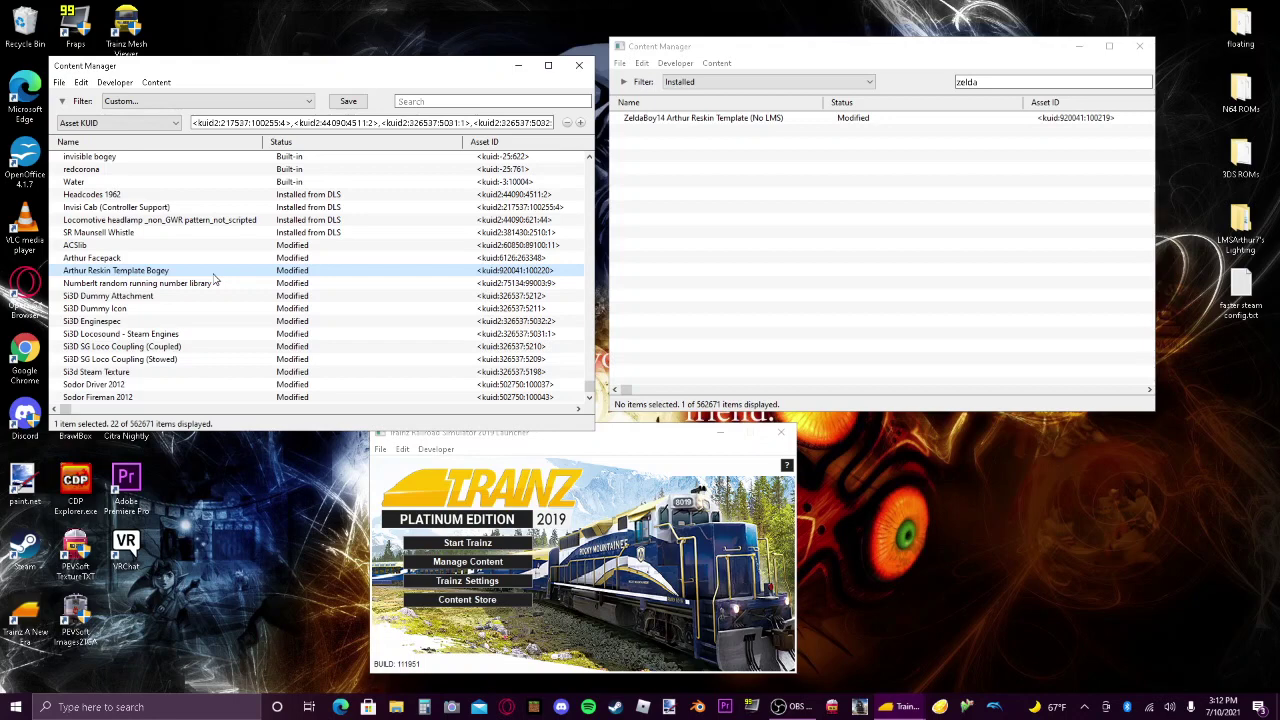
key("ctrl+d")
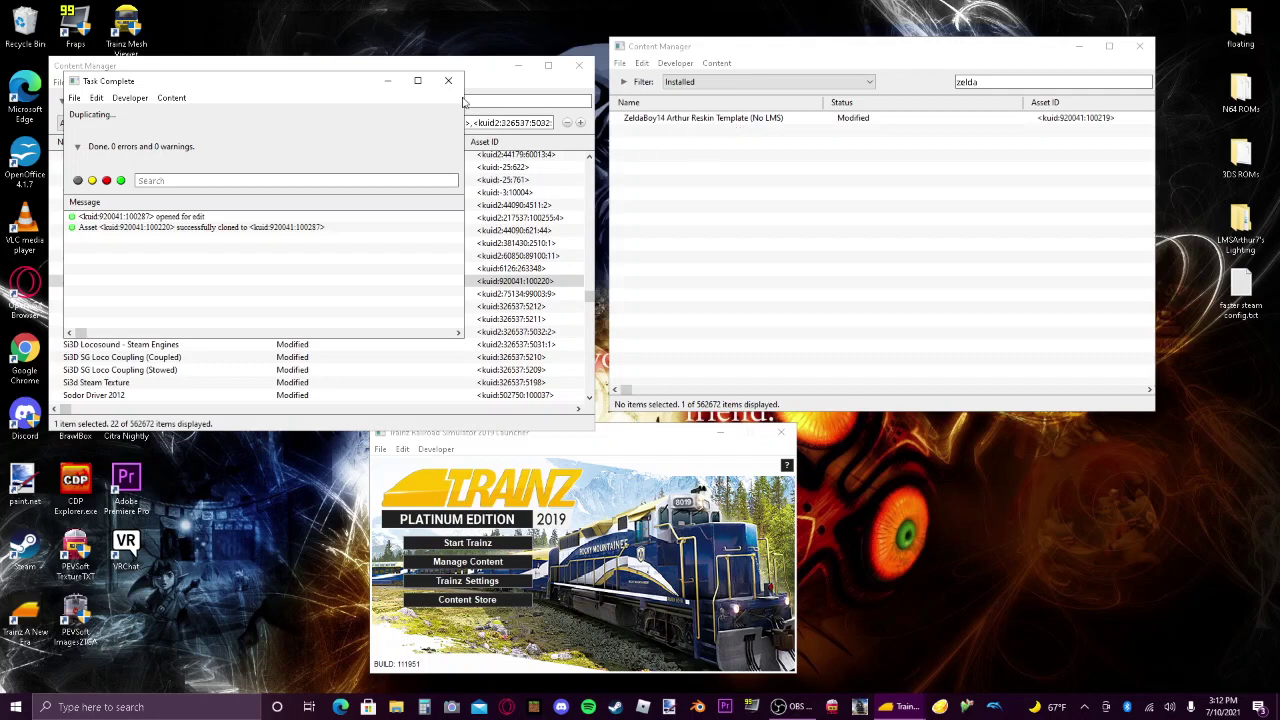
left_click(701, 121)
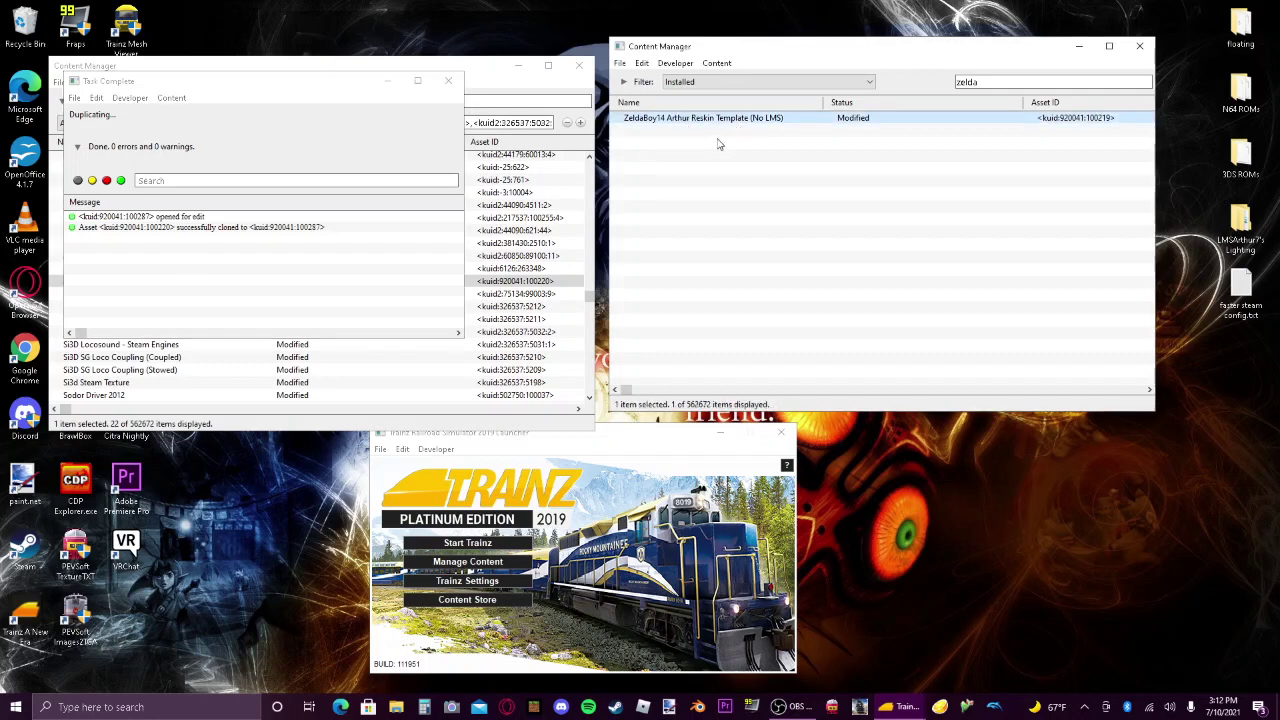
key("ctrl+d")
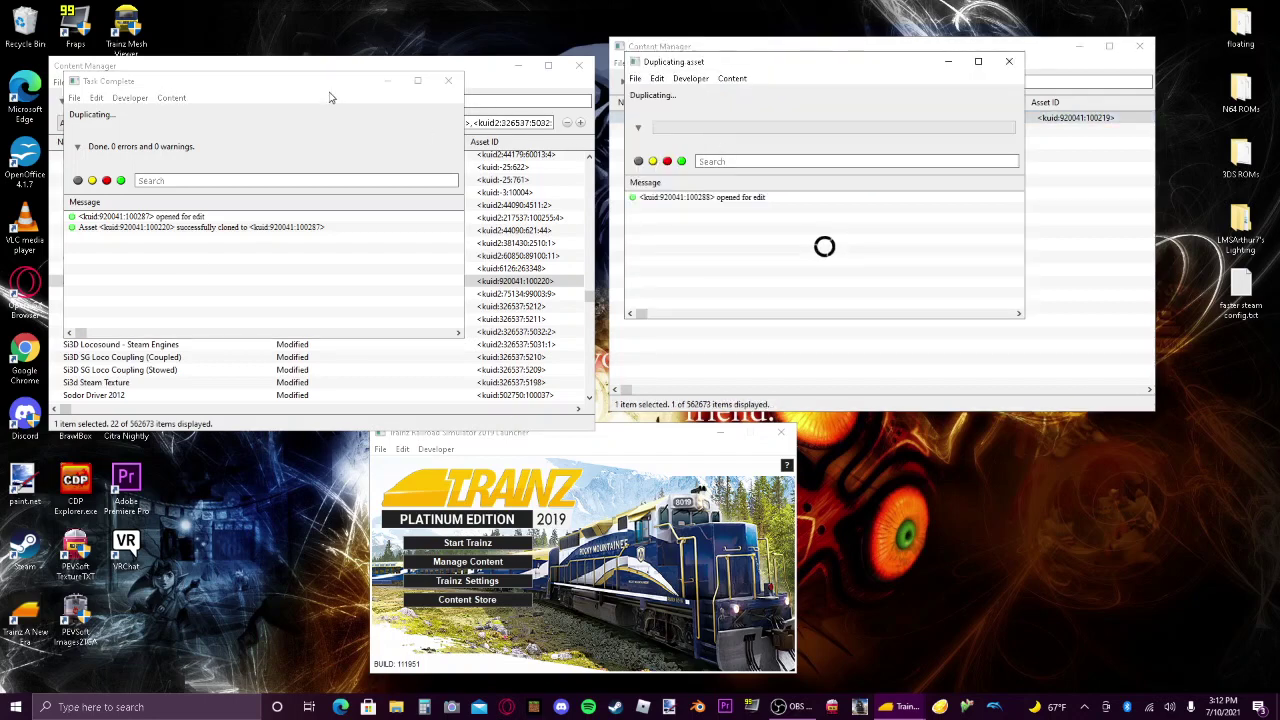
Show the folders of the cloned bogey and the cloned engine in Explorer from their duplication results.
left_click_drag(315, 91, 461, 75)
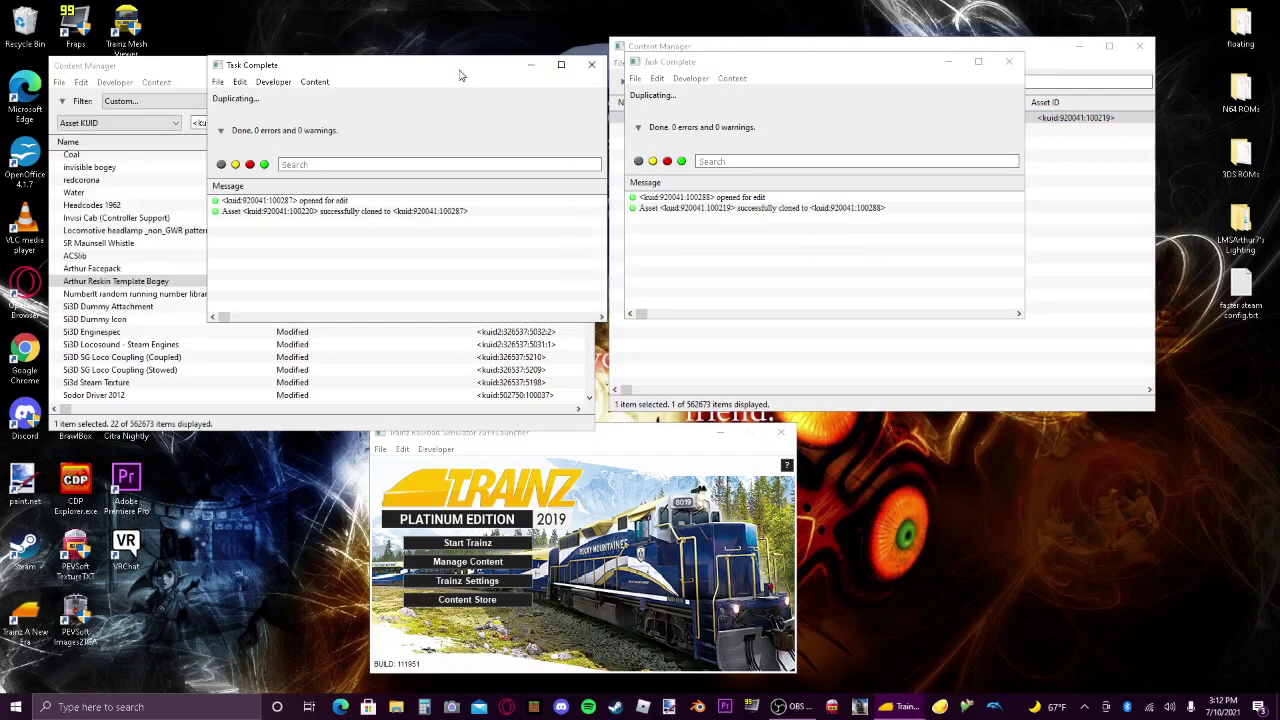
right_click(381, 214)
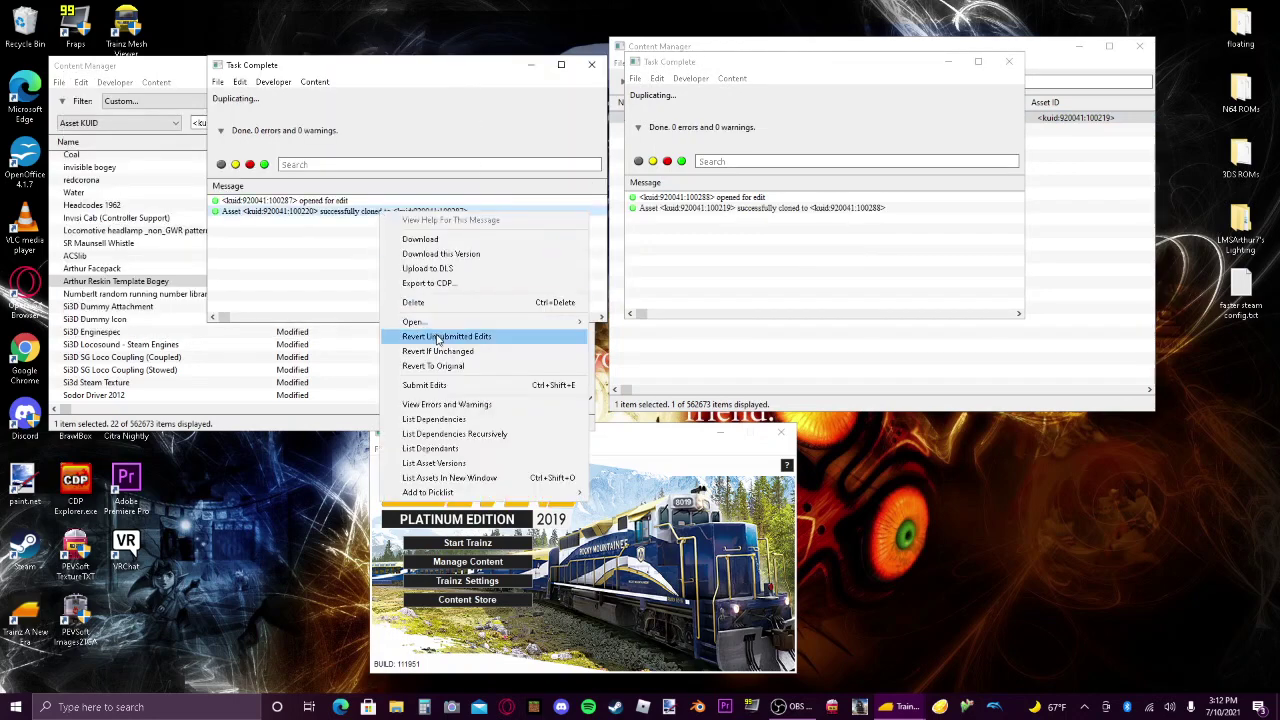
mouse_move(425, 322)
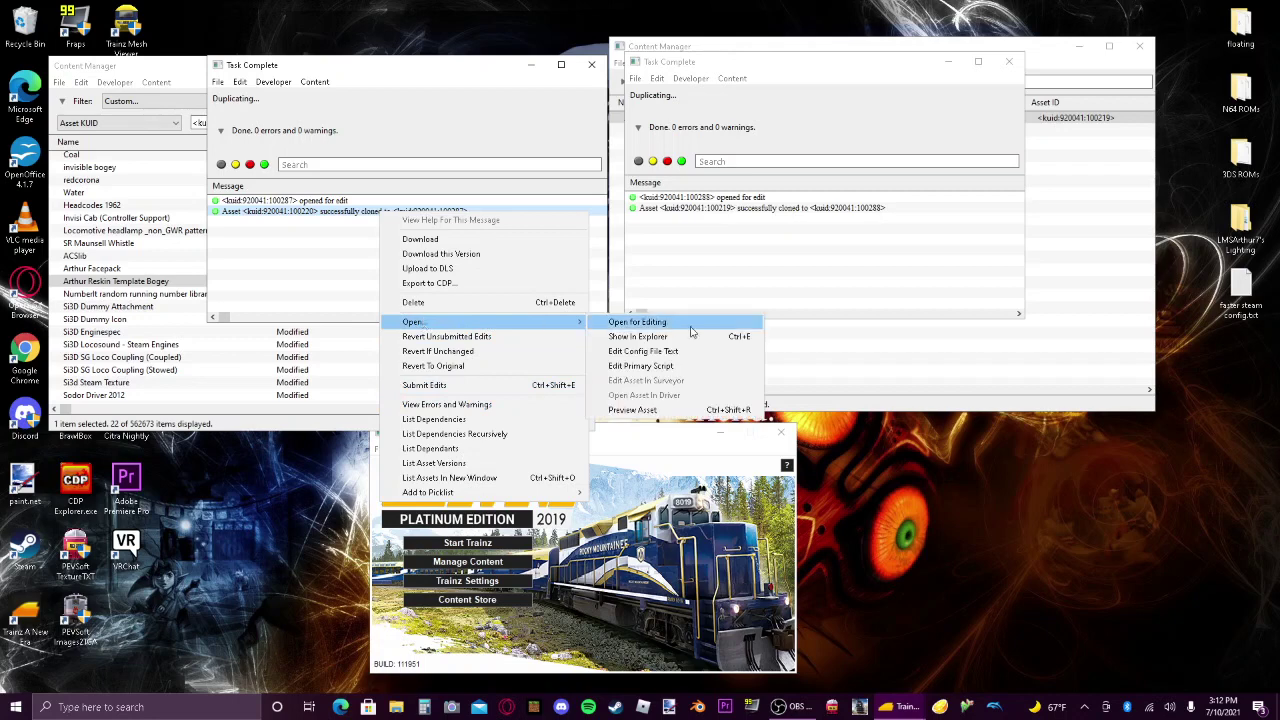
left_click(700, 340)
right_click(718, 208)
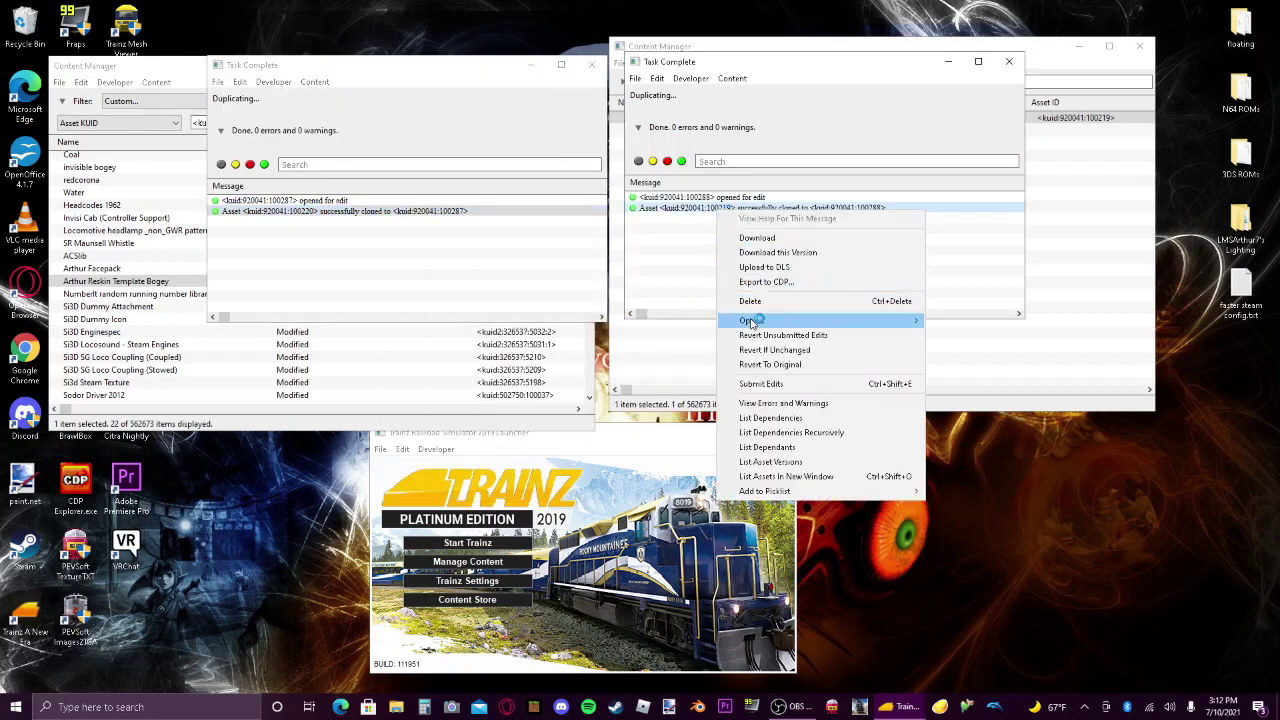
mouse_move(755, 320)
left_click(988, 338)
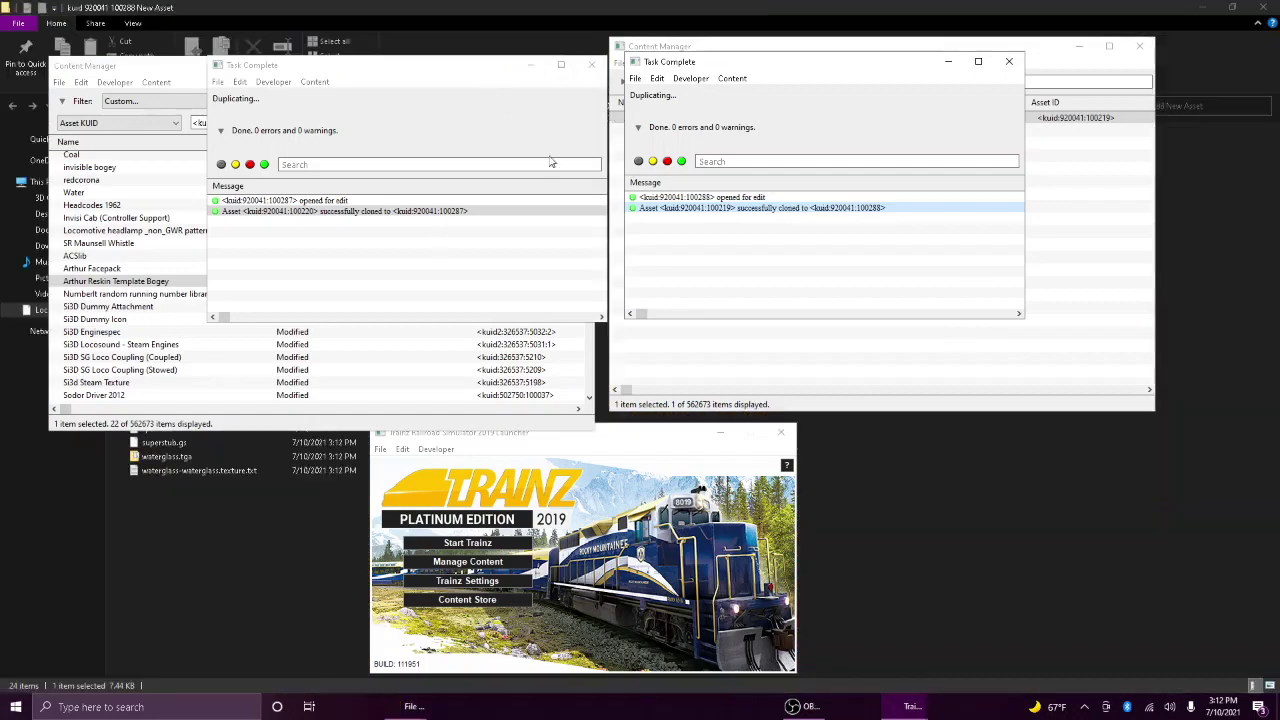
Display the files in both New Asset folders, 100287 and 100288, as large icons.
mouse_move(395, 714)
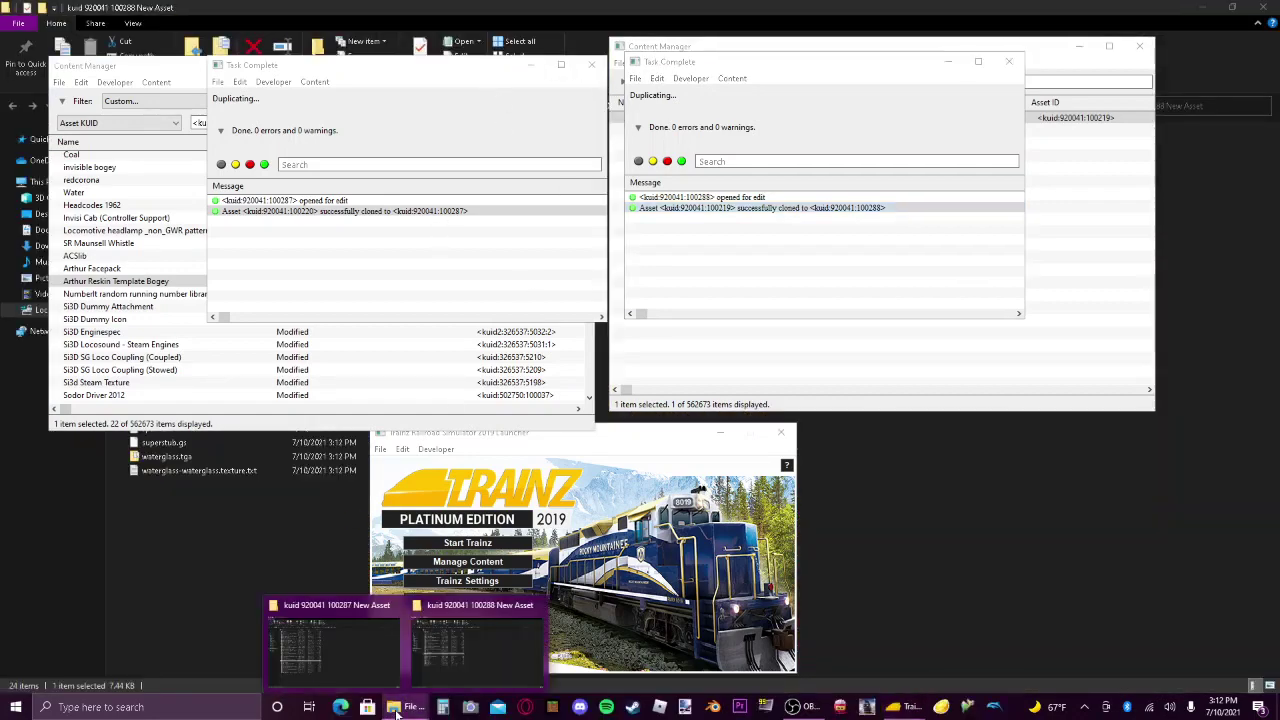
left_click(337, 658)
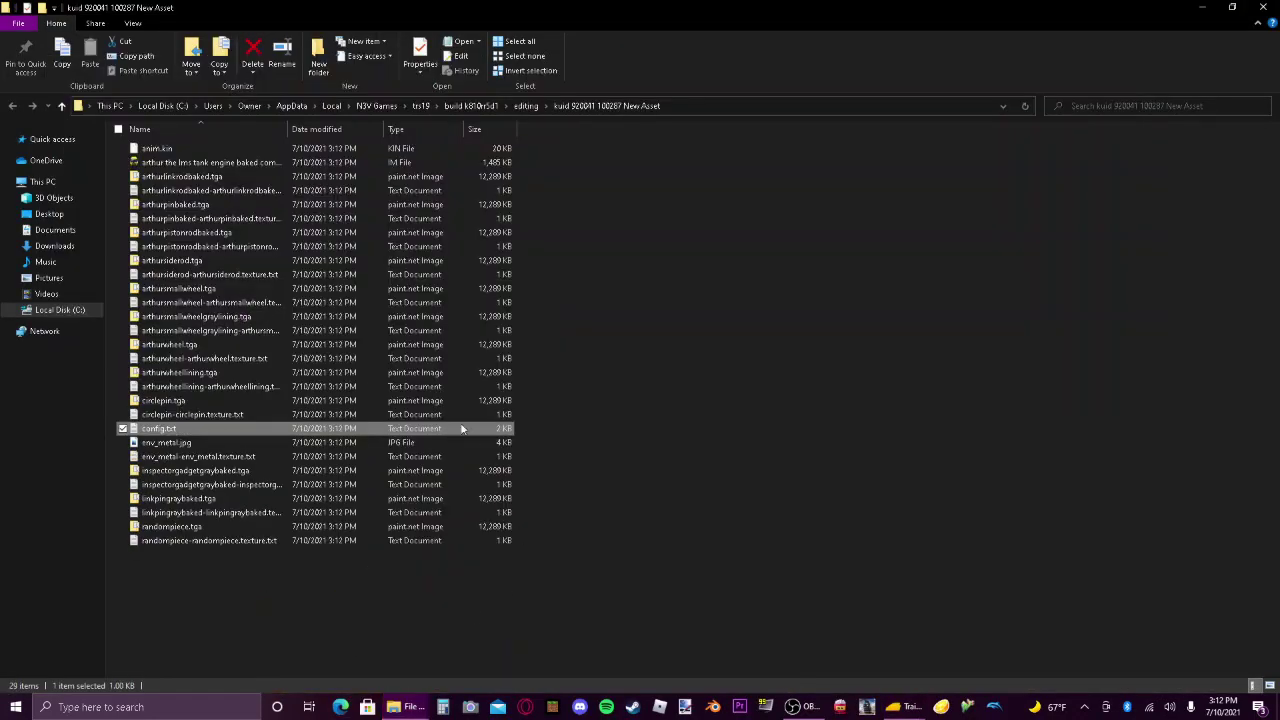
left_click(132, 22)
left_click(222, 42)
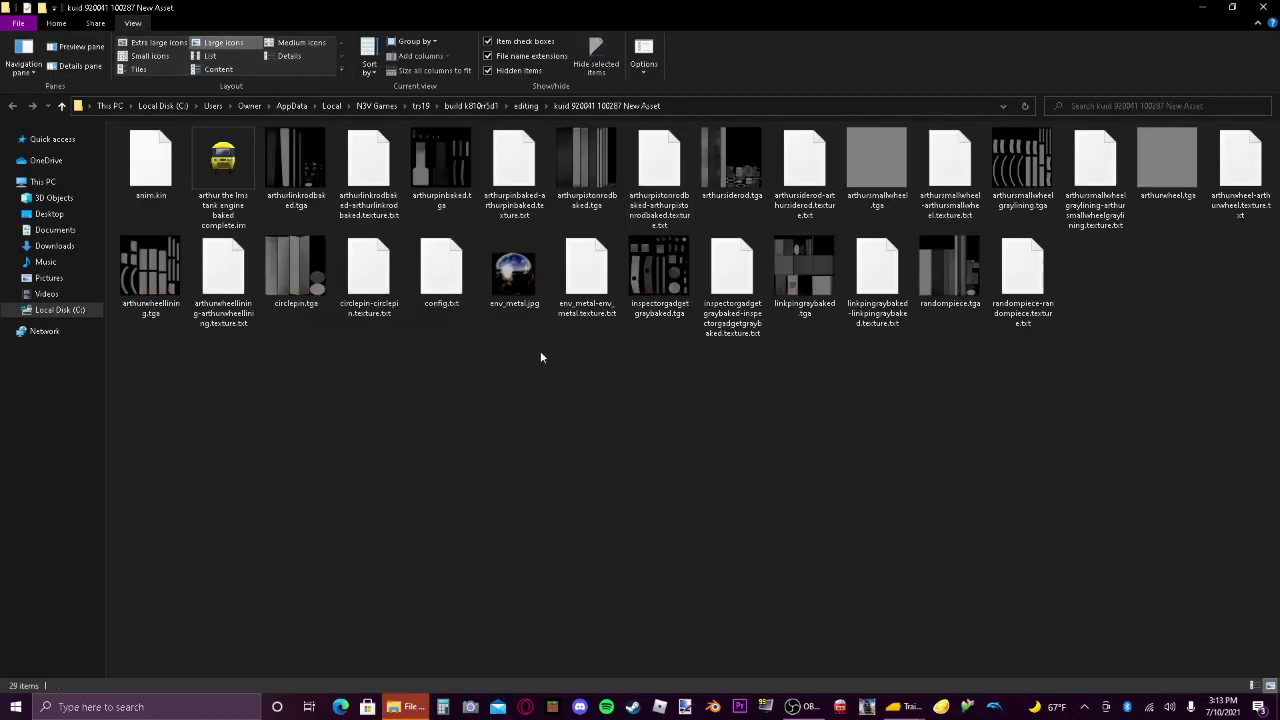
mouse_move(410, 707)
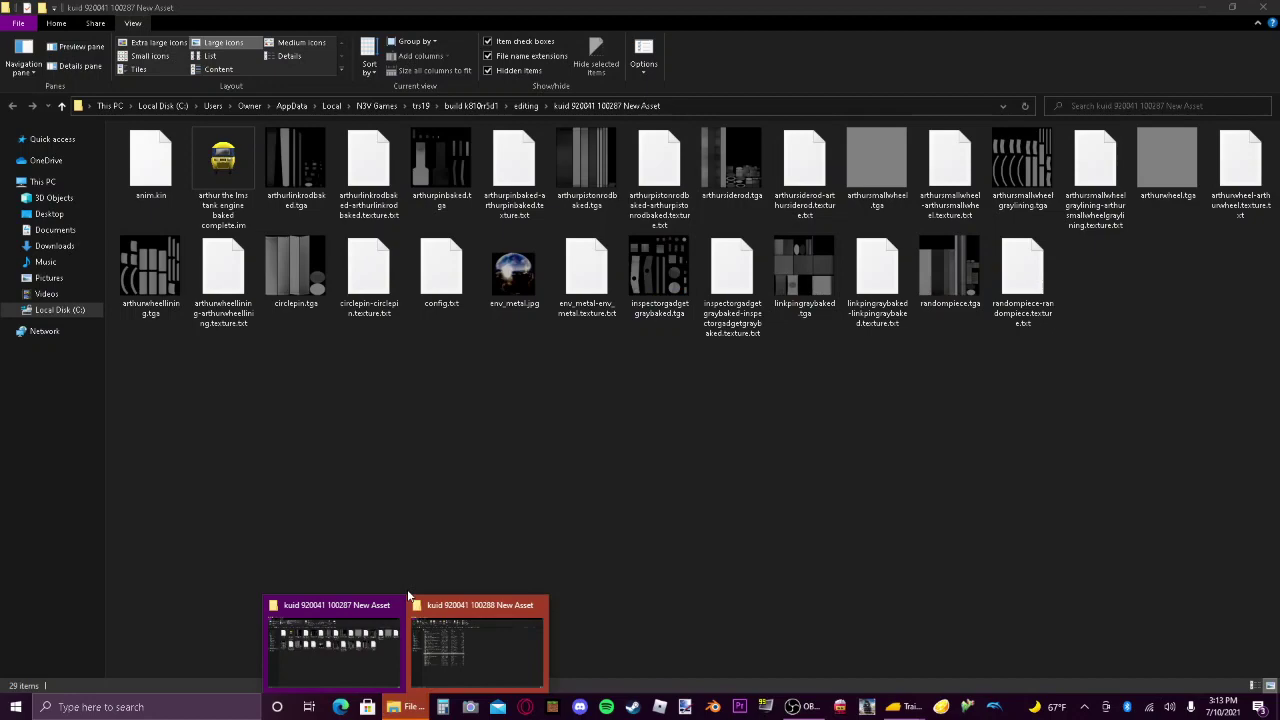
left_click(476, 640)
left_click(132, 22)
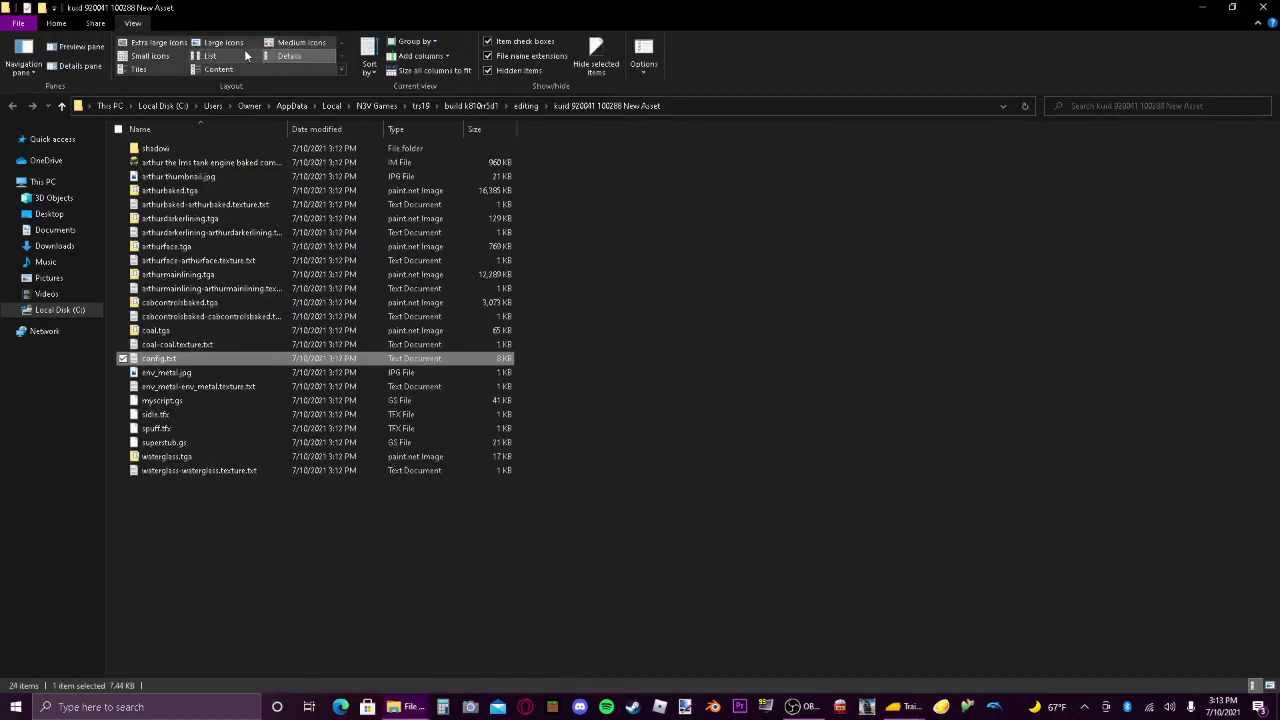
left_click(222, 42)
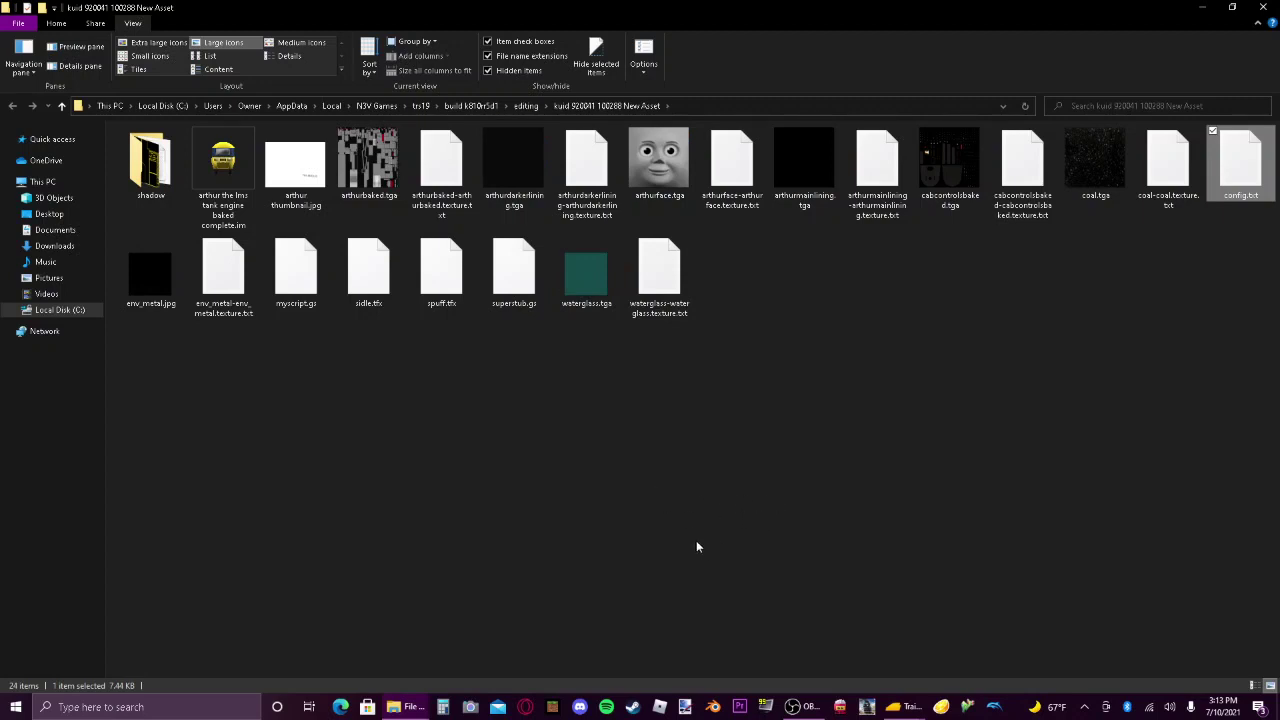
Open arthurbaked.tga in paint.net and set the primary colour to a darkened blue with hue 205 and saturation 100.
left_click(368, 168)
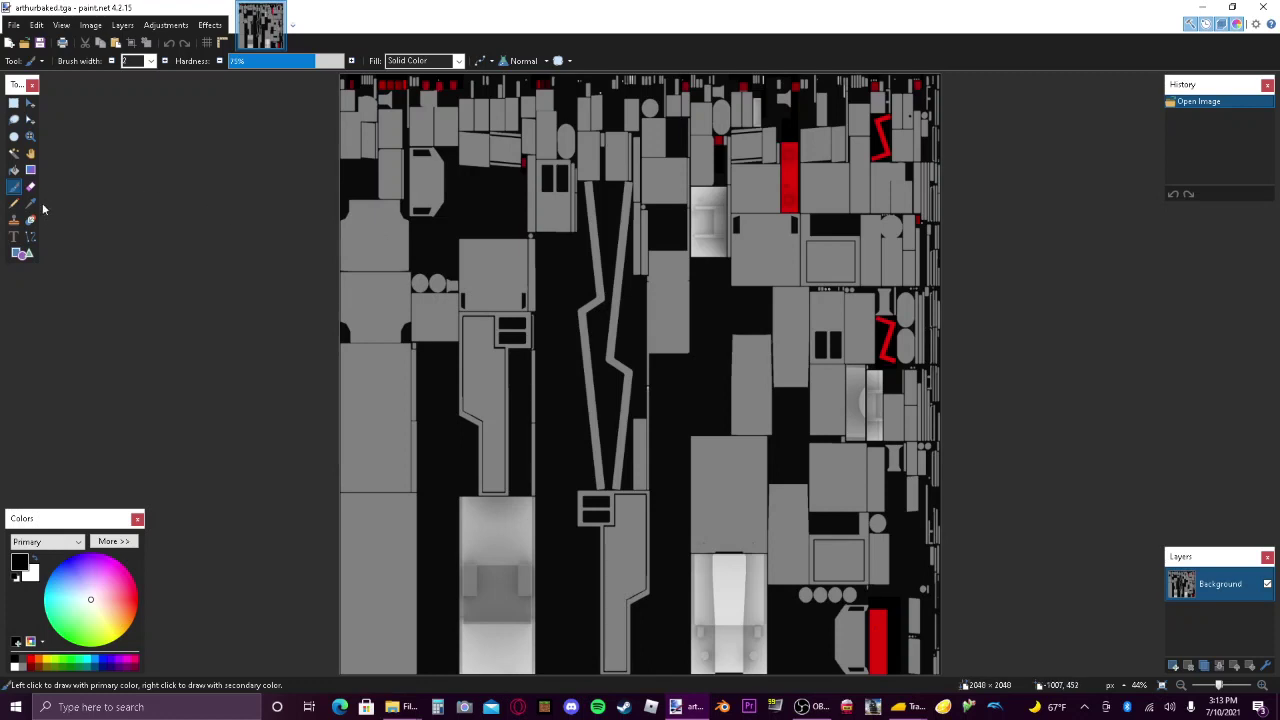
left_click(92, 660)
left_click(103, 541)
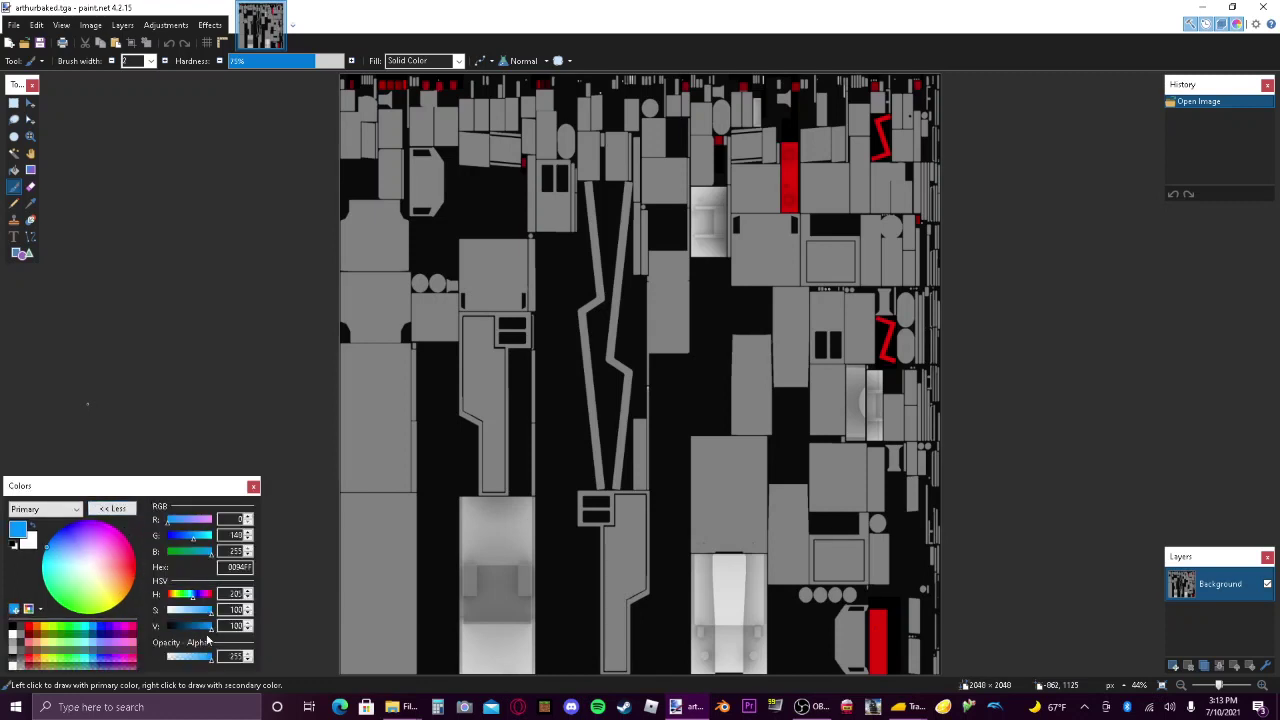
left_click_drag(208, 628, 203, 628)
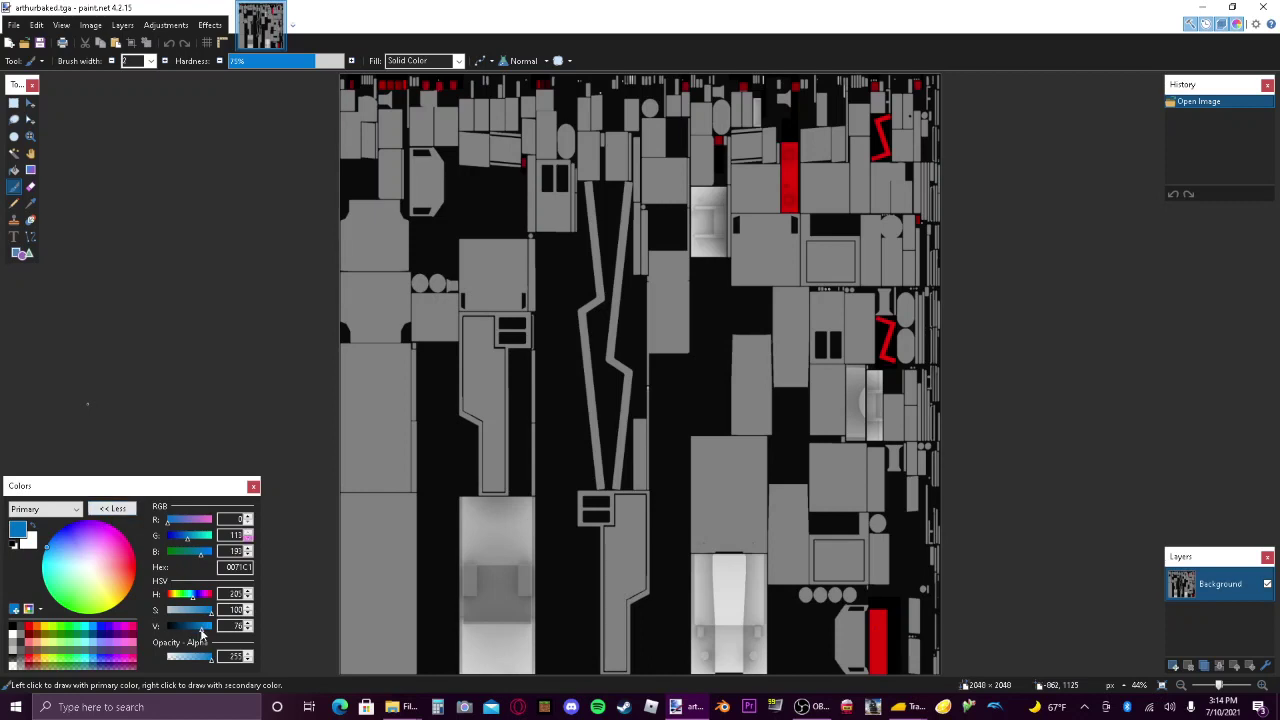
left_click_drag(201, 629, 199, 629)
left_click(112, 508)
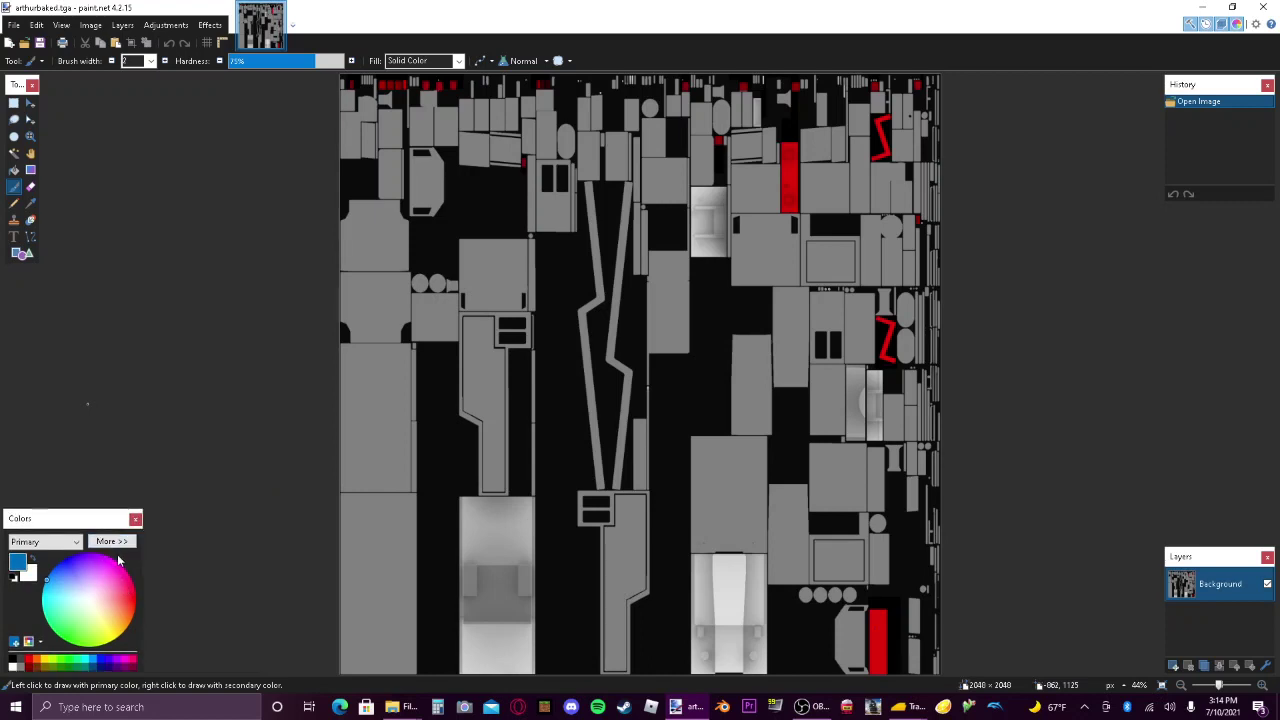
Fill the texture's grey body panels with the blue using the Paint Bucket at 0% tolerance, and switch to the Paintbrush.
left_click(20, 173)
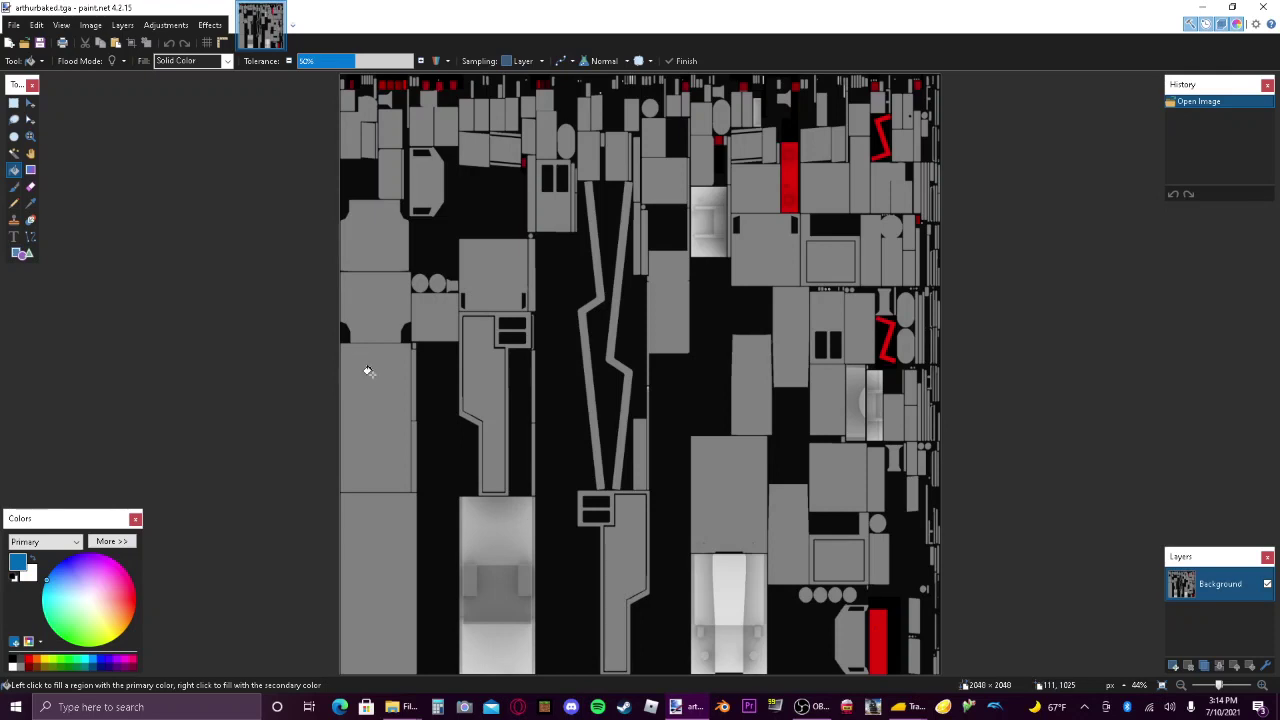
left_click(358, 296)
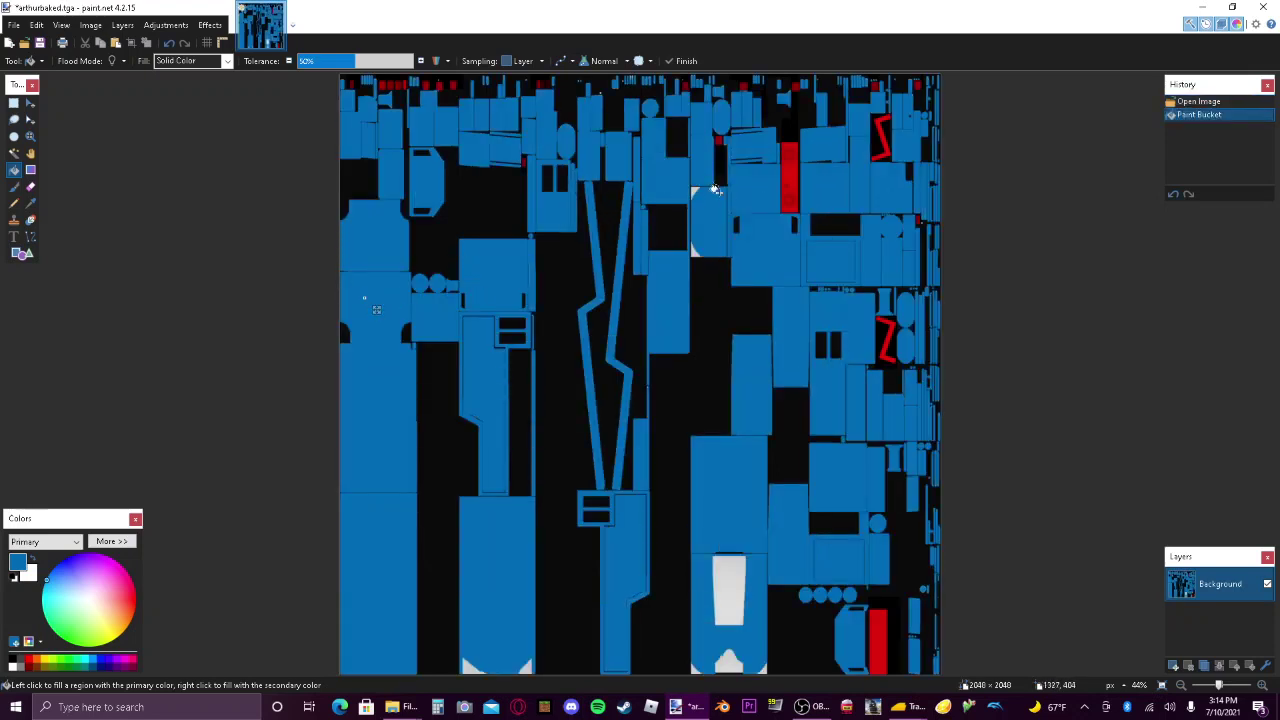
left_click_drag(336, 72, 288, 67)
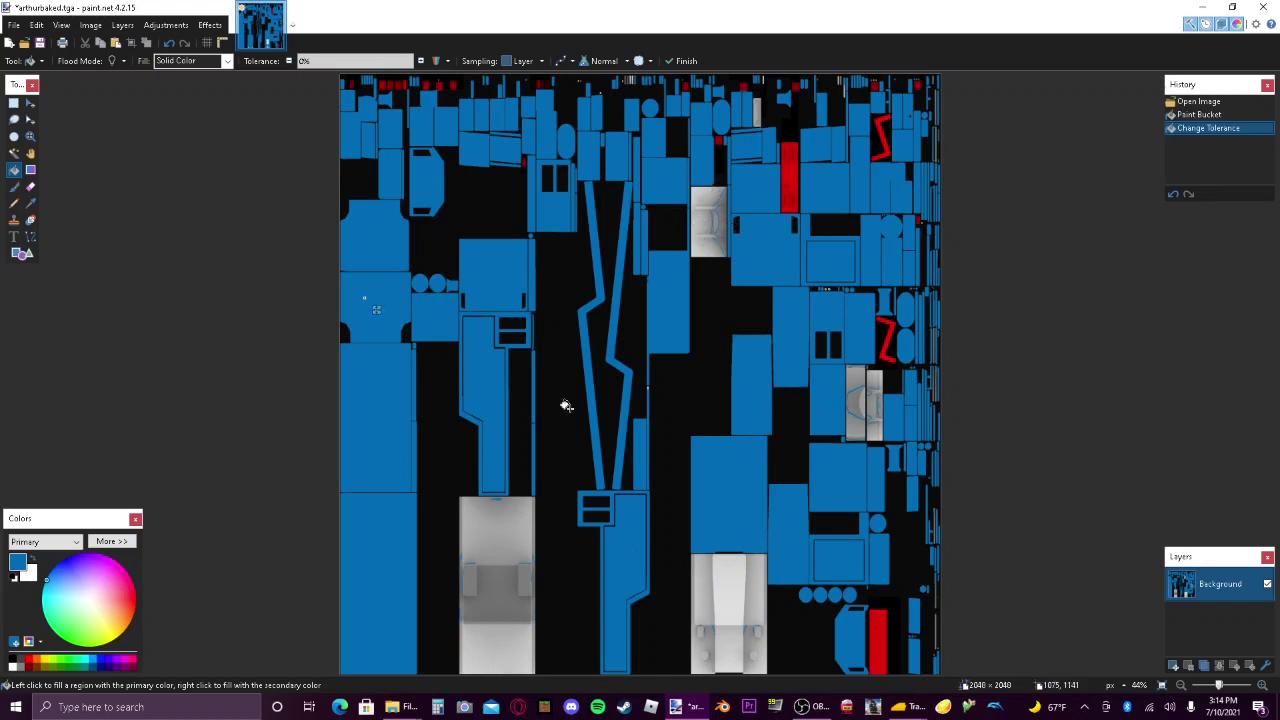
left_click(14, 186)
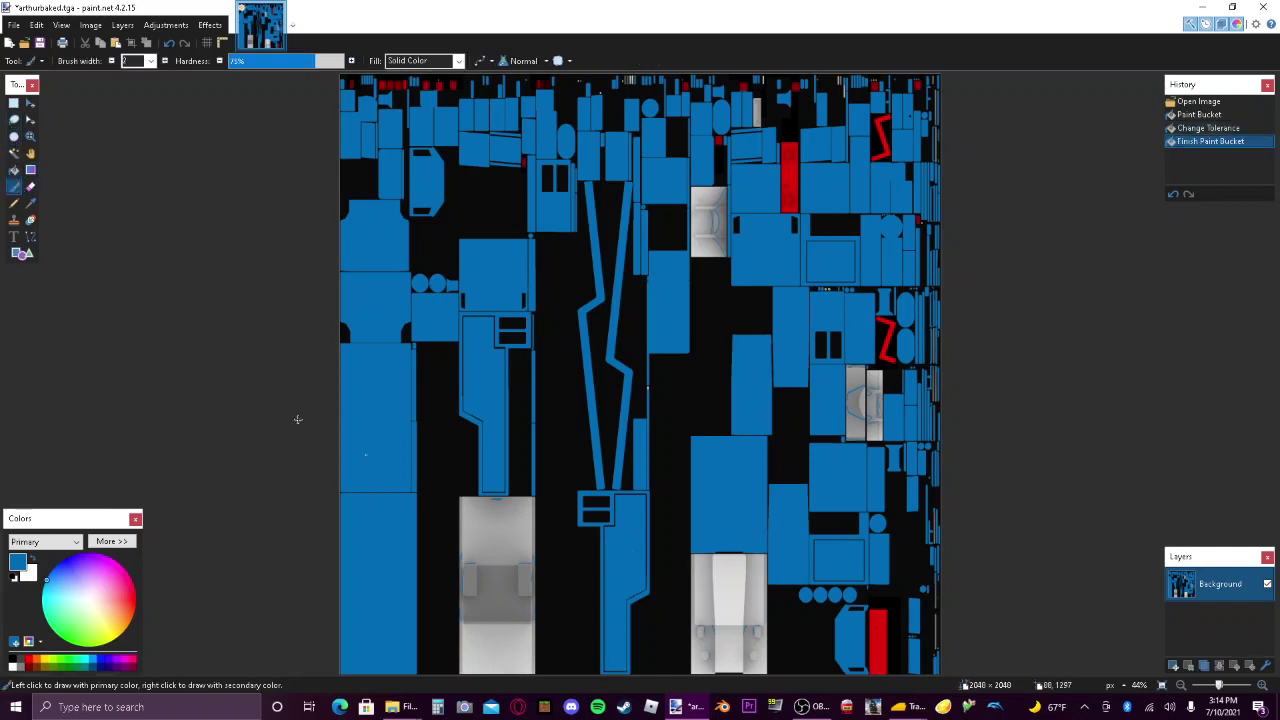
Sample the grey from the large lower-left grey panel and set the paintbrush to width 30 with 0% hardness.
left_click(30, 203)
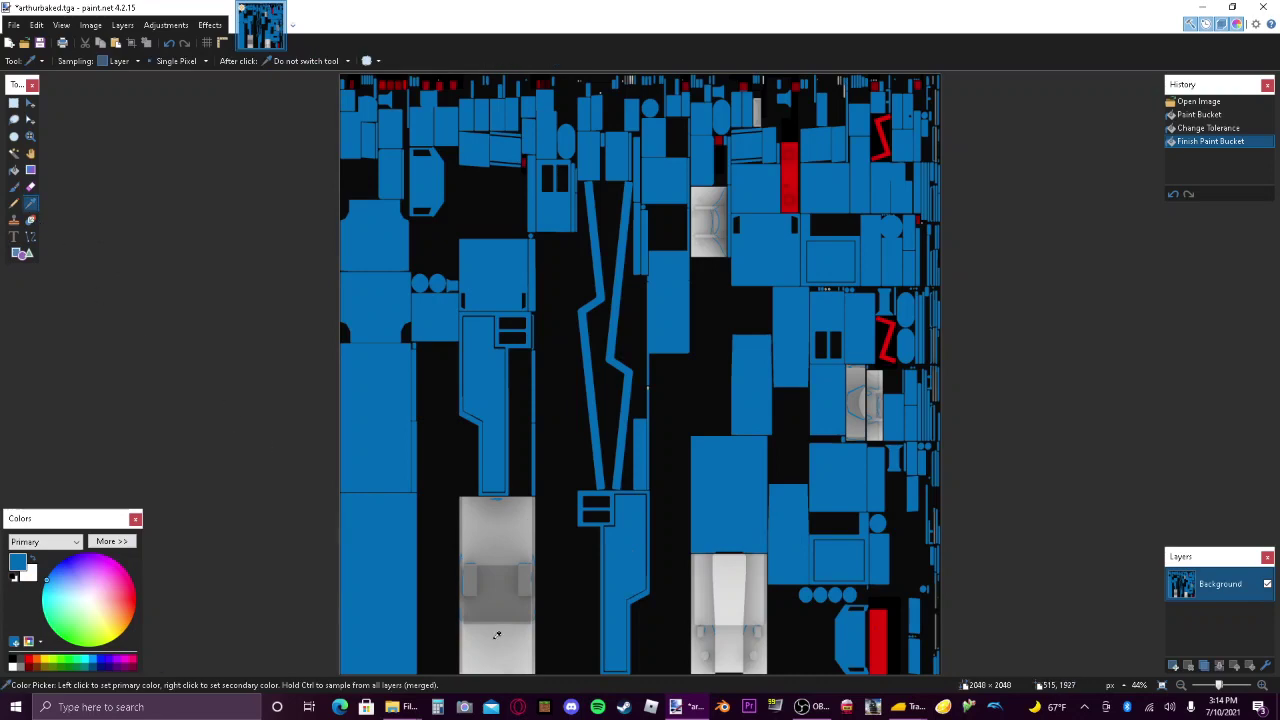
left_click(486, 556)
left_click(1262, 686)
left_click(1262, 686)
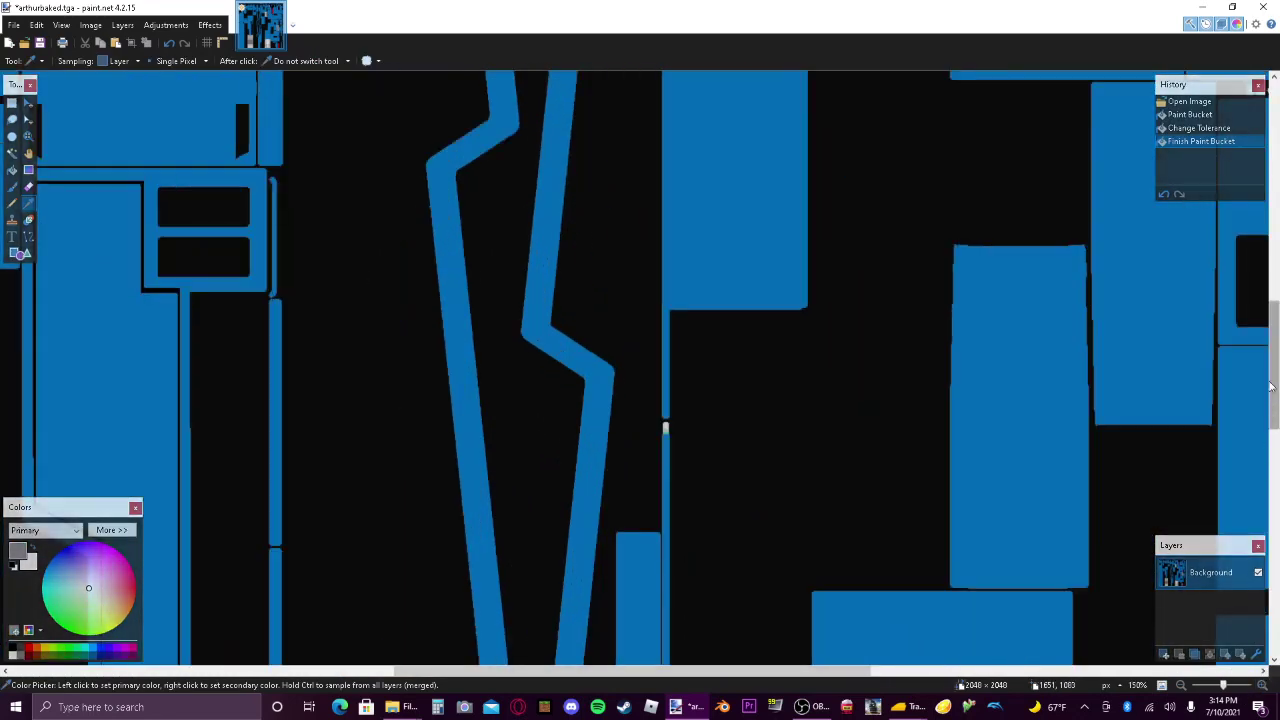
left_click_drag(1275, 387, 1275, 551)
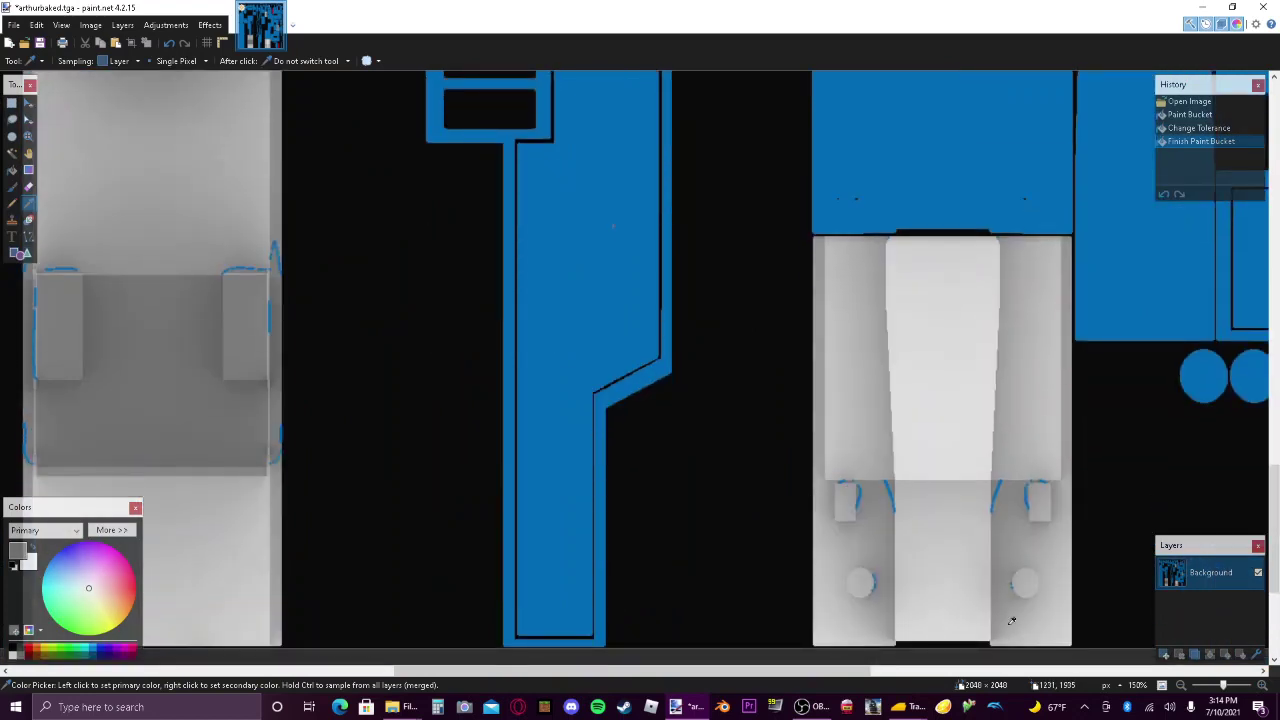
left_click(1181, 686)
left_click_drag(834, 680, 726, 676)
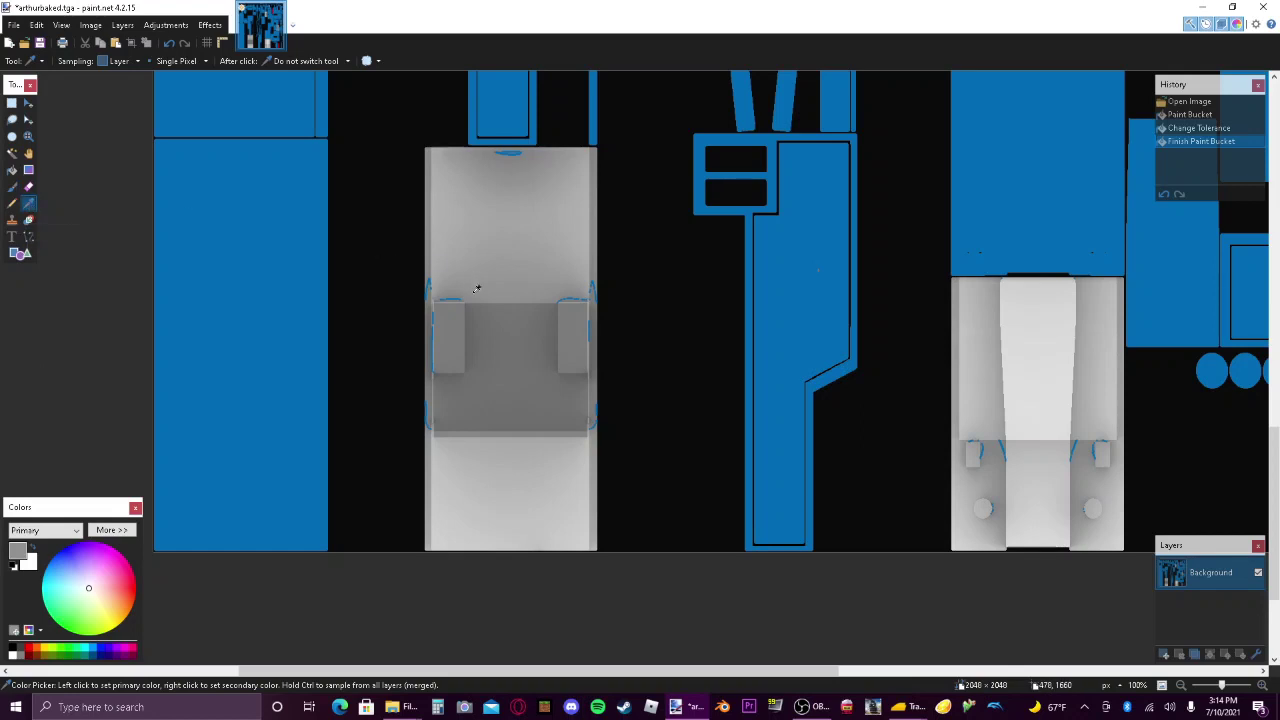
left_click(12, 186)
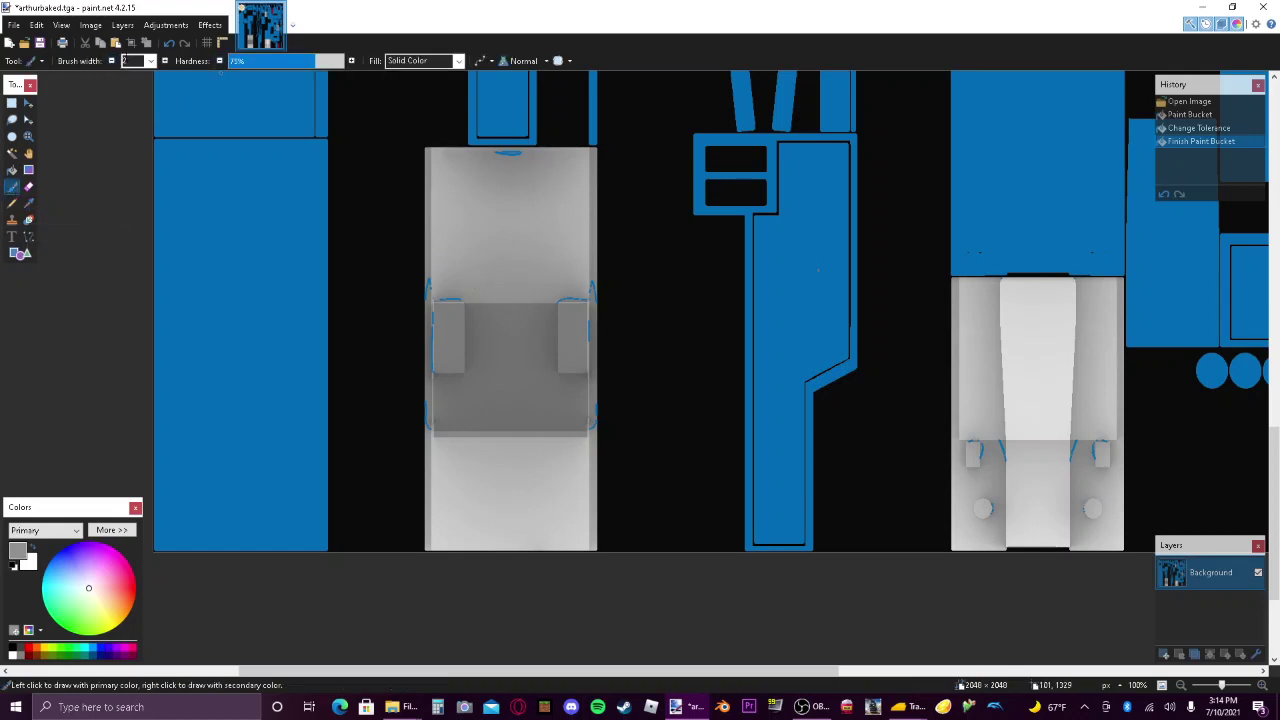
left_click(151, 61)
left_click(140, 240)
left_click_drag(250, 63, 228, 62)
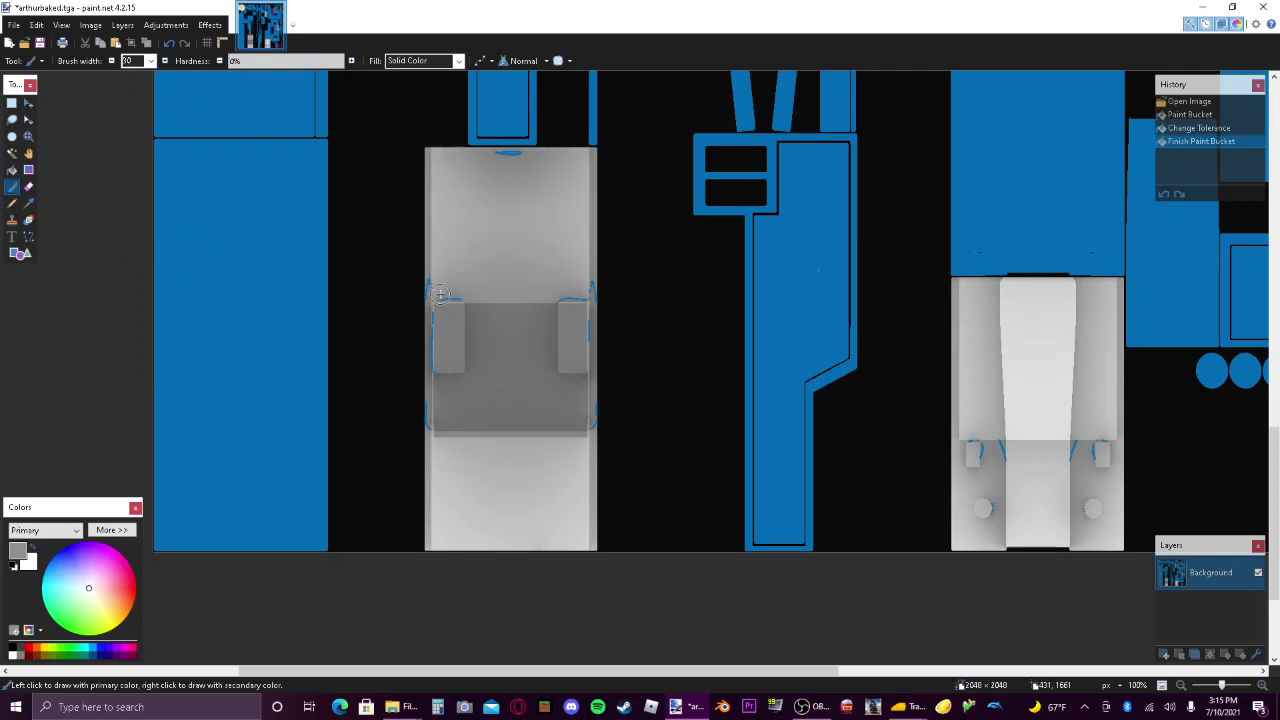
Paint grey over the leftover blue edge marks on the two large grey panels along the texture's lower edge.
mouse_move(440, 296)
left_mouse_down()
mouse_move(429, 286)
mouse_move(432, 430)
left_mouse_up()
mouse_move(430, 372)
left_mouse_down()
mouse_move(426, 360)
mouse_move(438, 373)
left_mouse_up()
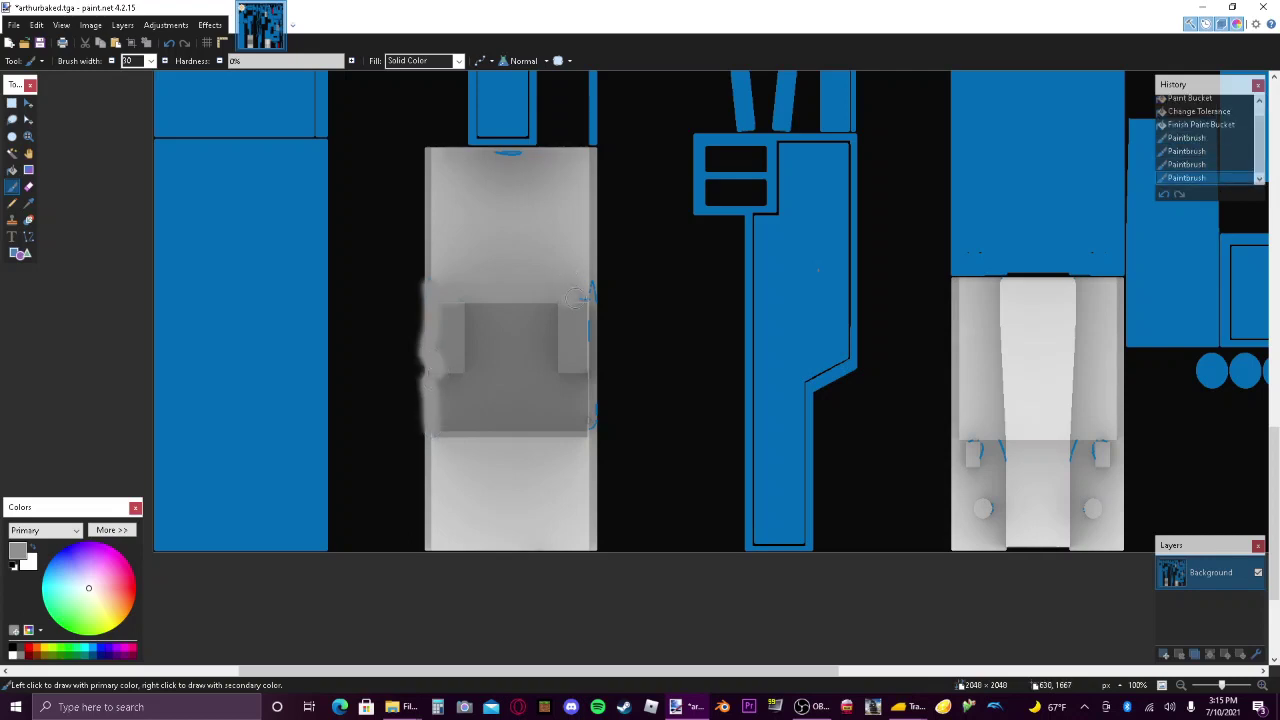
mouse_move(591, 291)
left_mouse_down()
mouse_move(600, 276)
mouse_move(584, 385)
mouse_move(586, 420)
mouse_move(596, 414)
left_mouse_up()
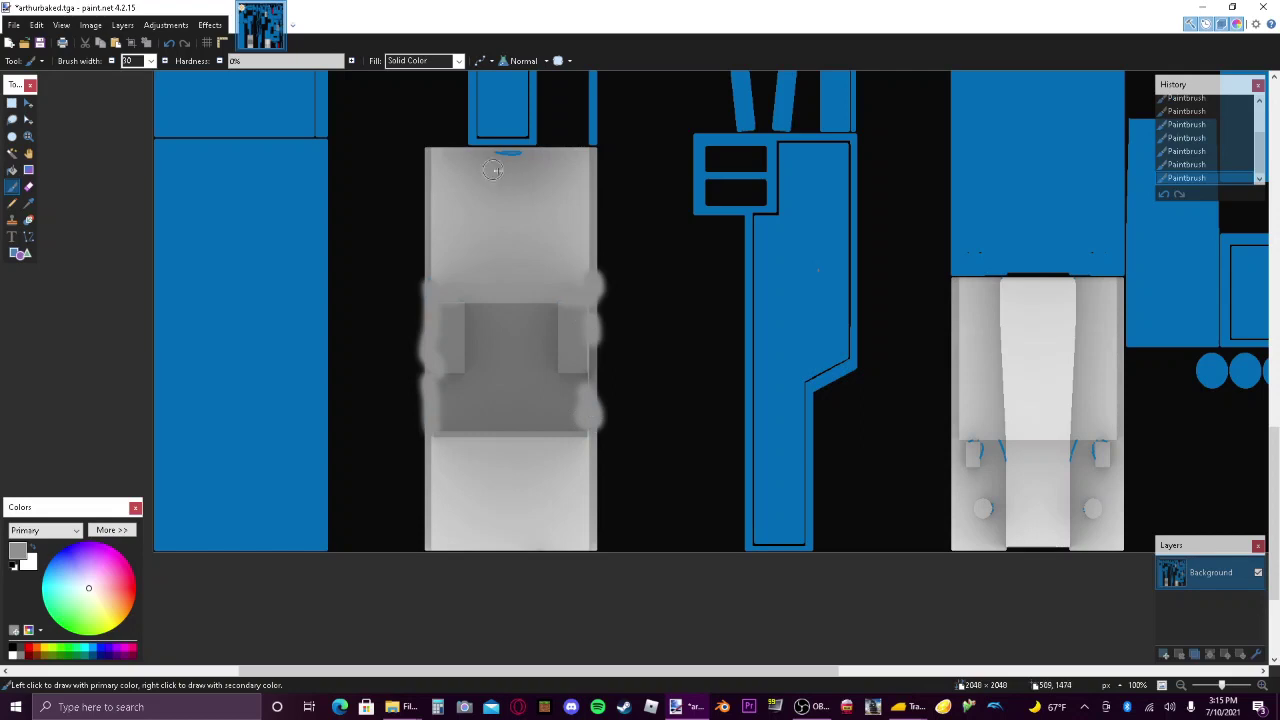
left_click_drag(487, 155, 530, 162)
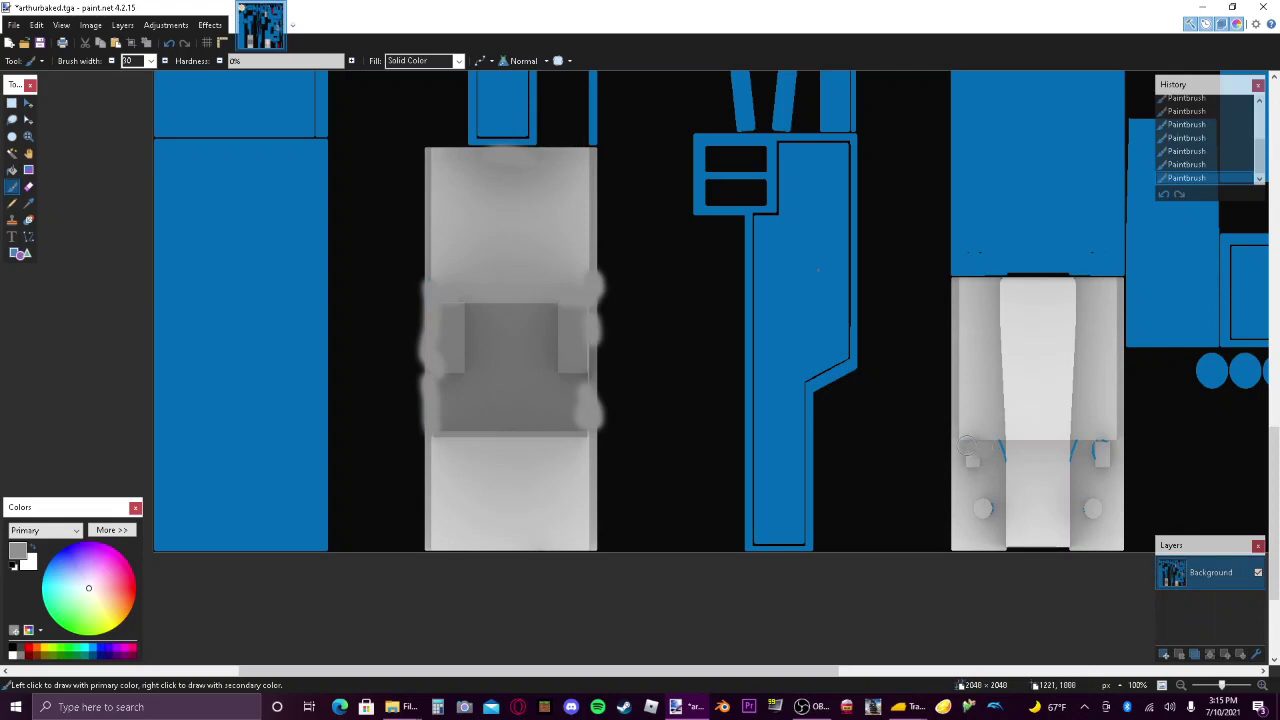
left_click_drag(995, 451, 1004, 452)
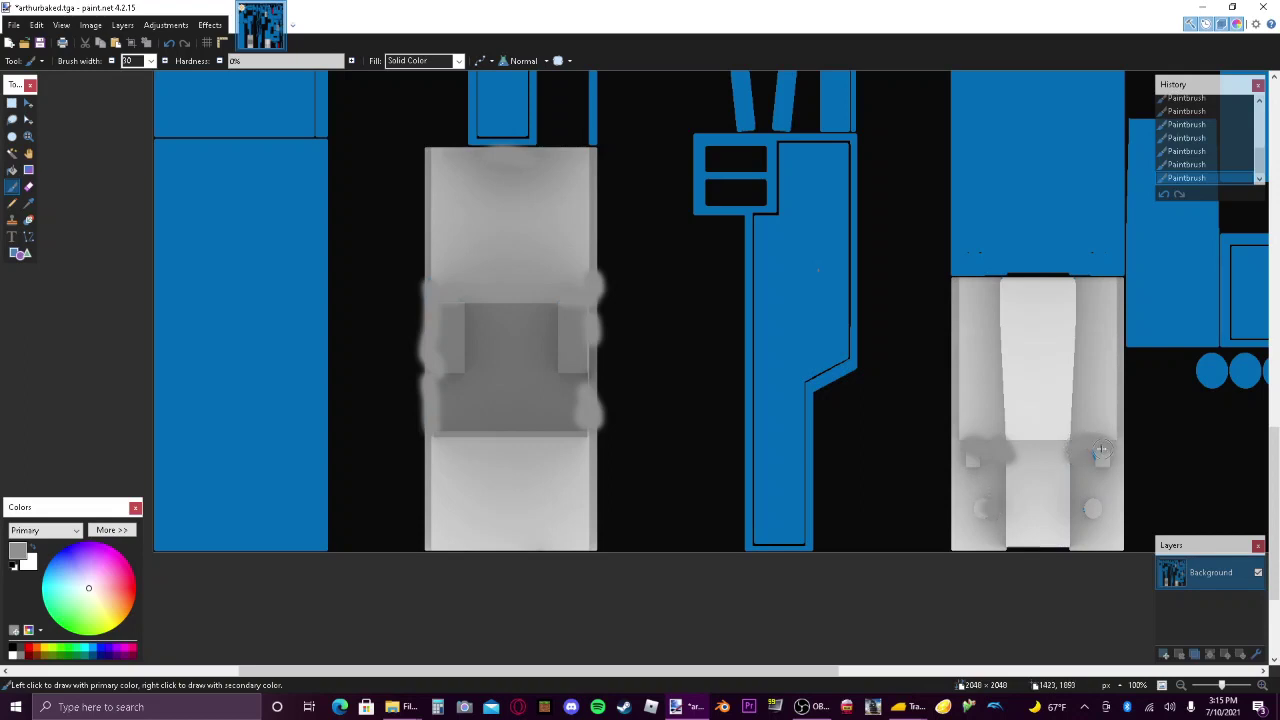
Paint grey over the blue curved outline and the upper edge mark on the left of the two narrow grey panels.
left_click(1181, 686)
left_click(1181, 686)
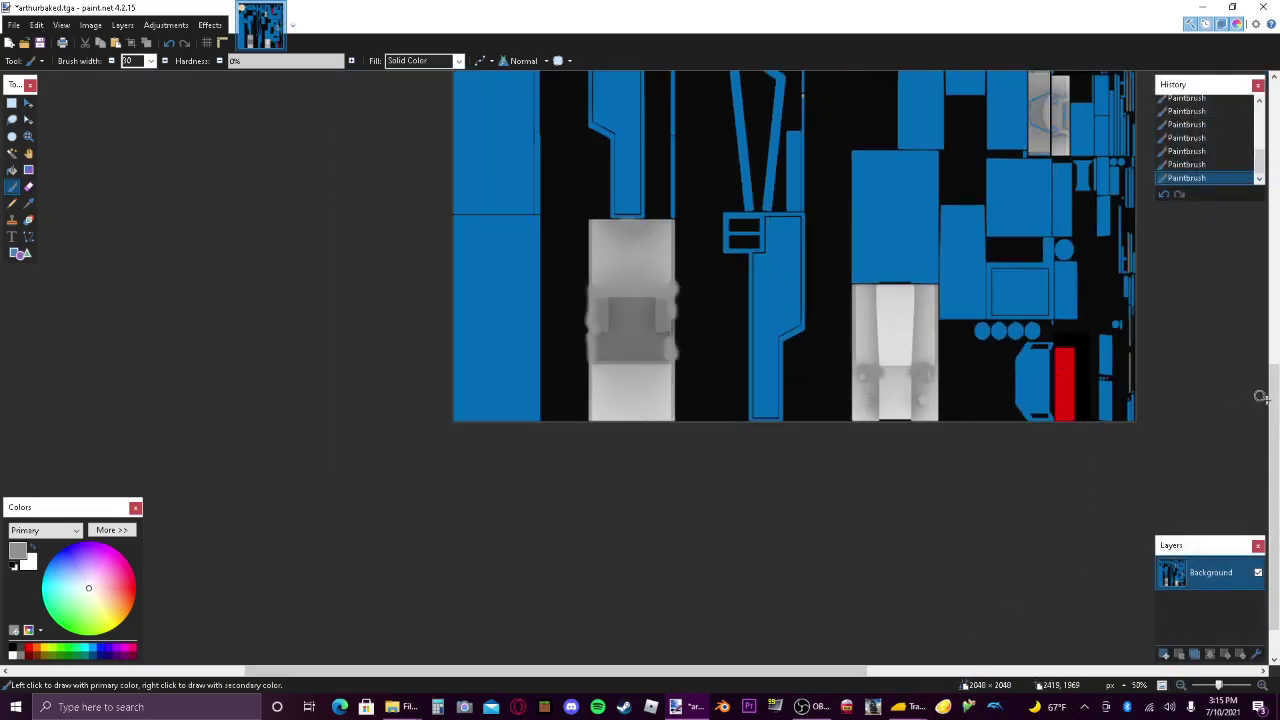
scroll(1261, 397, "up", 5)
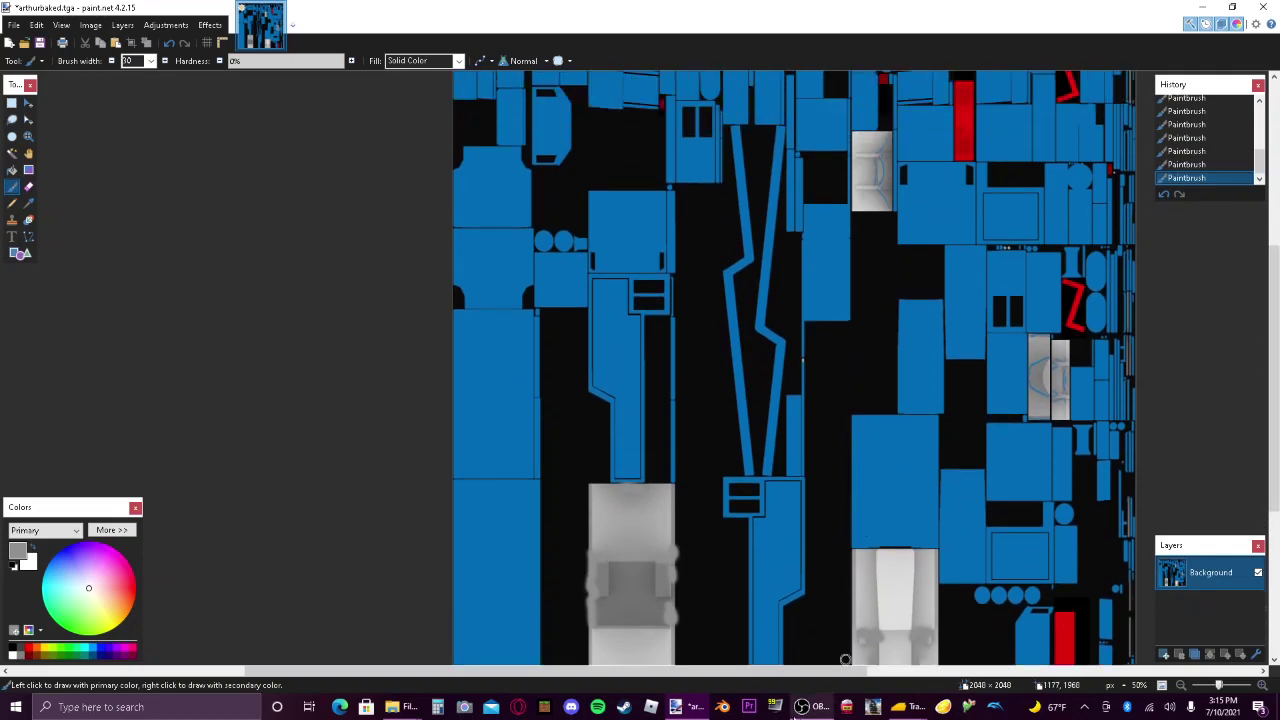
left_click_drag(752, 670, 930, 690)
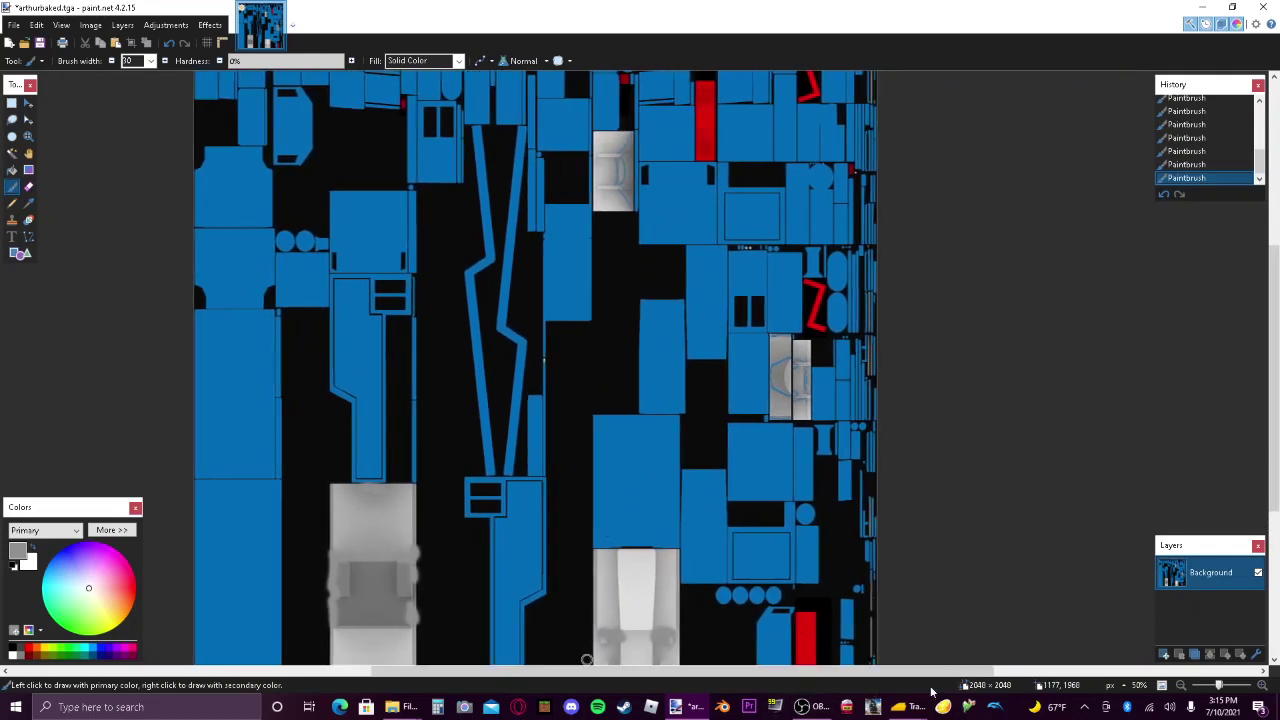
left_click(1262, 686)
left_click(1262, 686)
left_click(1262, 686)
left_click(1262, 686)
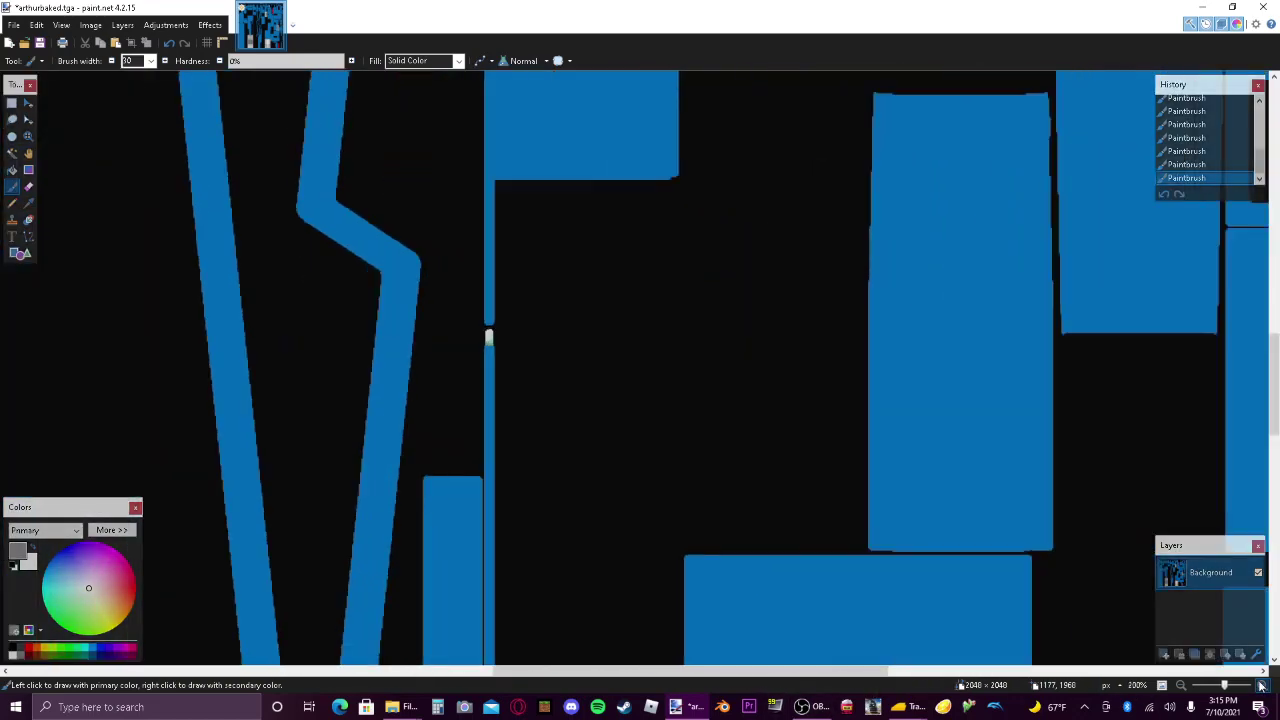
left_click_drag(660, 672, 925, 672)
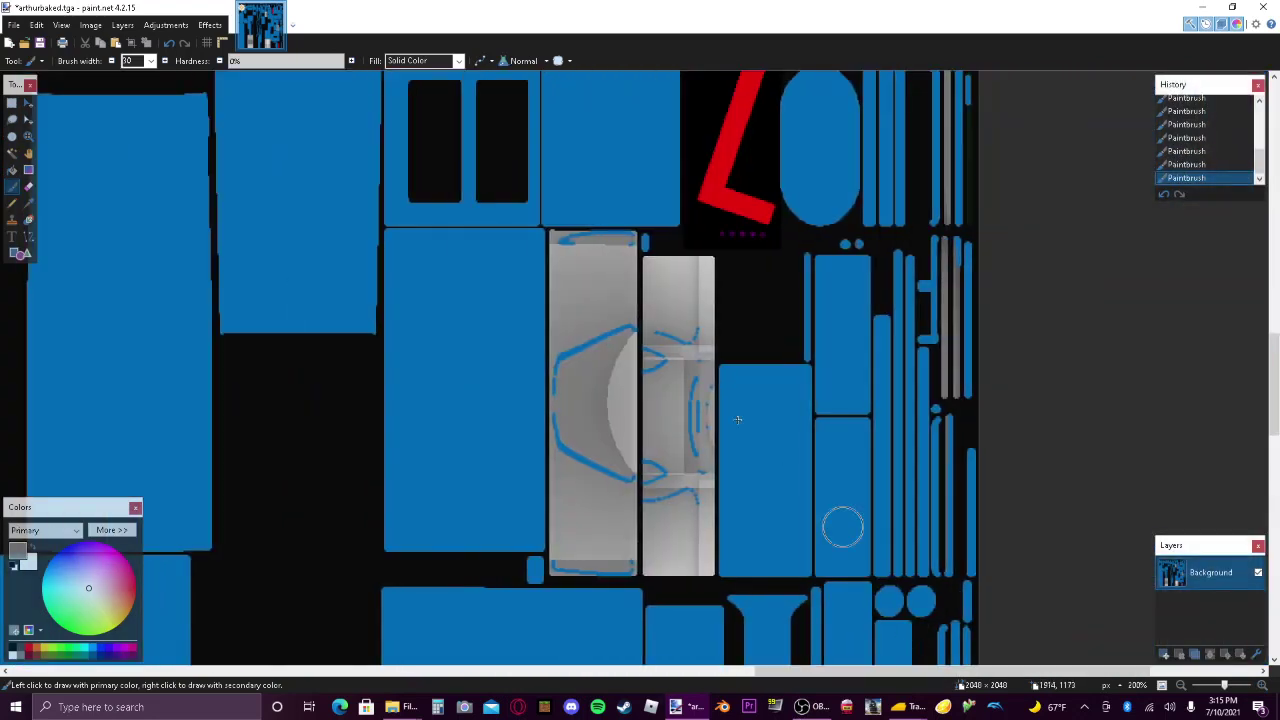
mouse_move(614, 327)
left_mouse_down()
mouse_move(628, 333)
mouse_move(570, 355)
mouse_move(552, 385)
mouse_move(557, 424)
mouse_move(580, 467)
mouse_move(640, 462)
left_mouse_up()
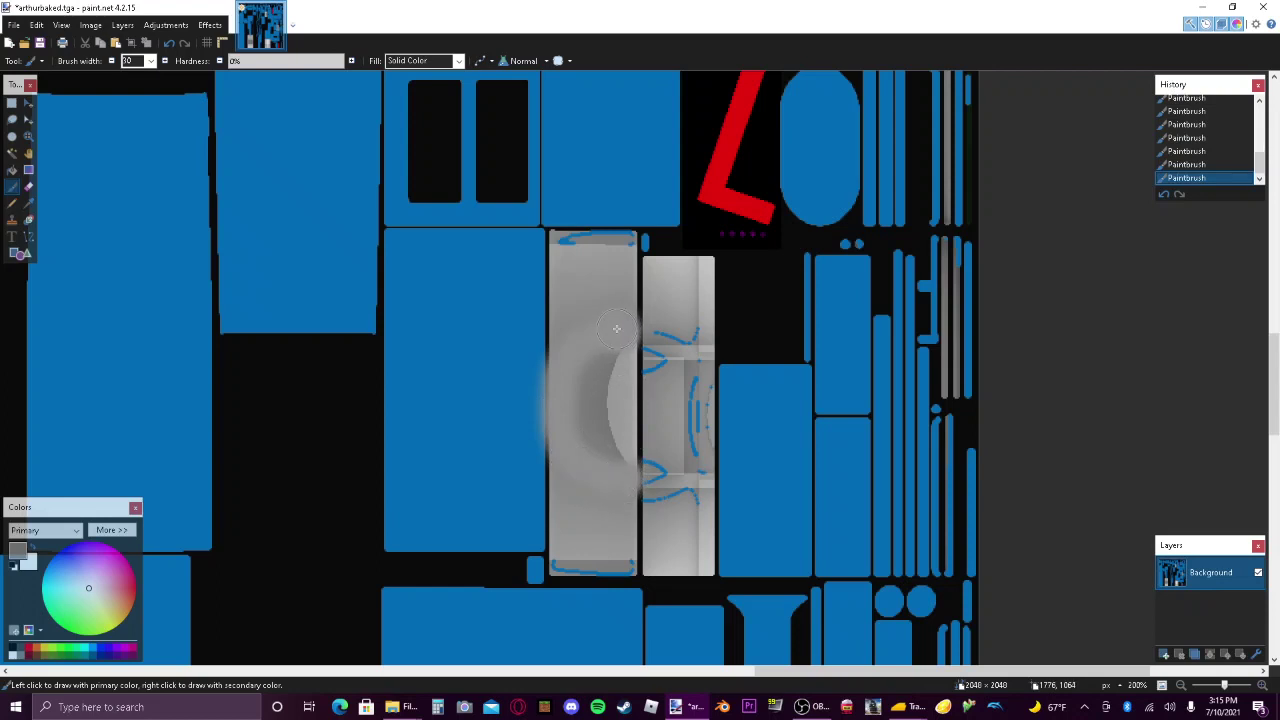
mouse_move(590, 242)
left_mouse_down()
mouse_move(565, 240)
mouse_move(578, 253)
mouse_move(630, 246)
mouse_move(617, 251)
left_mouse_up()
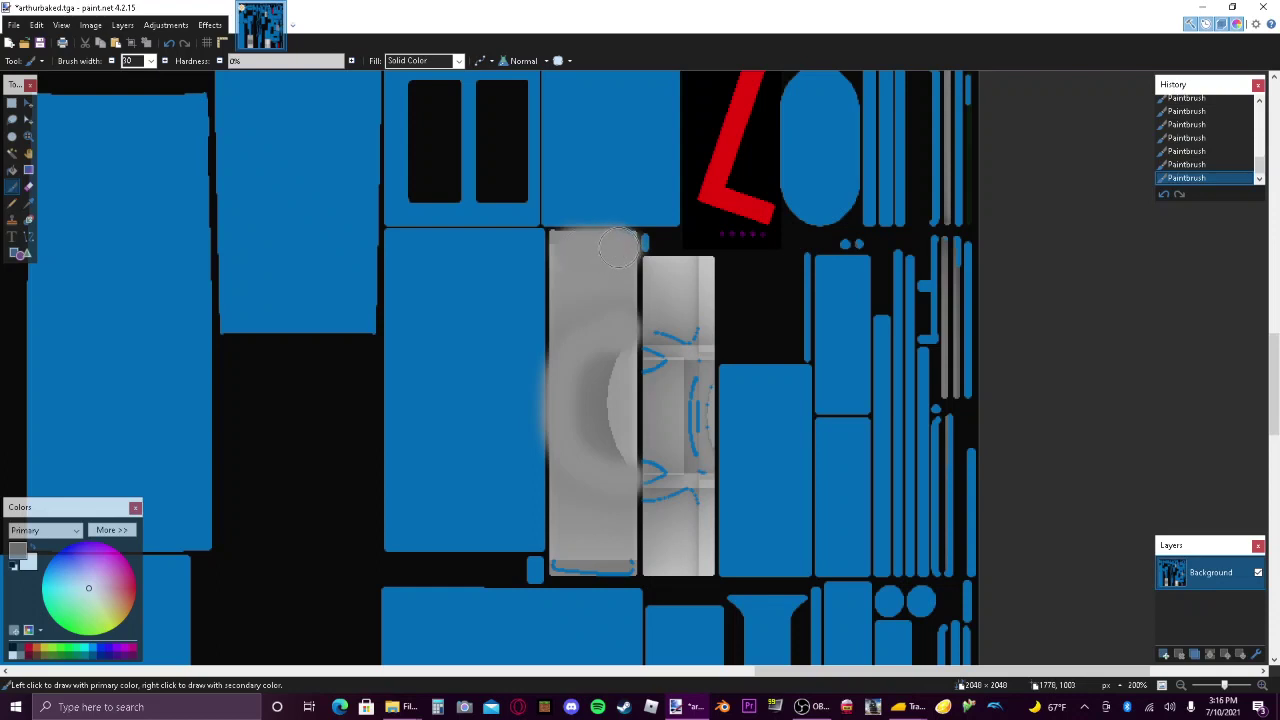
Paint grey over the blue marks on the right narrow panel and along the left narrow panel's lower end.
mouse_move(632, 306)
left_mouse_down()
mouse_move(656, 369)
mouse_move(654, 340)
mouse_move(658, 362)
mouse_move(666, 332)
mouse_move(682, 356)
mouse_move(695, 334)
mouse_move(703, 457)
mouse_move(719, 378)
left_mouse_up()
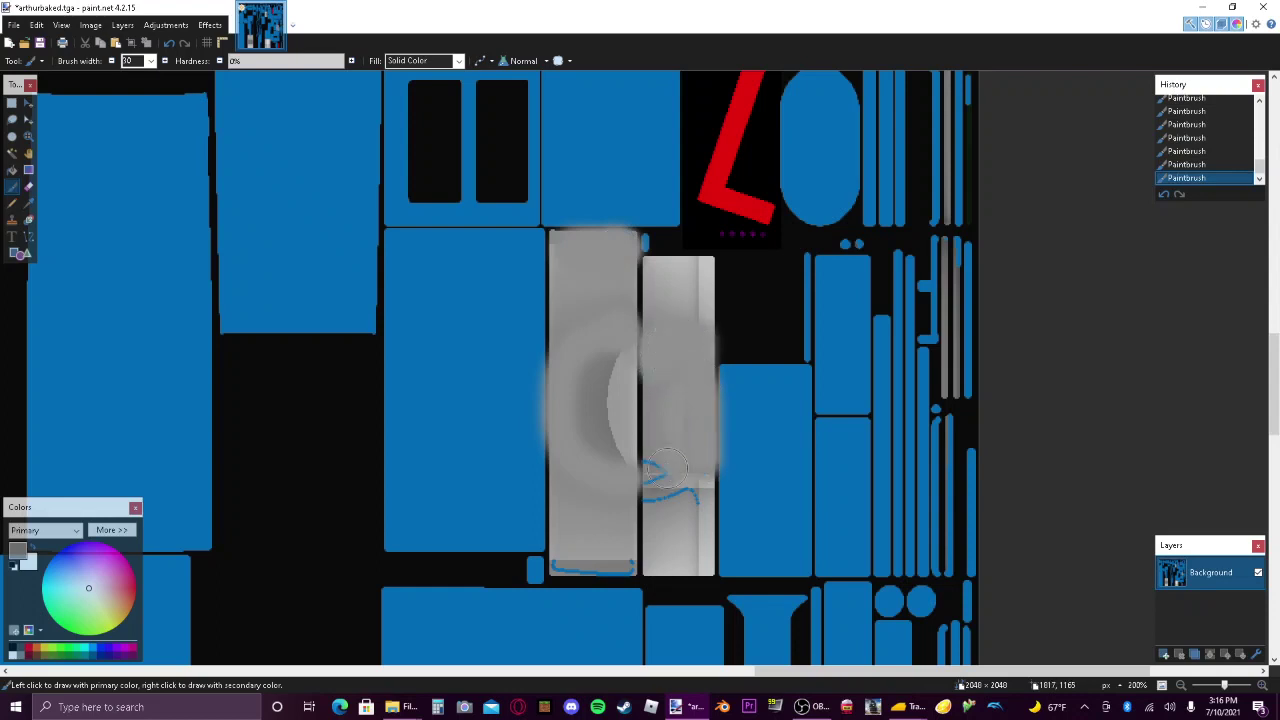
left_click_drag(668, 466, 646, 452)
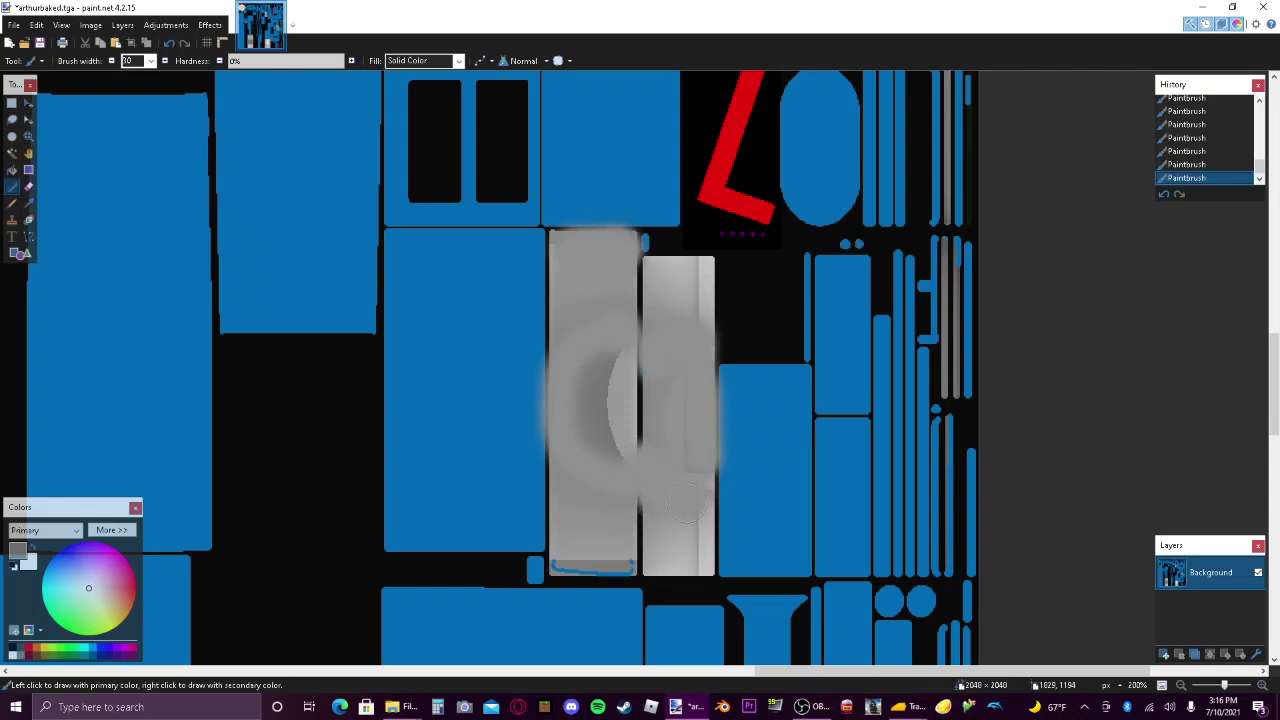
mouse_move(590, 558)
left_mouse_down()
mouse_move(570, 575)
mouse_move(566, 565)
mouse_move(605, 580)
mouse_move(636, 560)
mouse_move(616, 555)
left_mouse_up()
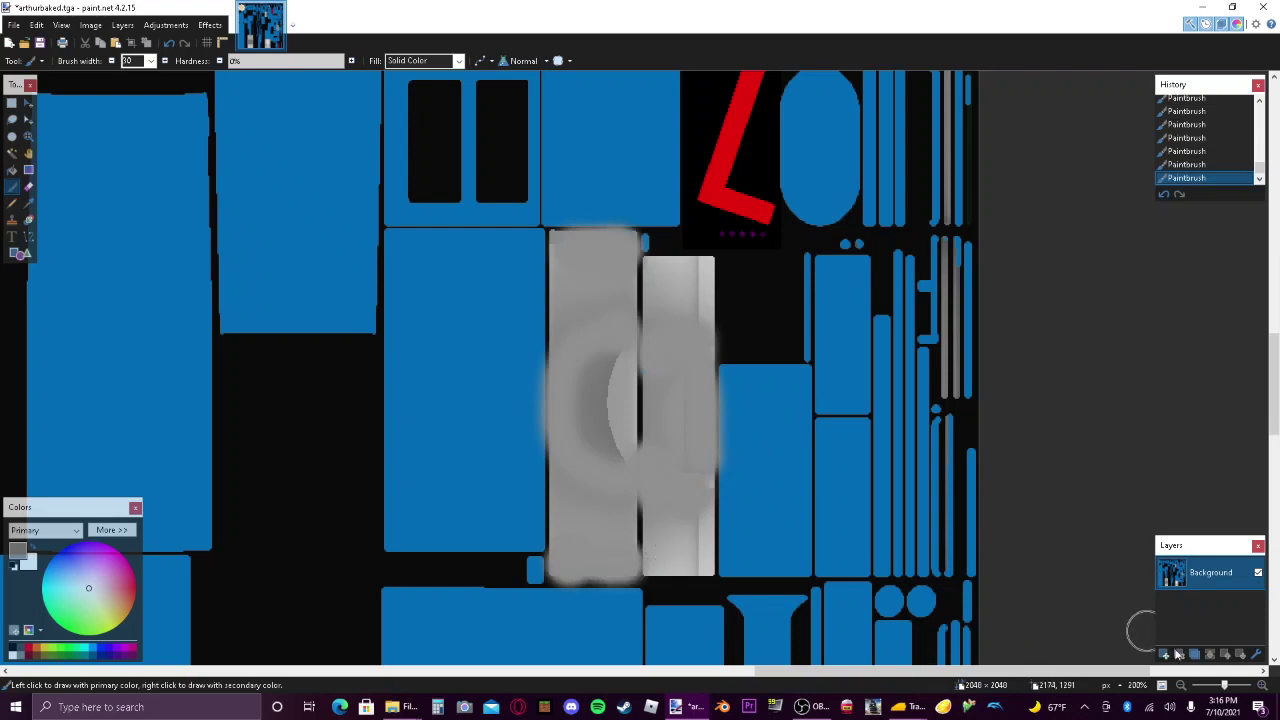
Paint grey over the blue curved lines on the grey panel in the upper middle of the texture.
left_click(1189, 688)
left_click(1189, 688)
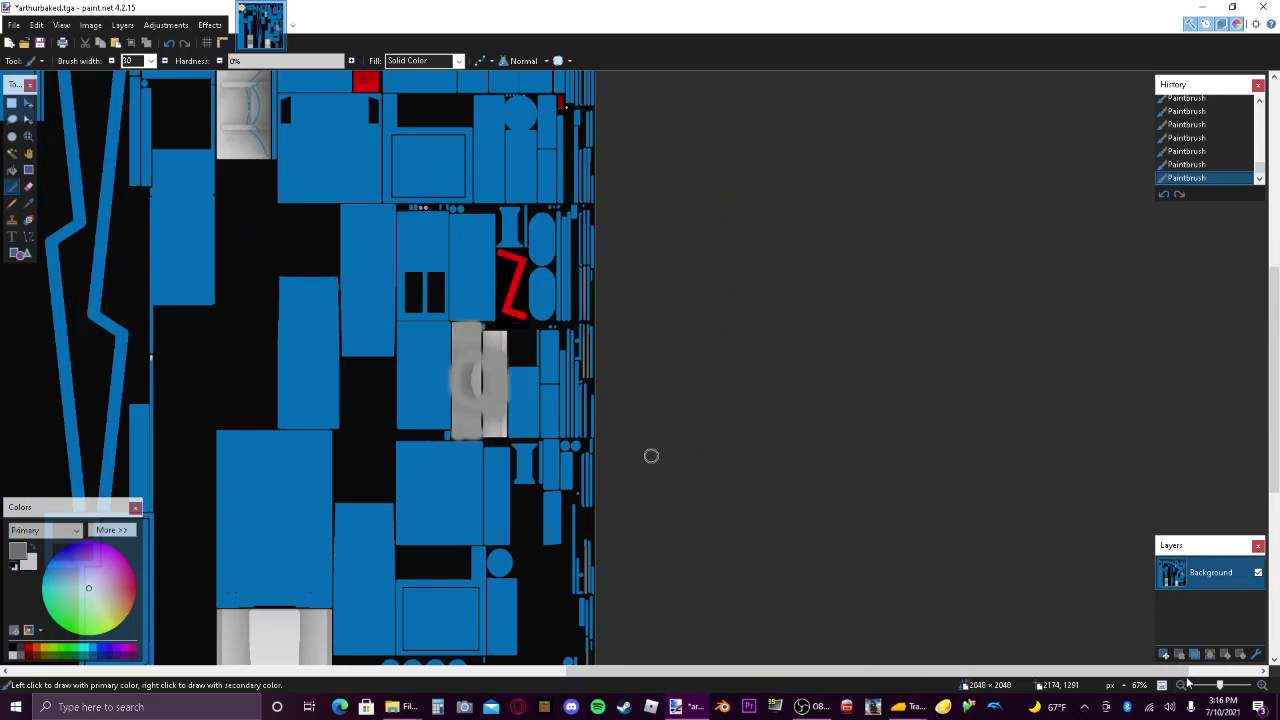
left_click(1187, 684)
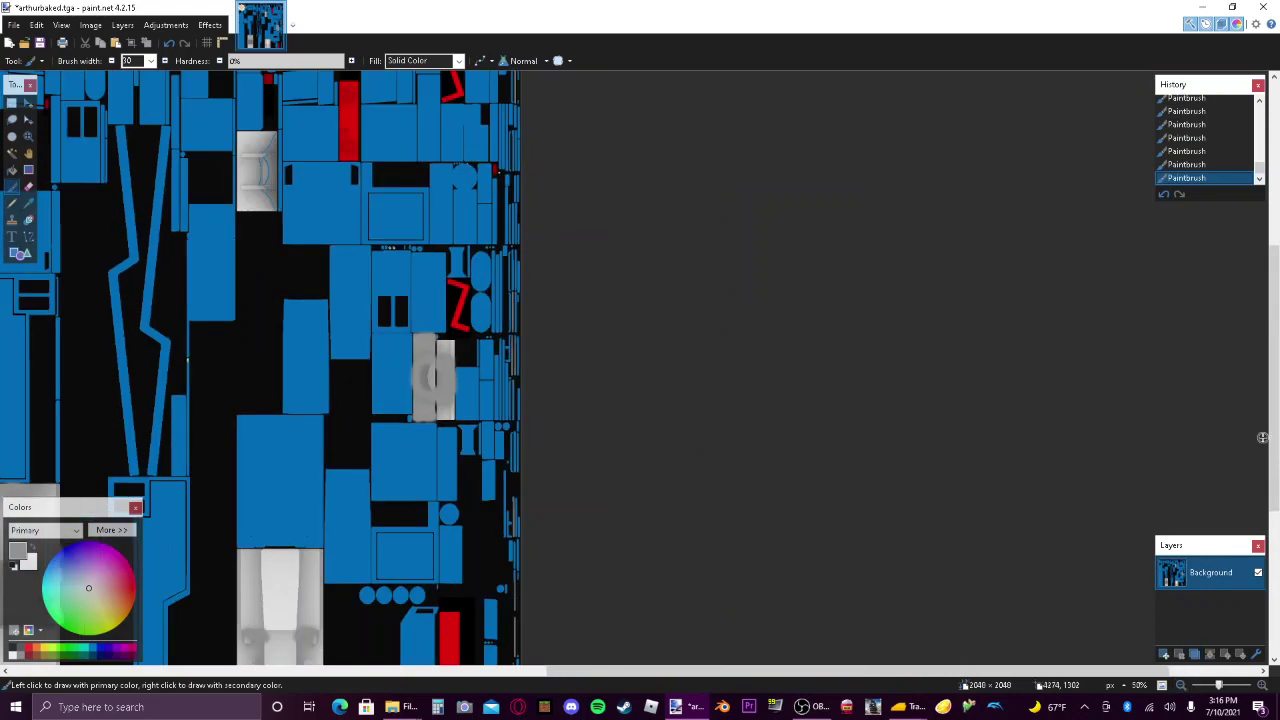
scroll(1262, 437, "up", 3)
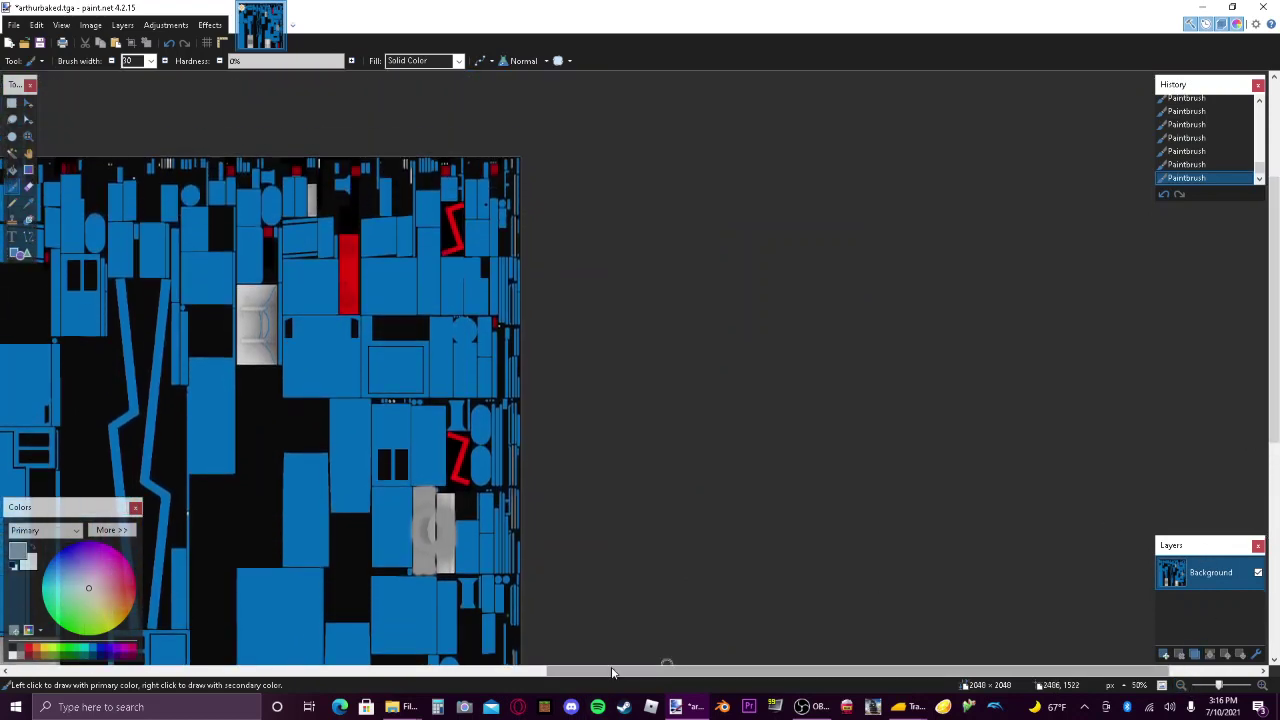
scroll(613, 672, "left", 5)
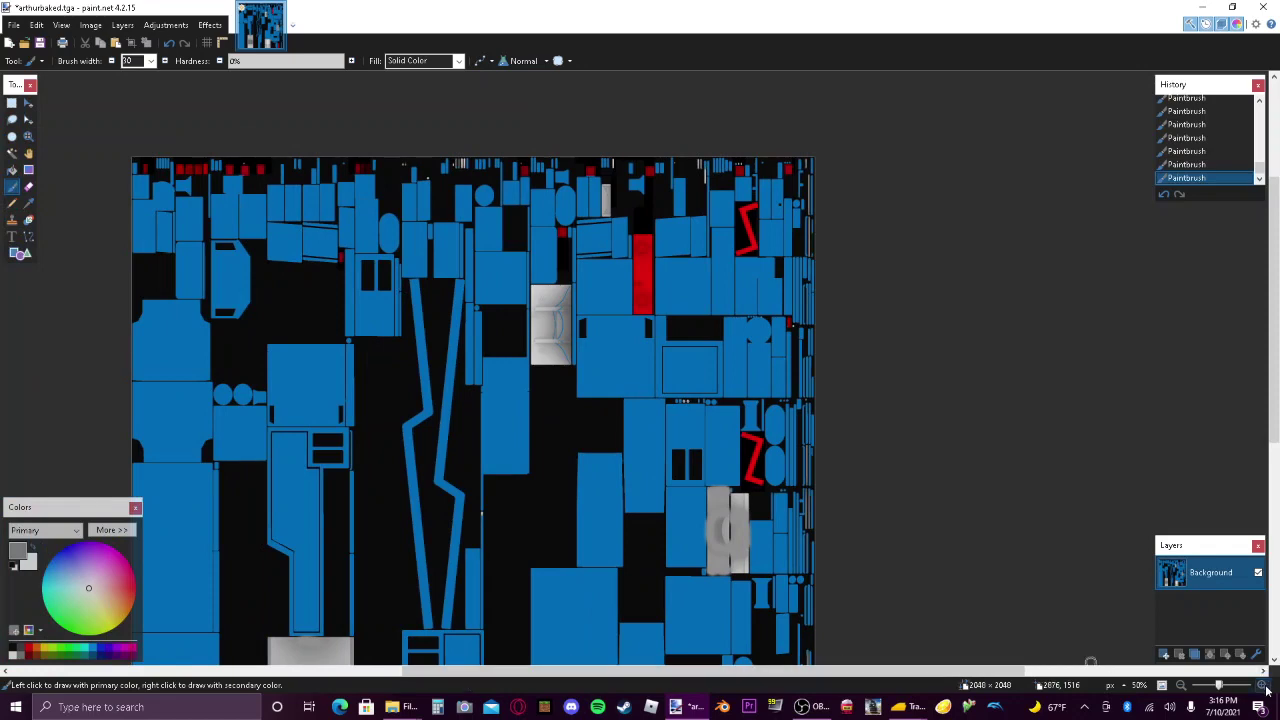
left_click(1264, 686)
left_click(1264, 686)
left_click(1264, 686)
left_click(1264, 686)
left_click(1264, 686)
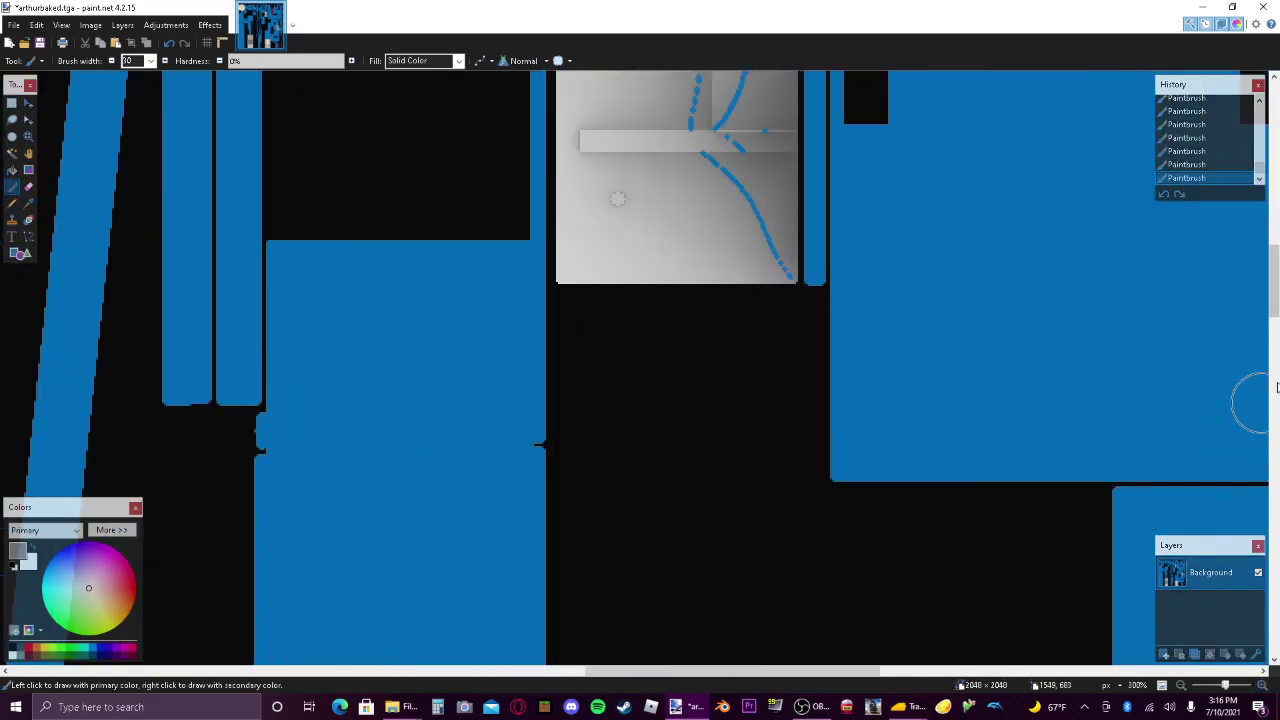
scroll(1262, 300, "up", 5)
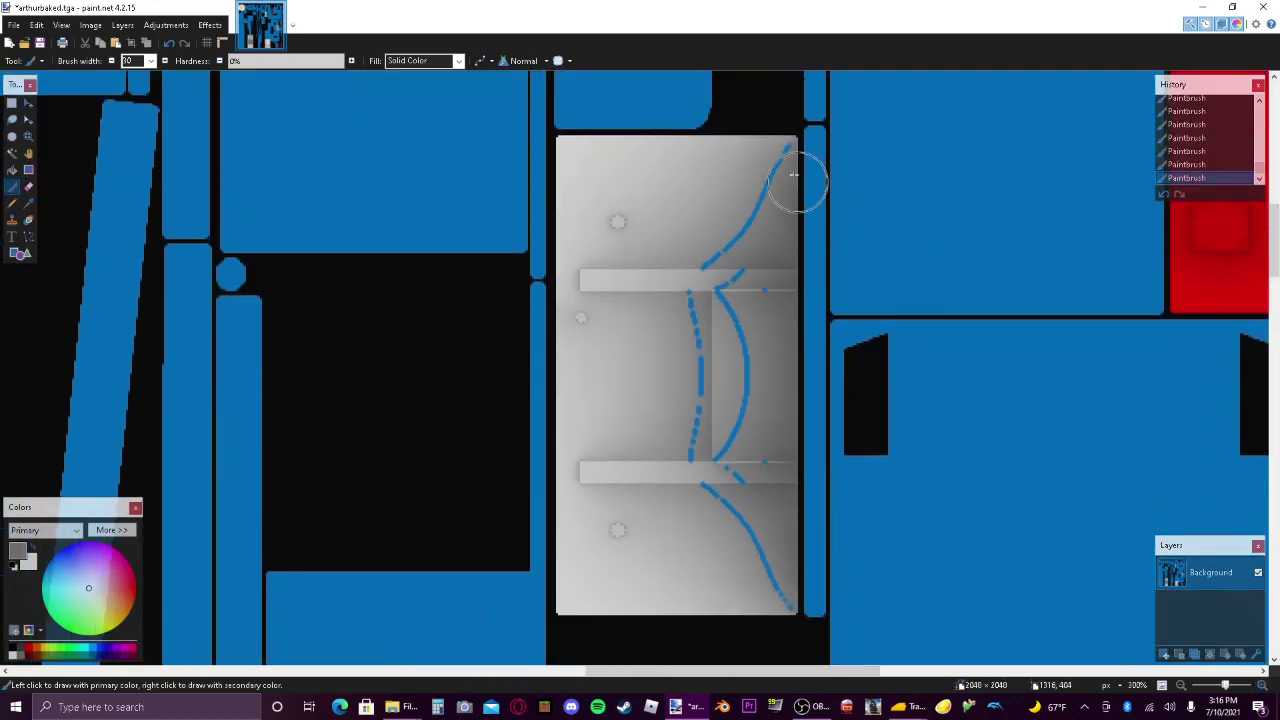
mouse_move(793, 175)
left_mouse_down()
mouse_move(682, 263)
mouse_move(726, 246)
mouse_move(752, 193)
left_mouse_up()
mouse_move(700, 287)
left_mouse_down()
mouse_move(701, 386)
mouse_move(679, 483)
mouse_move(785, 613)
mouse_move(753, 485)
mouse_move(732, 486)
mouse_move(715, 441)
mouse_move(750, 399)
mouse_move(735, 267)
mouse_move(730, 318)
left_mouse_up()
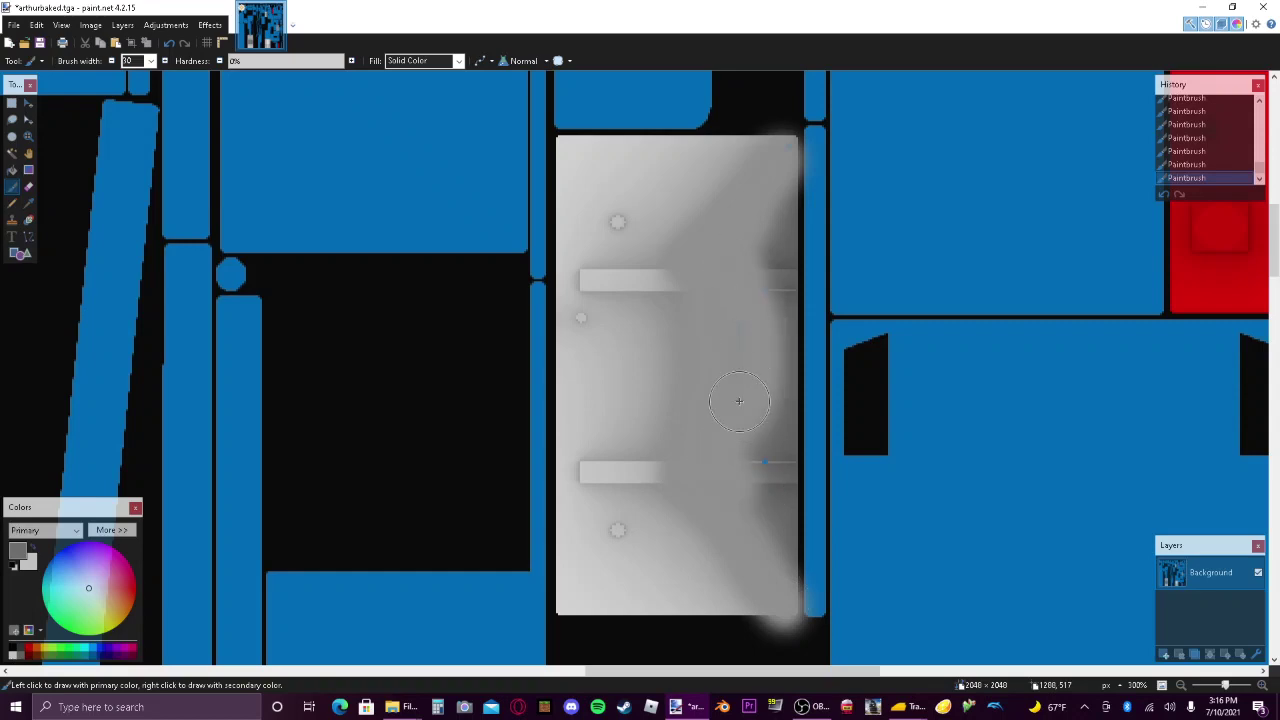
Add a new layer above the Background layer for the lettering.
left_click(1181, 686)
left_click(1181, 686)
left_click(1181, 686)
left_click(1181, 686)
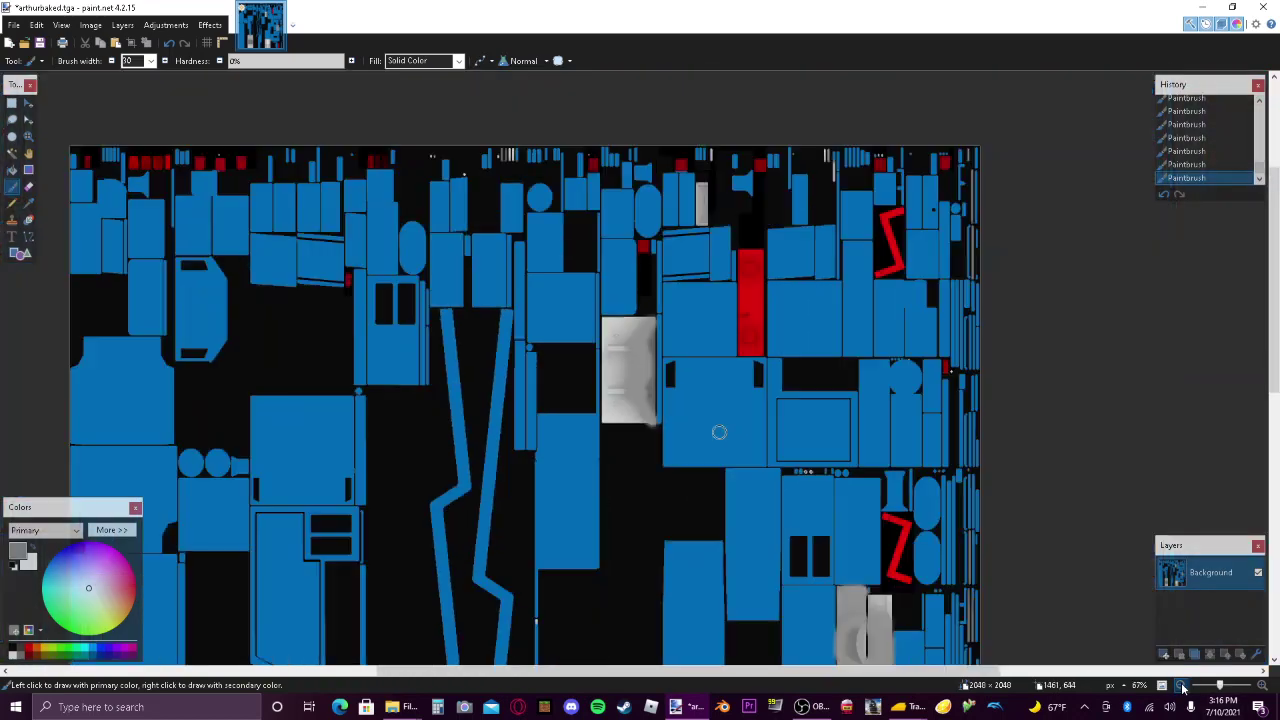
left_click(1181, 686)
scroll(1276, 430, "down", 2)
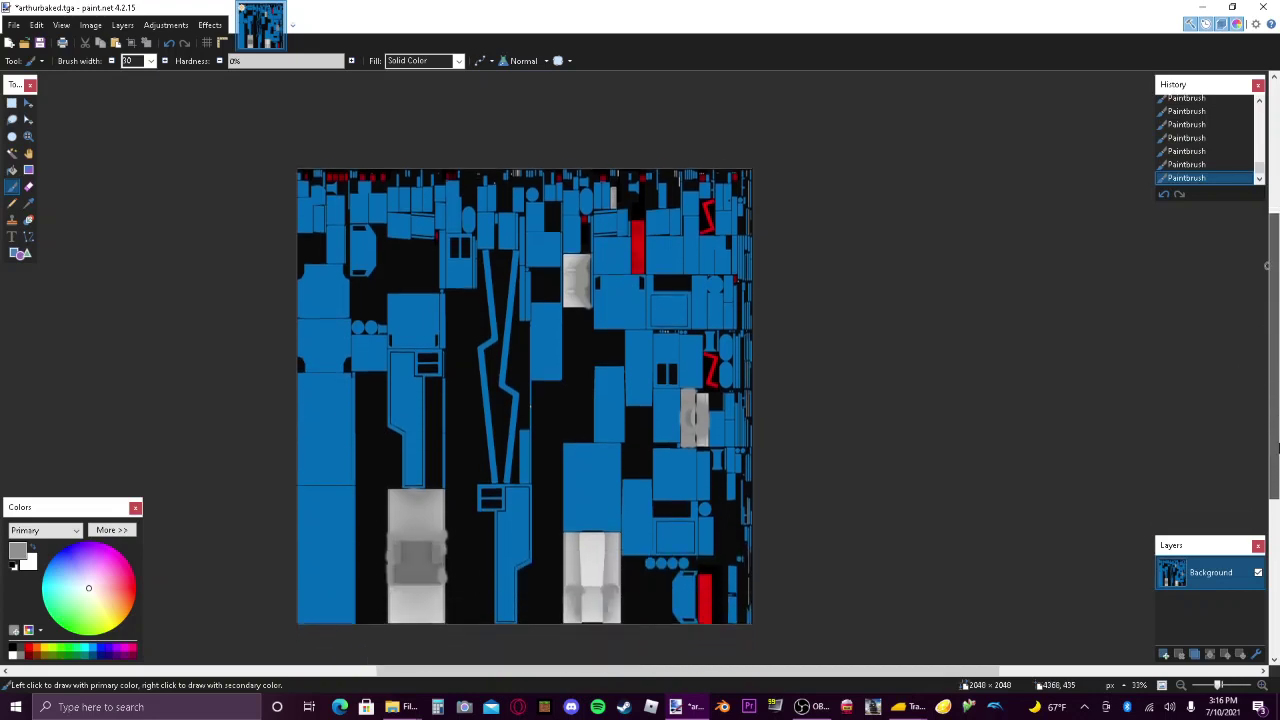
left_click_drag(761, 675, 725, 675)
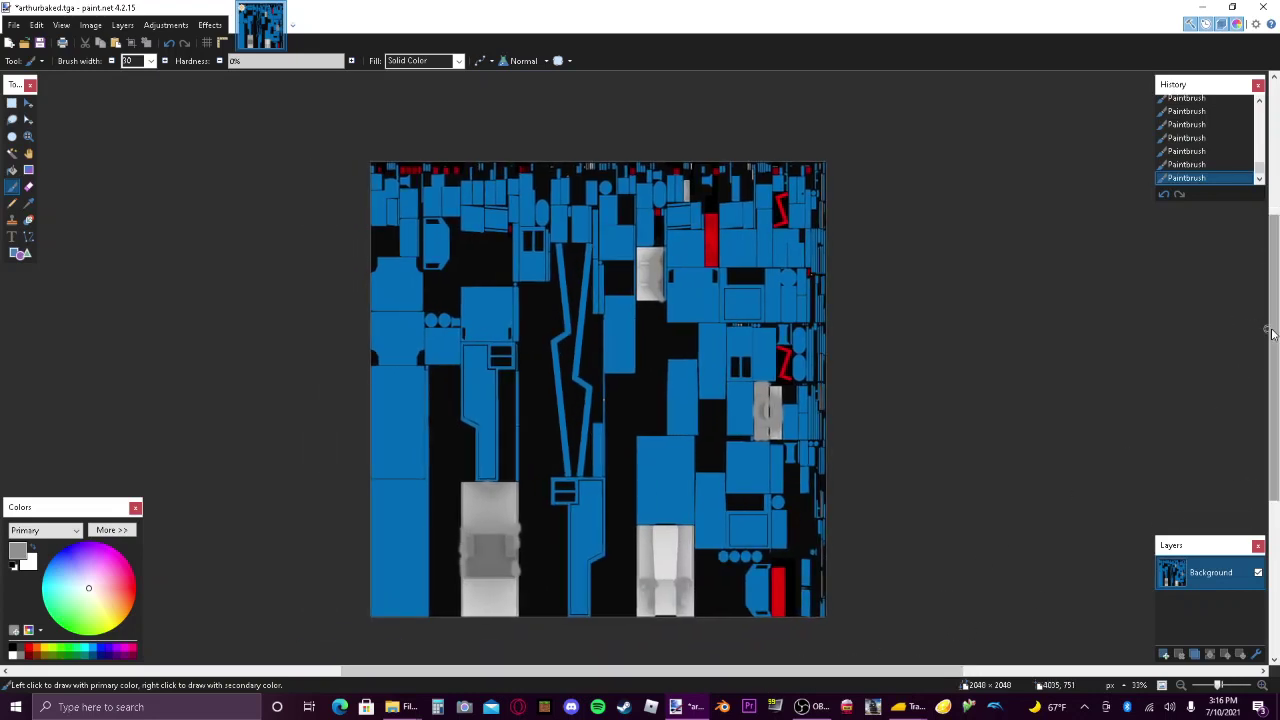
scroll(1268, 400, "down", 2)
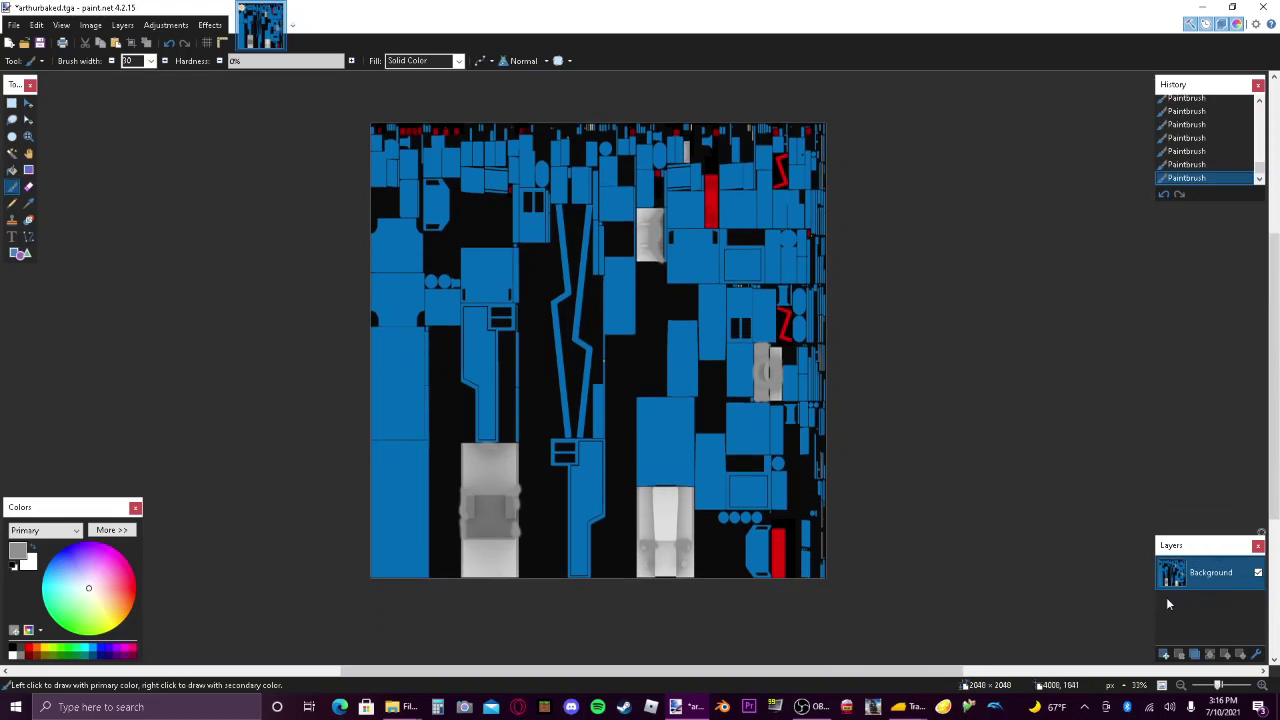
left_click(1263, 686)
left_click(1263, 686)
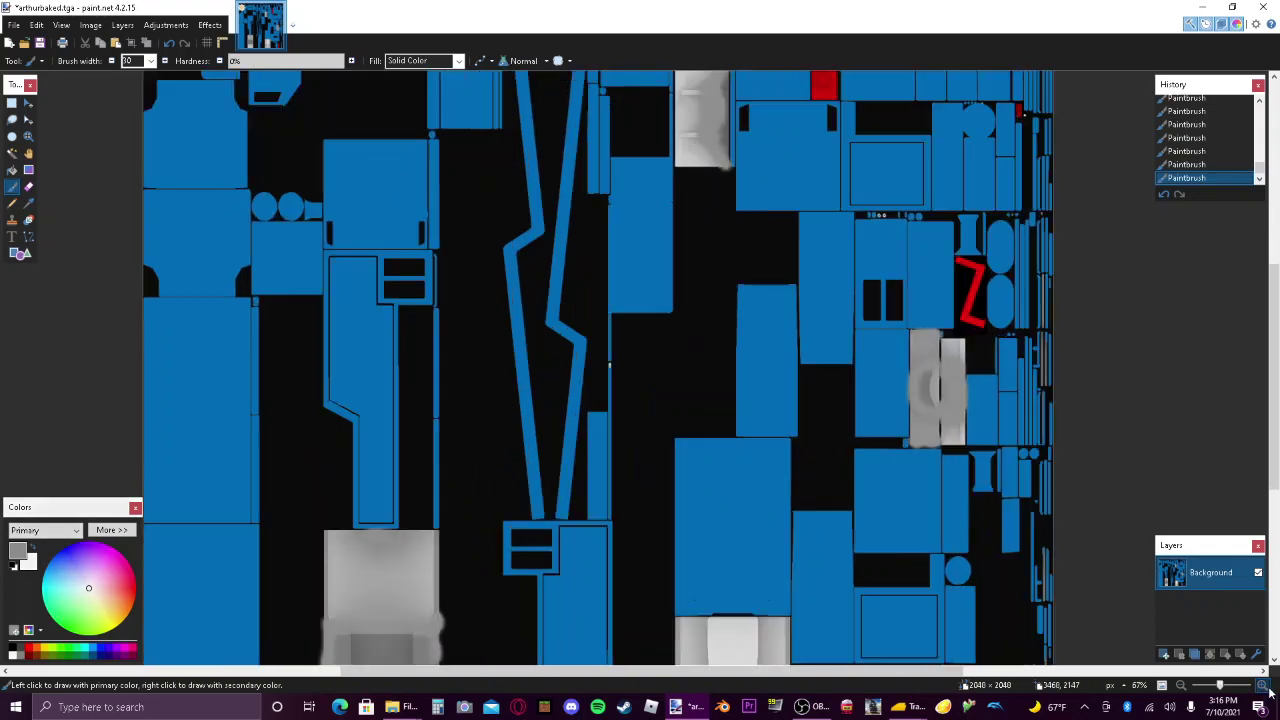
left_click_drag(1267, 447, 1267, 537)
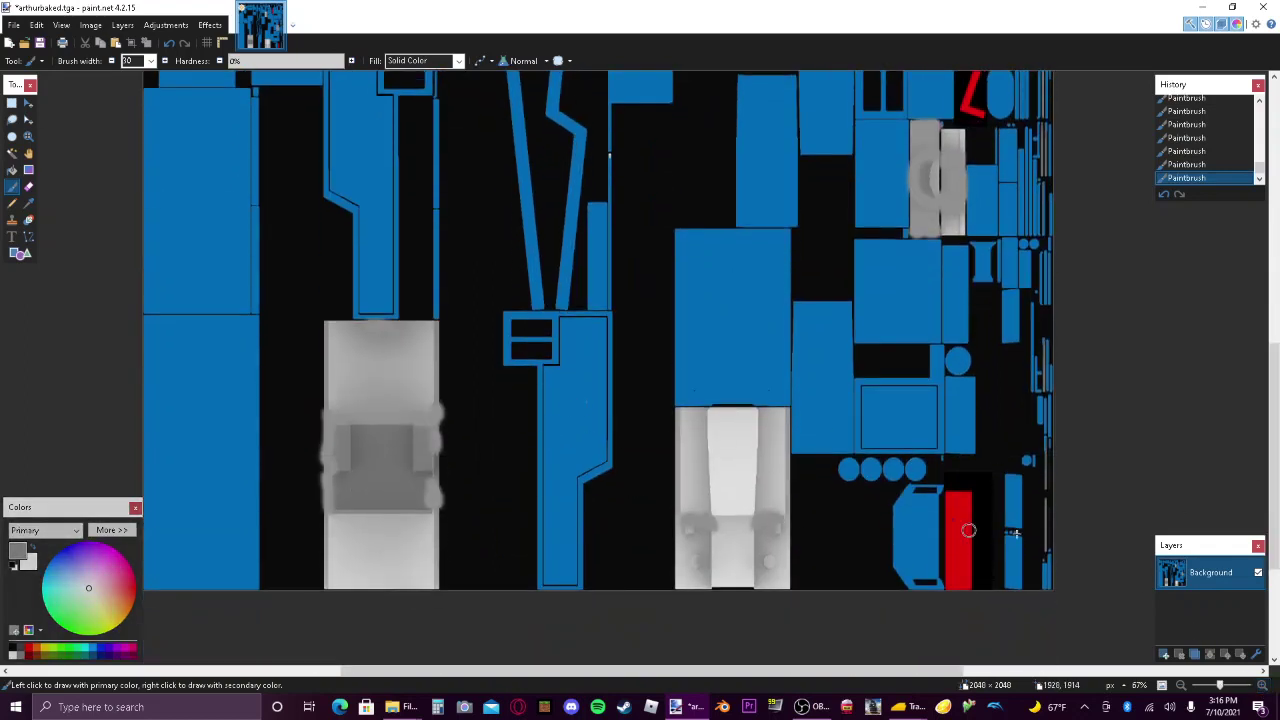
left_click(1163, 655)
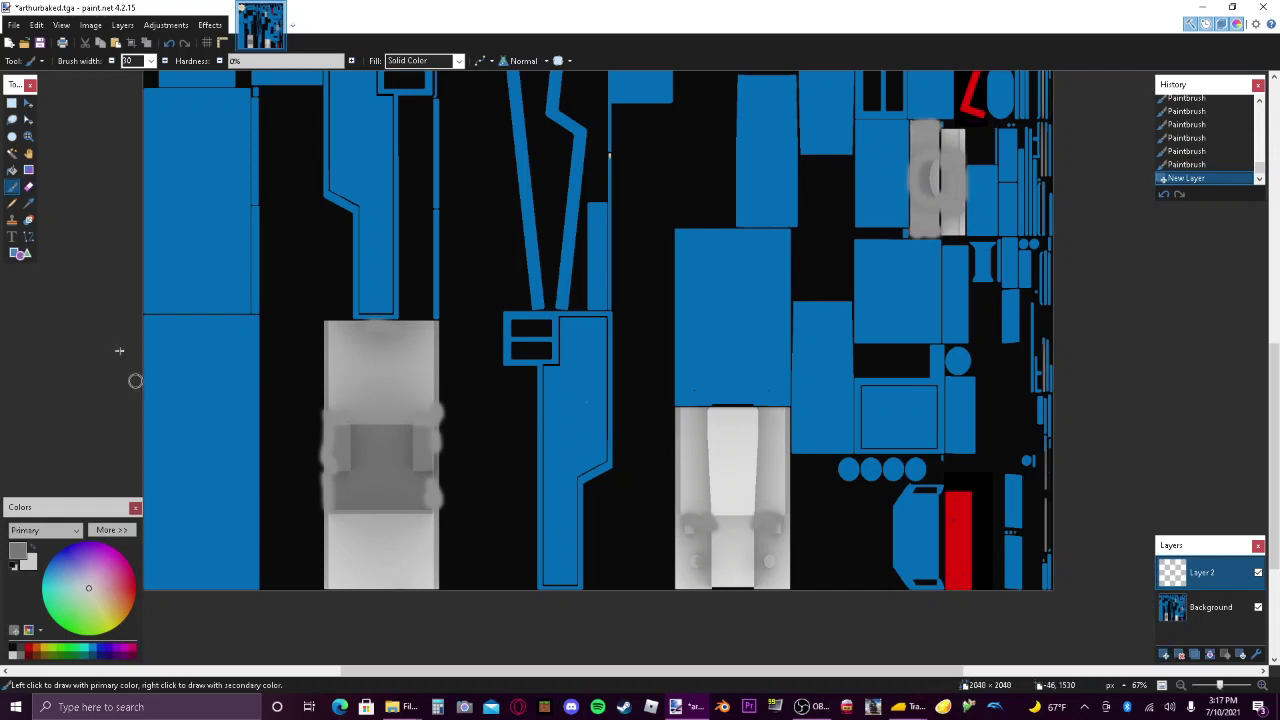
Place the text "N W R" in Clarendon, size 84, above the large grey panel in the lower left of the texture.
left_click(12, 236)
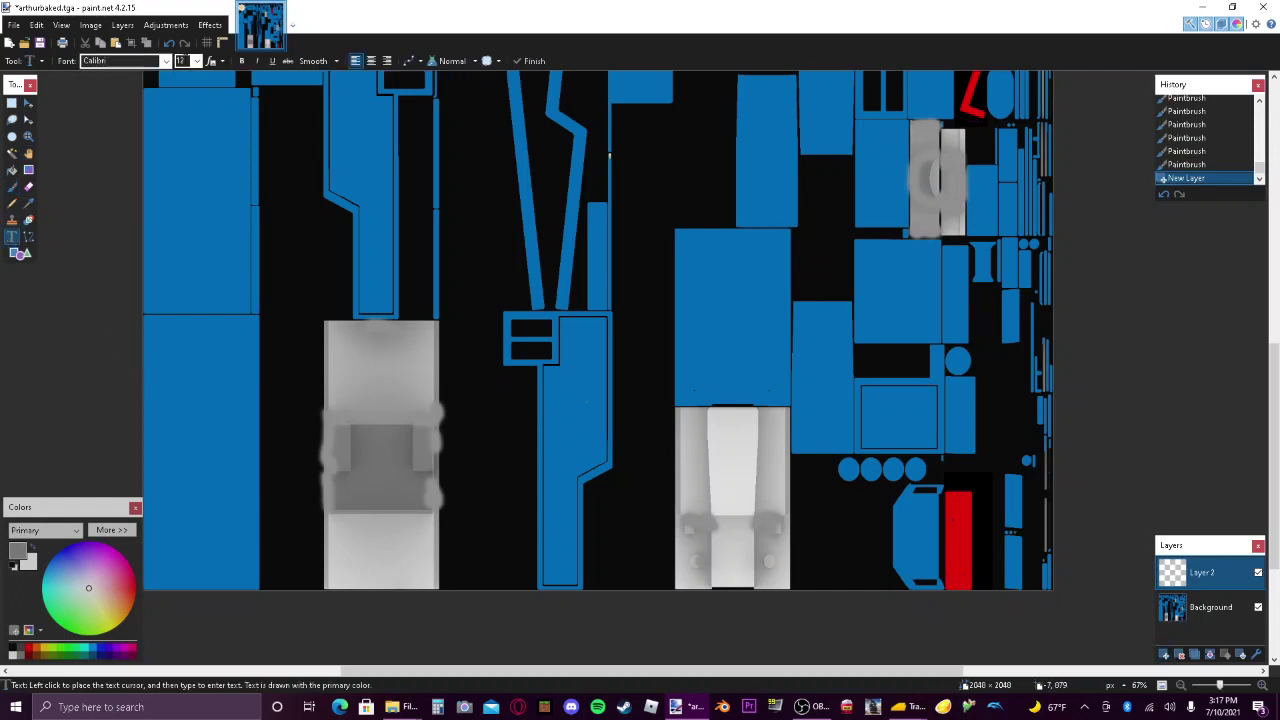
left_click(166, 61)
left_click(176, 175)
left_click(198, 61)
left_click(183, 234)
left_click(339, 200)
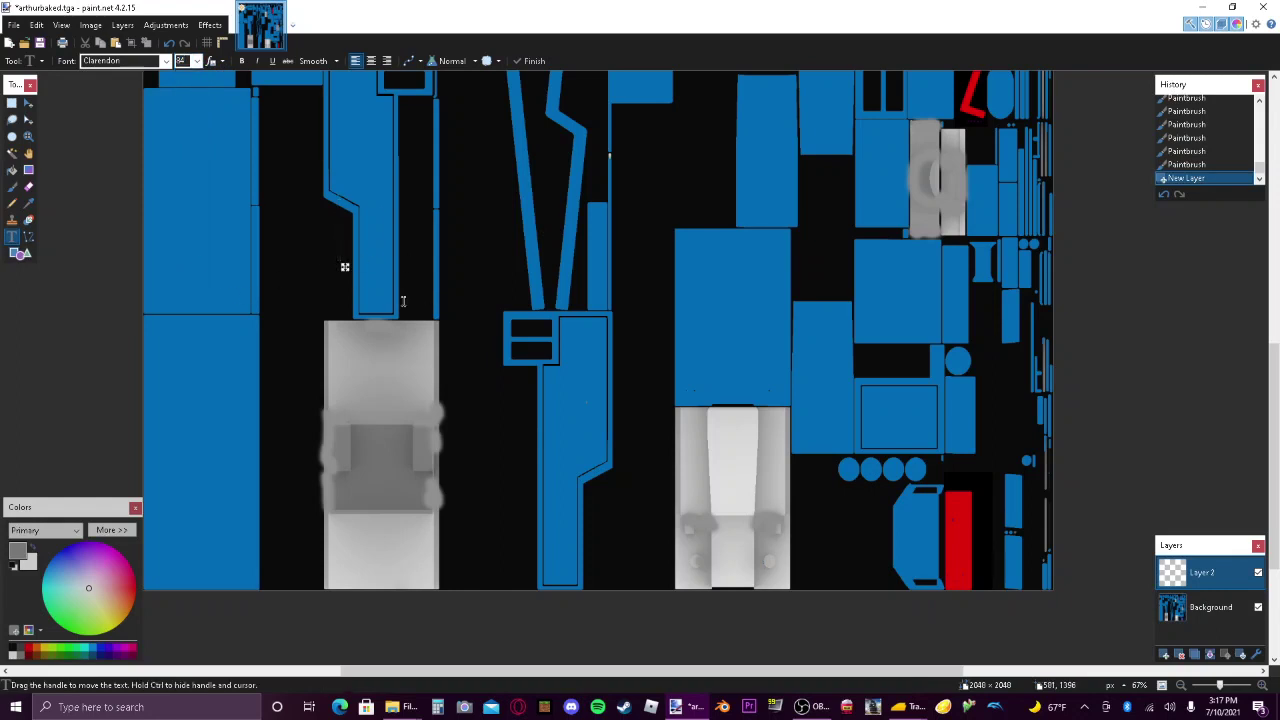
type("N W T")
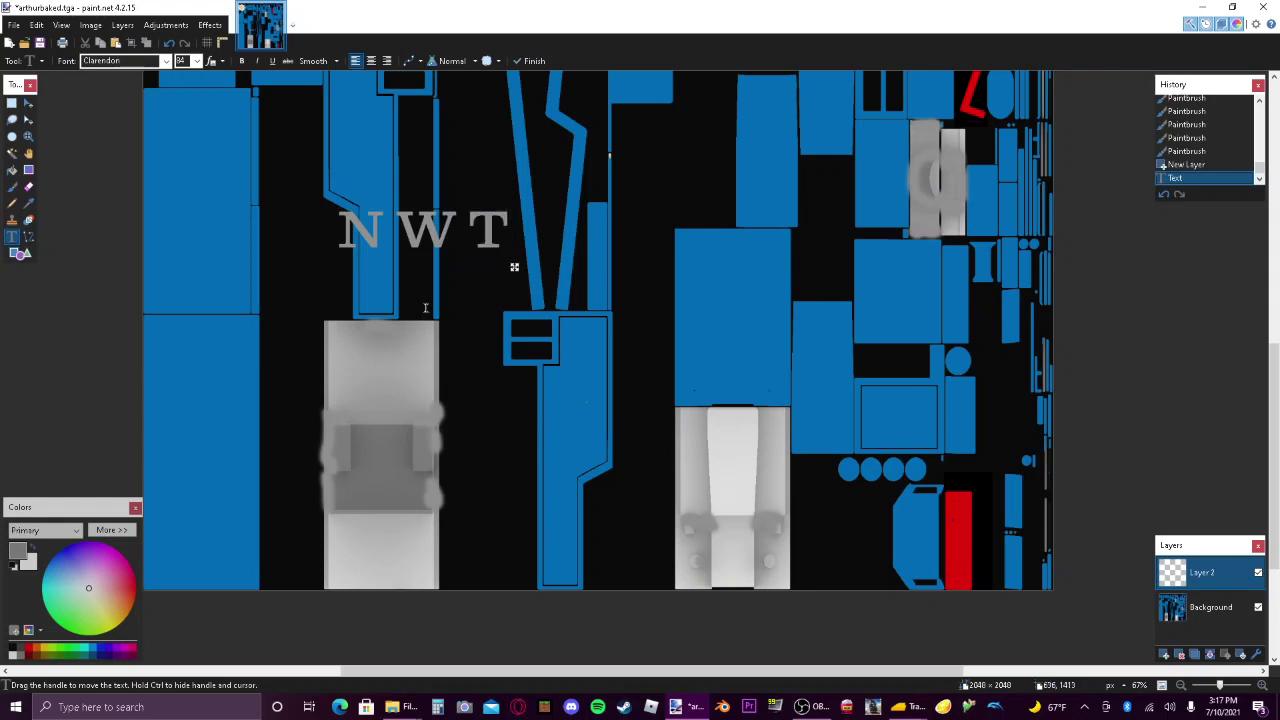
key("BackSpace")
type("R")
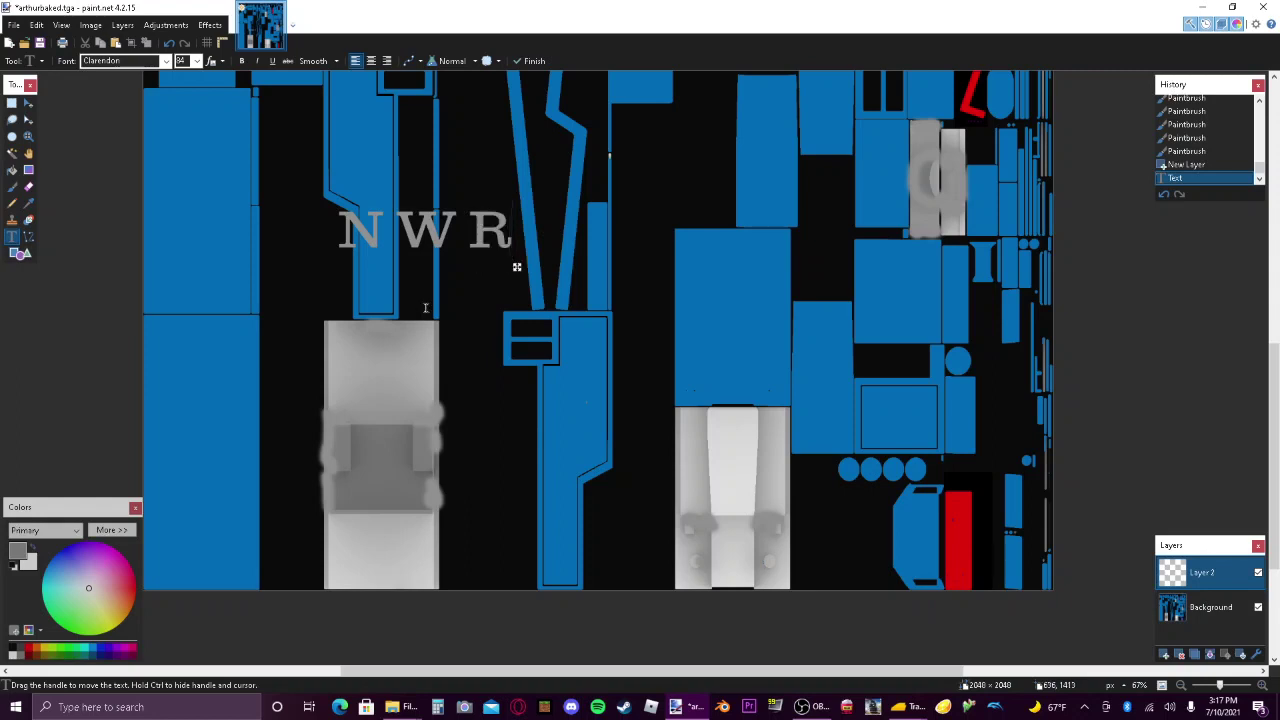
key("BackSpace")
type("T")
key("BackSpace")
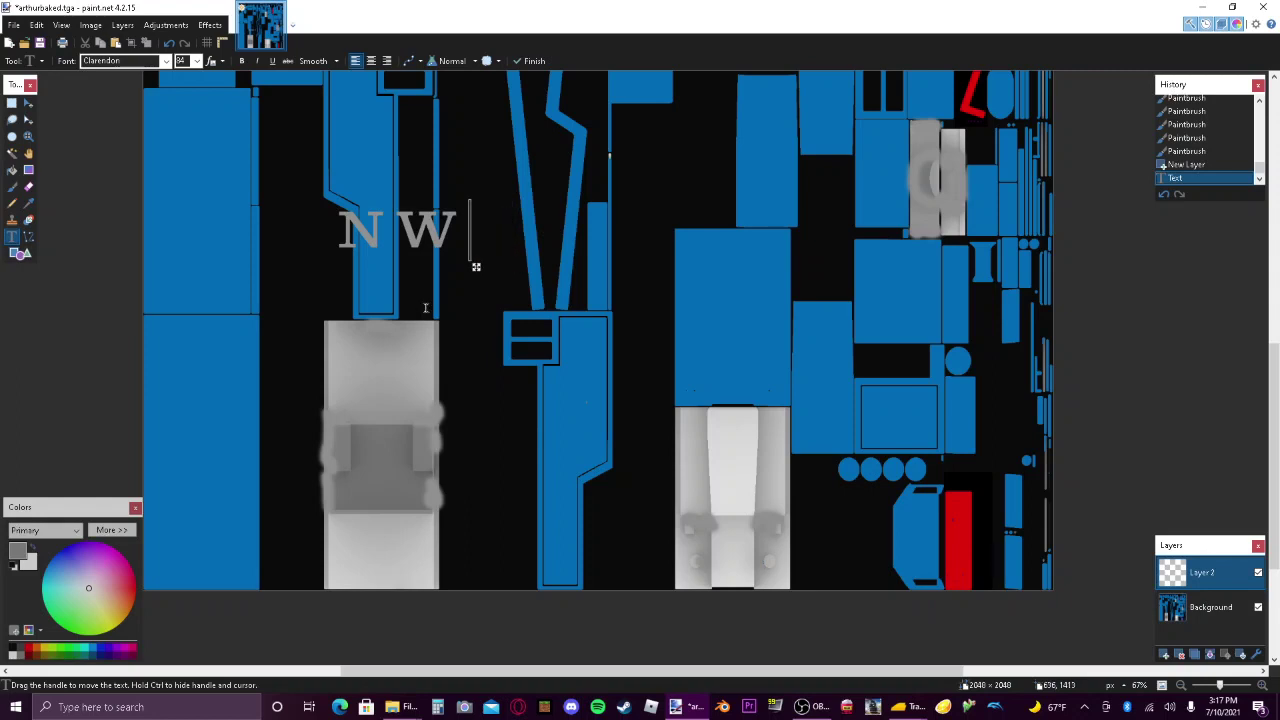
type("R")
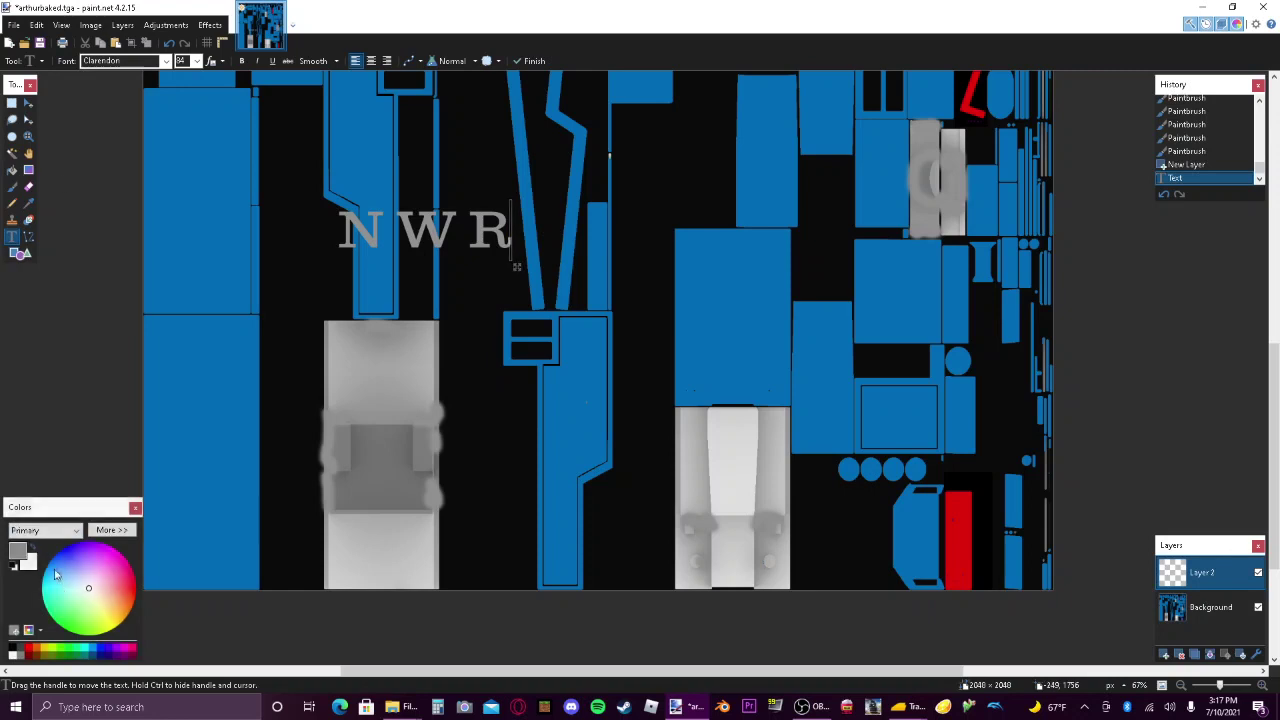
Recolour the lettering yellow and darken the colour to a brightness value of about 86.
left_click(118, 625)
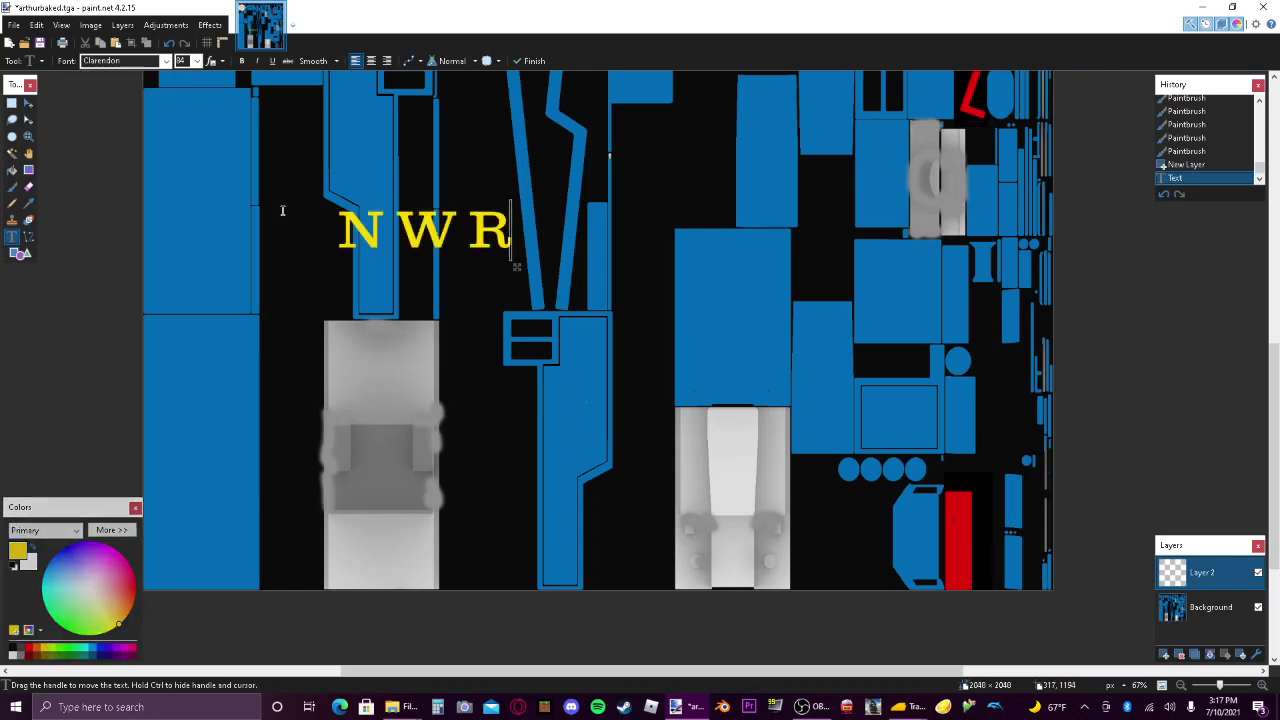
left_click(111, 530)
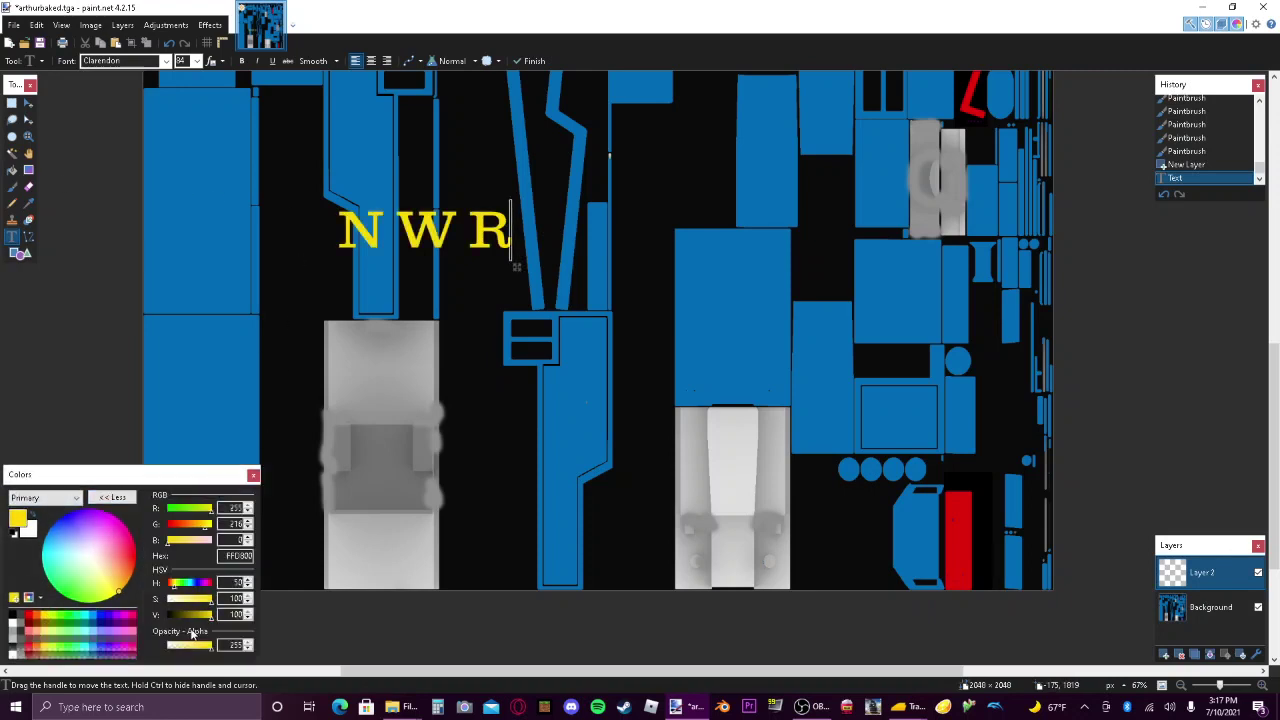
left_click_drag(208, 614, 206, 614)
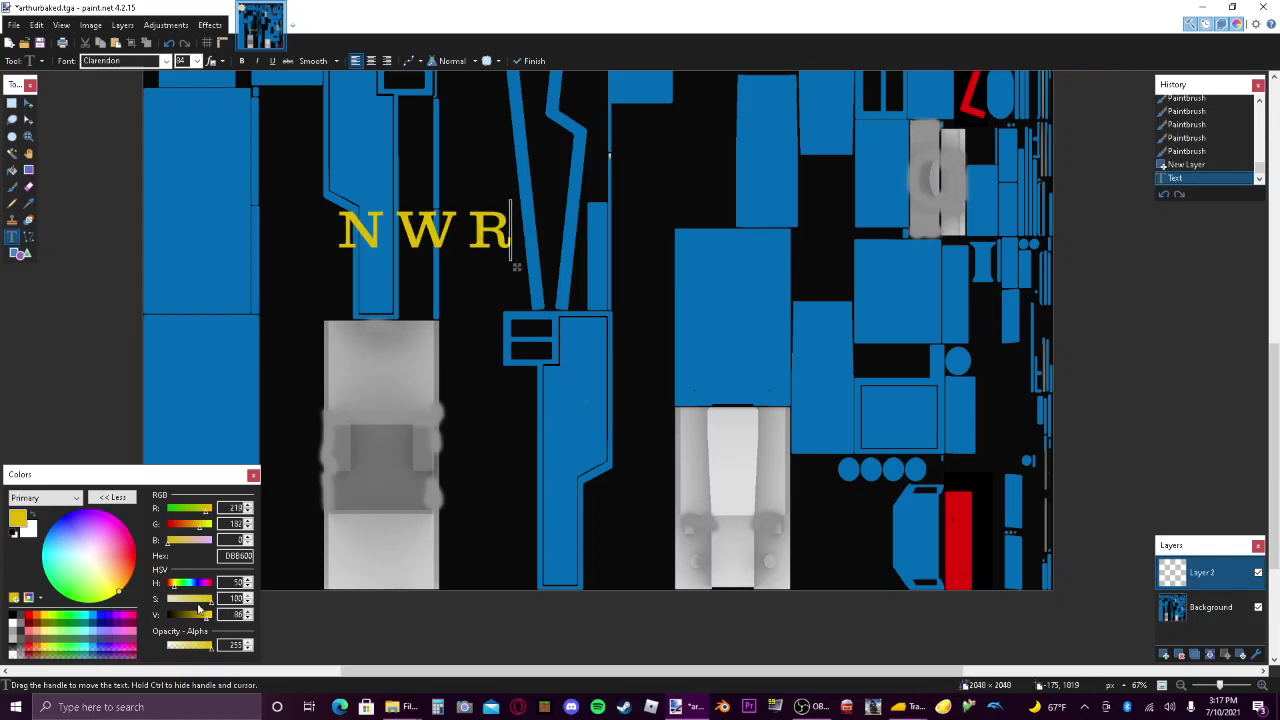
left_click(116, 497)
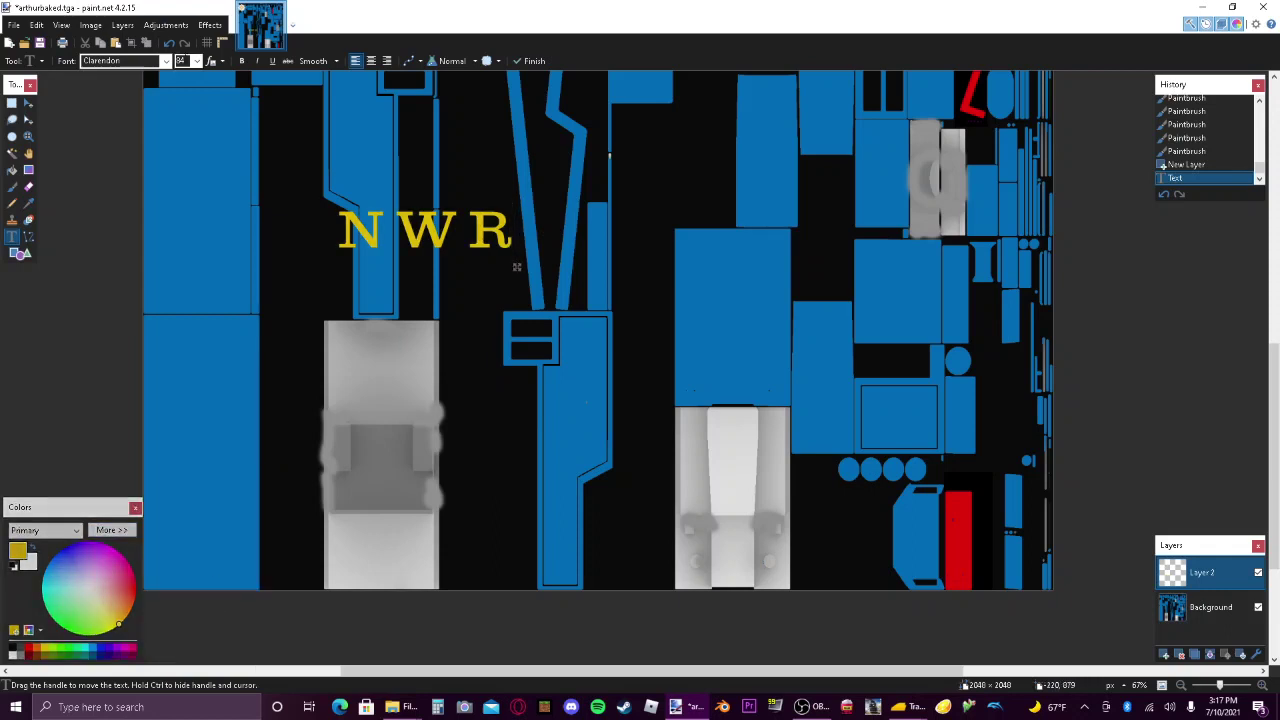
Reduce the lettering's font size to 48.
left_click(196, 61)
left_click(181, 224)
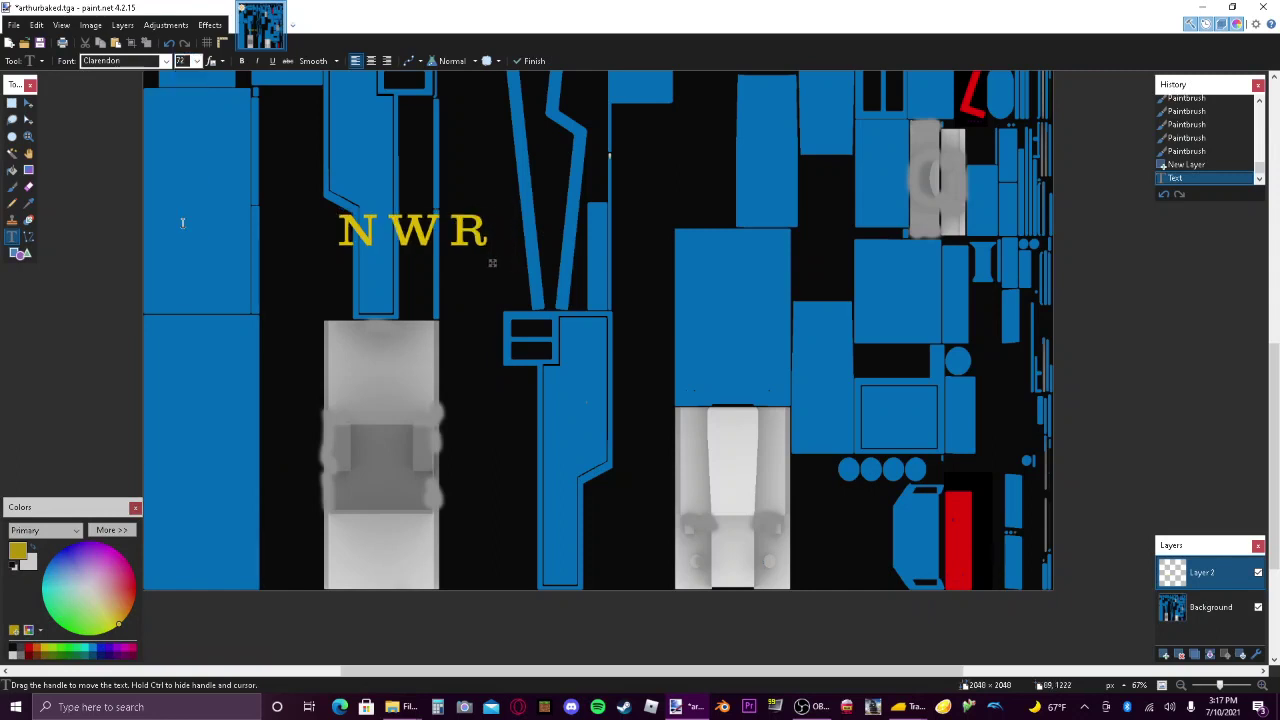
left_click(197, 63)
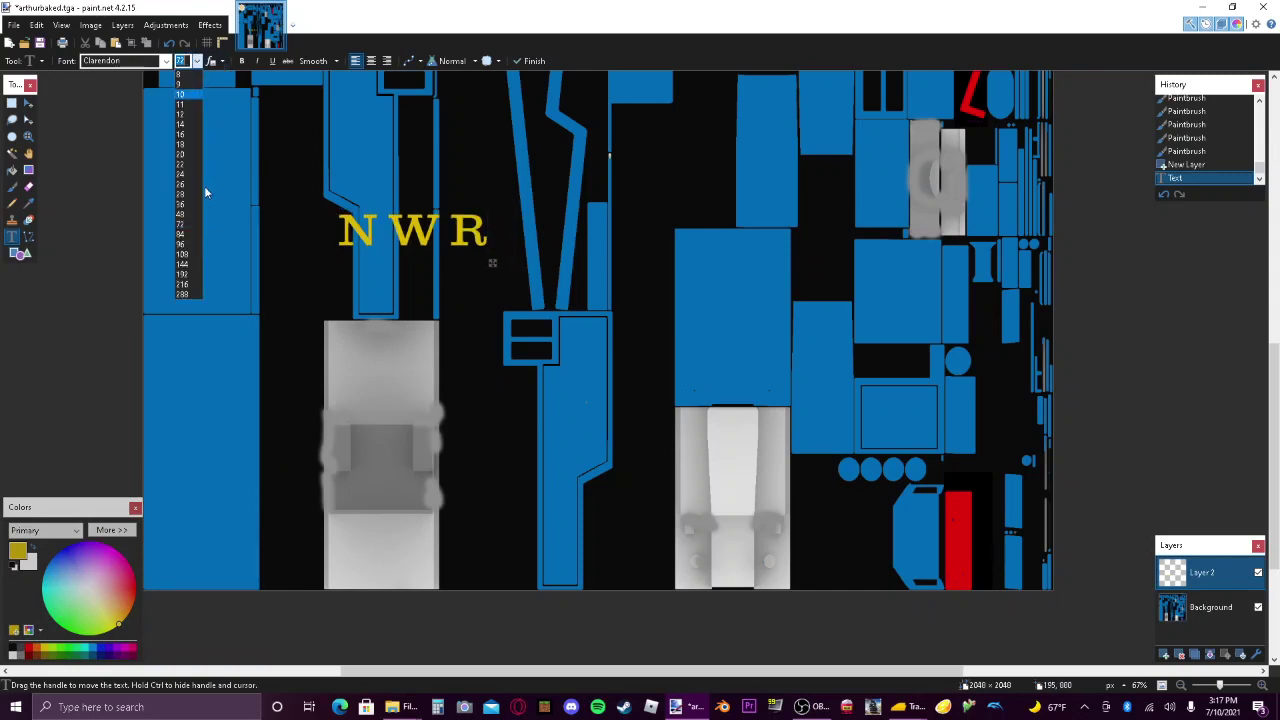
left_click(181, 211)
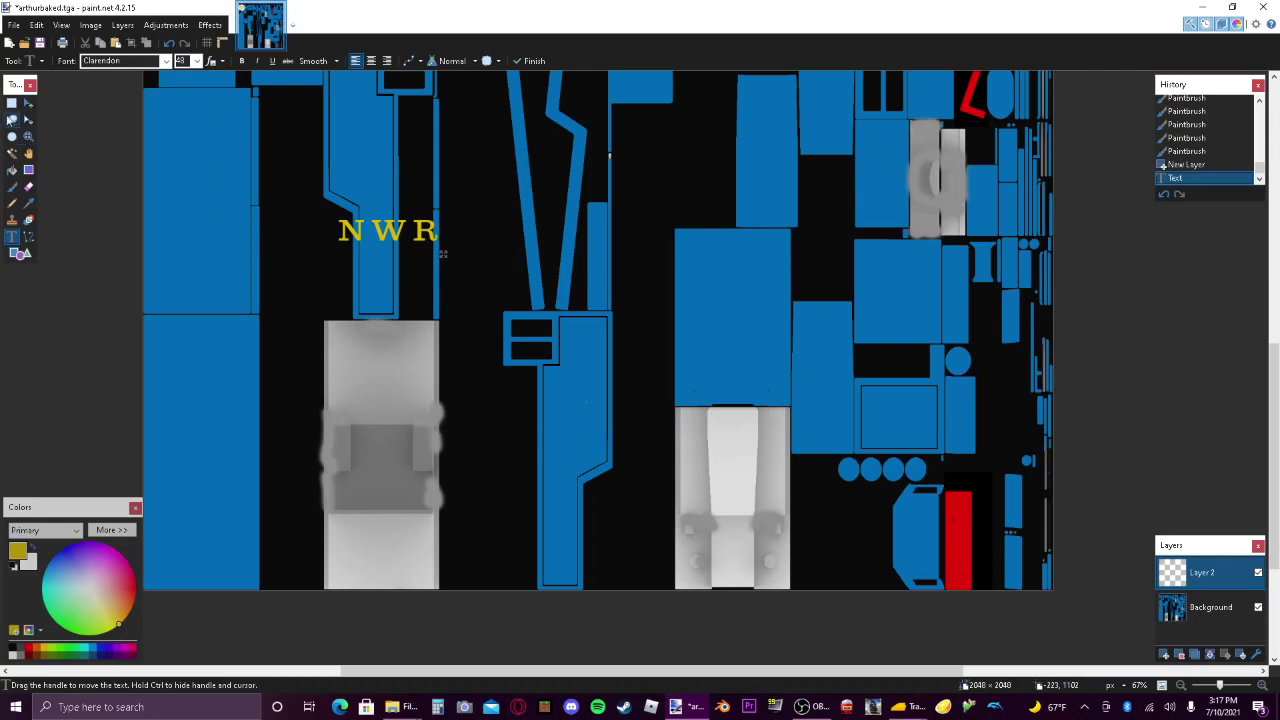
Enclose the NWR lettering in a rectangular selection and rotate it about 90° so it reads upward.
left_click(11, 103)
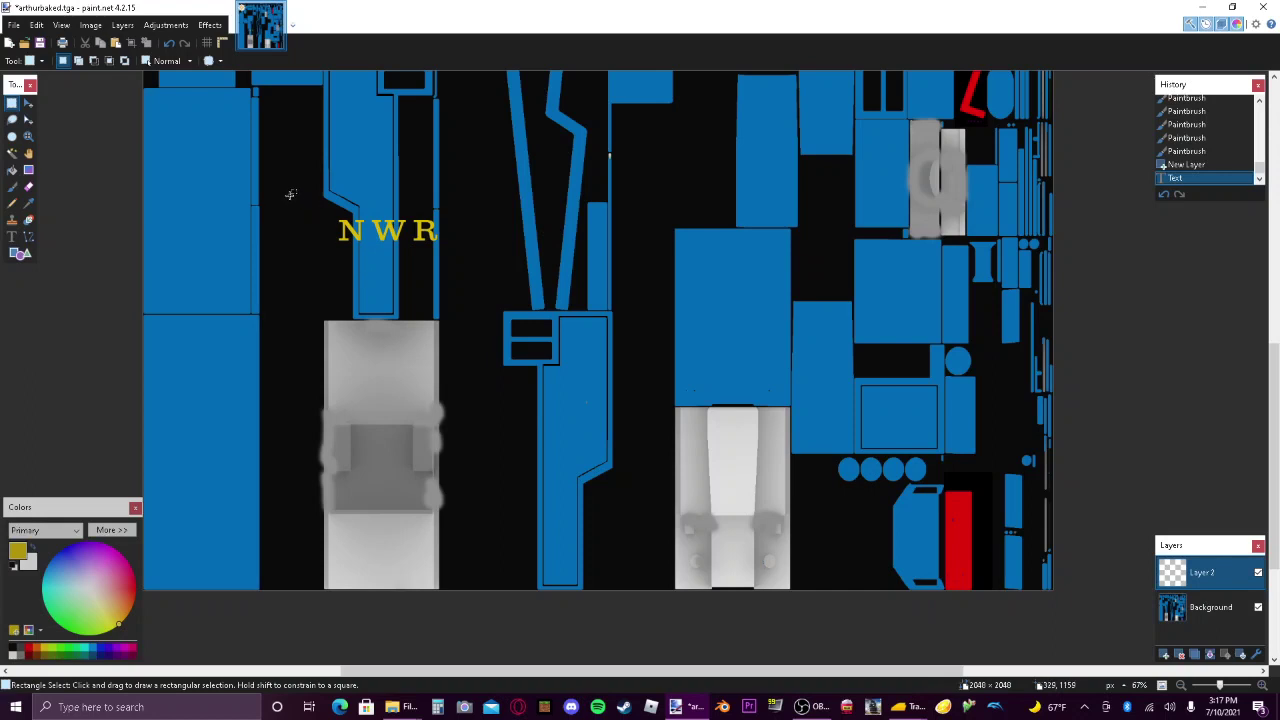
left_click_drag(289, 194, 483, 265)
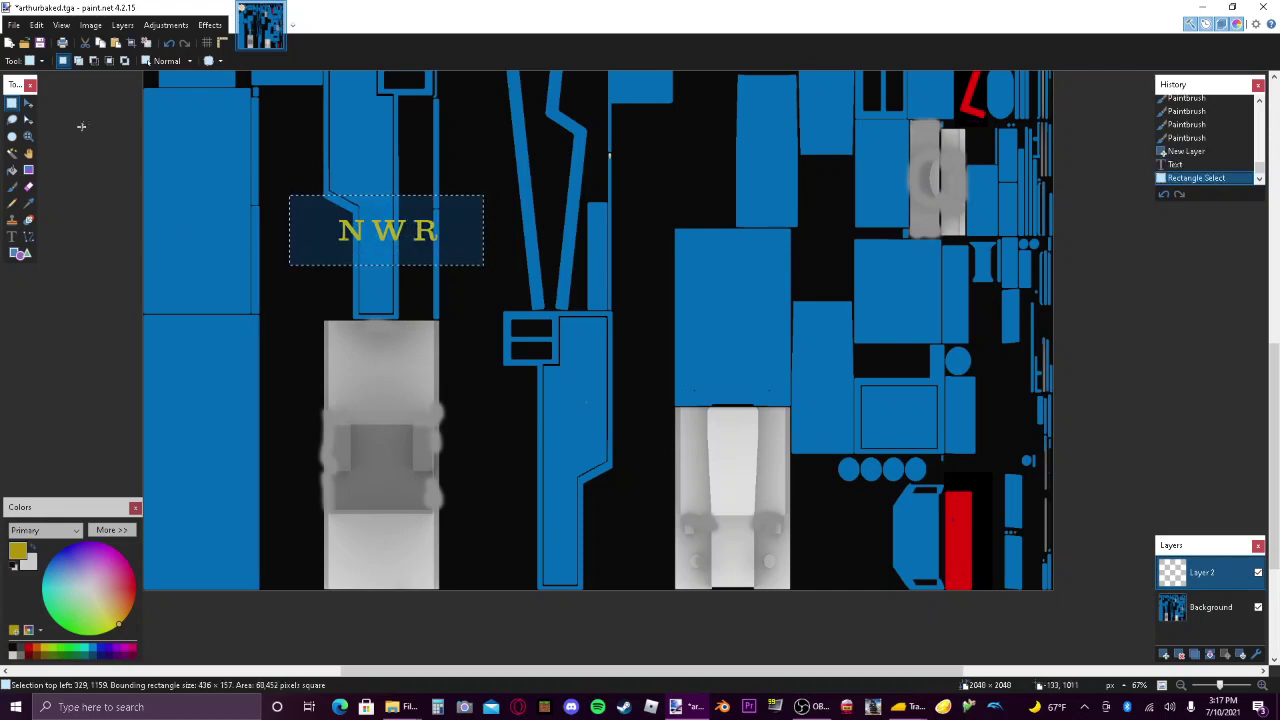
left_click(28, 103)
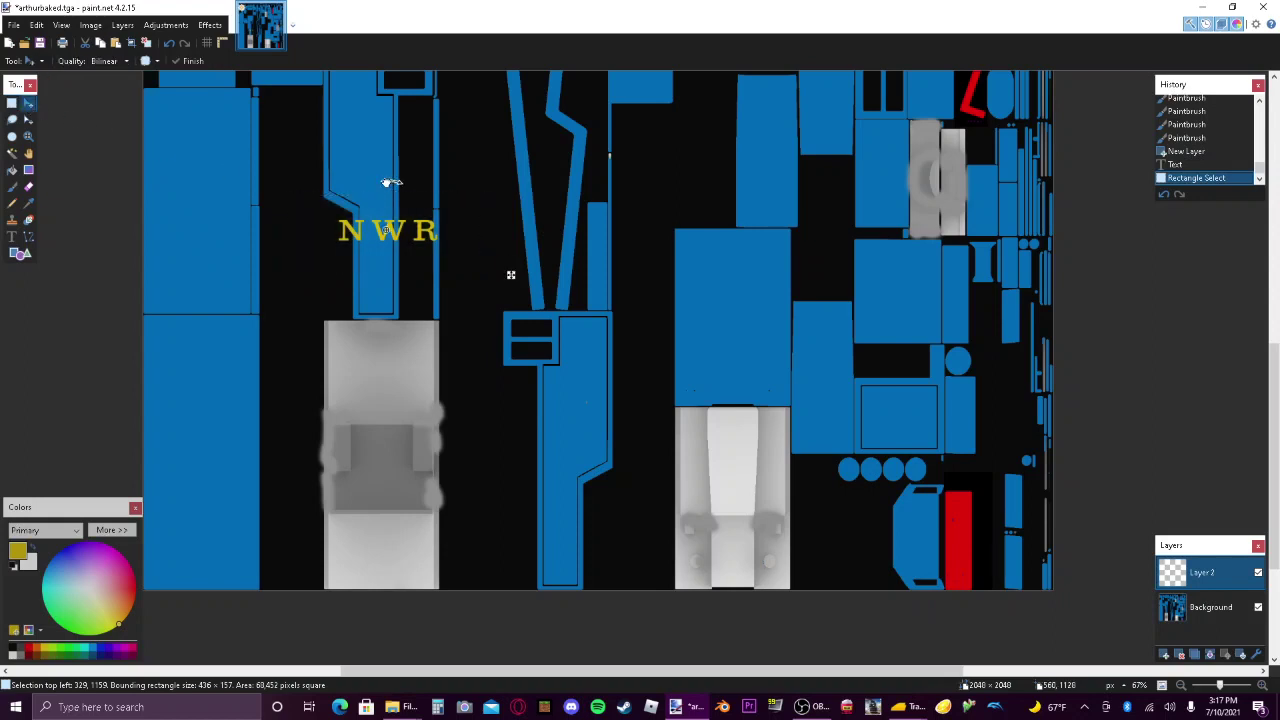
left_click_drag(388, 182, 343, 225)
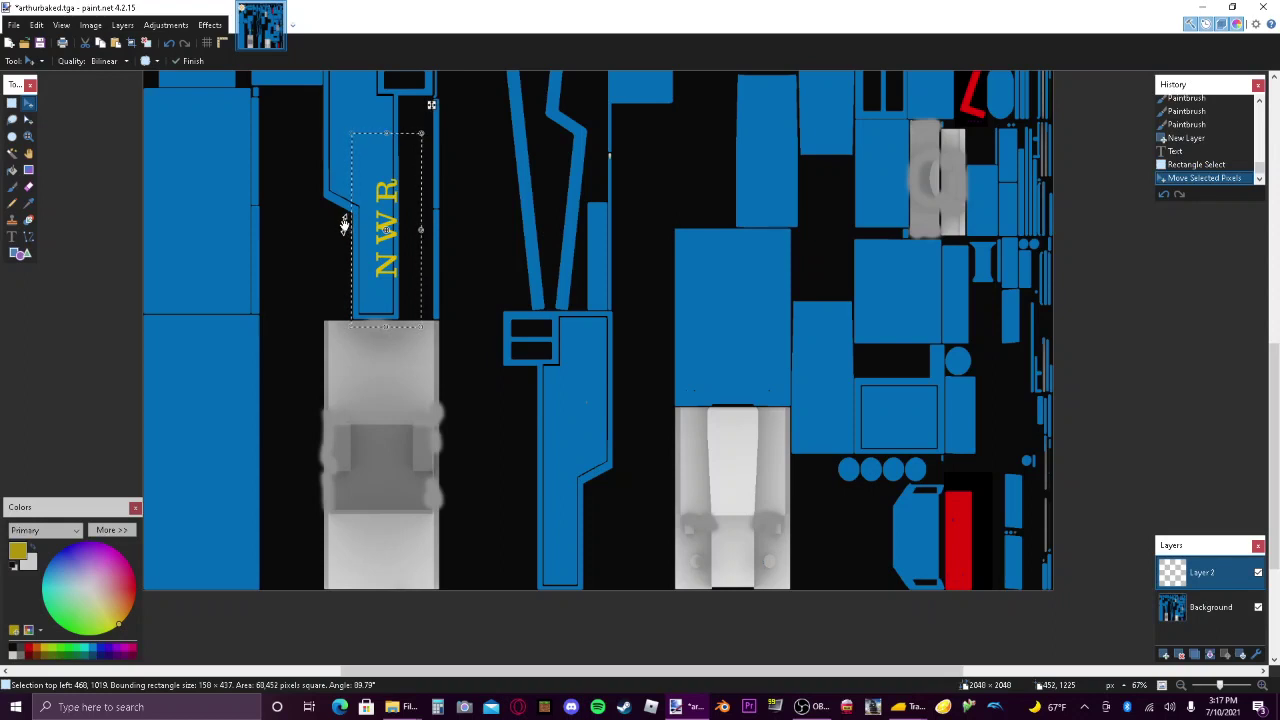
Move the vertical NWR lettering onto the lower-middle blue side panel, scale it down slightly and fine-tune its position and rotation.
left_click_drag(389, 199, 579, 363)
left_click_drag(545, 312, 559, 337)
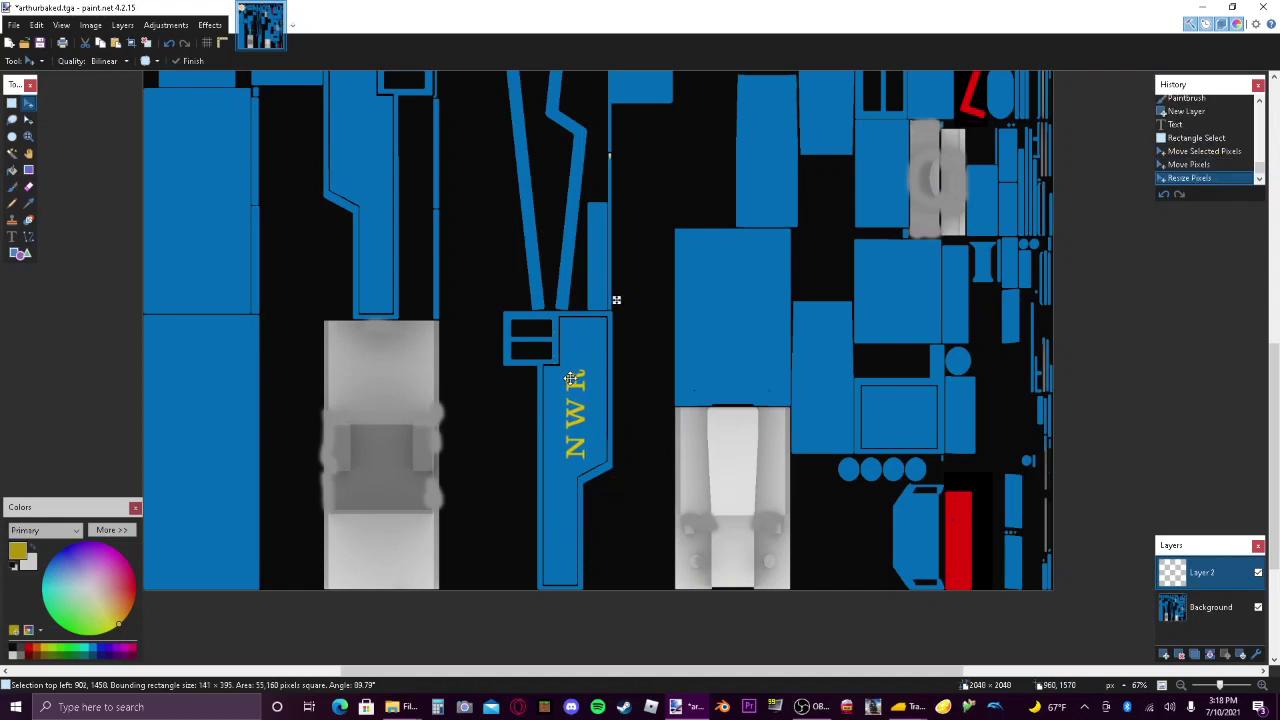
left_click_drag(570, 378, 571, 380)
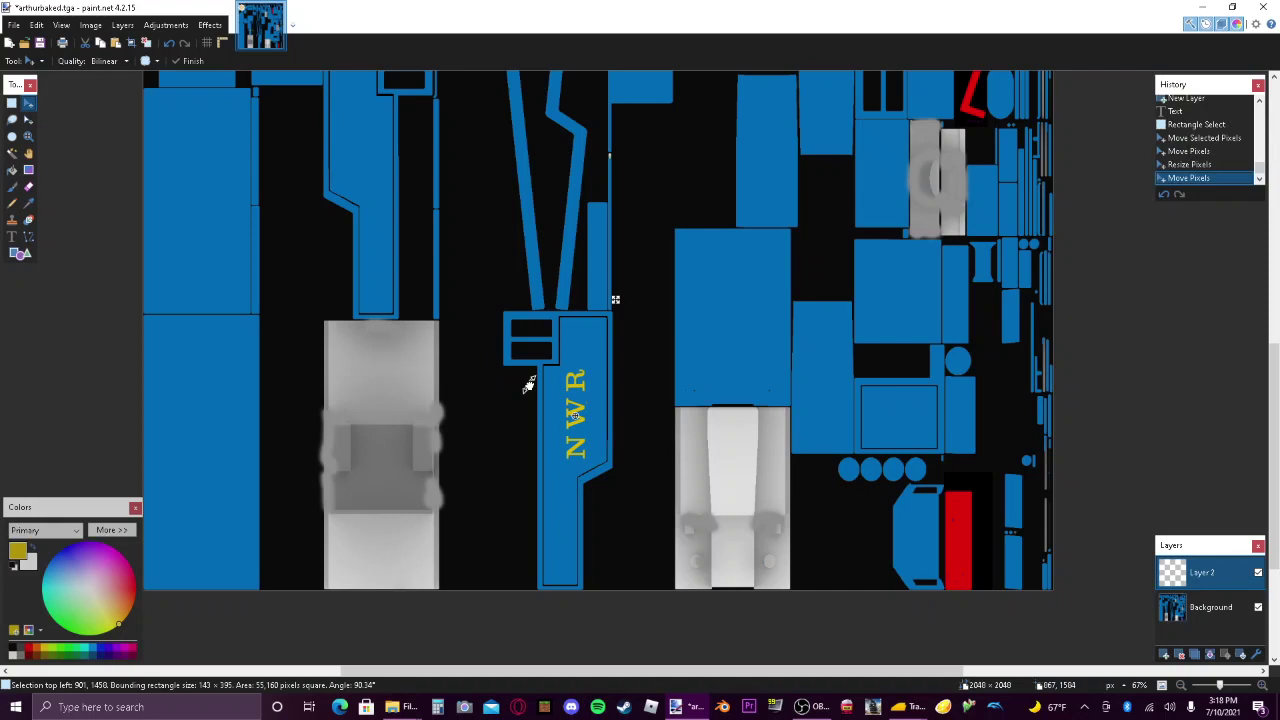
left_click_drag(528, 385, 528, 385)
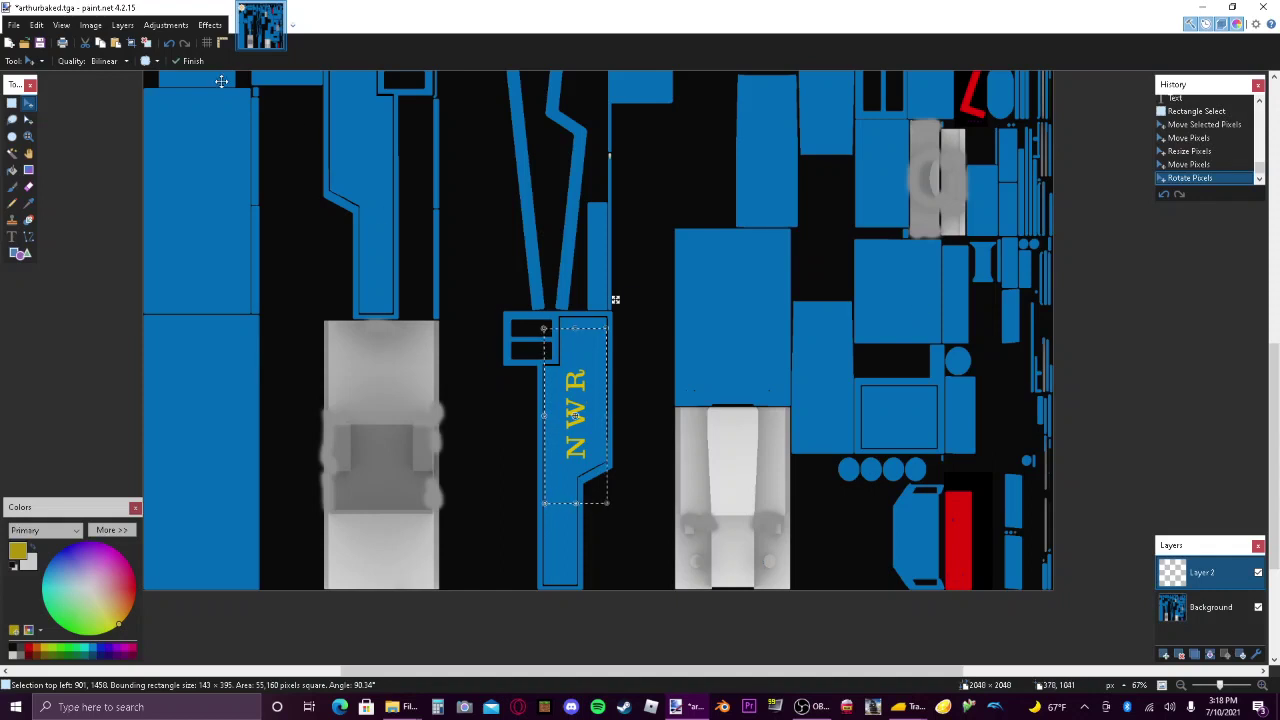
Duplicate the NWR lettering, turn the copy about 180°, place it on the matching blue side panel further left and deselect it.
left_click(101, 45)
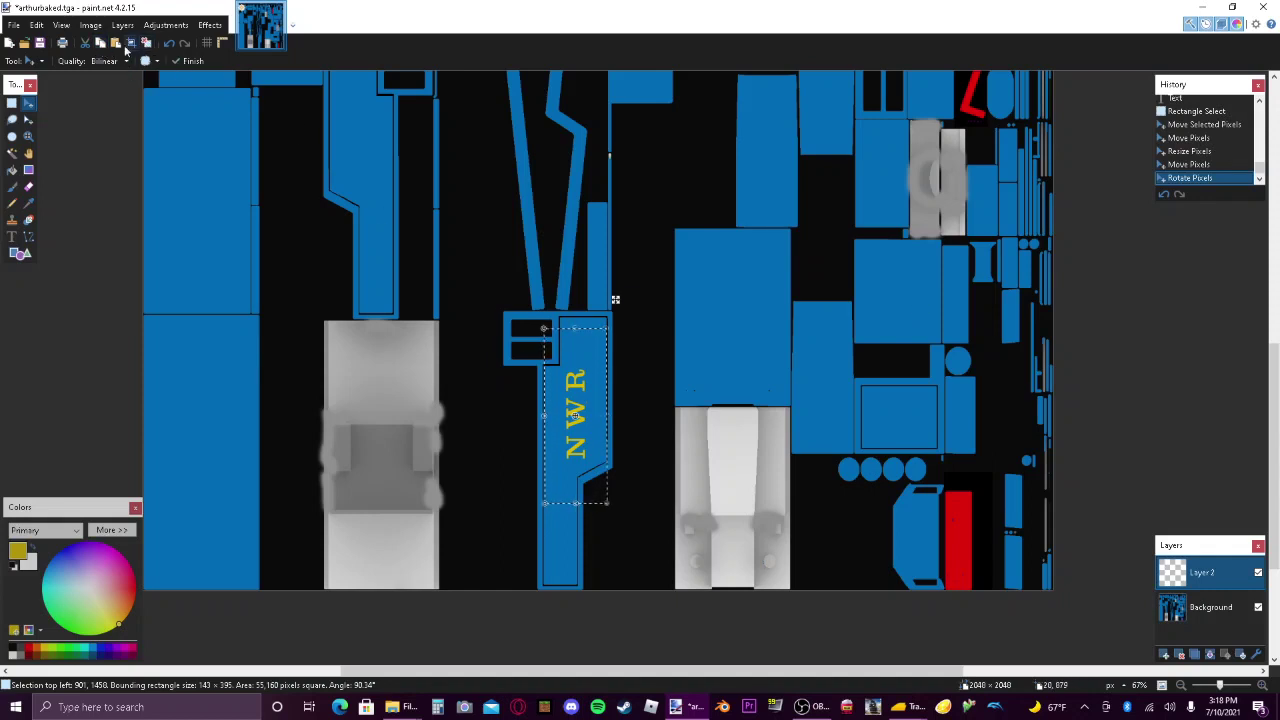
left_click(117, 45)
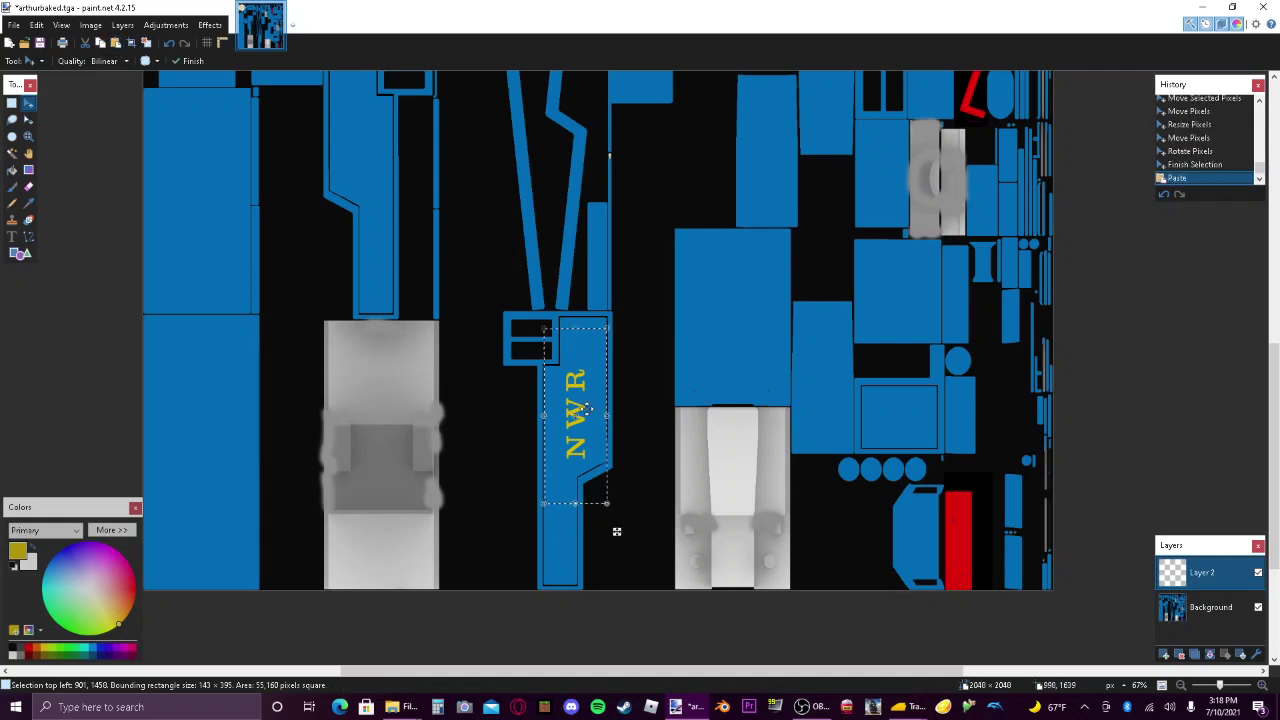
left_click_drag(617, 531, 933, 366)
left_click(1184, 687)
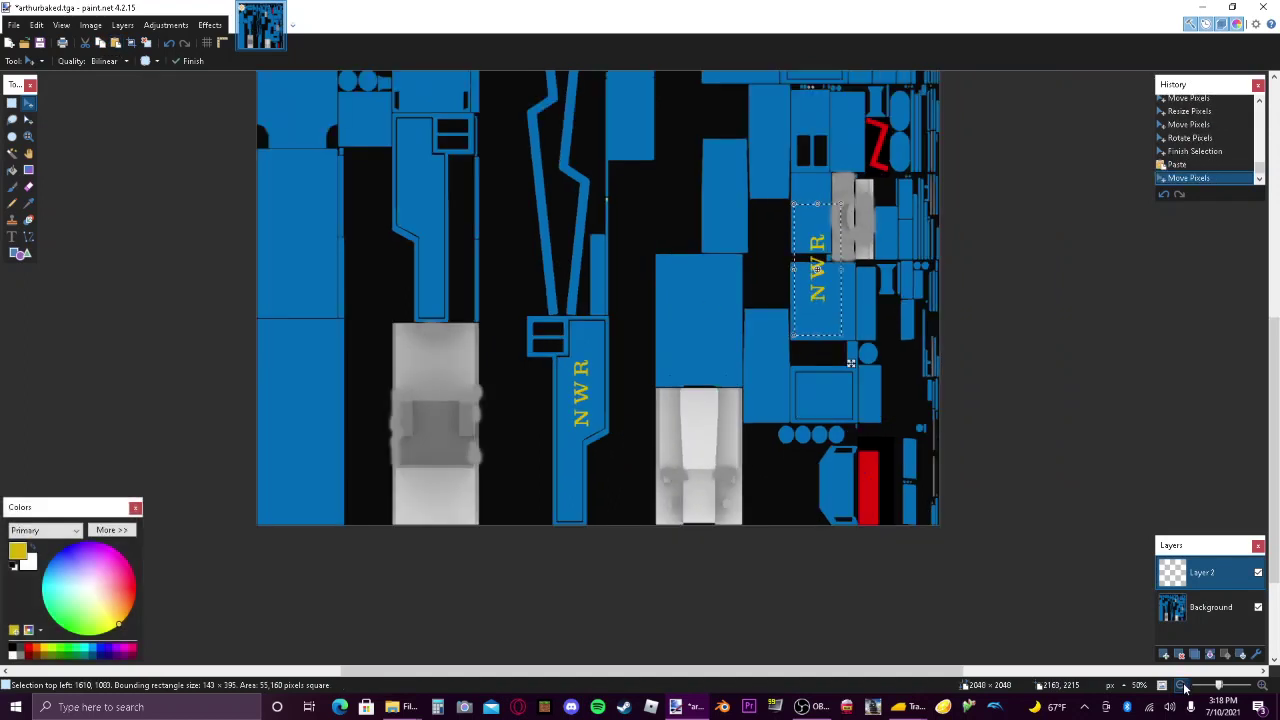
left_click_drag(1271, 420, 1271, 325)
left_click_drag(680, 671, 607, 677)
left_click_drag(938, 503, 542, 414)
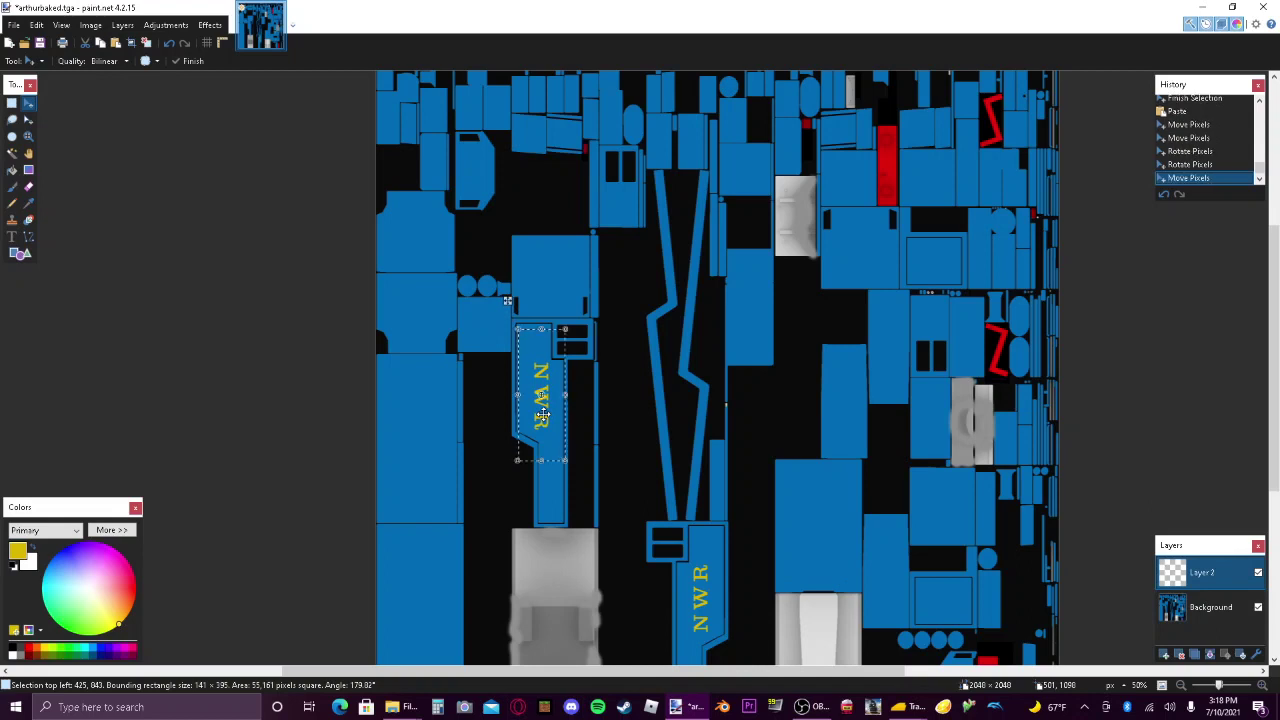
left_click(148, 44)
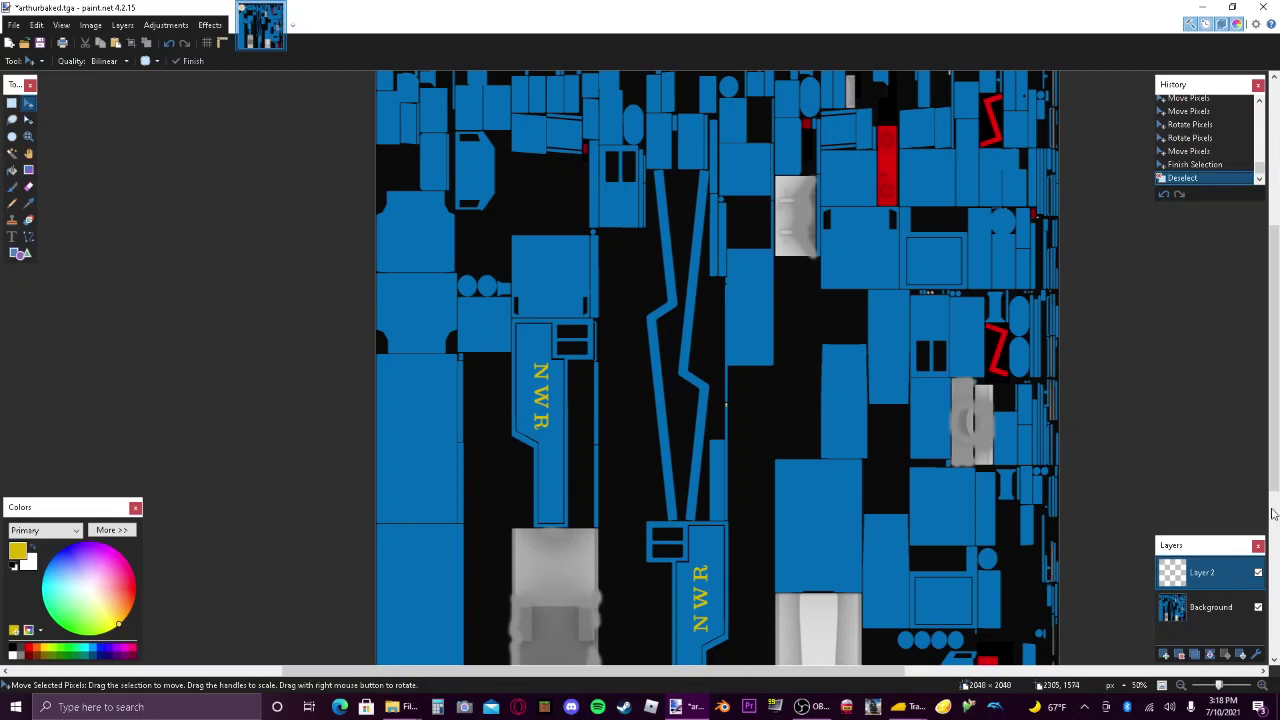
scroll(1273, 513, "down", 3)
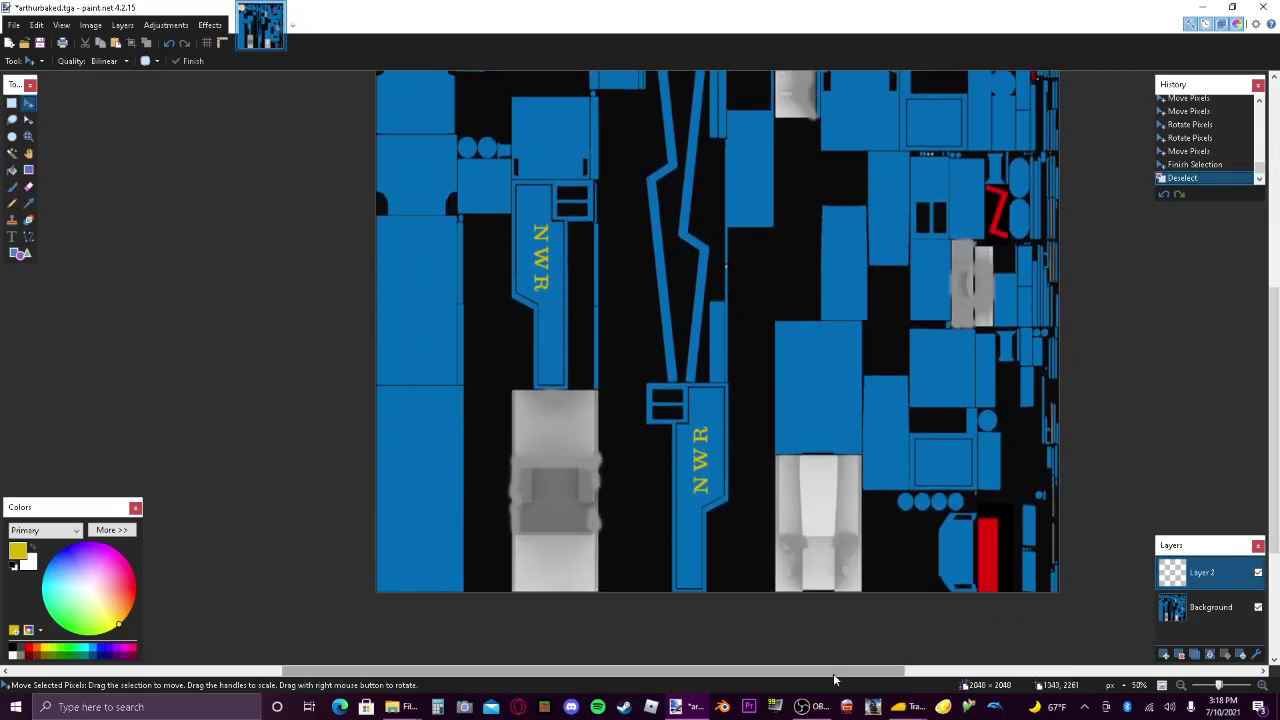
left_click_drag(815, 678, 788, 678)
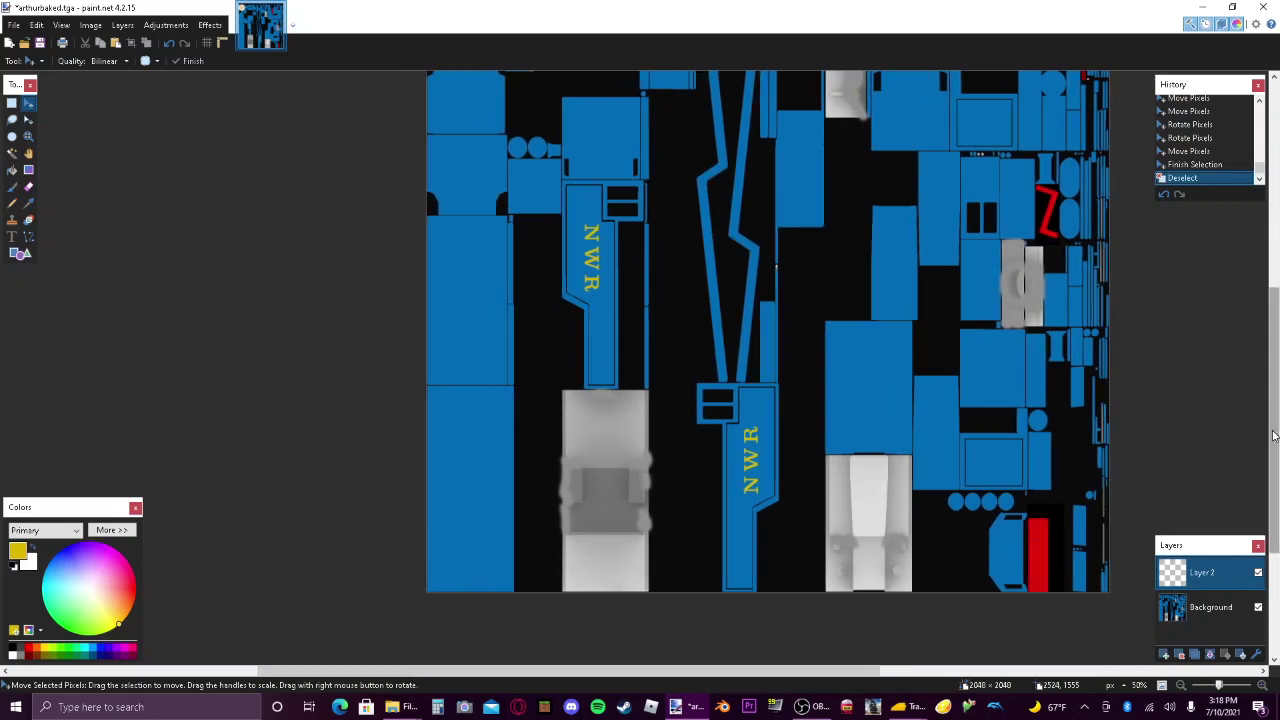
scroll(1265, 430, "up", 1)
left_click(1260, 684)
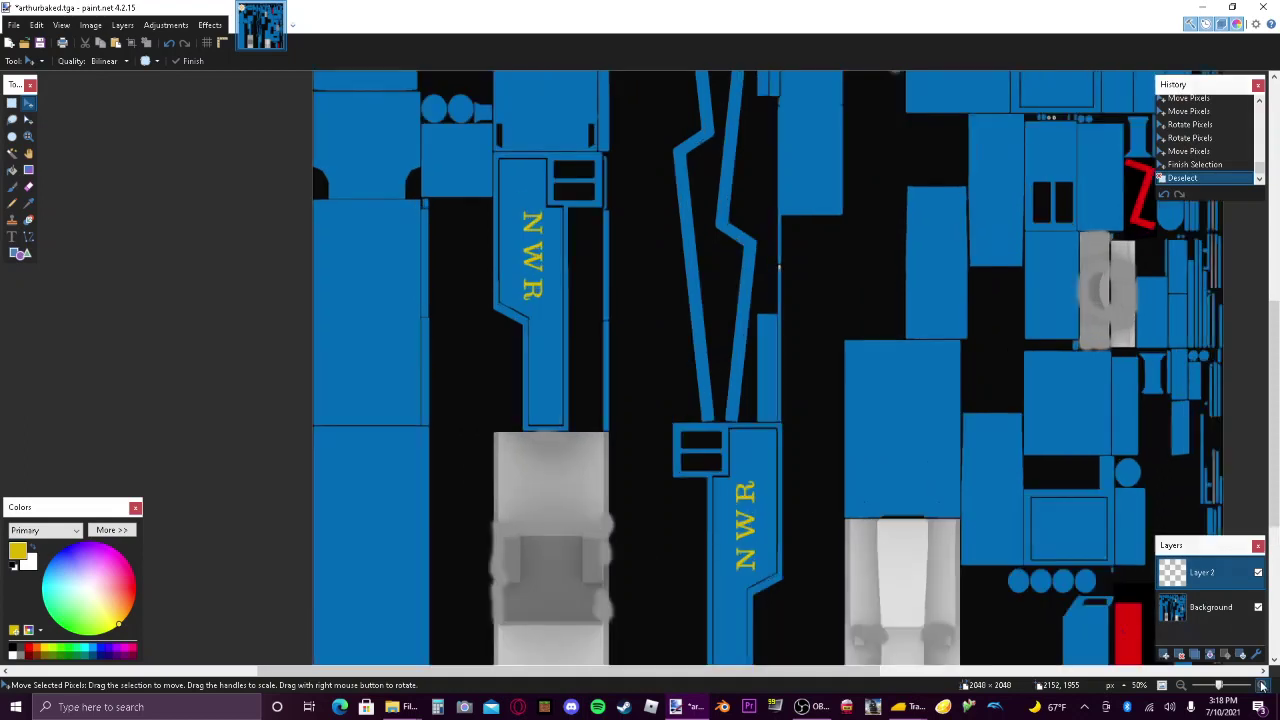
Choose the Paint Bucket and set the primary colour to dark red, hex B50000.
left_click(1260, 684)
left_click(1260, 684)
left_click_drag(791, 675, 694, 675)
scroll(866, 402, "up", 4)
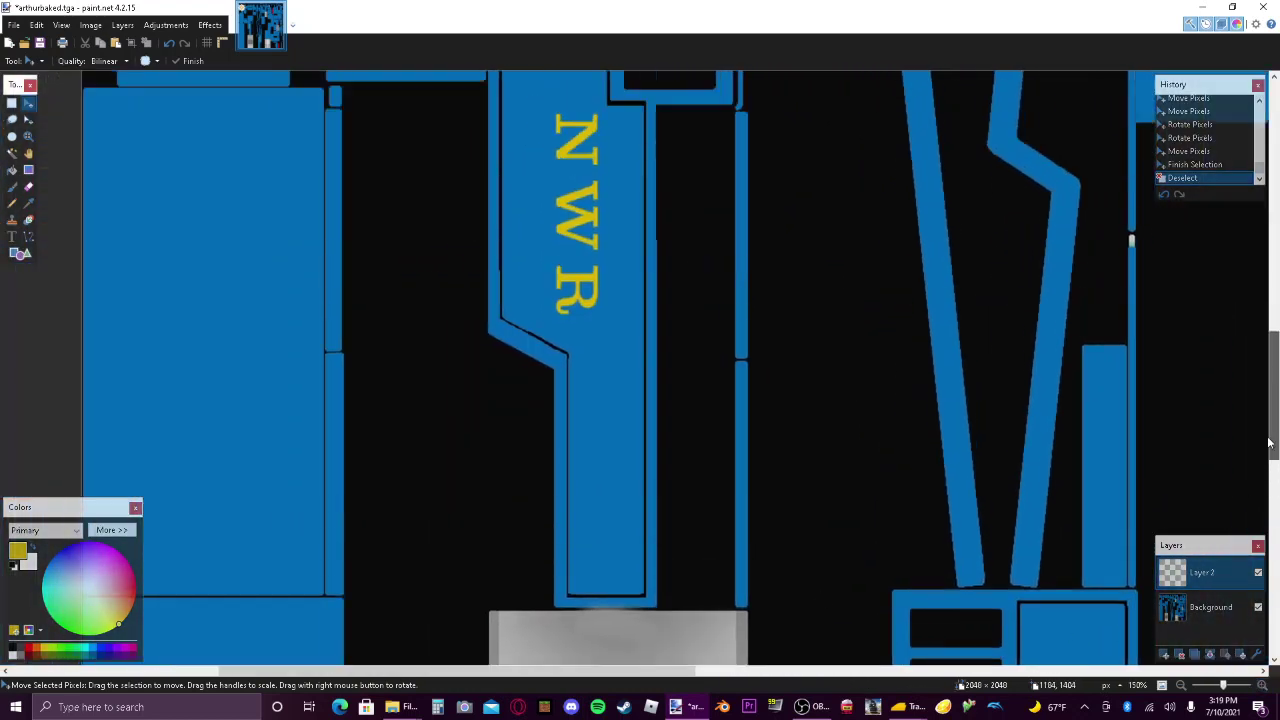
scroll(866, 402, "down", 1)
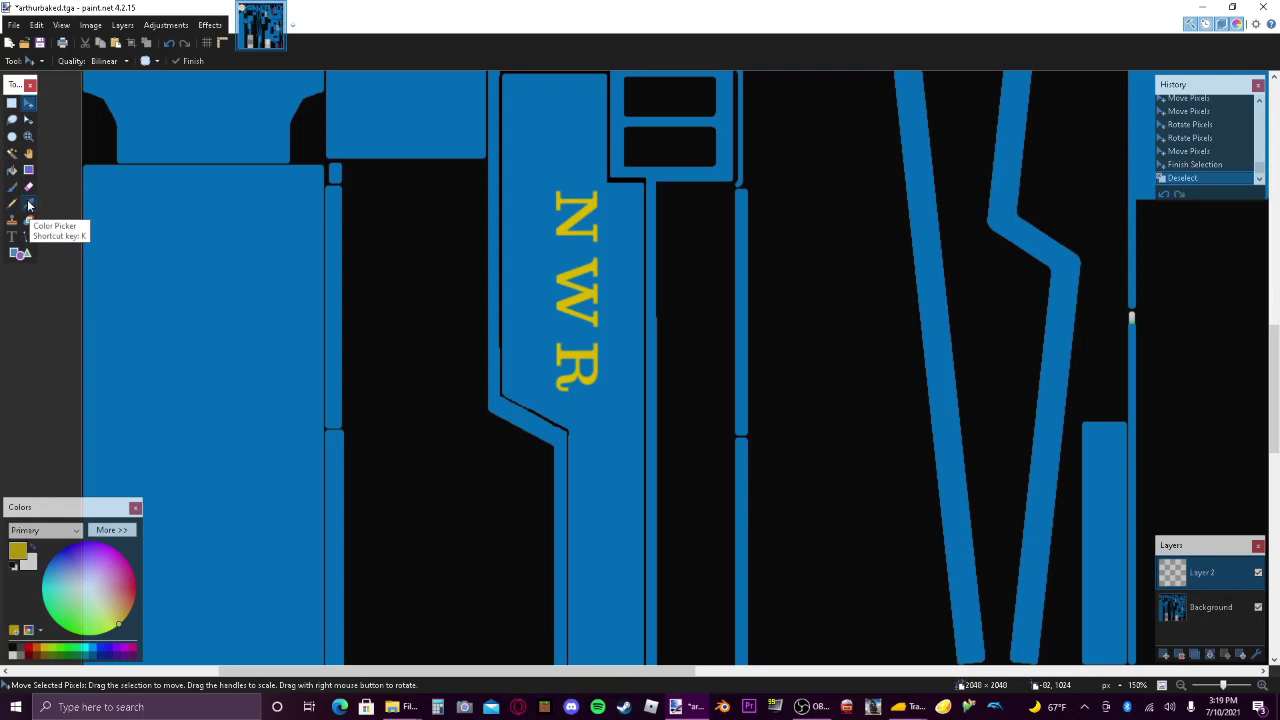
left_click(12, 170)
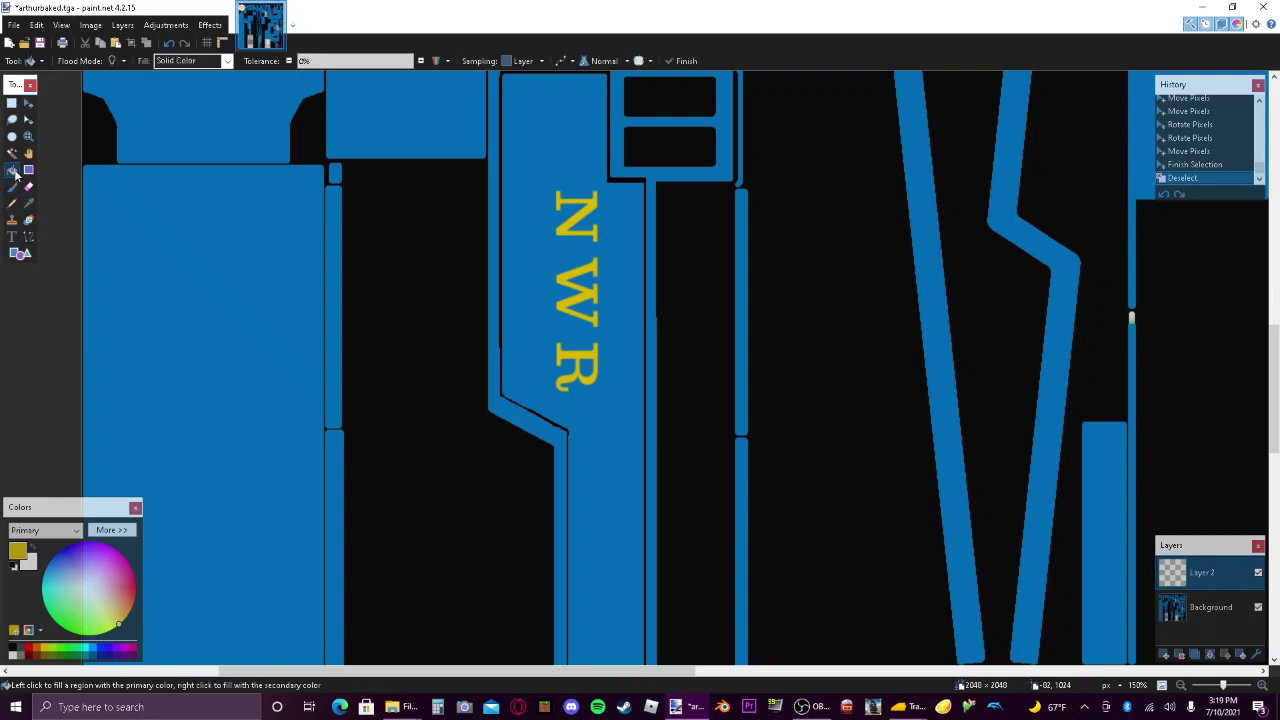
left_click(107, 530)
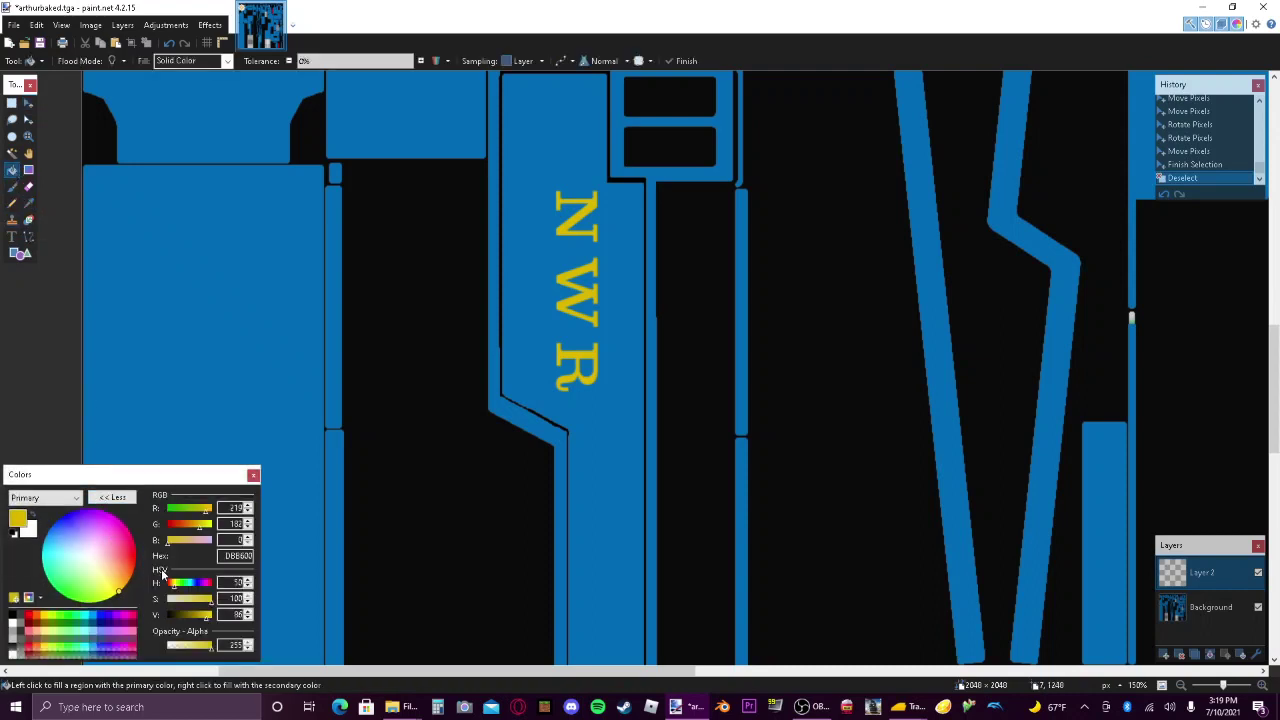
left_click(29, 616)
left_click_drag(208, 620, 198, 617)
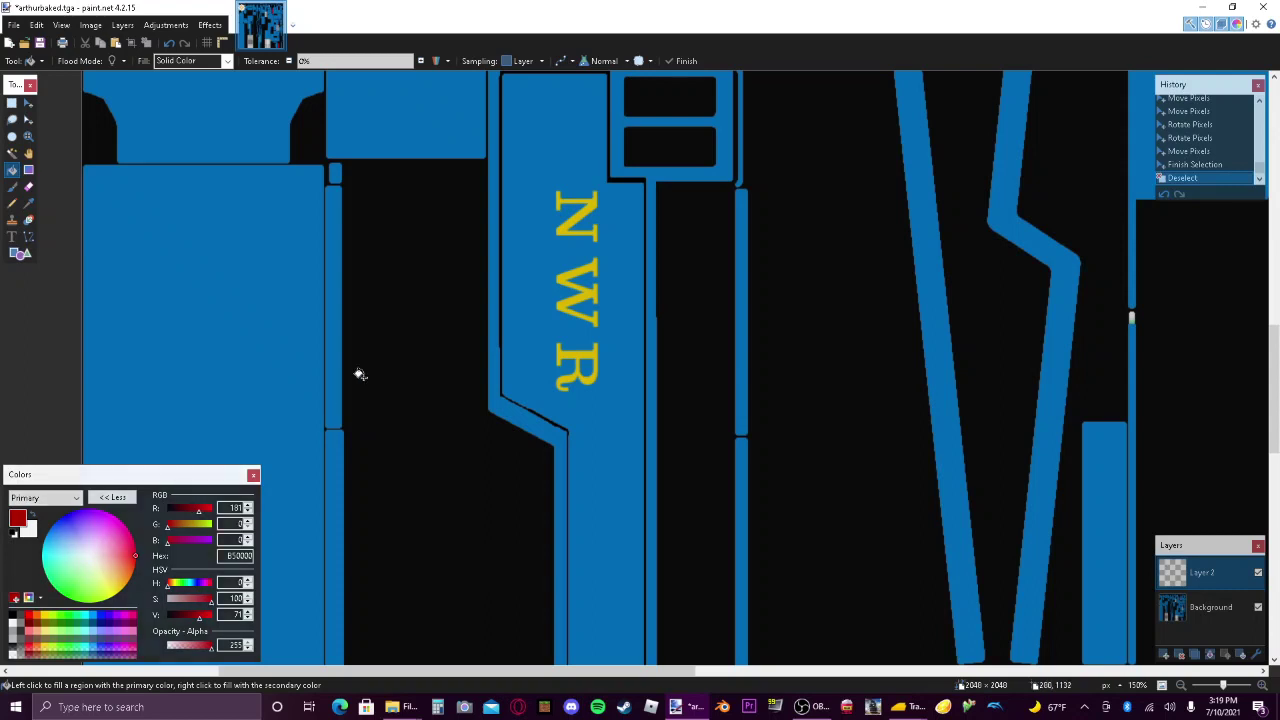
left_click(500, 321)
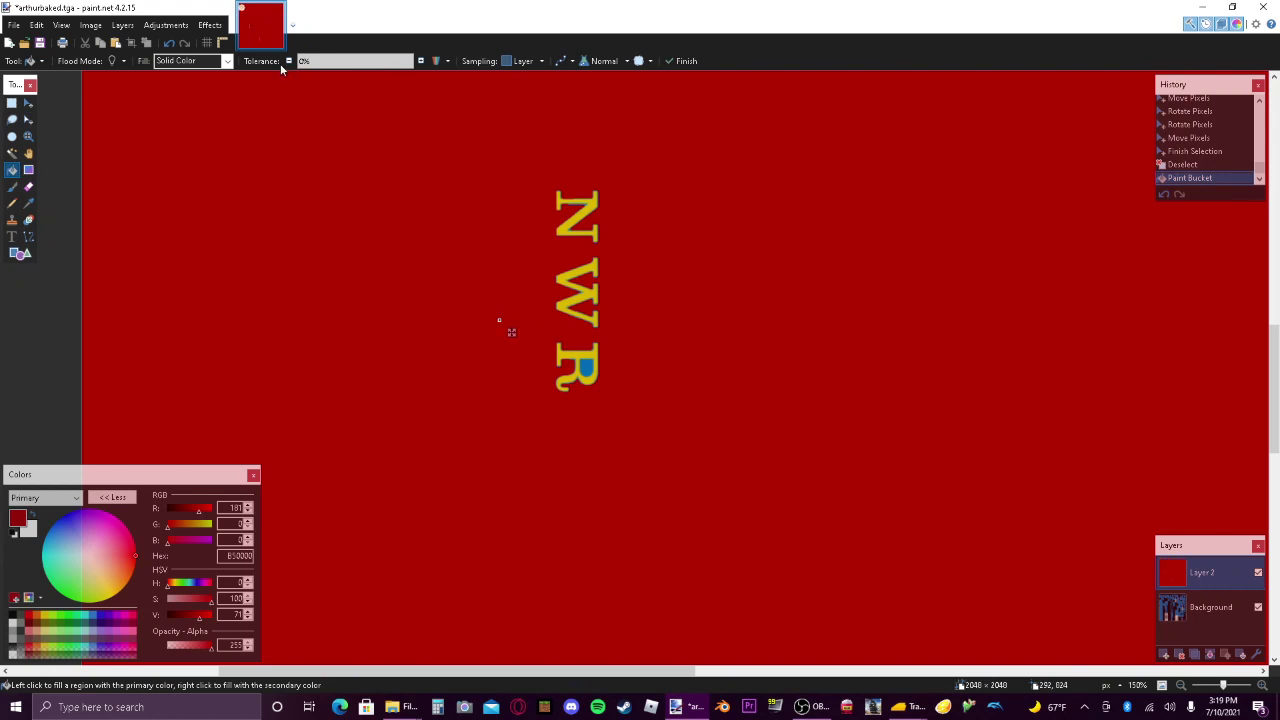
left_click(169, 42)
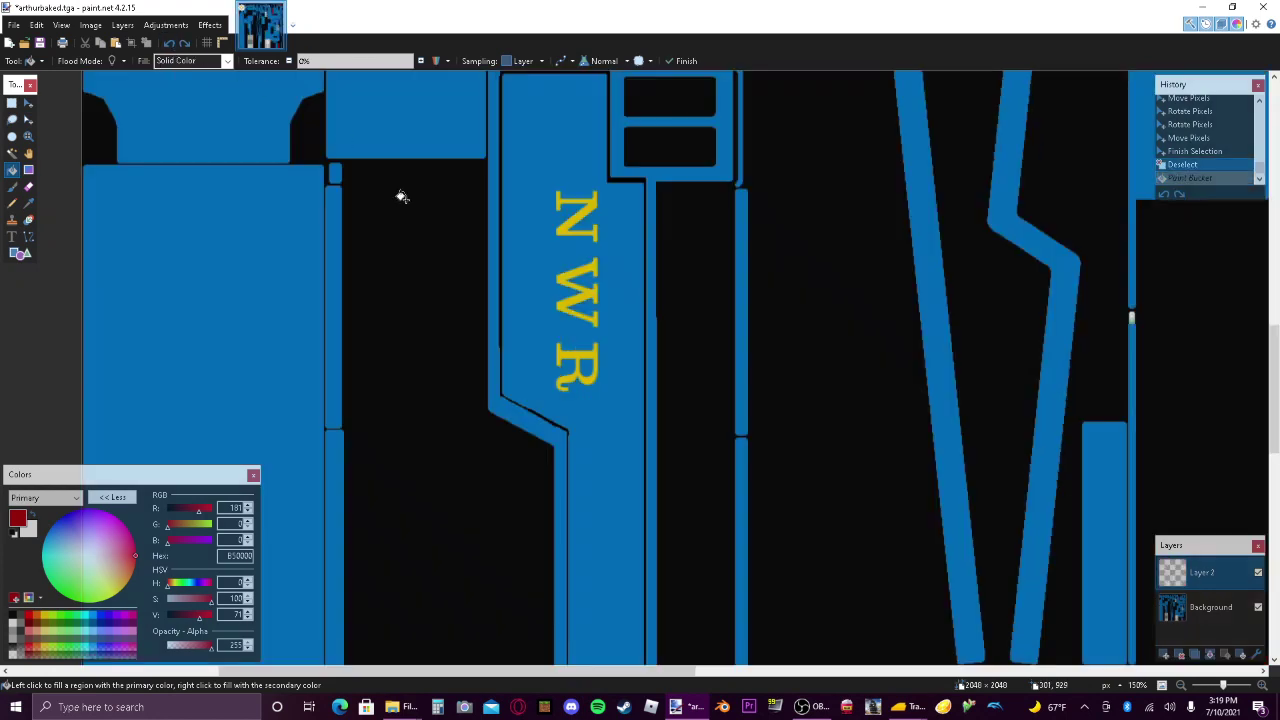
left_click(502, 313)
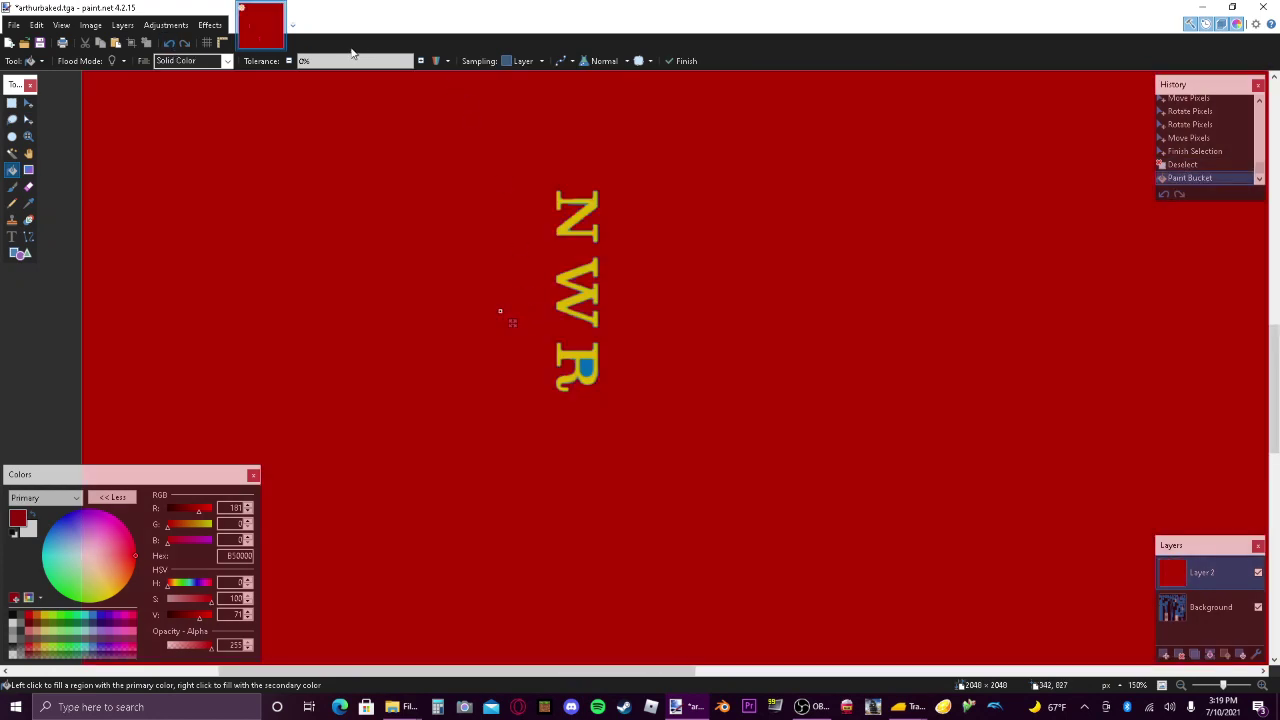
left_click(330, 62)
left_click_drag(330, 62, 266, 64)
left_click(169, 42)
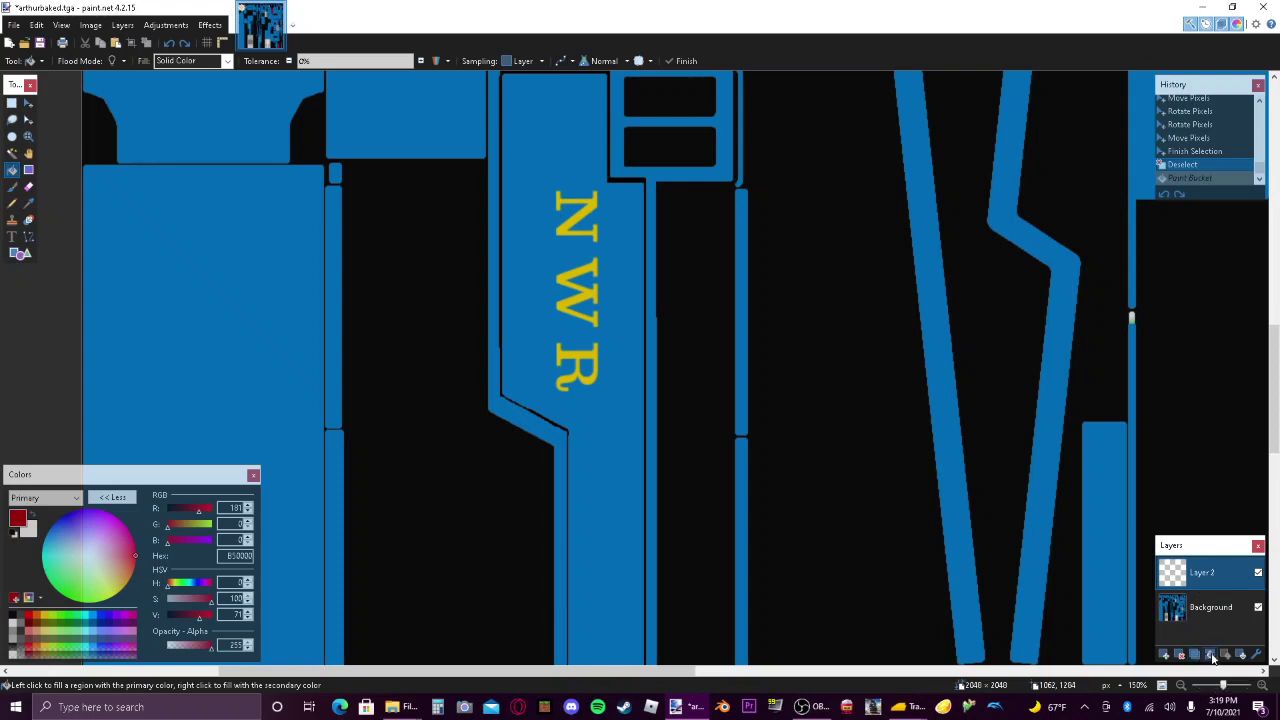
Merge the NWR lettering layer down into the Background layer.
left_click(1192, 688)
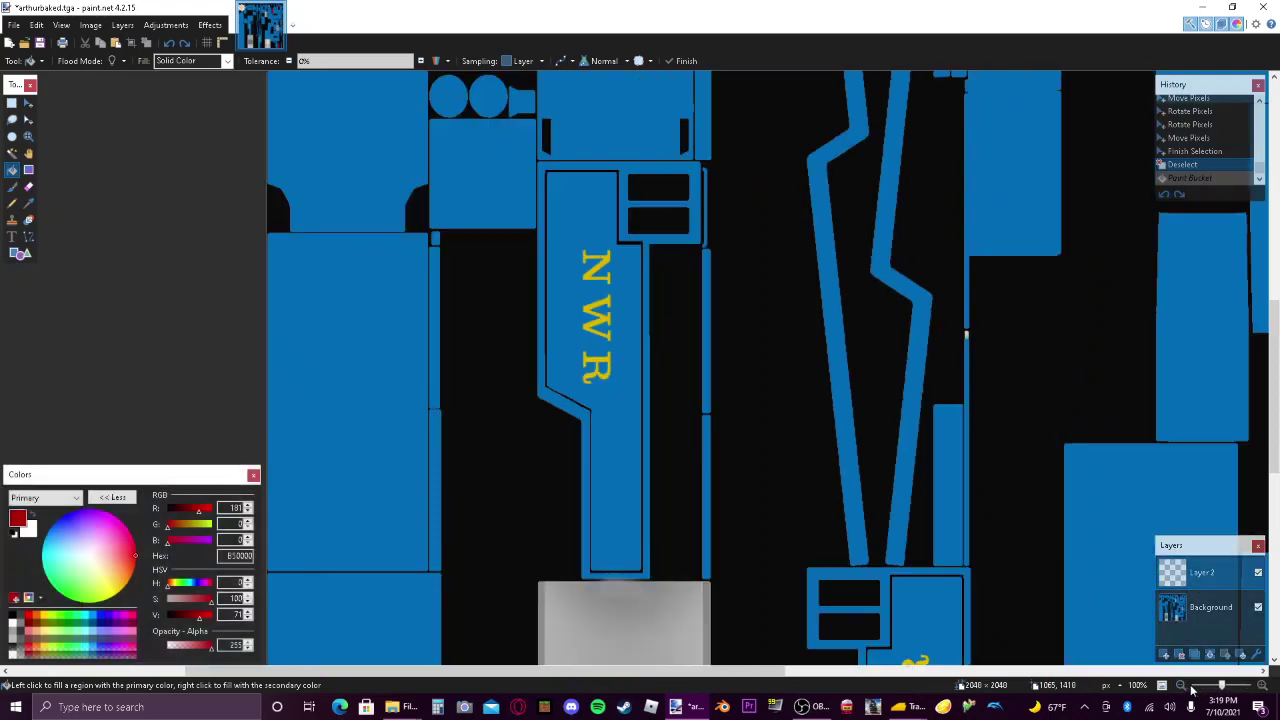
left_click(1185, 689)
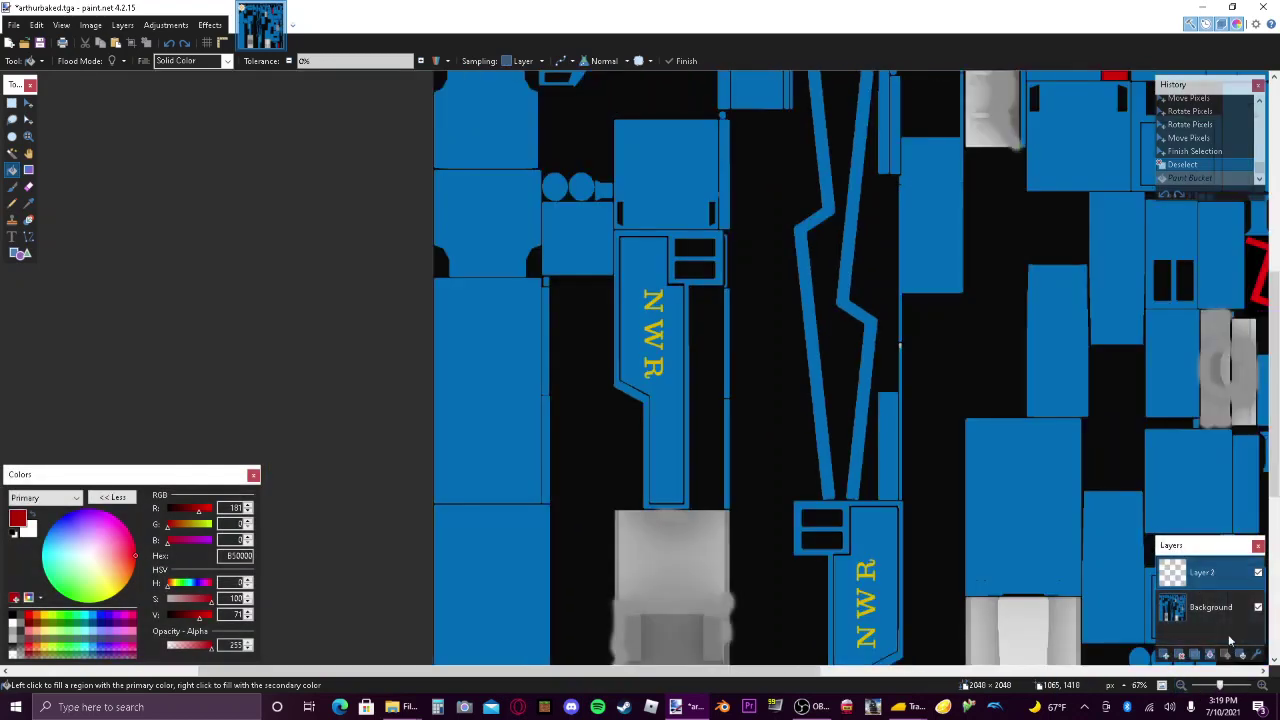
left_click(1207, 655)
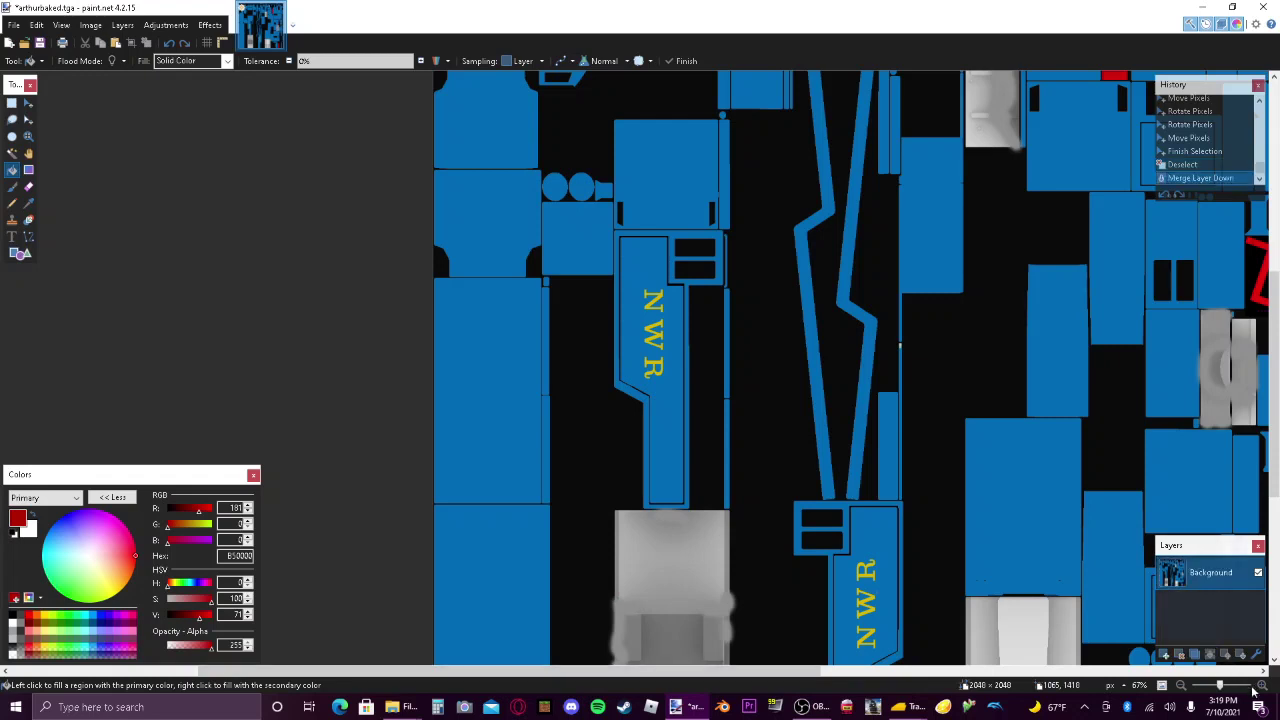
Fill the thin black outline around the upper NWR panel with dark red and raise the fill tolerance to 39%.
scroll(803, 362, "up", 2)
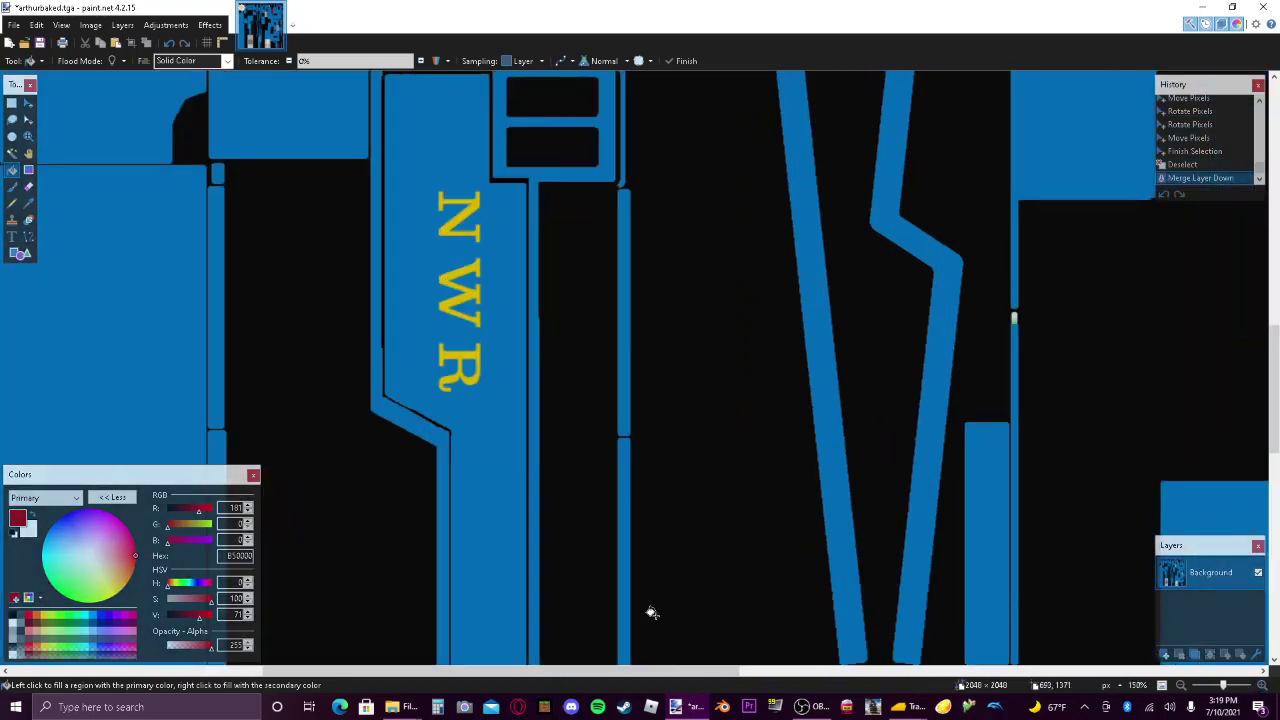
left_click_drag(672, 680, 636, 676)
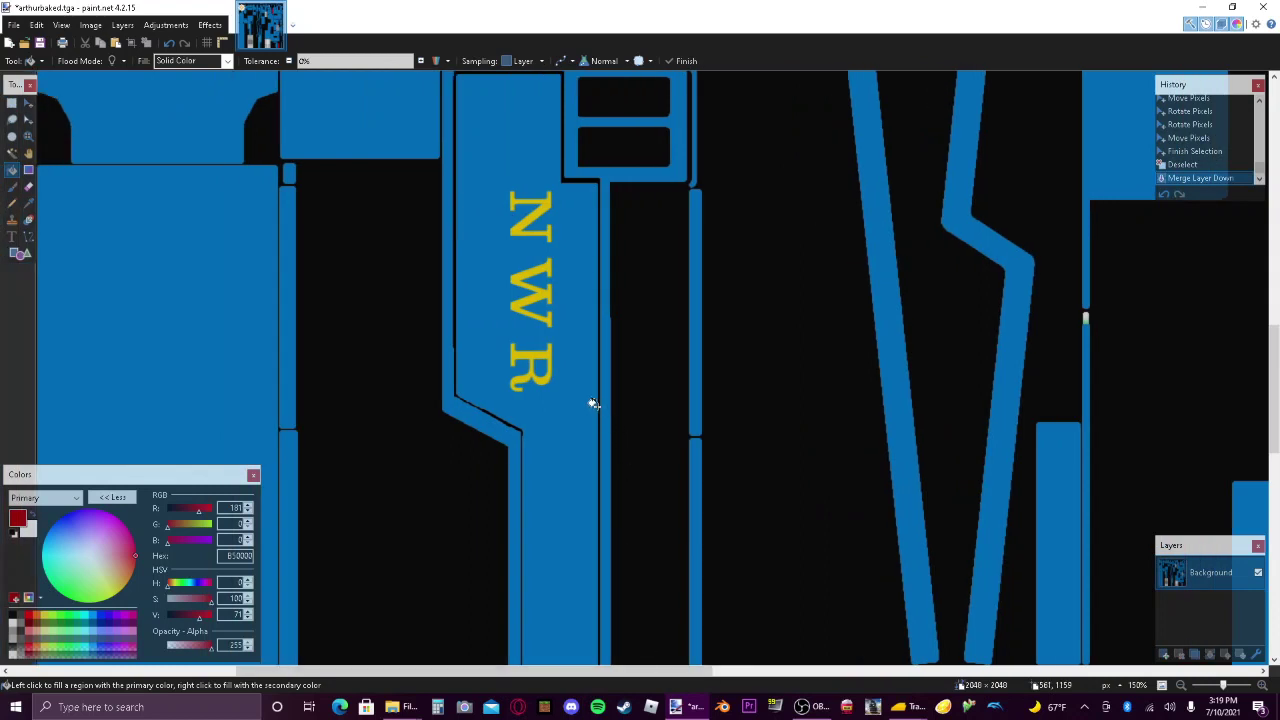
left_click(450, 297)
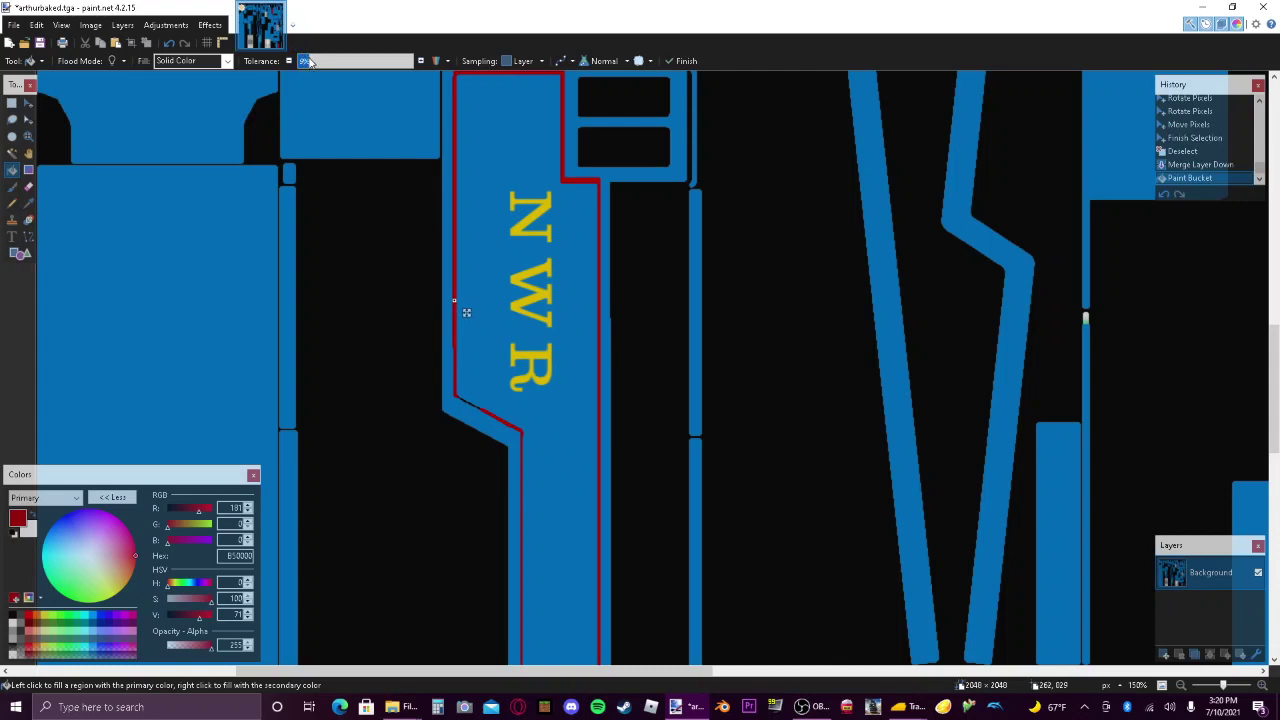
left_click_drag(310, 63, 343, 70)
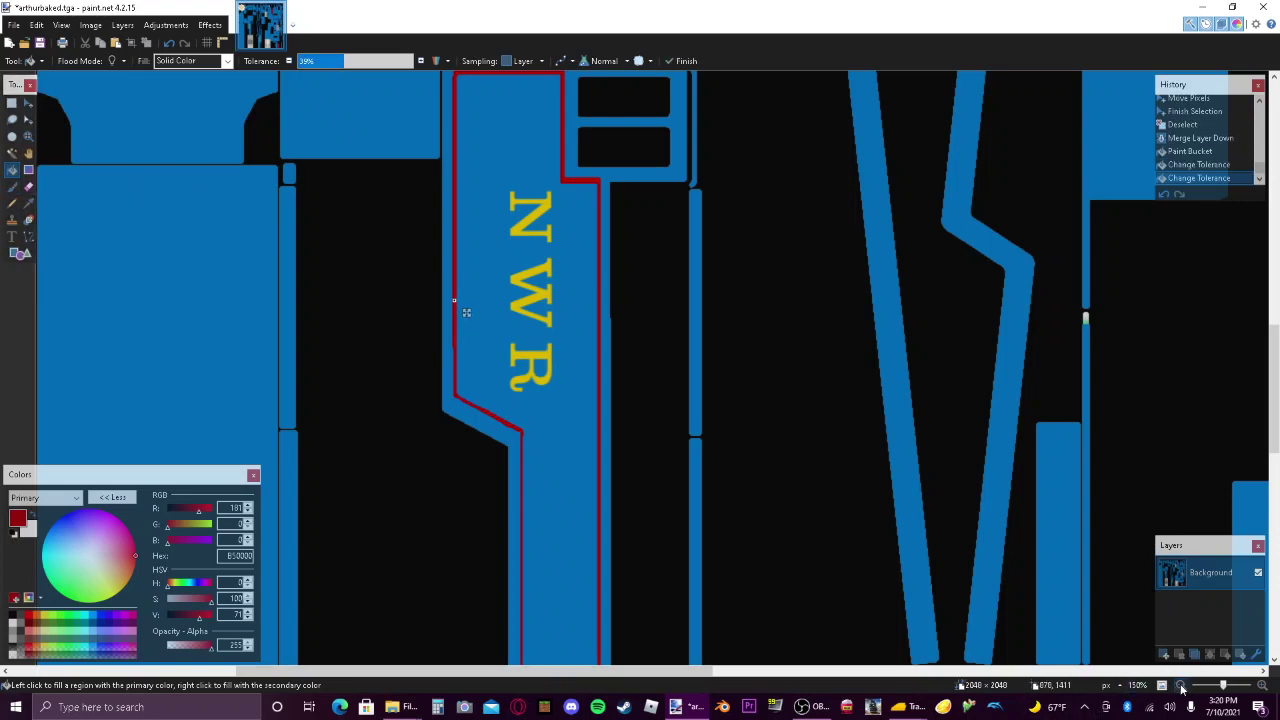
Fill the black outline around the lower NWR panel with the same dark red and finish the fill.
key("ctrl+minus")
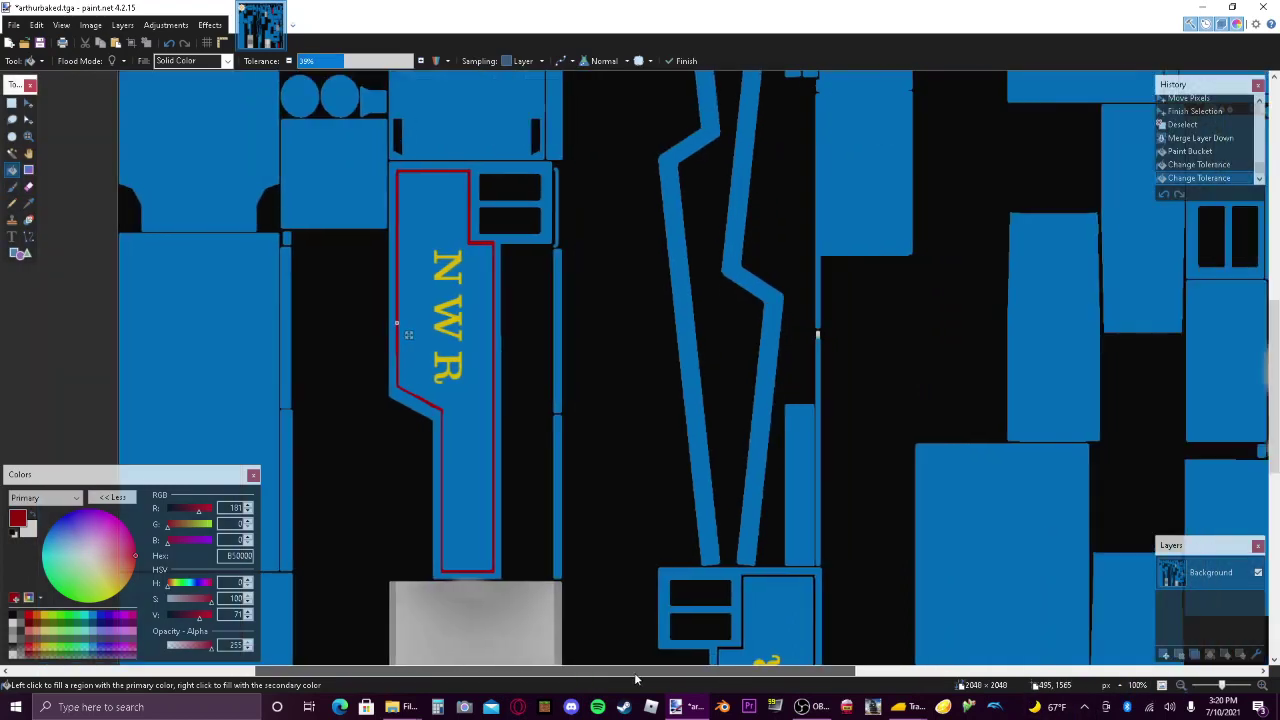
left_click_drag(578, 675, 640, 622)
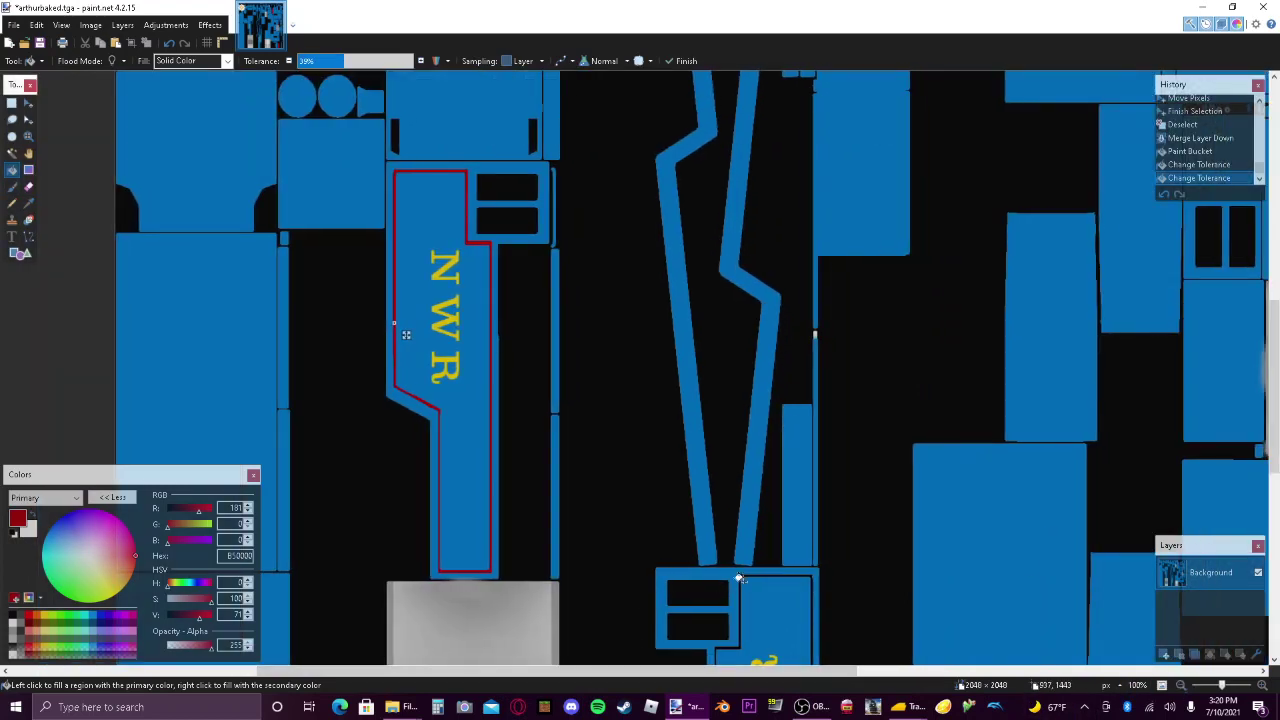
left_click_drag(1273, 400, 1273, 518)
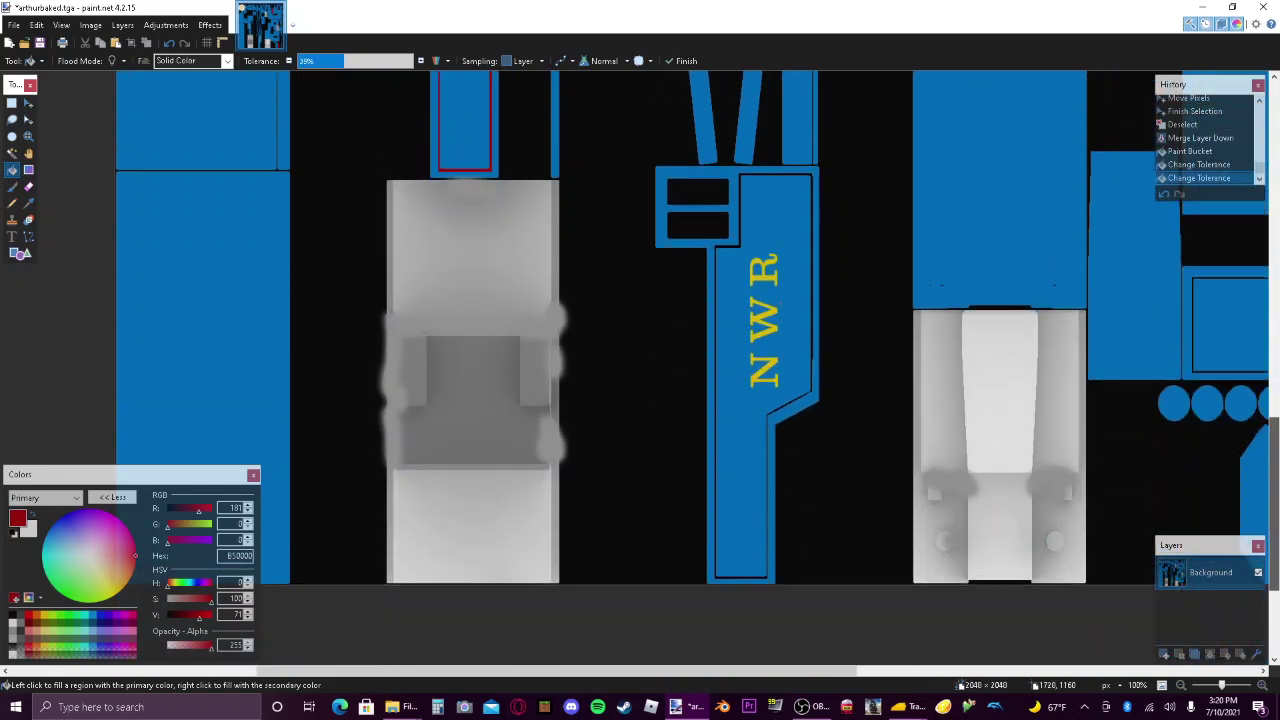
left_click(736, 187)
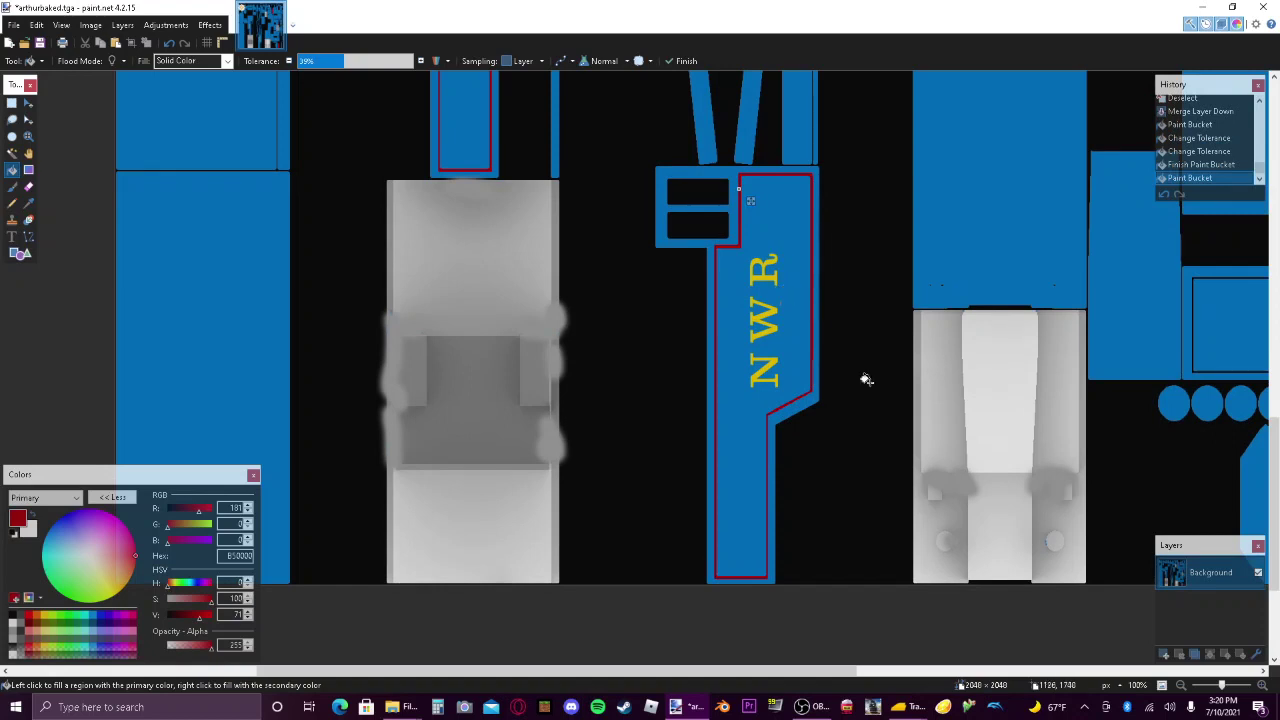
left_click(12, 187)
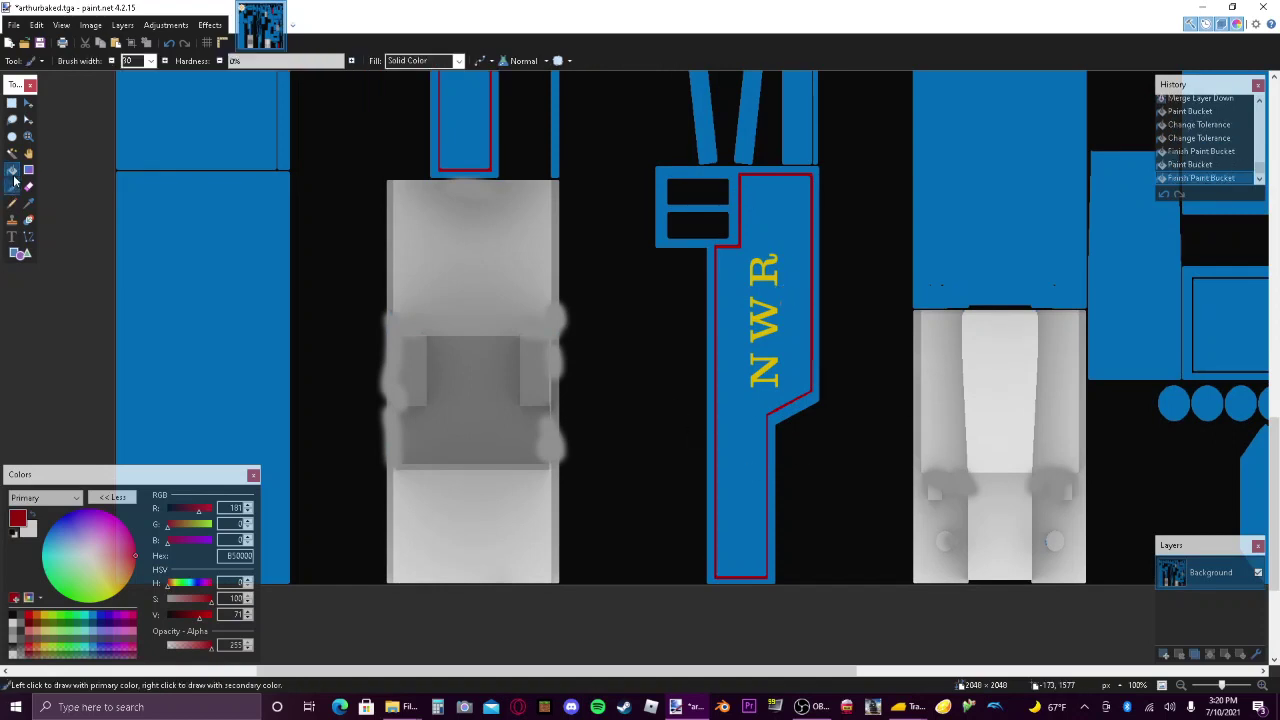
left_click(12, 170)
Recolour the black rectangular outline on the blue panel above the row of four circles dark red and finish the fill.
left_click_drag(601, 670, 877, 615)
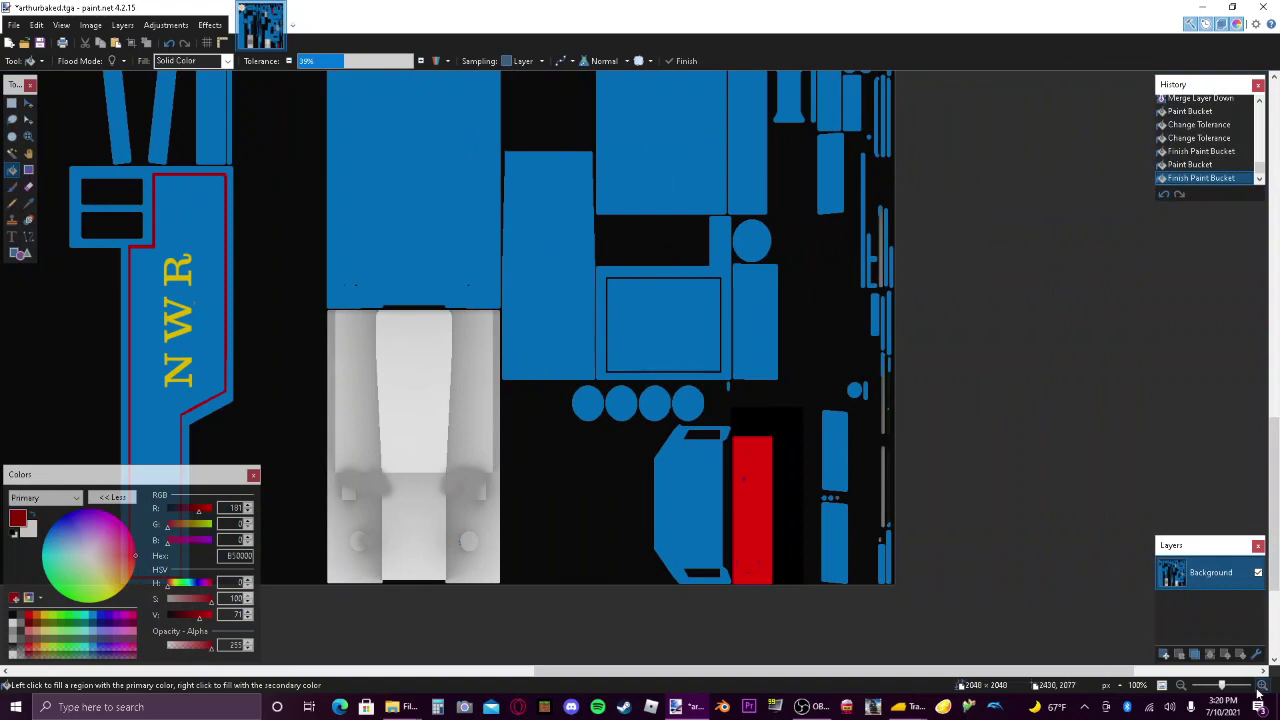
scroll(1160, 400, "up", 3)
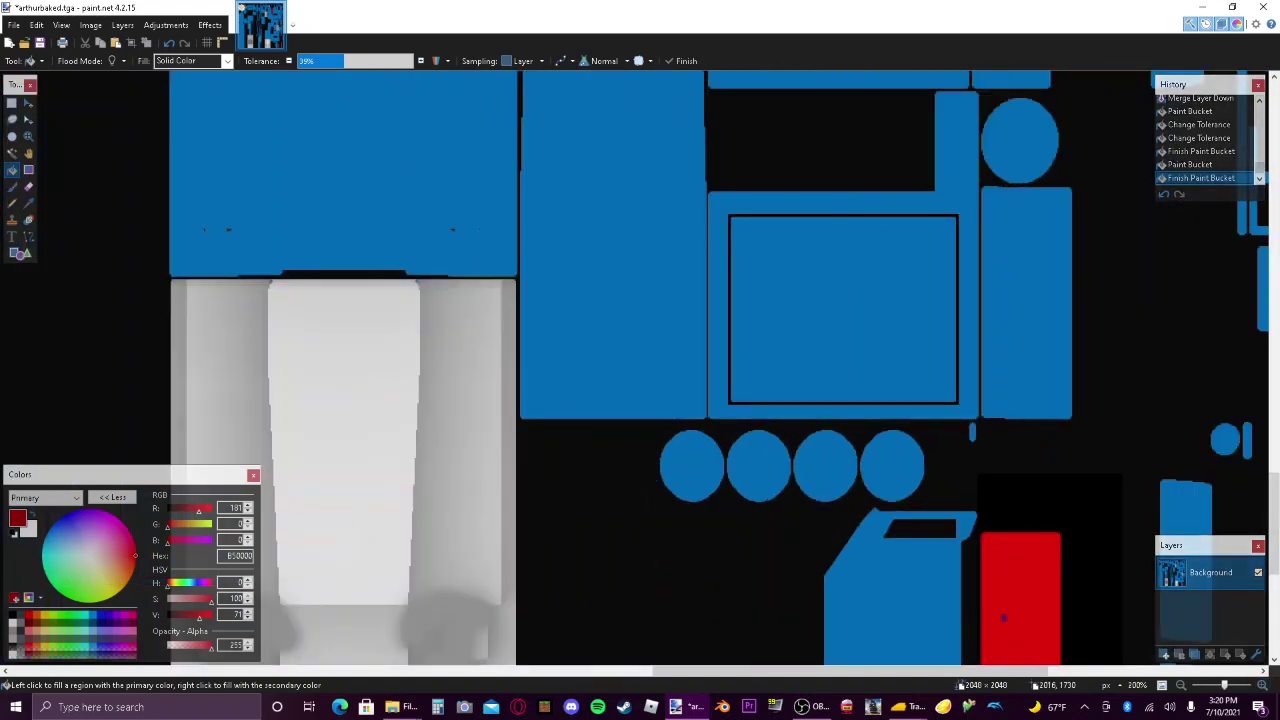
scroll(877, 449, "up", 2)
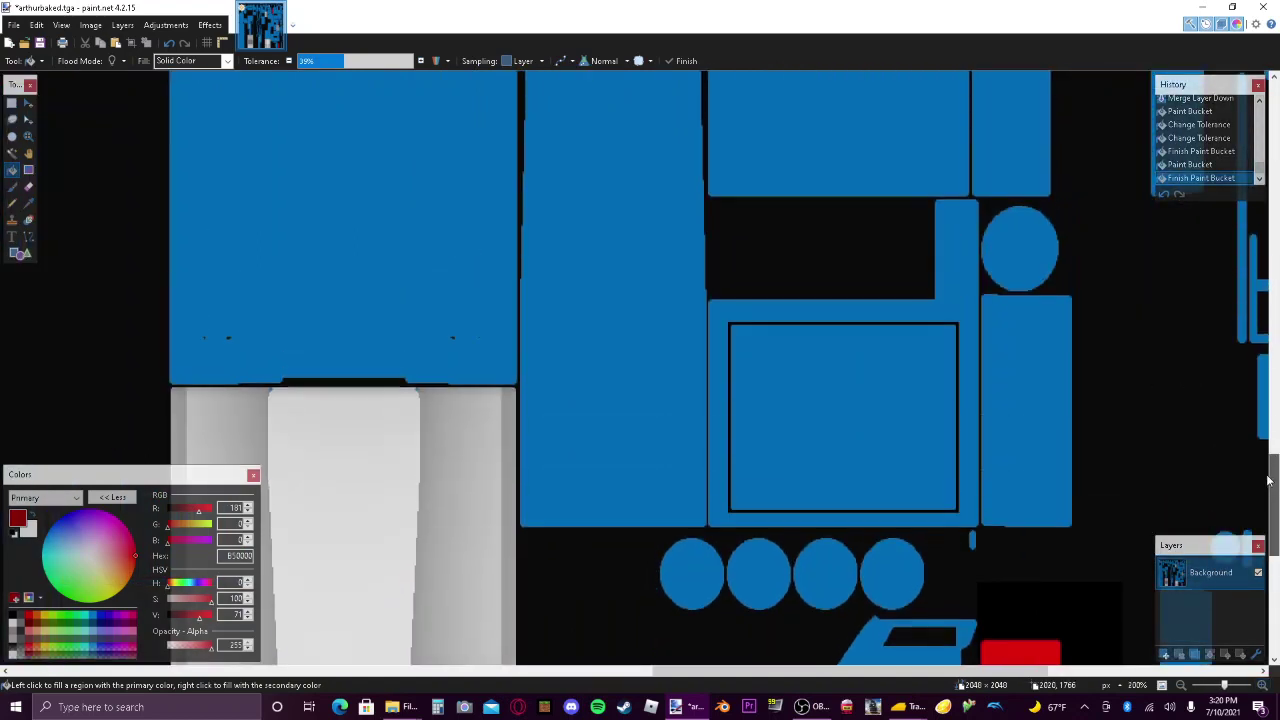
left_click(796, 324)
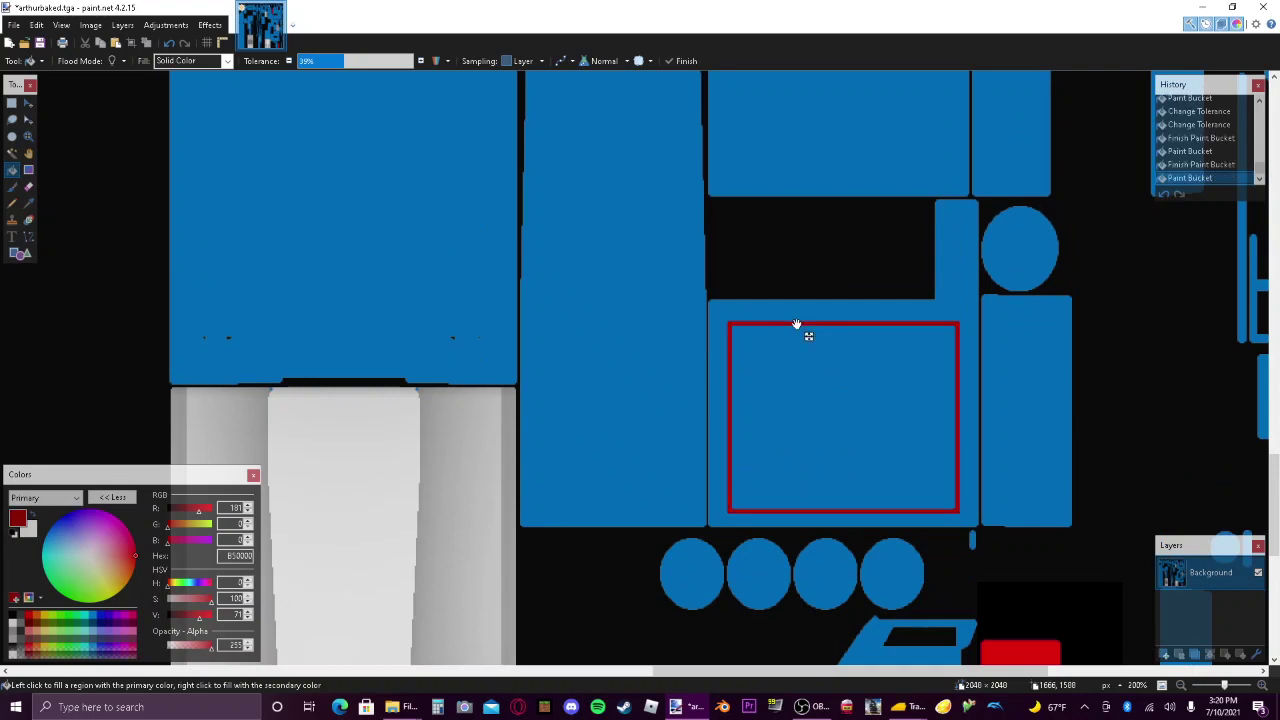
left_click(13, 181)
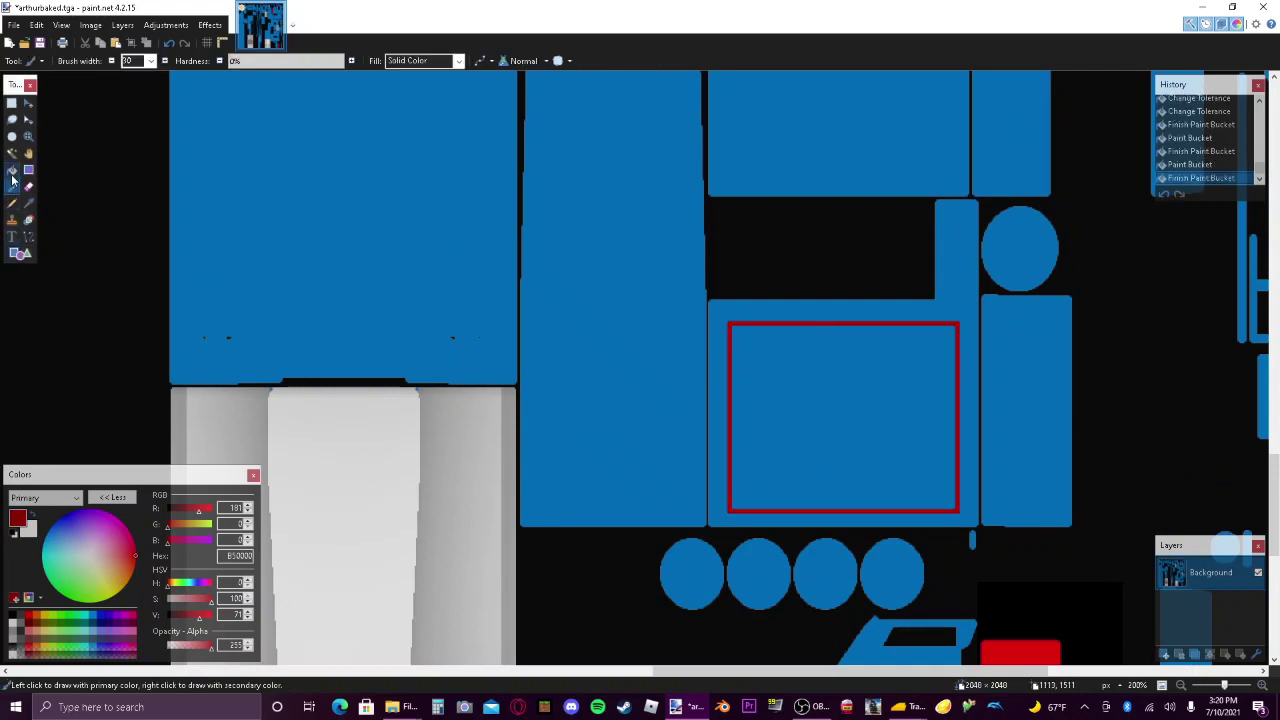
left_click(12, 170)
Recolour the matching rectangular outline on the blue panel near the texture's upper right dark red and finish the fill.
left_click_drag(1272, 505, 1271, 301)
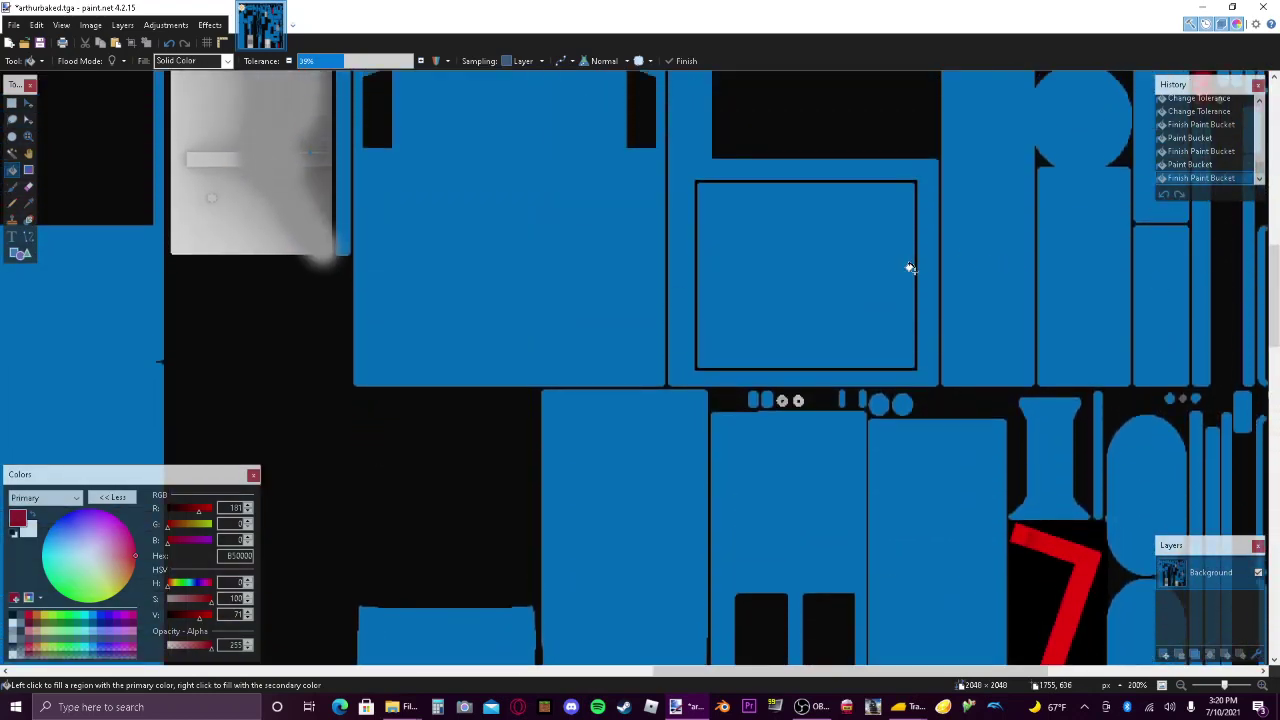
left_click(915, 272)
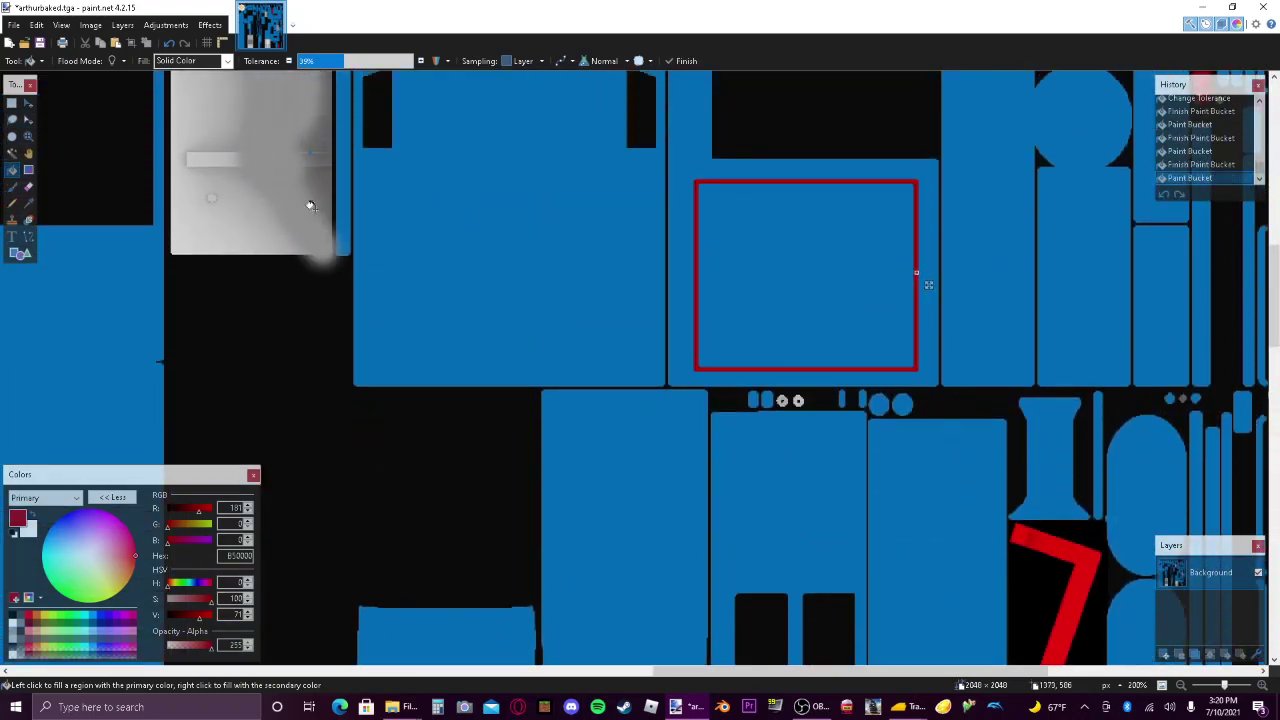
left_click(12, 187)
left_click(12, 170)
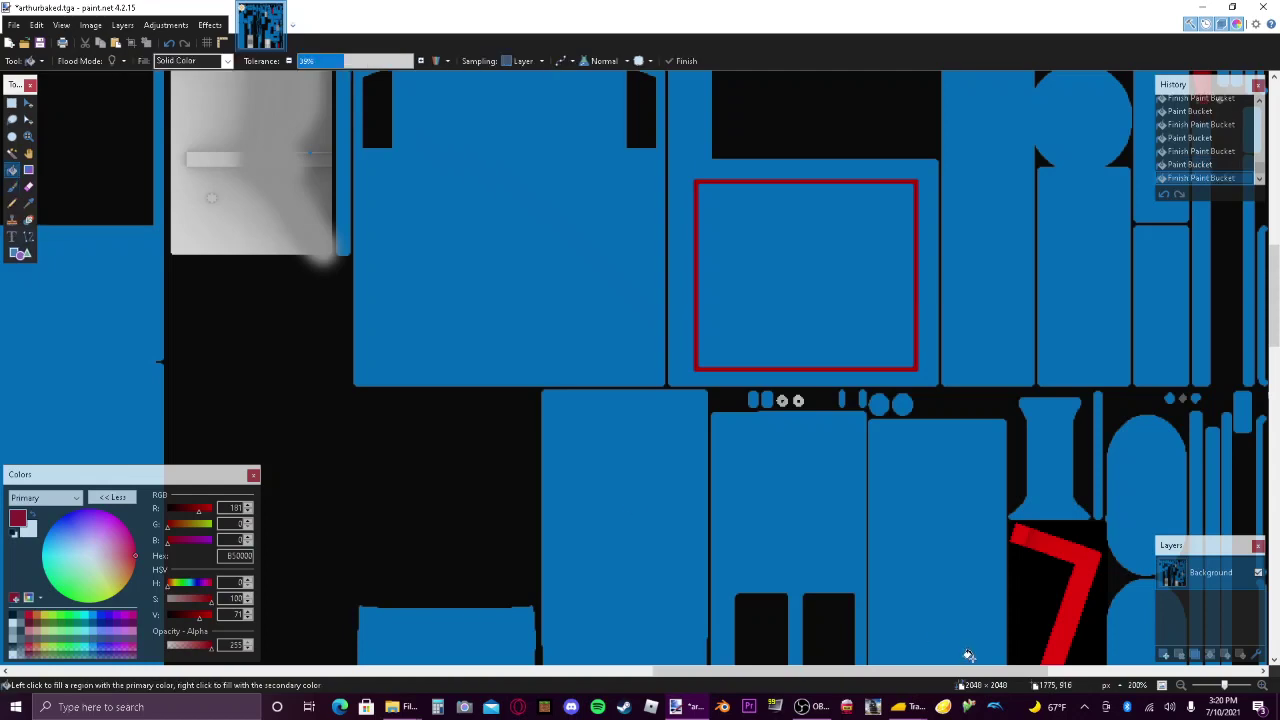
Sample the yellow of the NWR lettering as the primary colour.
left_click(1180, 686)
left_click(1180, 686)
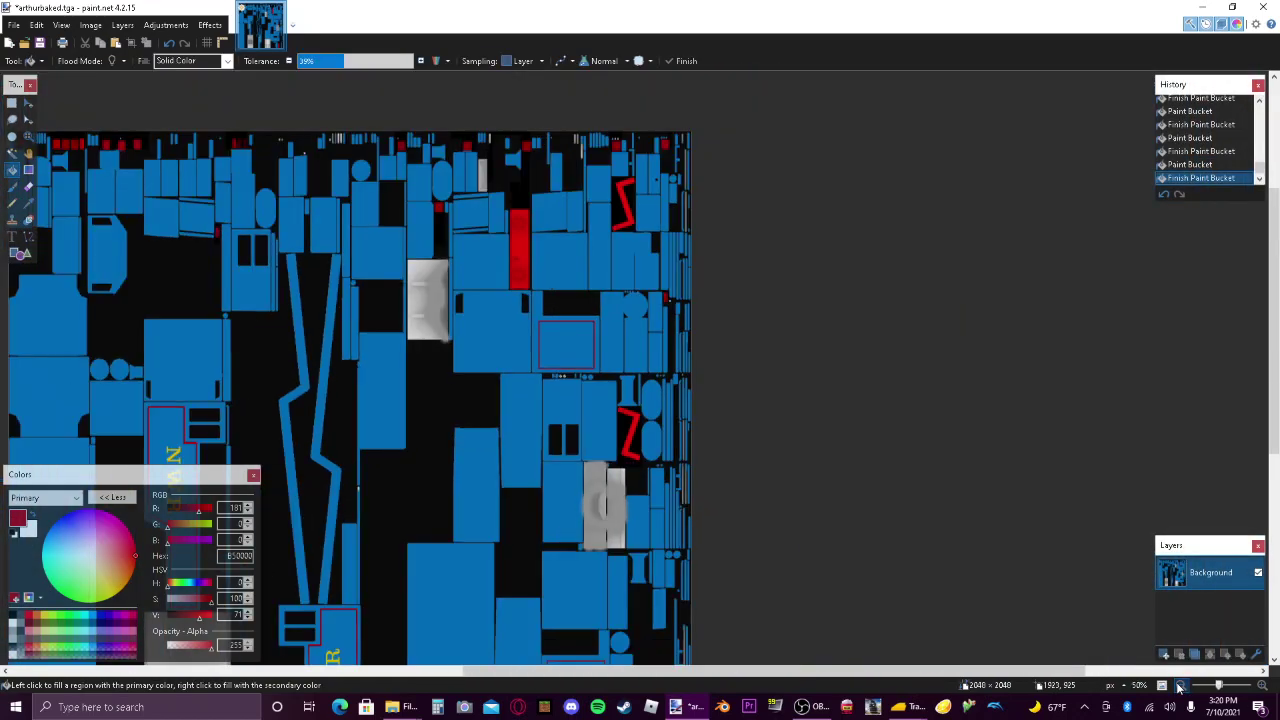
left_click_drag(698, 672, 590, 683)
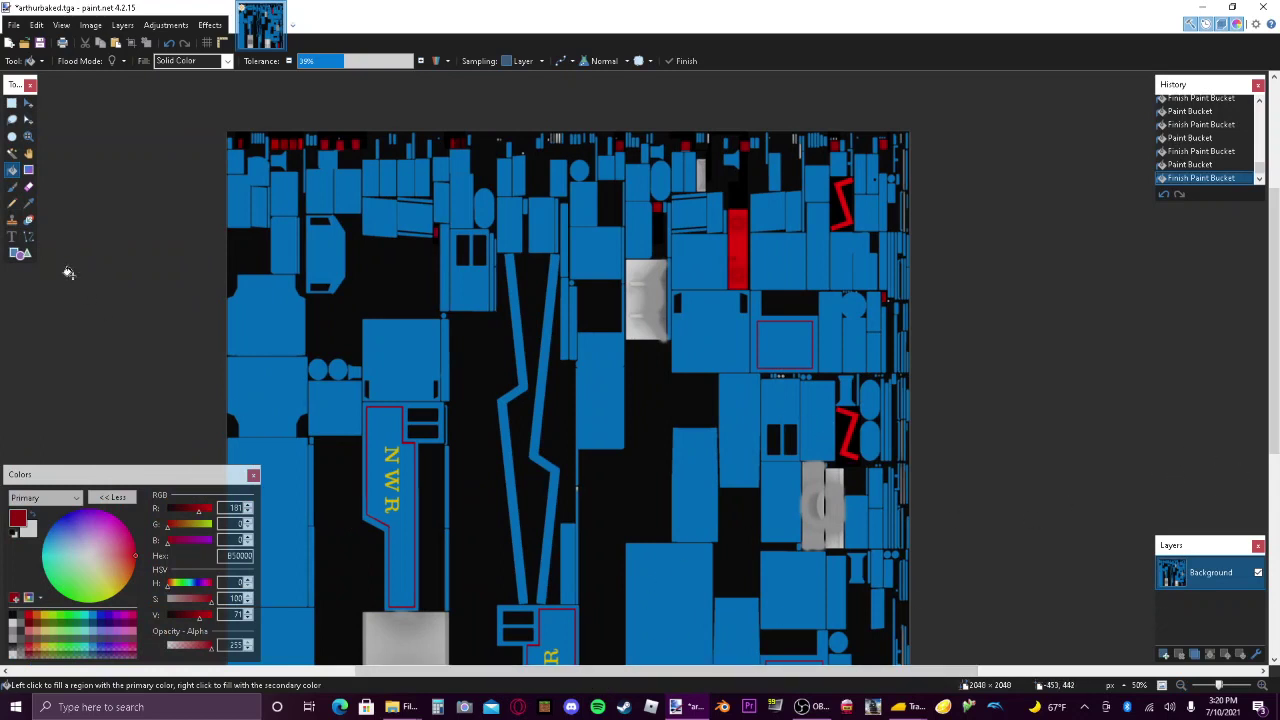
left_click(28, 203)
left_click(392, 455)
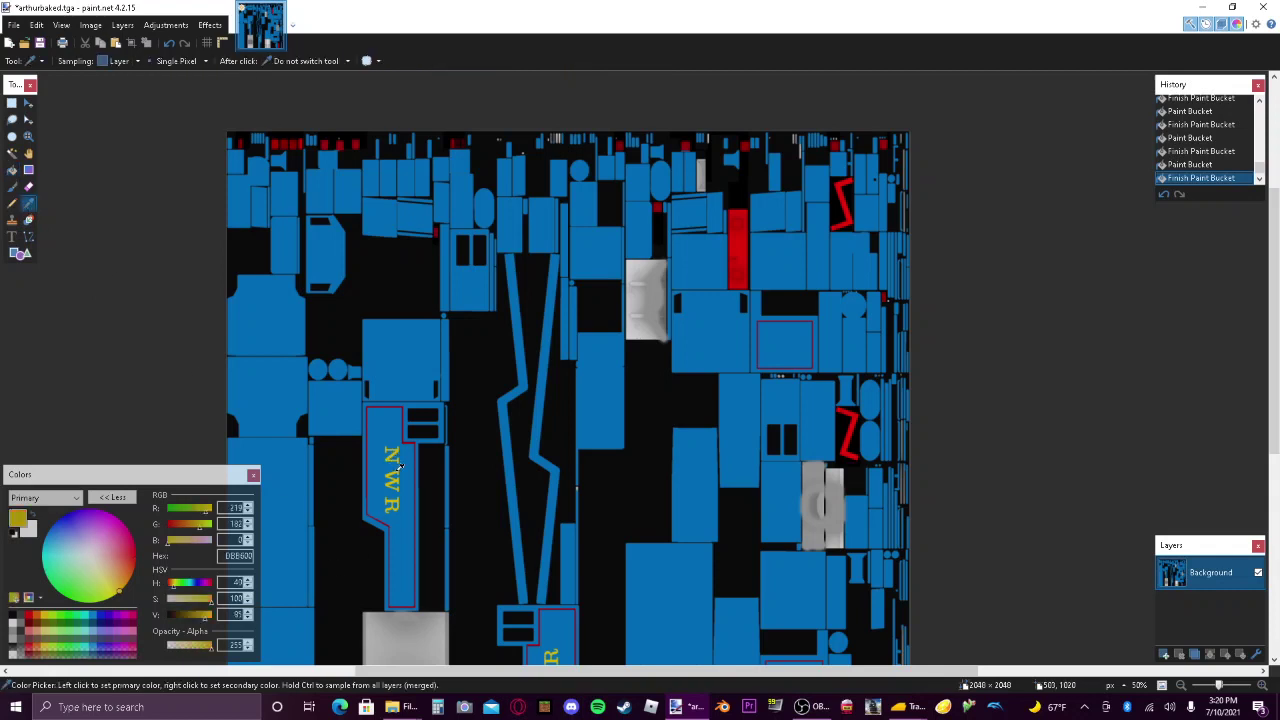
Add the yellow text "69" in Clarendon size 48 and centre it inside the dark red outline on the texture's upper right blue panel.
left_click_drag(627, 676, 705, 676)
left_click(1257, 684)
left_click(1257, 684)
left_click(1257, 684)
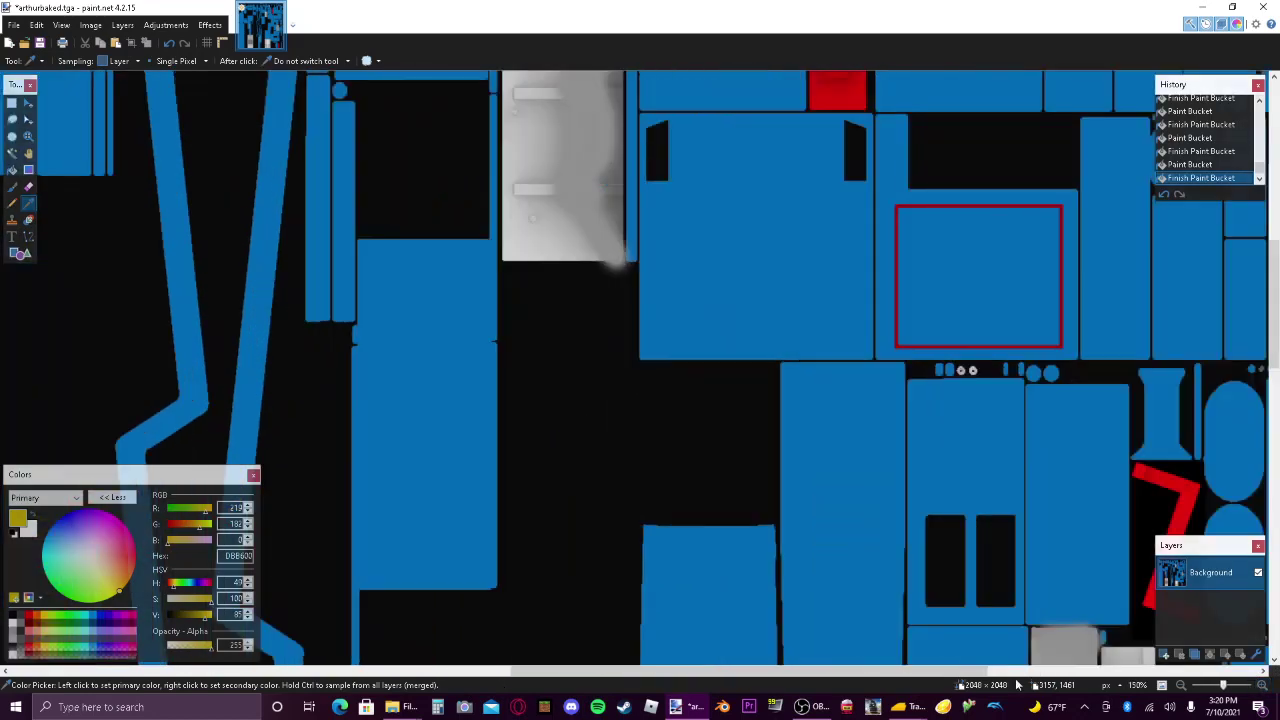
left_click_drag(789, 677, 906, 668)
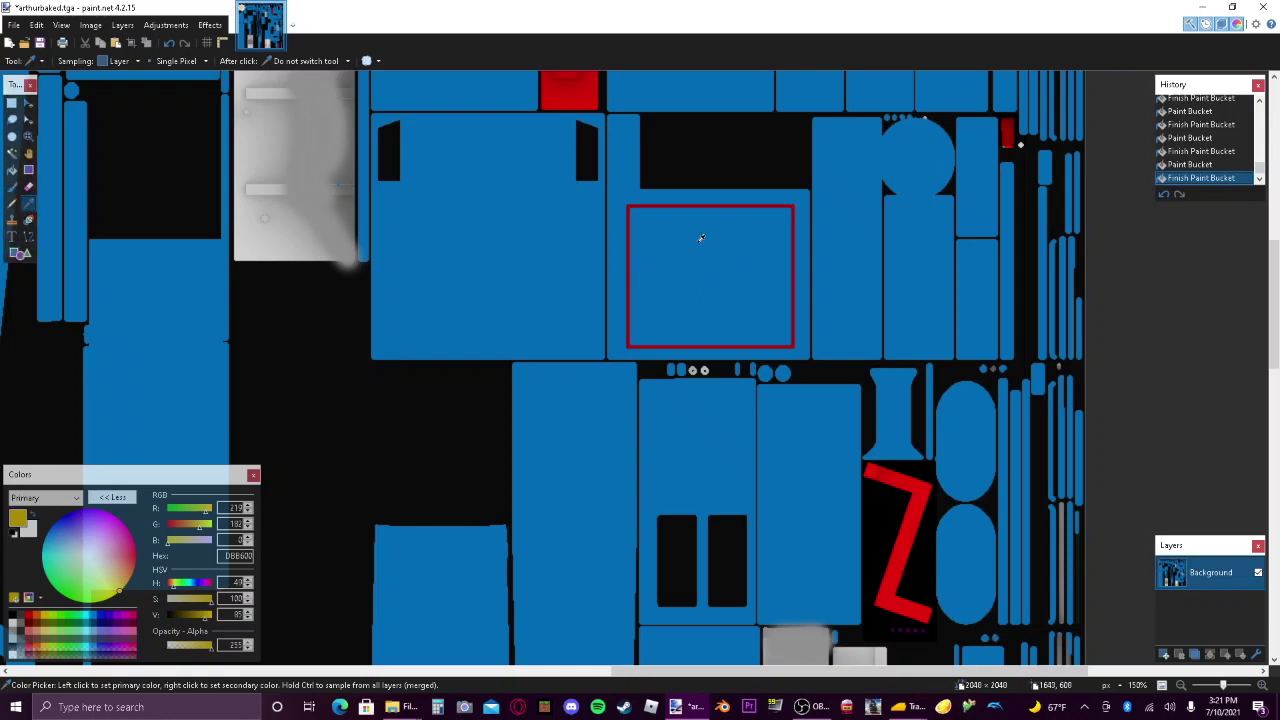
left_click(9, 238)
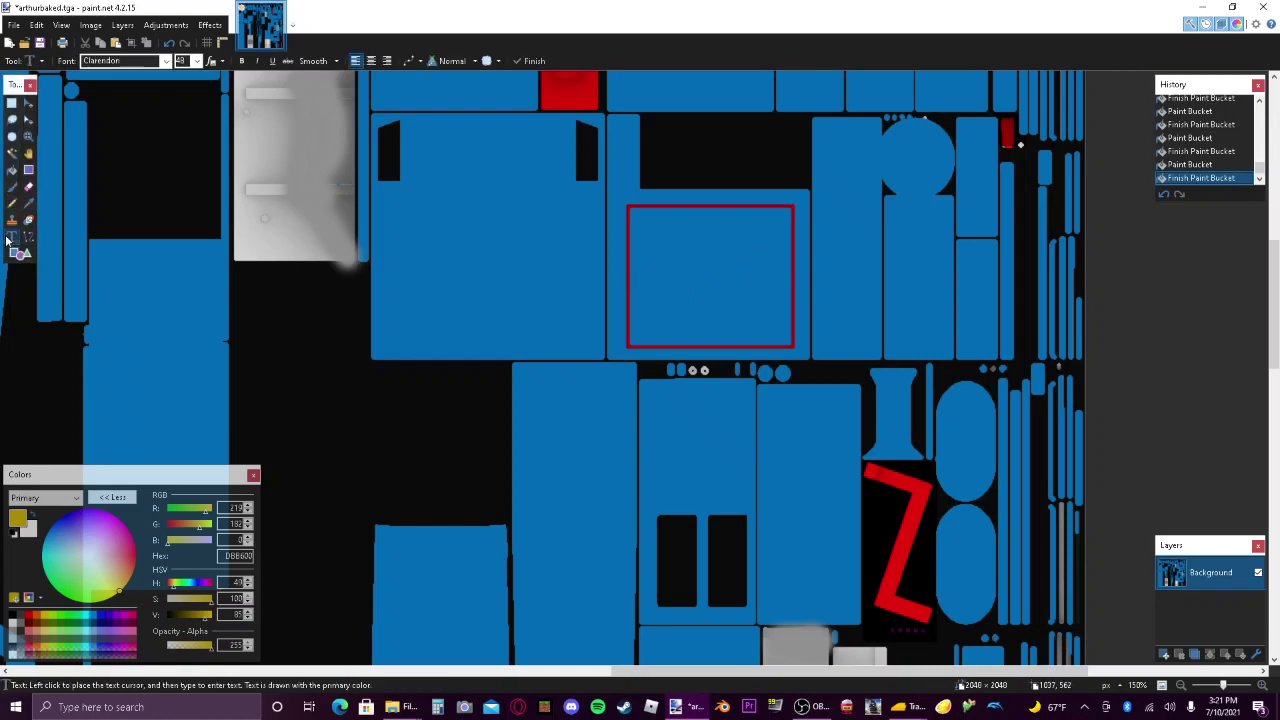
left_click(657, 236)
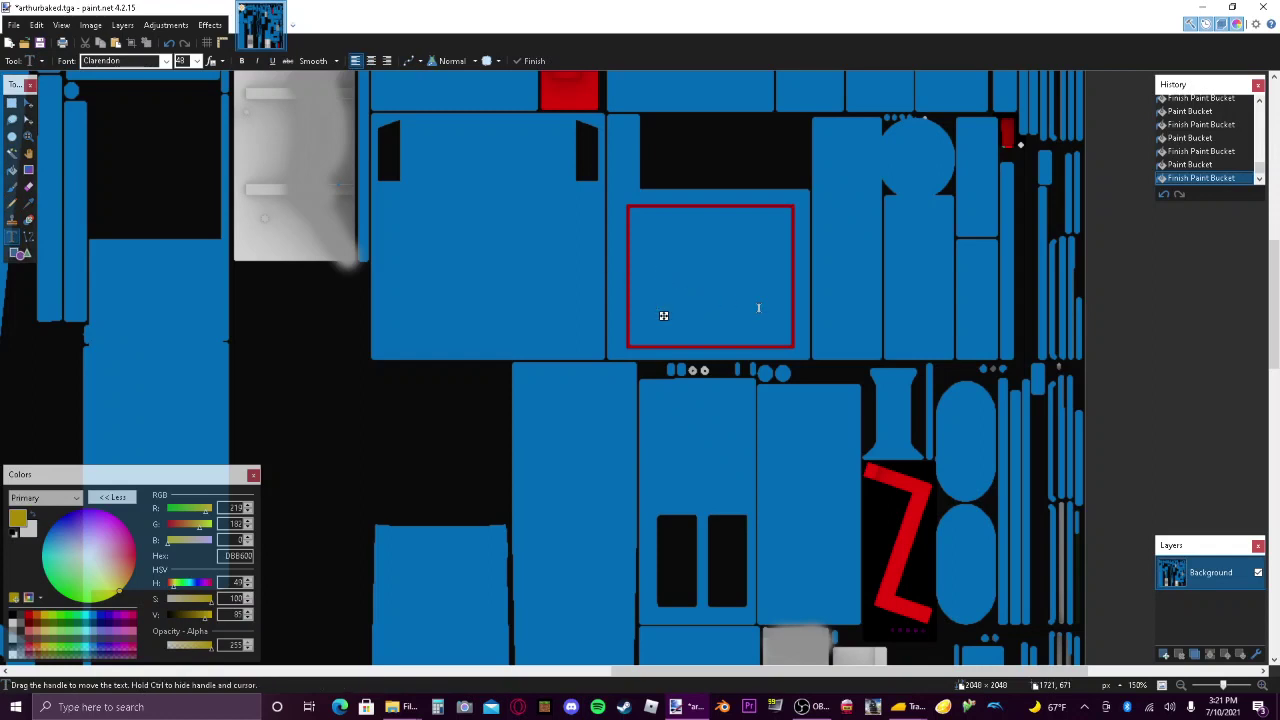
type("69")
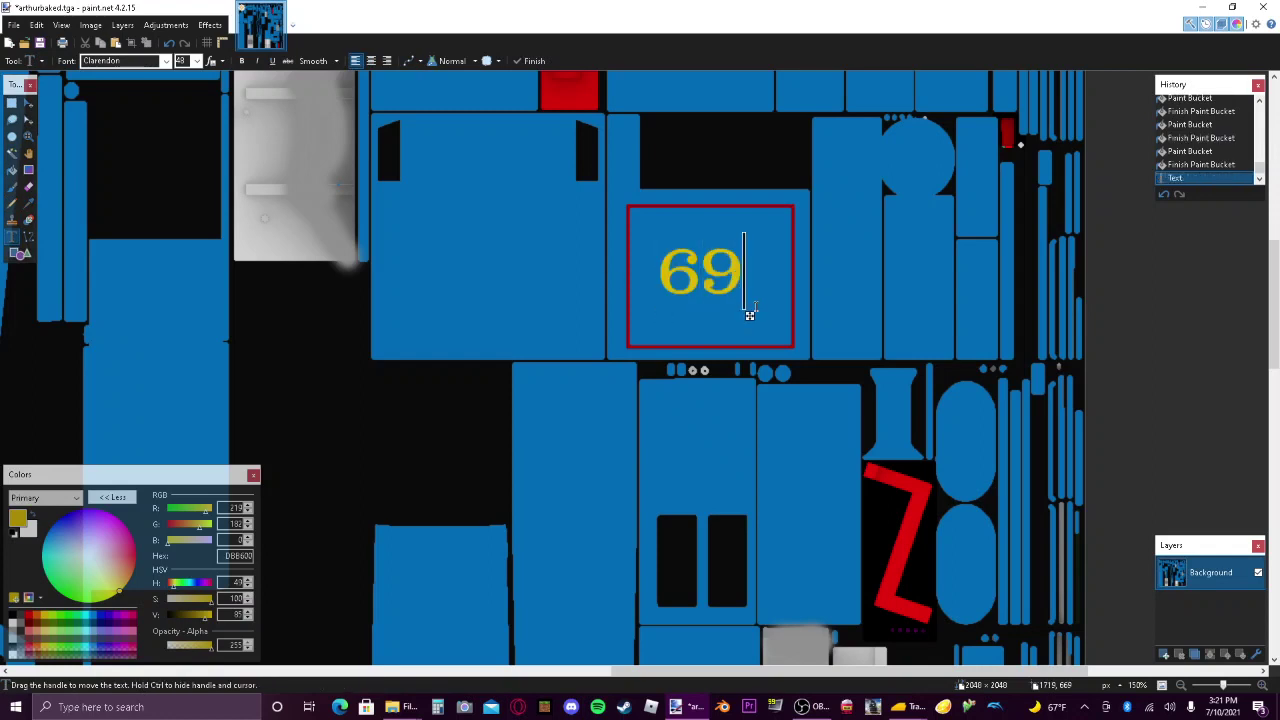
left_click_drag(748, 316, 759, 324)
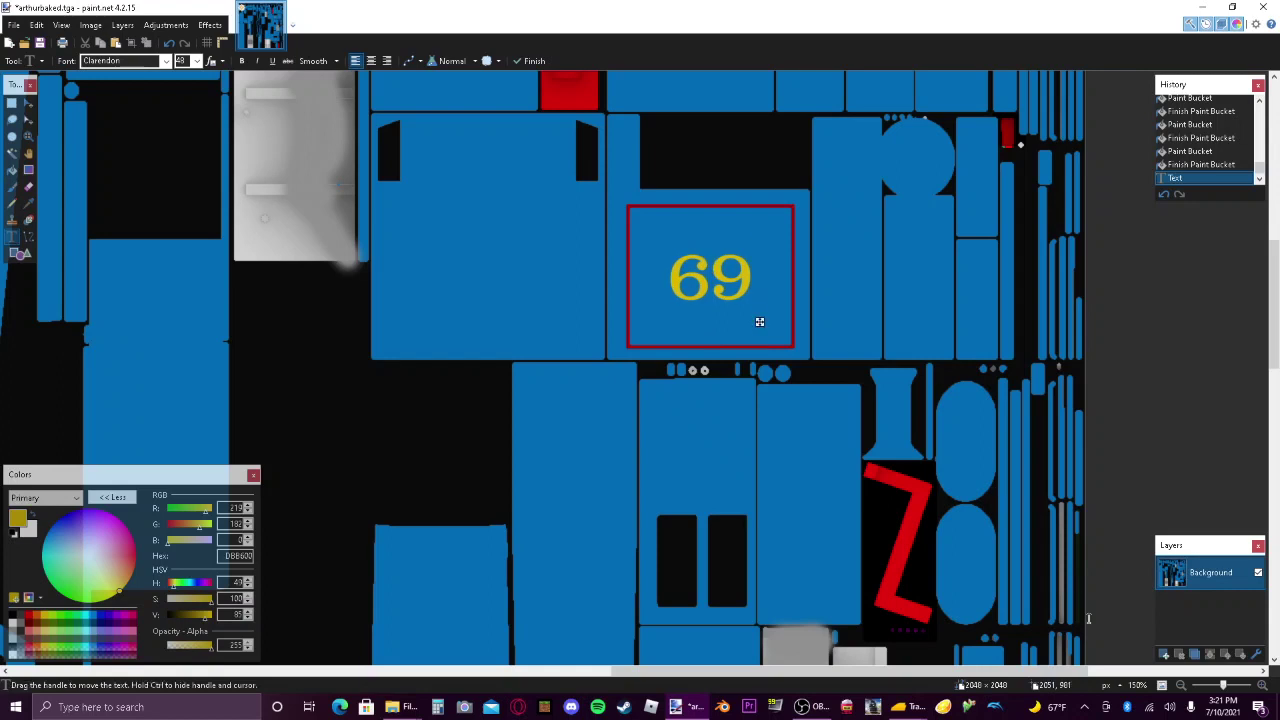
Add a second yellow "69" centred inside the dark red outline on the blue panel above the row of four circles.
scroll(759, 324, "down", 5)
scroll(861, 505, "down", 3)
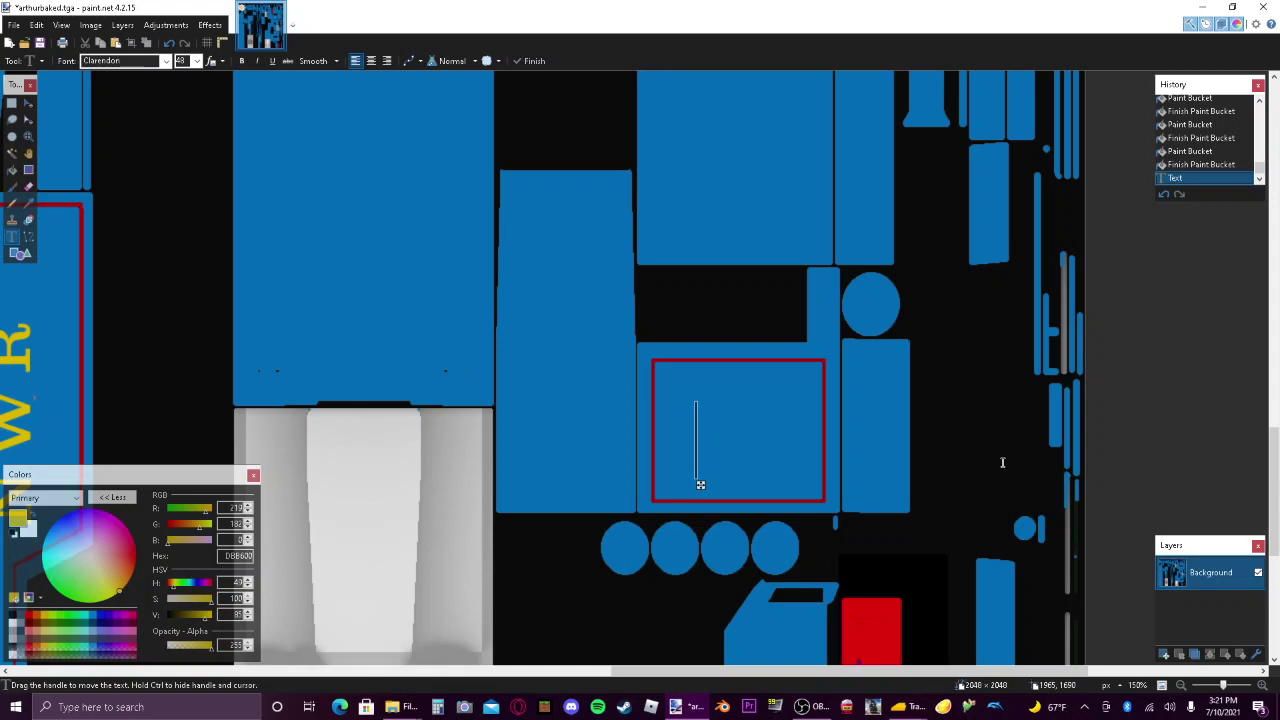
type("69")
left_click_drag(786, 486, 785, 478)
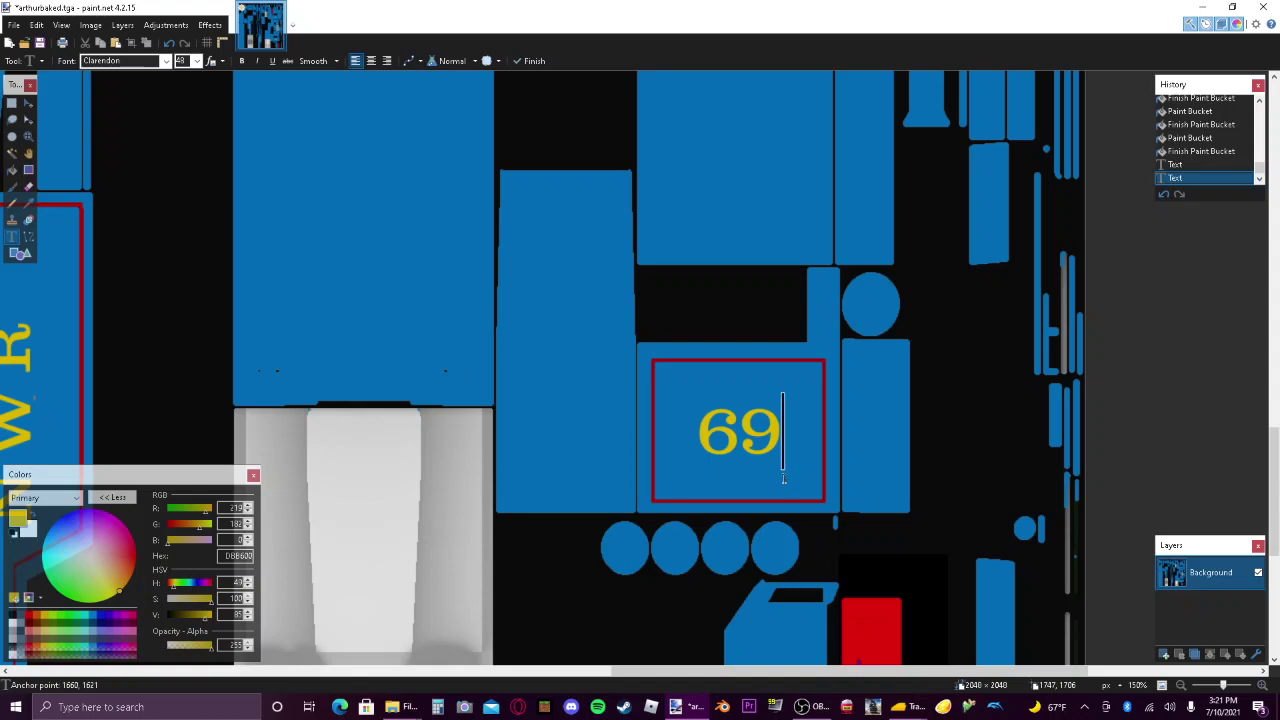
Darken the grey section below the upper NWR panel using Brightness / Contrast with brightness -100 and contrast about -7, and clear the selection.
scroll(788, 476, "down", 5)
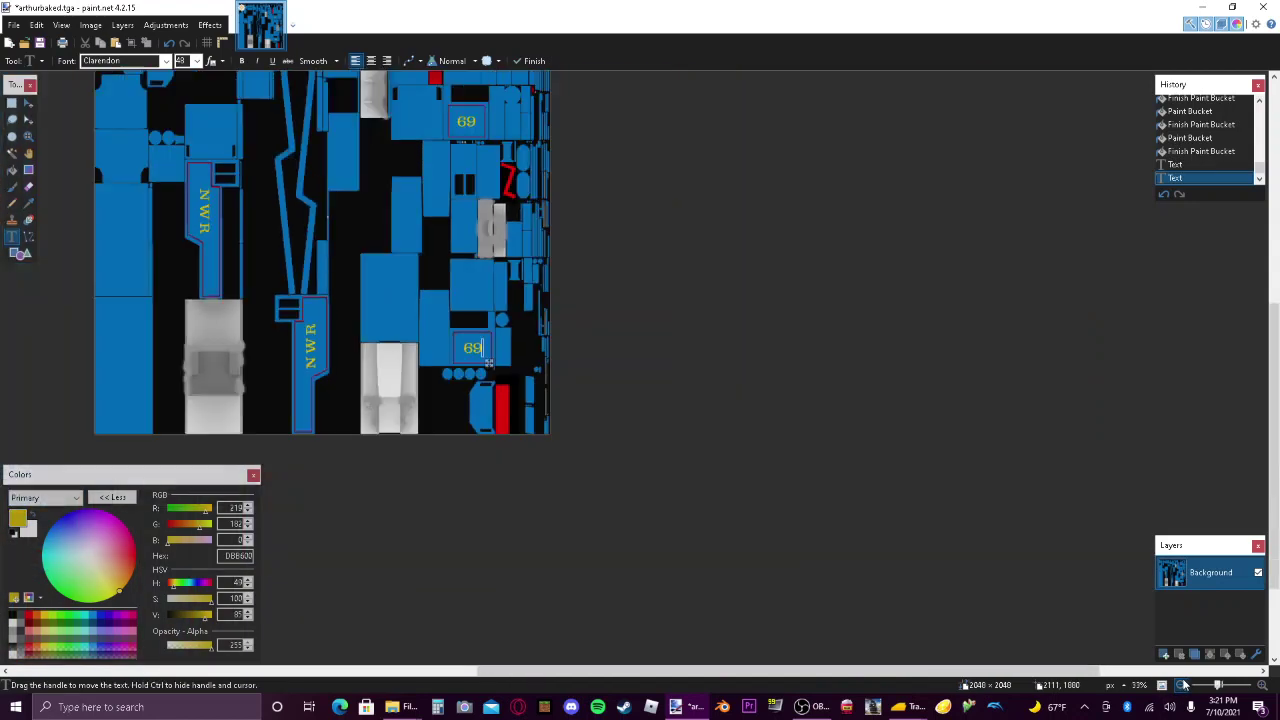
left_click_drag(596, 668, 484, 660)
left_click_drag(1277, 497, 1270, 442)
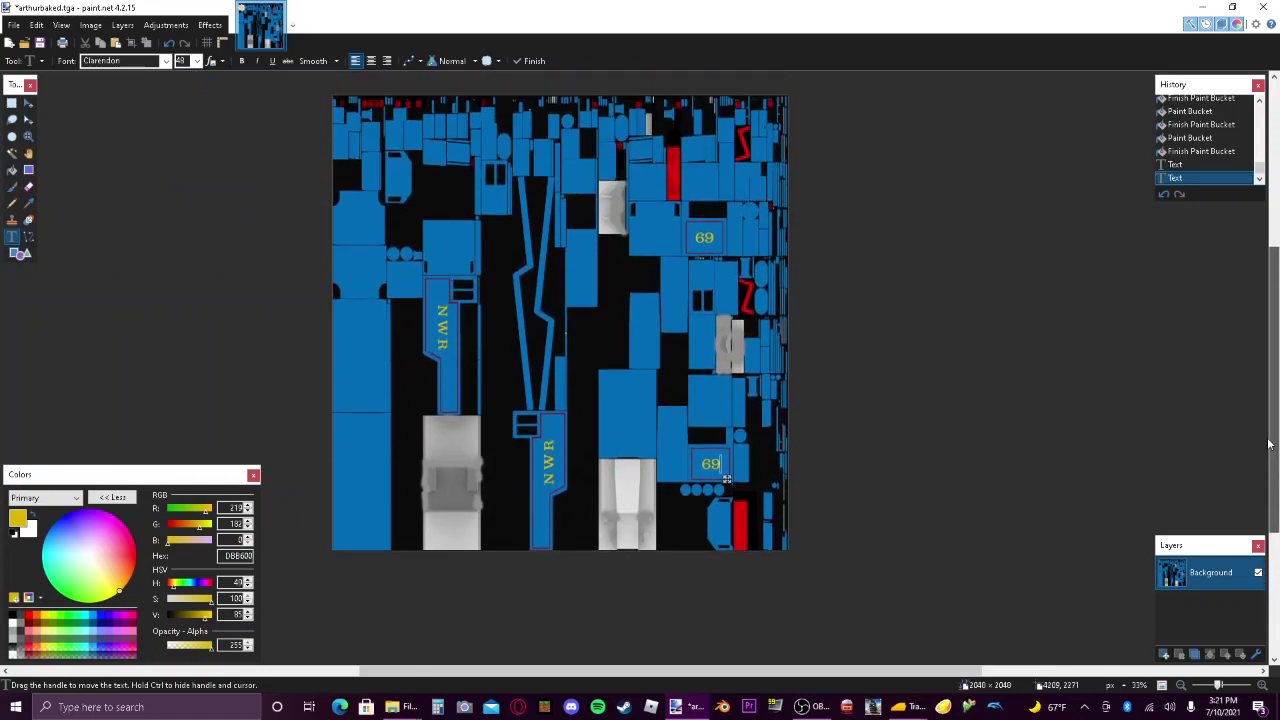
left_click(1262, 685)
left_click(1262, 685)
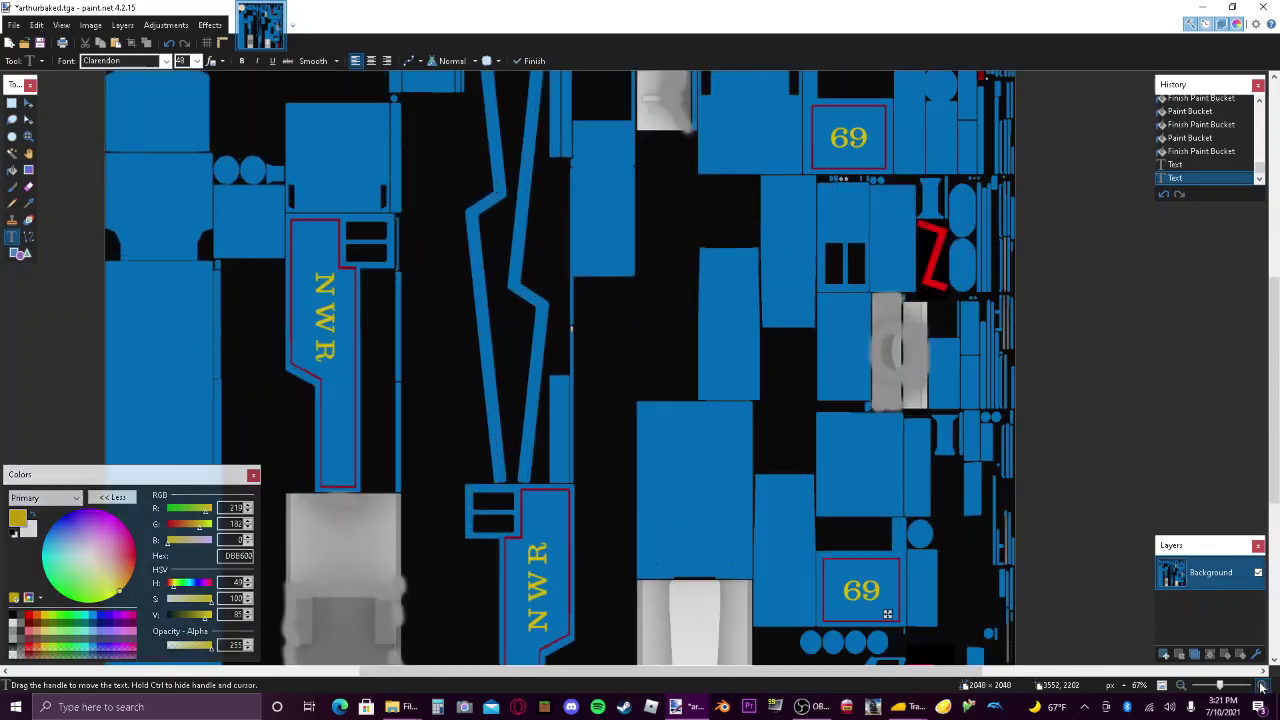
left_click(1262, 685)
scroll(726, 663, "left", 2)
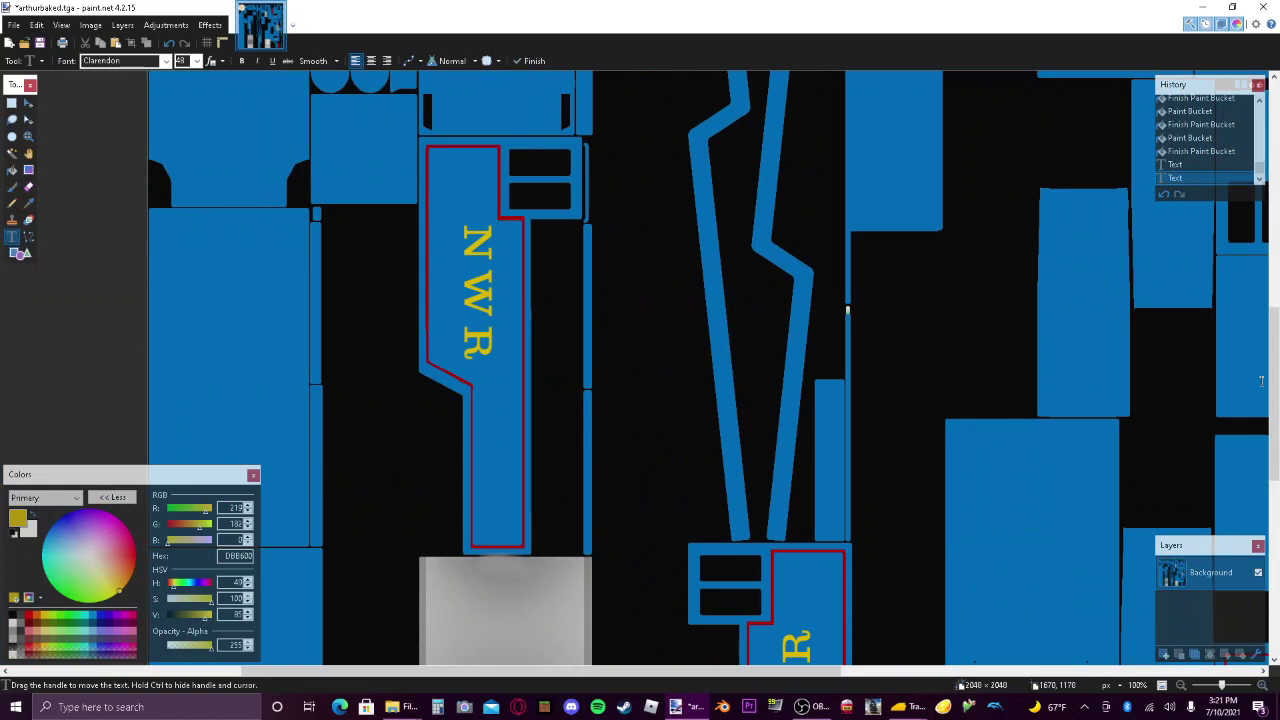
left_click_drag(1274, 394, 1277, 517)
left_click(12, 103)
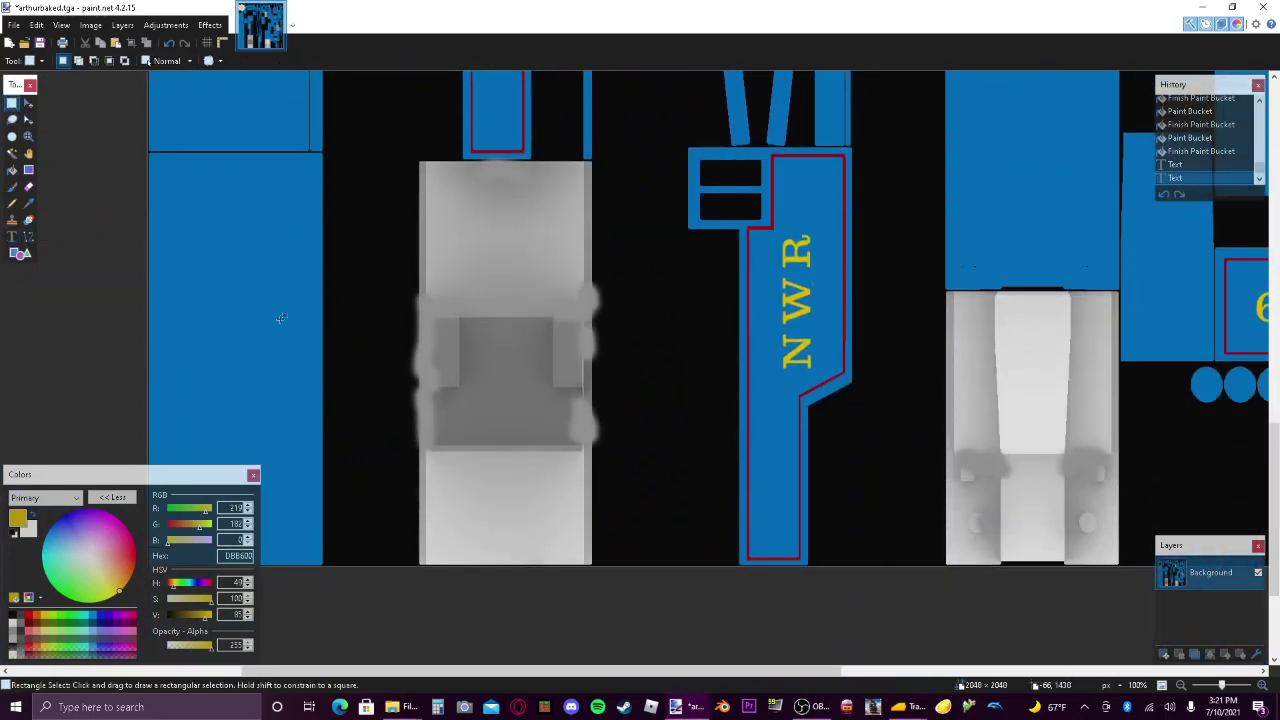
left_click_drag(412, 582, 610, 159)
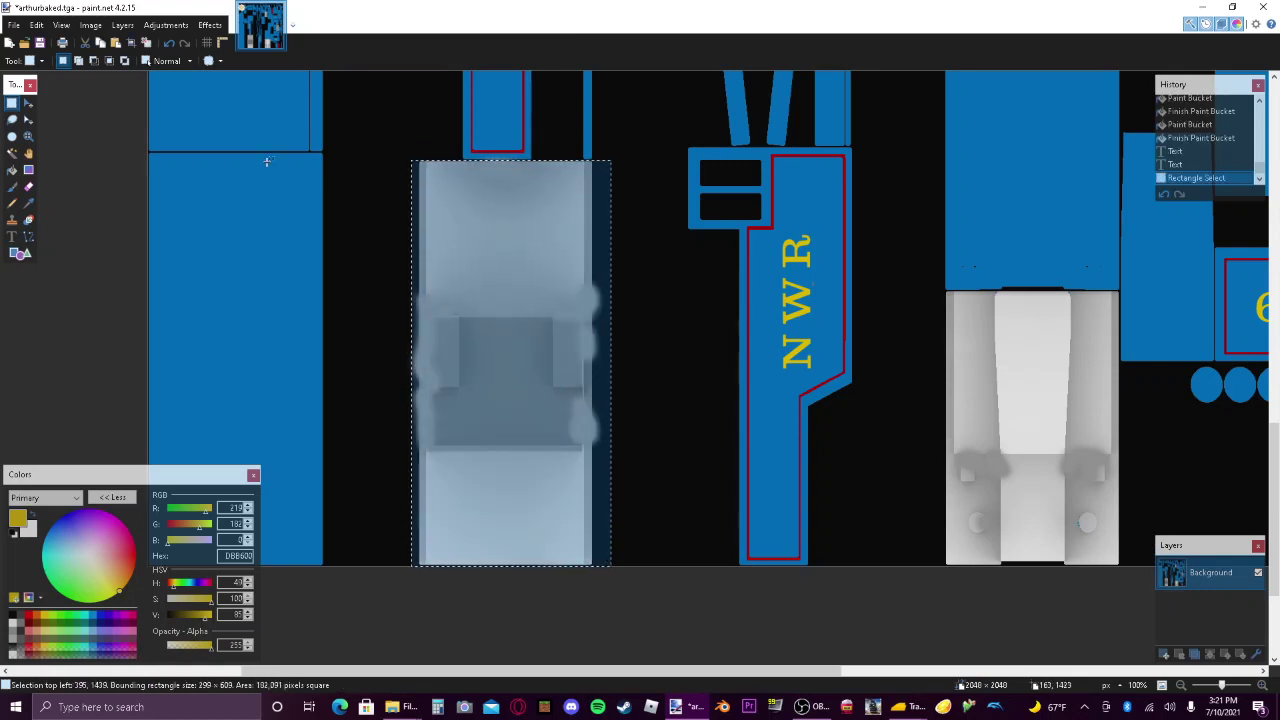
left_click(163, 27)
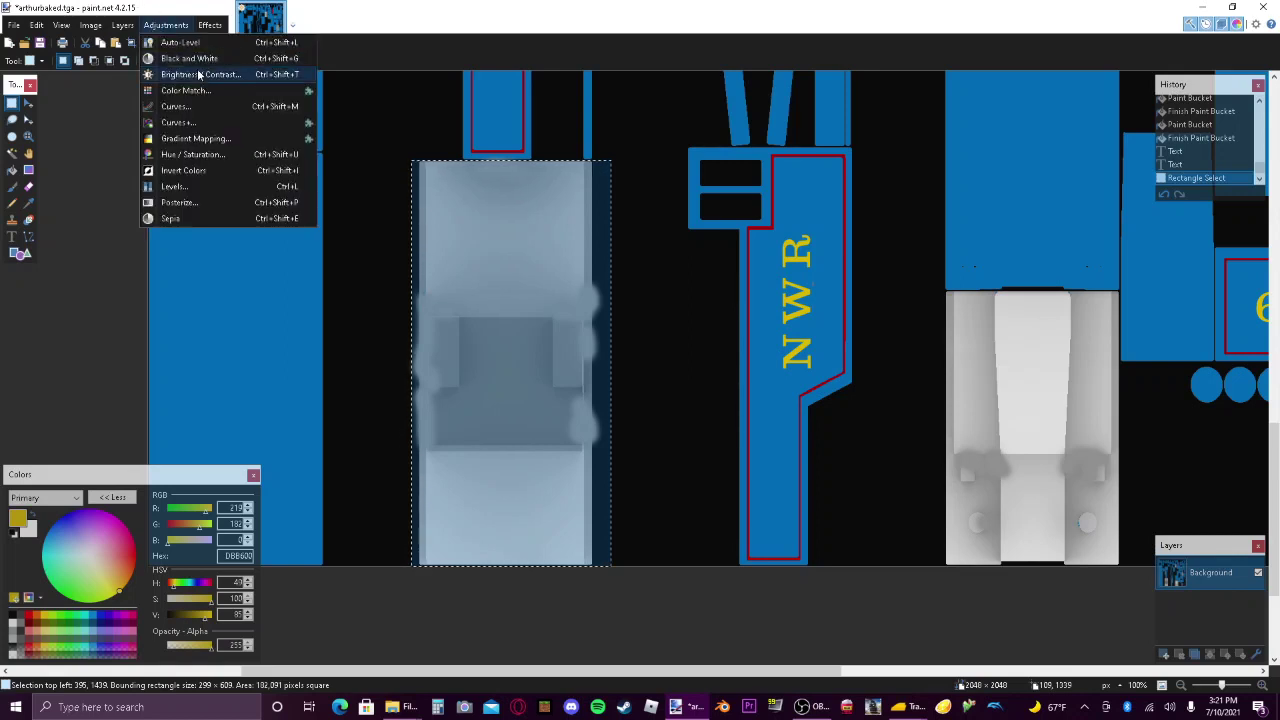
left_click(199, 74)
left_click_drag(601, 335, 634, 365)
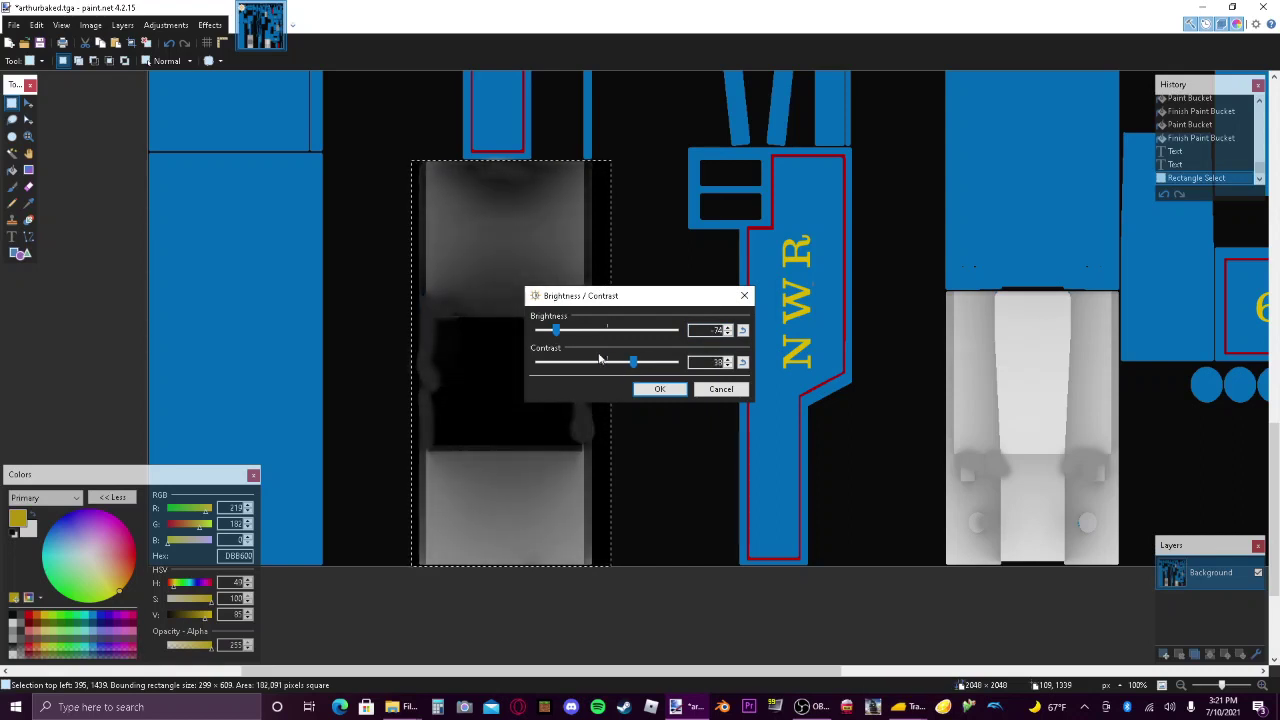
left_click_drag(556, 331, 538, 331)
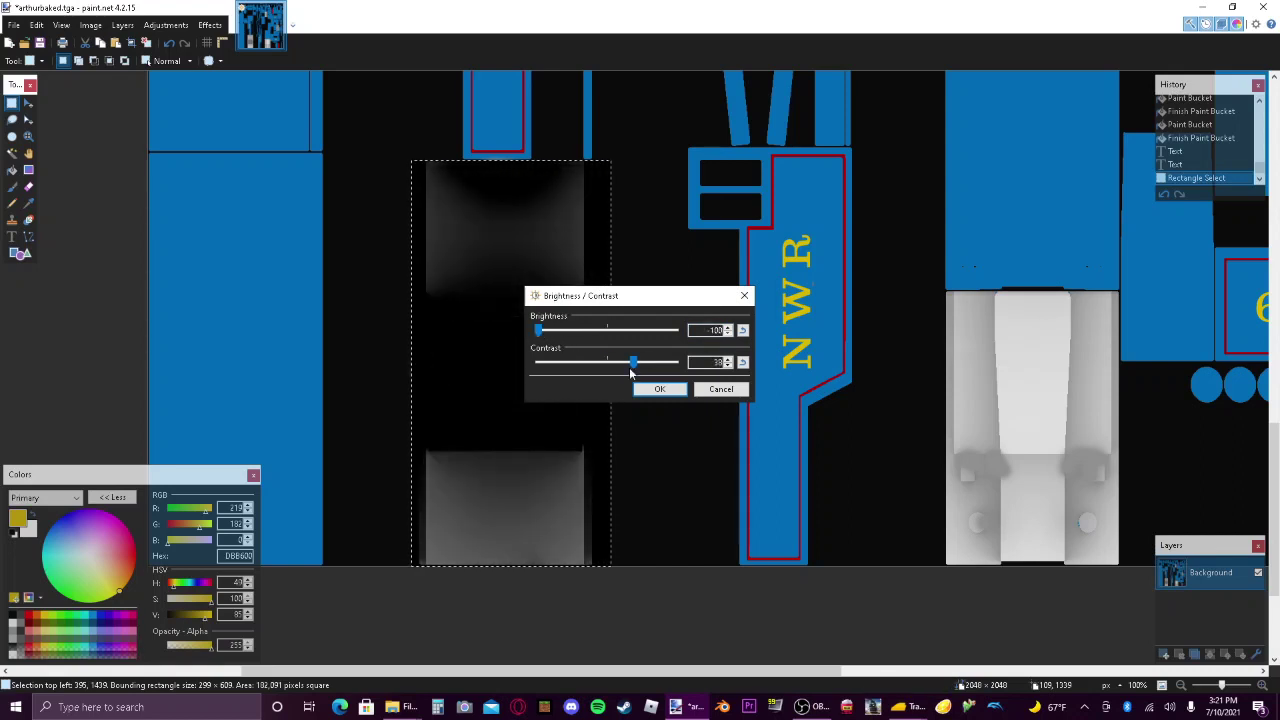
left_click_drag(633, 362, 603, 364)
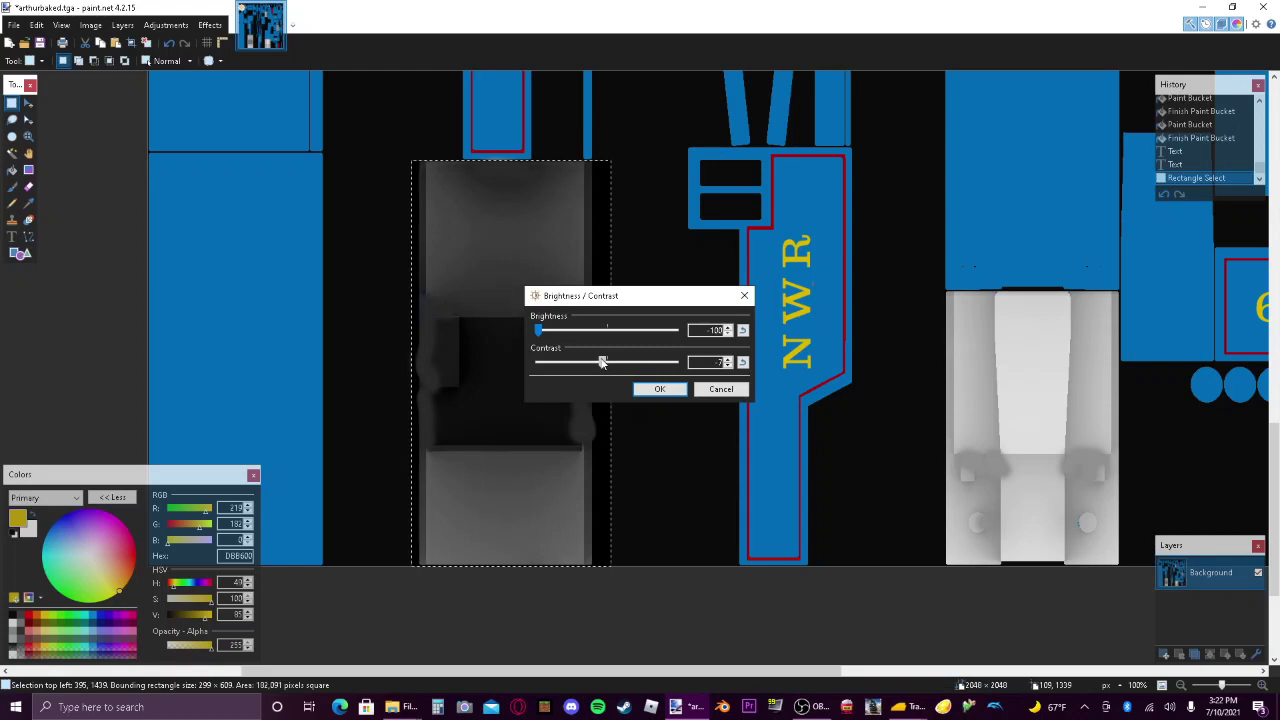
left_click(648, 391)
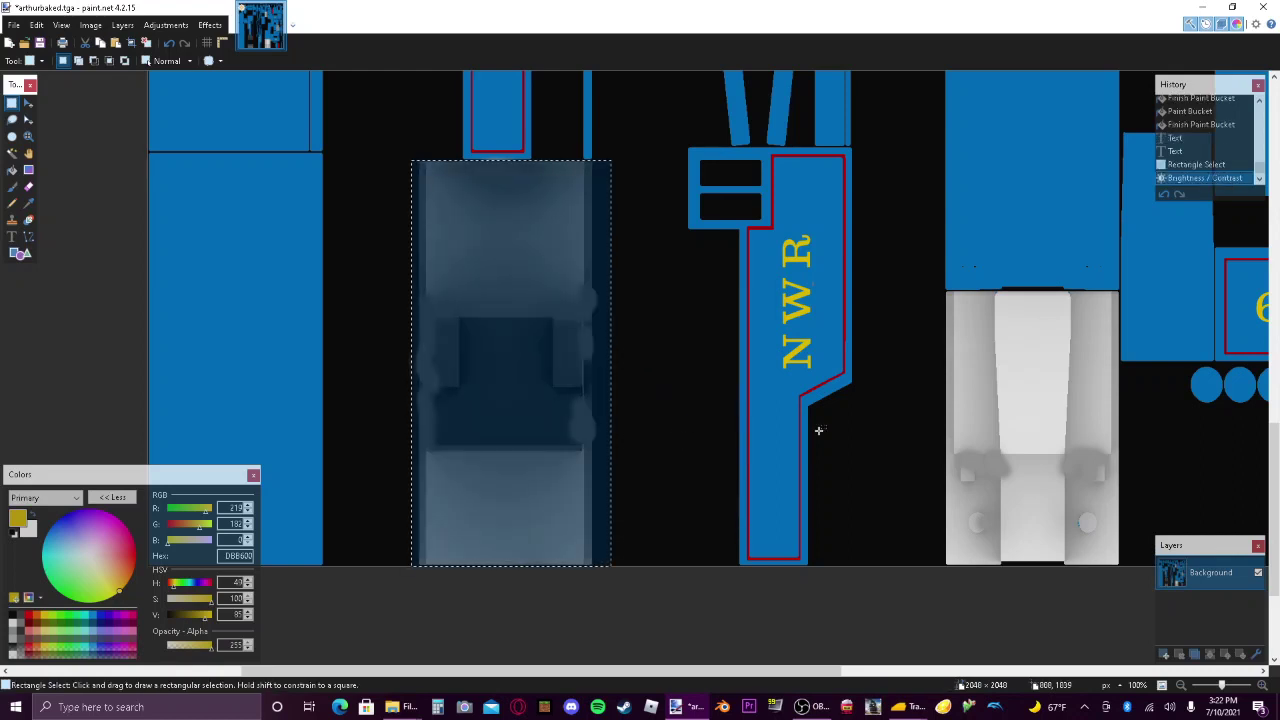
key("ctrl+d")
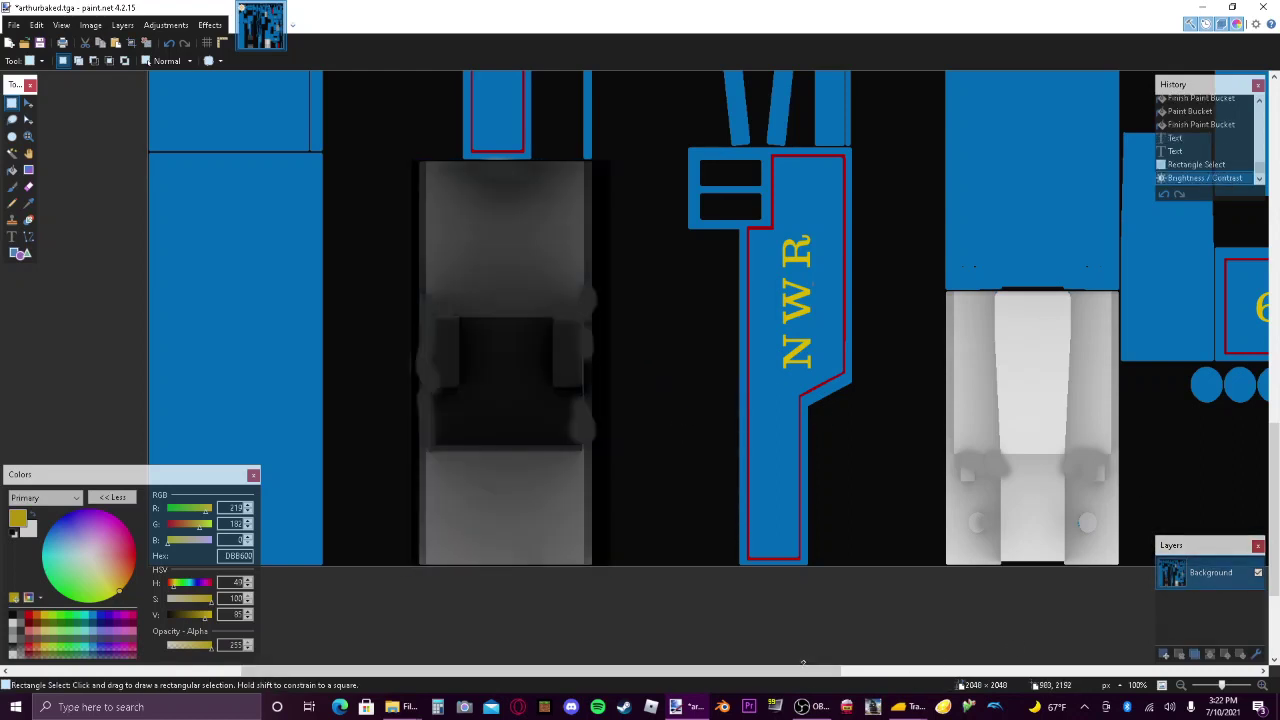
Darken the light grey section between the lower NWR panel and the lower 69 panel with the same Brightness / Contrast settings.
left_click_drag(815, 675, 983, 630)
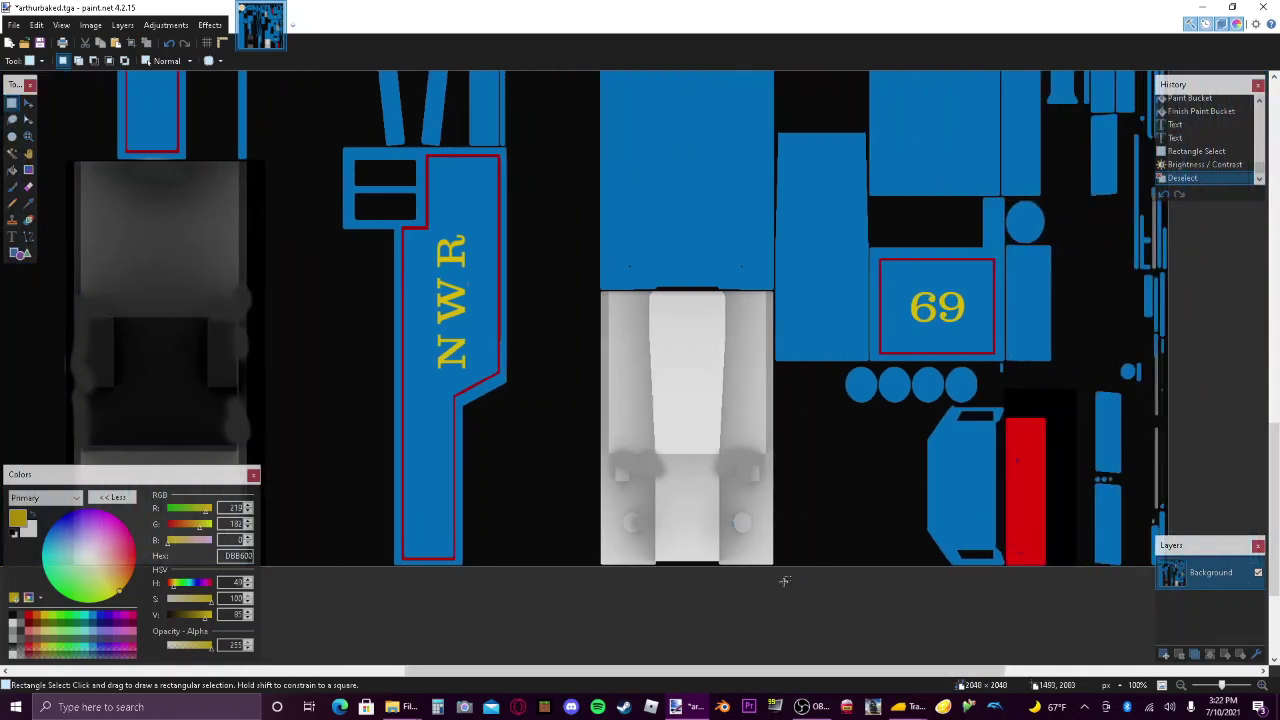
left_click_drag(567, 586, 773, 291)
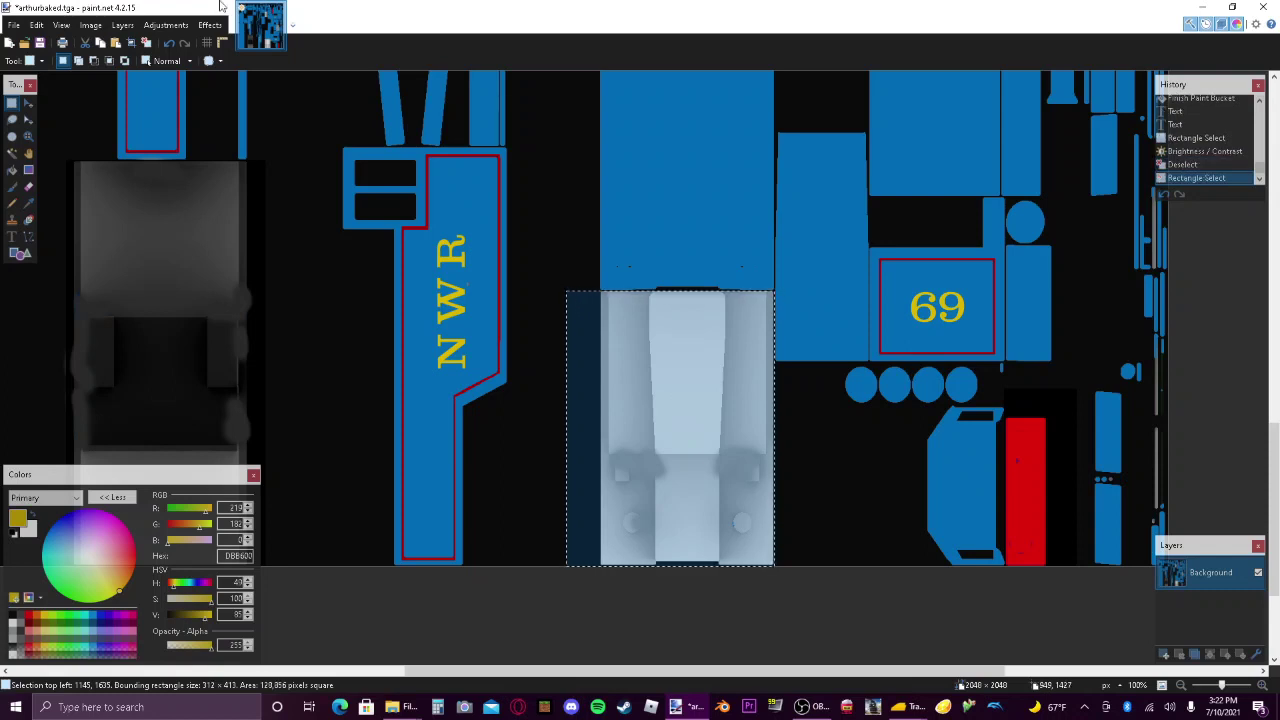
left_click(165, 24)
left_click(192, 79)
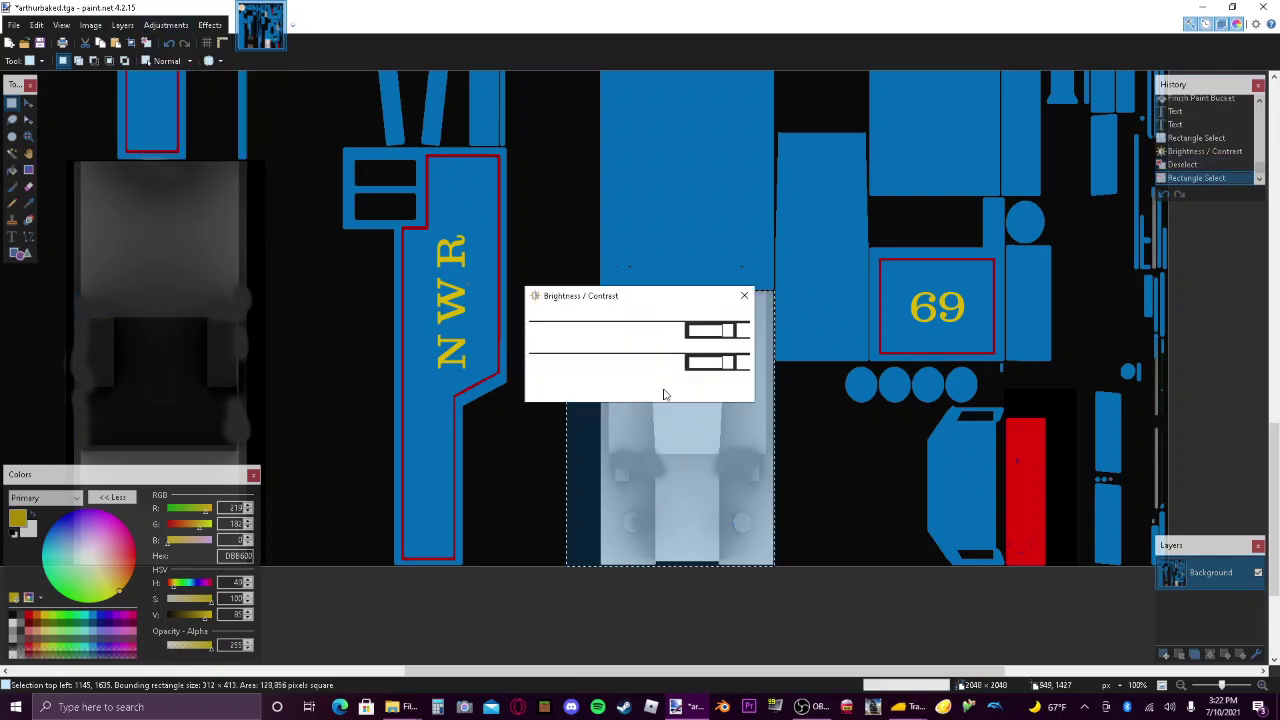
left_click(658, 387)
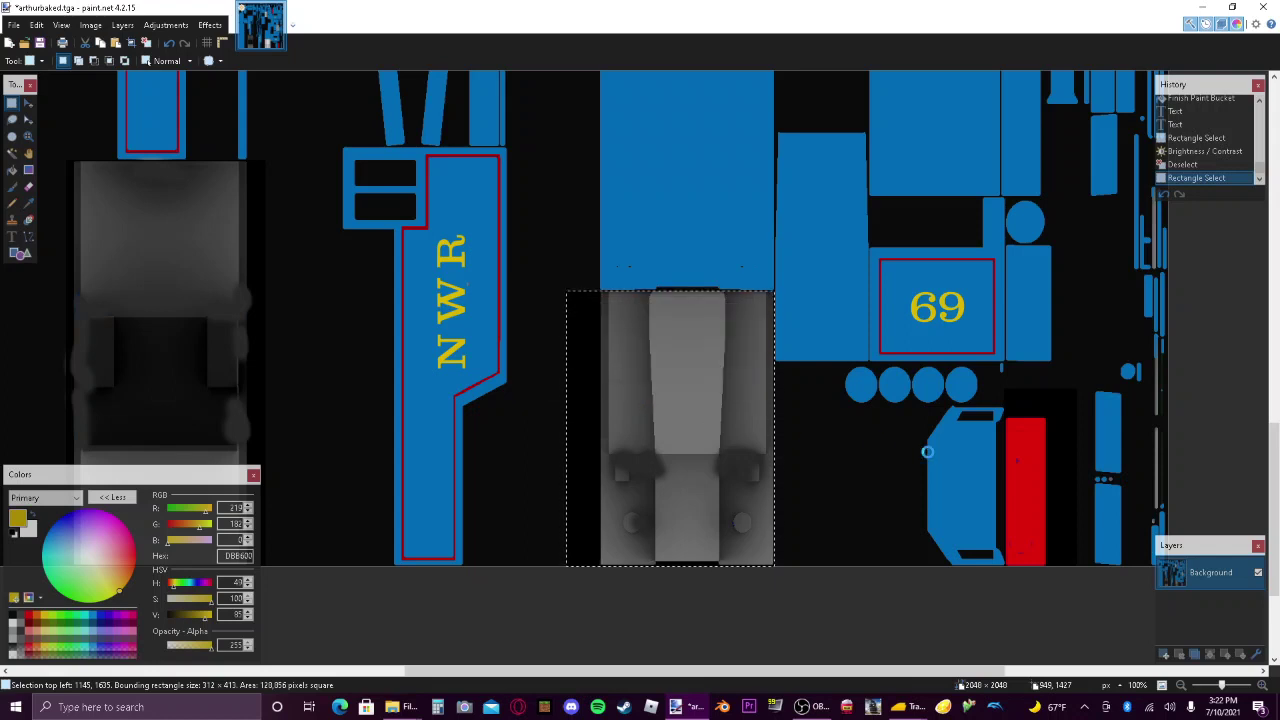
Darken the wider grey strip below the two-window blue panel with the same Brightness / Contrast settings.
left_click_drag(652, 668, 963, 670)
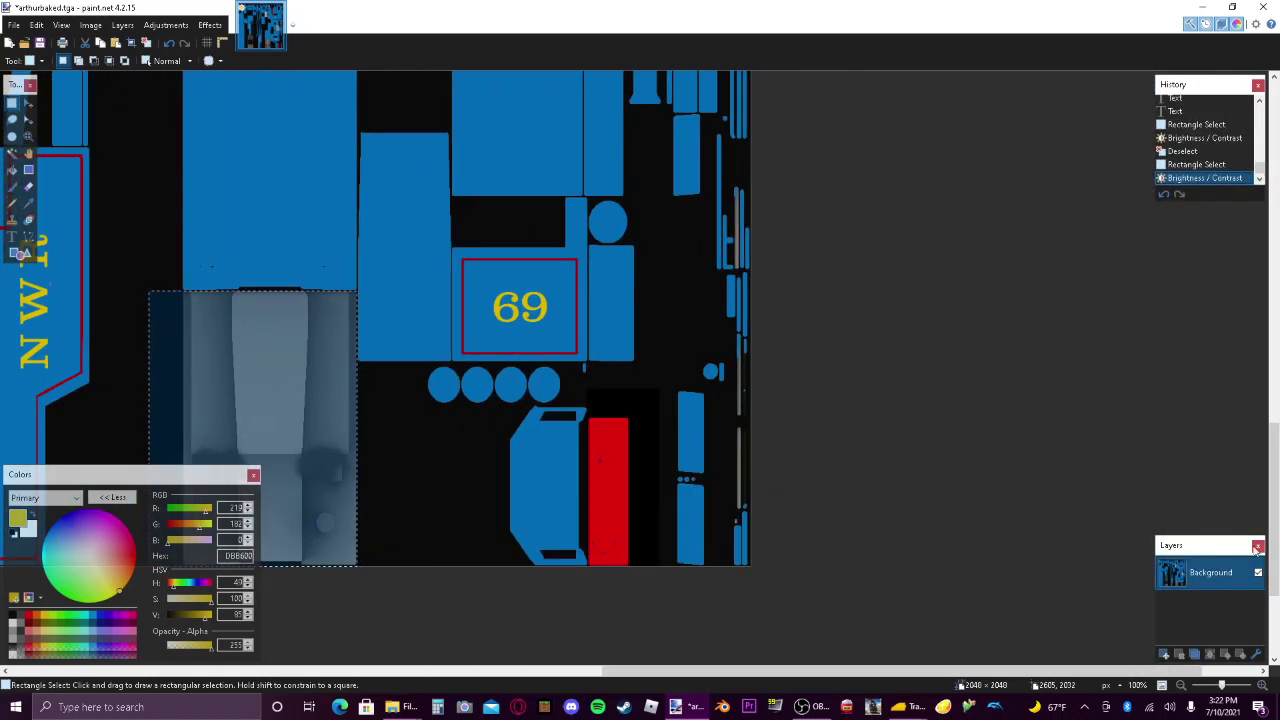
scroll(1097, 376, "up", 5)
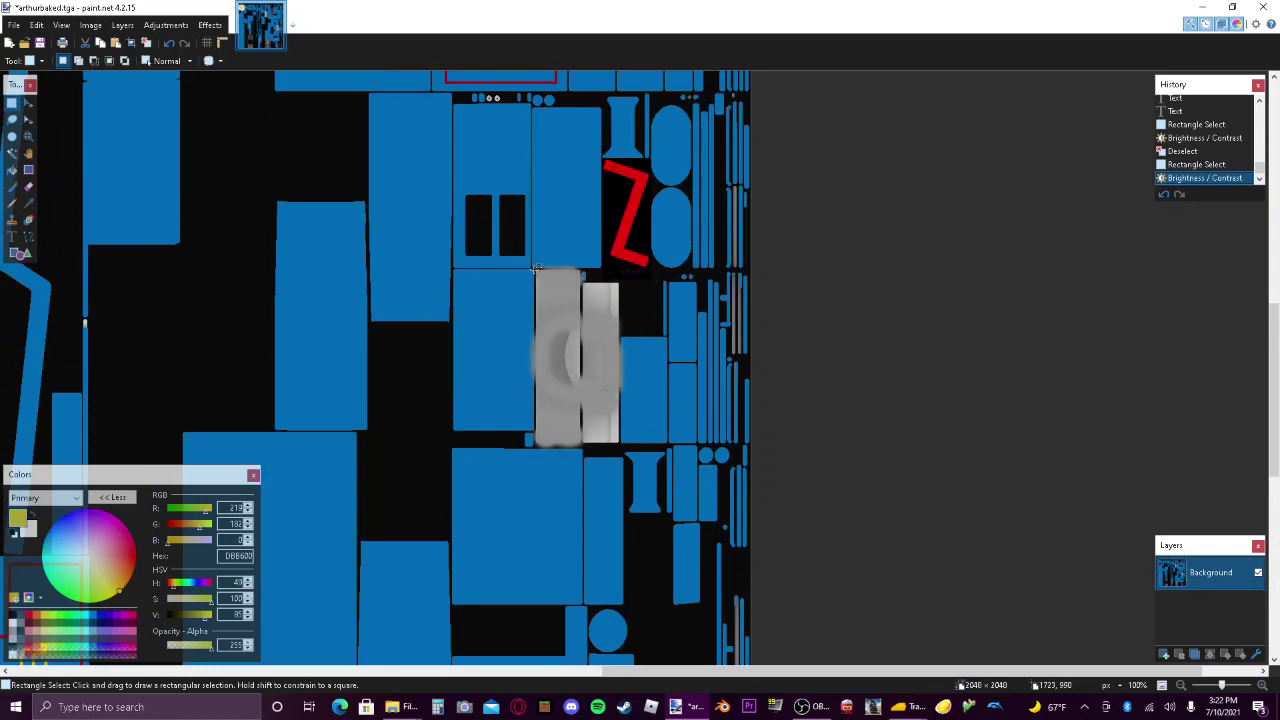
left_click_drag(536, 268, 582, 448)
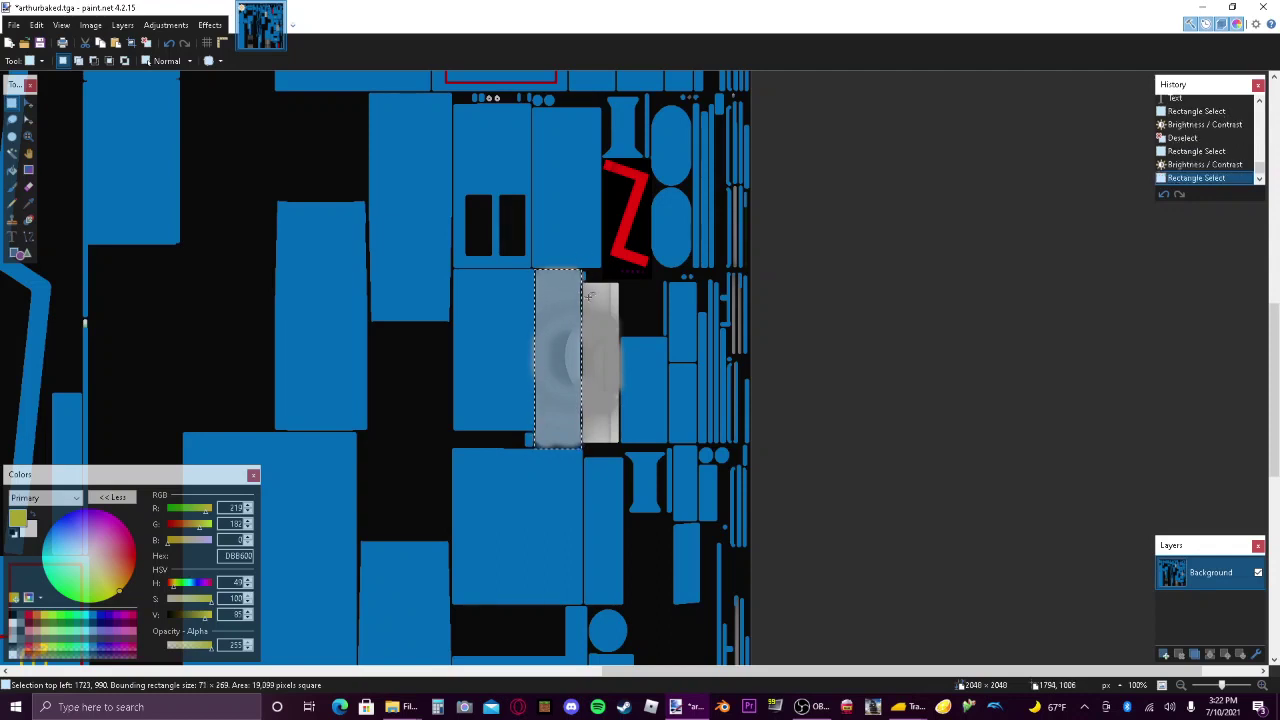
left_click(165, 24)
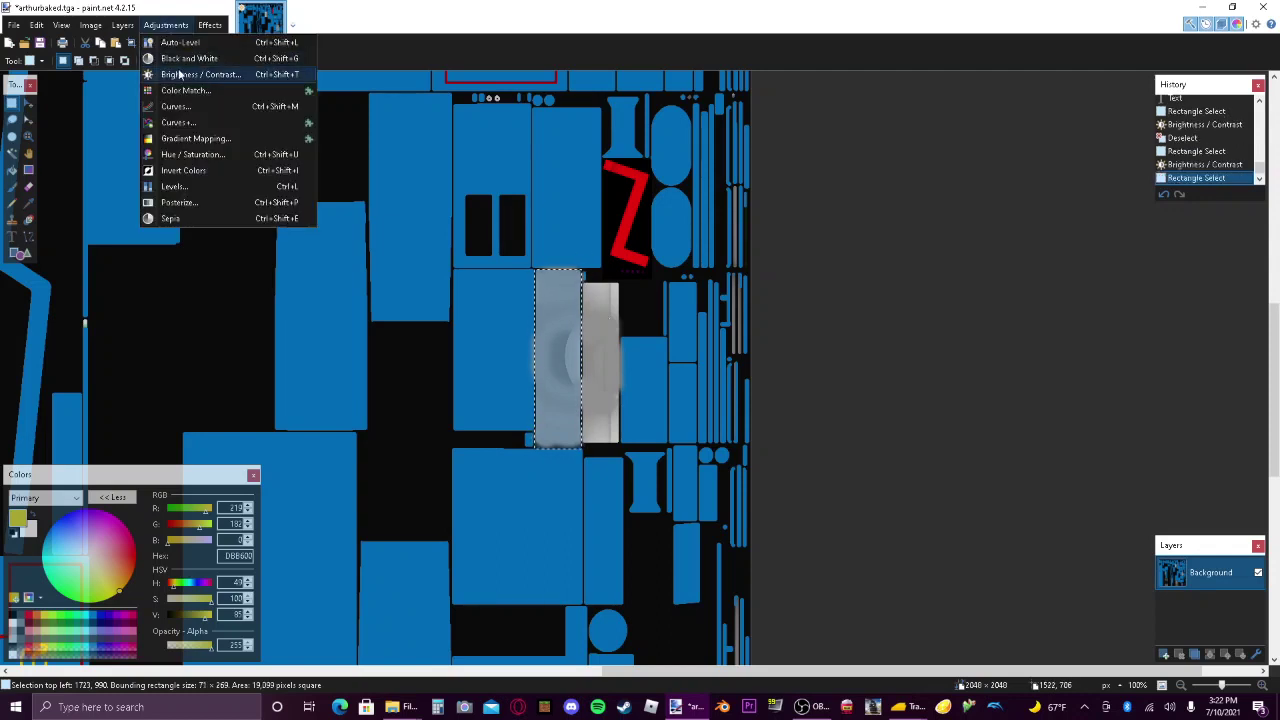
left_click(519, 371)
left_click(655, 386)
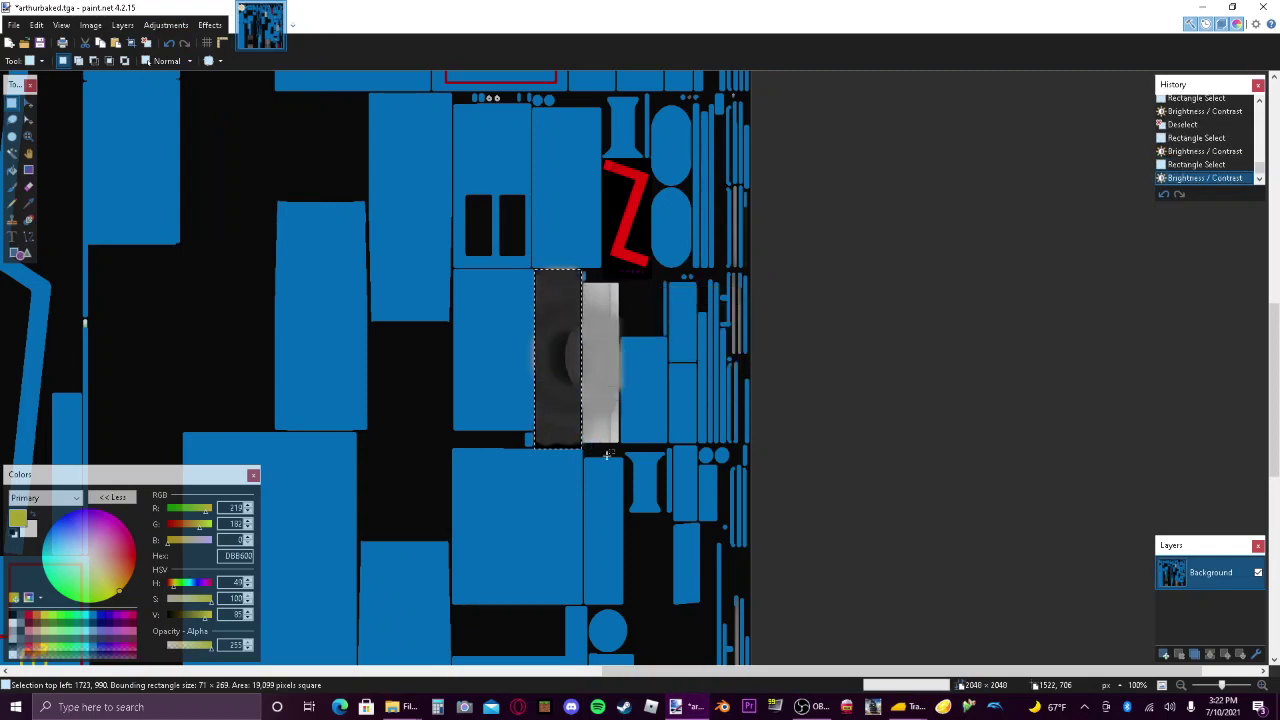
Darken the narrower light grey strip beside the darkened one using Brightness / Contrast with brightness -100 and contrast -6.
left_click(617, 446)
left_click_drag(620, 445, 579, 310)
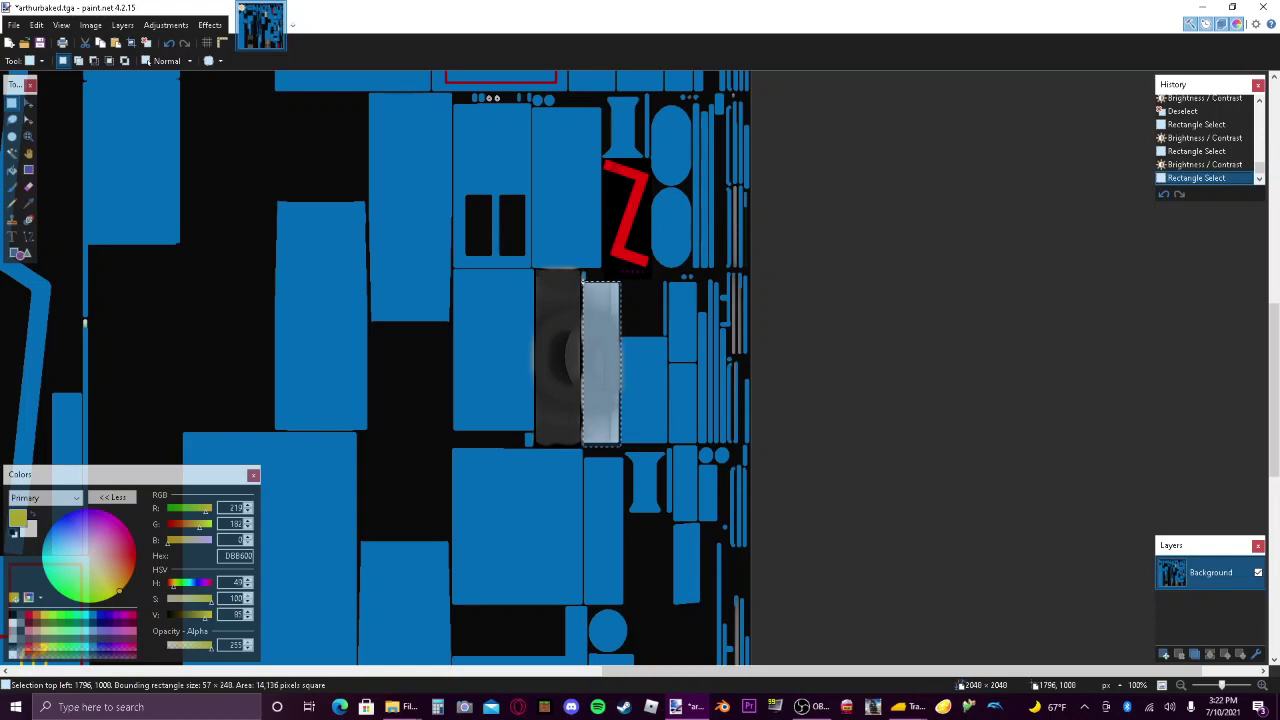
left_click_drag(581, 277, 581, 277)
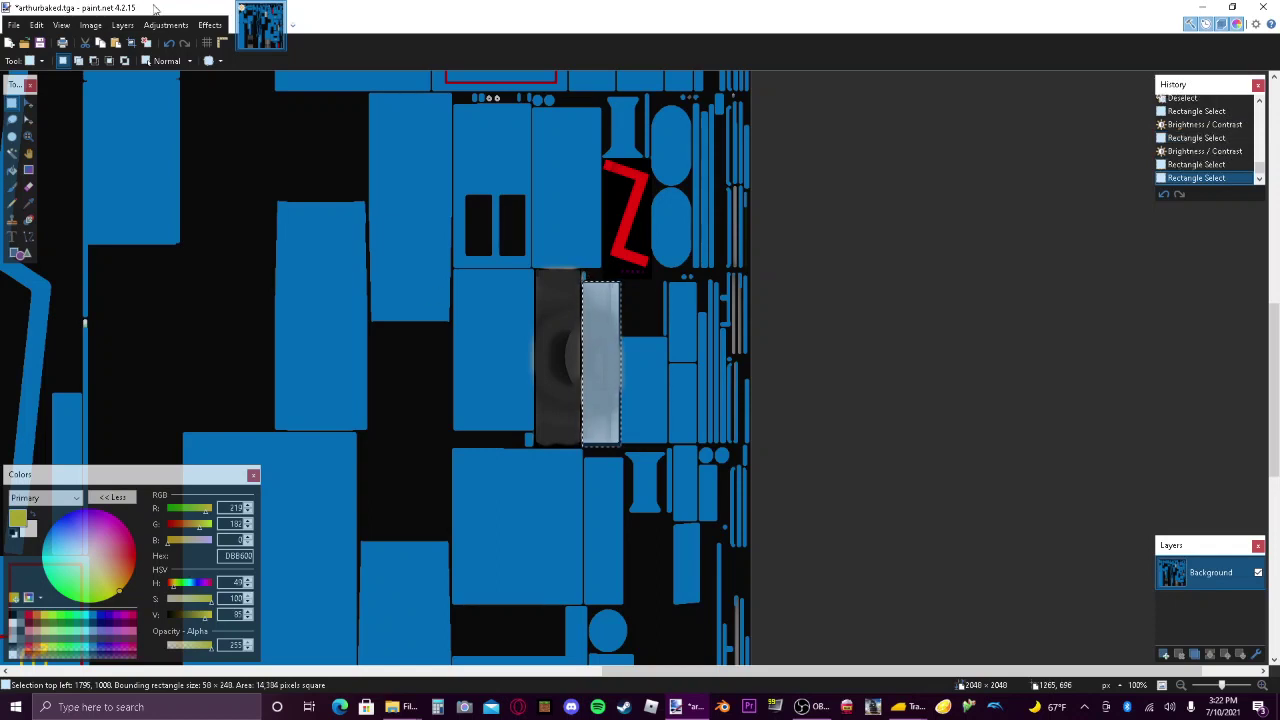
left_click(166, 25)
left_click(185, 70)
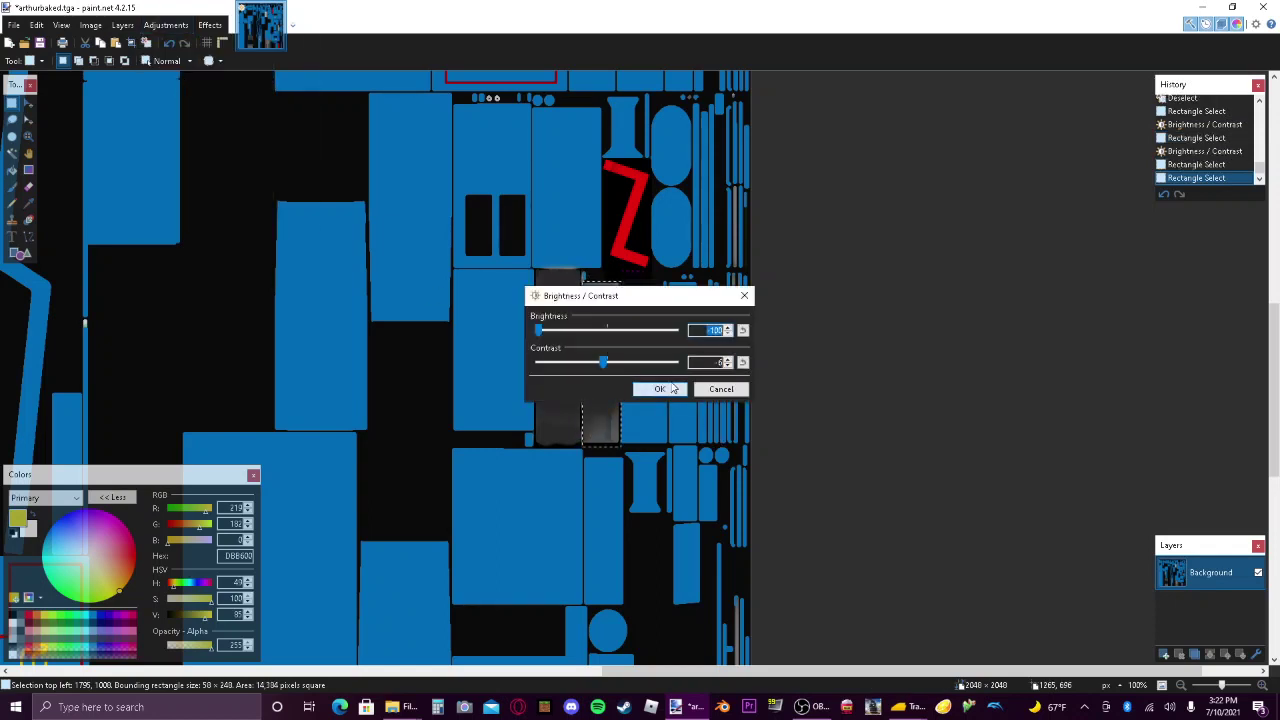
left_click(660, 389)
Darken the light grey panel above the vertical red strip's lower end with Brightness / Contrast at -100 and -6, and clear the selection.
left_click_drag(1259, 389, 1260, 270)
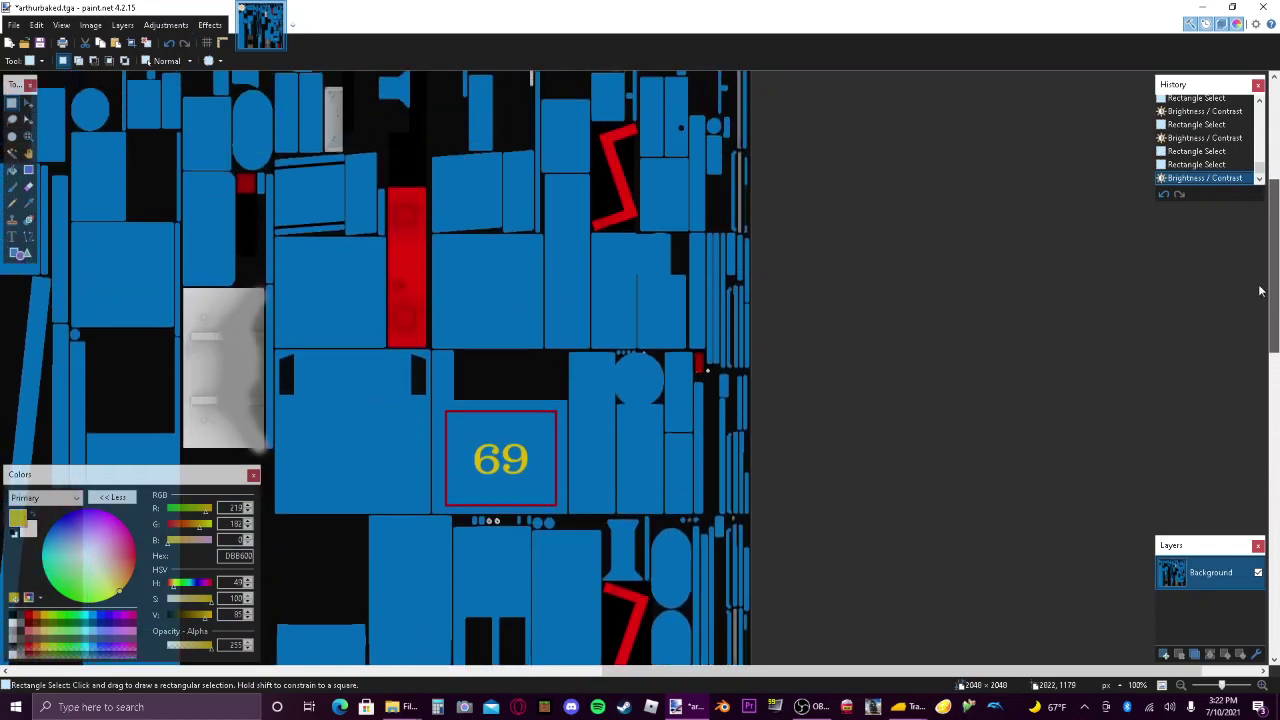
left_click_drag(697, 672, 537, 652)
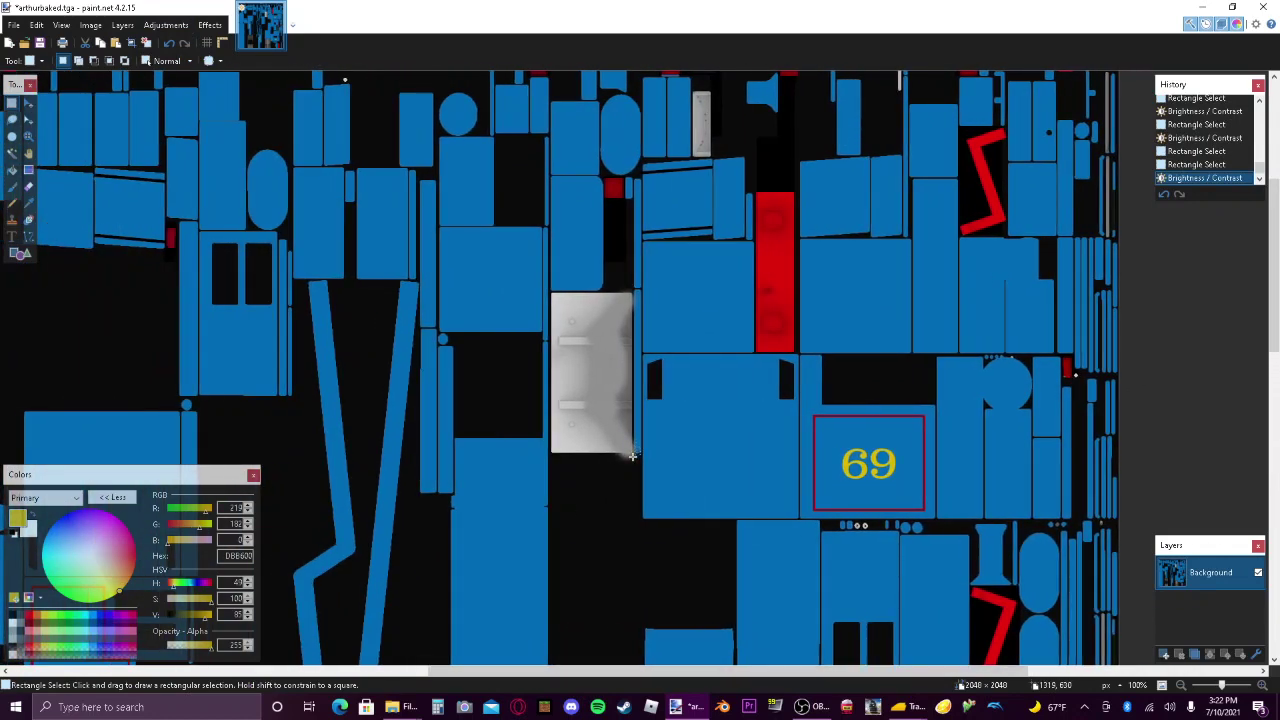
left_click_drag(632, 457, 551, 294)
left_click(166, 25)
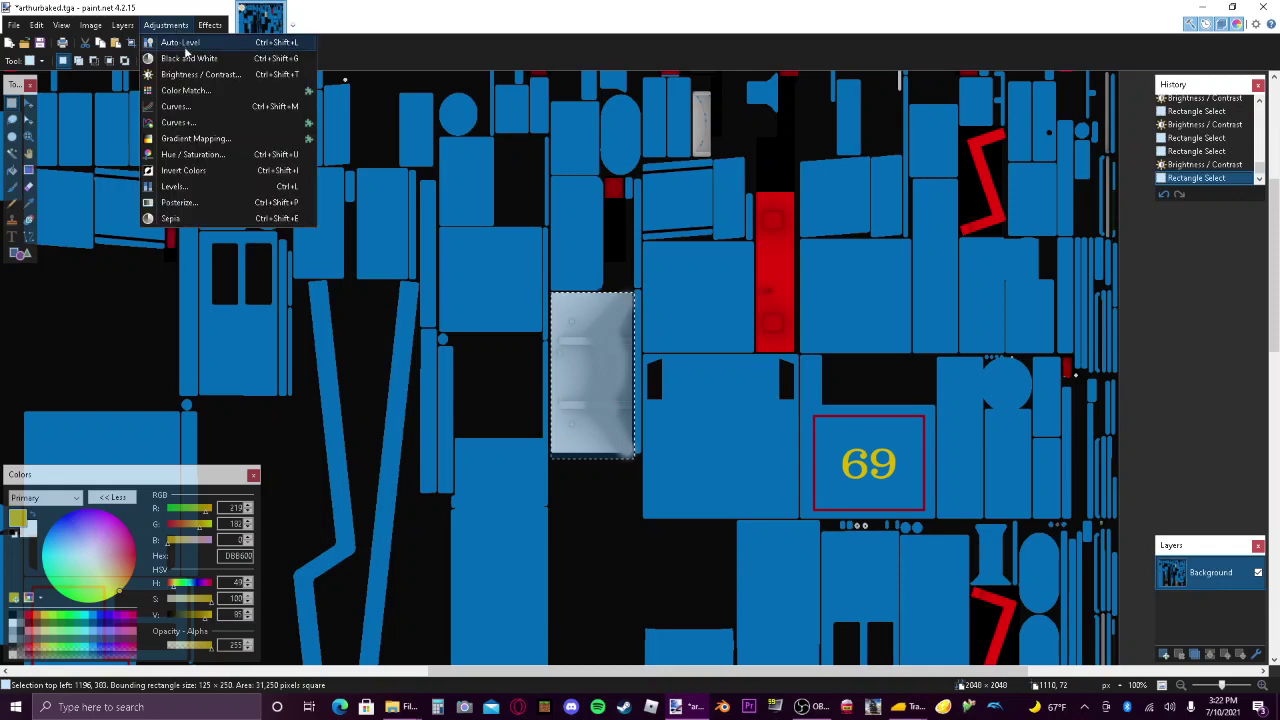
left_click(198, 74)
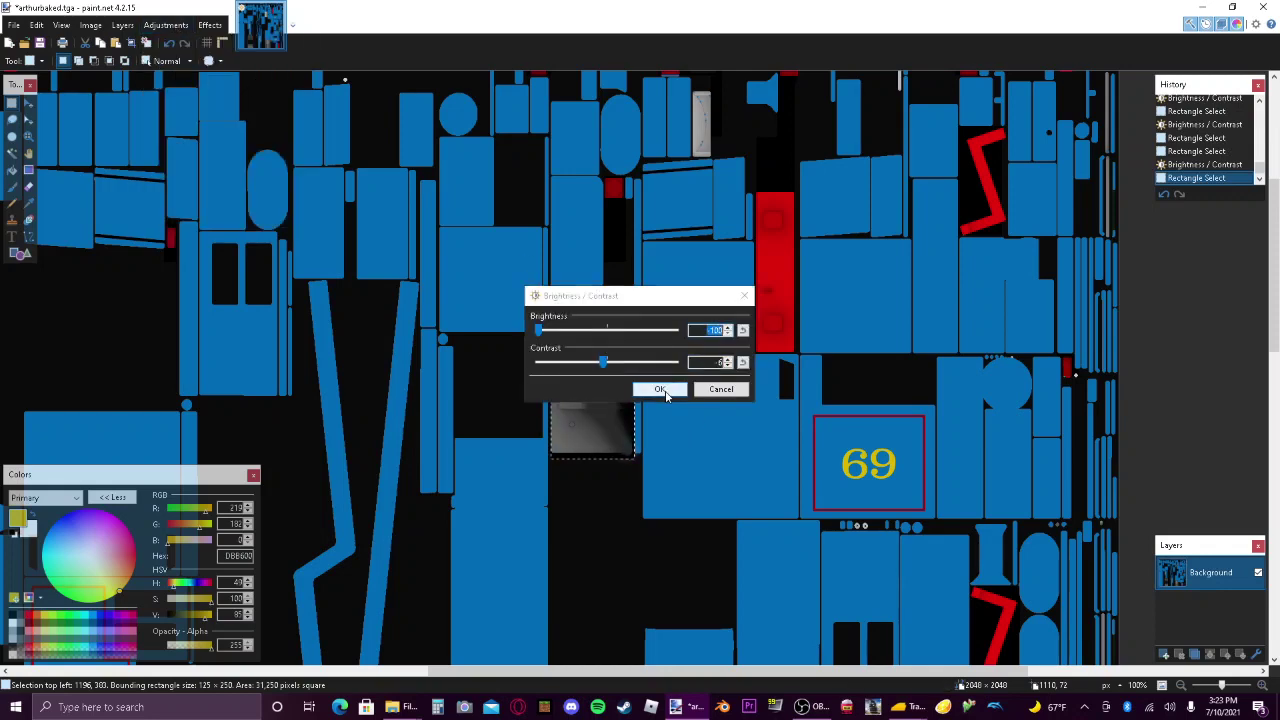
left_click(662, 391)
left_click(1181, 685)
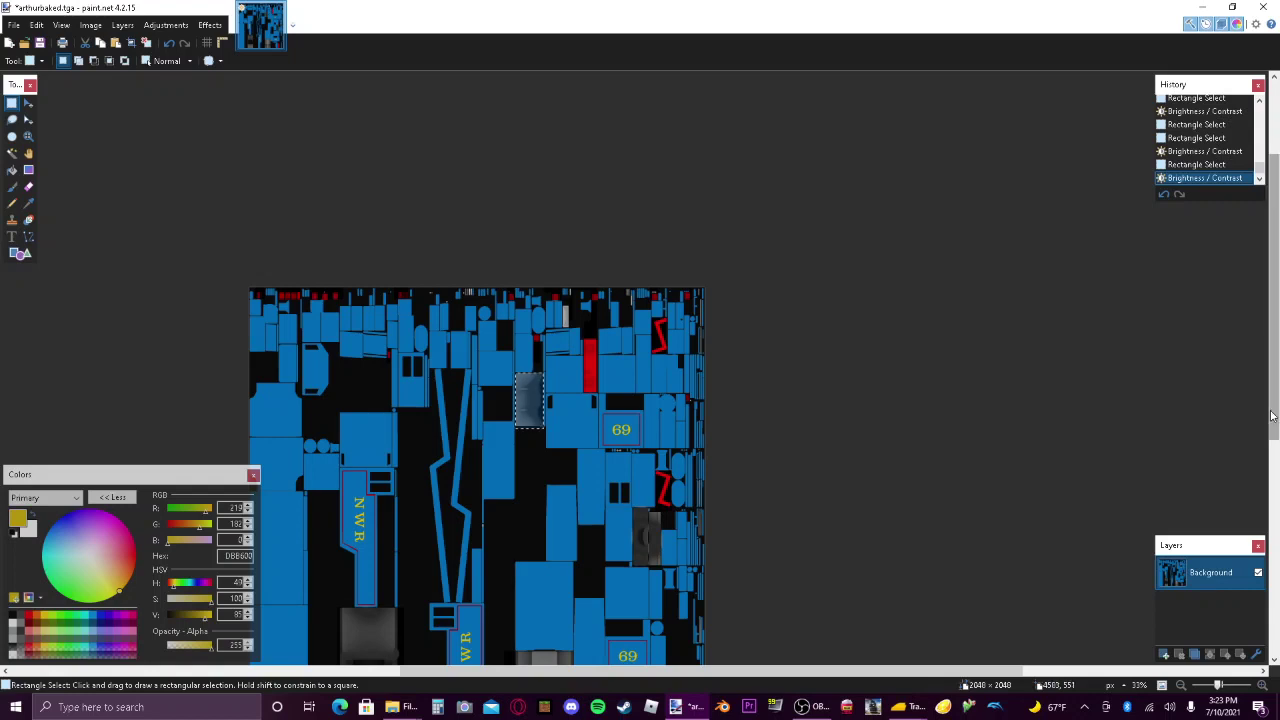
left_click_drag(1270, 412, 1274, 504)
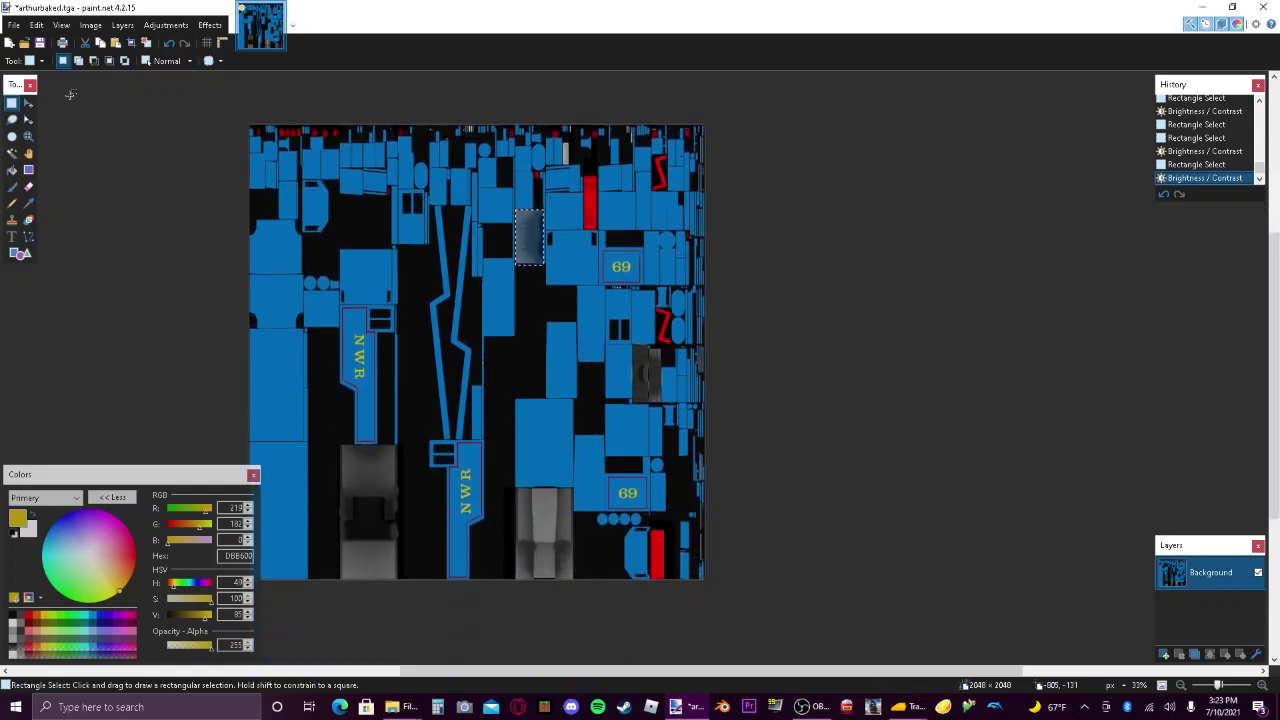
left_click(146, 43)
left_click(278, 9)
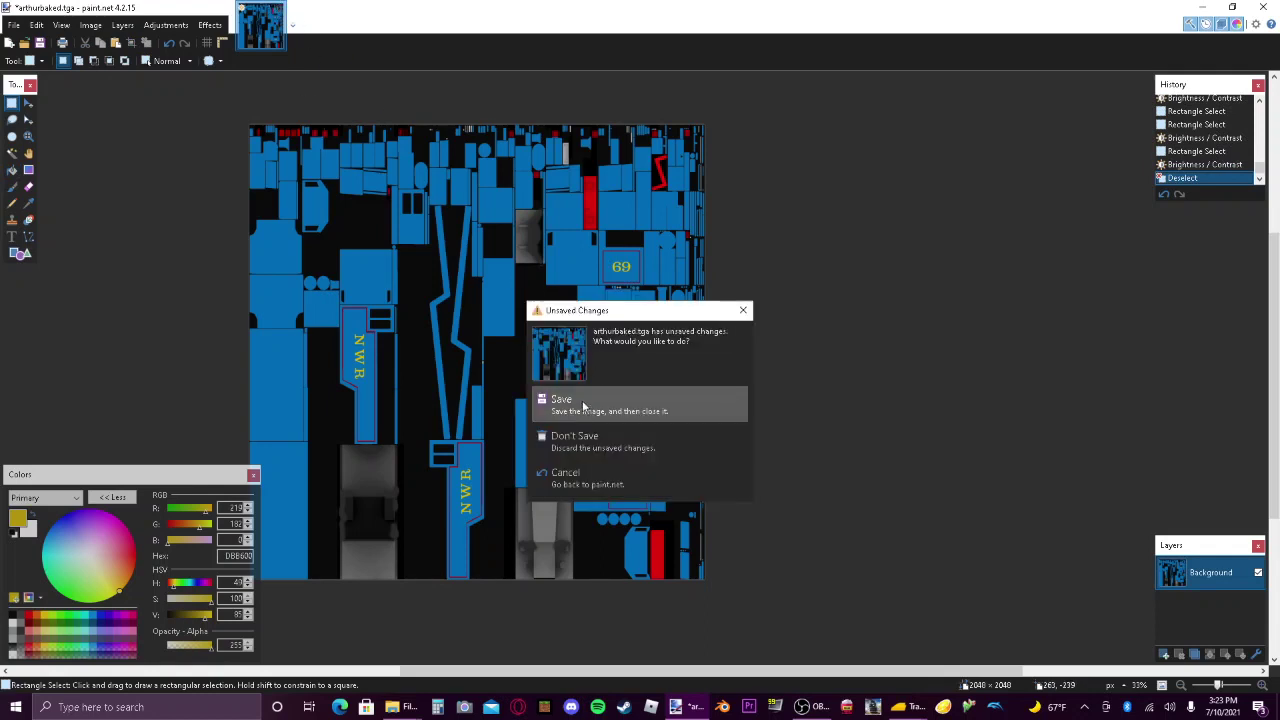
left_click(700, 408)
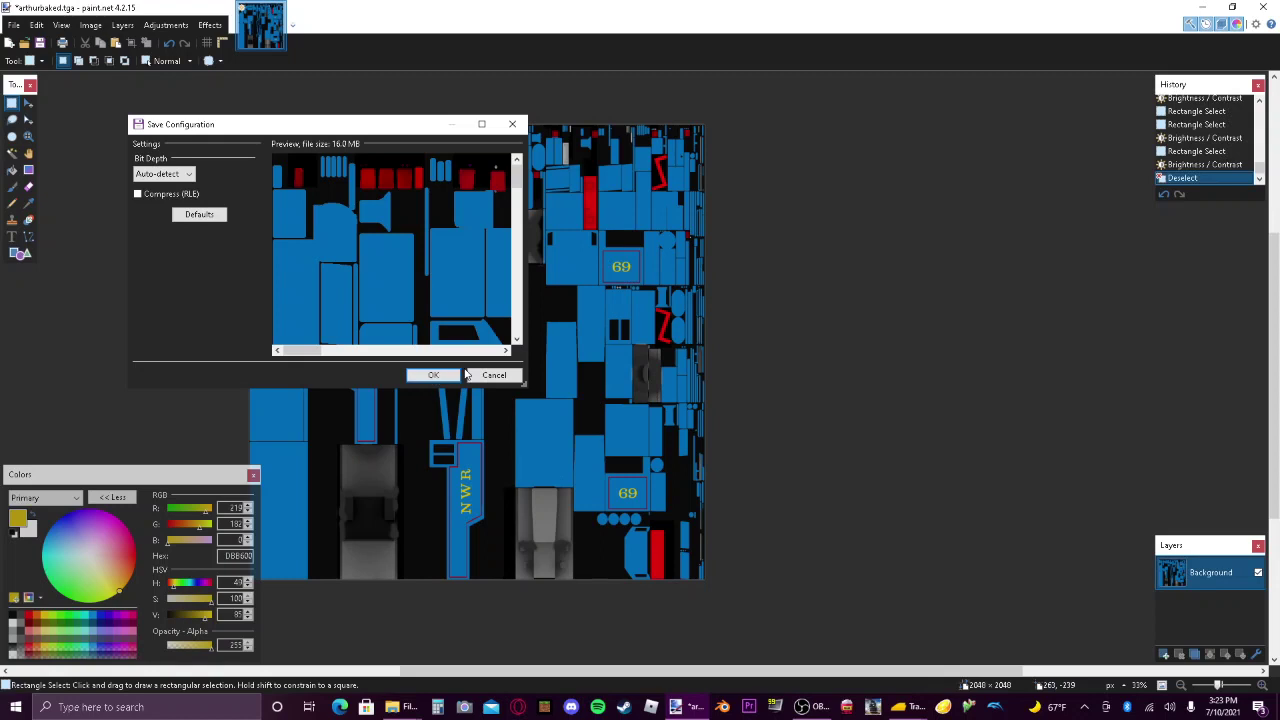
left_click(470, 375)
Sample the dark red B50000 as the primary colour from the lining around the lower NWR panel.
left_click(29, 204)
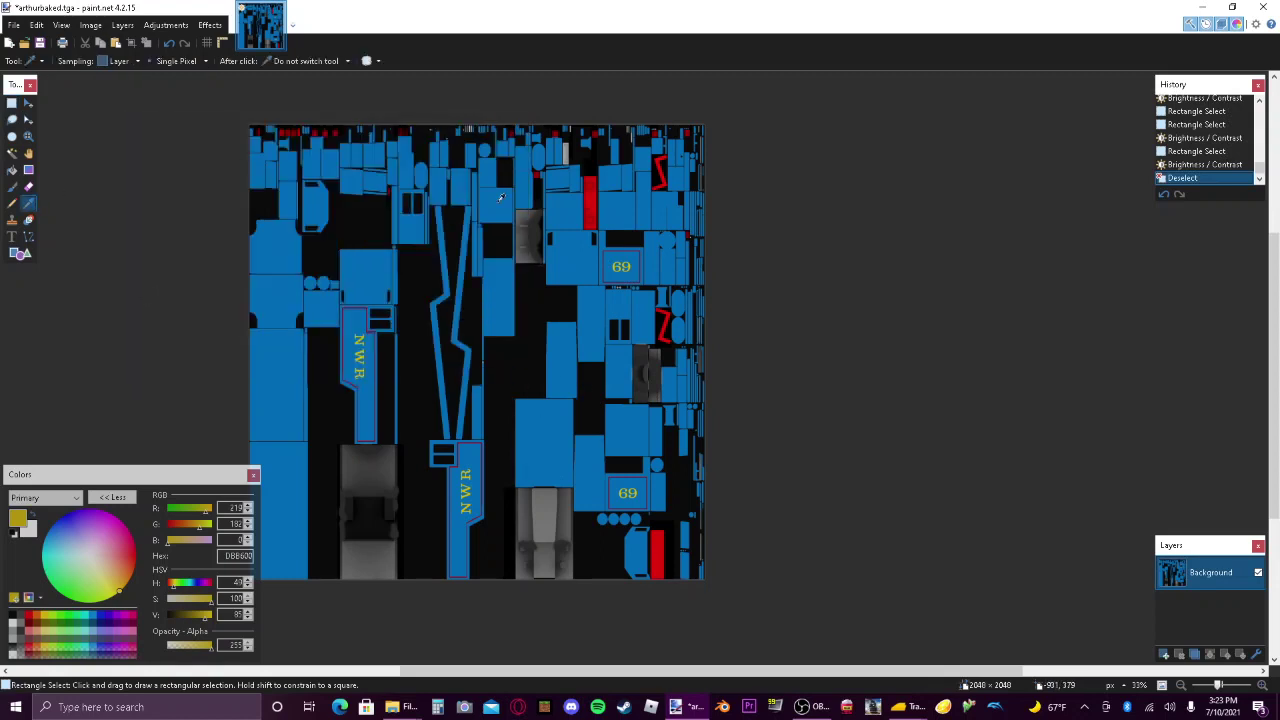
left_click(607, 250)
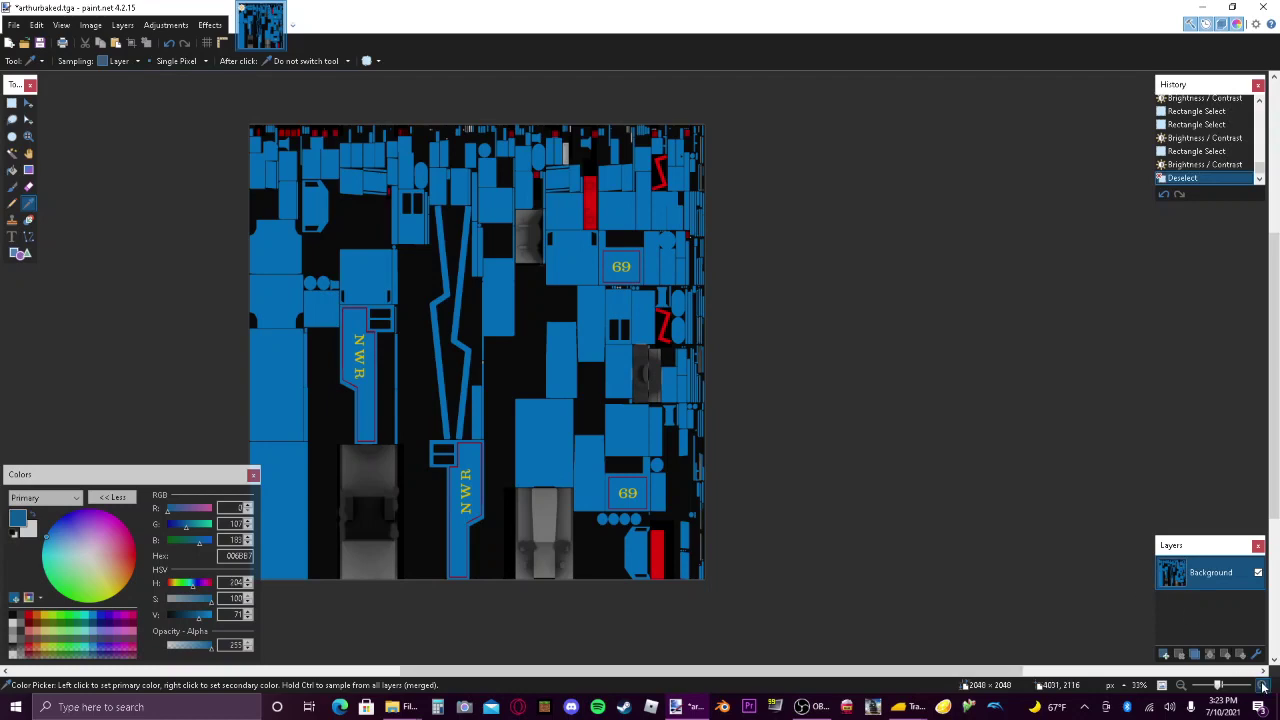
scroll(1224, 527, "up", 4)
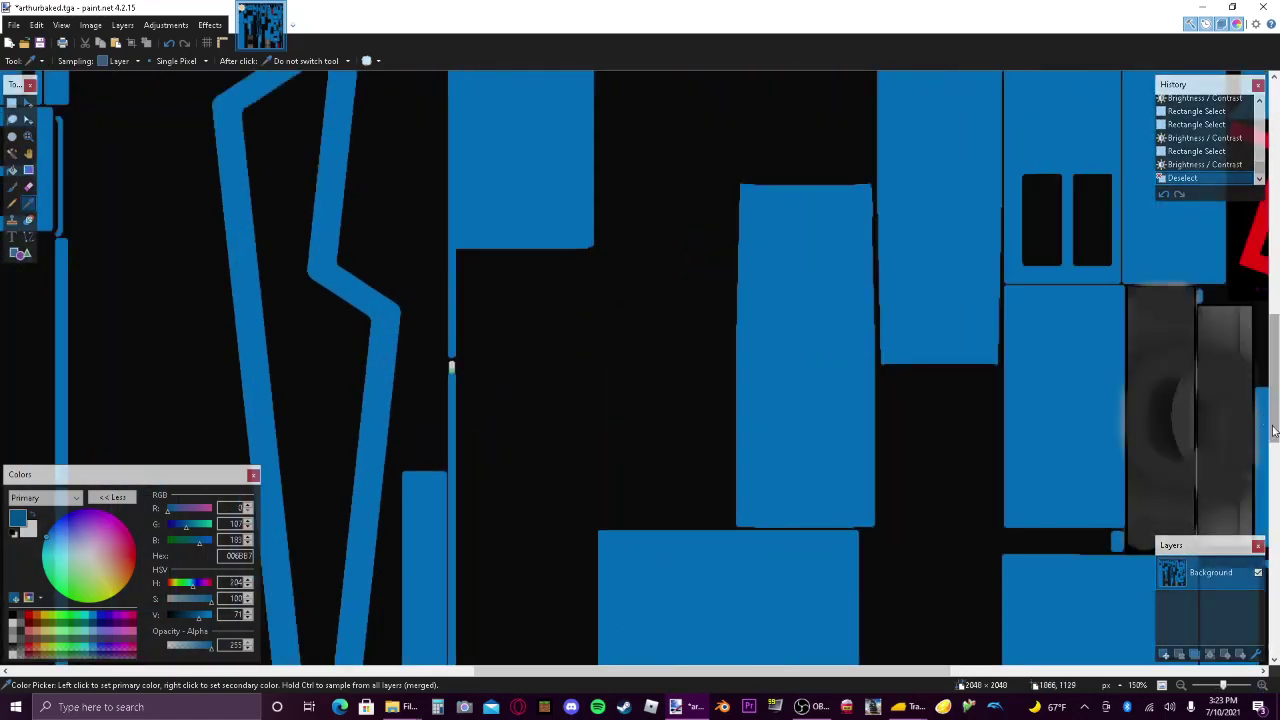
left_click_drag(1274, 421, 1274, 553)
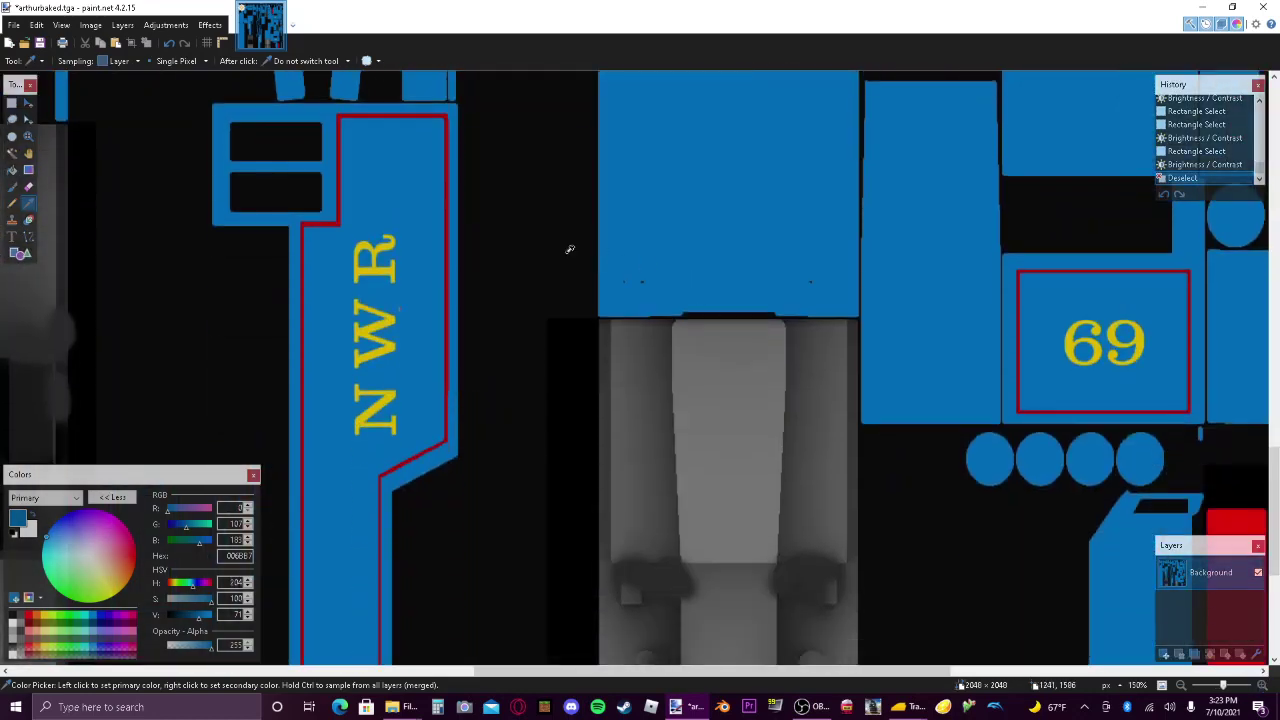
left_click(447, 234)
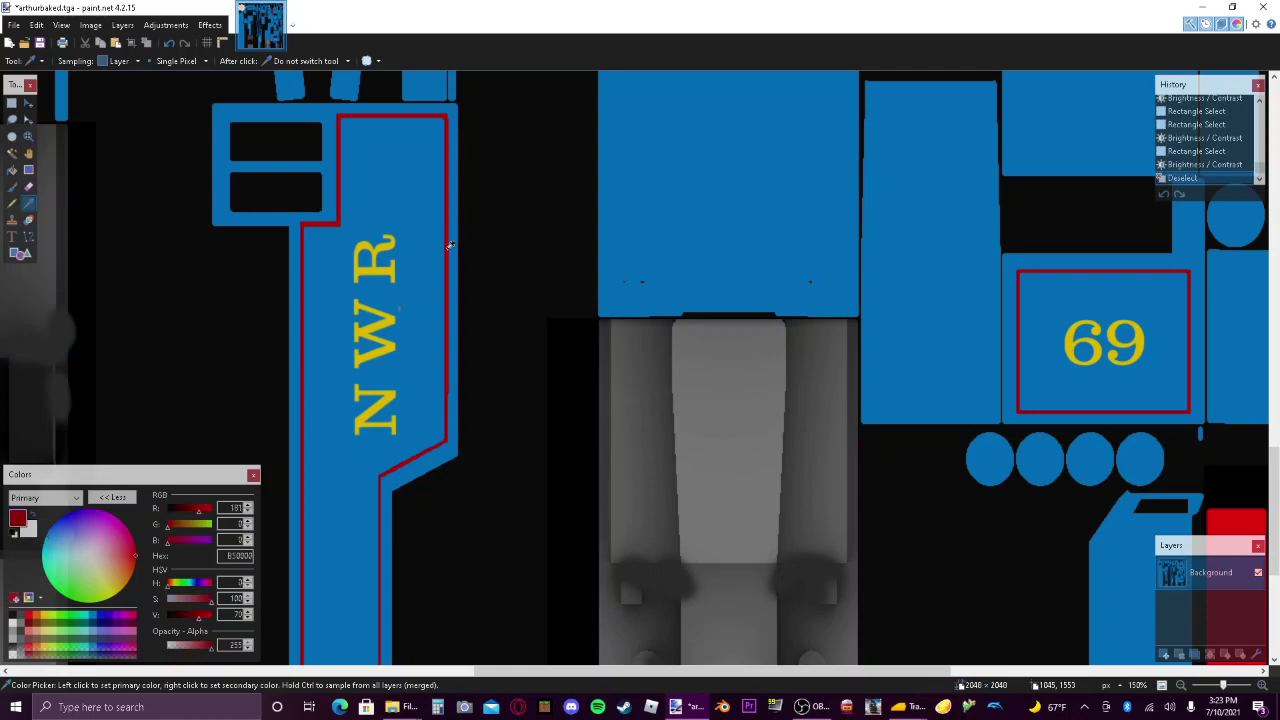
left_click(1182, 686)
left_click(1182, 686)
left_click(1182, 686)
Close arthurbaked.tga and save its changes with auto-detected bit depth and no compression.
left_click(277, 8)
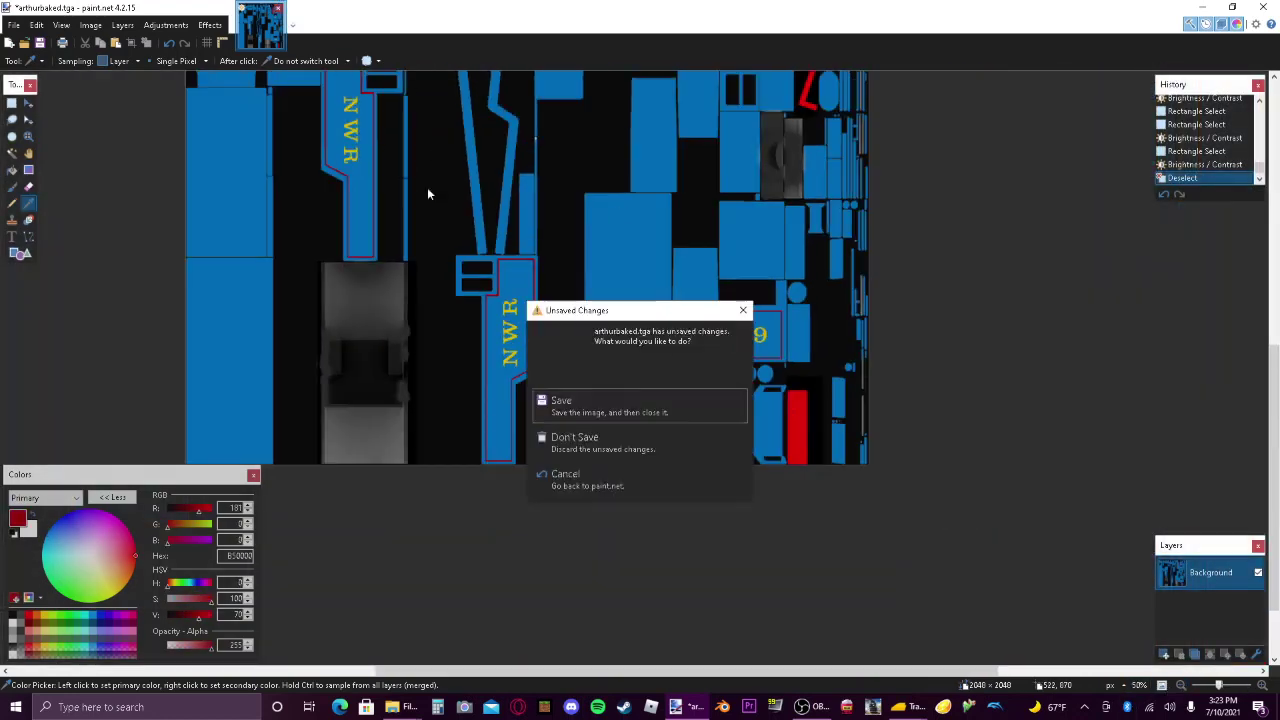
left_click(601, 397)
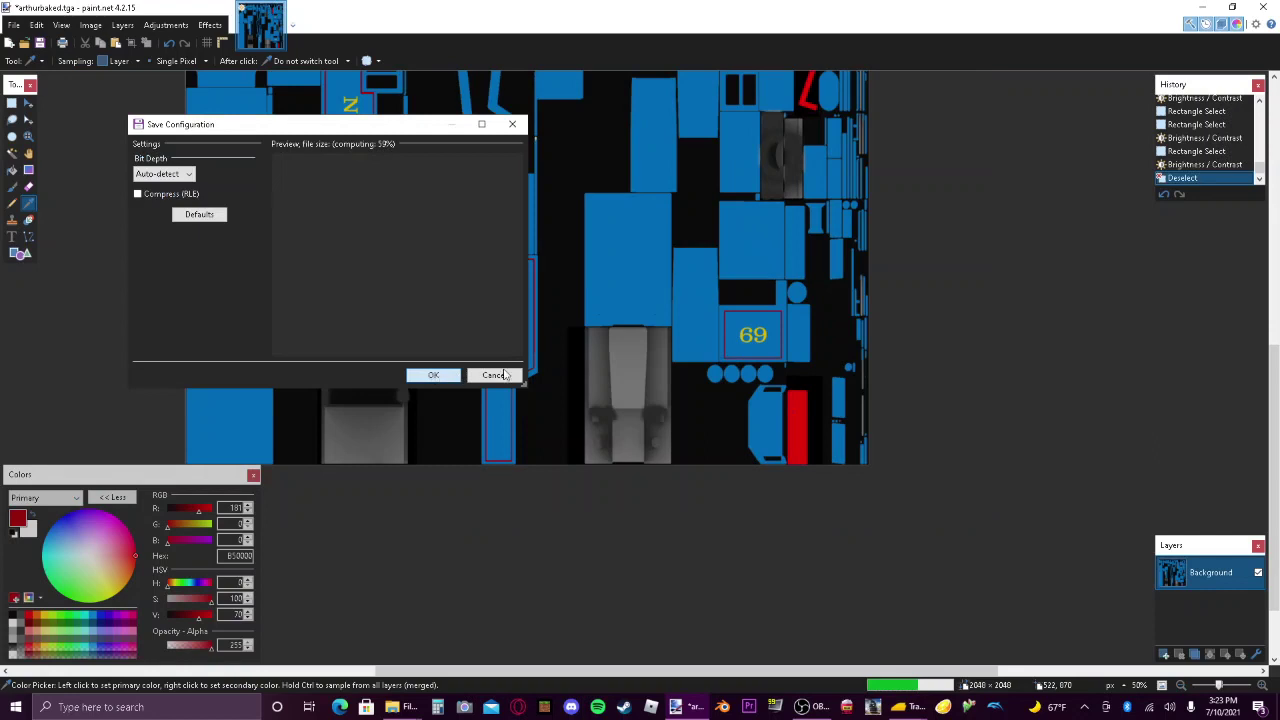
key("Return")
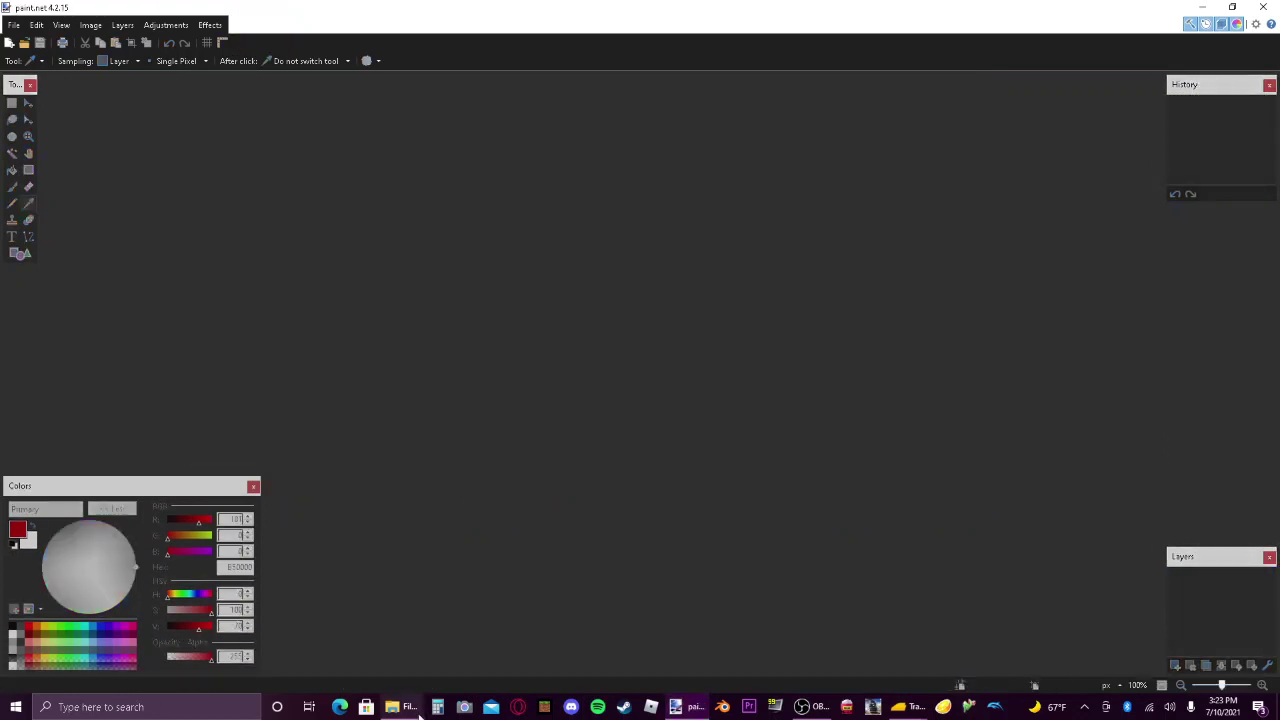
left_click(412, 708)
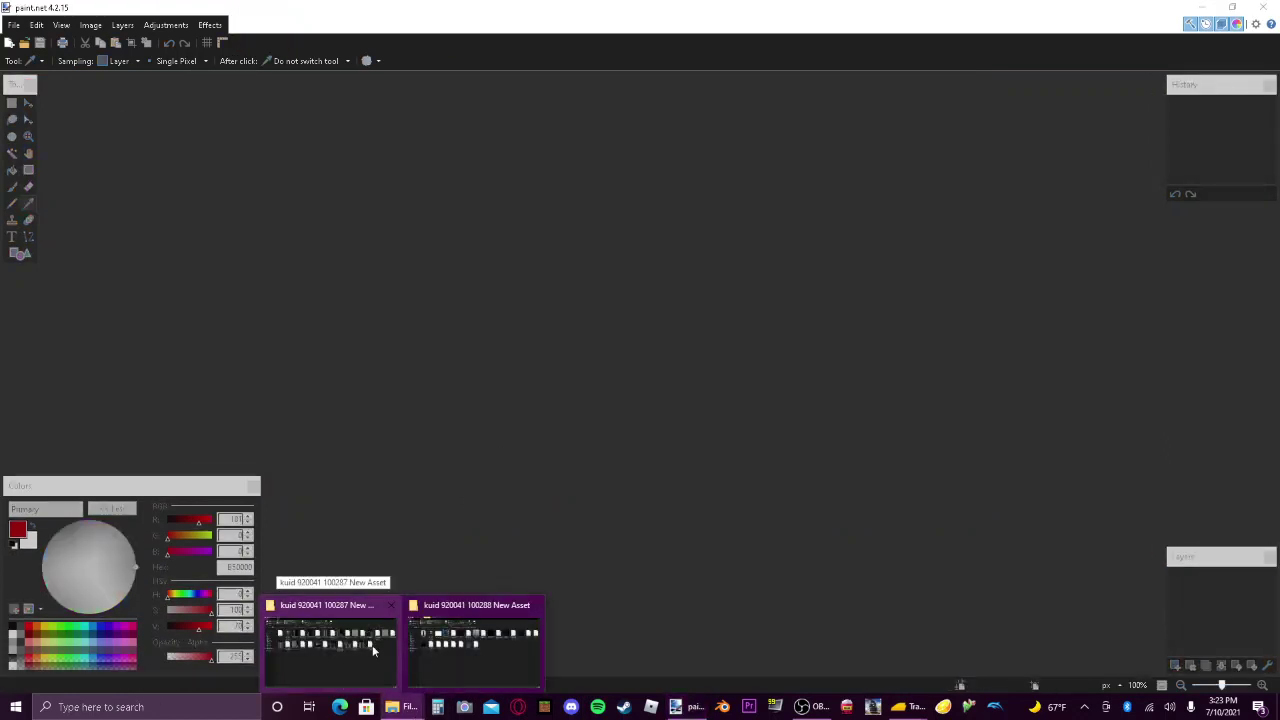
left_click(420, 648)
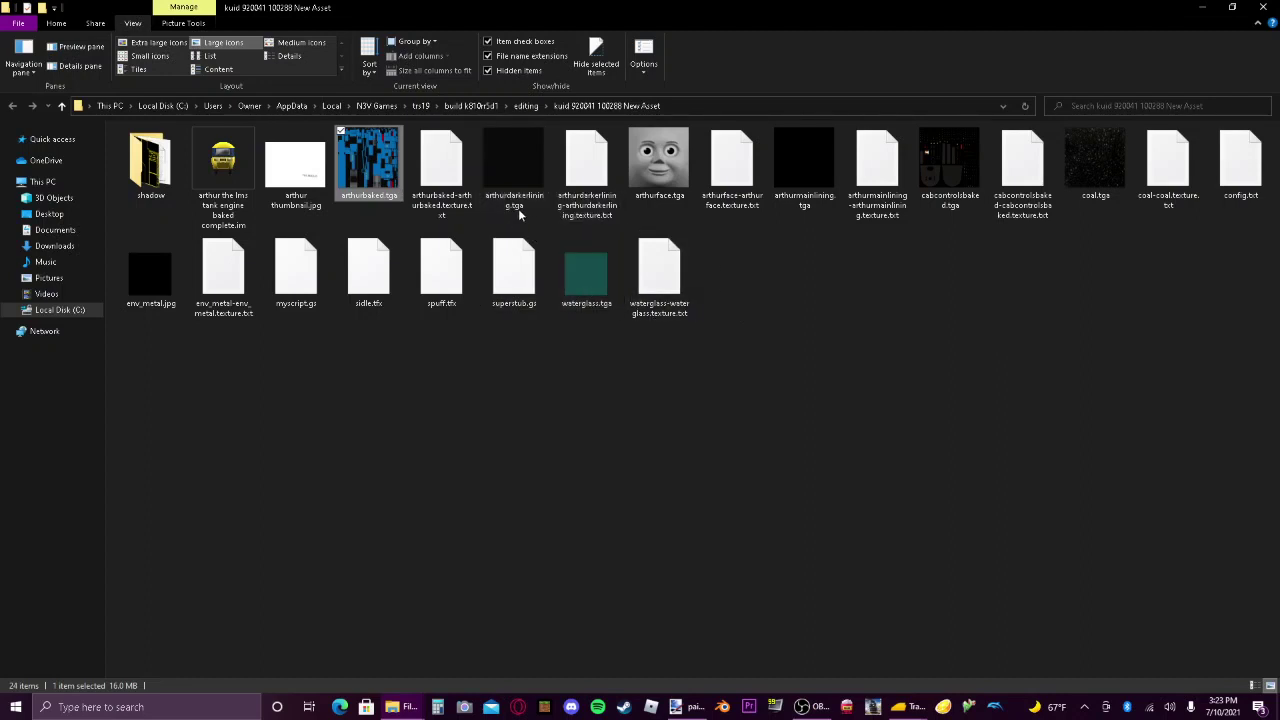
double_click(527, 160)
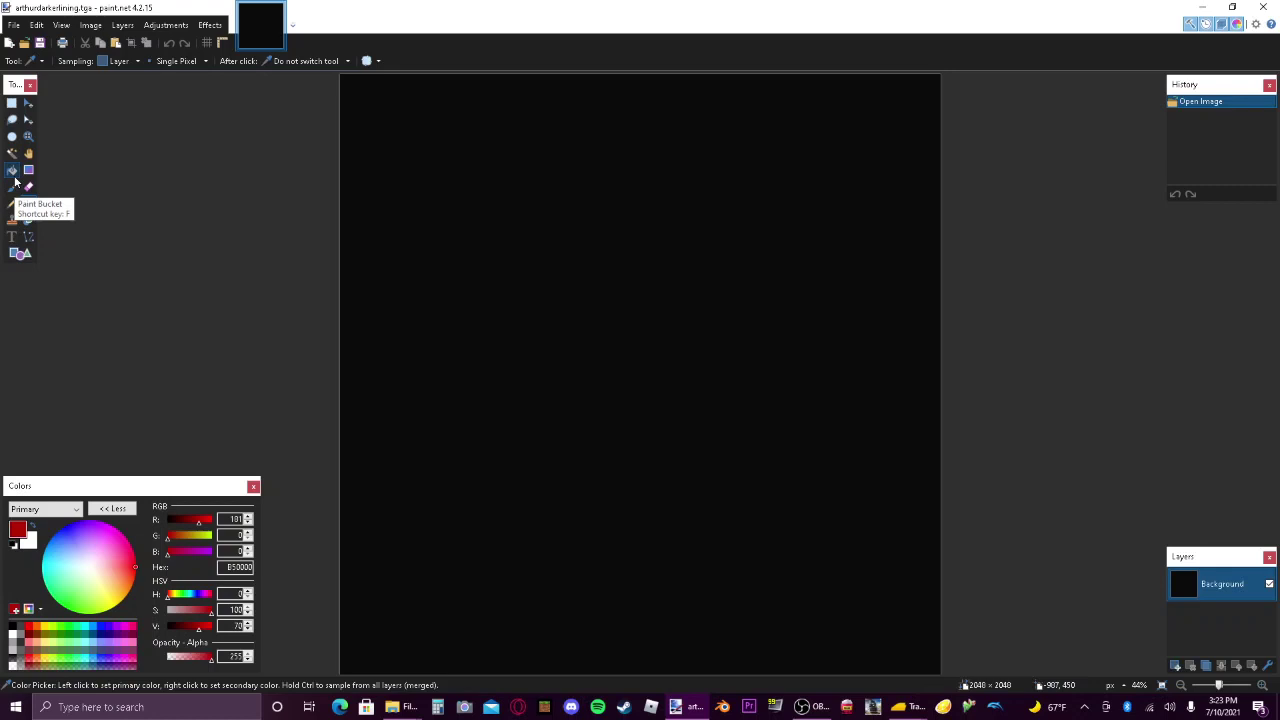
left_click(13, 173)
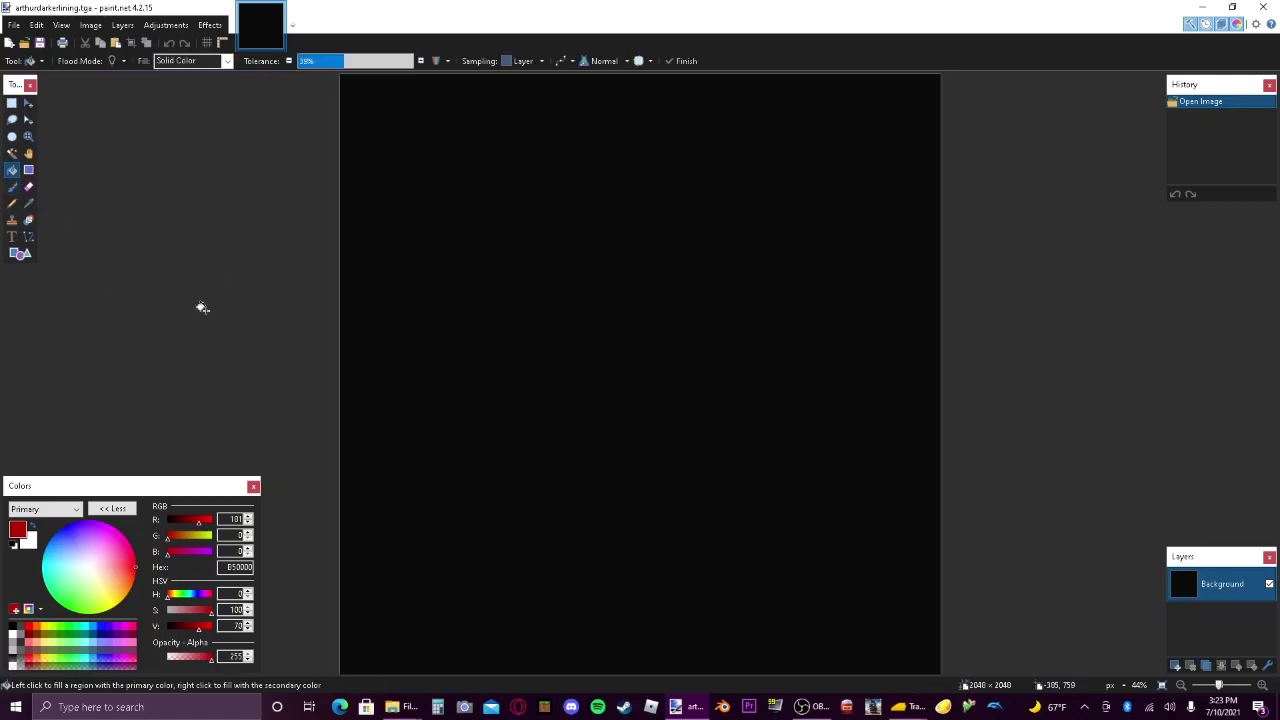
left_click(496, 218)
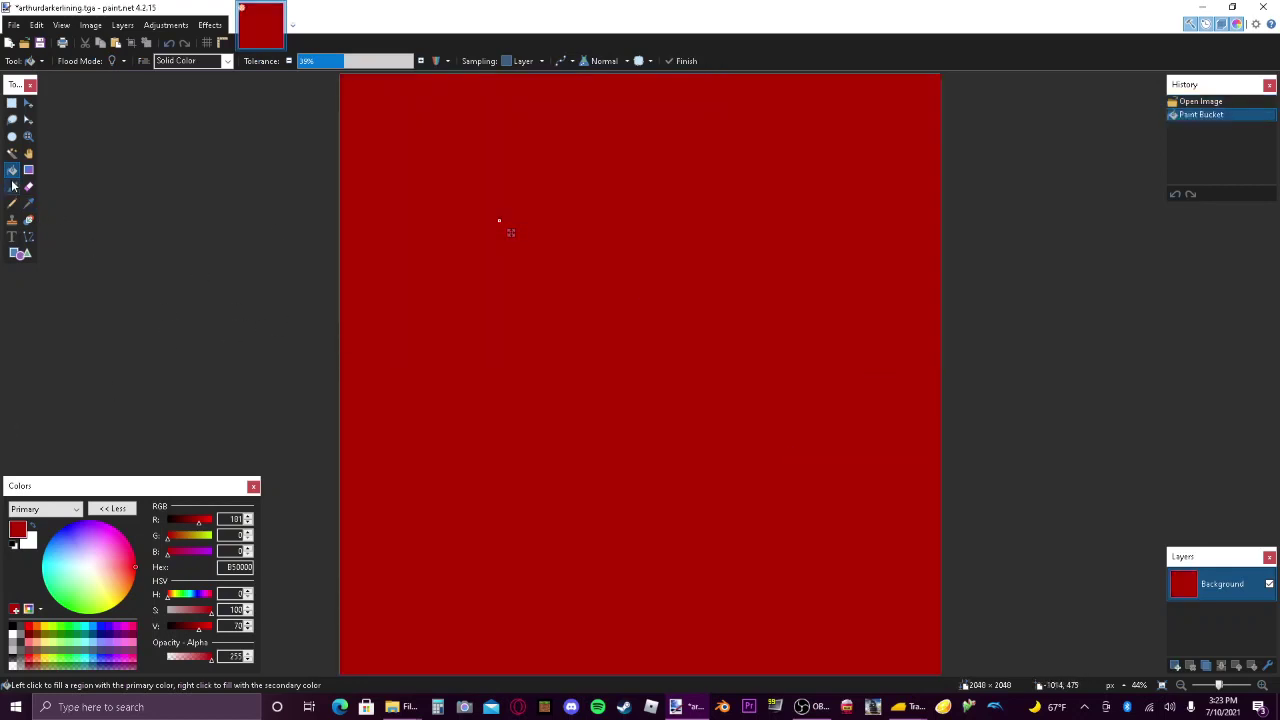
left_click(13, 187)
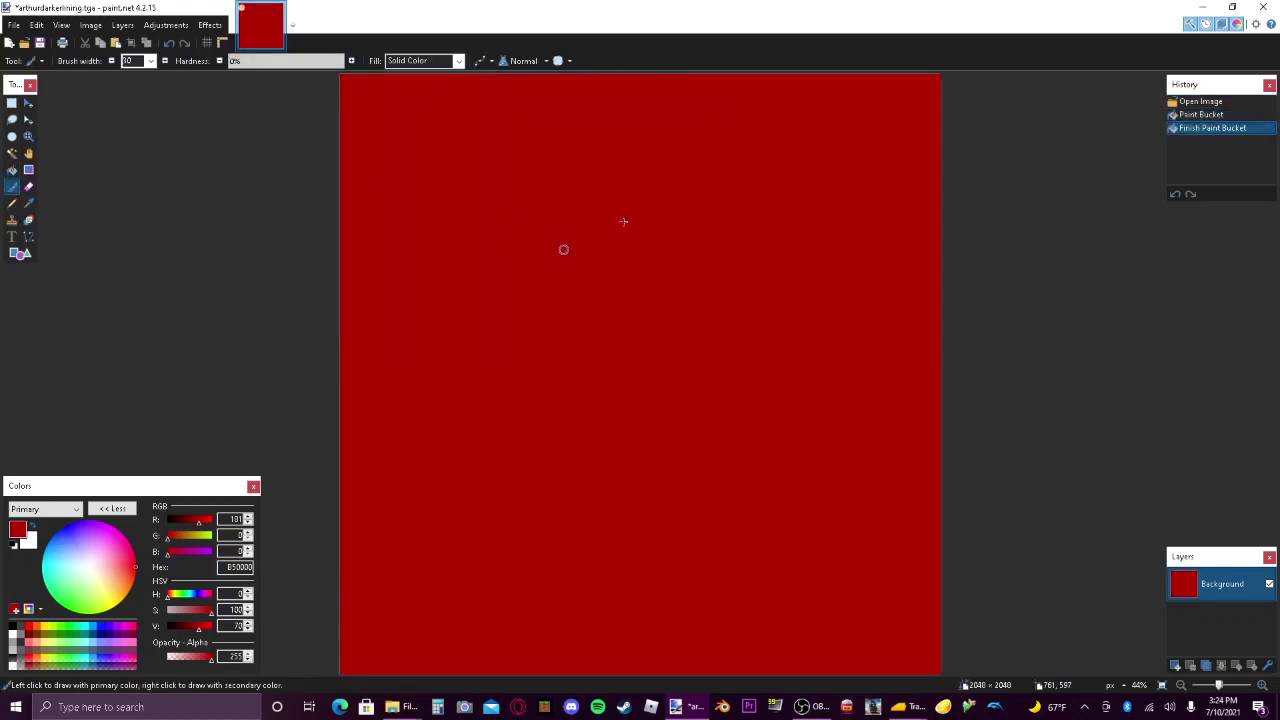
Save arthurdarkerlining.tga with auto-detected bit depth and close the image editor.
left_click(1263, 7)
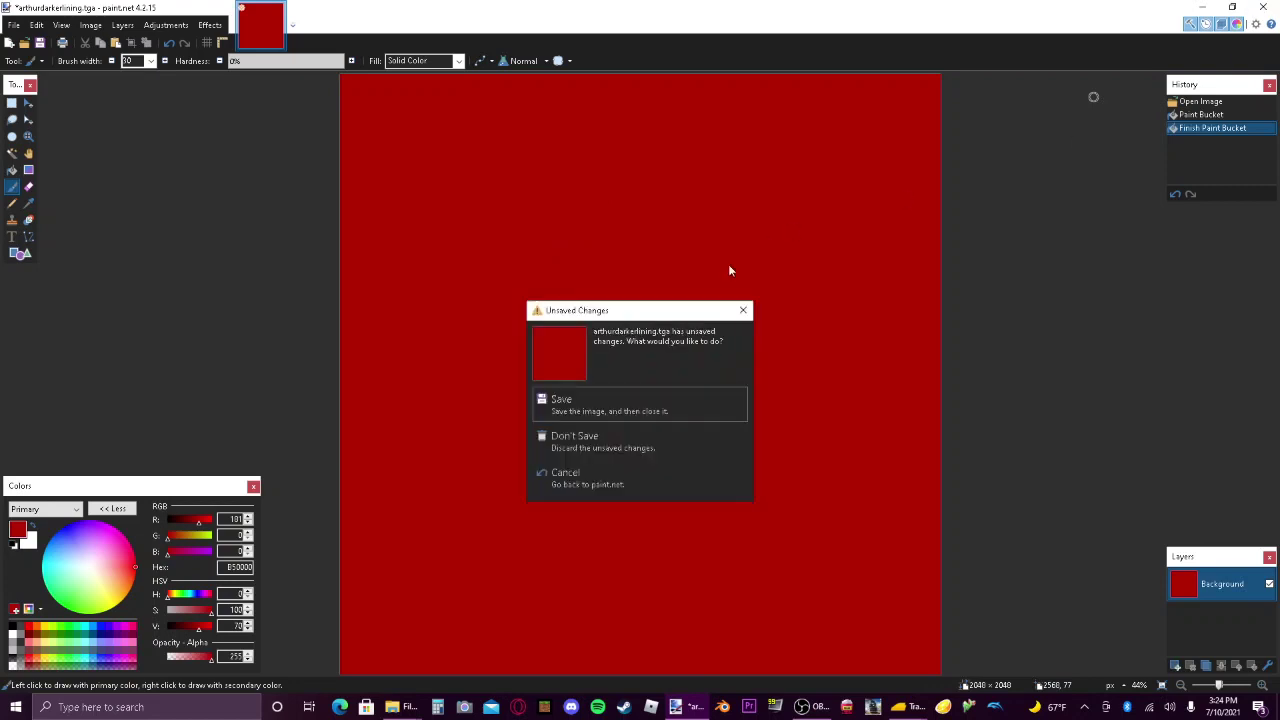
left_click(643, 390)
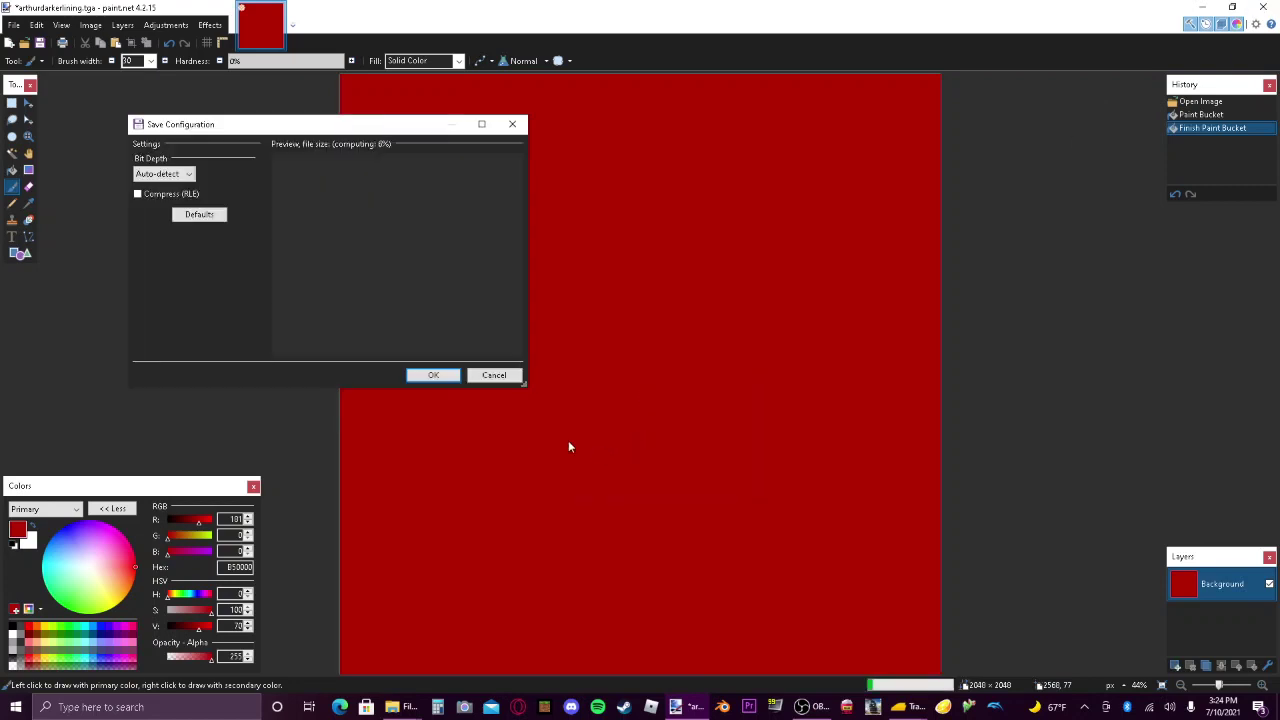
left_click(433, 375)
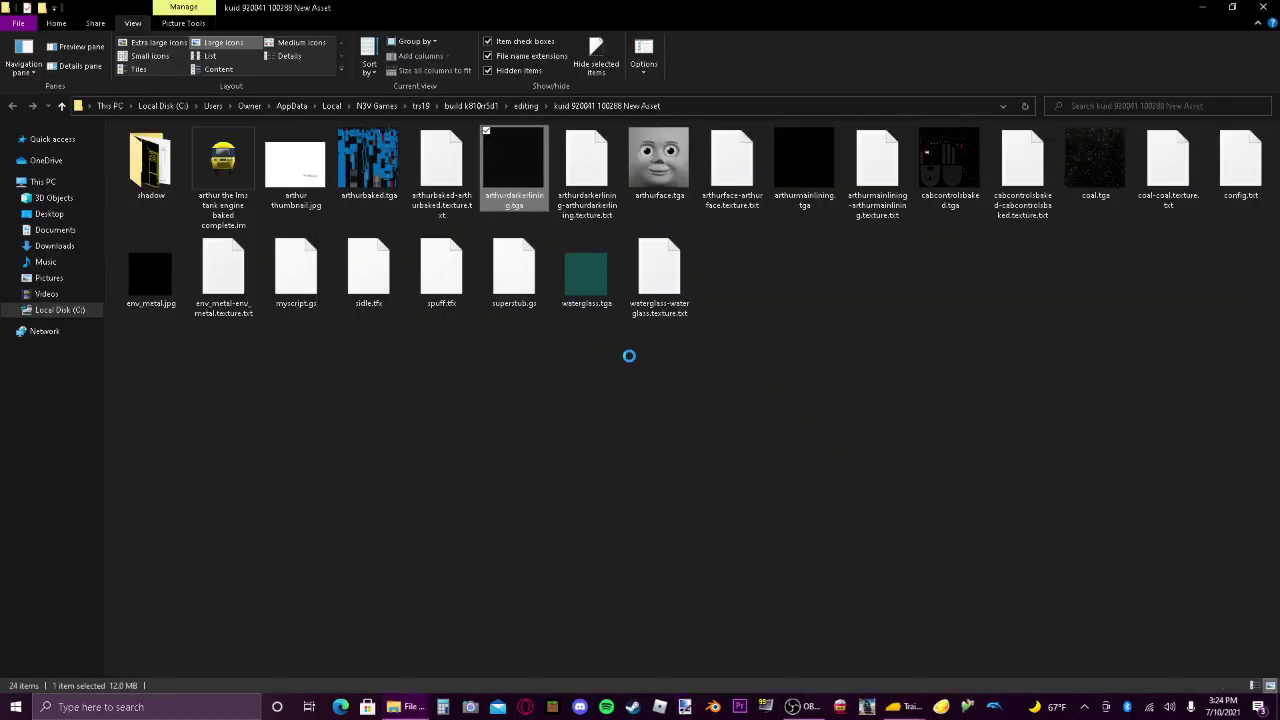
left_click(442, 405)
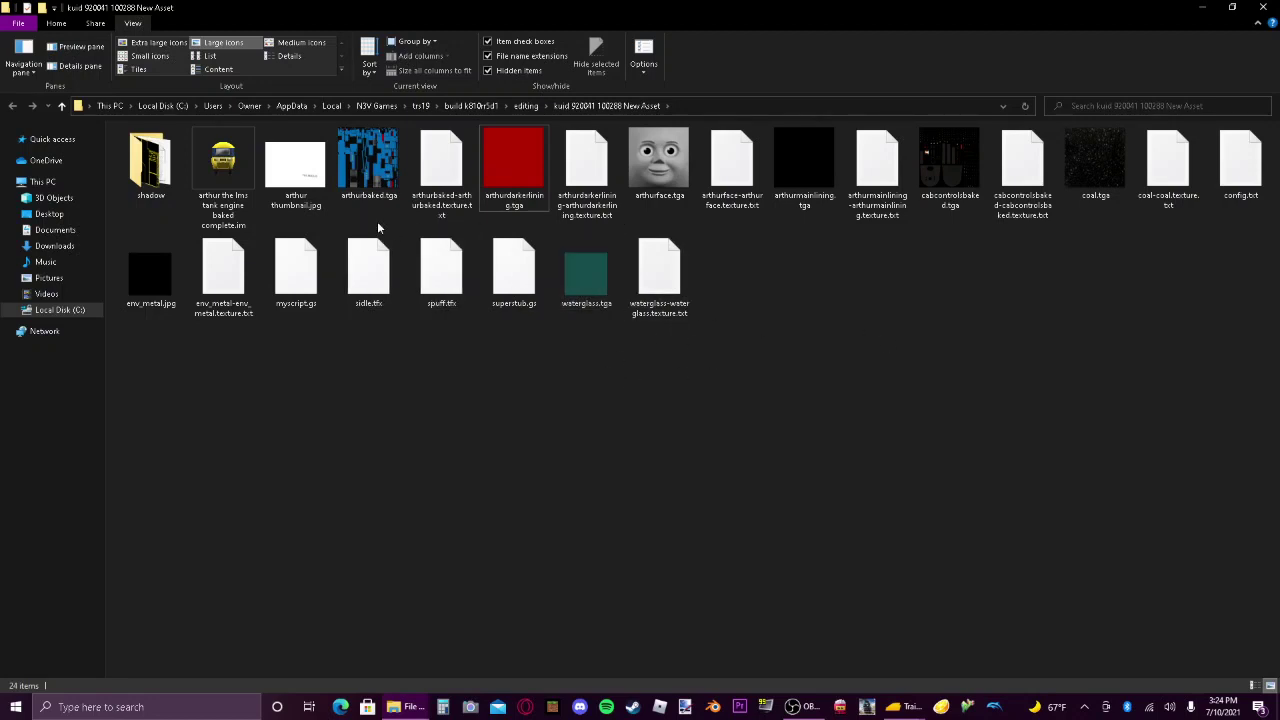
double_click(362, 186)
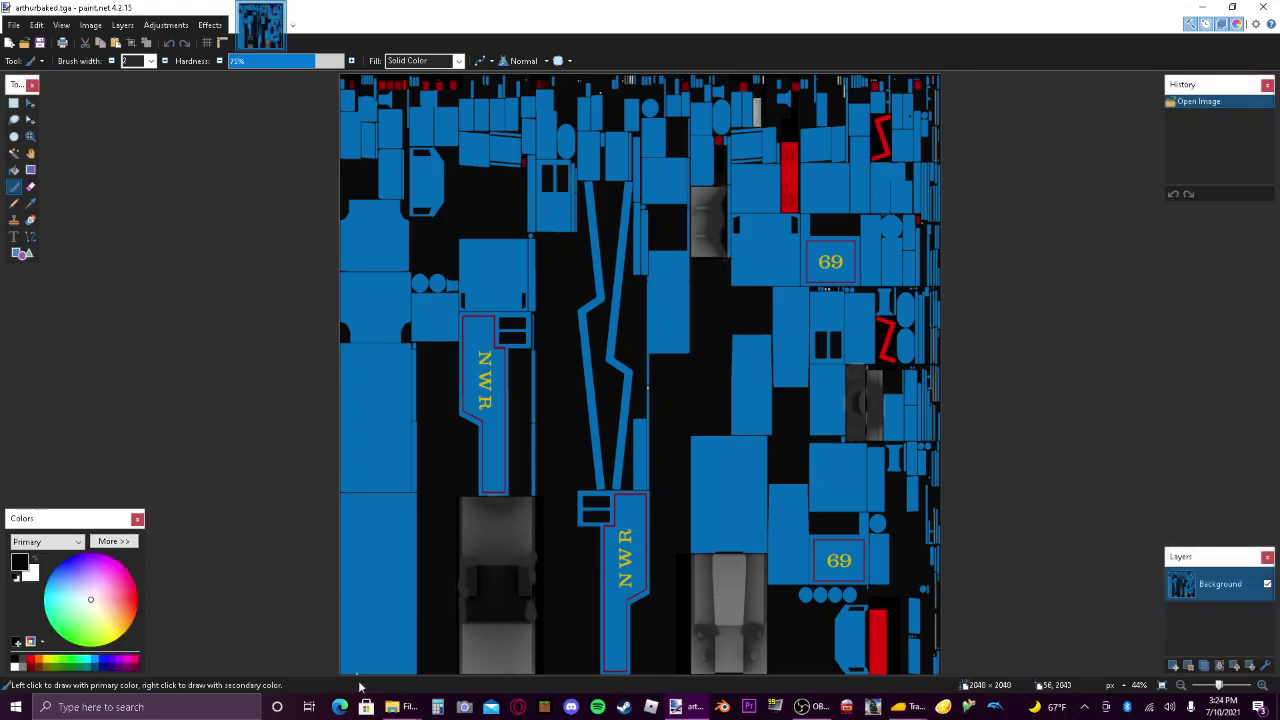
mouse_move(395, 706)
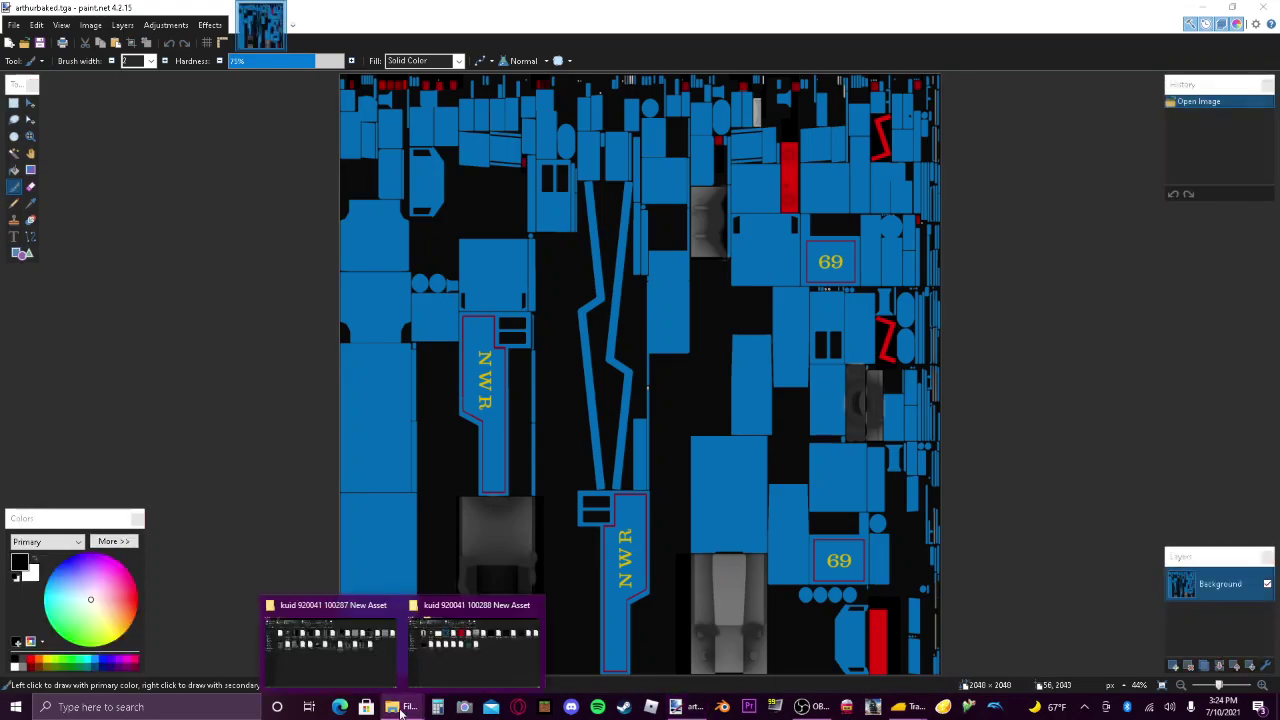
left_click(382, 657)
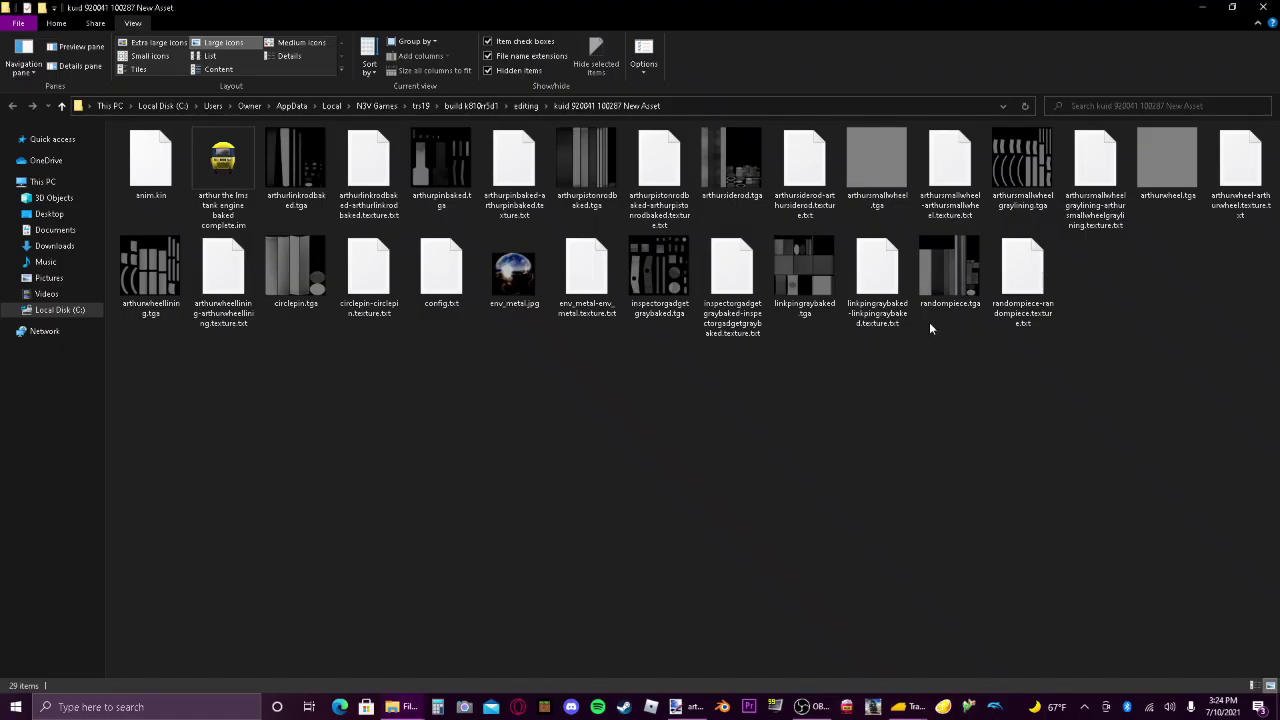
left_click(1169, 177)
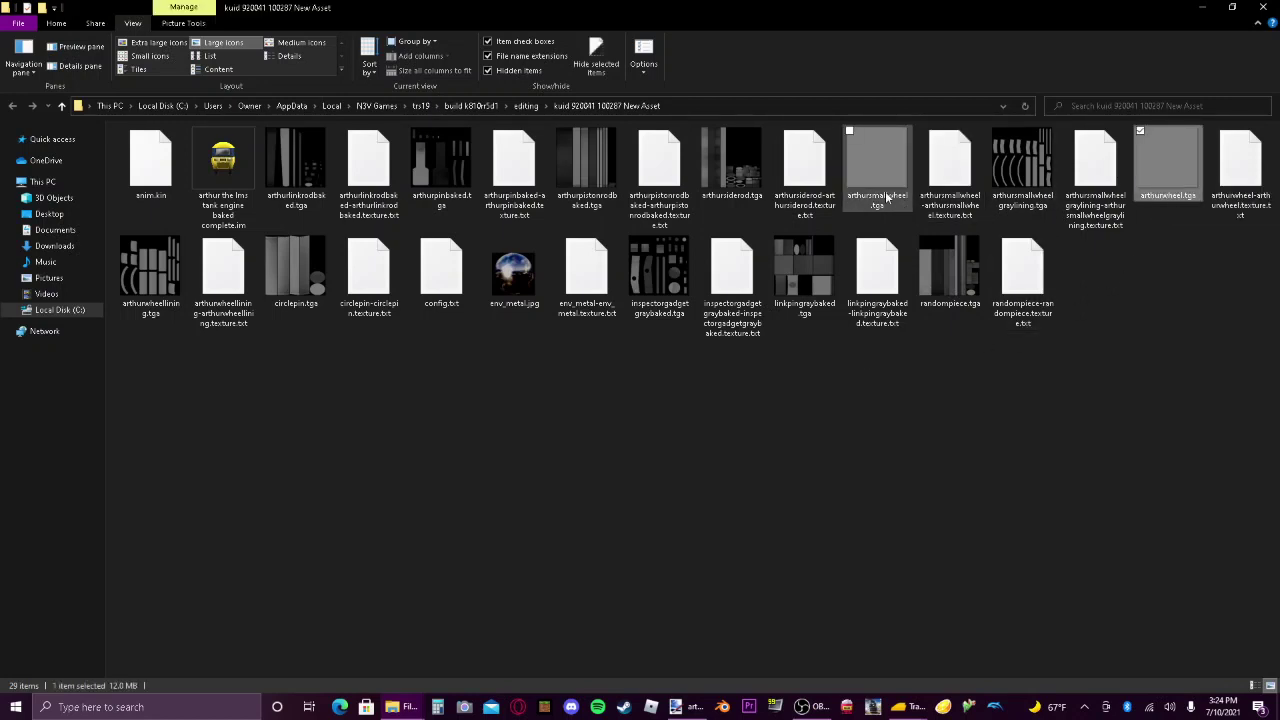
left_click(886, 197, "ctrl")
key("Return")
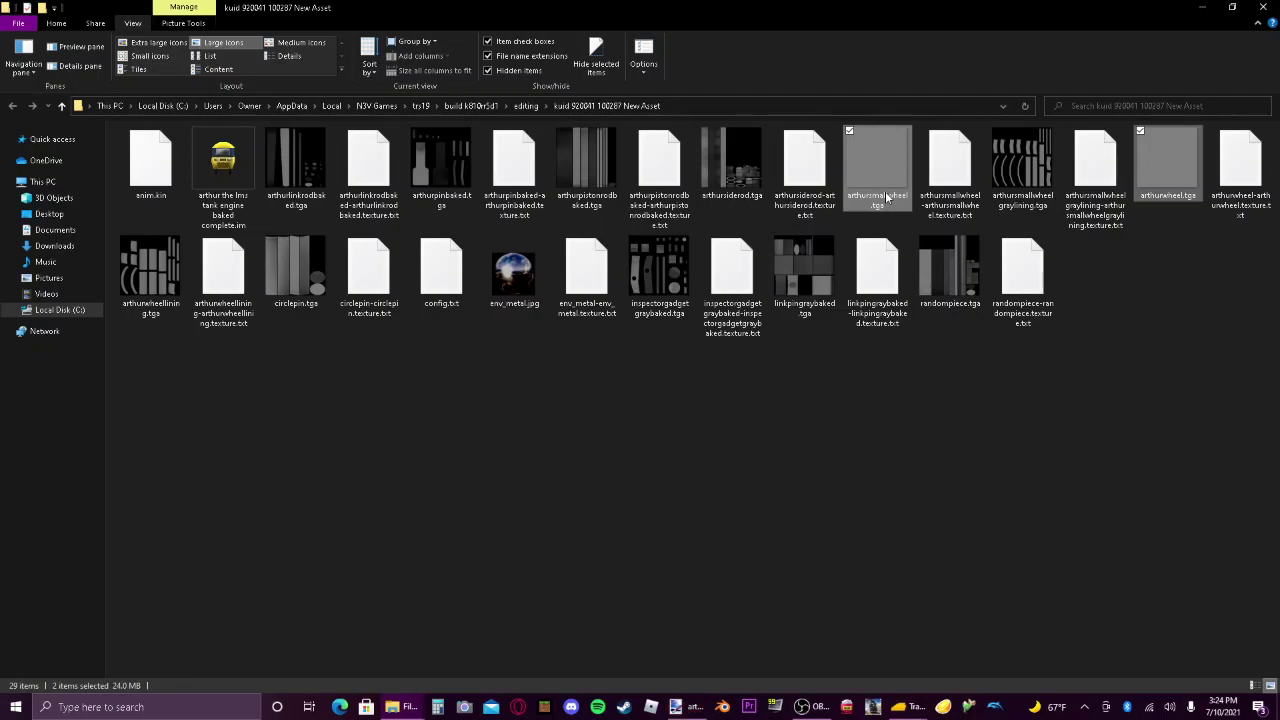
left_click(680, 706)
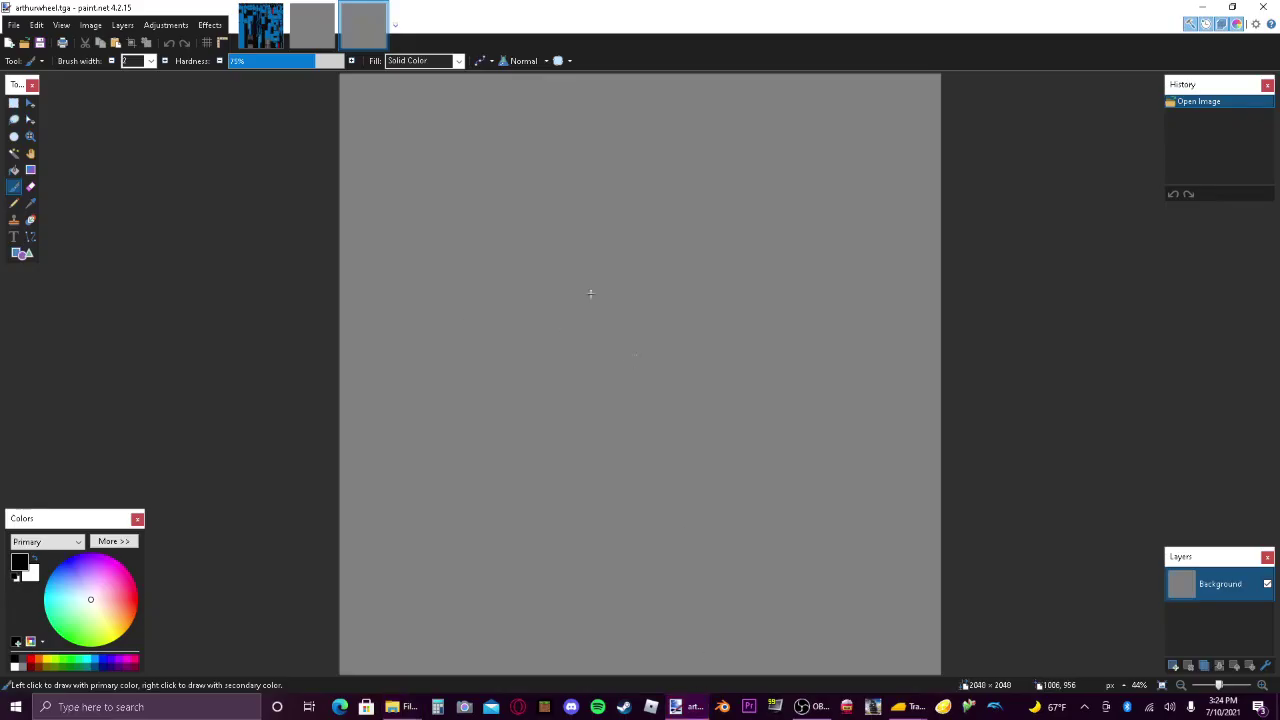
Sample the blue of a body panel in arthurbaked.tga as the primary colour.
left_click(316, 30)
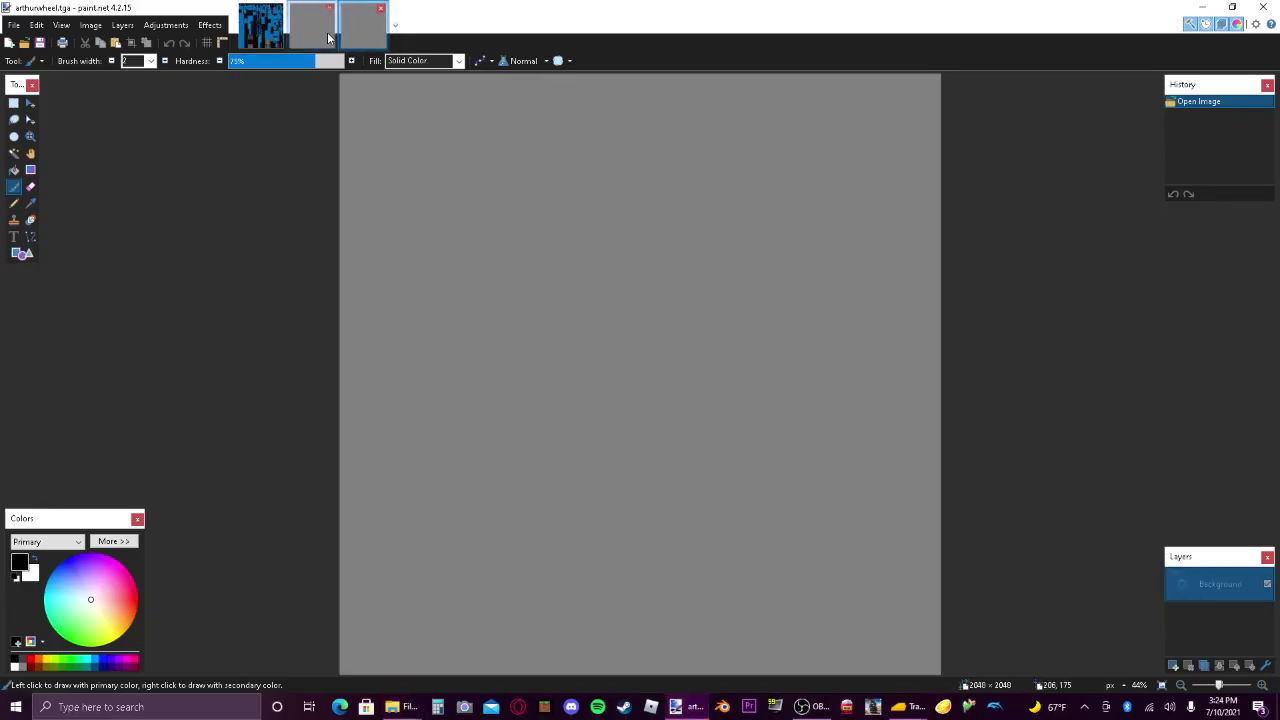
left_click(279, 40)
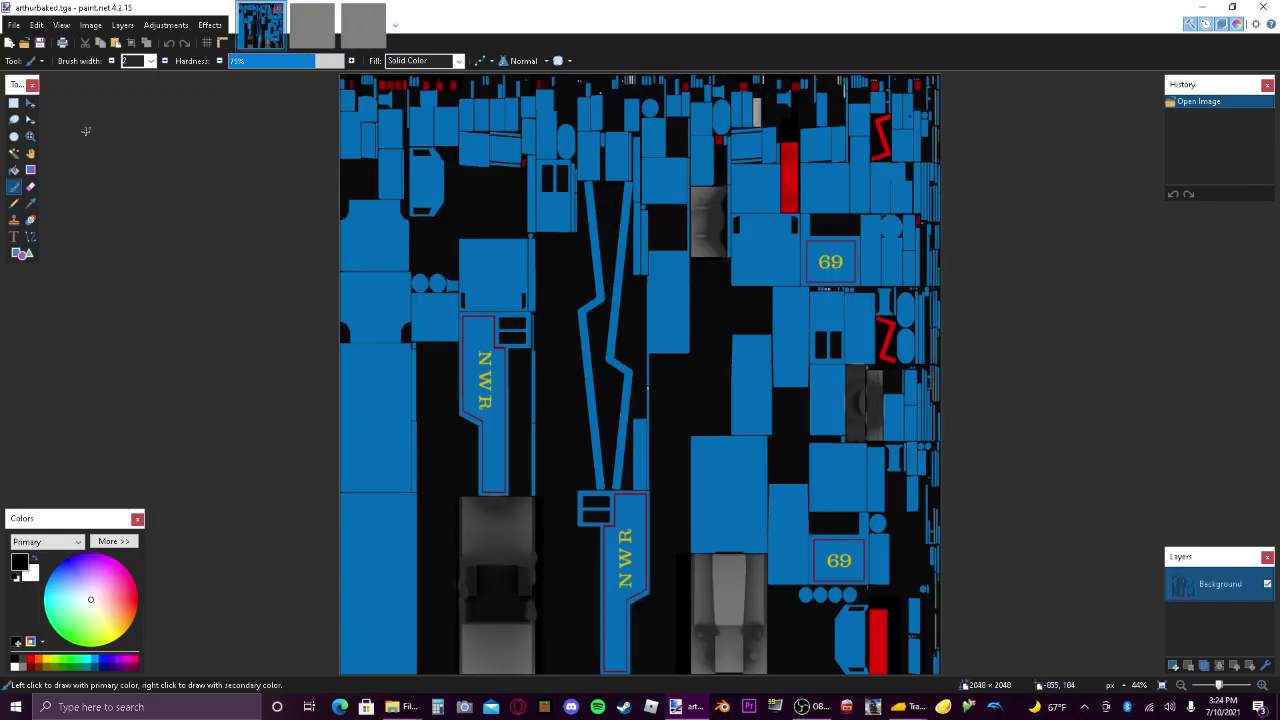
left_click(30, 203)
left_click(365, 254)
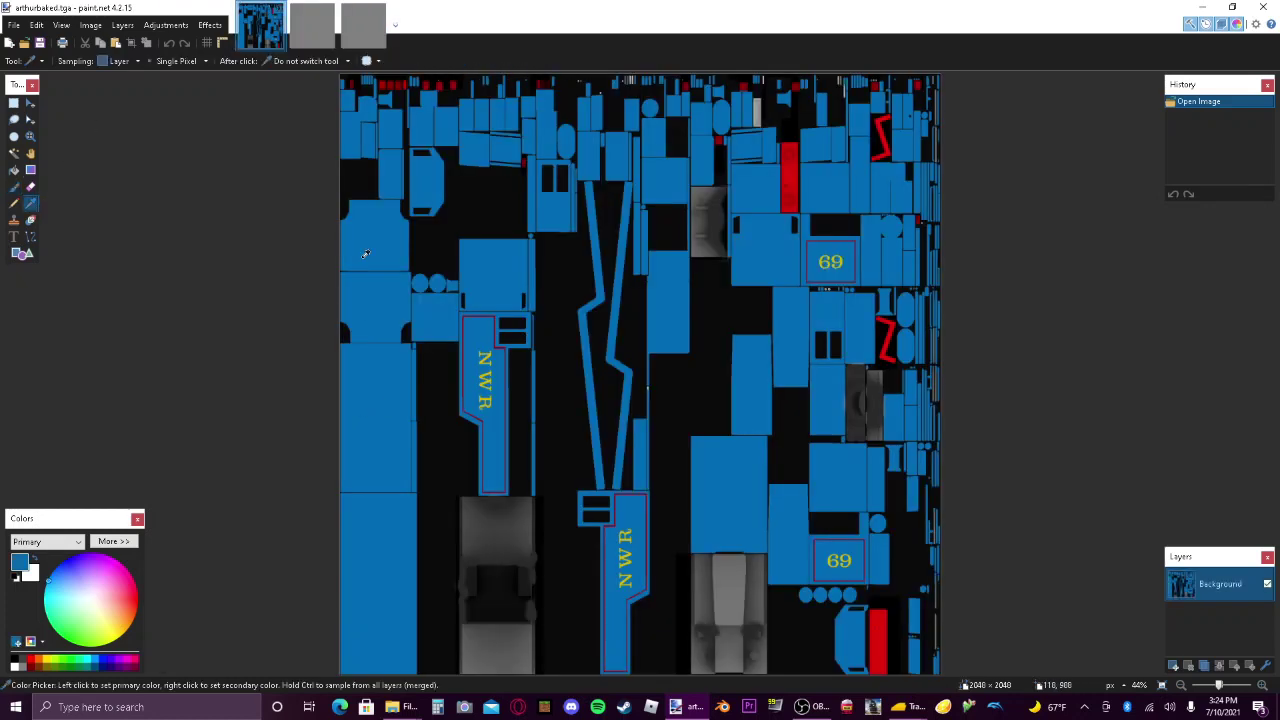
Fill the whole of arthursmallwheel.tga and arthurwheel.tga with the sampled body blue.
left_click(312, 25)
key("f")
left_click(600, 293)
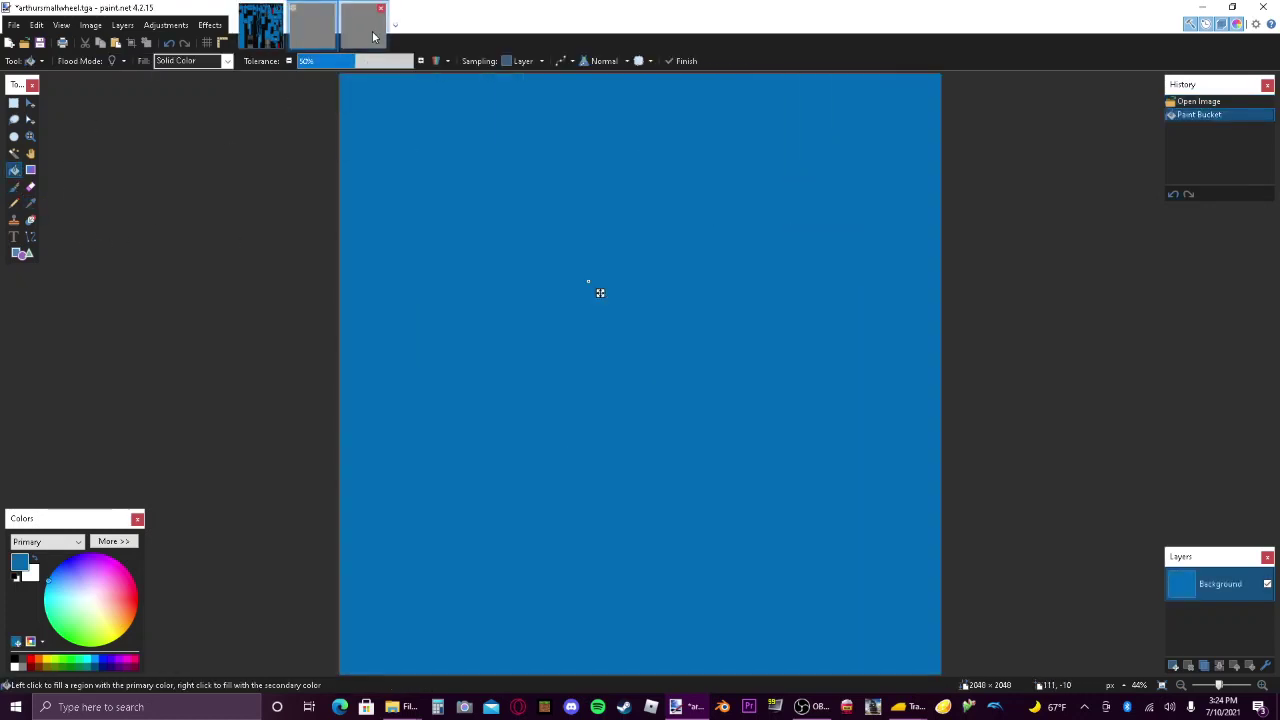
left_click_drag(600, 293, 471, 294)
Set the primary colour to dark grey 212121 and fill the whole of arthursmallwheel.tga and arthurwheel.tga with it.
left_click(14, 187)
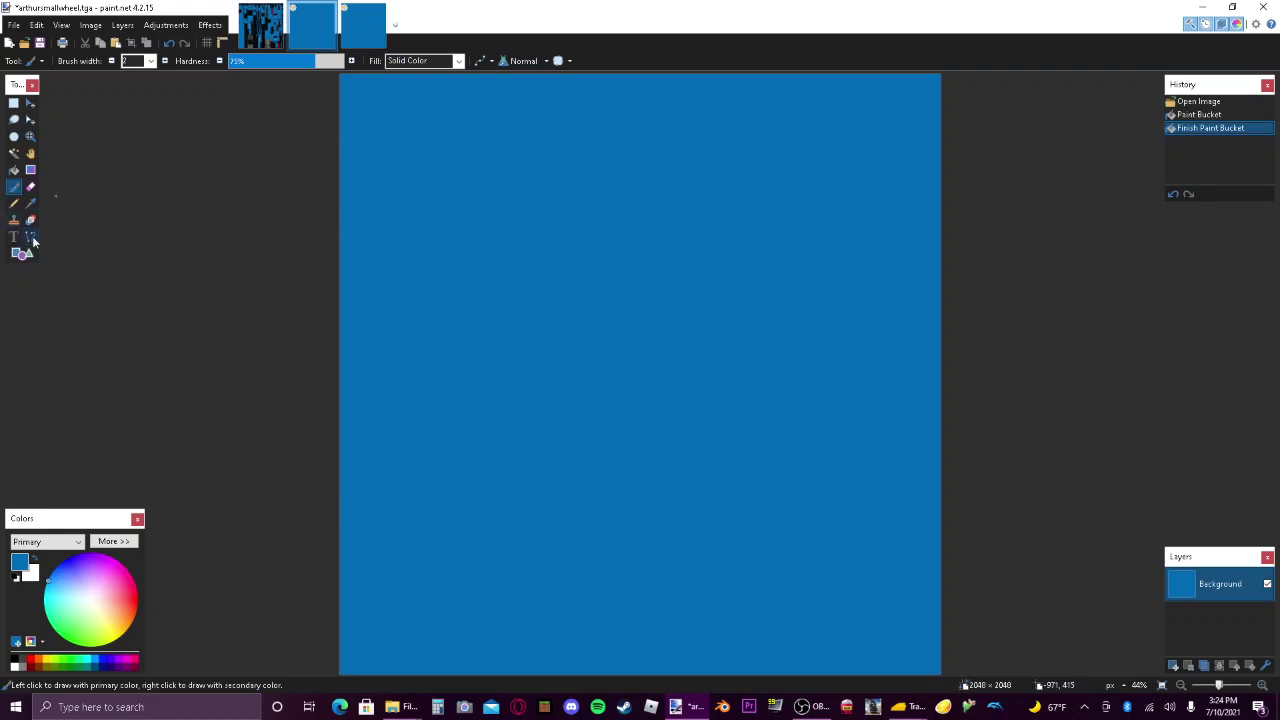
left_click(16, 659)
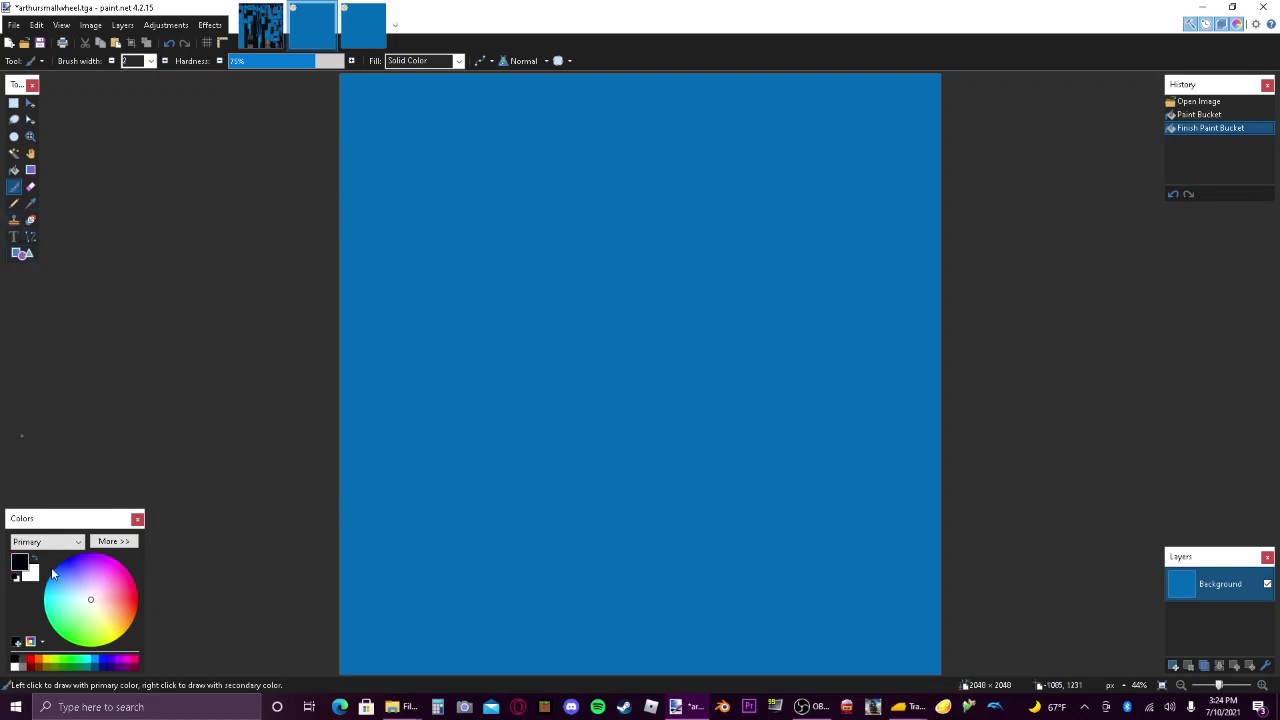
left_click(113, 541)
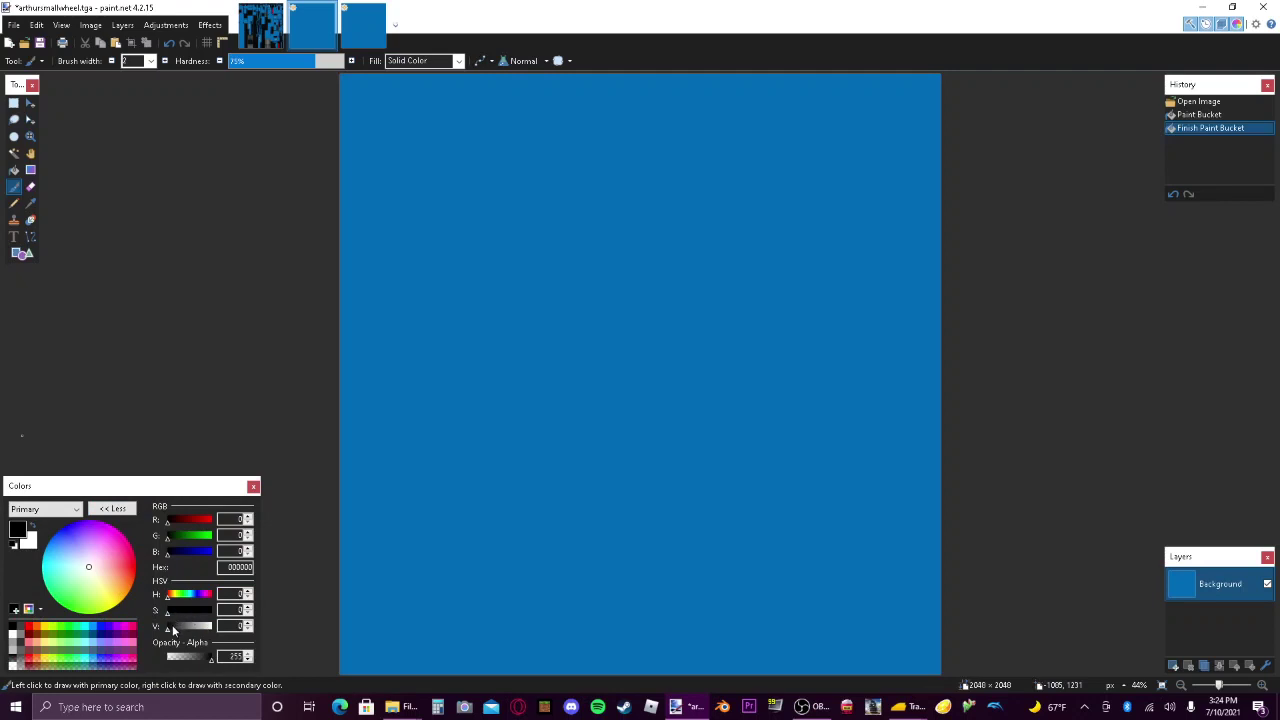
left_click(173, 626)
left_click(14, 171)
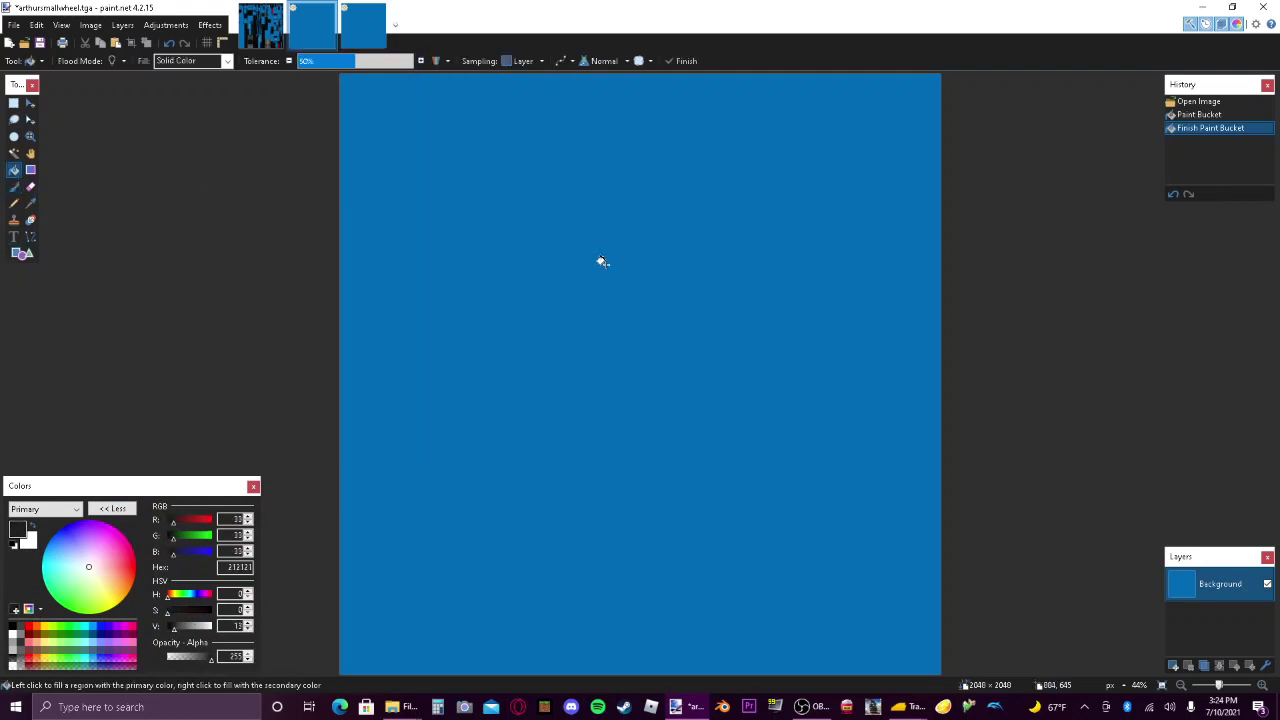
left_click(617, 268)
left_click(490, 411)
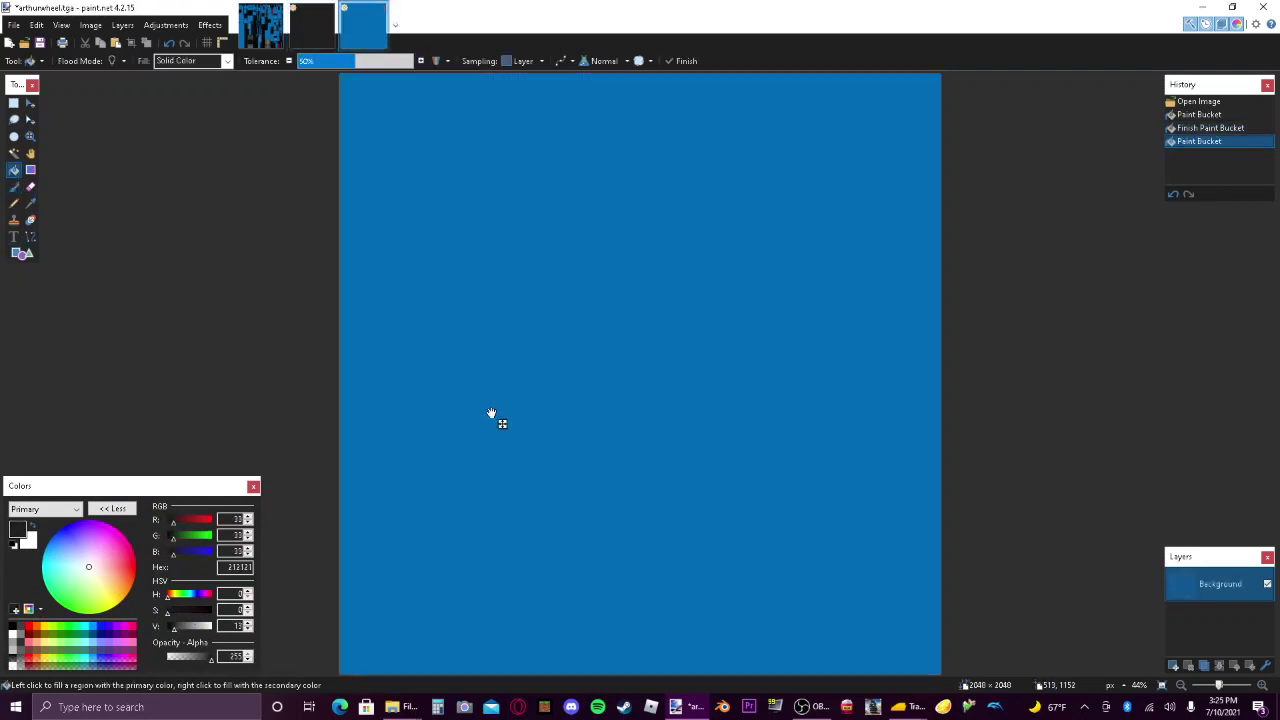
key("b")
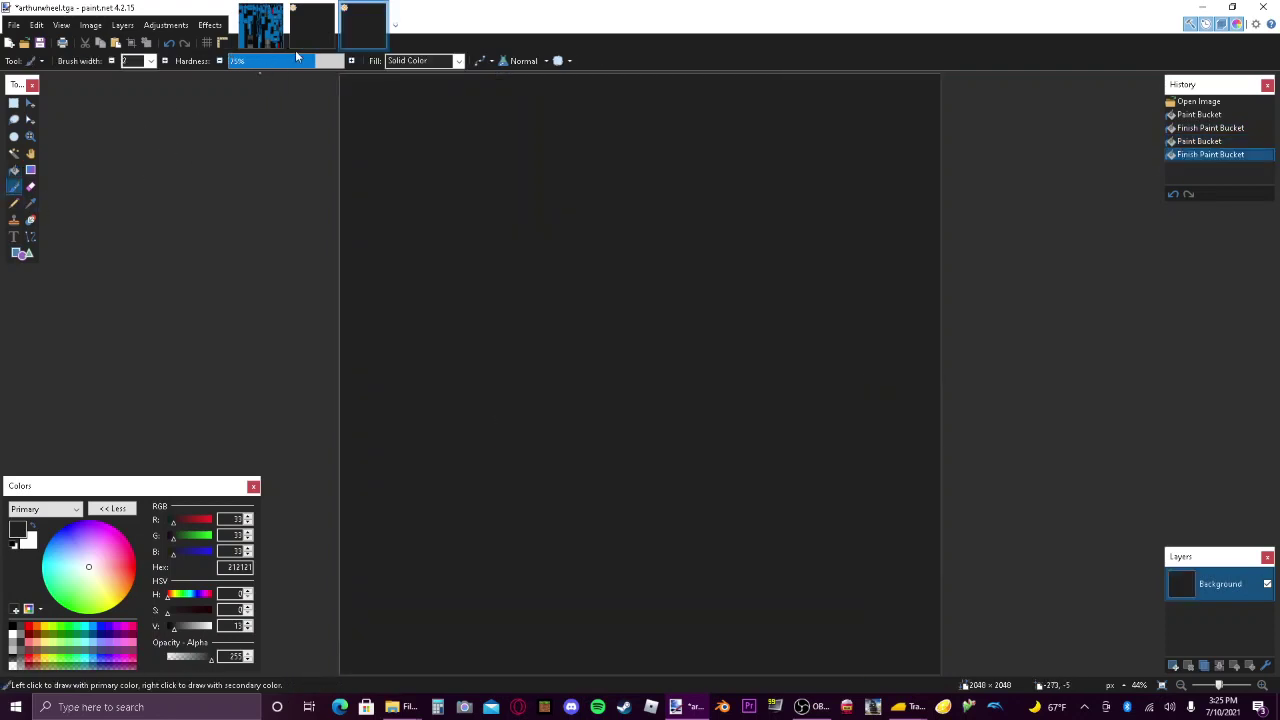
Close arthurbaked.tga, and save arthursmallwheel.tga and arthurwheel.tga with auto-detected bit depth while closing the image editor.
left_click(272, 45)
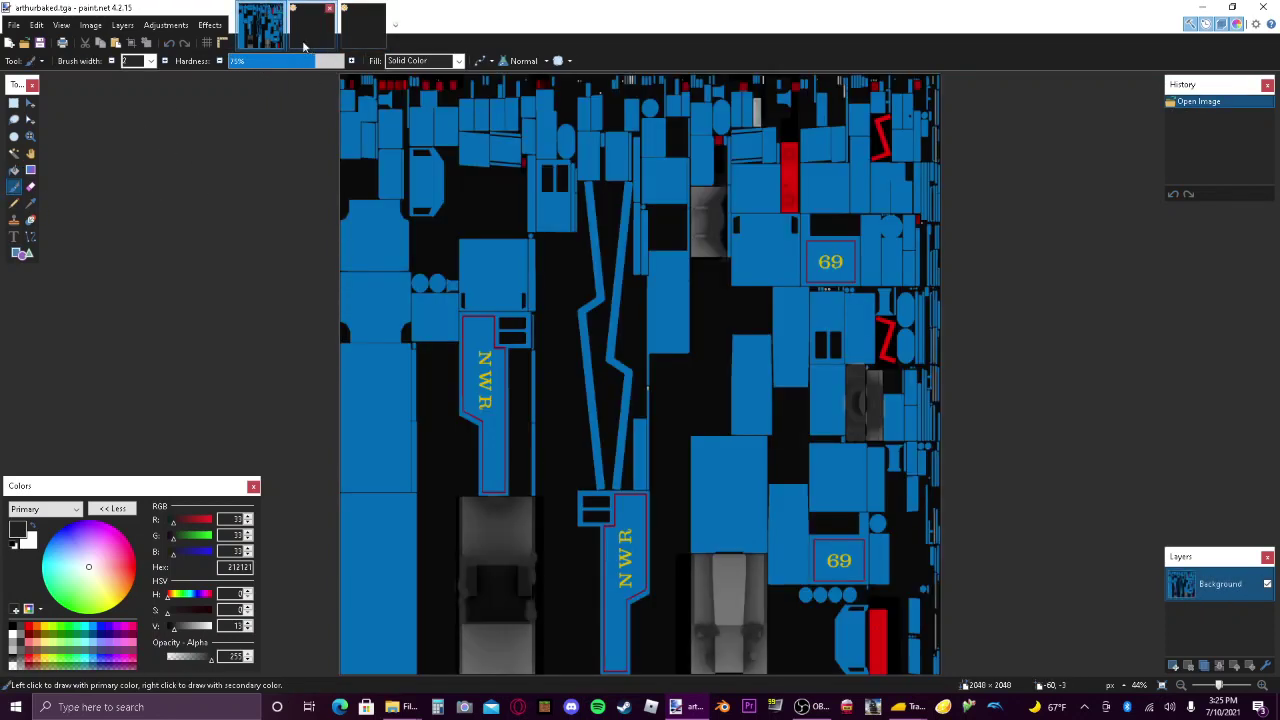
left_click(278, 9)
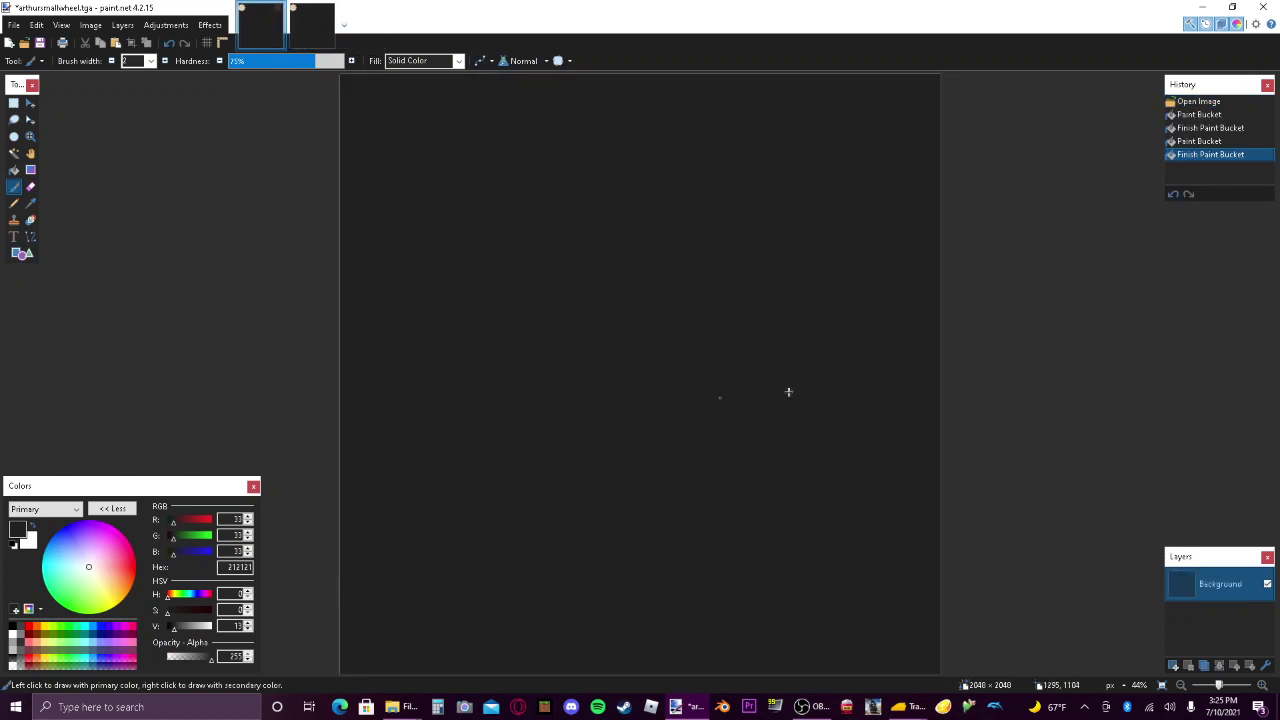
left_click(1263, 7)
left_click(611, 368)
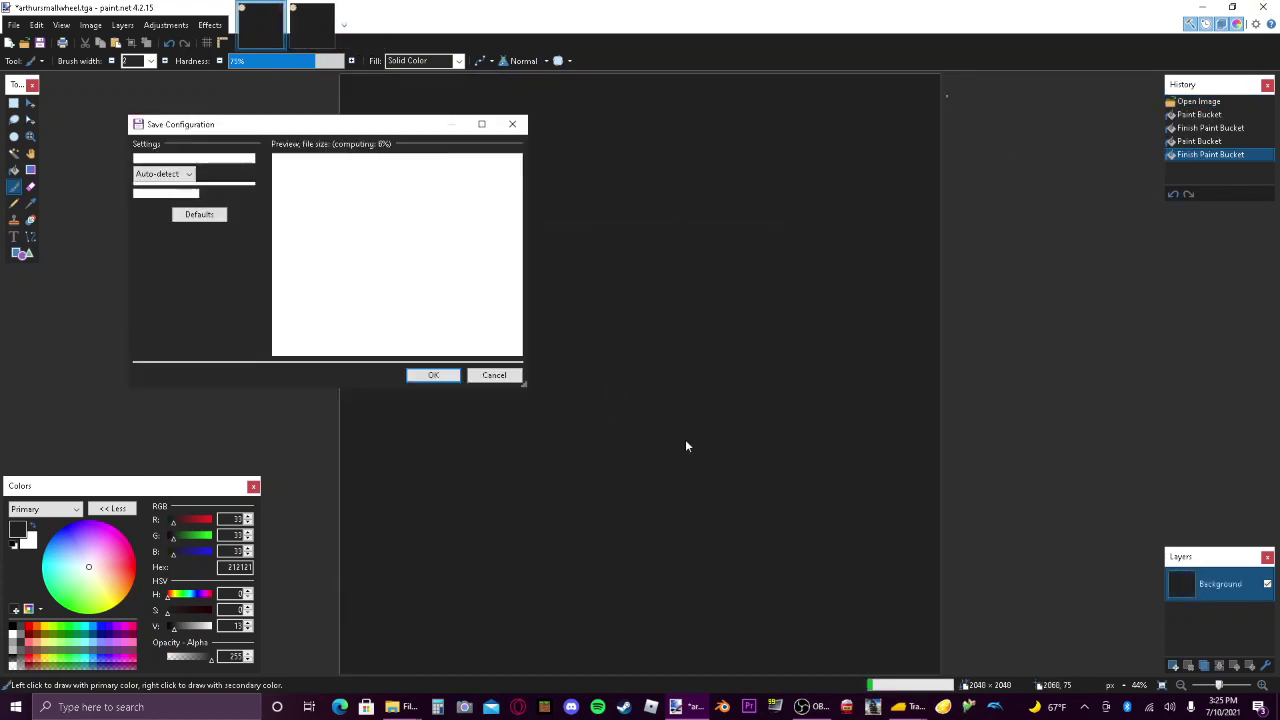
left_click(438, 380)
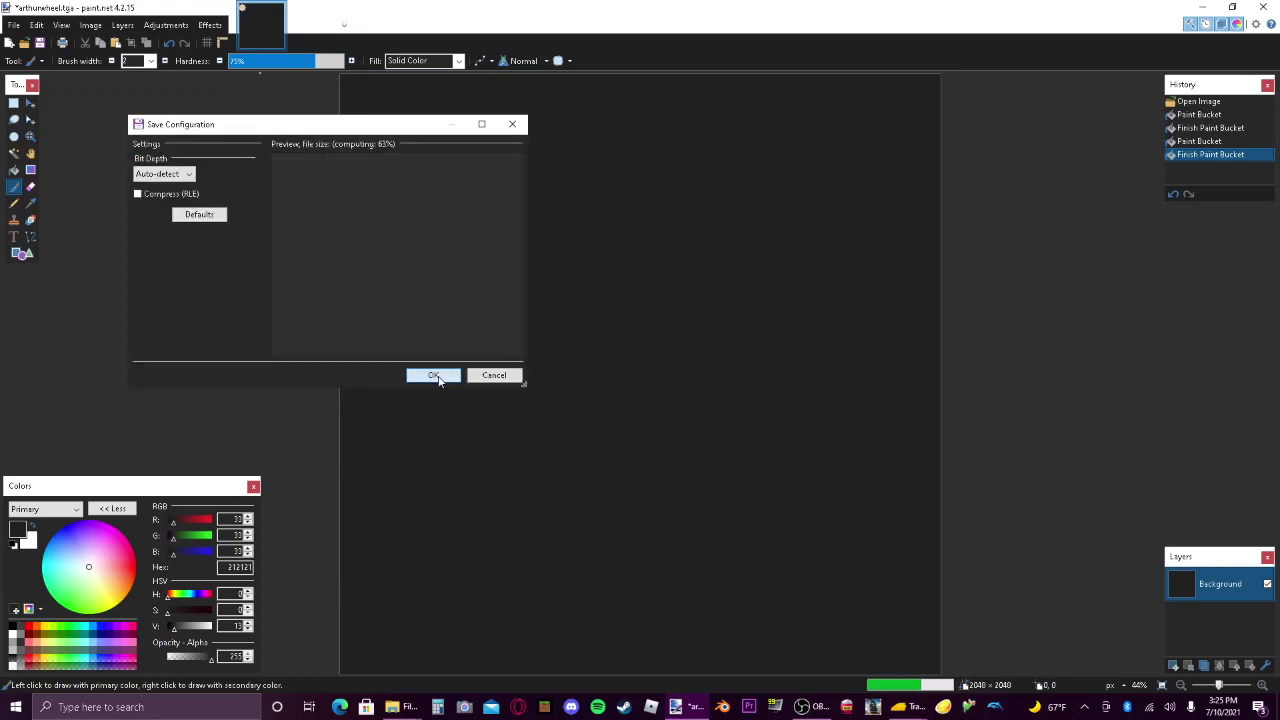
left_click(435, 376)
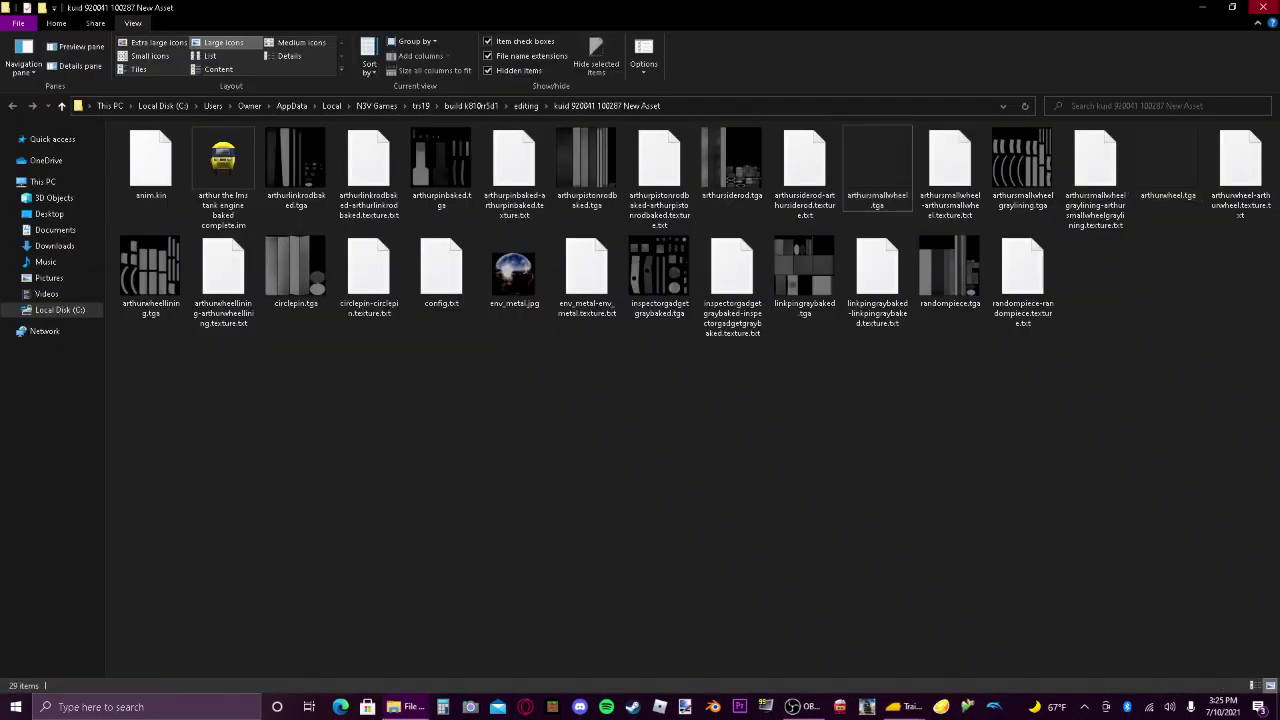
left_click(1270, 4)
left_click(880, 361)
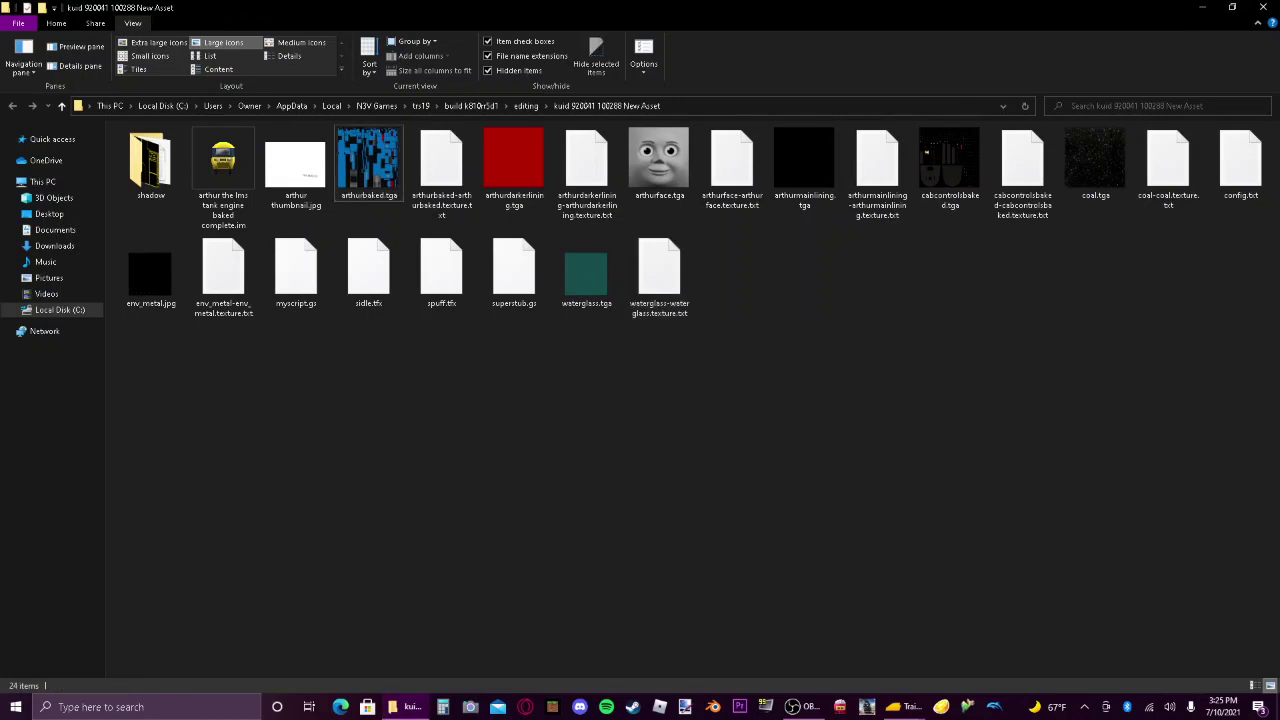
left_click(1262, 7)
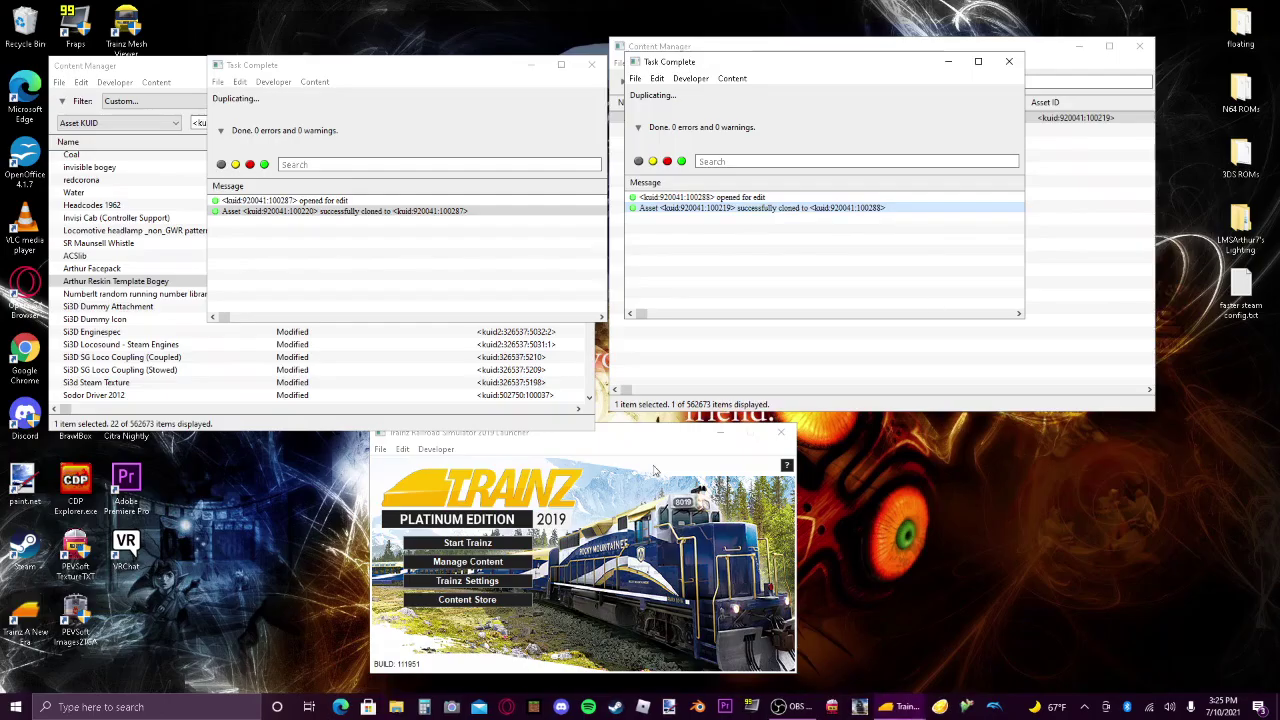
left_click(362, 212)
right_click(366, 214)
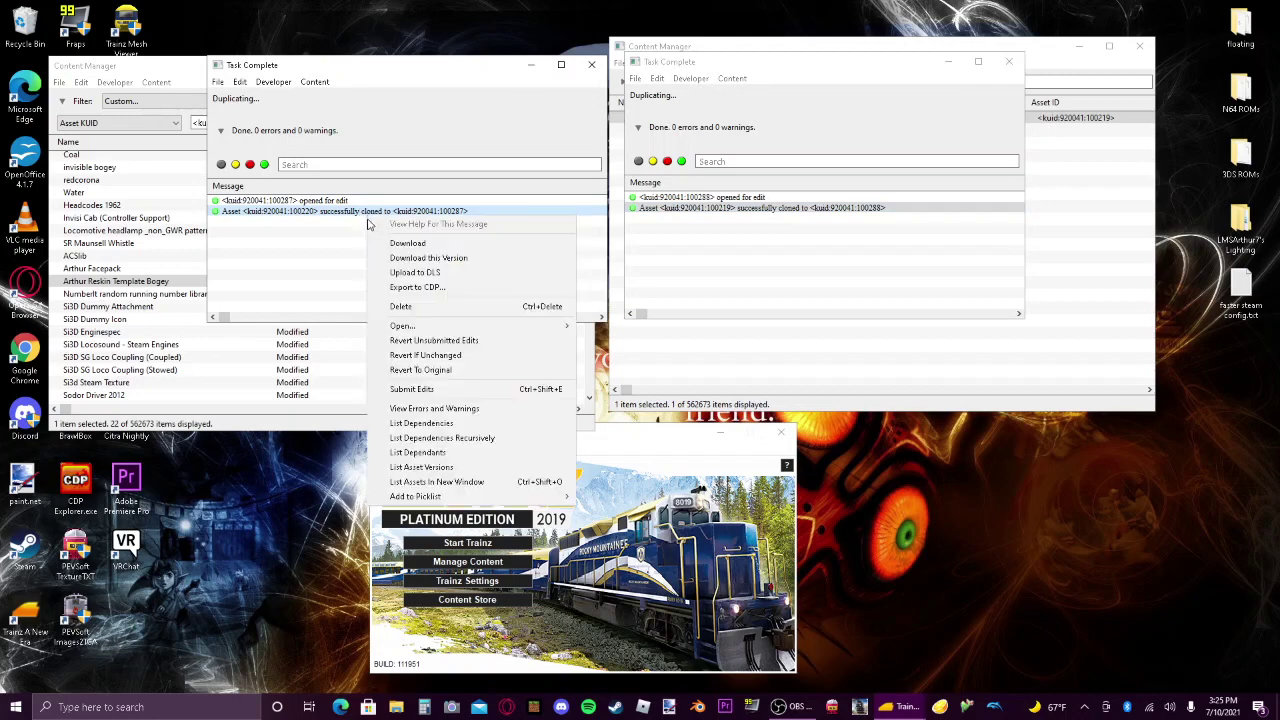
mouse_move(432, 333)
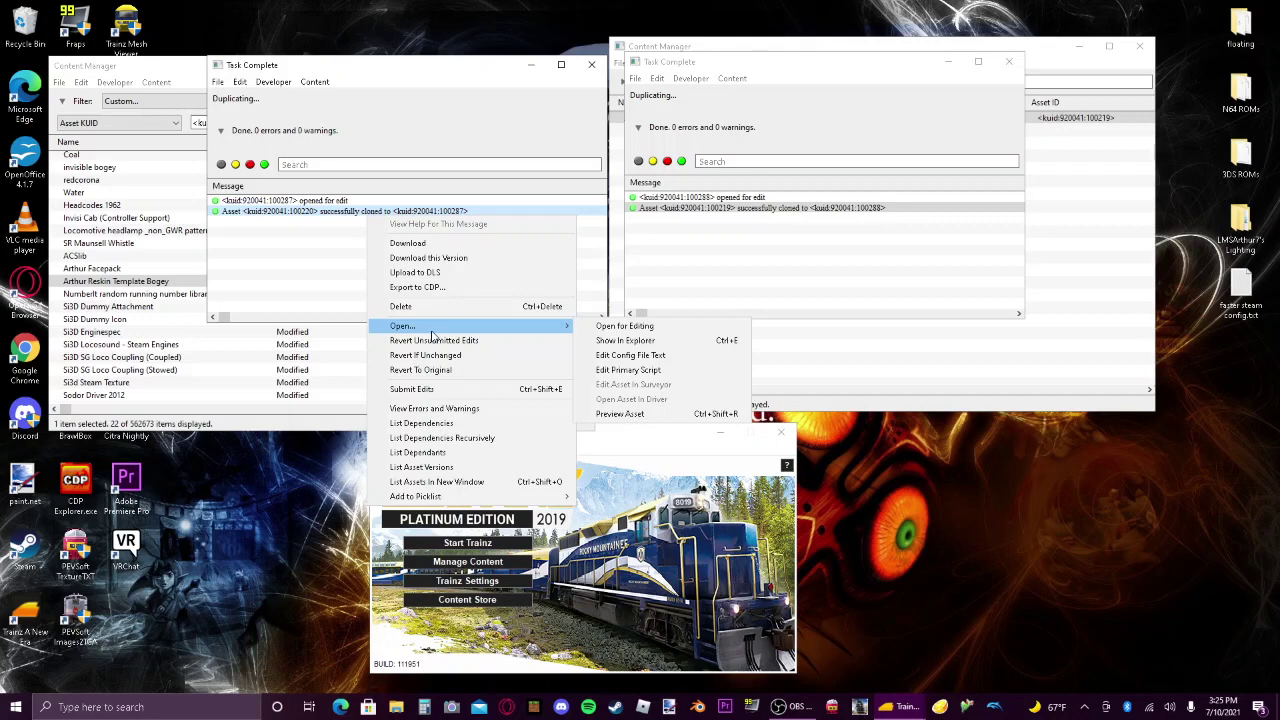
left_click(307, 277)
Submit the edits of the cloned assets kuid:920041:100287 and kuid:920041:100288 from their duplication task windows.
right_click(345, 213)
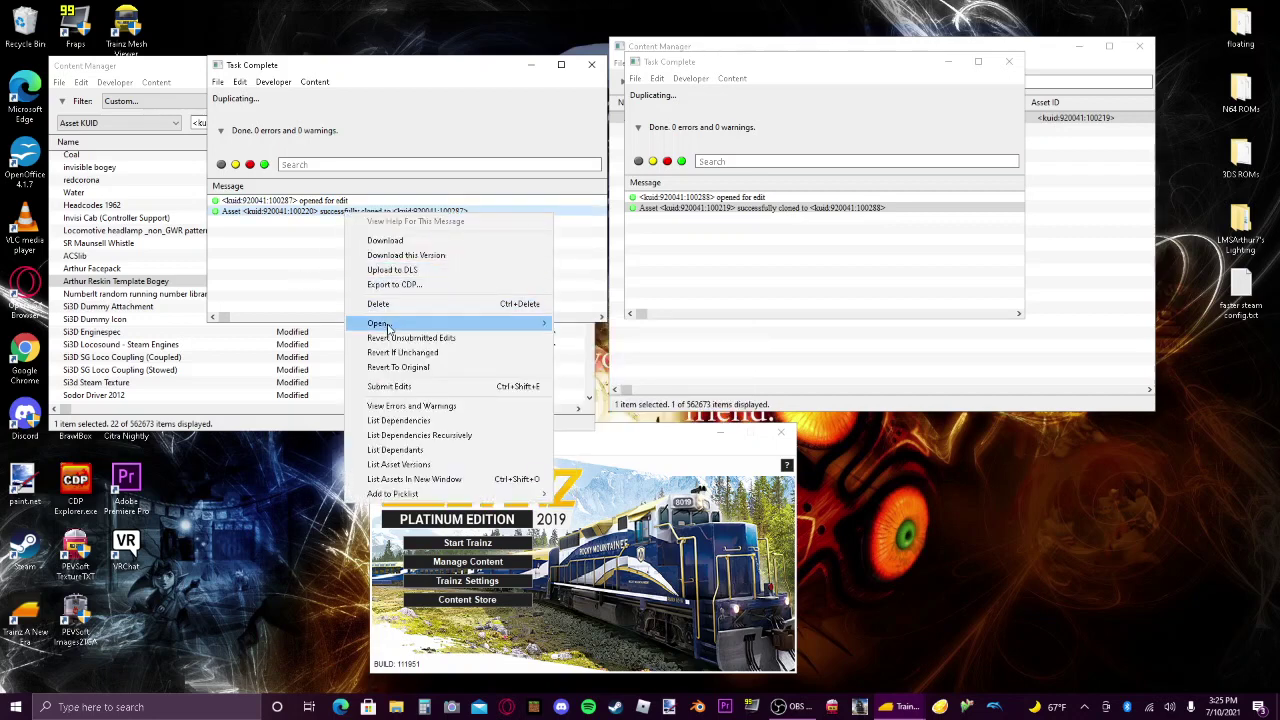
left_click(405, 386)
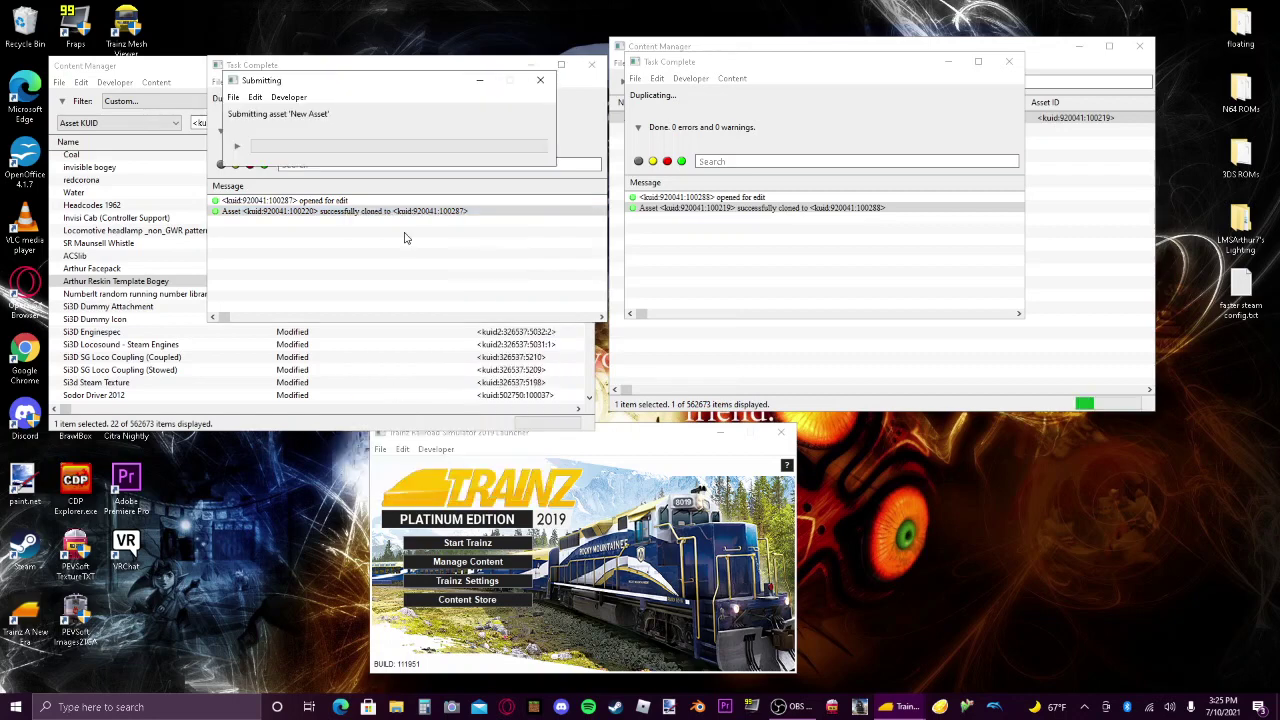
right_click(726, 207)
left_click(760, 372)
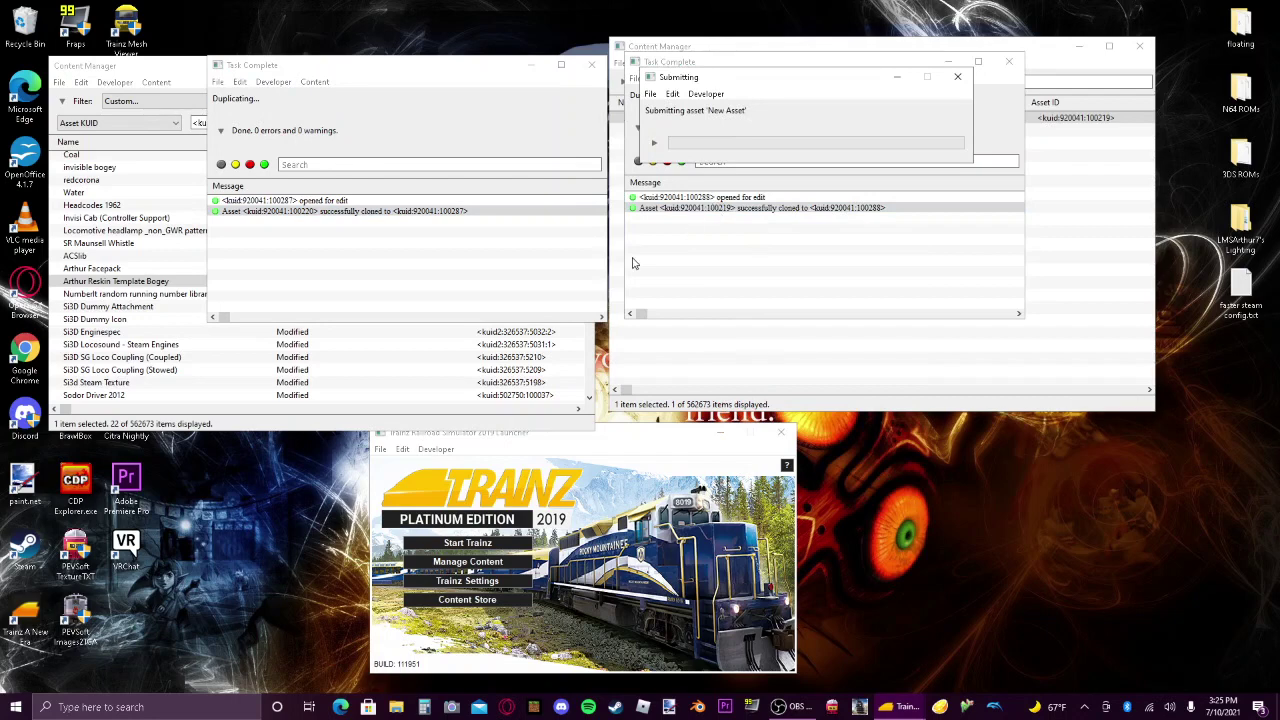
right_click(406, 212)
mouse_move(440, 325)
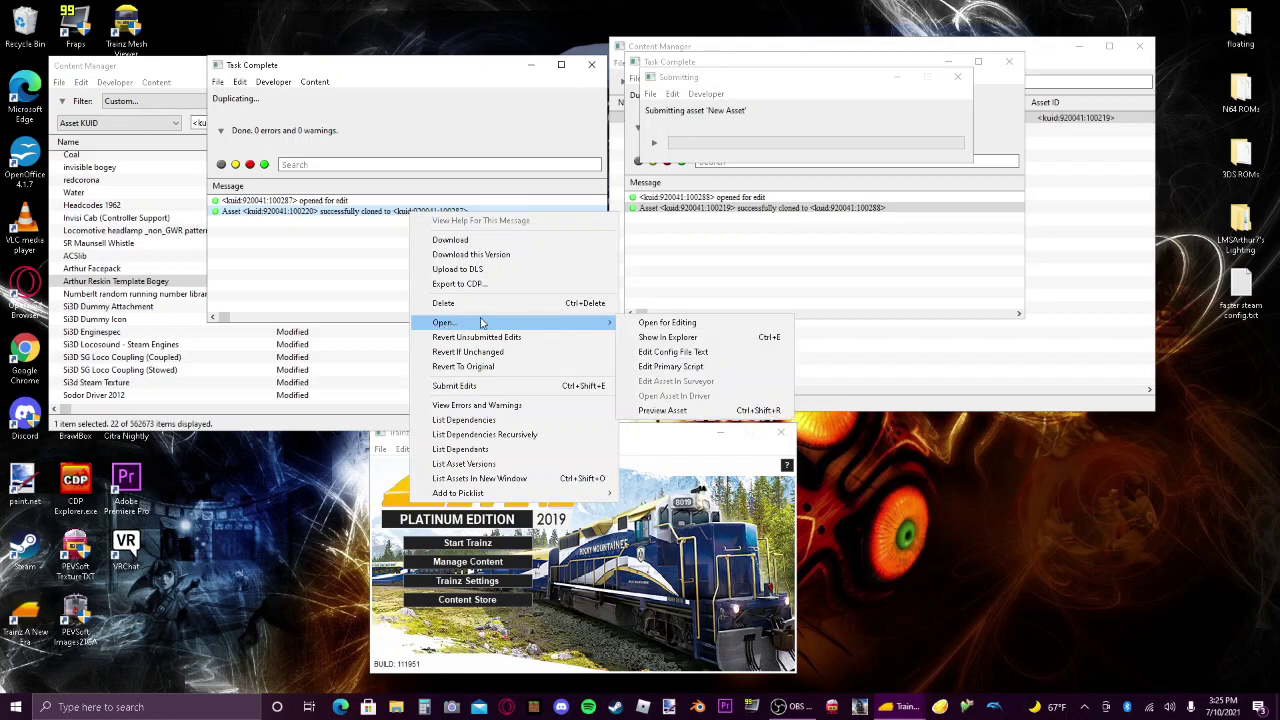
left_click(812, 205)
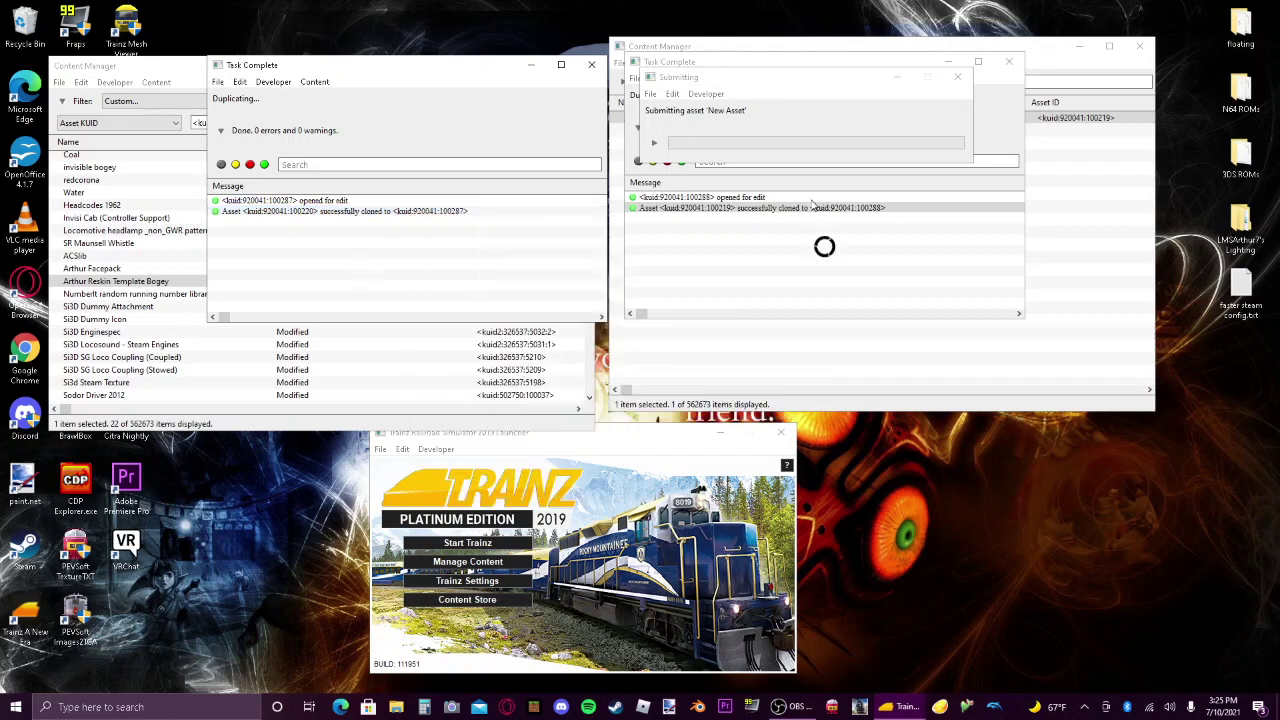
left_click(790, 249)
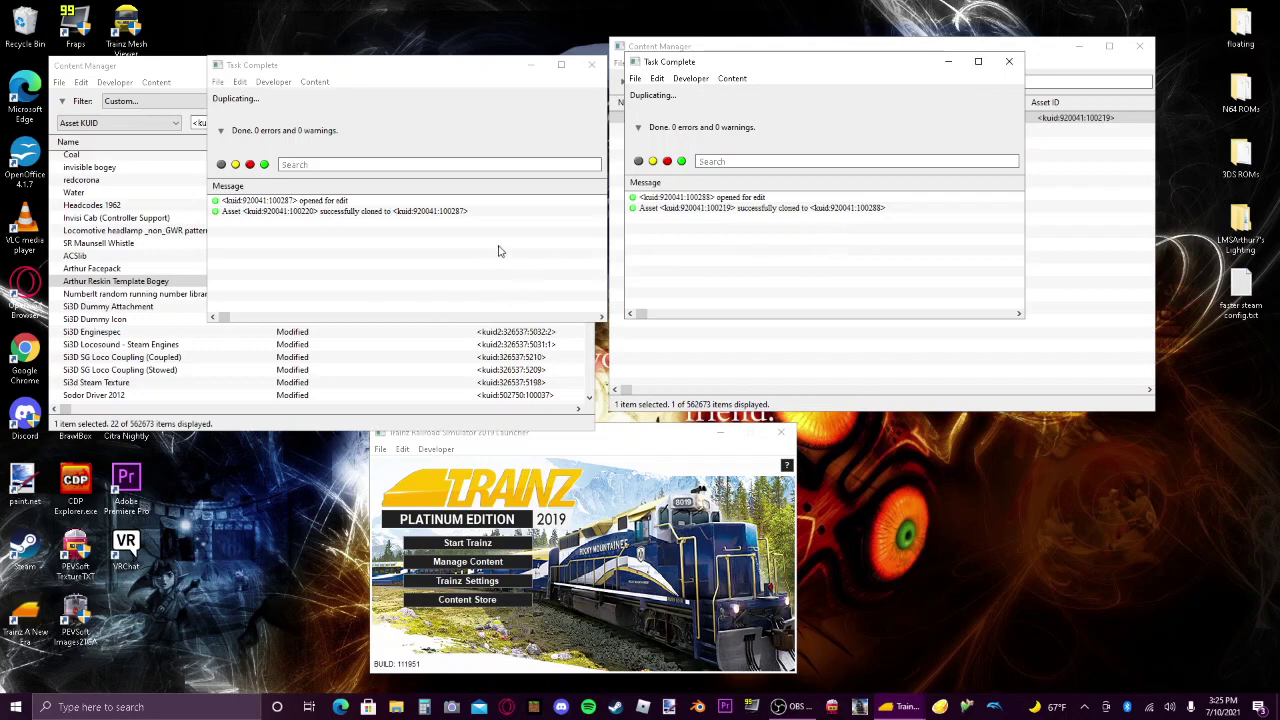
left_click(408, 216)
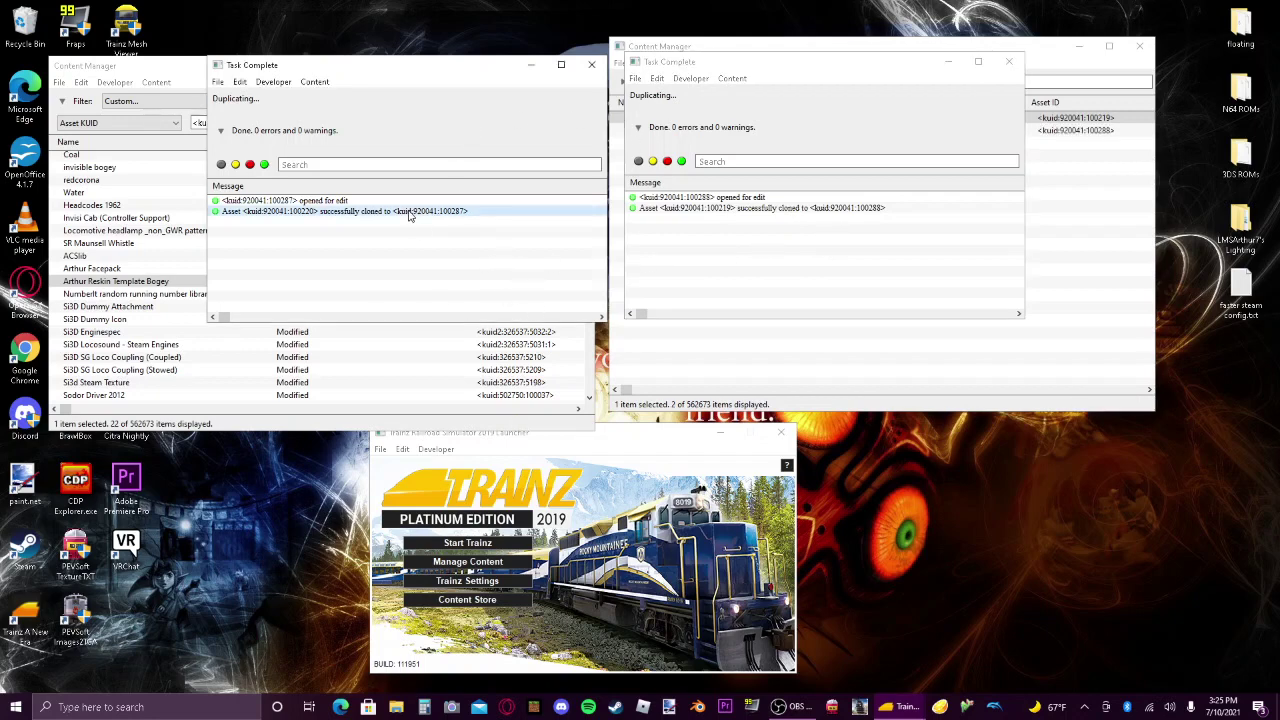
Open the config file text of the cloned assets kuid:920041:100288 and kuid:920041:100287.
left_click(718, 212)
right_click(716, 212)
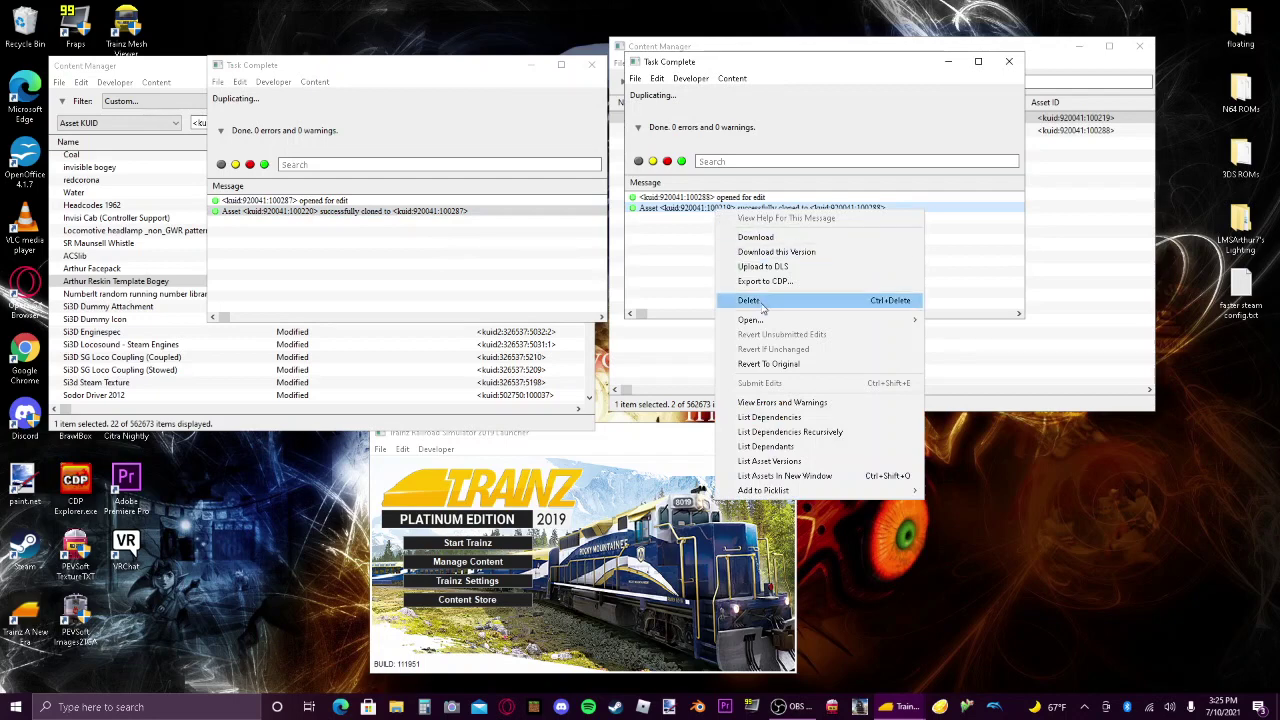
mouse_move(766, 320)
left_click(946, 348)
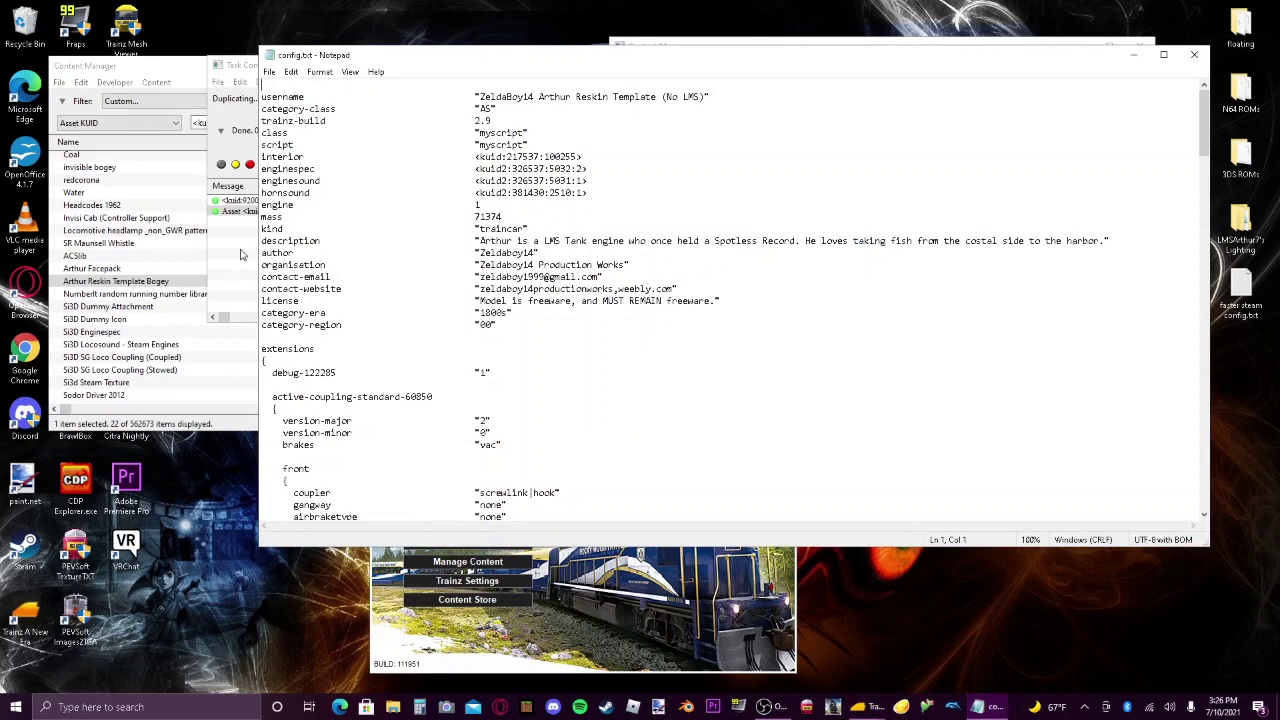
left_click(247, 224)
right_click(247, 213)
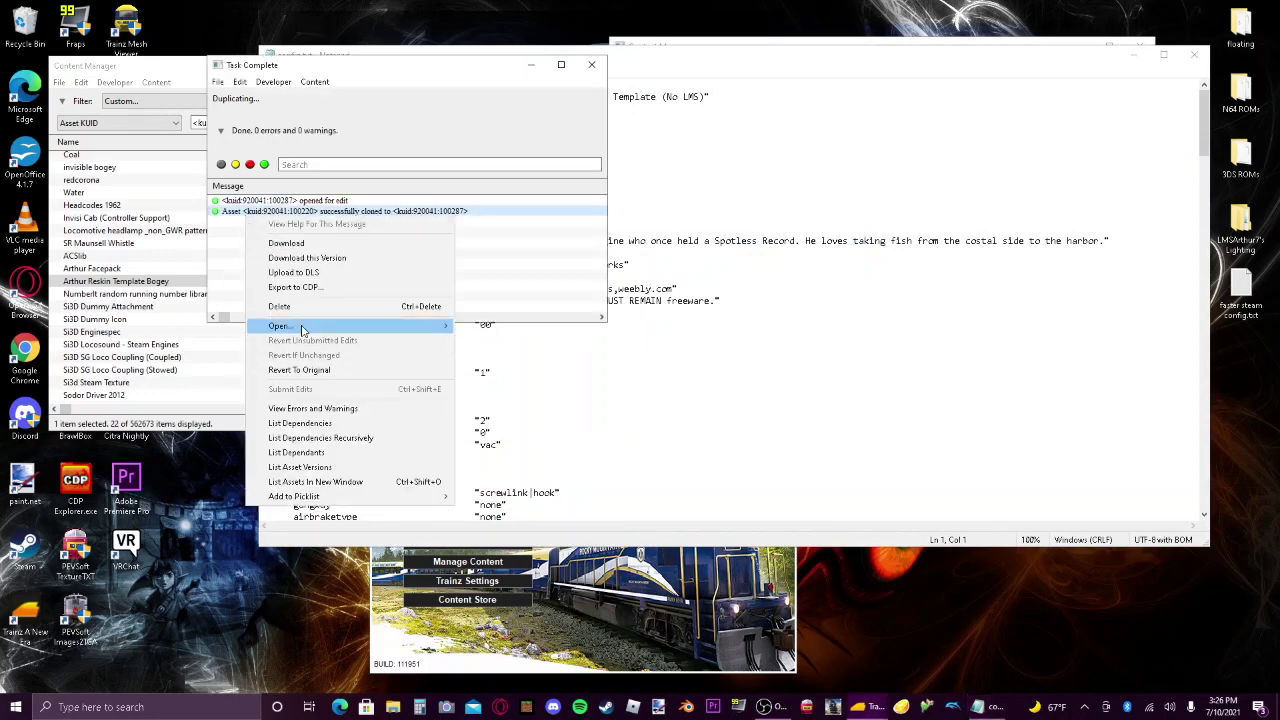
mouse_move(300, 326)
left_click(566, 355)
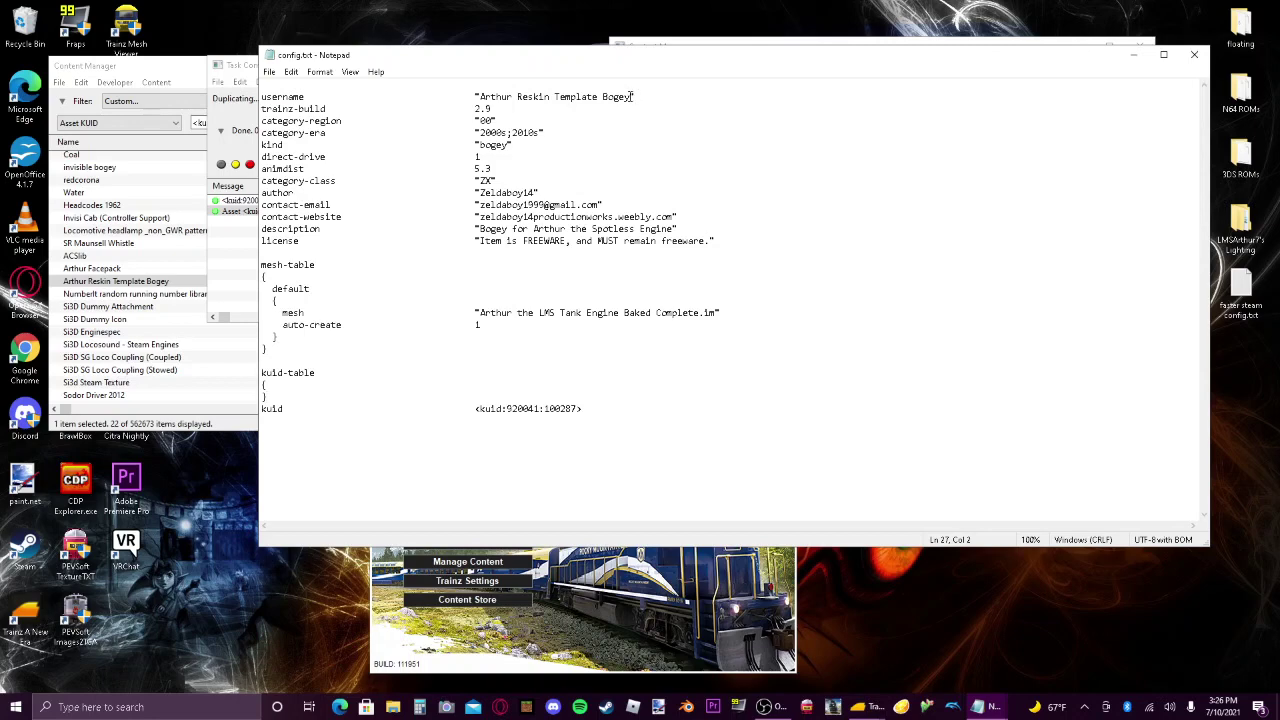
Change the username in the bogey's config.txt to "Archibald's Bogey".
left_click_drag(632, 96, 618, 97)
left_click(601, 96)
left_click_drag(601, 96, 481, 97)
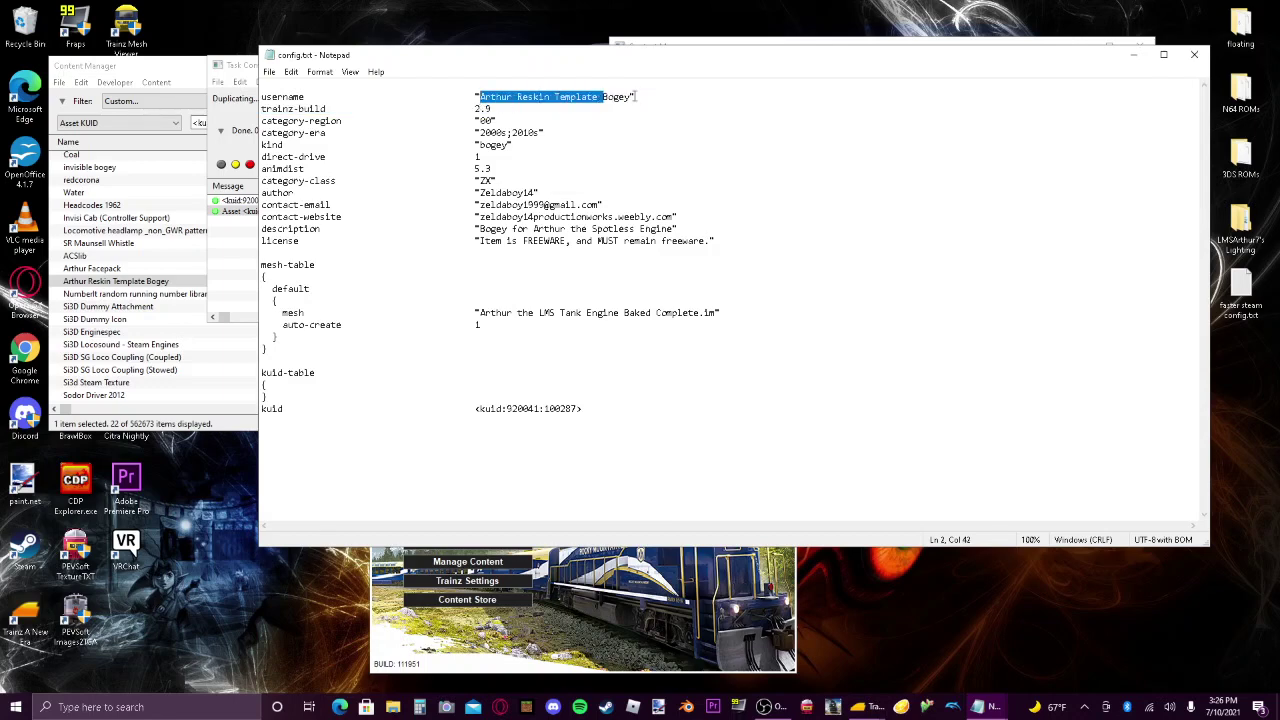
key("BackSpace")
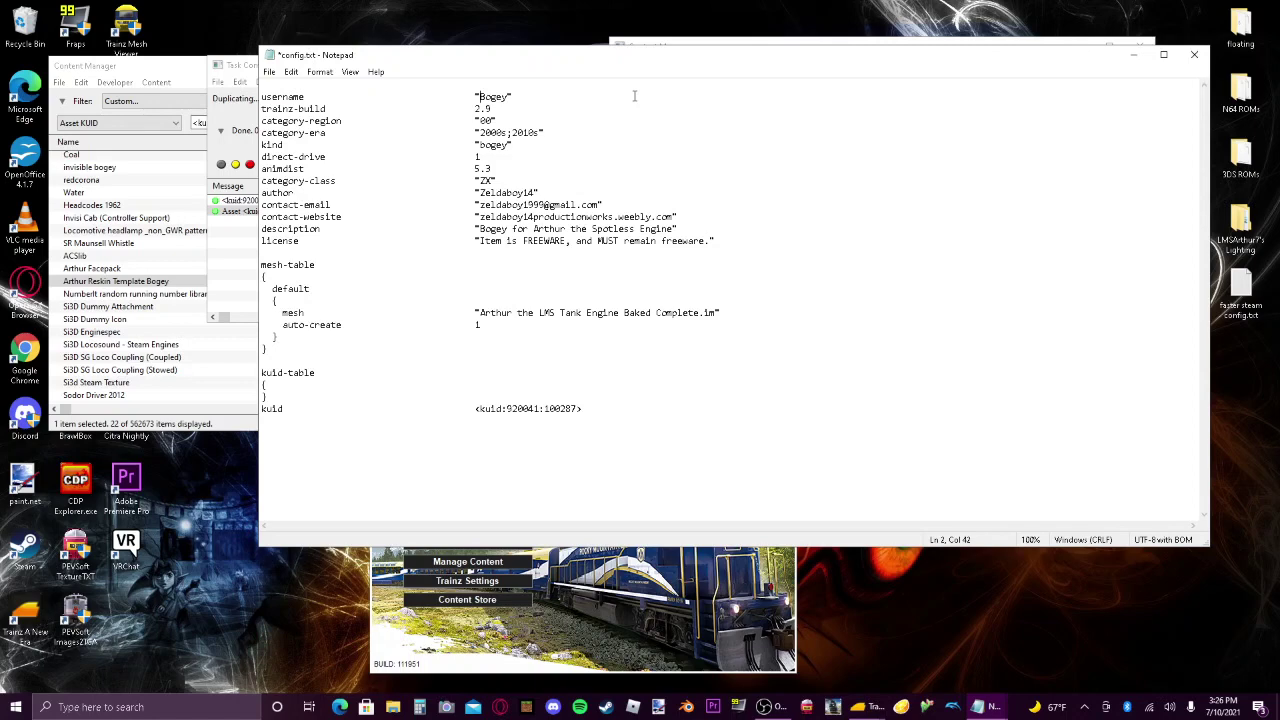
type("Archibald")
key("BackSpace")
type("'s")
Copy the bogey's kuid value, then close its config.txt and save the changes.
left_click_drag(589, 409, 476, 411)
key("ctrl+c")
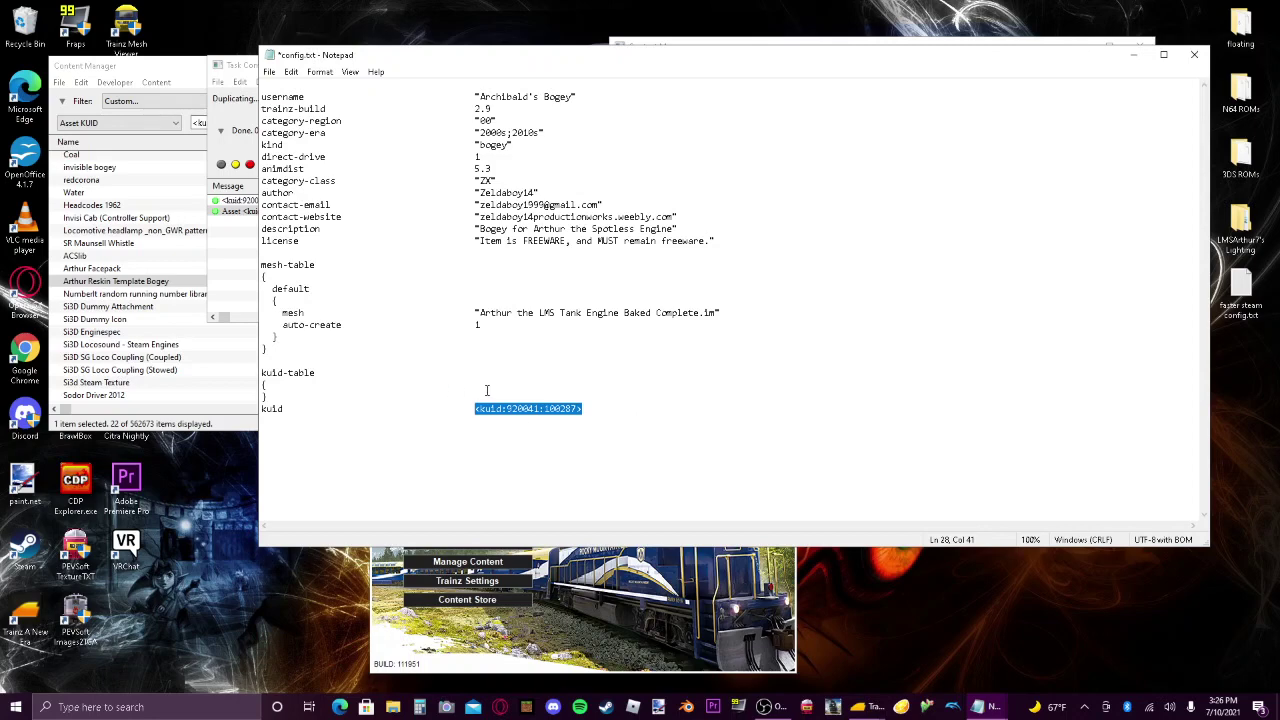
left_click(605, 416)
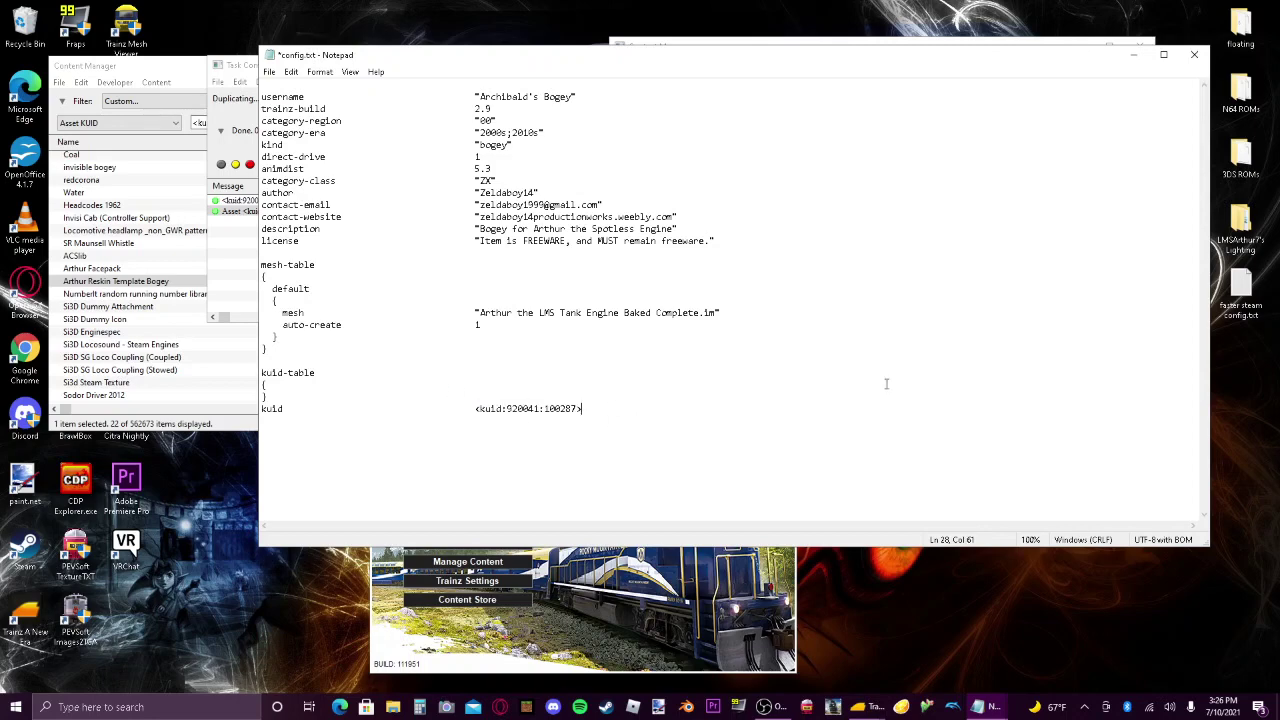
left_click(1194, 54)
left_click(605, 383)
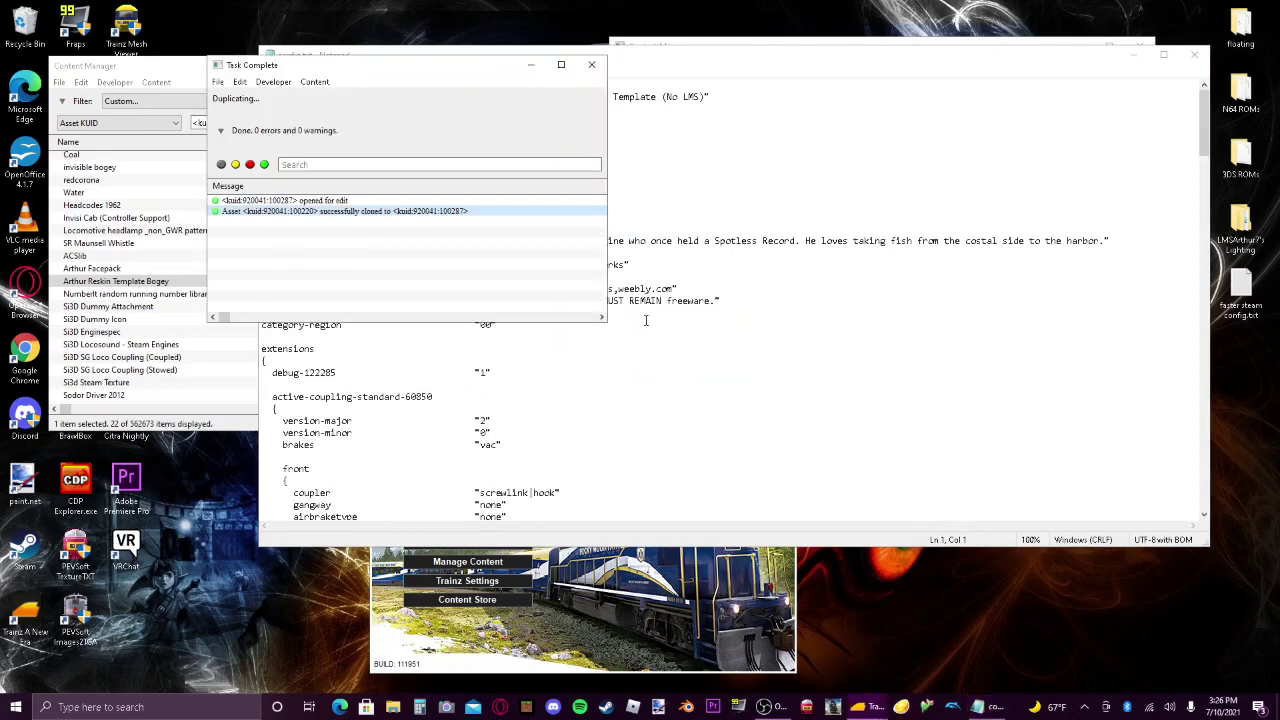
In the engine's config.txt, replace the kuid of bogey 2 in the bogeys section with the copied <kuid:920041:100287>.
left_click(645, 322)
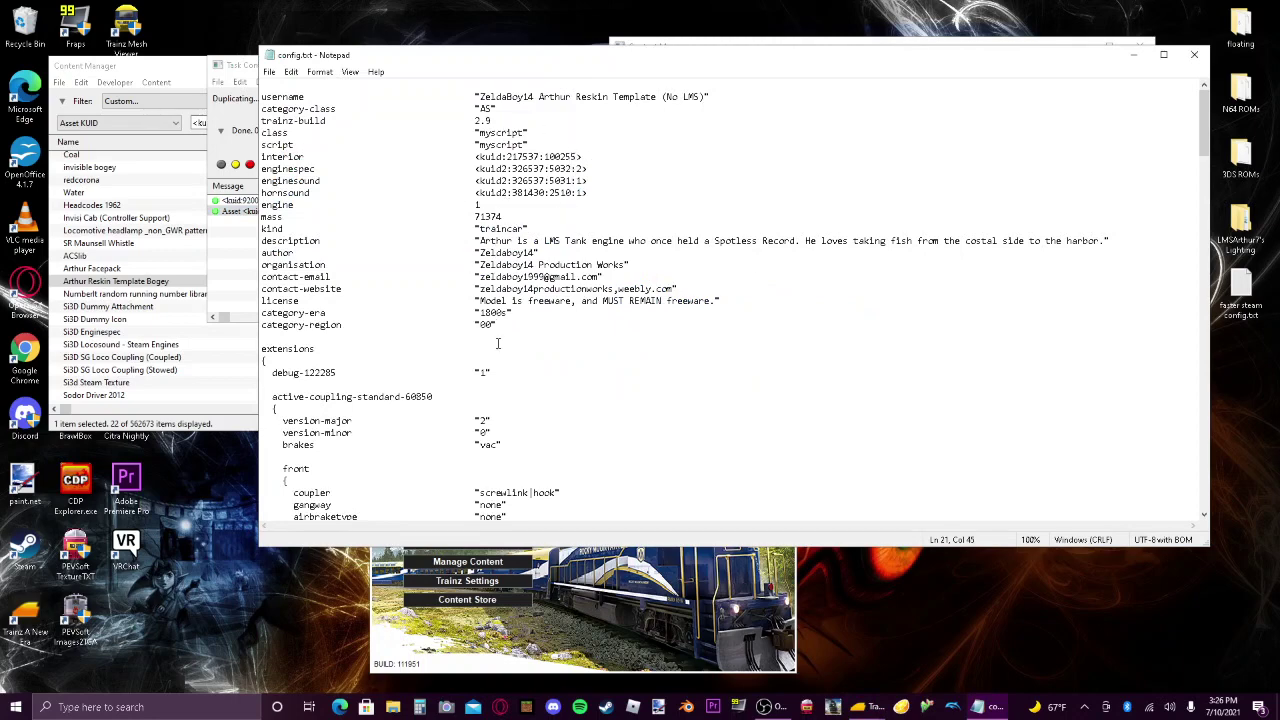
scroll(497, 343, "down", 20)
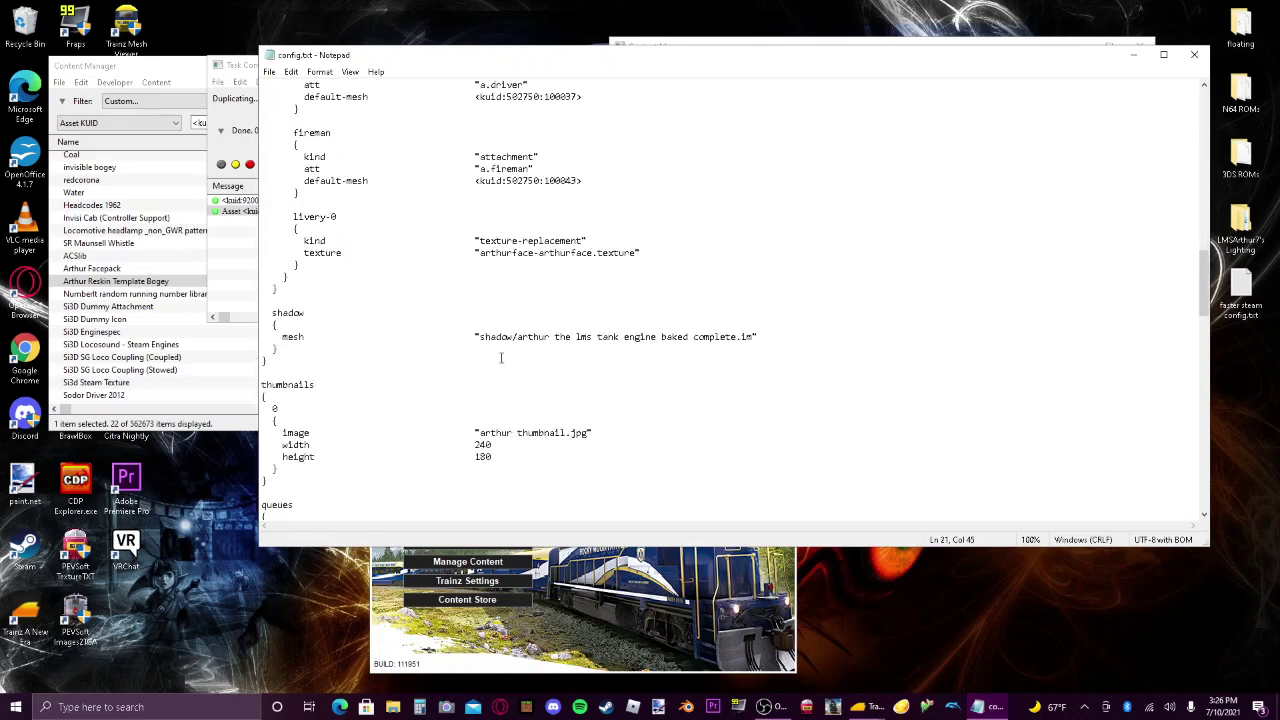
scroll(501, 357, "down", 14)
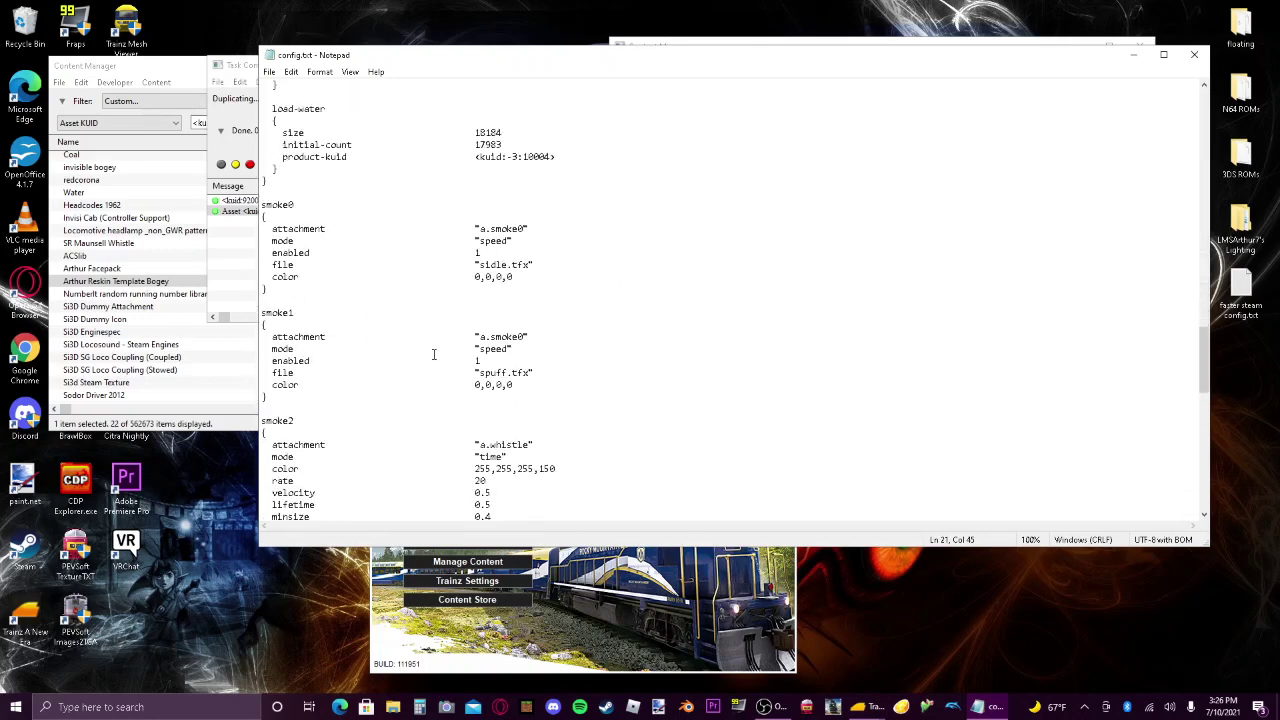
scroll(434, 354, "down", 9)
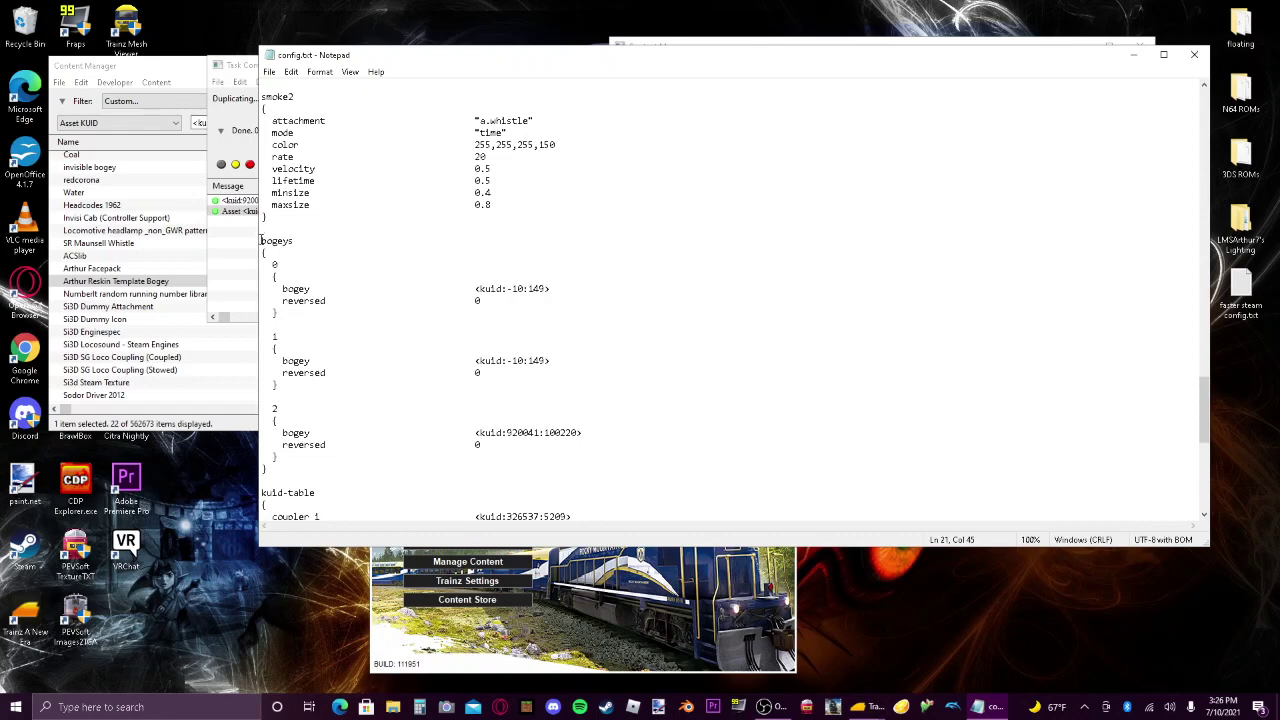
left_click_drag(261, 240, 378, 444)
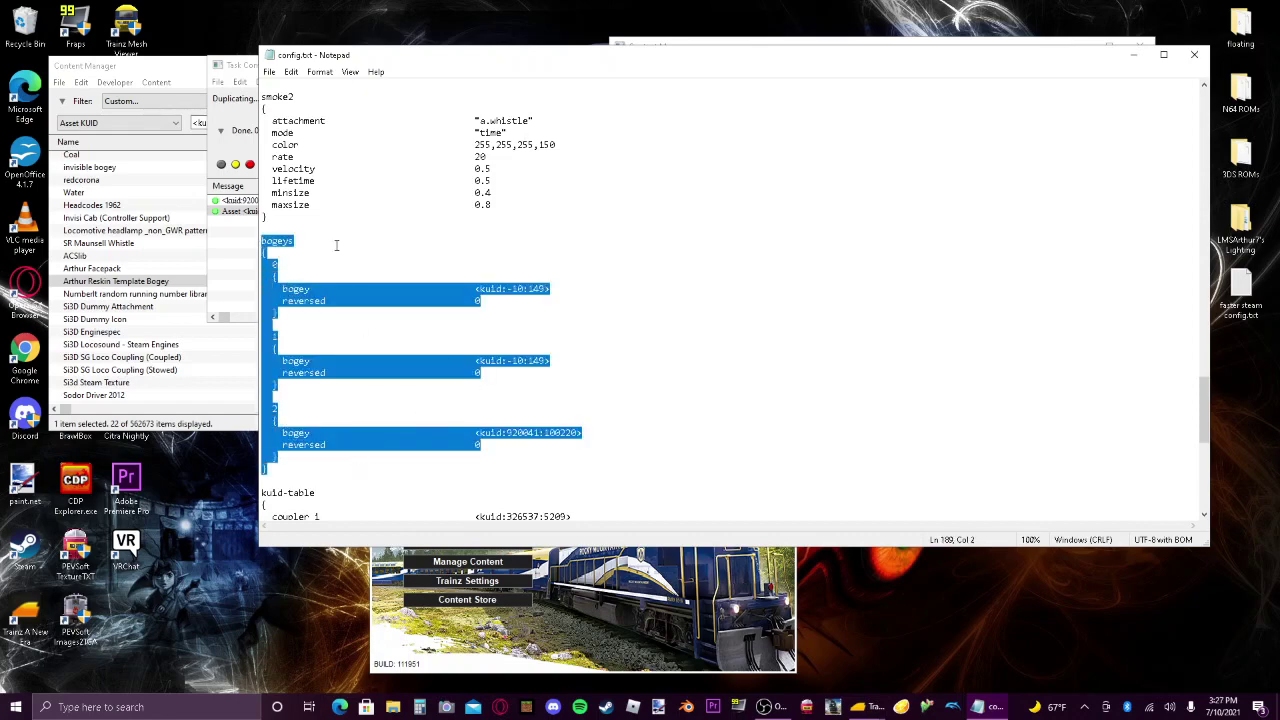
left_click(276, 241)
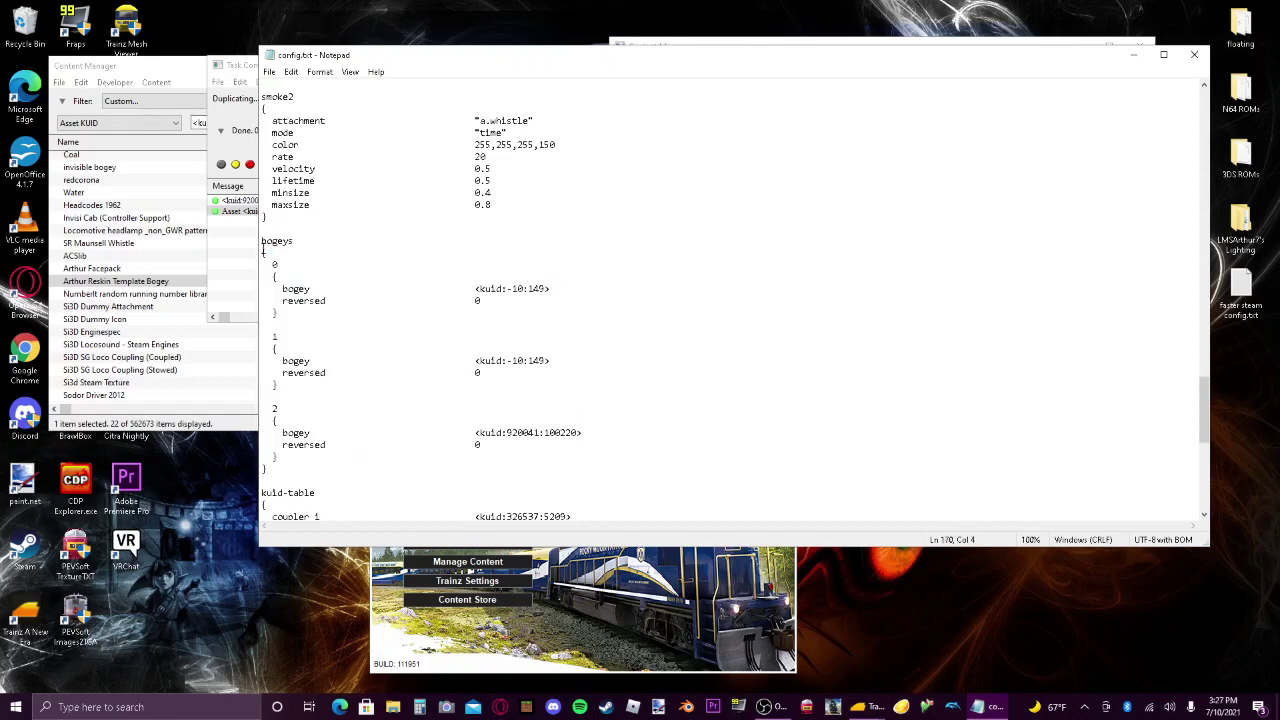
left_click_drag(262, 241, 414, 462)
left_click(461, 459)
left_click_drag(598, 435, 476, 438)
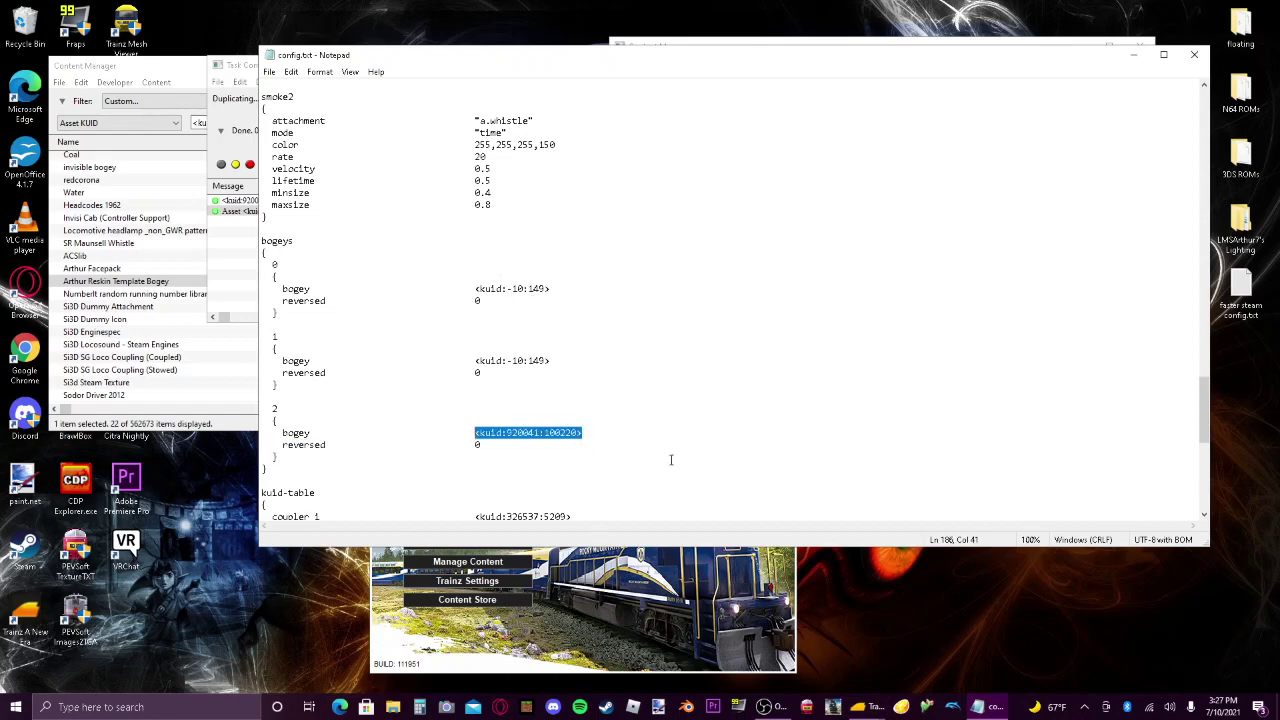
key("ctrl+v")
left_click(565, 422)
left_click(583, 432)
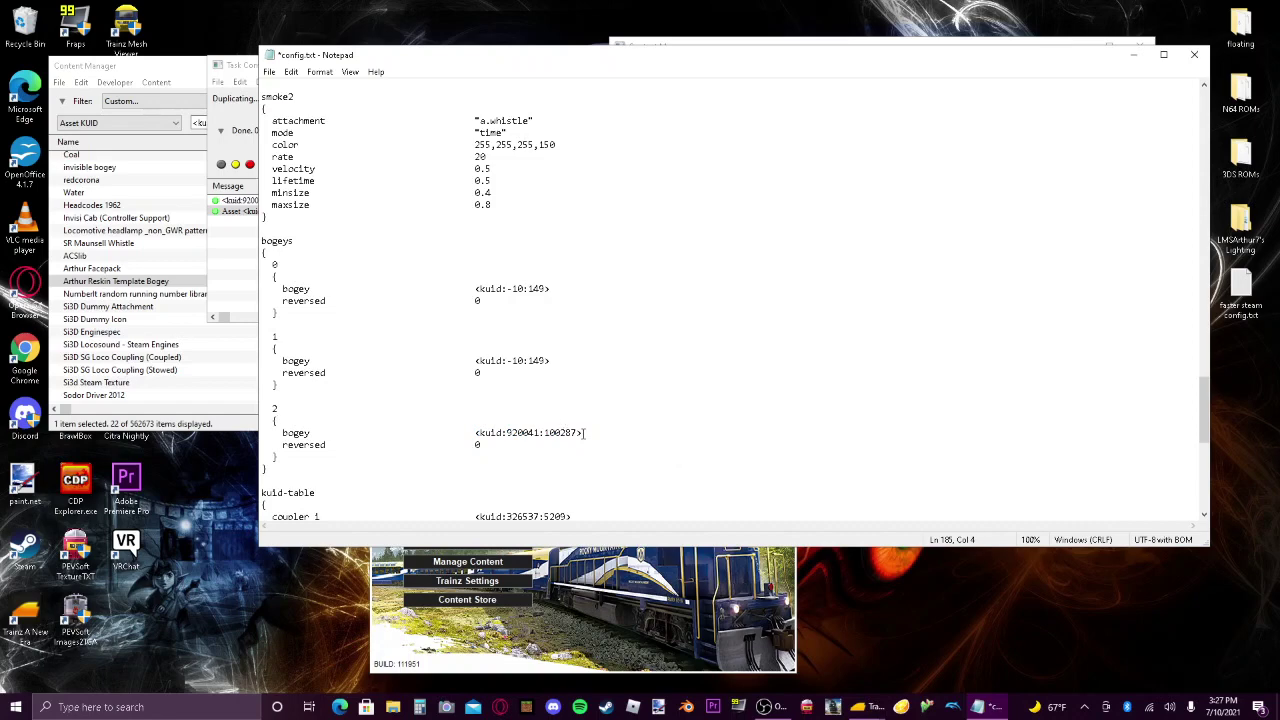
Set entry 14 of the engine's kuid-table to <kuid:920041:100287>, then close config.txt and save the changes.
left_click_drag(1206, 408, 1208, 472)
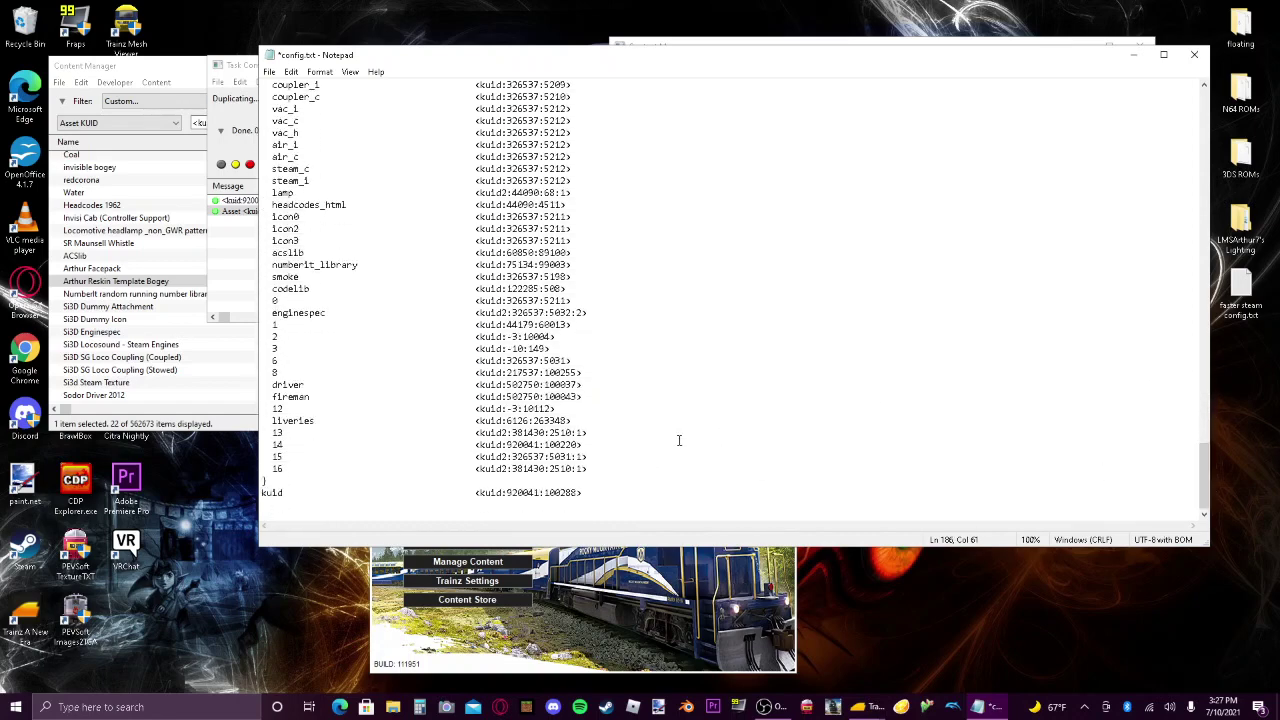
scroll(593, 433, "up", 1)
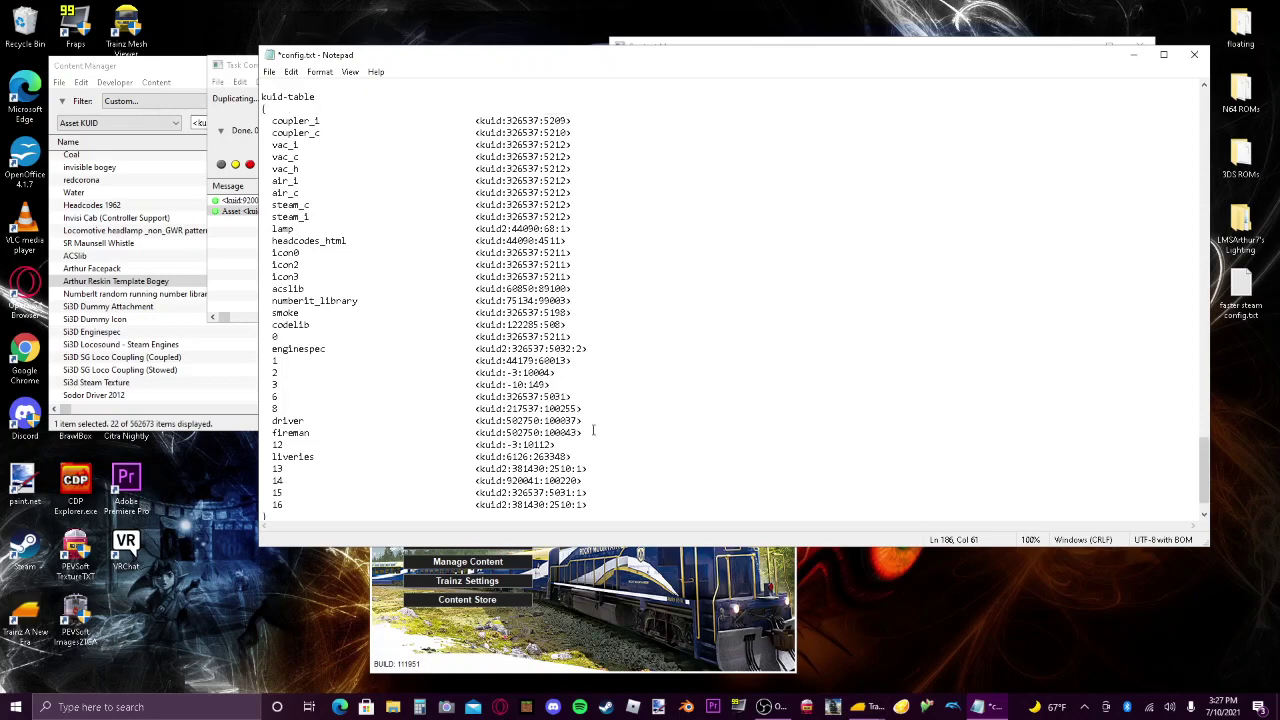
scroll(480, 277, "down", 1)
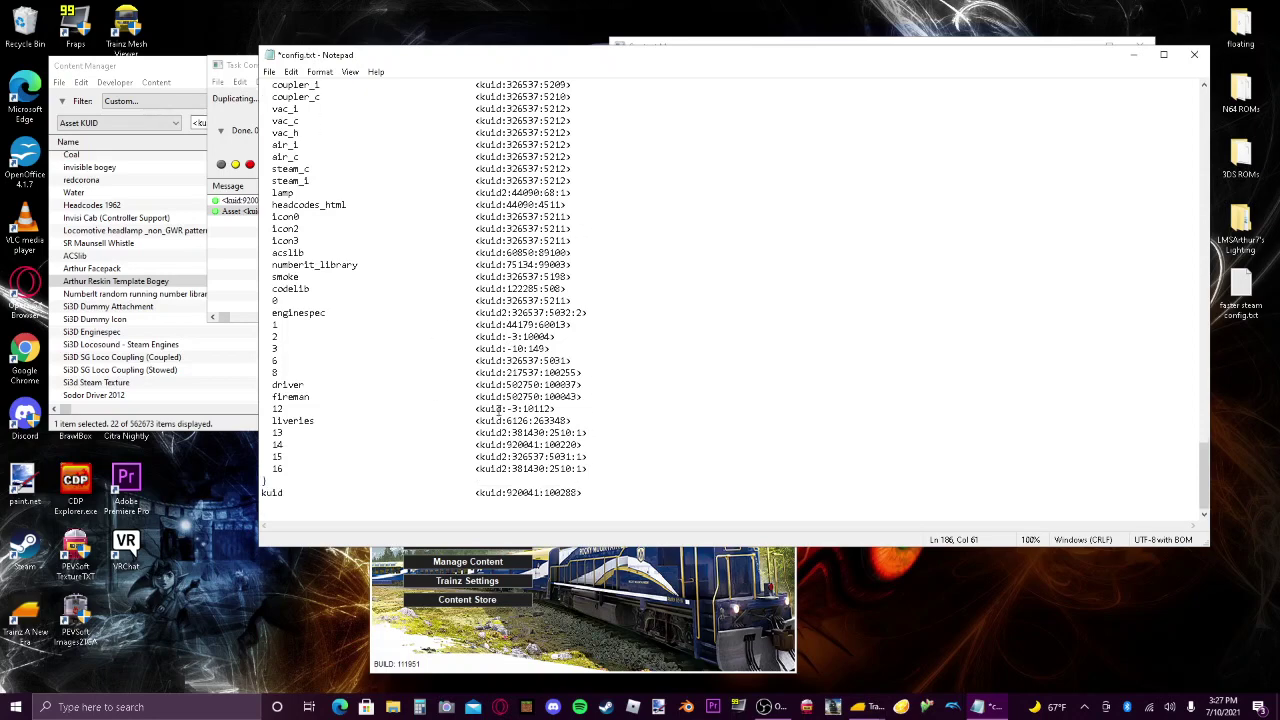
scroll(498, 408, "up", 2)
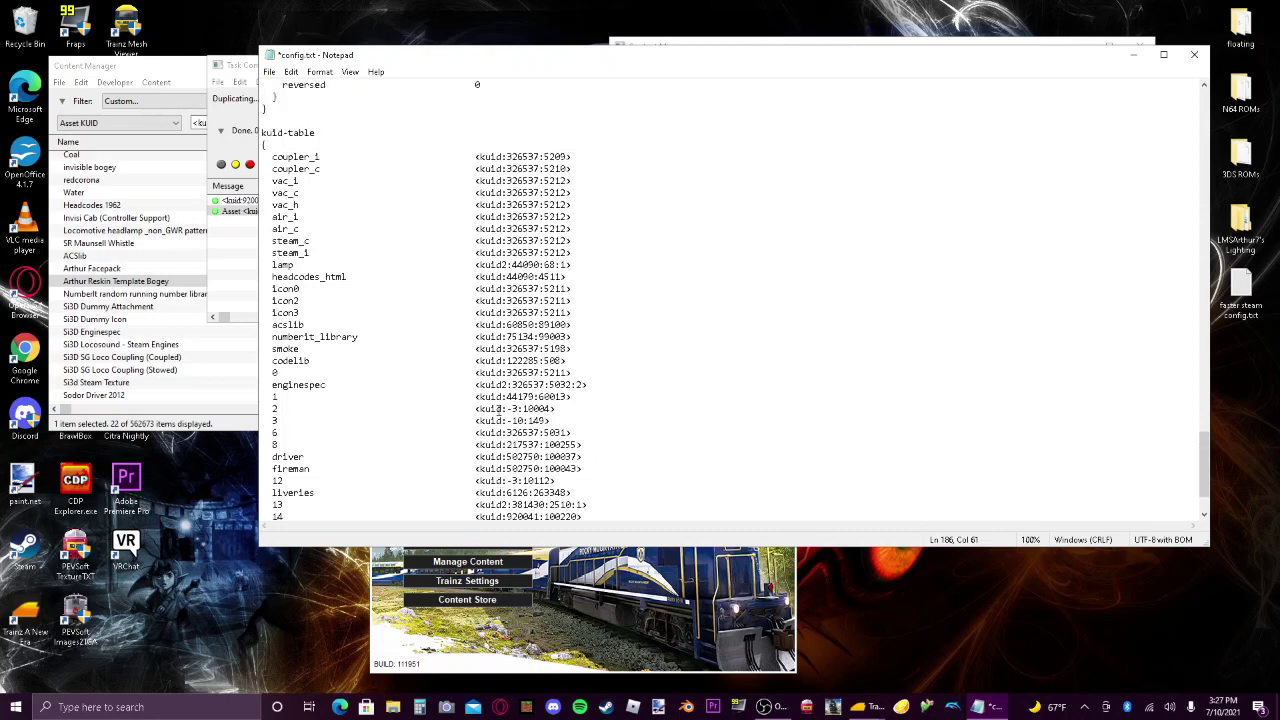
scroll(498, 408, "down", 2)
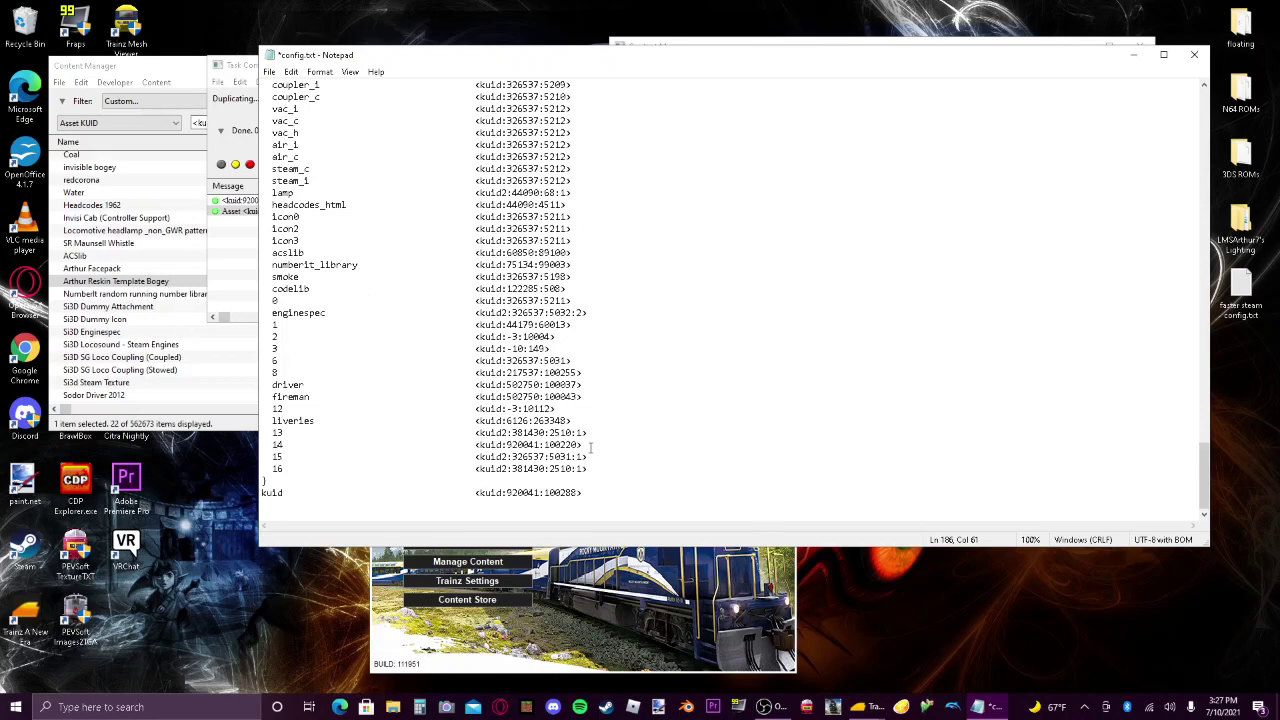
left_click_drag(274, 444, 587, 446)
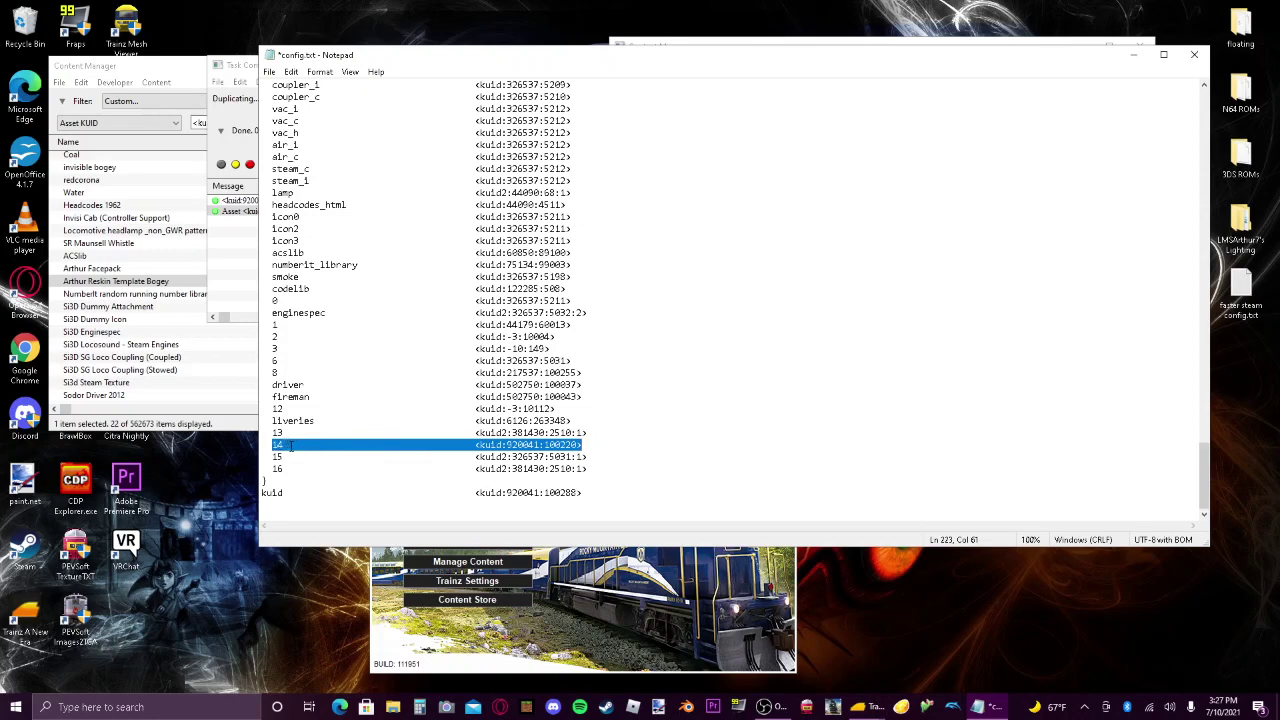
left_click_drag(586, 446, 476, 445)
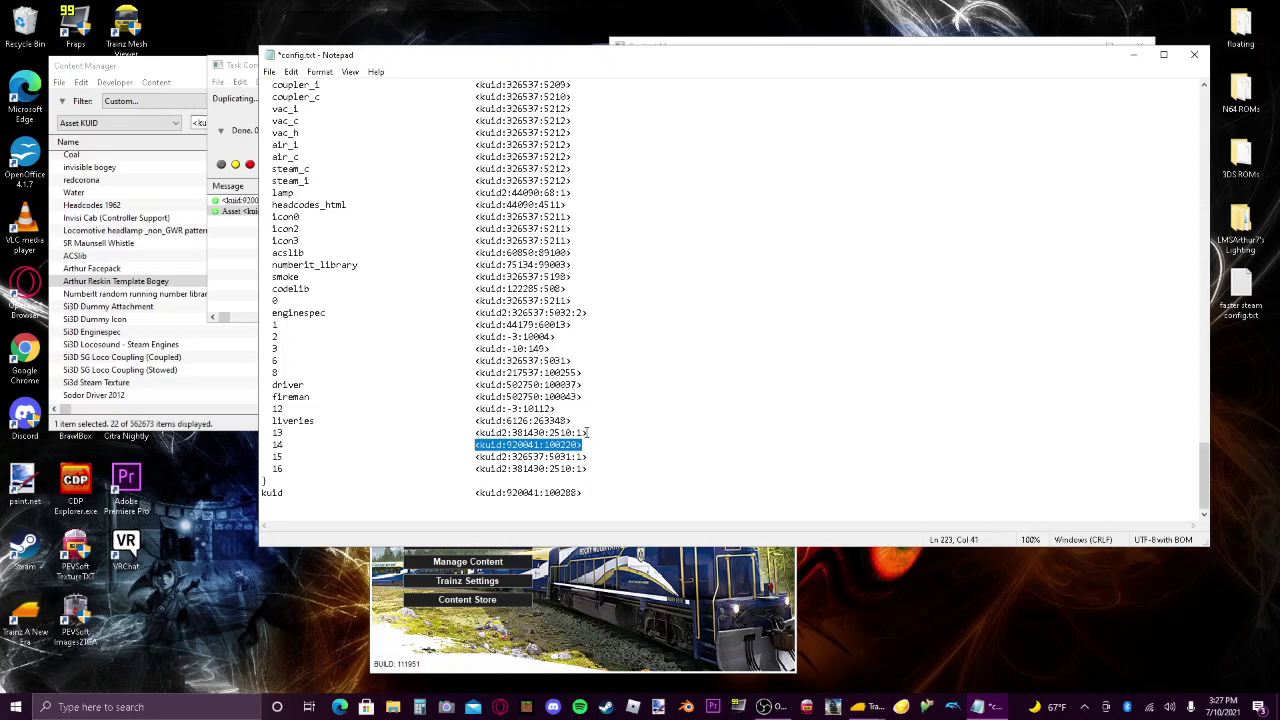
key("ctrl+v")
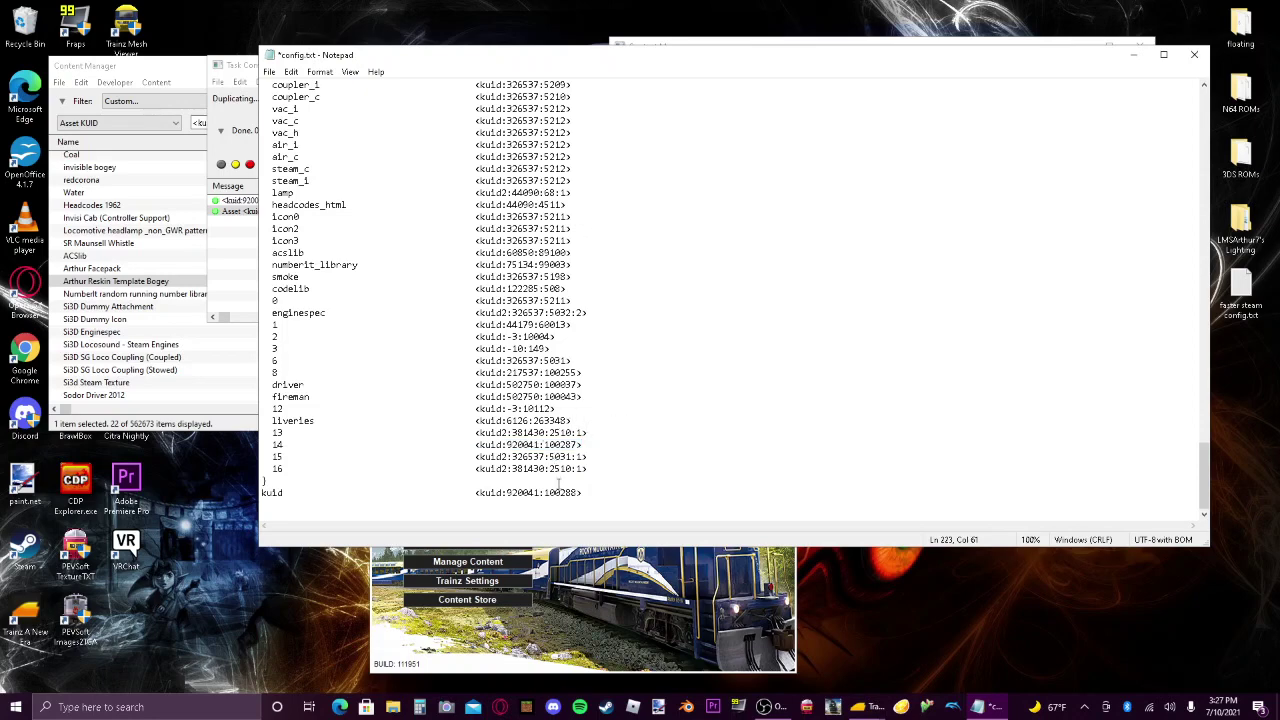
left_click(1194, 54)
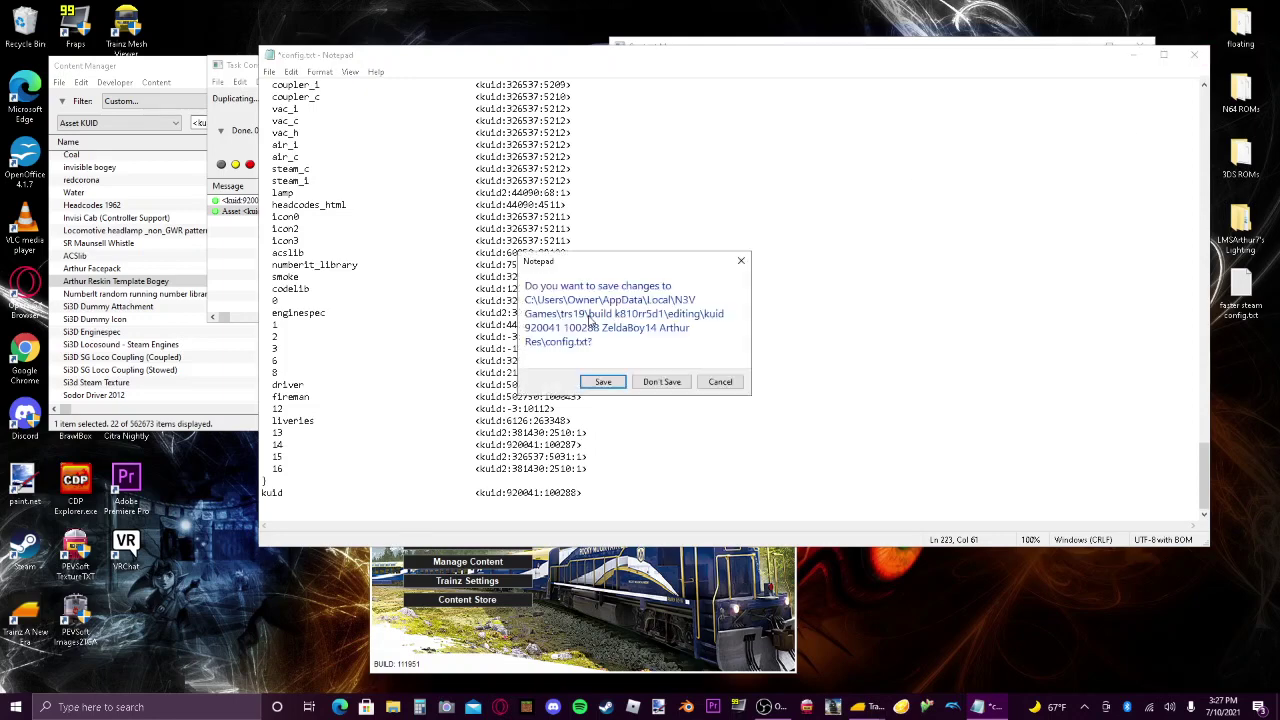
left_click(603, 385)
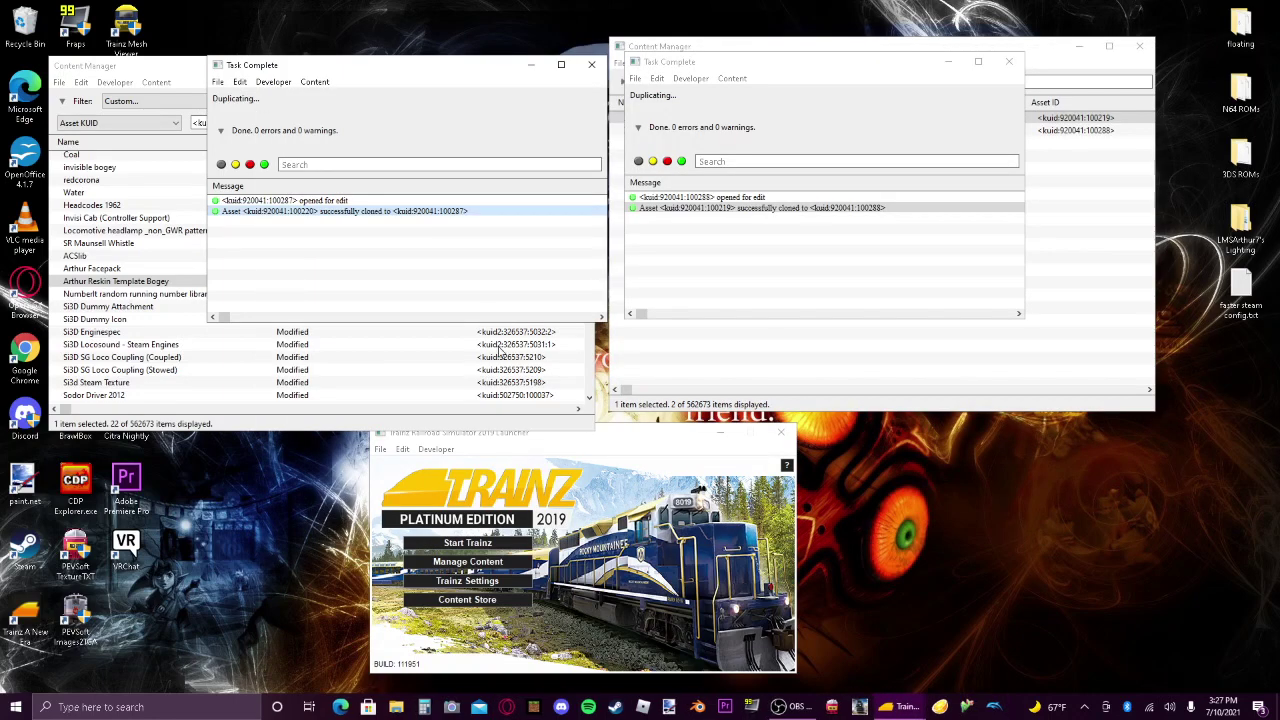
Submit the edits of the cloned bogey and the cloned engine from their duplication task windows.
right_click(505, 215)
left_click(560, 350)
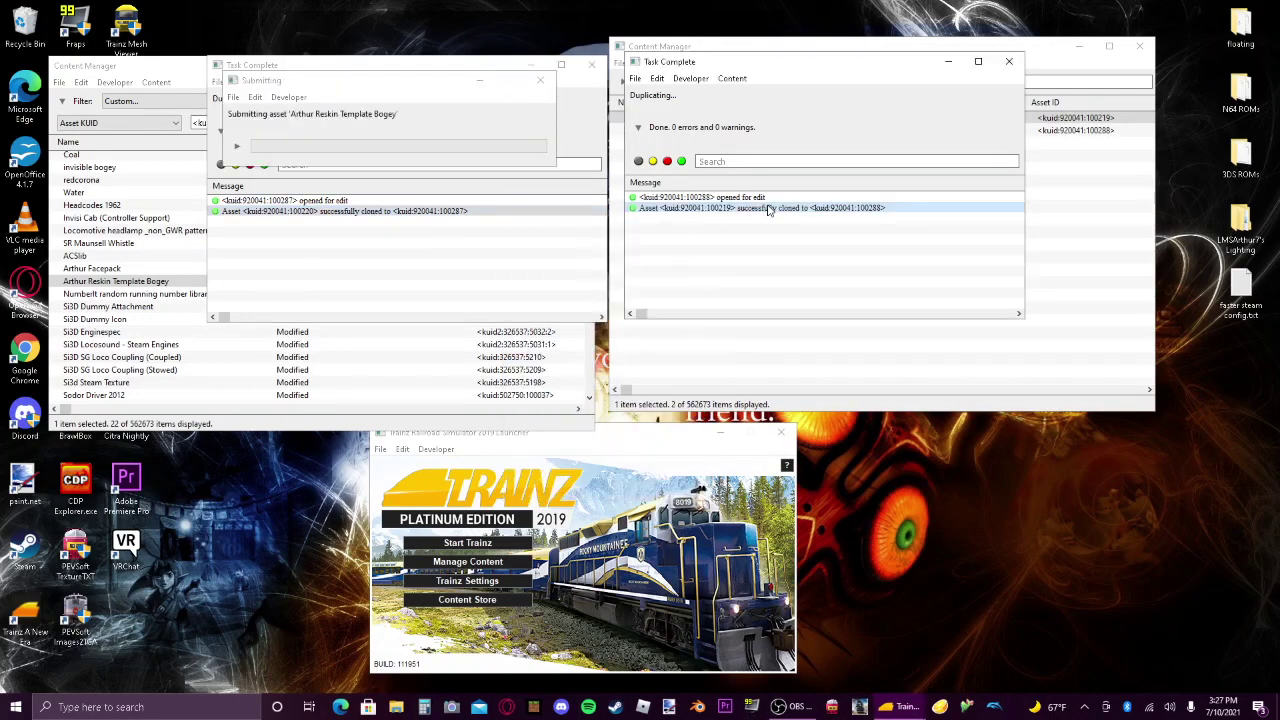
right_click(768, 209)
left_click(815, 376)
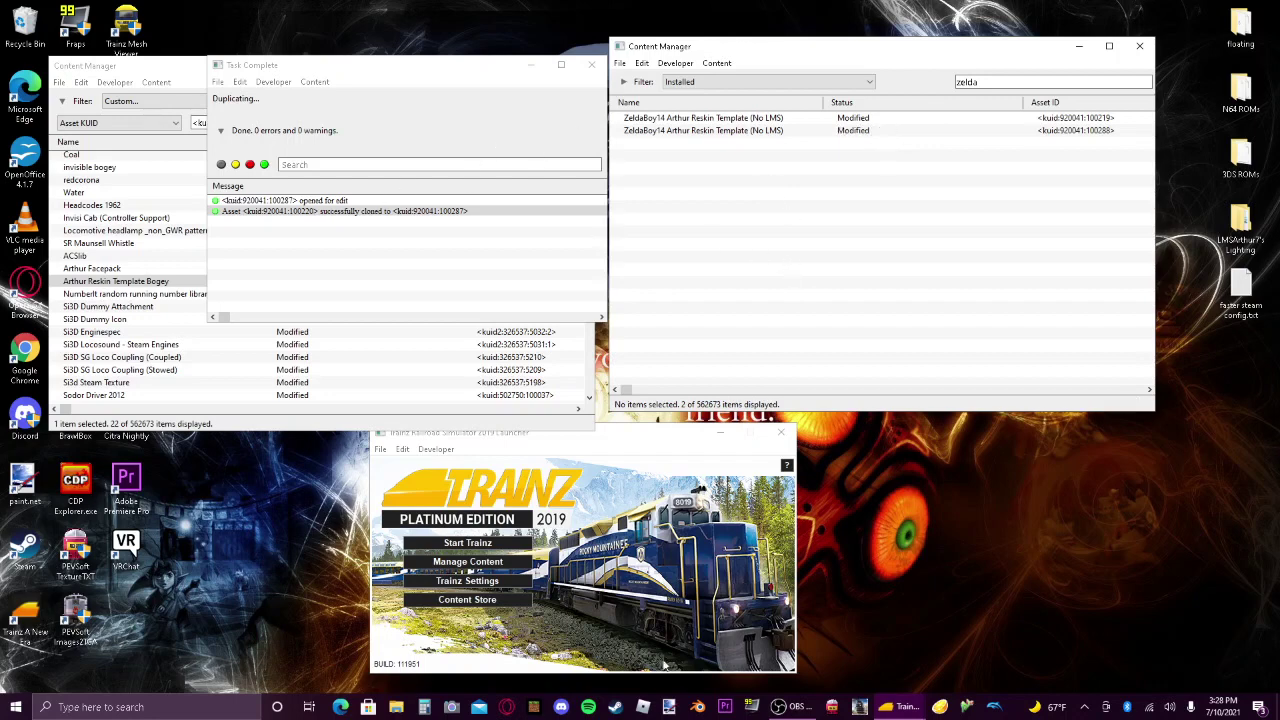
Open the config text of kuid:920041:100288, change its username to "Archibald the Ivatt 2MT", then close and save it.
right_click(739, 133)
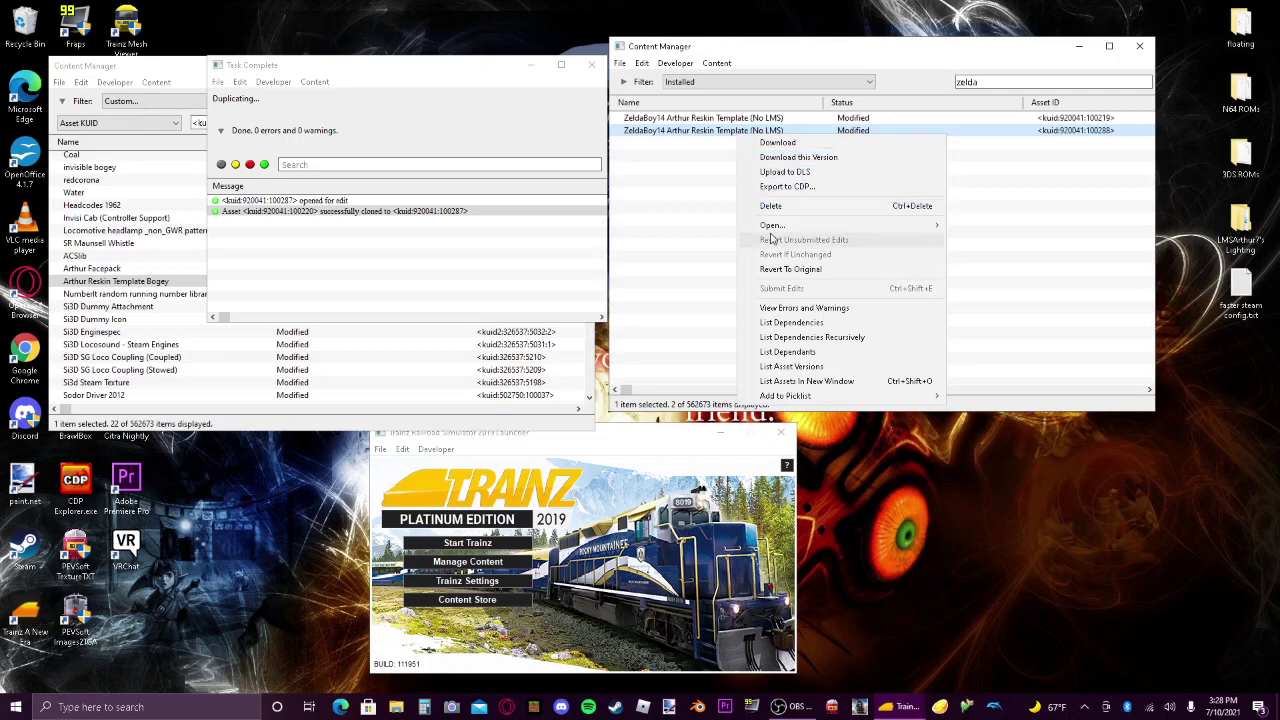
mouse_move(774, 226)
left_click(1049, 258)
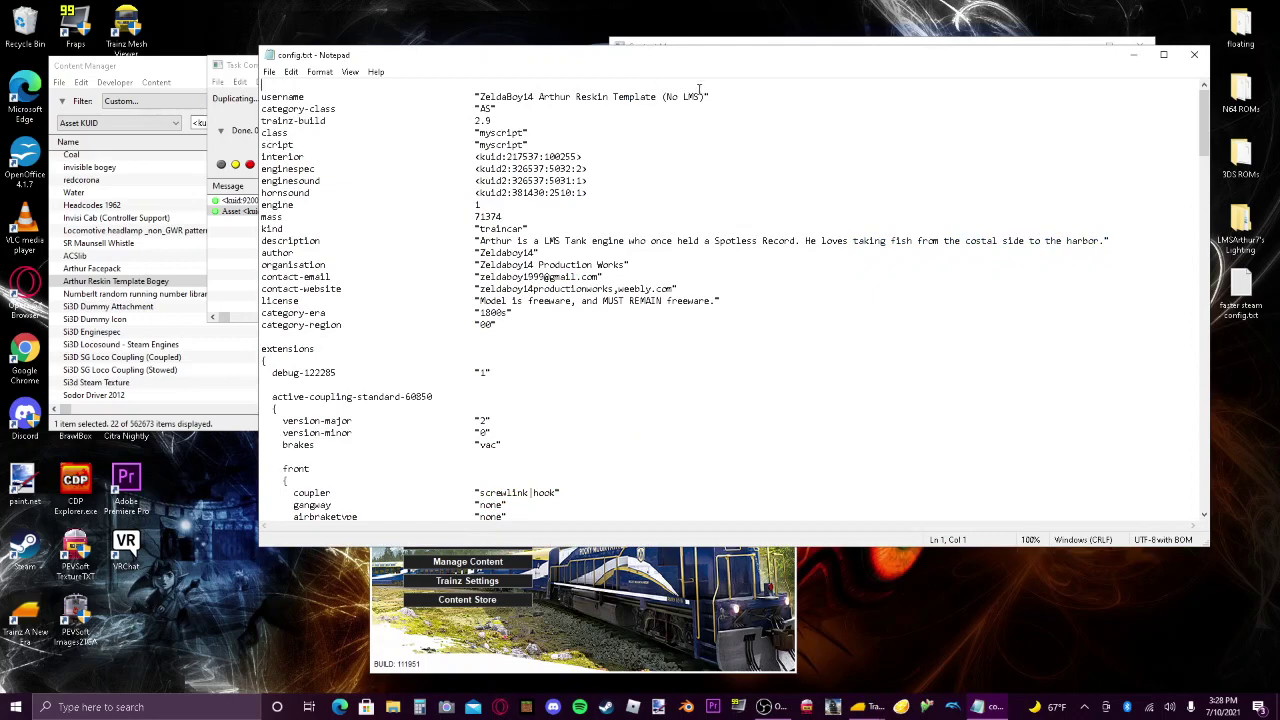
left_click_drag(695, 96, 483, 96)
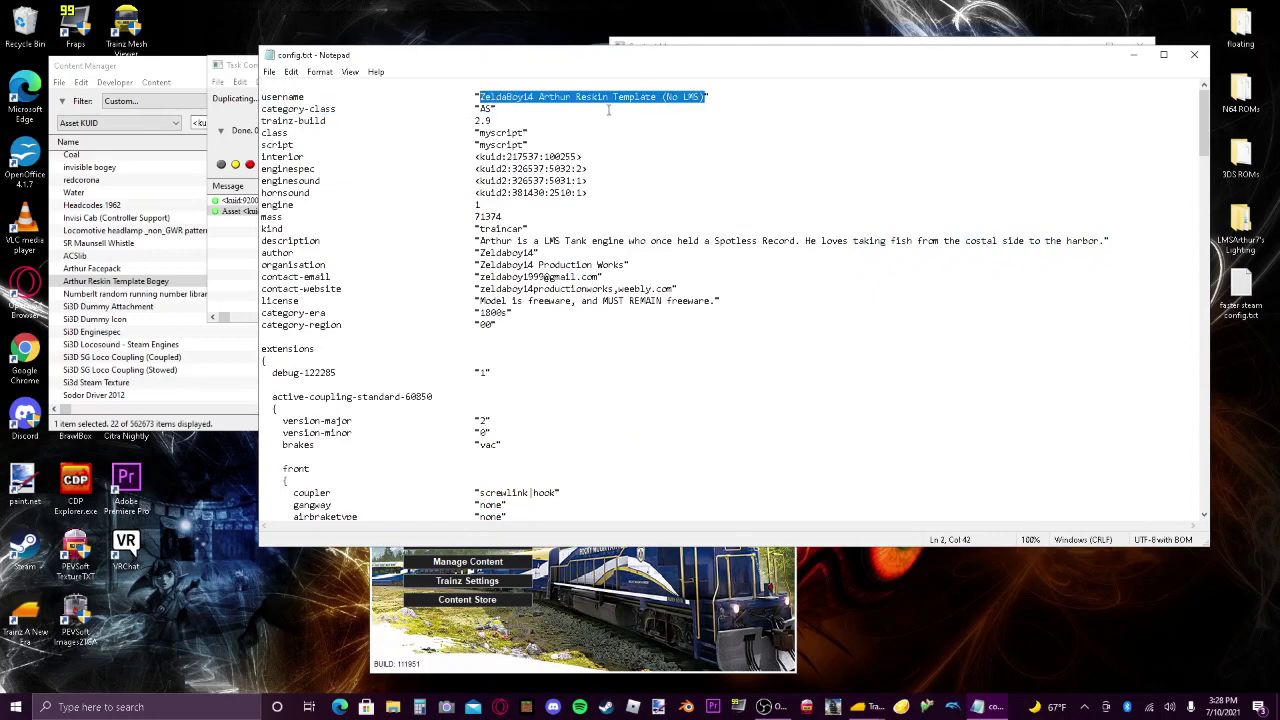
type("Archibald the Ivatt 2MT")
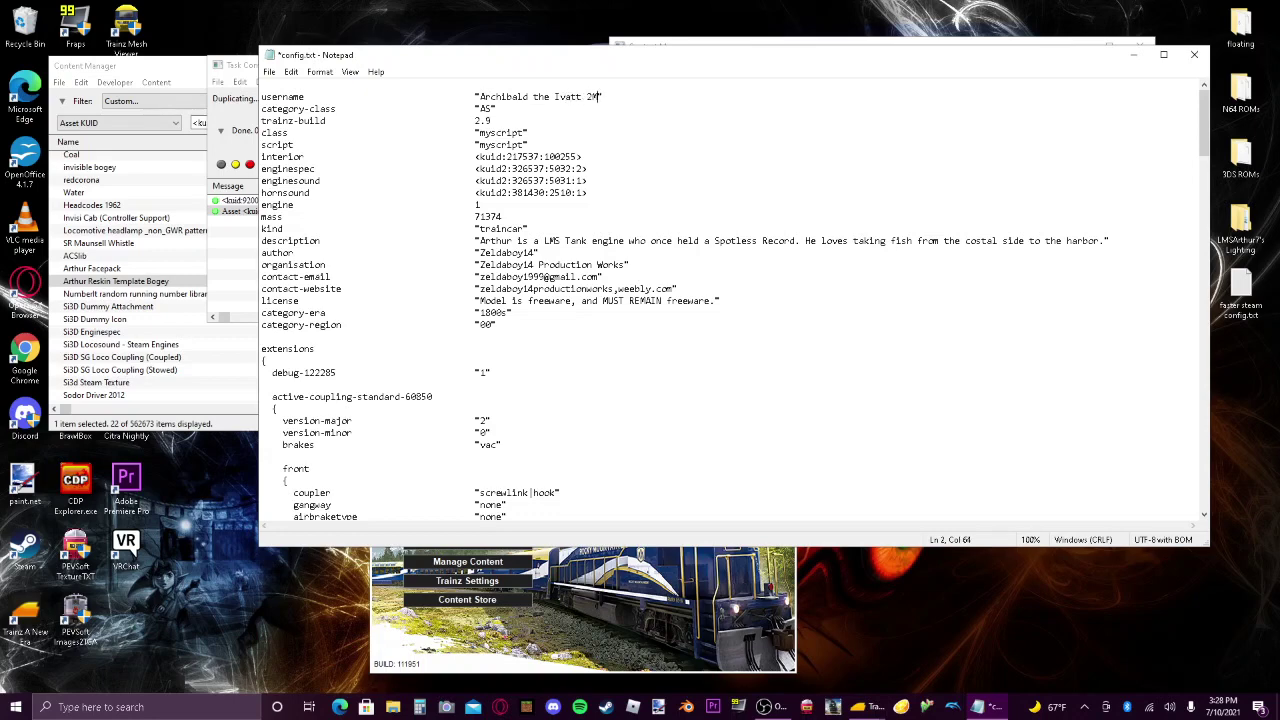
left_click(1182, 56)
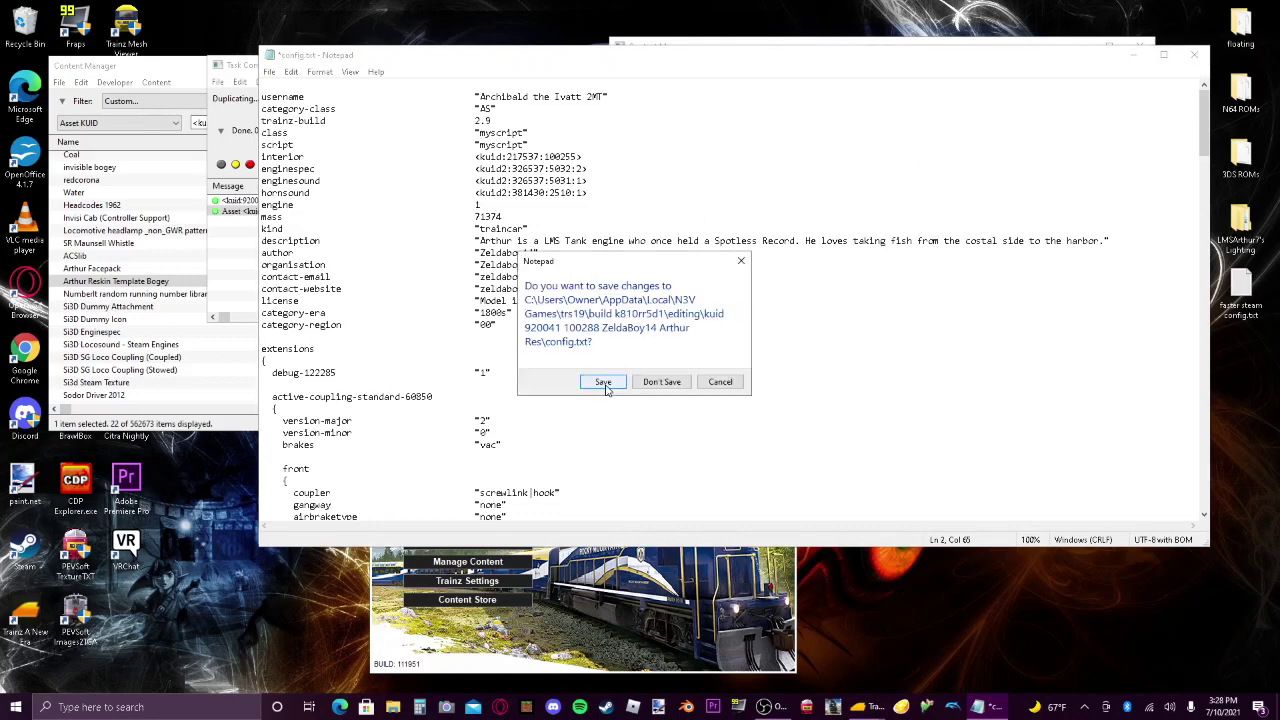
left_click(603, 383)
Submit the edits of kuid:920041:100288, then close the bogey's duplication task window and the dependency list window.
right_click(737, 133)
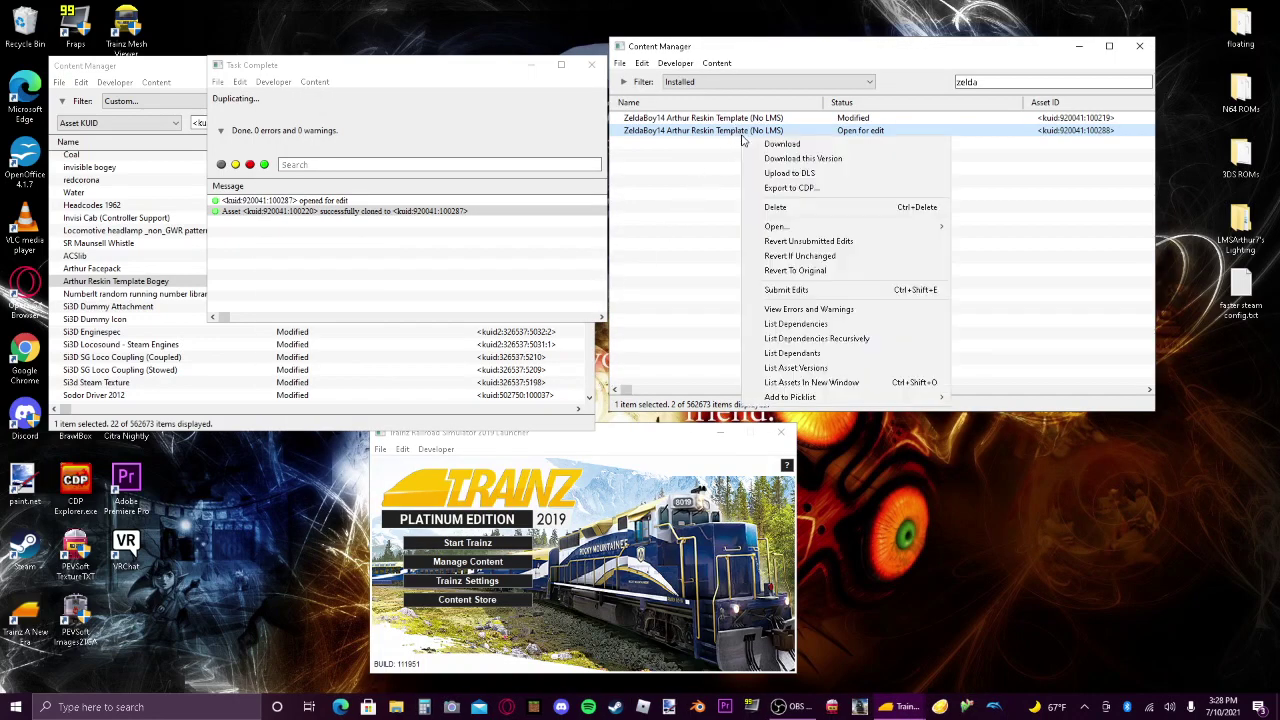
left_click(795, 298)
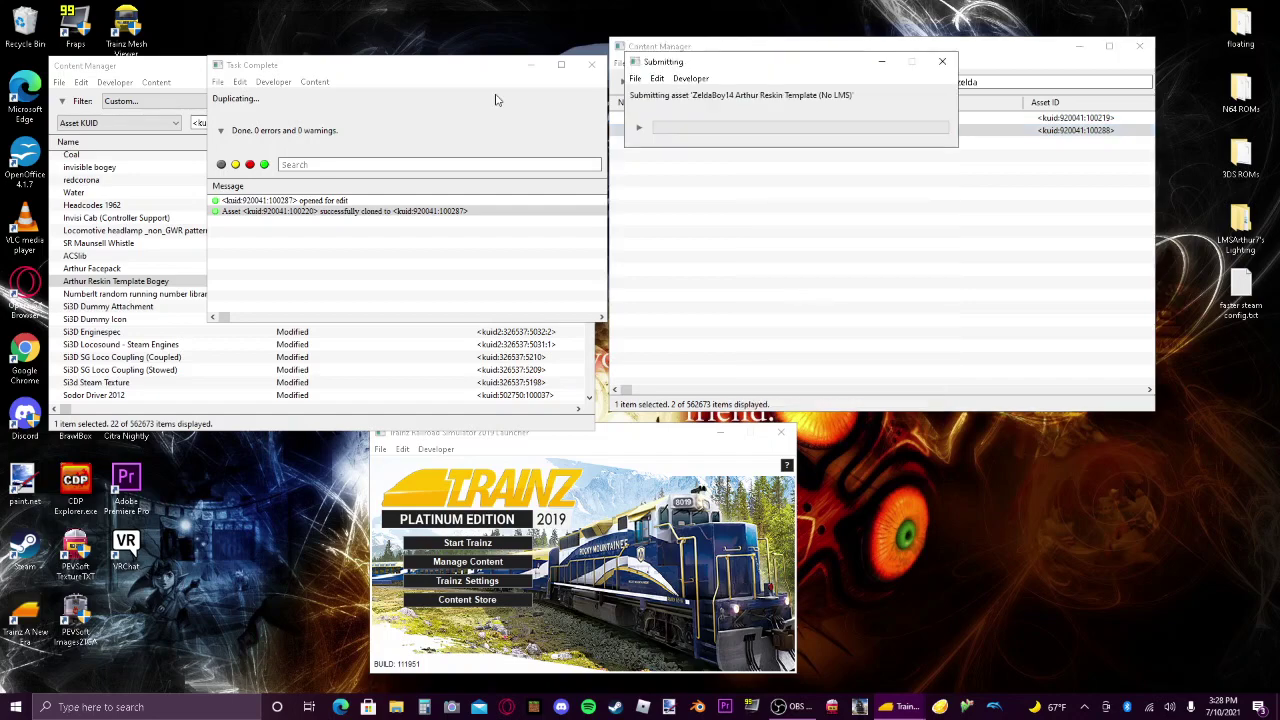
left_click(591, 64)
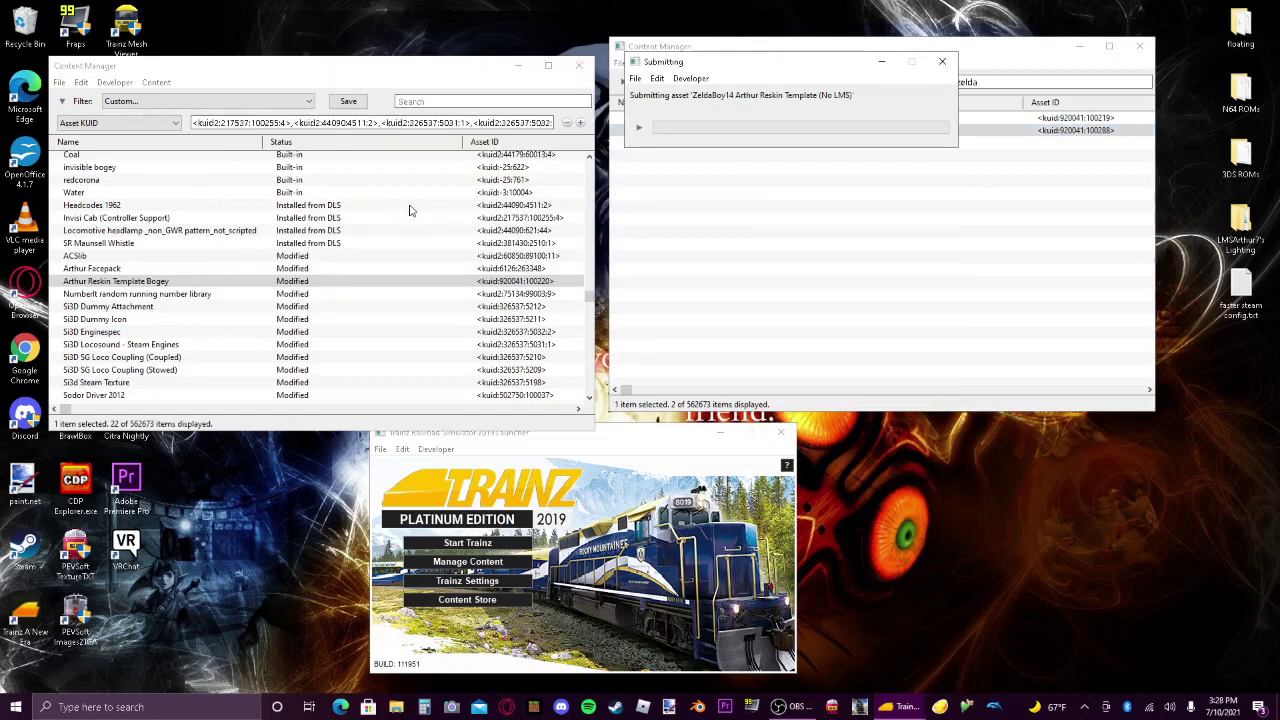
left_click(578, 65)
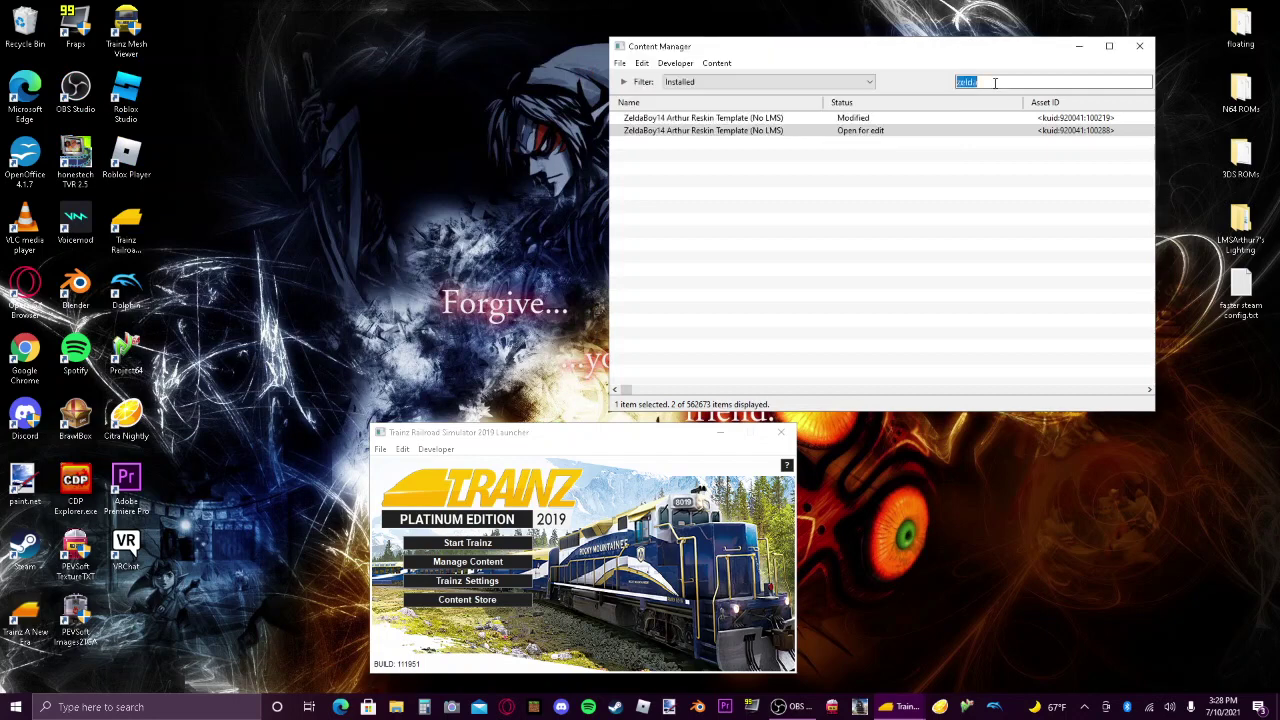
Search the installed content for "archibald" and close the engine's duplication task window.
type("archibald")
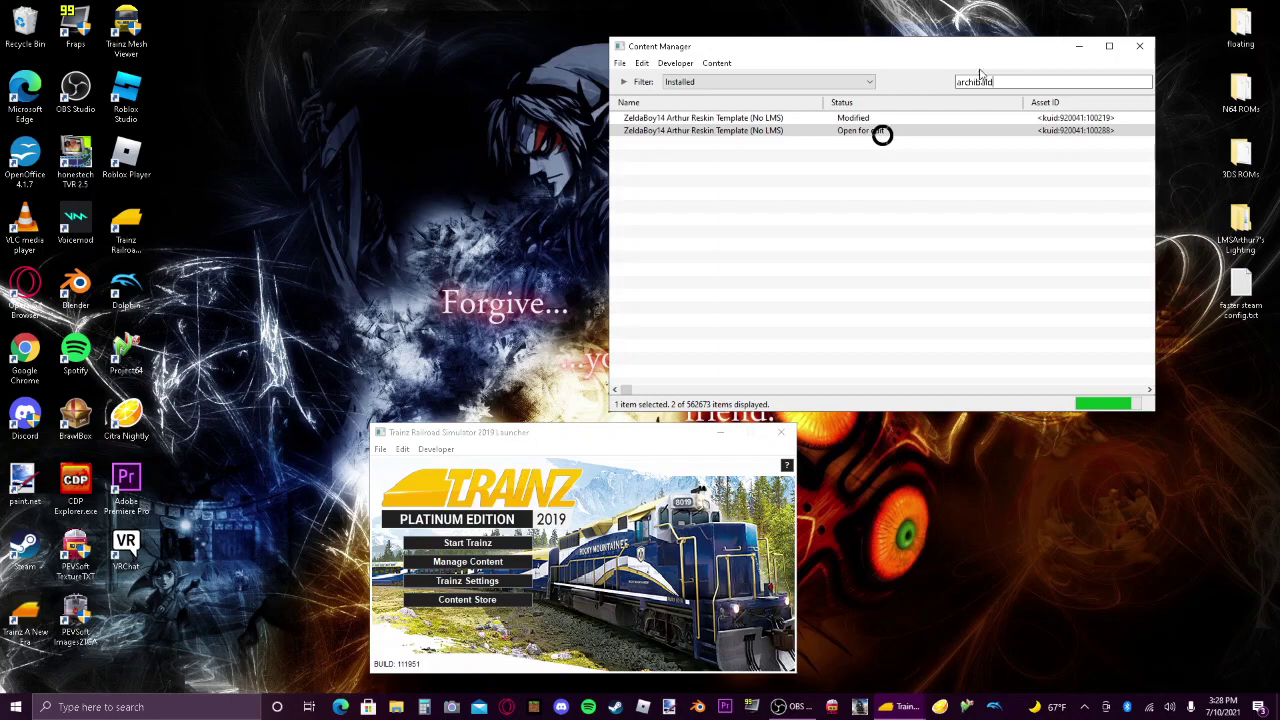
left_click_drag(952, 53, 663, 50)
left_click(880, 64)
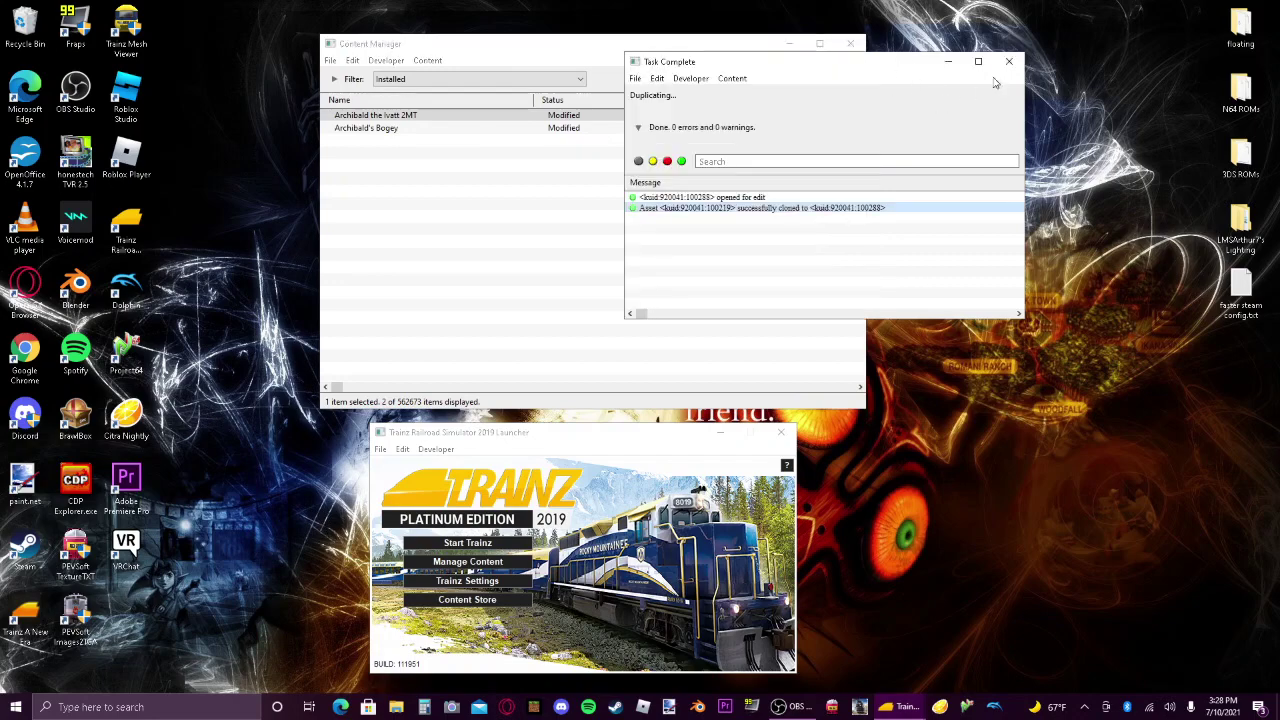
left_click(1008, 61)
left_click(509, 177)
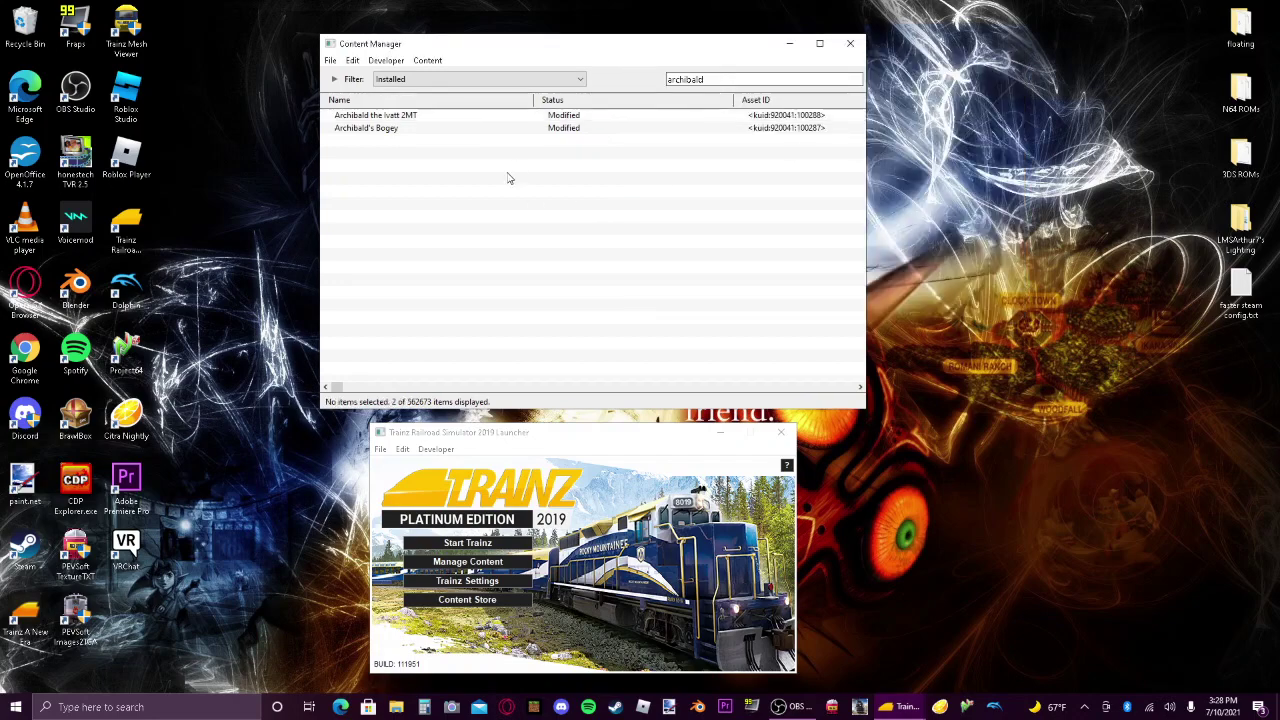
List the asset versions of Archibald's Bogey, then return to the Archibald search results.
right_click(407, 116)
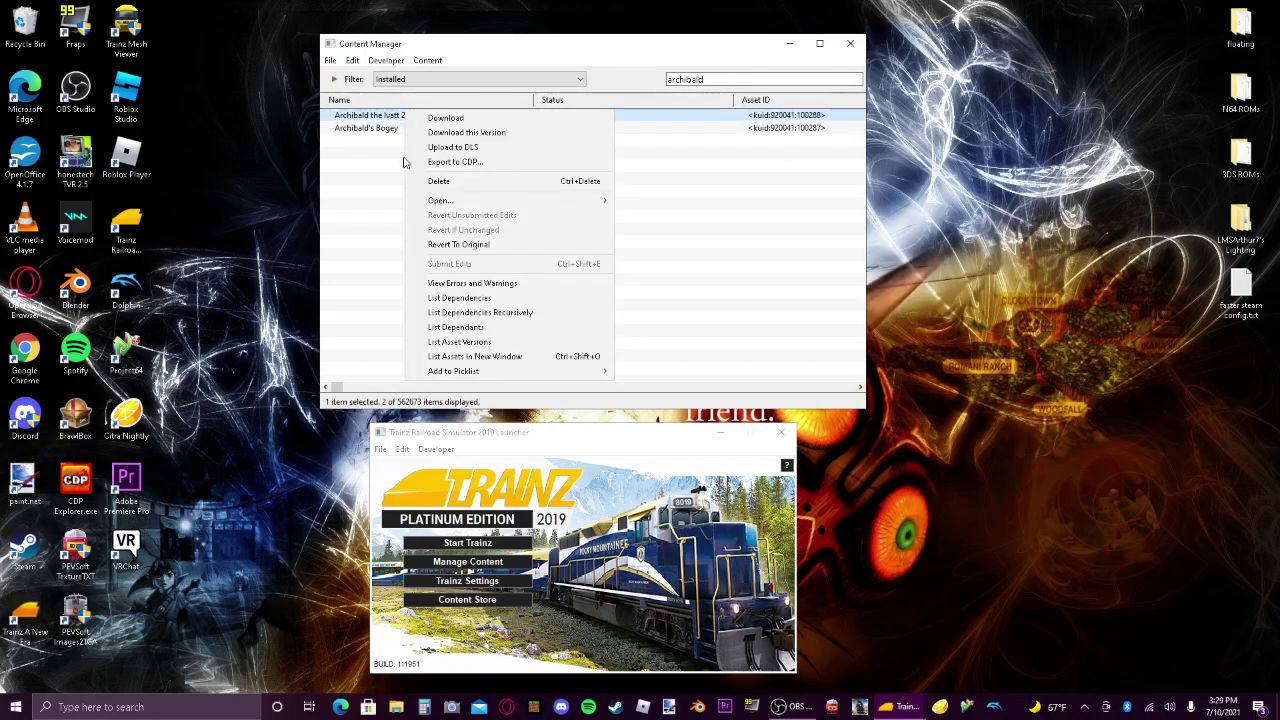
left_click(378, 129)
right_click(378, 128)
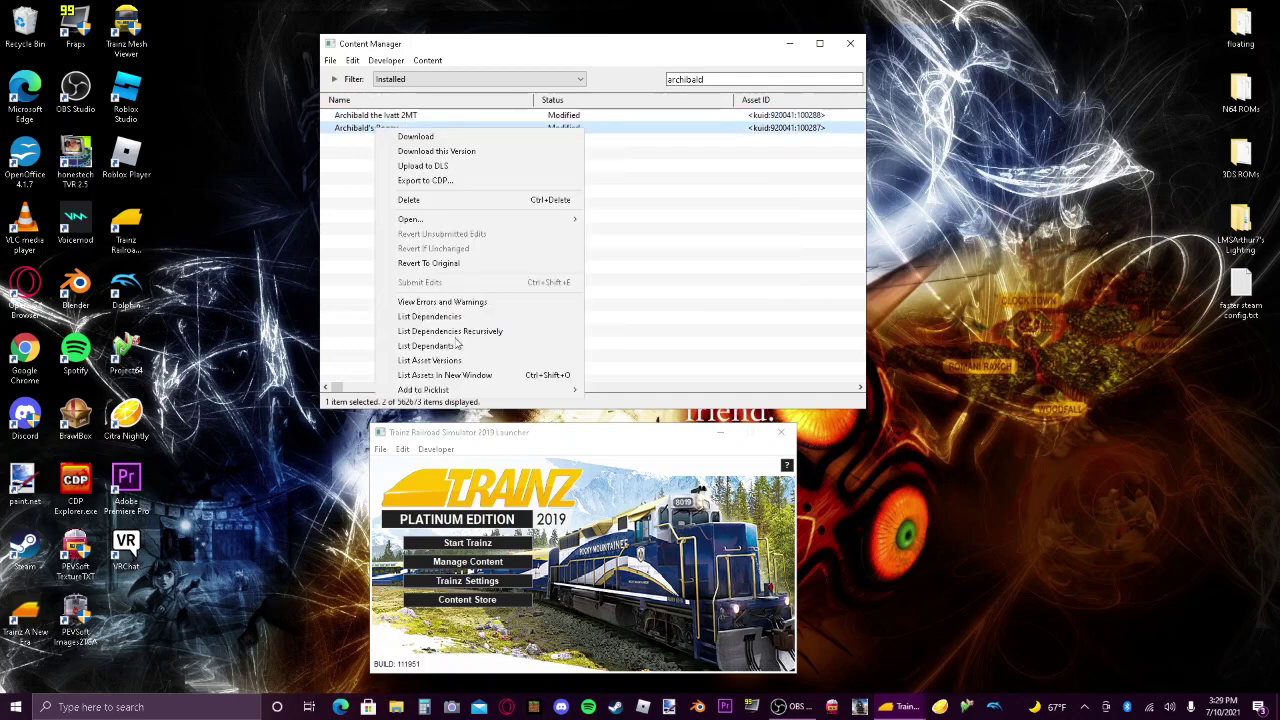
left_click(460, 366)
left_click(593, 77)
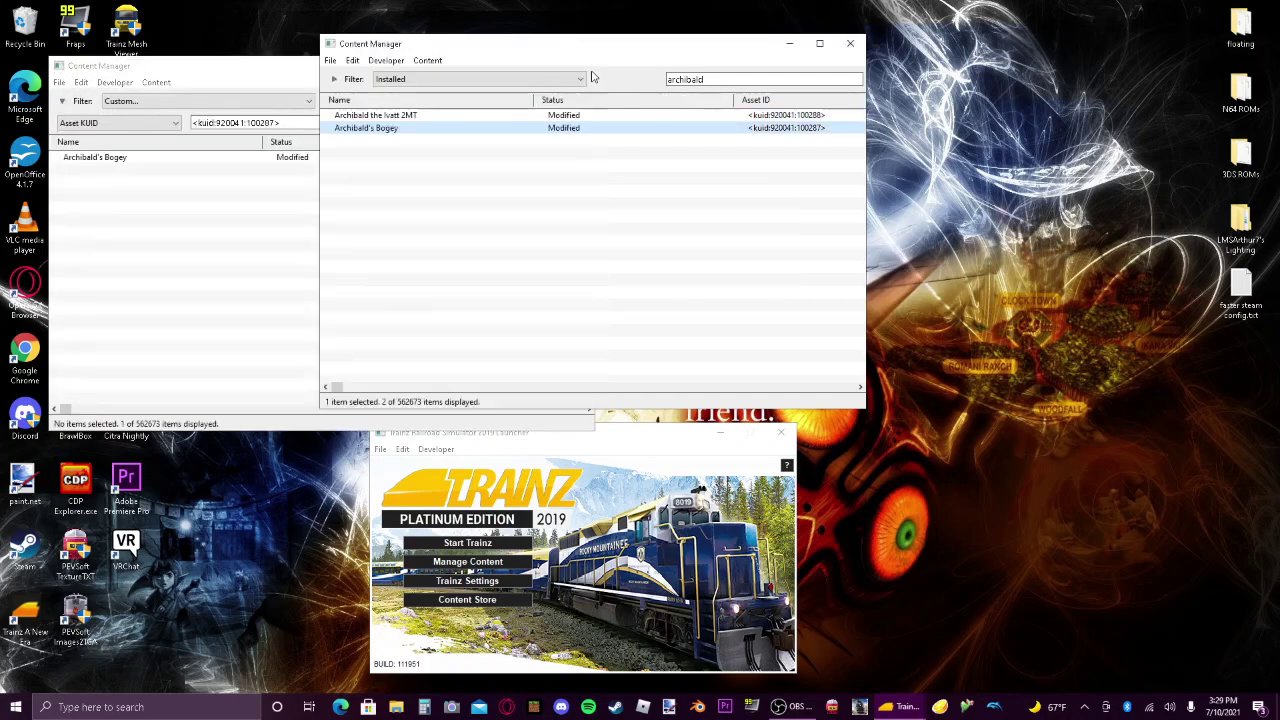
Close the asset versions window and open a preview of Archibald the Ivatt 2MT.
left_click(263, 216)
left_click(577, 60)
right_click(593, 116)
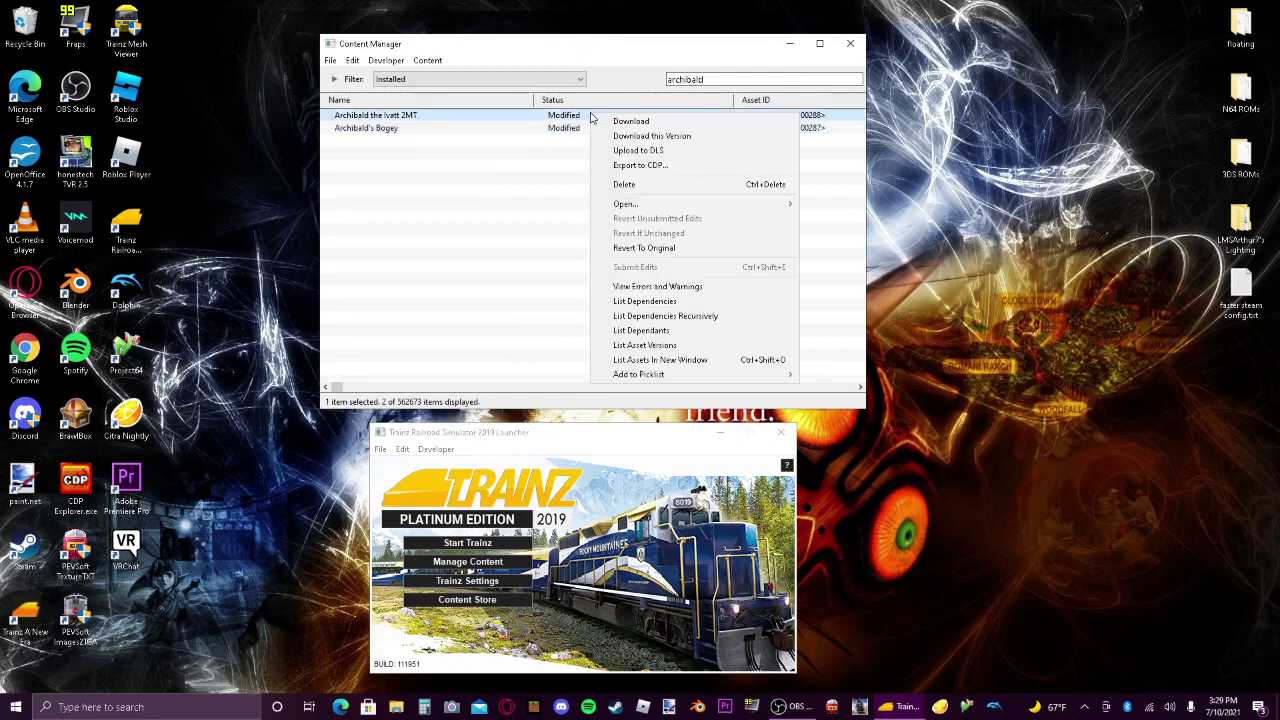
mouse_move(700, 203)
left_click(874, 290)
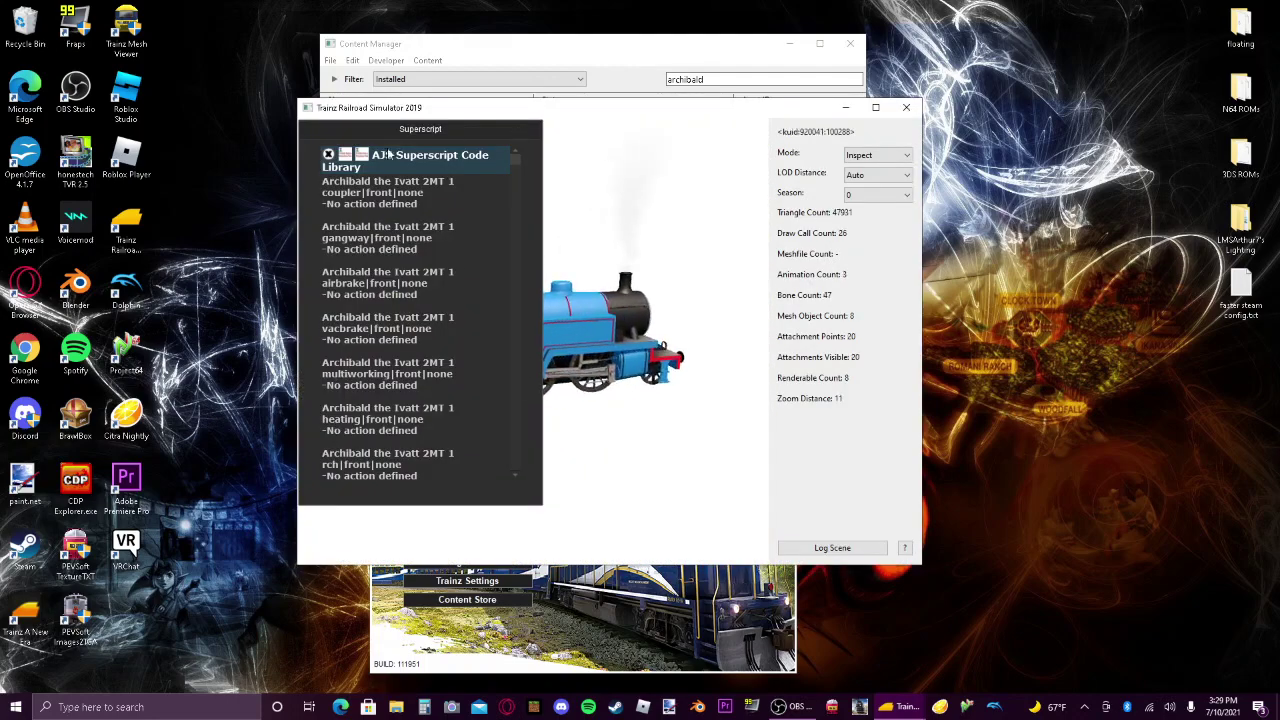
Inspect the engine model's front, boiler, side lining and cylinders in the preview, and close the preview window.
left_click_drag(565, 223, 412, 228)
scroll(624, 284, "up", 4)
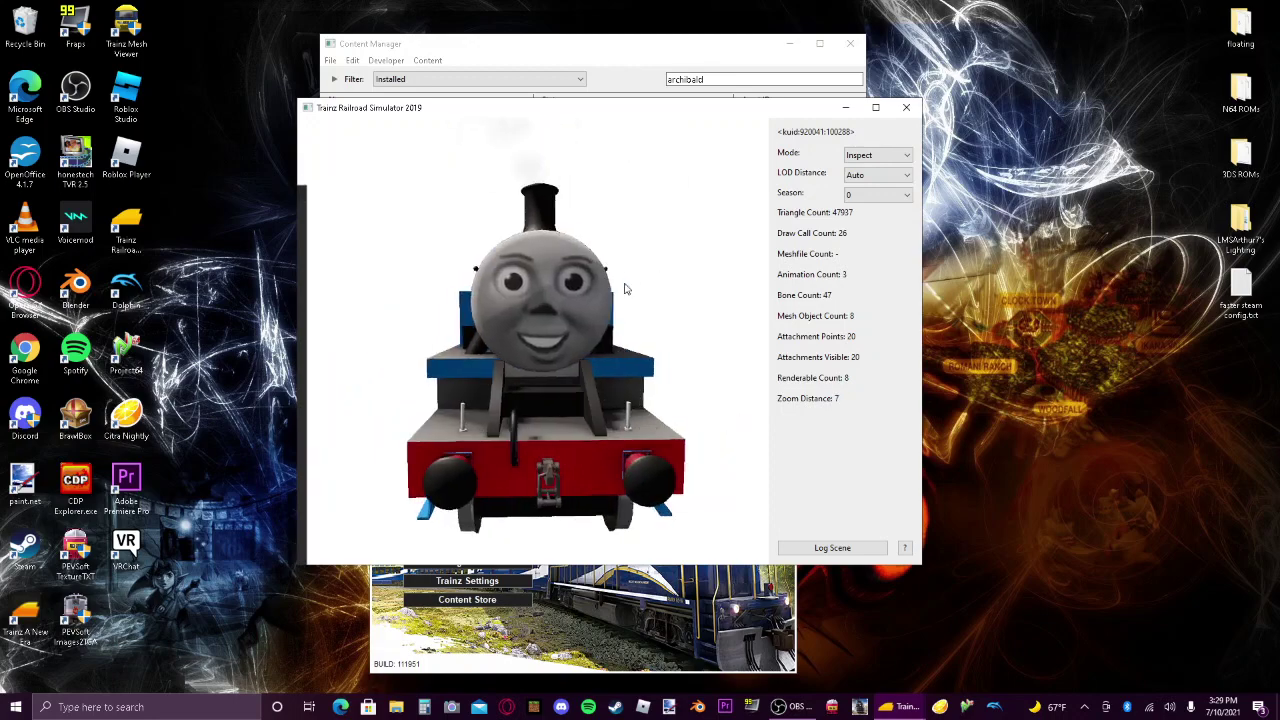
left_click_drag(628, 292, 655, 352)
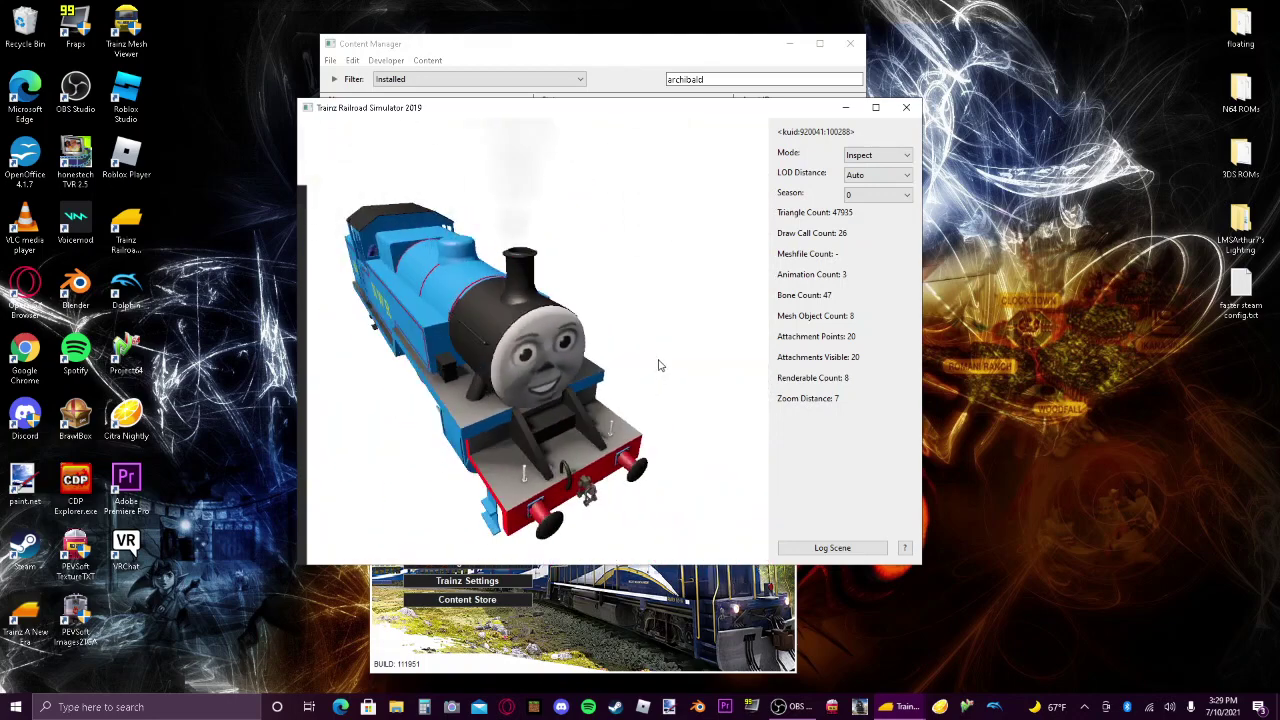
scroll(662, 381, "up", 4)
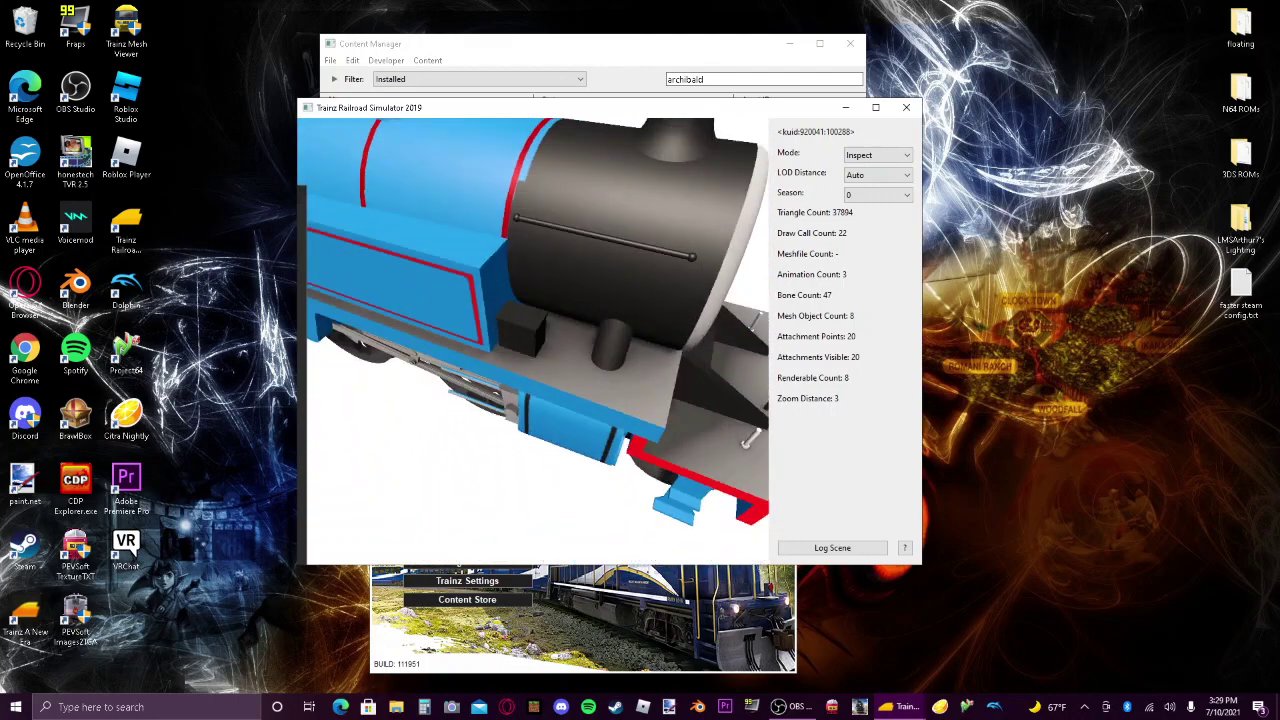
scroll(662, 389, "down", 3)
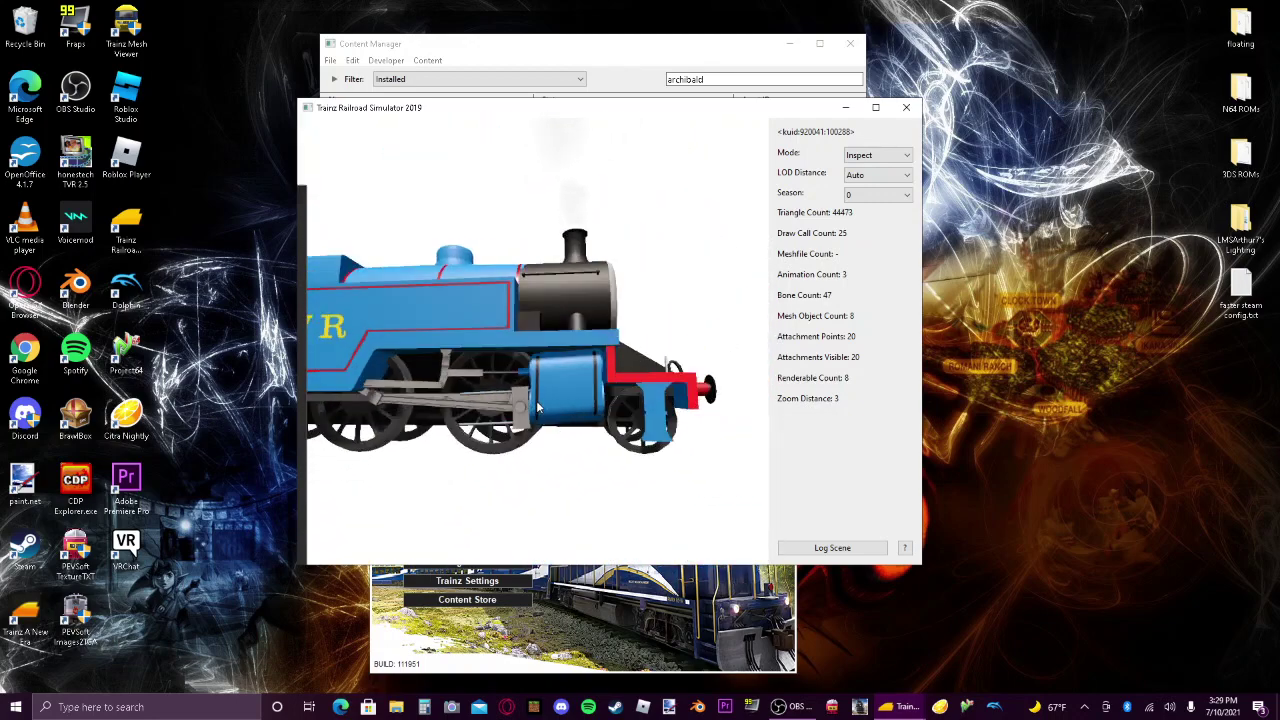
scroll(543, 428, "up", 3)
scroll(550, 425, "down", 3)
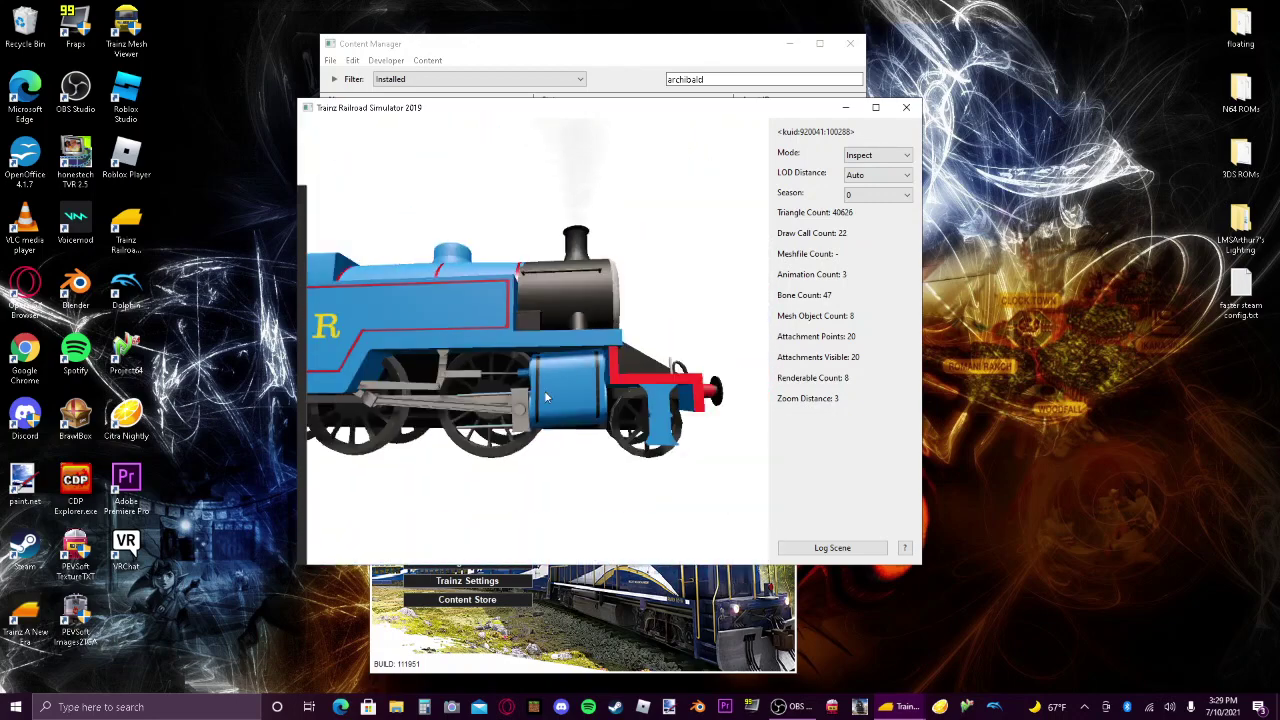
mouse_move(584, 414)
left_mouse_down()
mouse_move(520, 440)
mouse_move(450, 440)
mouse_move(590, 407)
left_mouse_up()
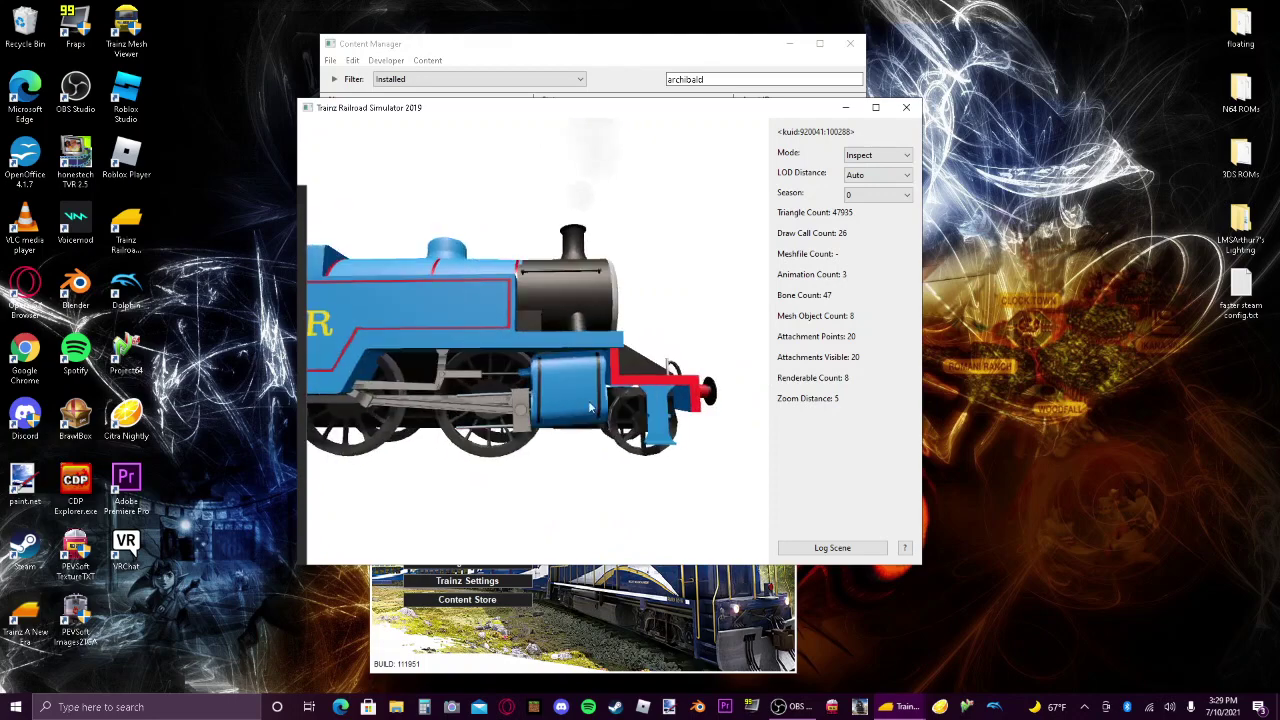
left_click_drag(590, 316, 641, 372)
left_click(906, 107)
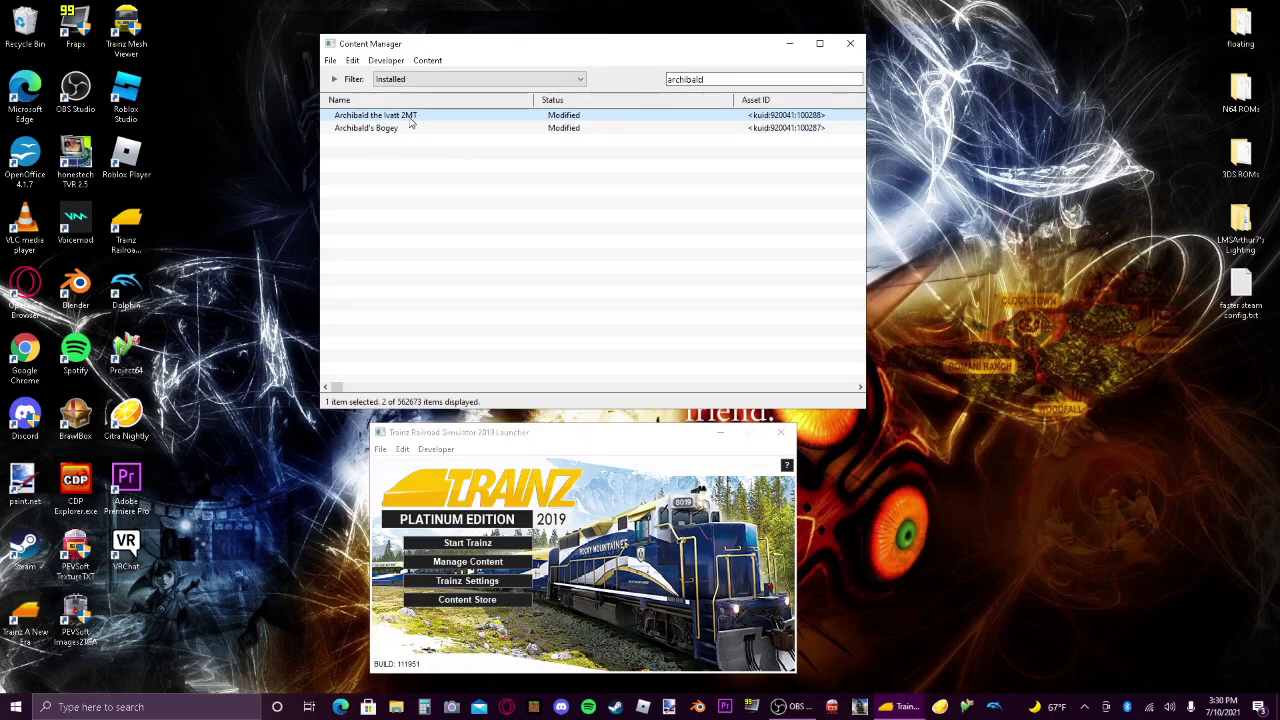
Show the files of Archibald the Ivatt 2MT in File Explorer as large icons and open arthurbaked.tga in paint.net.
right_click(410, 122)
mouse_move(433, 208)
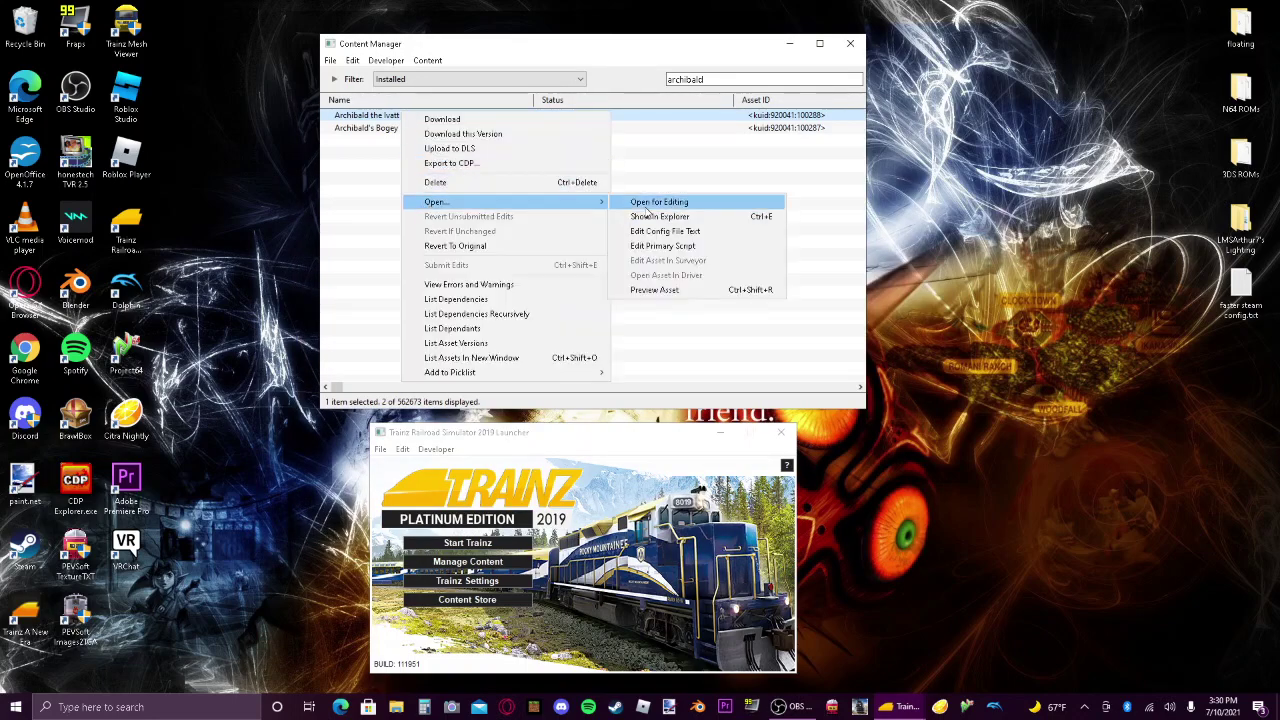
left_click(650, 218)
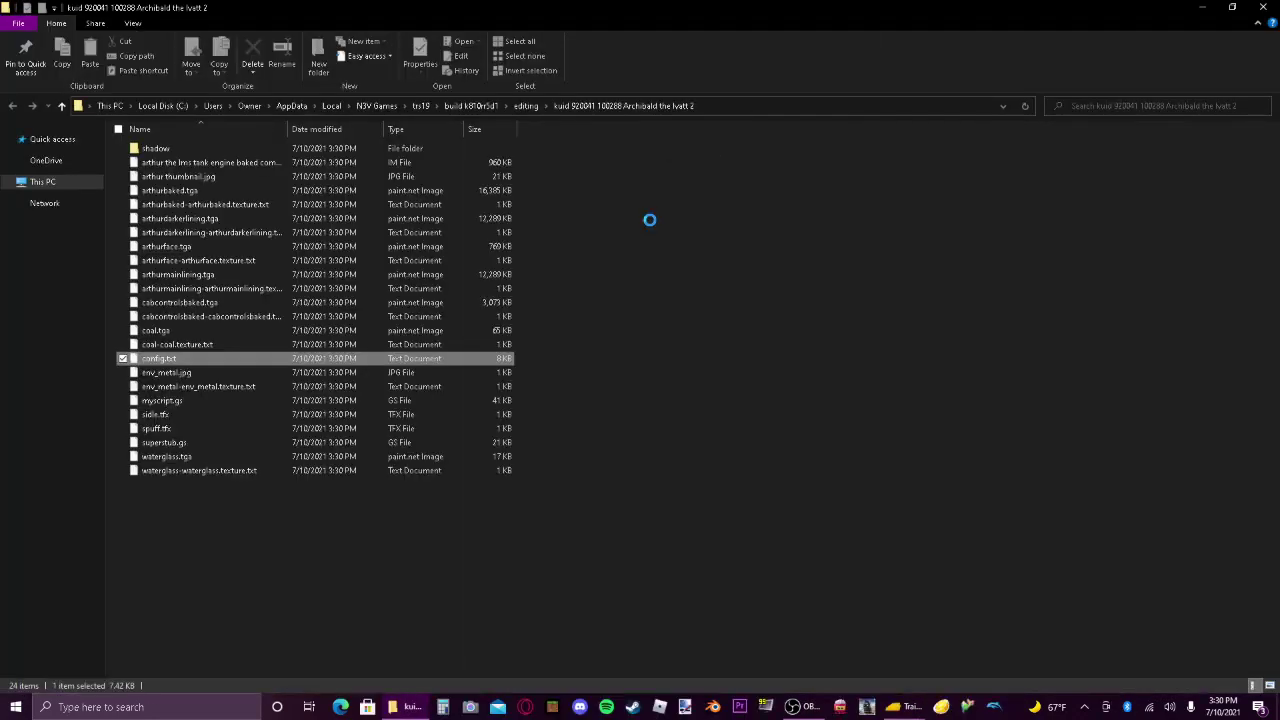
left_click(132, 22)
left_click(240, 44)
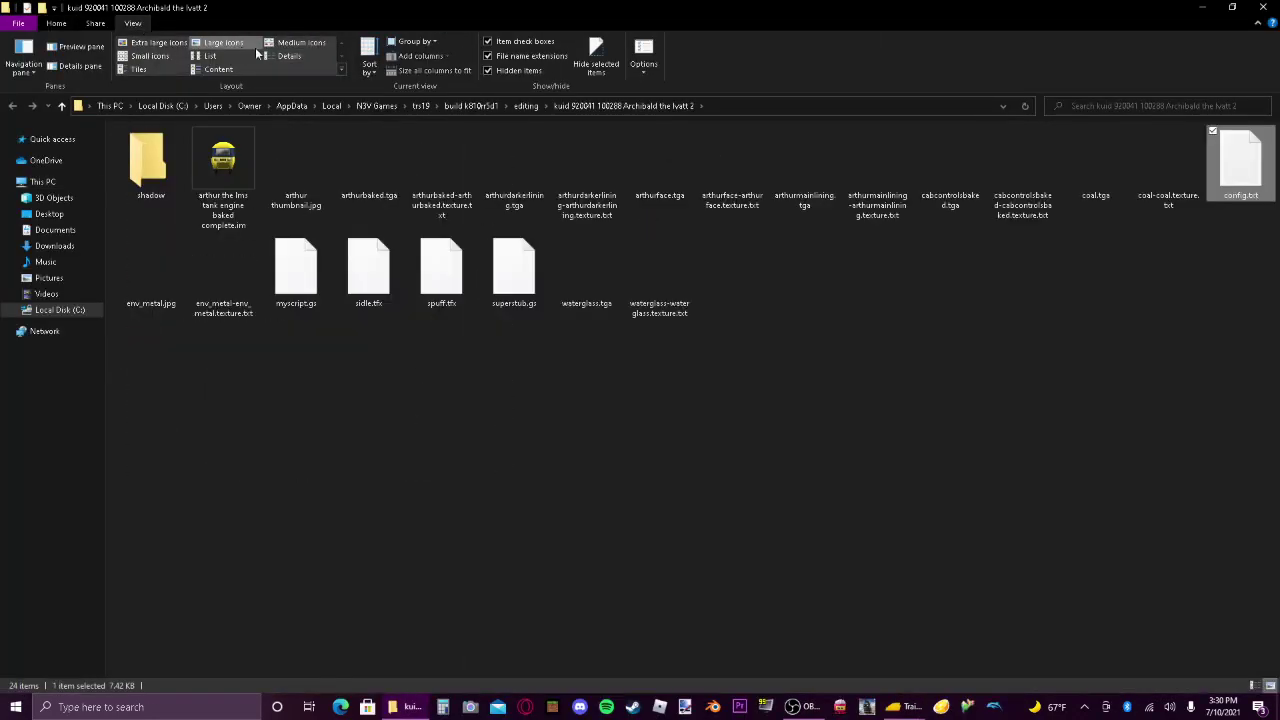
left_click(362, 178)
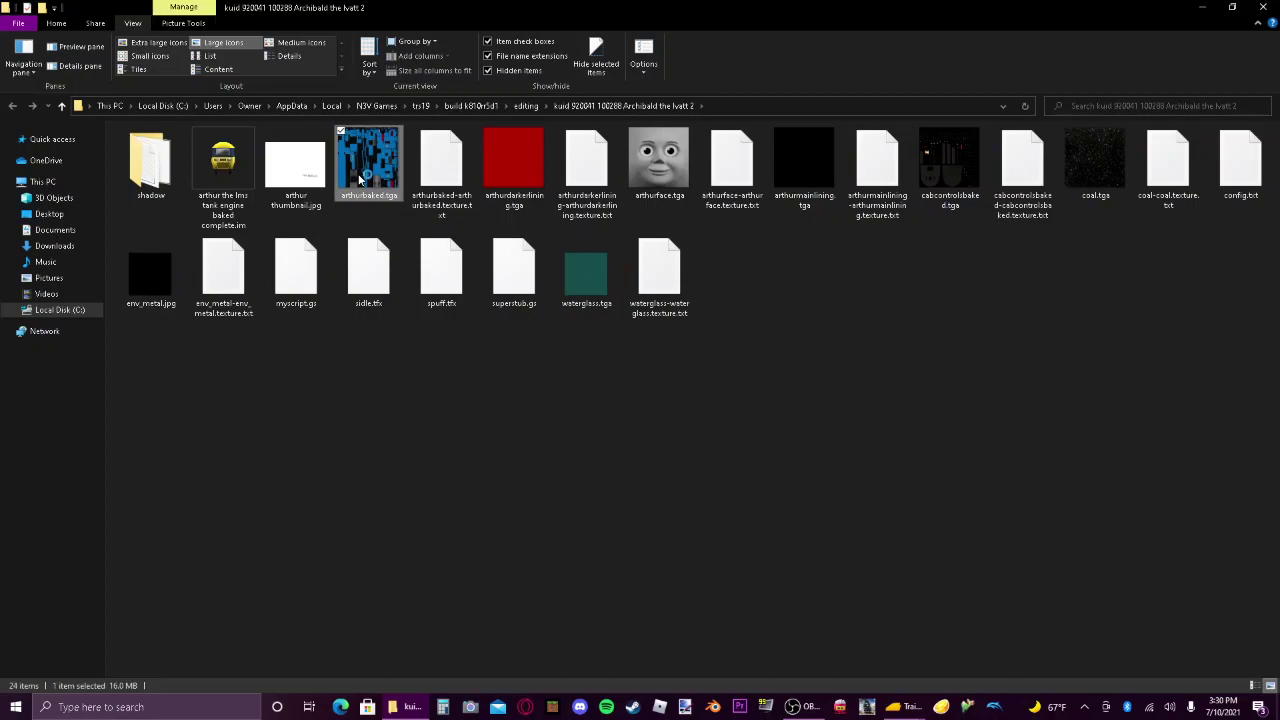
double_click(362, 178)
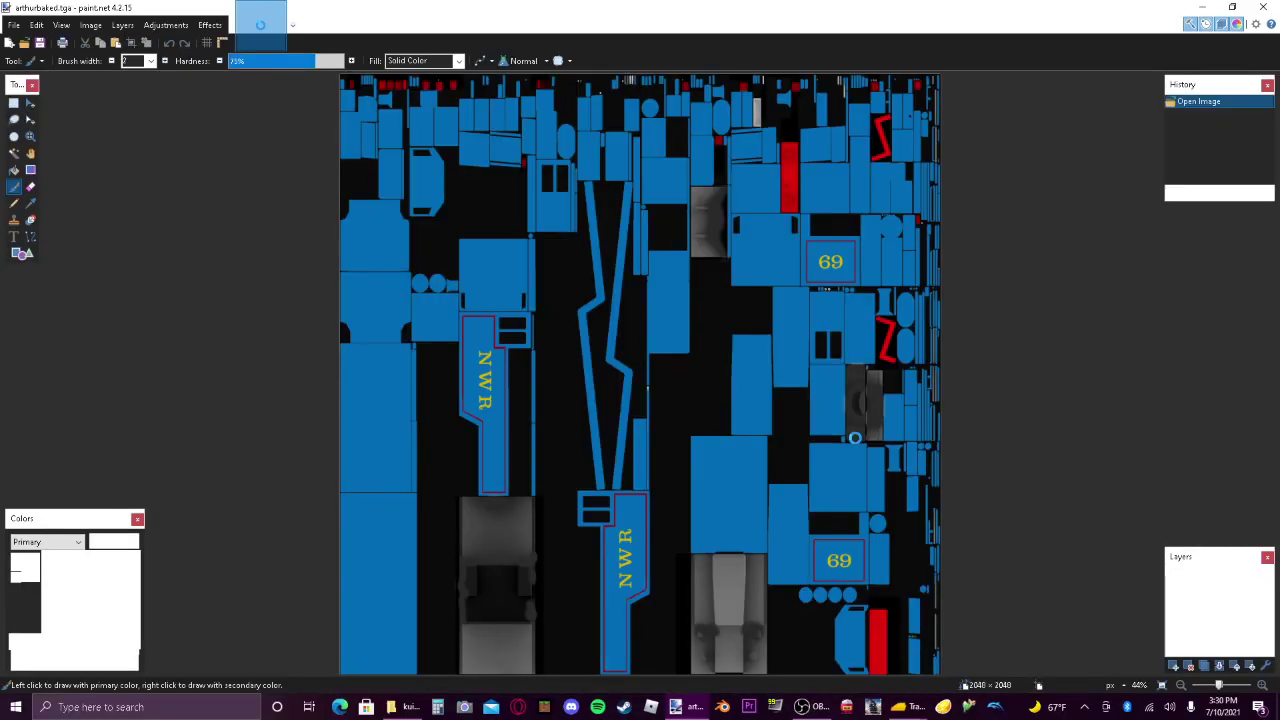
Make a thin rectangular selection of about 92 x 6 px across the small blue panels in the texture's upper part.
key("ctrl+plus")
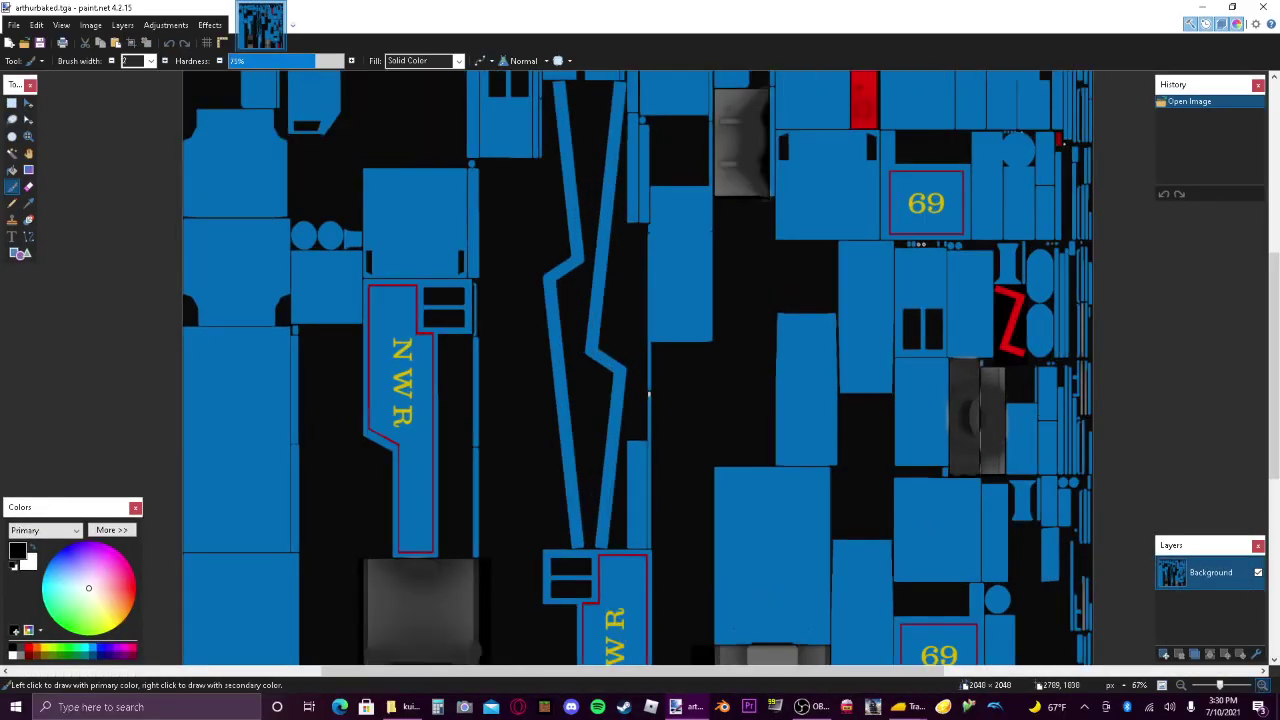
scroll(743, 338, "up", 5)
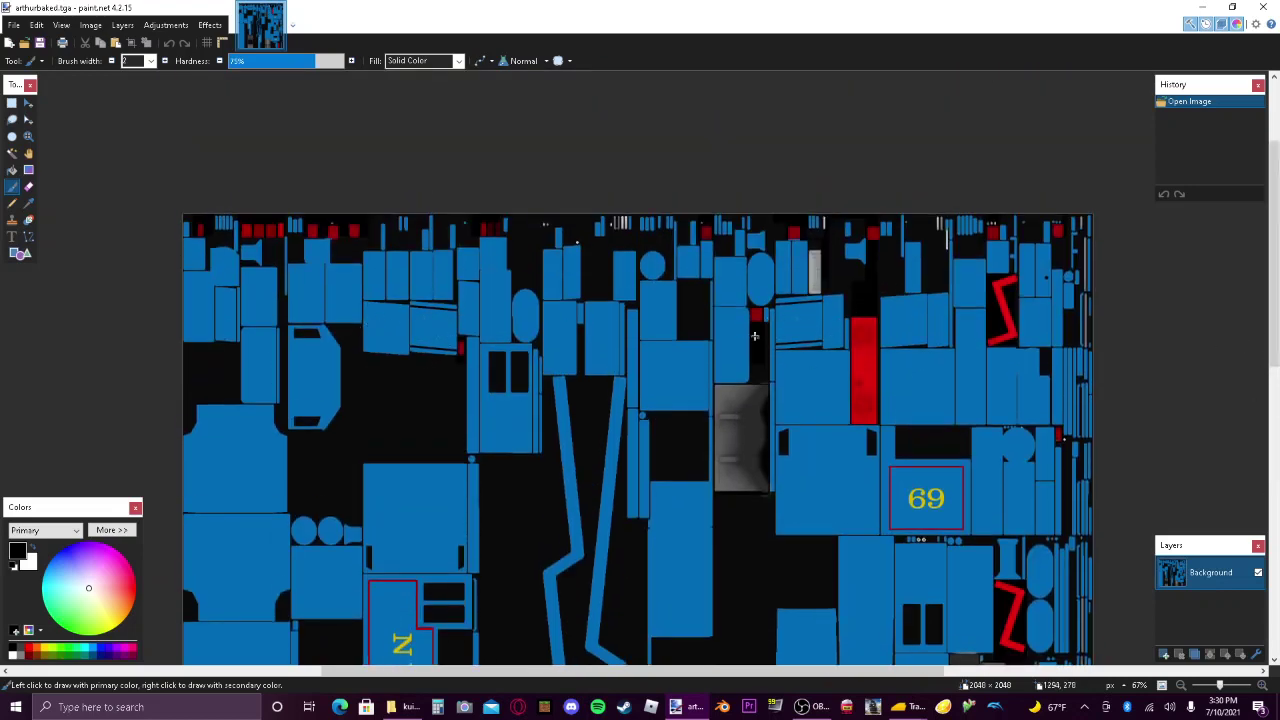
left_click(1261, 688)
left_click(1261, 688)
left_click(1261, 688)
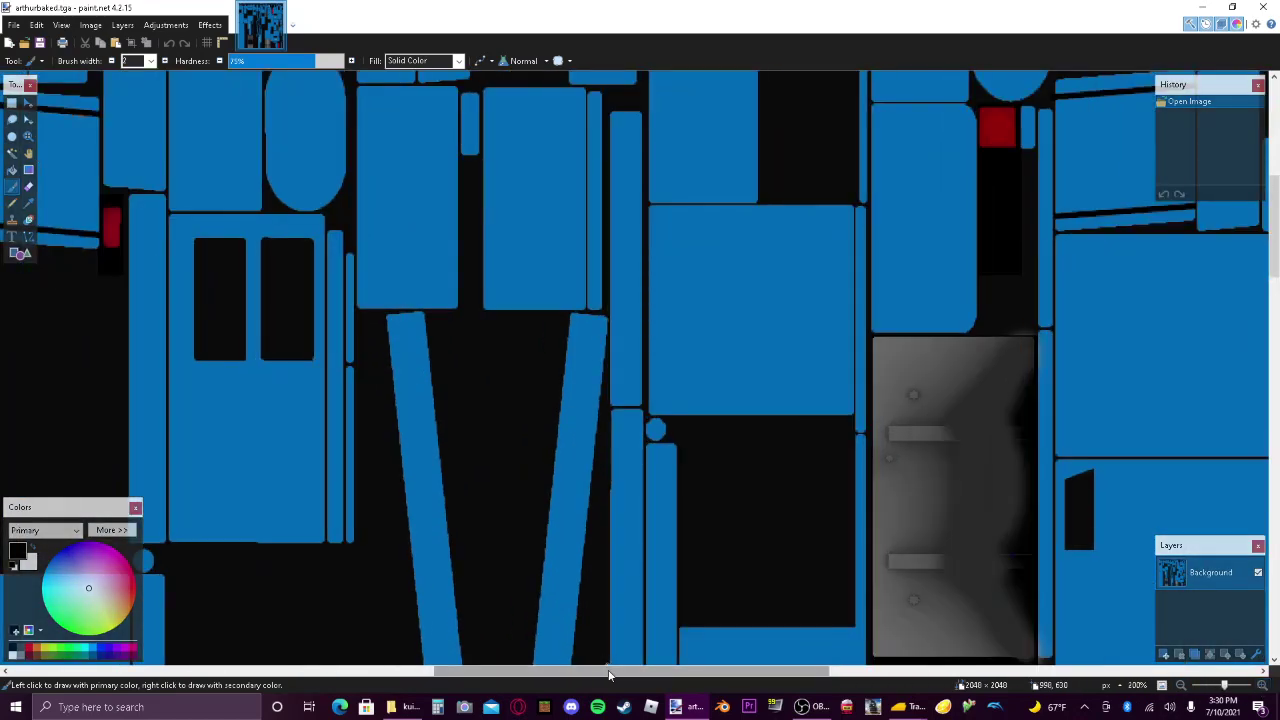
left_click_drag(605, 670, 492, 668)
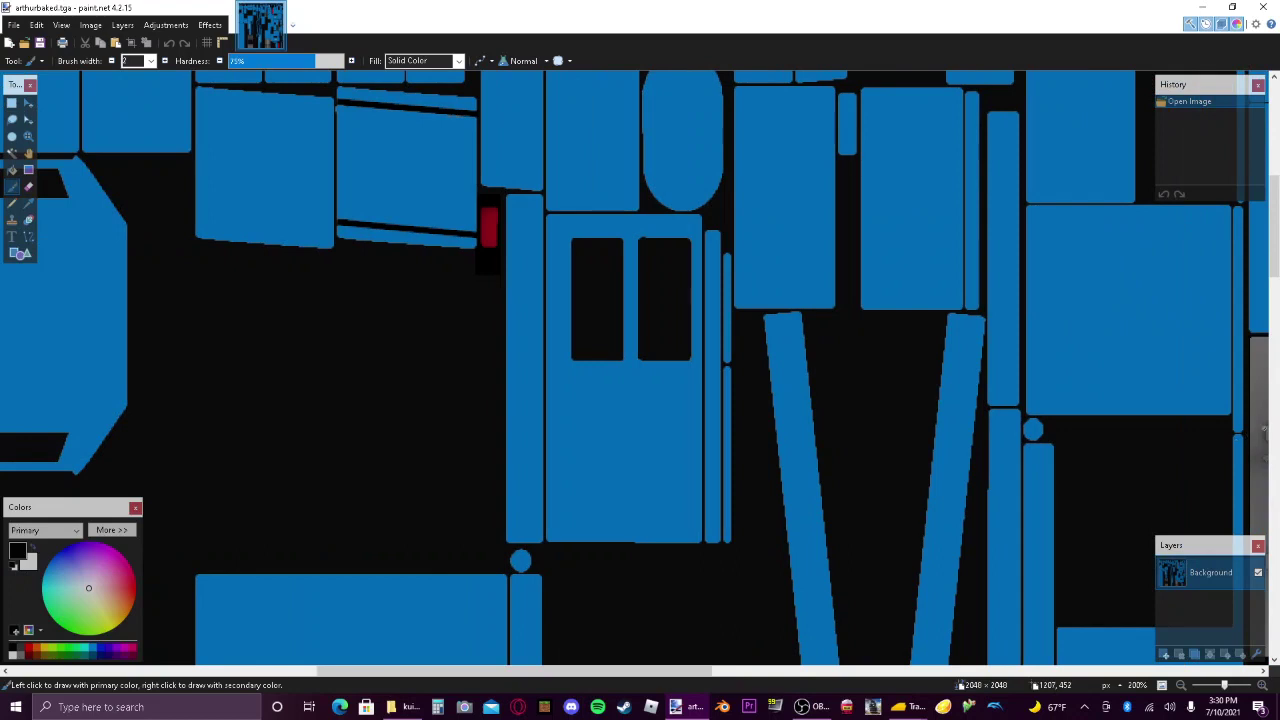
left_click_drag(1266, 230, 1266, 202)
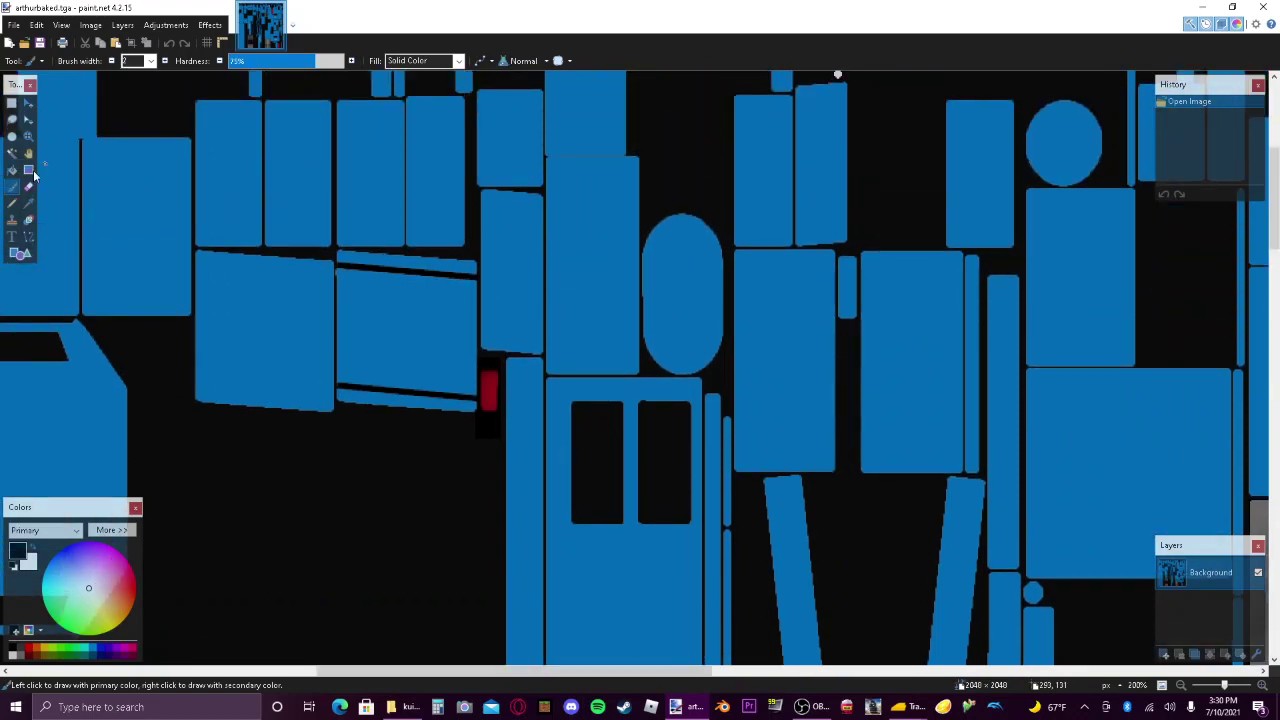
left_click(12, 103)
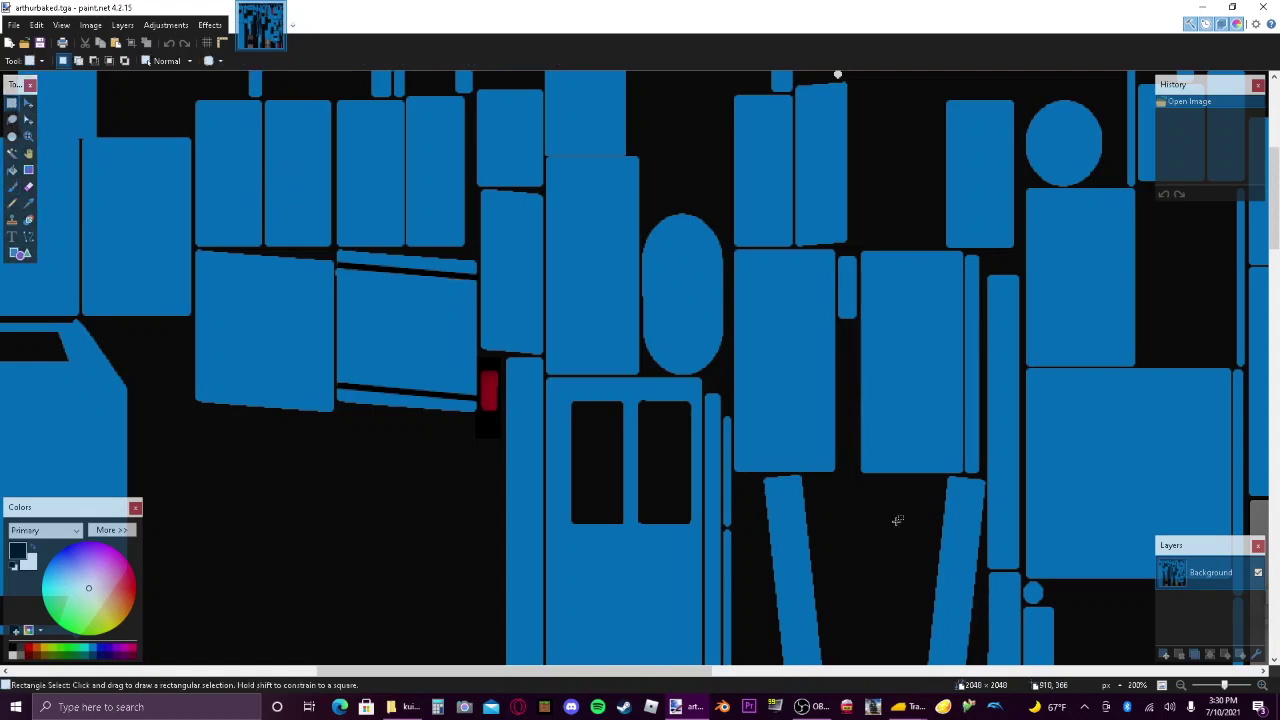
left_click_drag(305, 157, 428, 165)
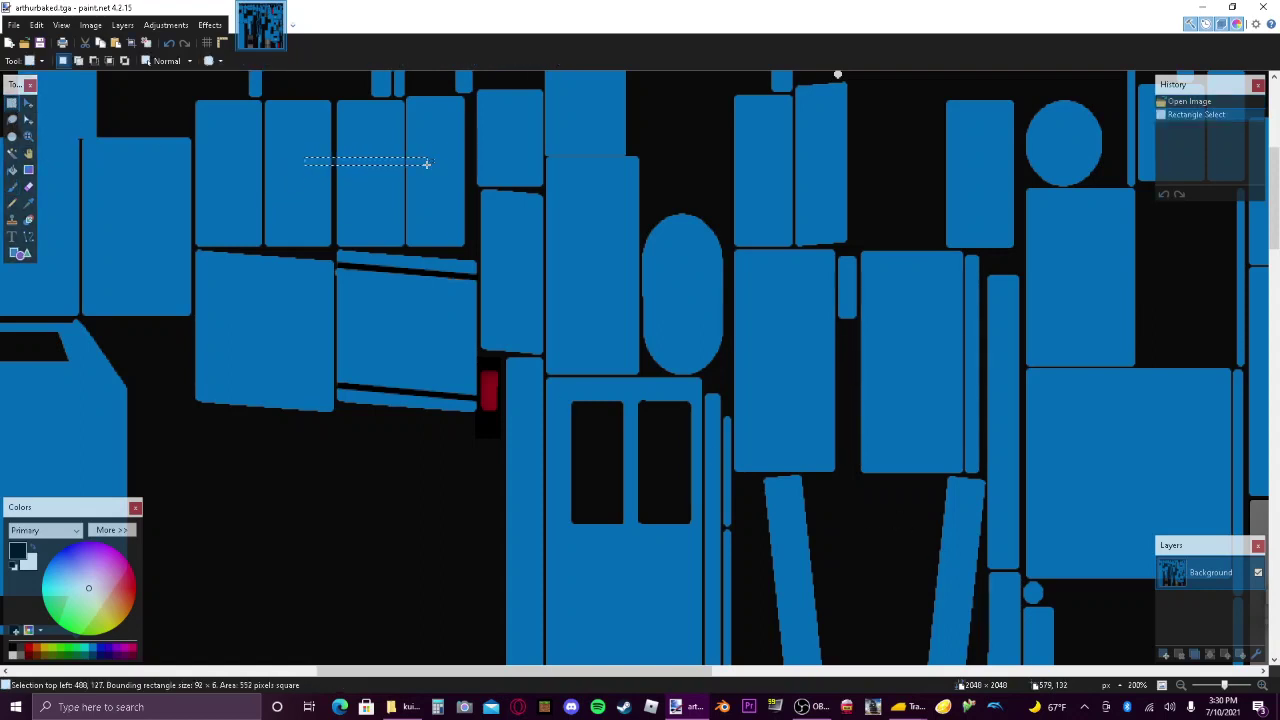
Move the selection outline onto the upper dark slanted gap of the blue panel below and rotate it to about -5.5°.
left_click(28, 119)
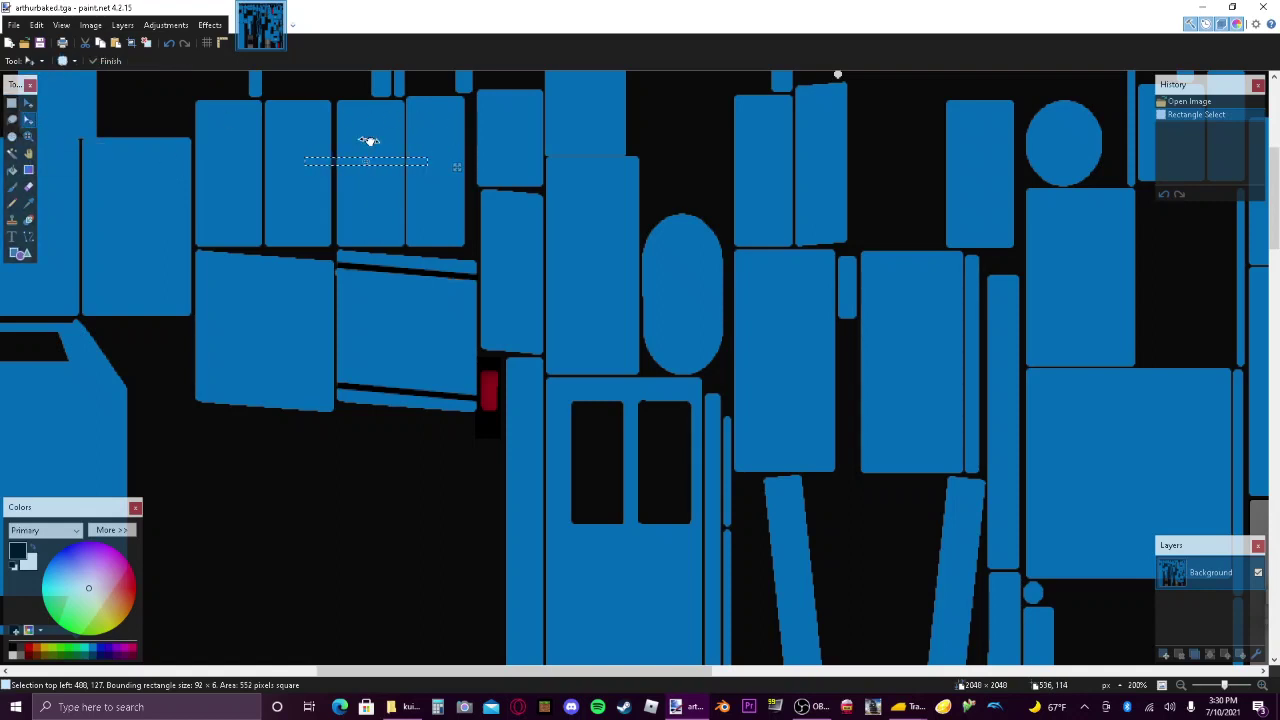
left_click_drag(366, 134, 371, 137)
left_click_drag(437, 178, 502, 287)
left_click_drag(455, 250, 458, 254)
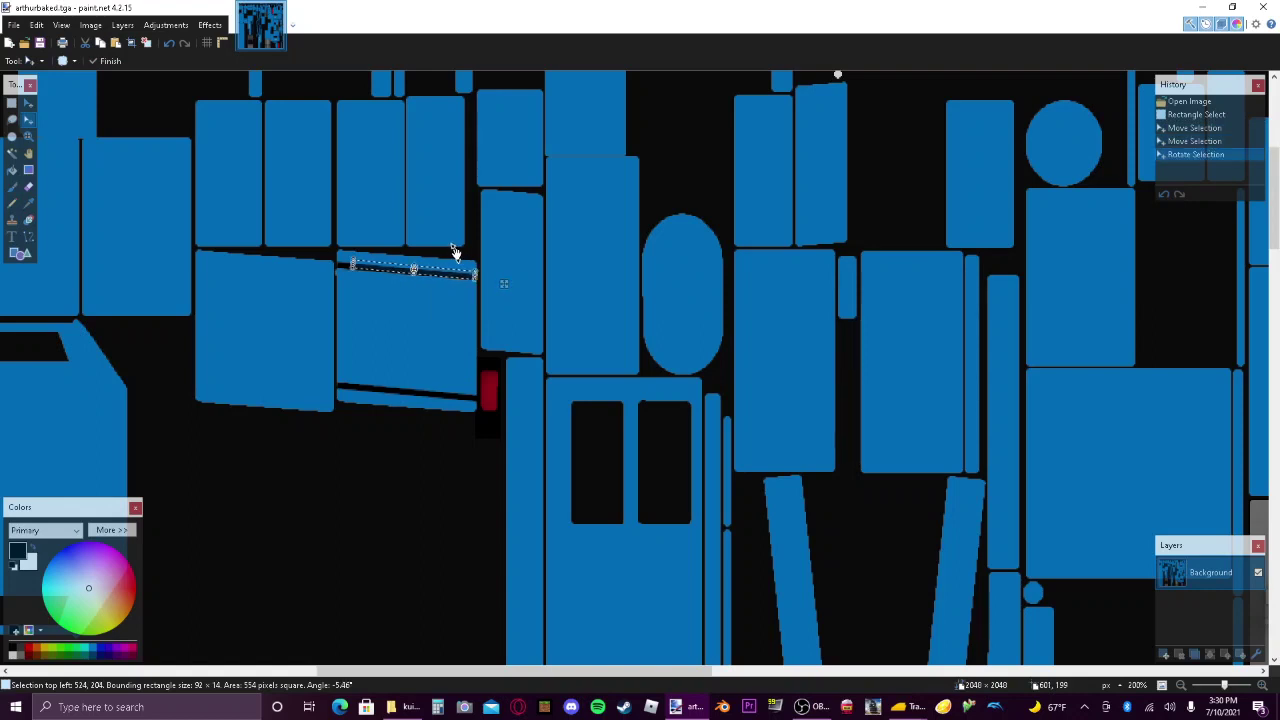
left_click(503, 286)
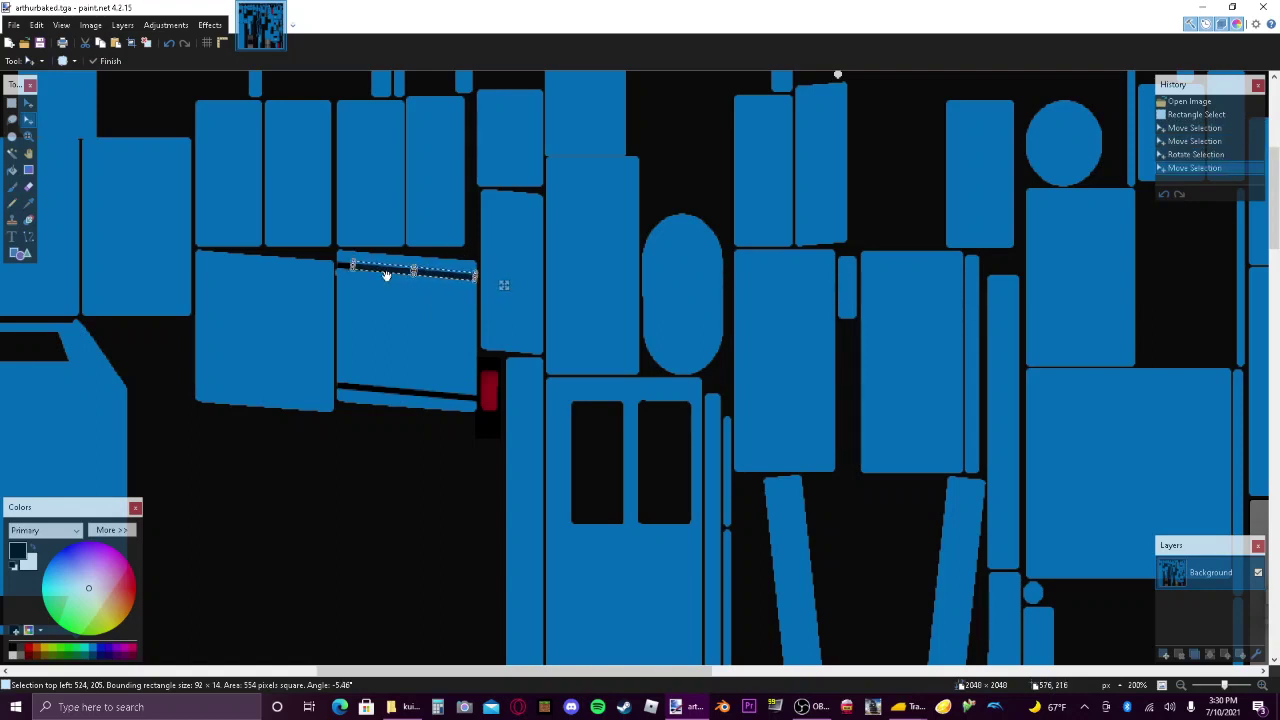
Resize the slanted selection outline to a bounding size of about 105 x 15 px so it spans the panel's full width.
left_click_drag(341, 268, 408, 274)
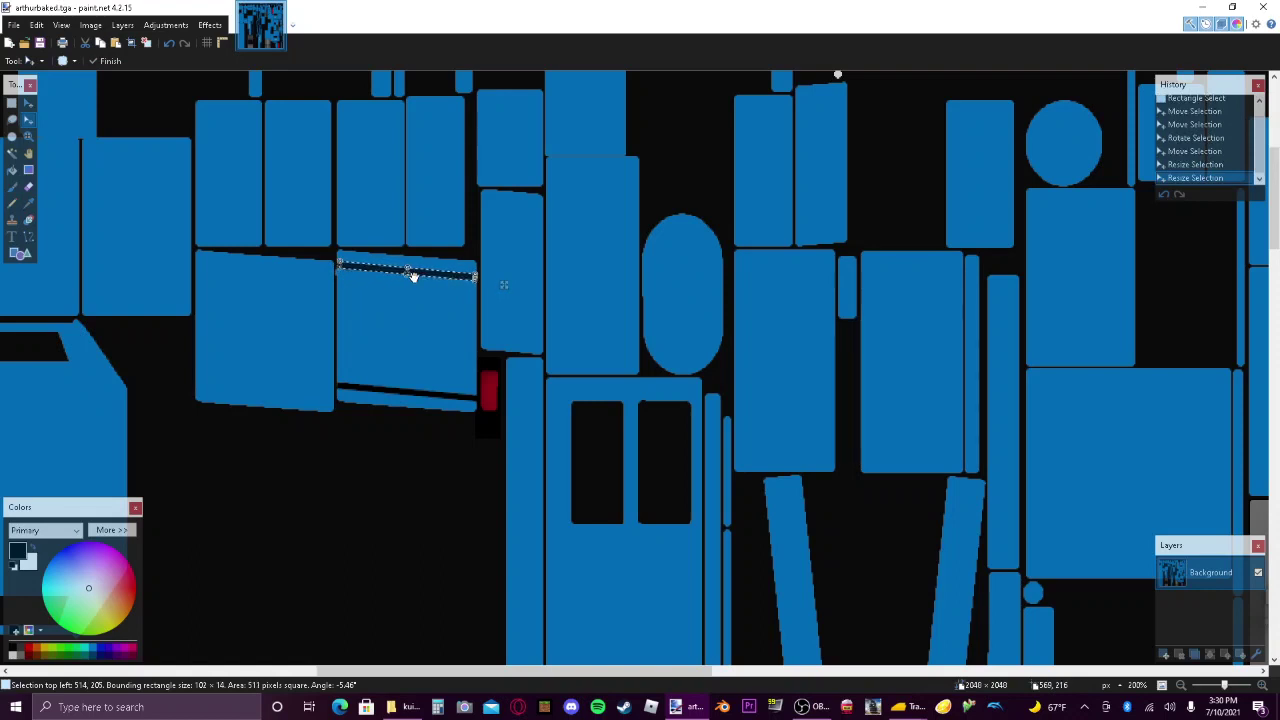
left_click(339, 267)
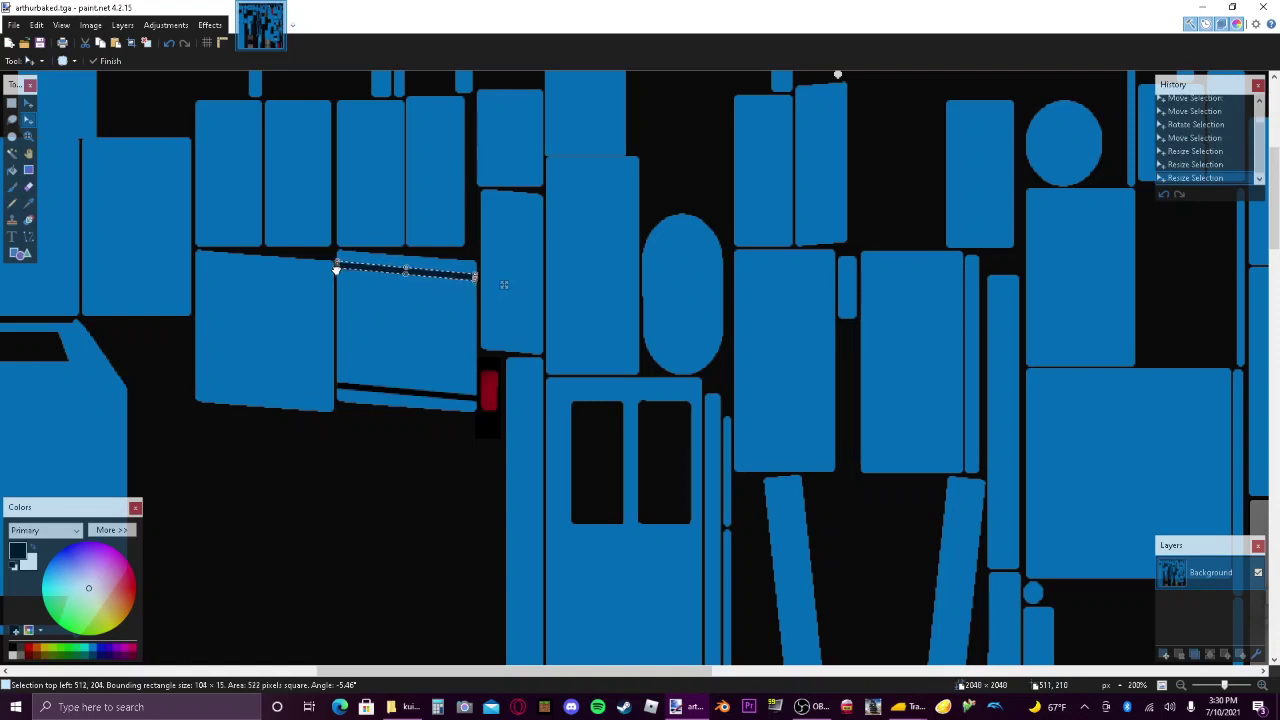
left_click_drag(337, 269, 340, 268)
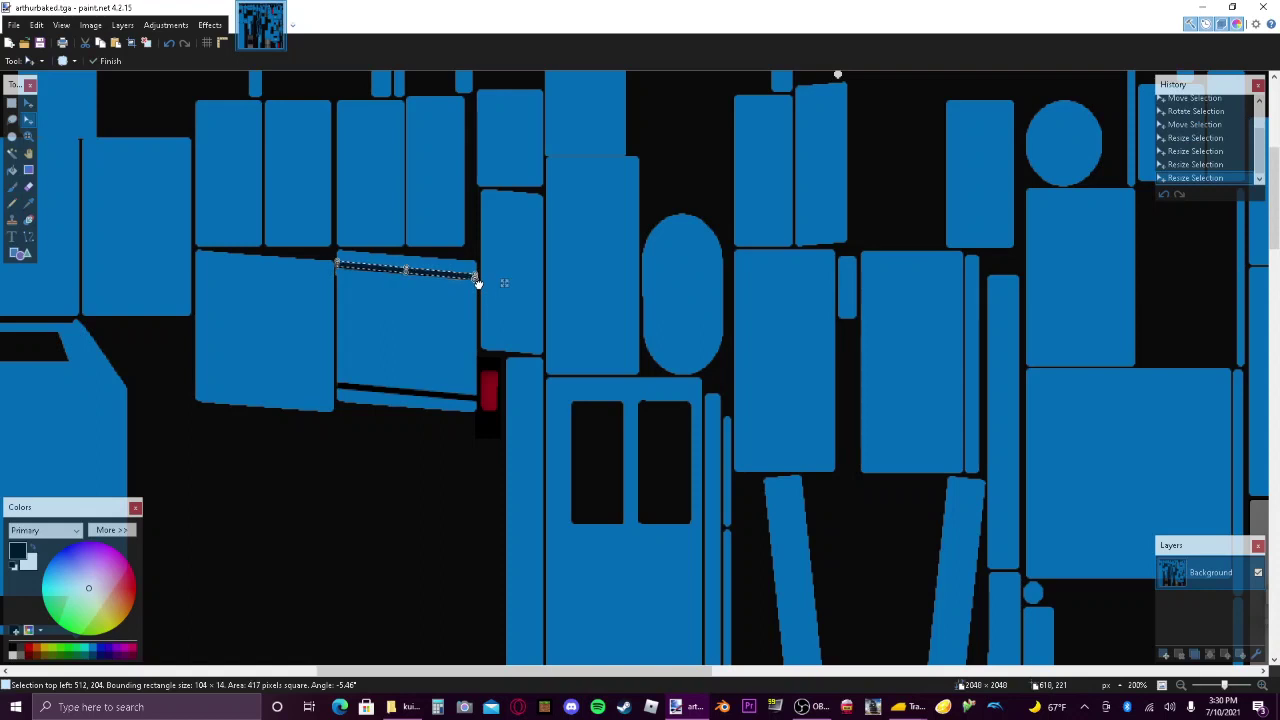
left_click_drag(478, 284, 479, 285)
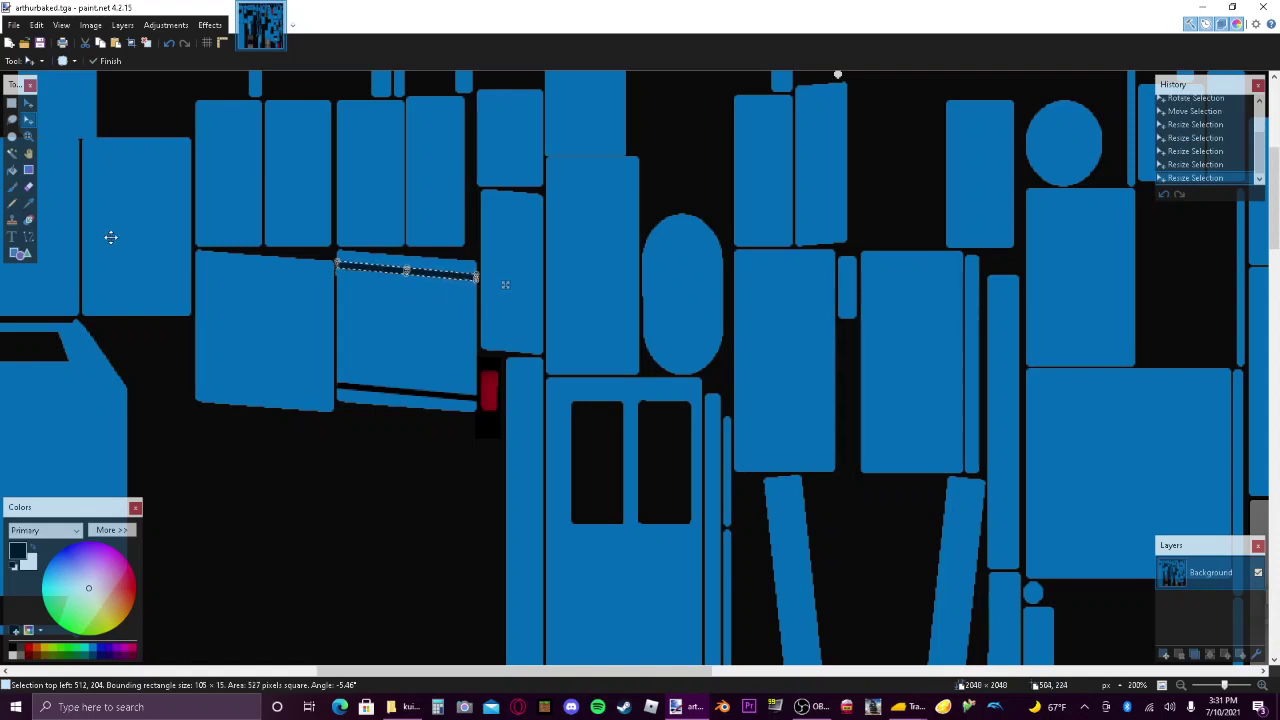
Pick the dark red of the lining beside the NWR lettering as the primary colour.
left_click(30, 205)
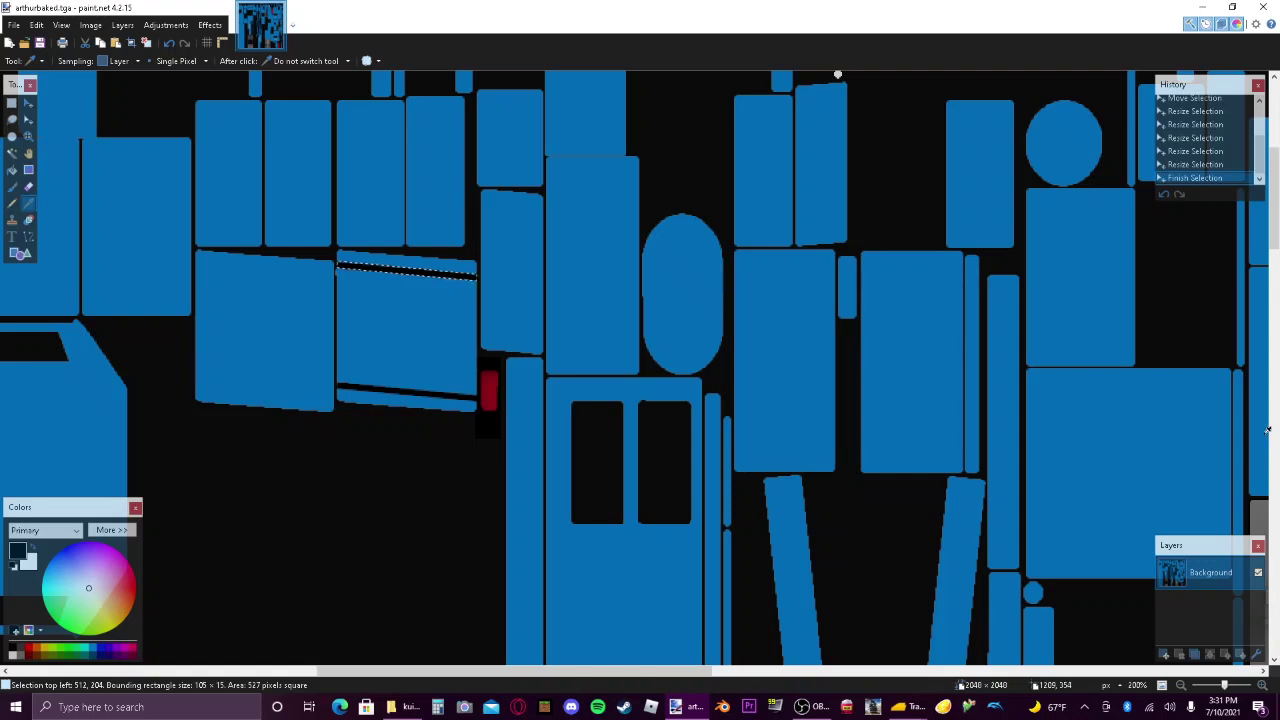
left_click_drag(1270, 250, 1272, 452)
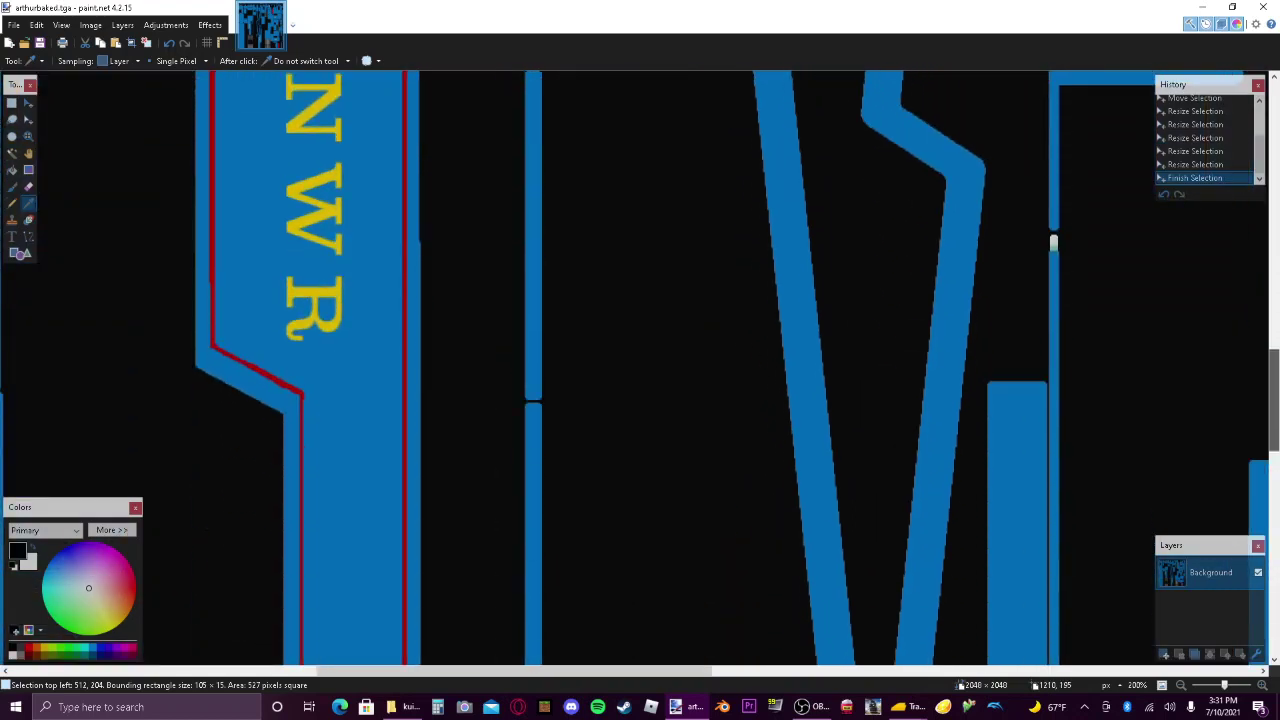
left_click(408, 256)
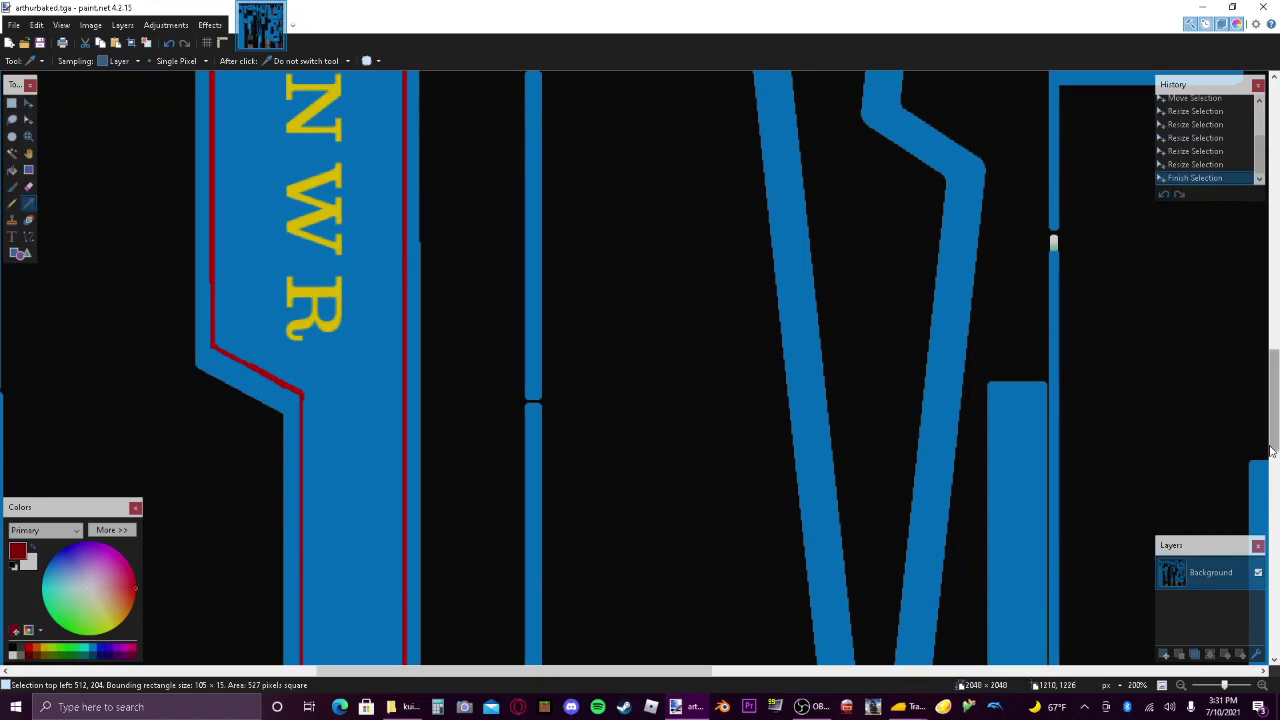
left_click_drag(1264, 458, 1270, 218)
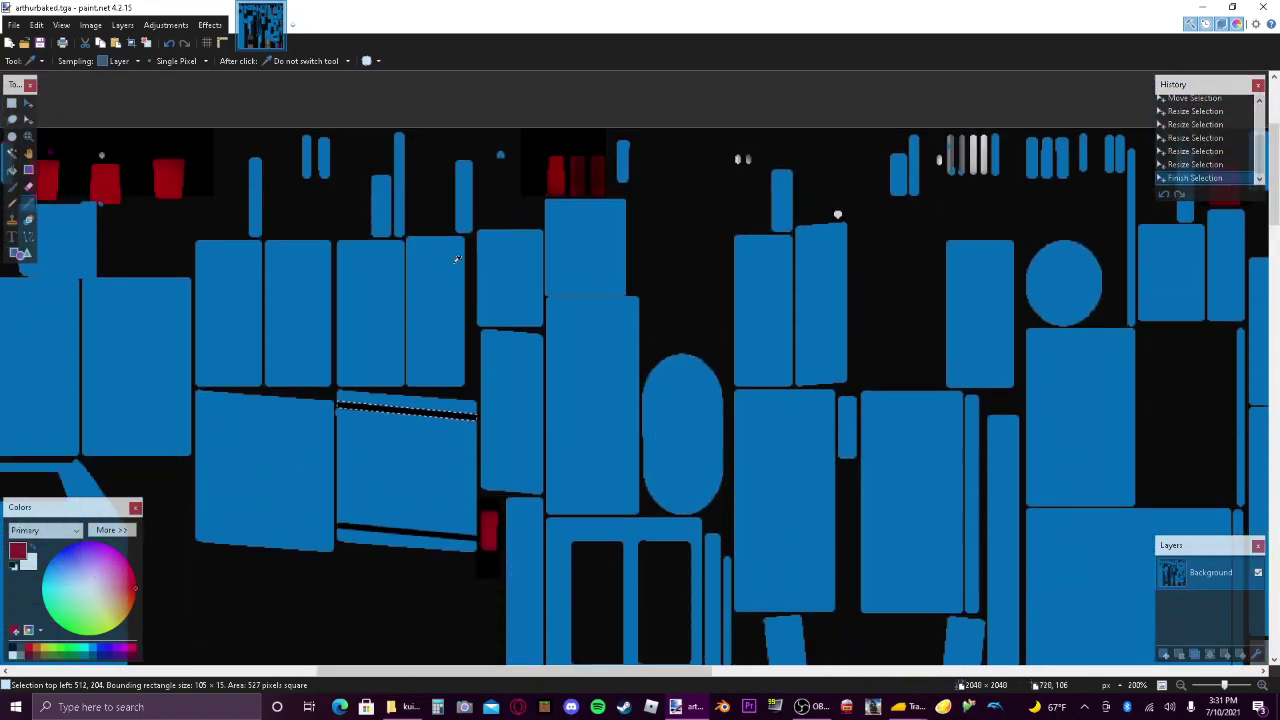
Set the Paintbrush width to 60 and fill the selected slanted strip with the dark red.
left_click(13, 189)
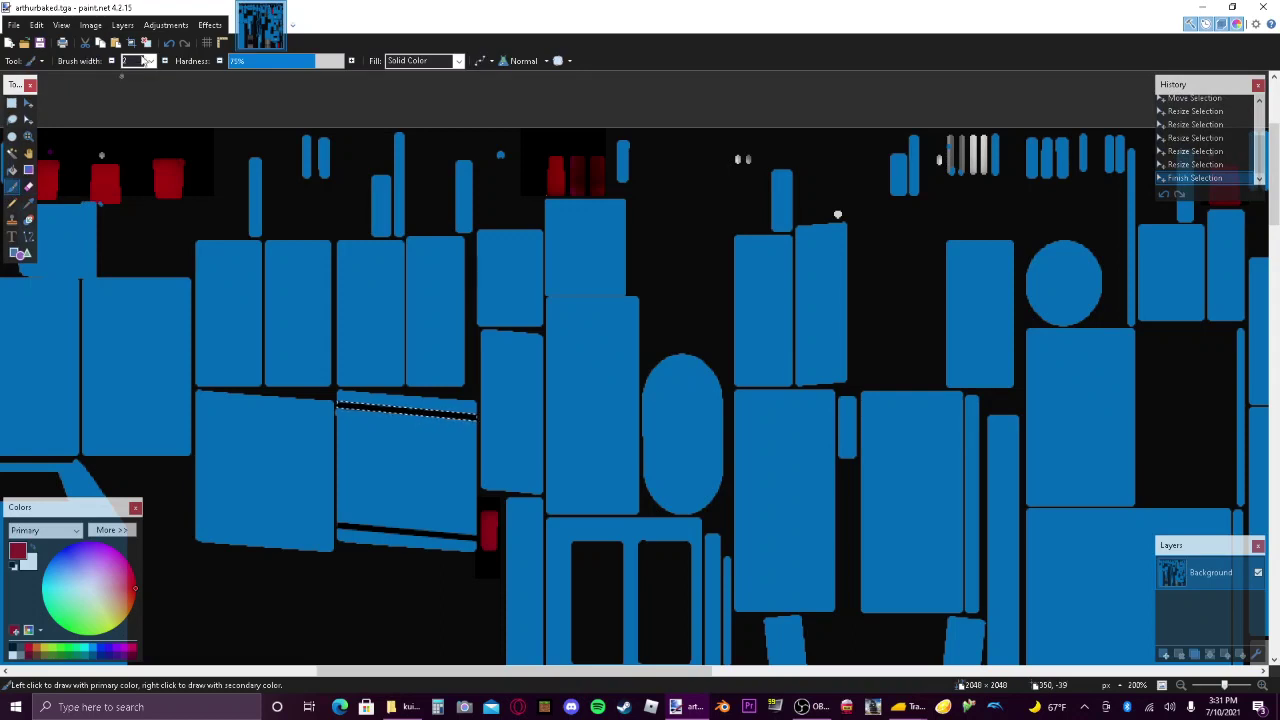
left_click(151, 61)
left_click(140, 305)
left_click_drag(338, 404, 476, 413)
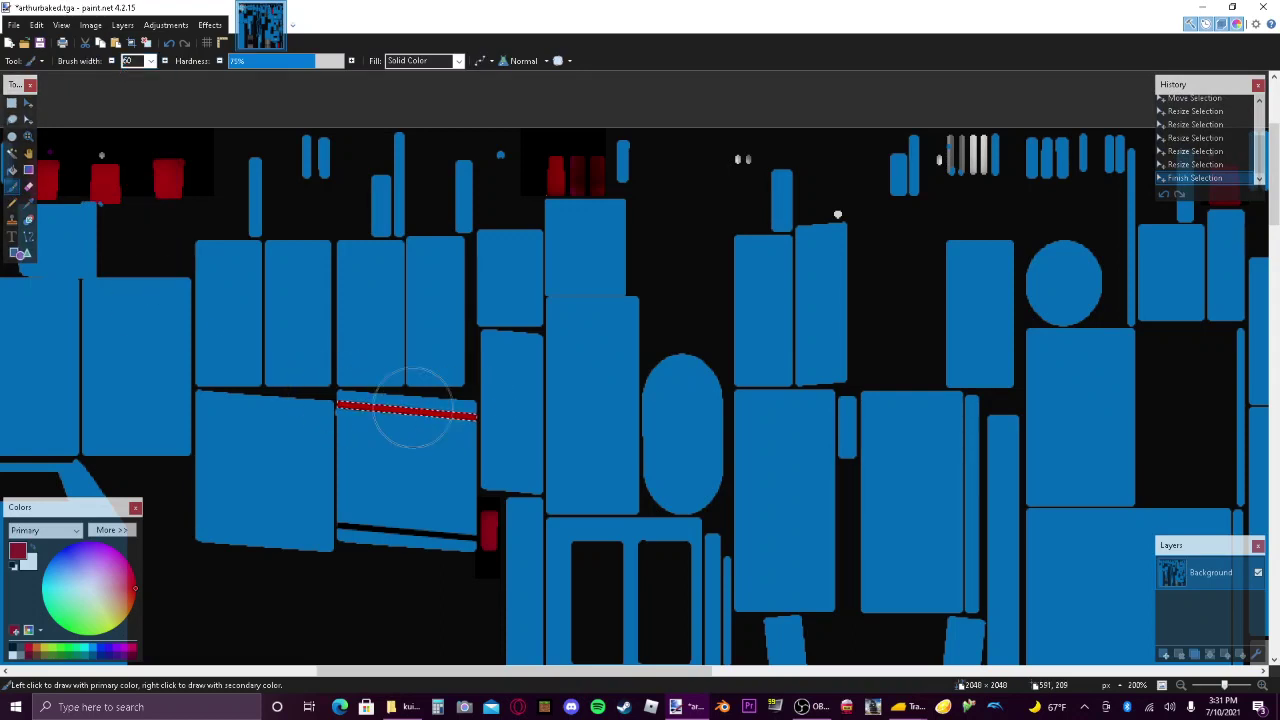
Copy the dark red strip and place a duplicate over the lower slanted gap of the same blue panel.
left_click(100, 43)
left_click(115, 43)
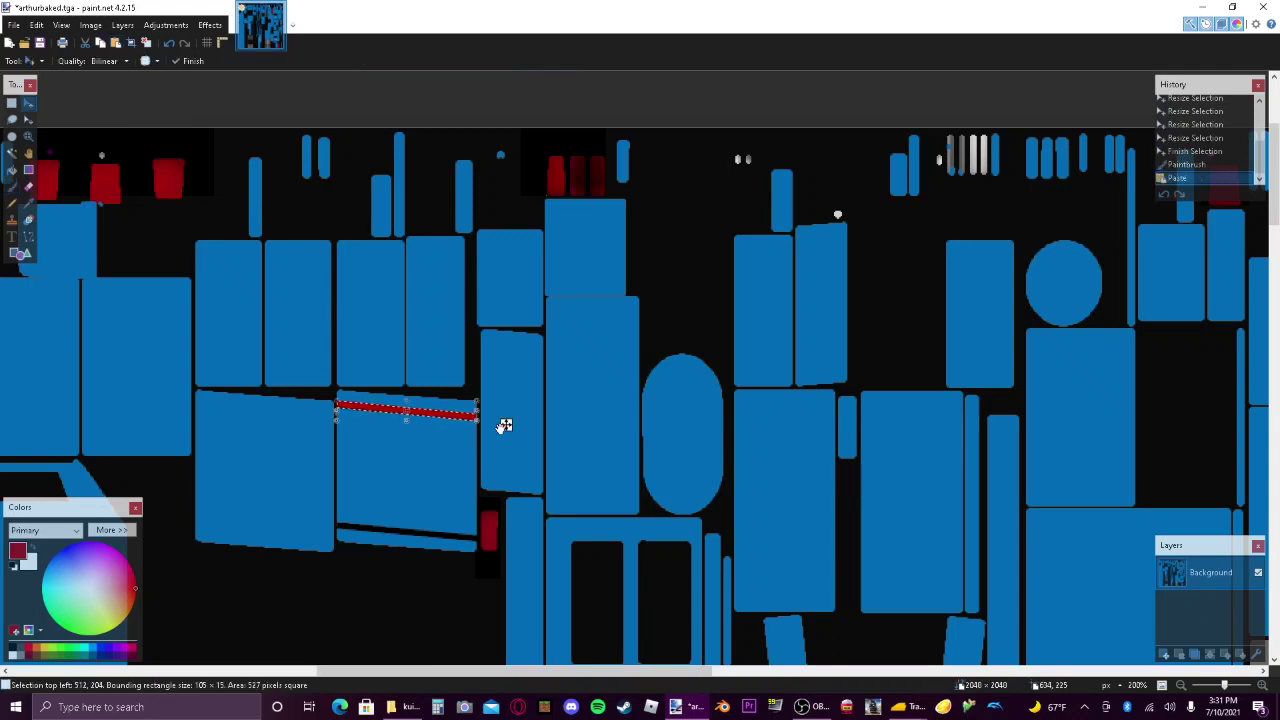
left_click_drag(503, 425, 498, 456)
left_click_drag(495, 500, 507, 547)
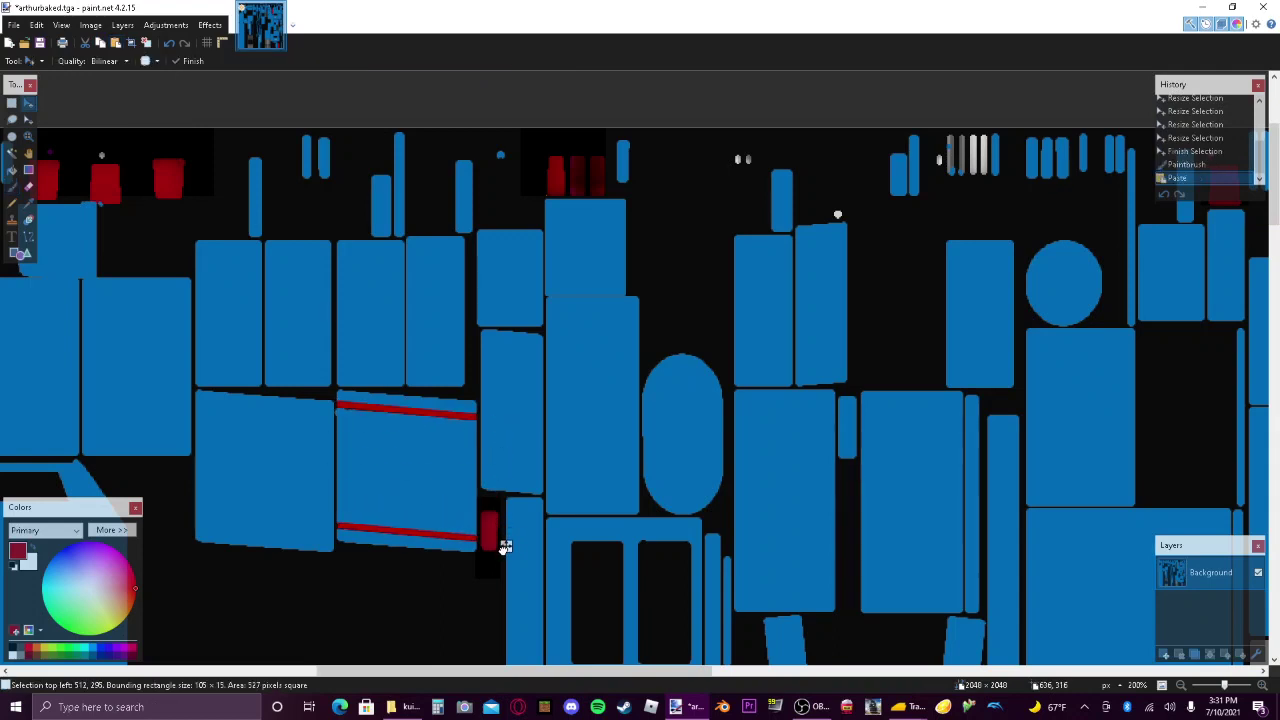
Paste another red strip, move it to the mirrored blue panel's upper gap and rotate it about 9.5° to fit the slant.
left_click(115, 43)
left_click_drag(541, 561, 526, 471)
left_click_drag(505, 423, 983, 420)
left_click_drag(705, 678, 910, 678)
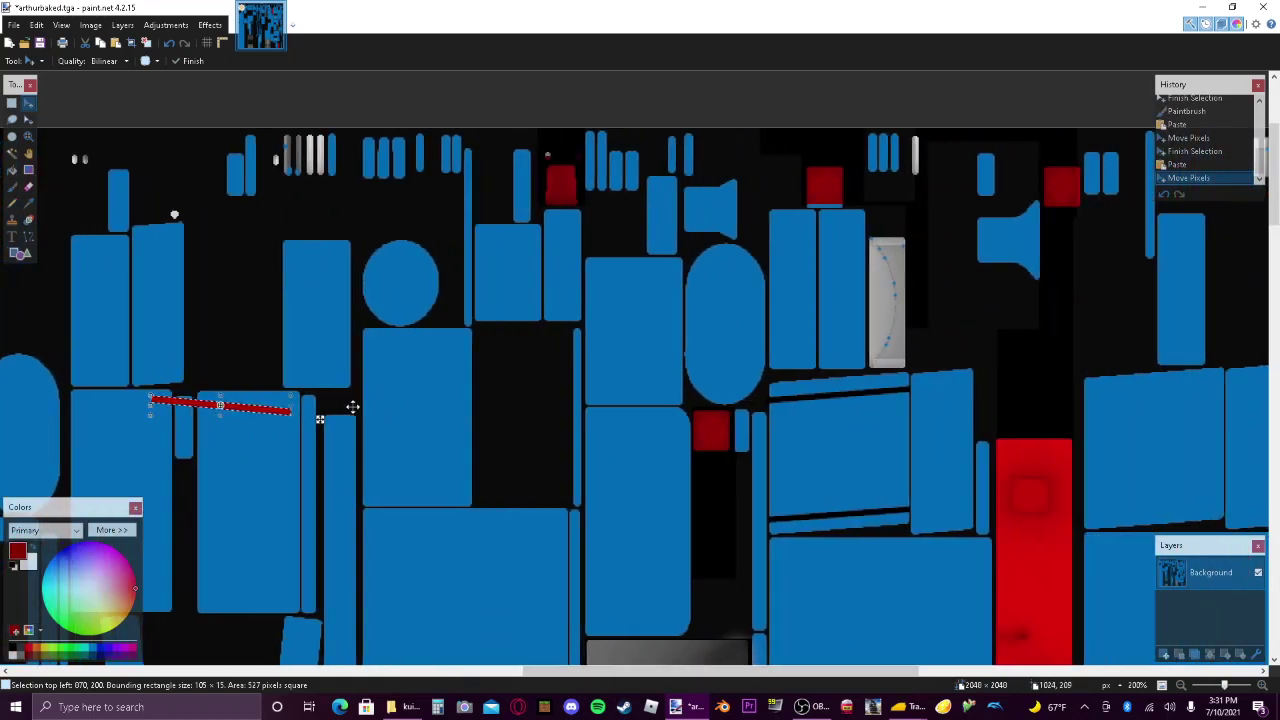
left_click_drag(322, 418, 928, 408)
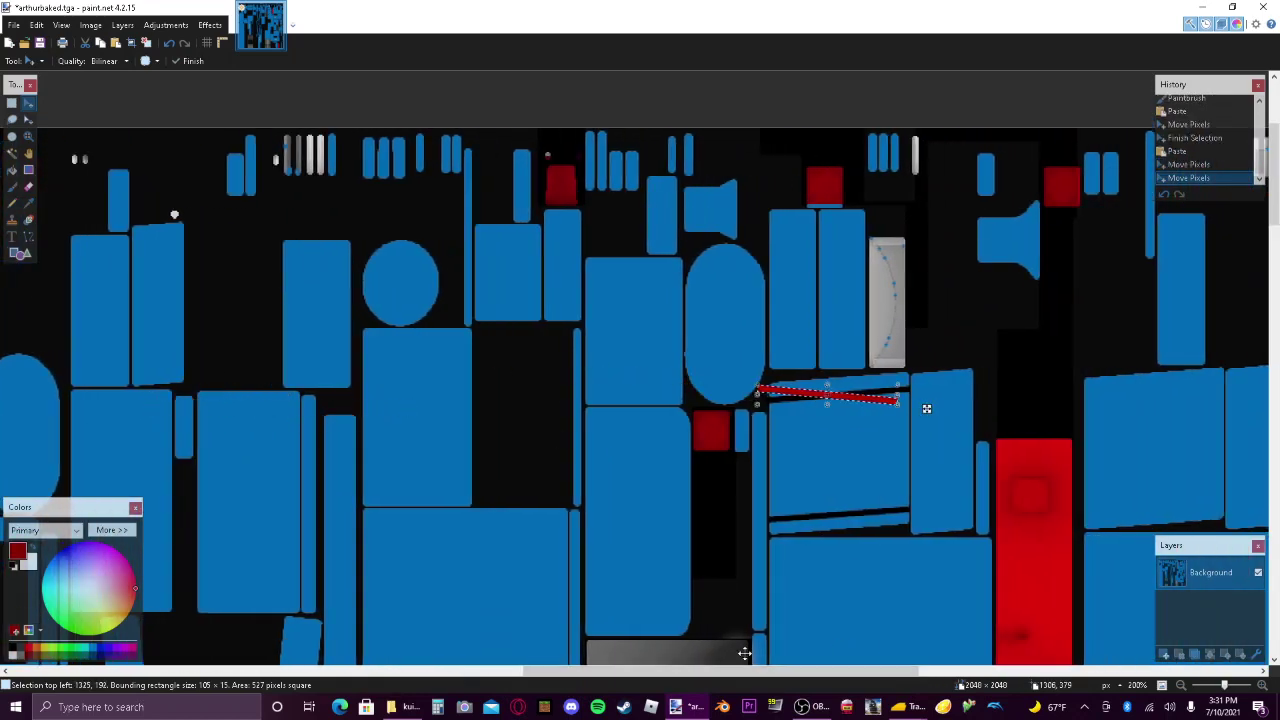
left_click_drag(737, 675, 772, 675)
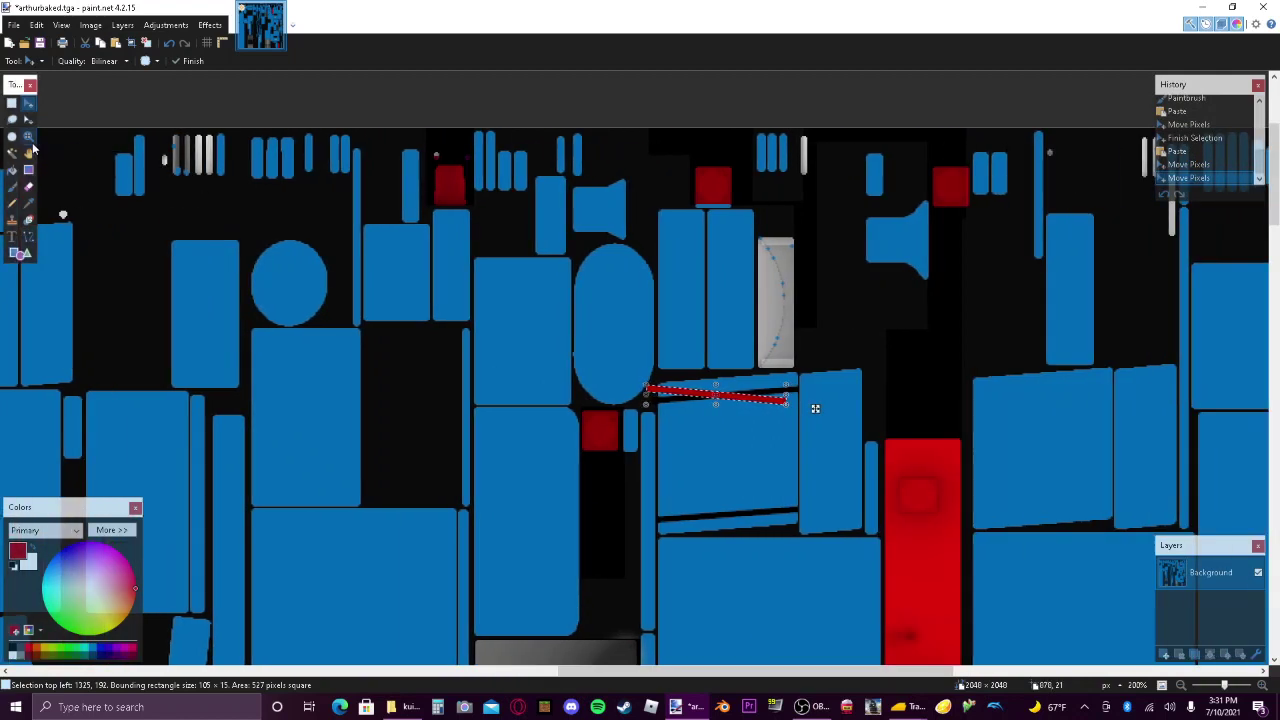
left_click_drag(729, 372, 724, 372)
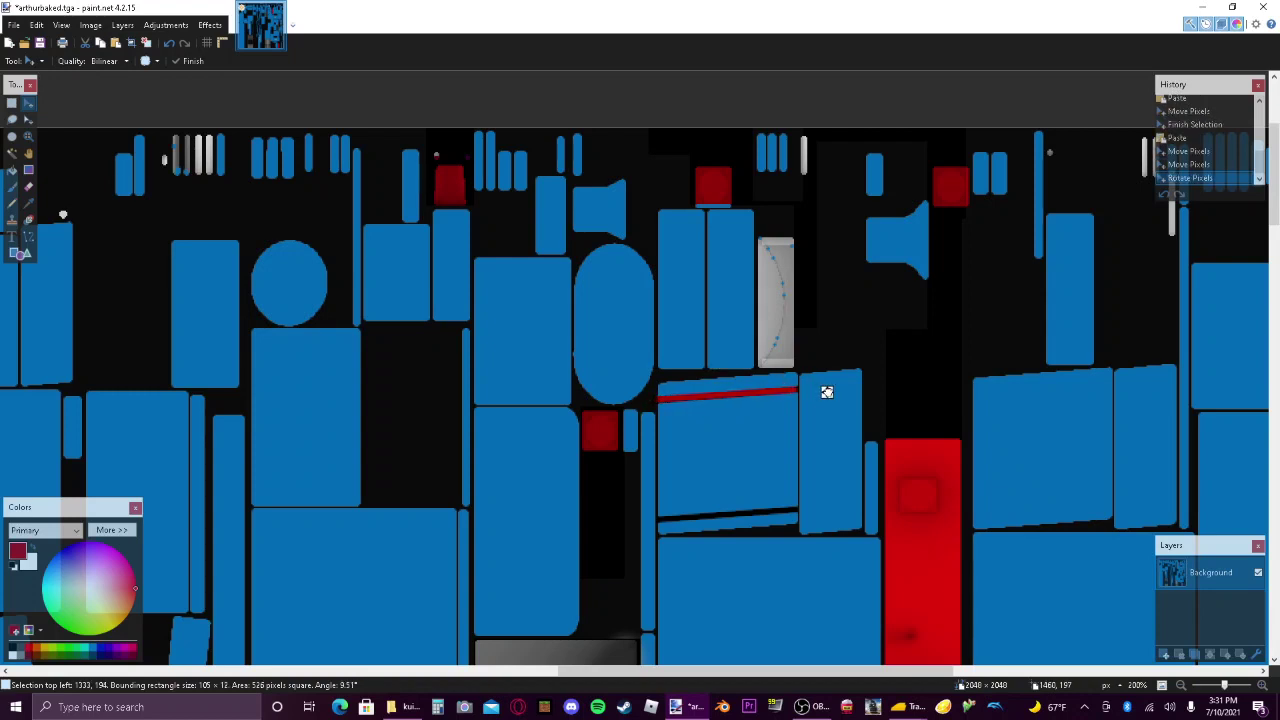
left_click_drag(828, 392, 829, 389)
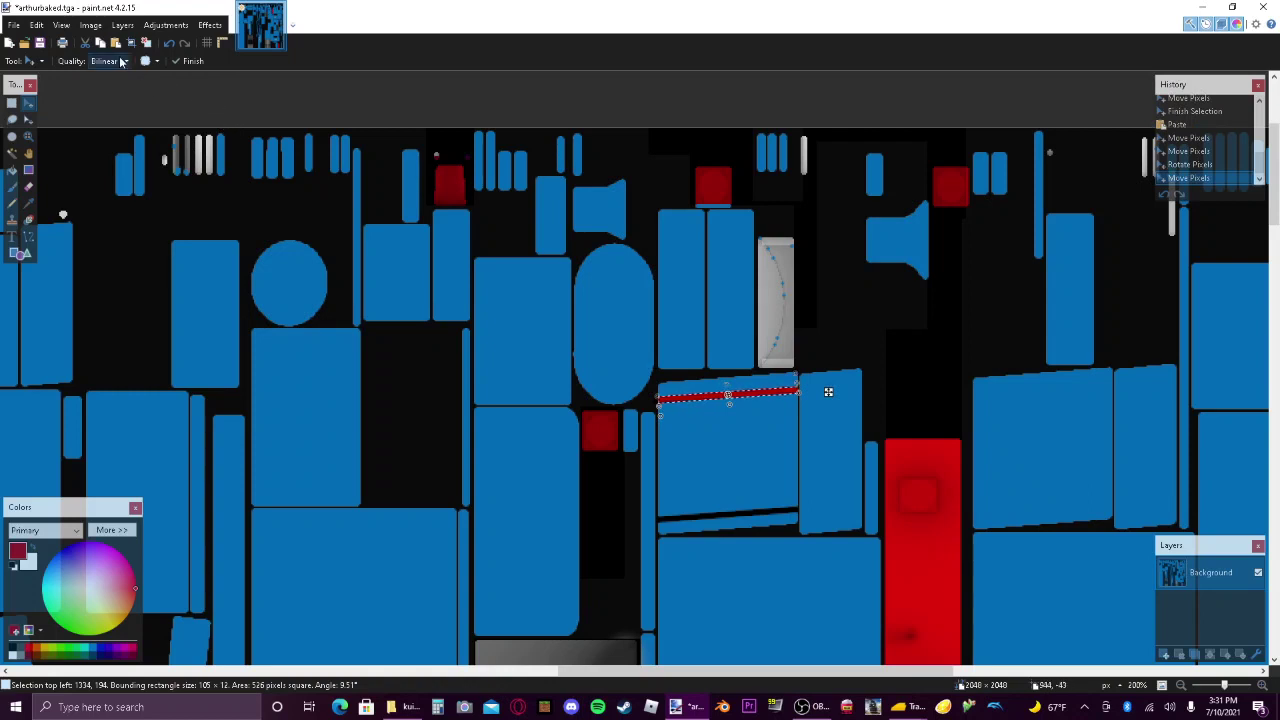
Paste a further red strip onto the mirrored panel's lower slanted gap and clear the selection.
left_click(115, 42)
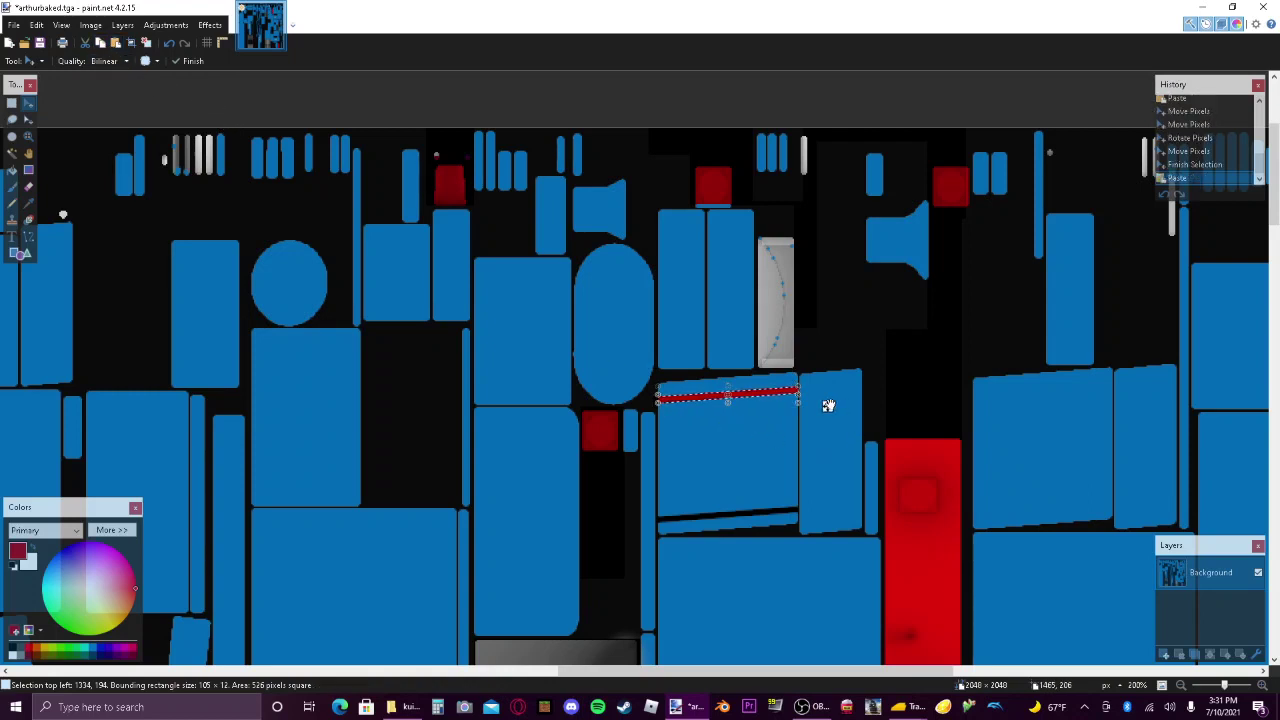
left_click_drag(827, 401, 828, 523)
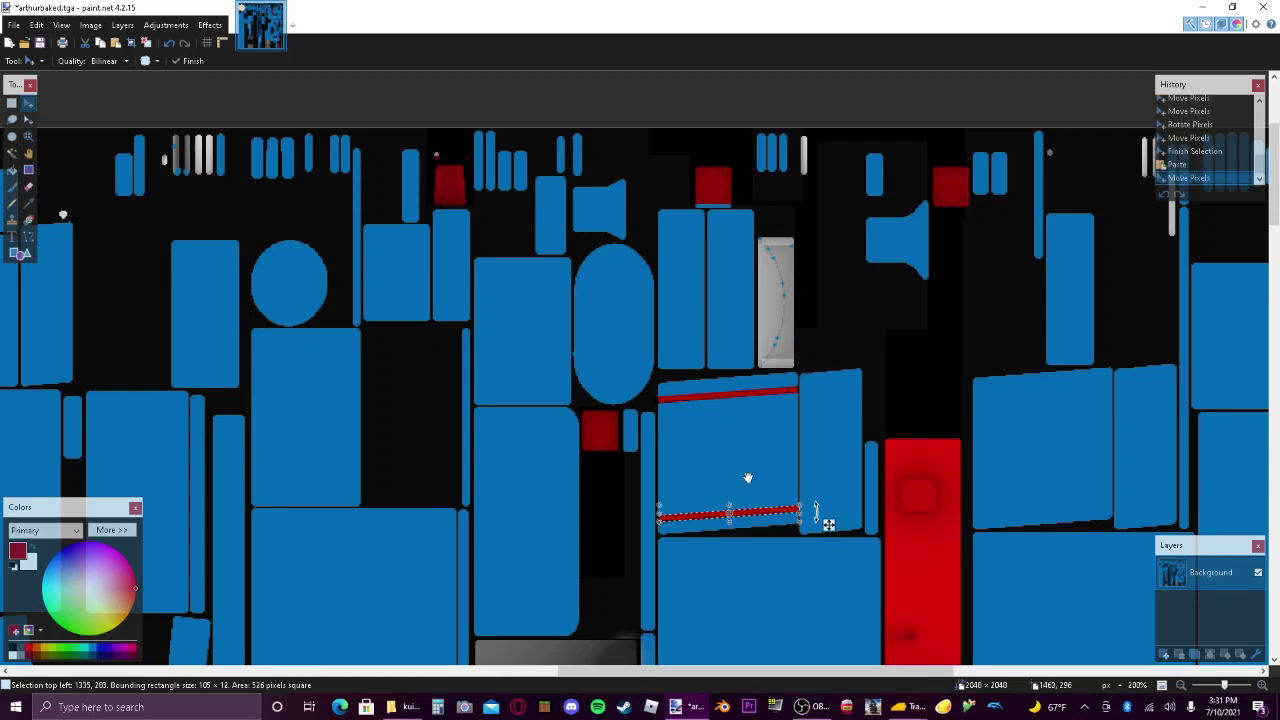
left_click(144, 44)
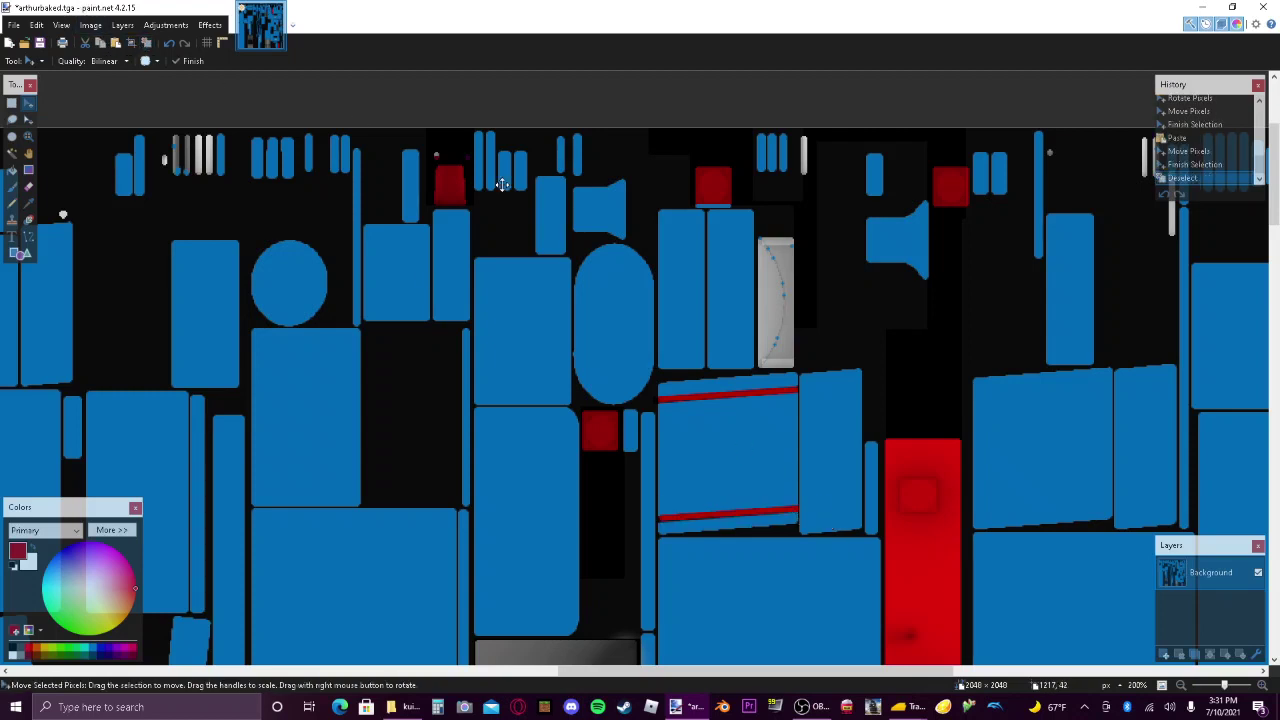
Close the image editor, saving arthurbaked.tga with auto-detected bit depth and no compression.
left_click(1262, 7)
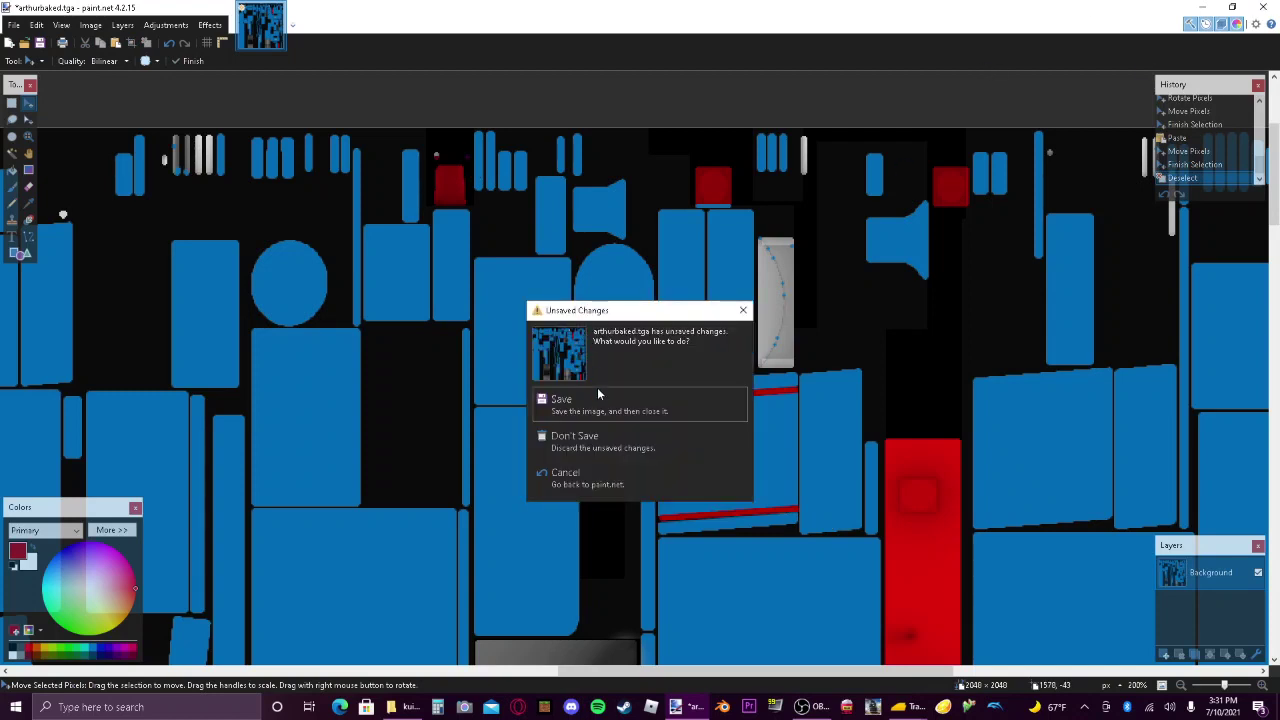
left_click(650, 400)
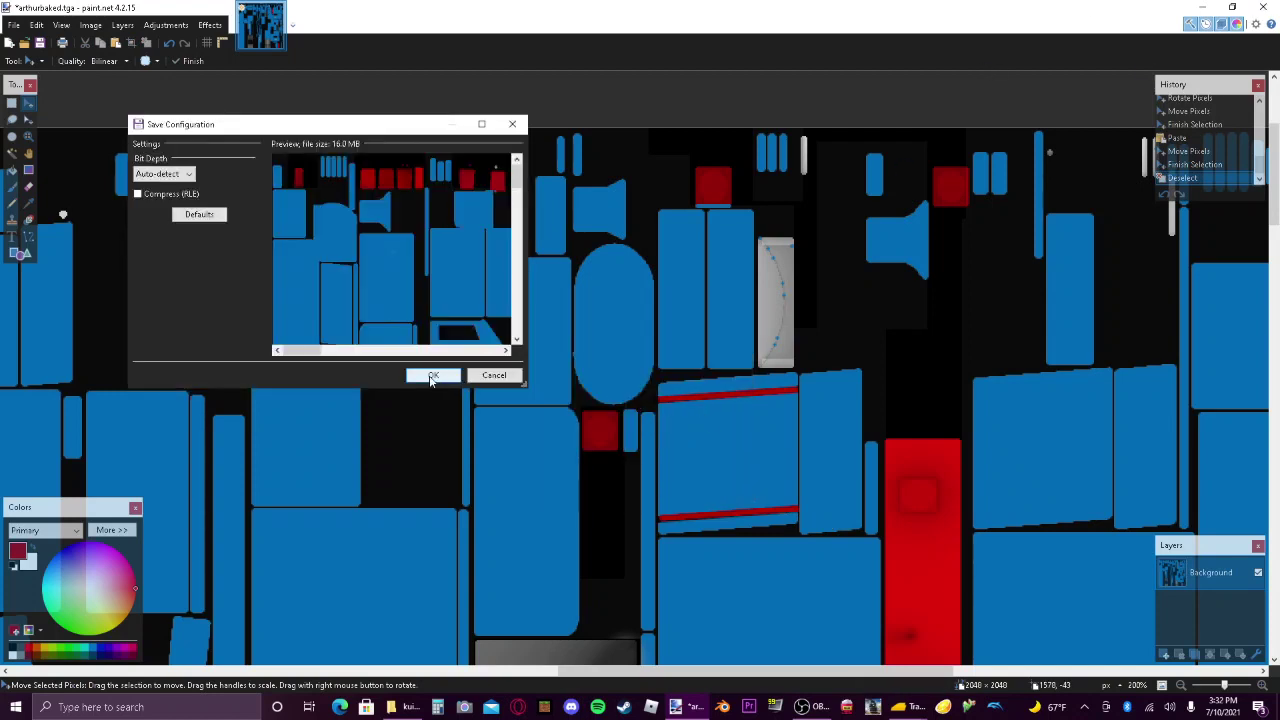
left_click(434, 376)
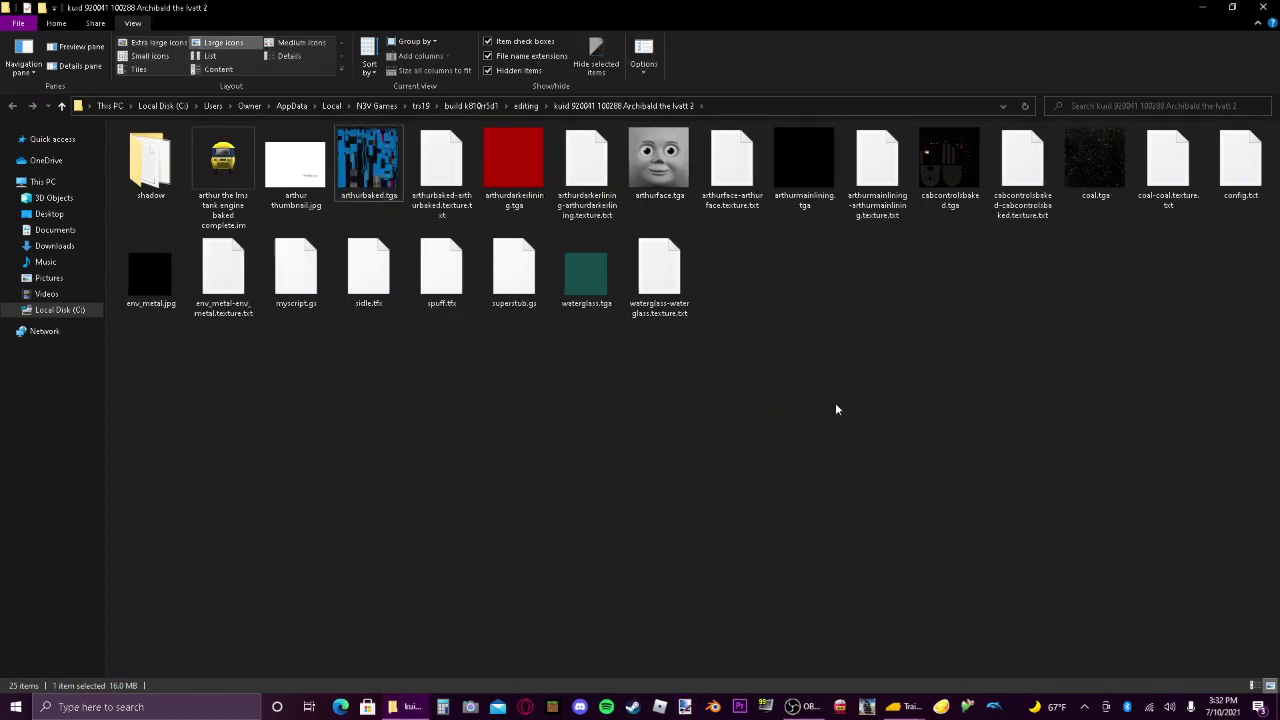
Close the asset folder and submit the edits of Archibald the Ivatt 2MT in Content Manager.
left_click(937, 461)
left_click(1262, 7)
right_click(550, 132)
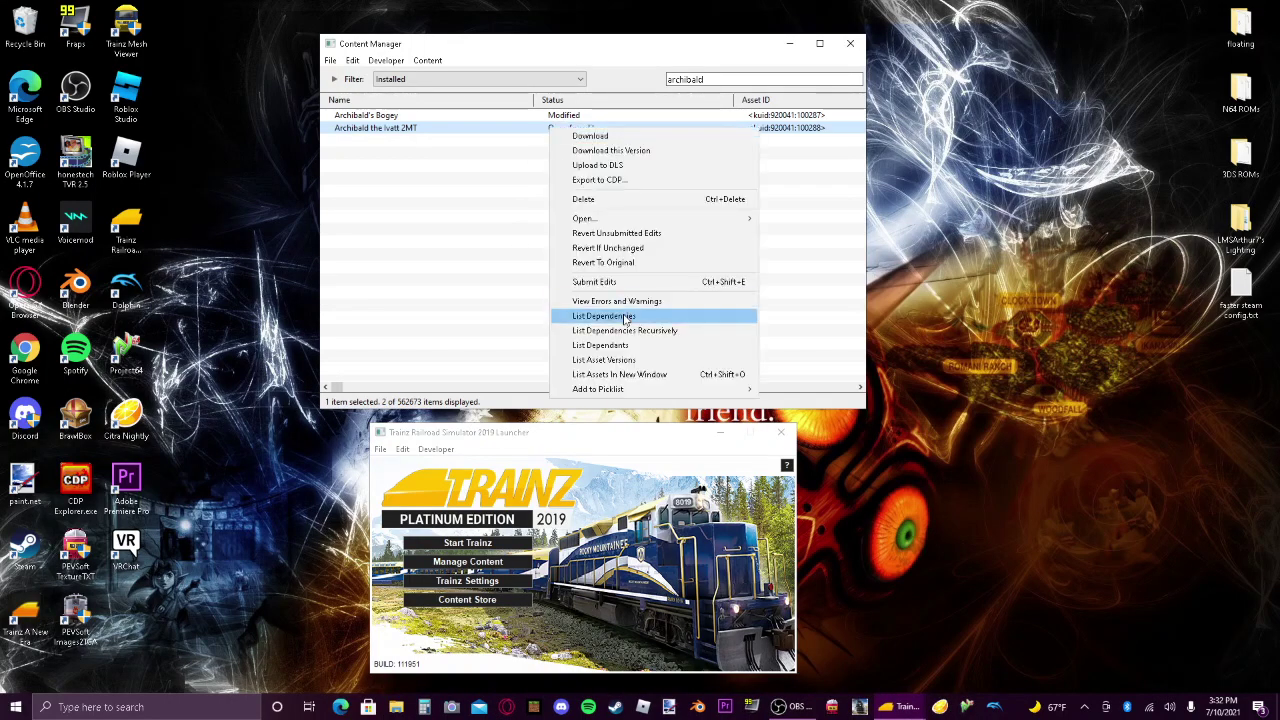
left_click(620, 280)
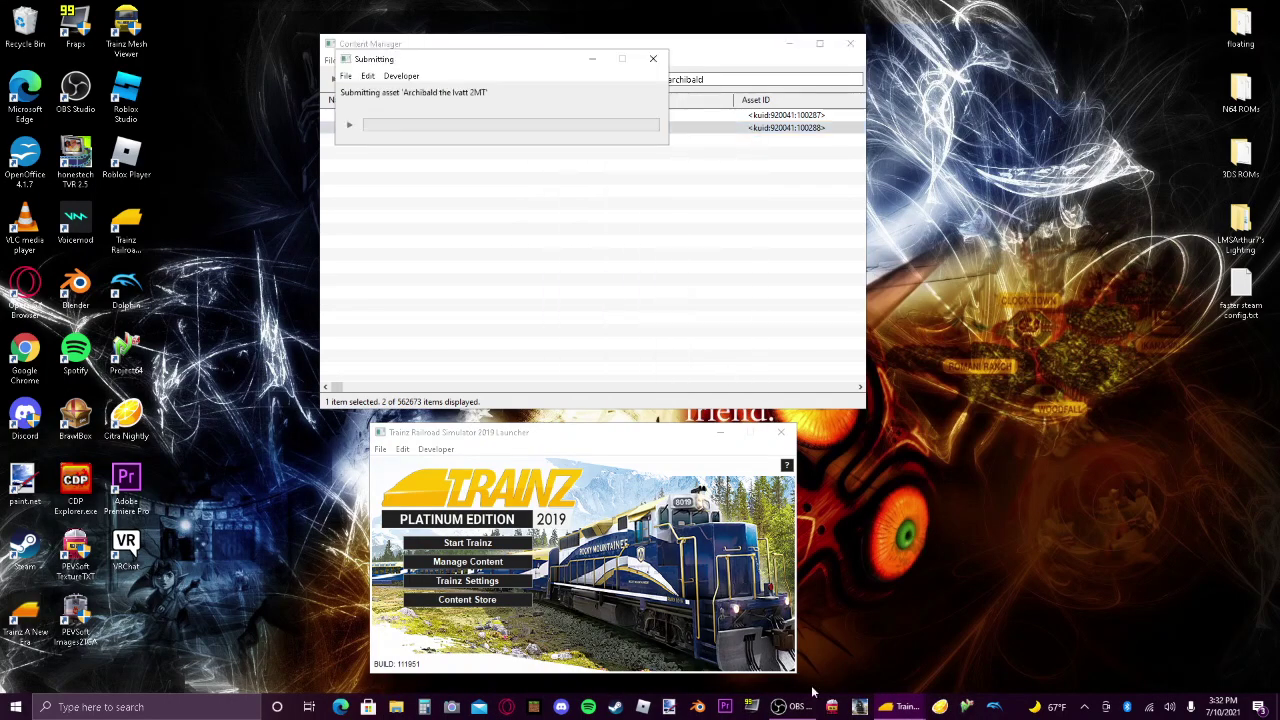
left_click(796, 706)
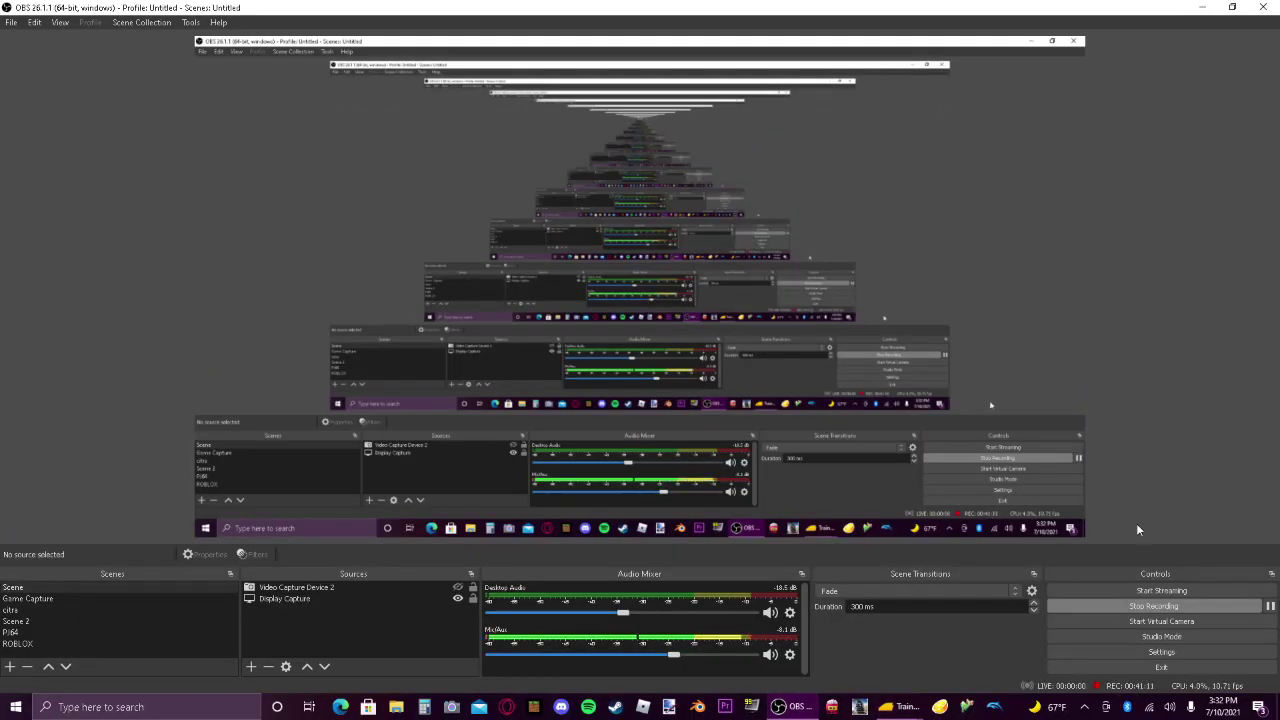
left_click(1202, 7)
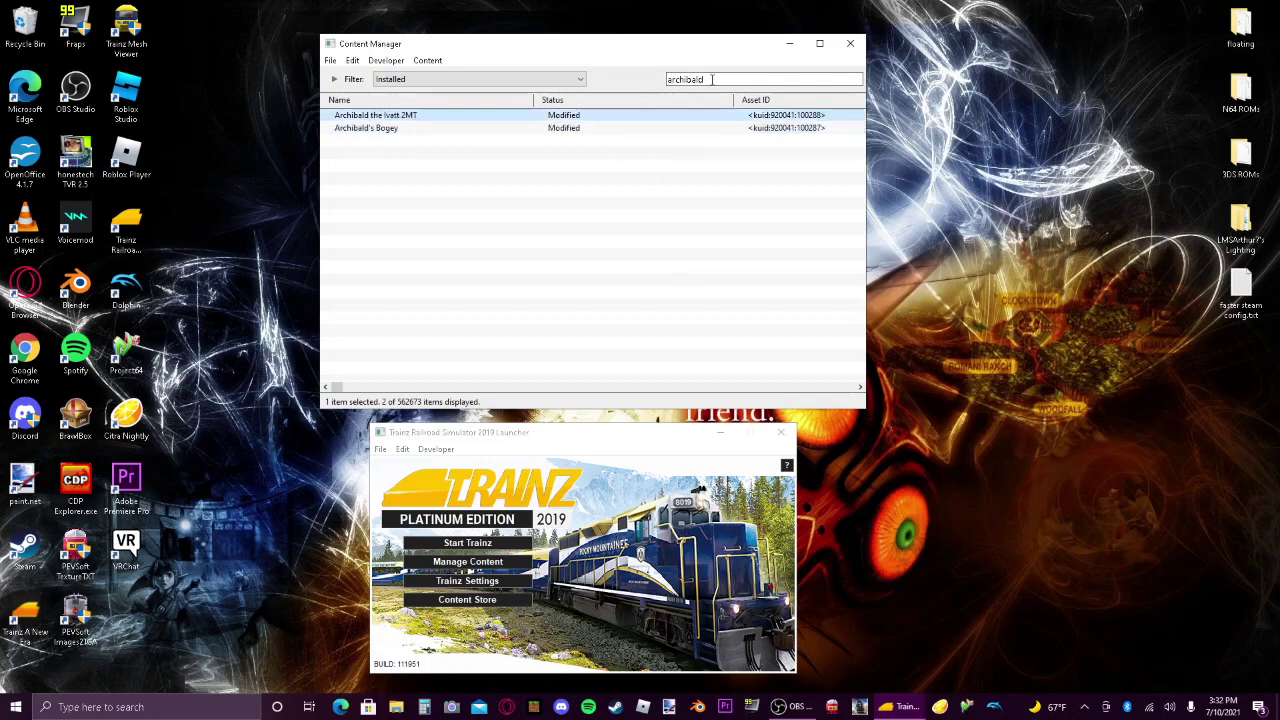
Search the installed assets for "face" and browse the face packs near the start of the alphabet.
left_click_drag(724, 79, 657, 72)
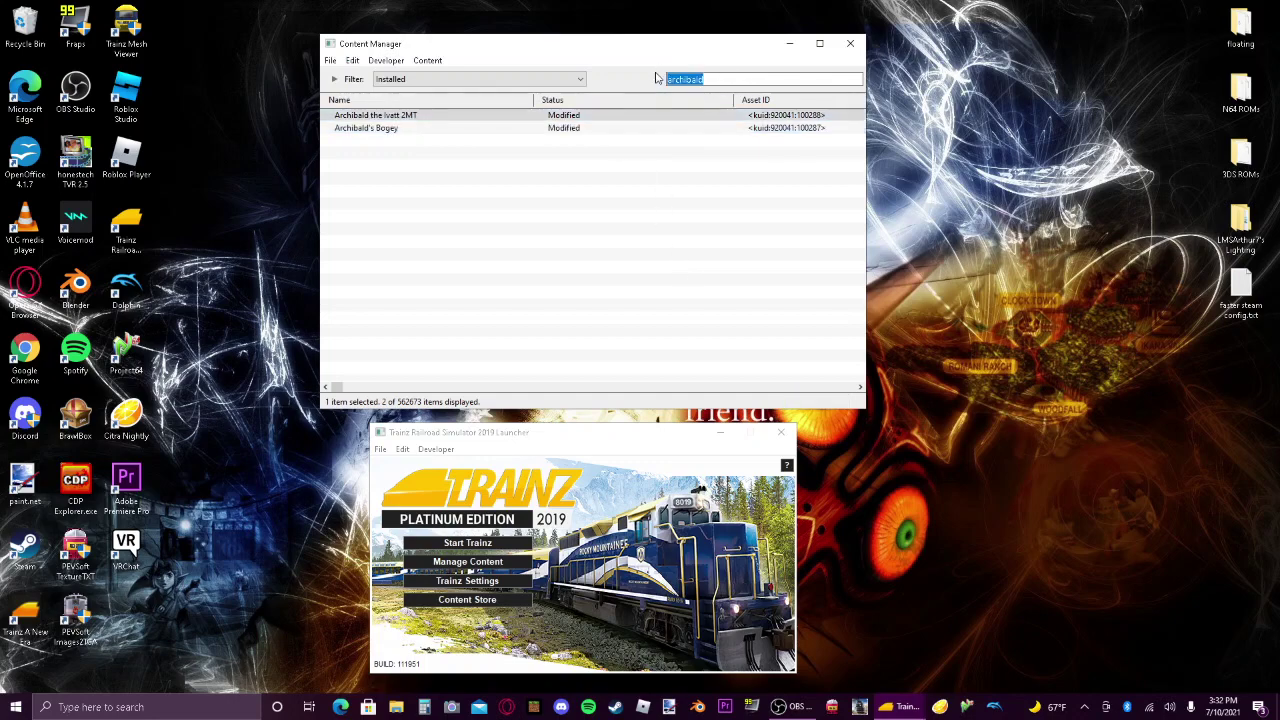
type("face")
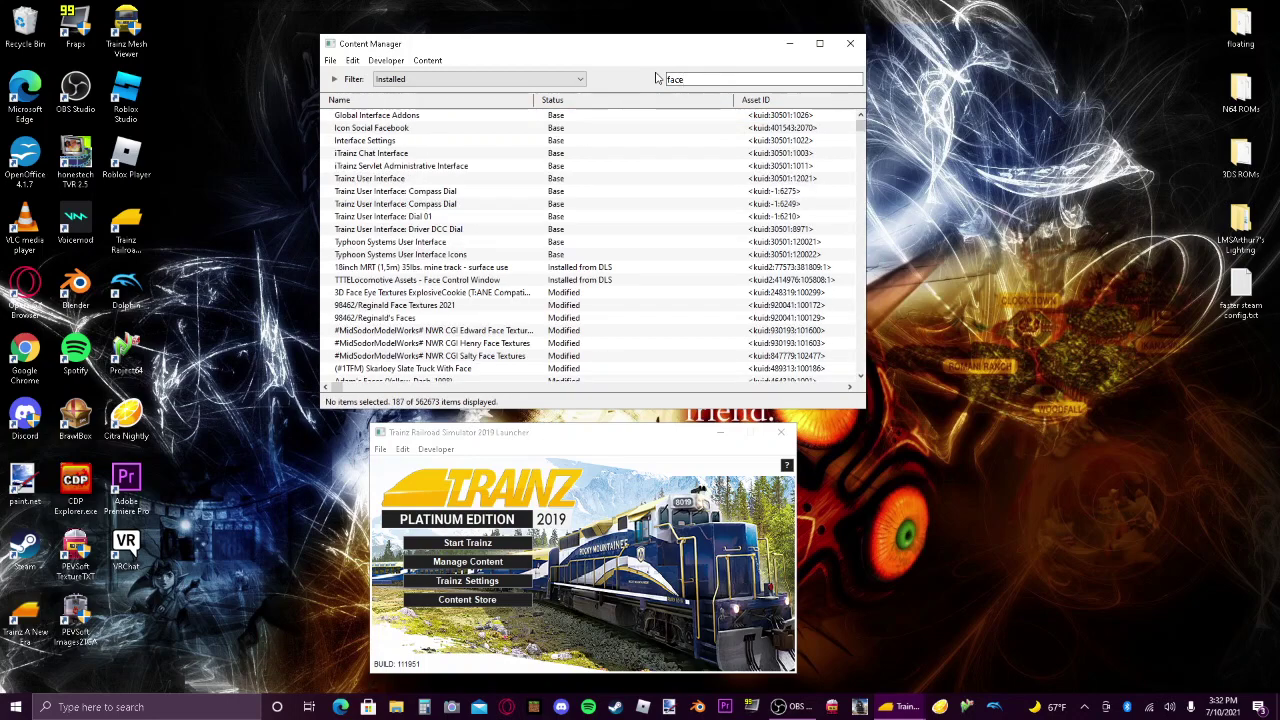
scroll(405, 316, "down", 15)
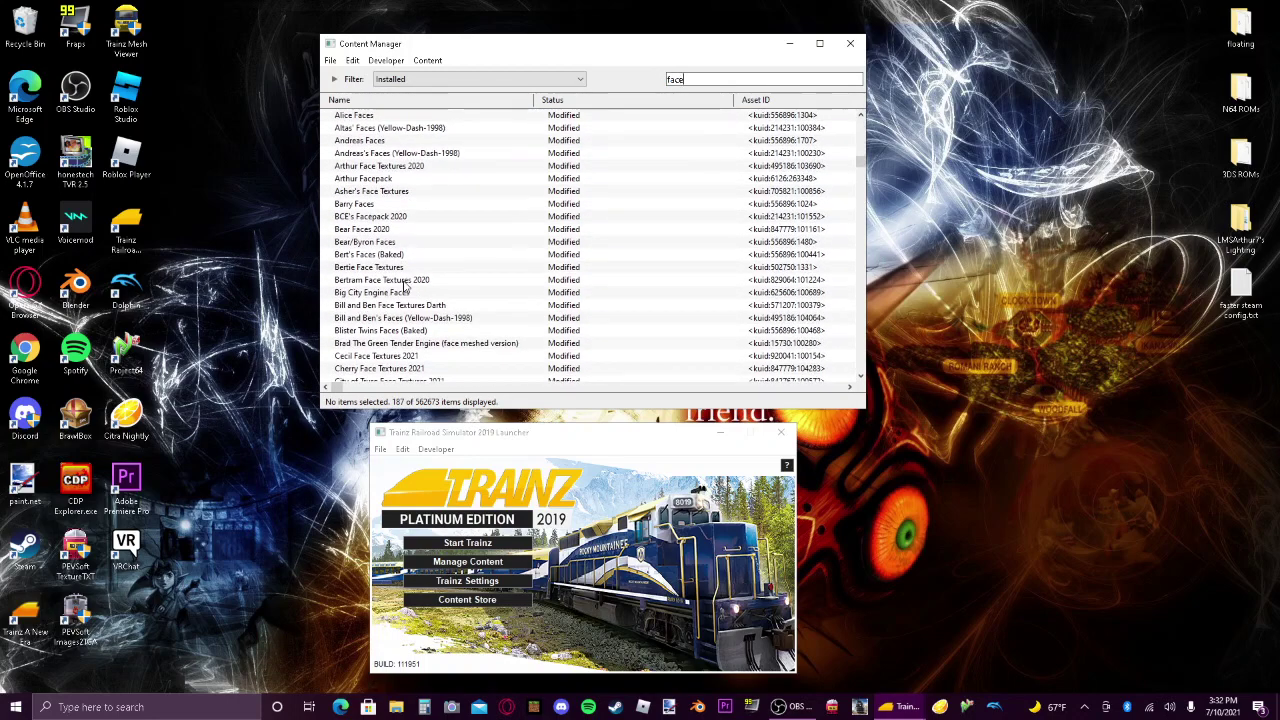
scroll(415, 285, "down", 4)
scroll(405, 240, "up", 5)
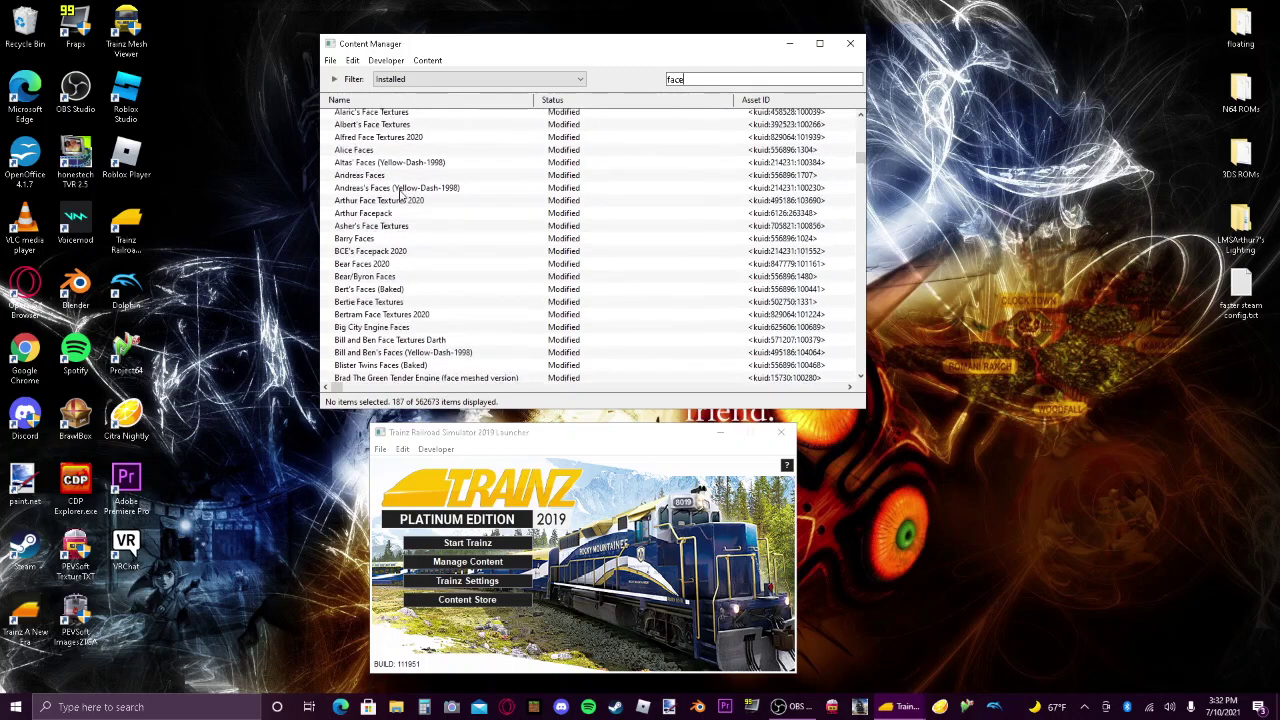
Open the files of Andreas's Faces (Yellow-Dash-1998) in Explorer, look over the face images and close the folder.
right_click(400, 190)
mouse_move(540, 285)
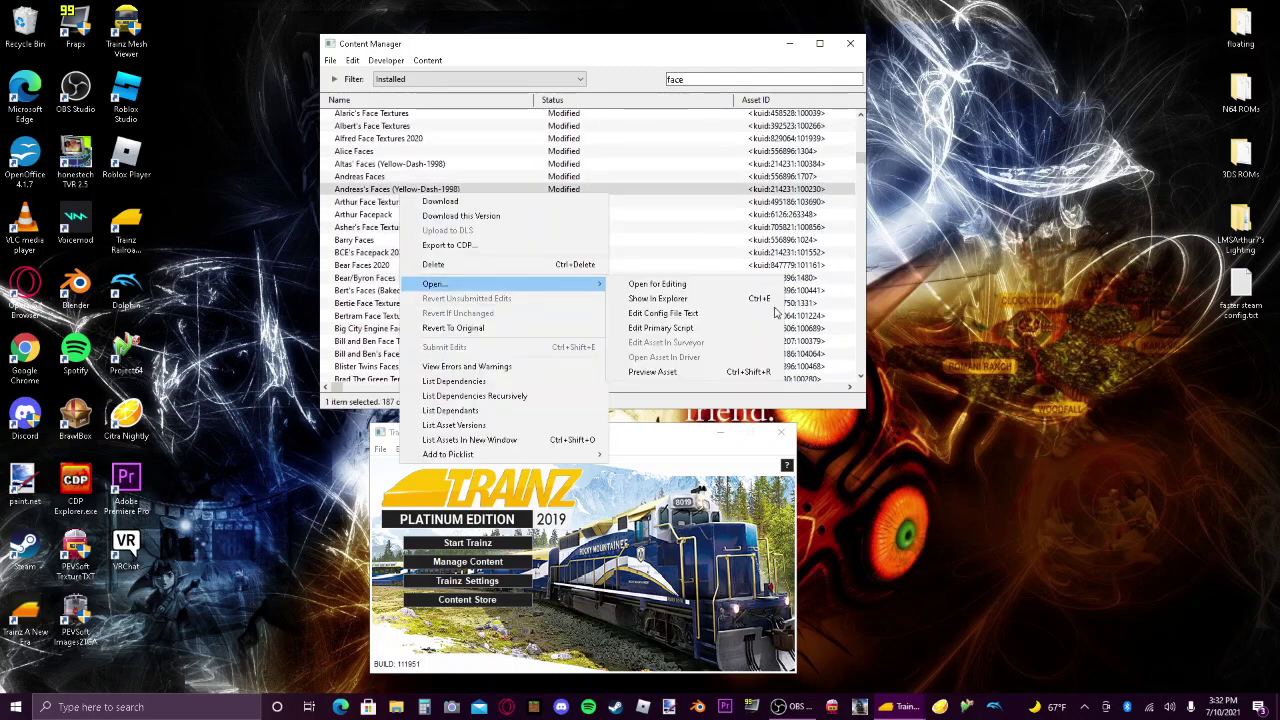
left_click(703, 301)
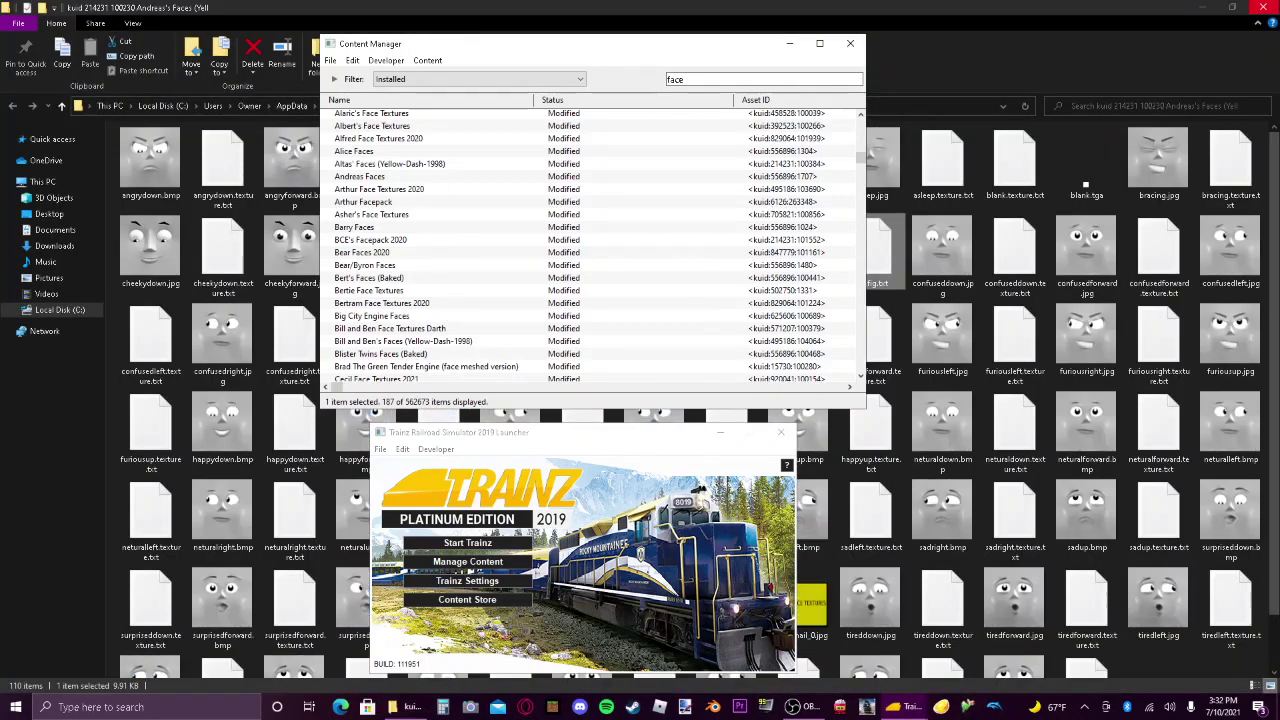
left_click(1262, 8)
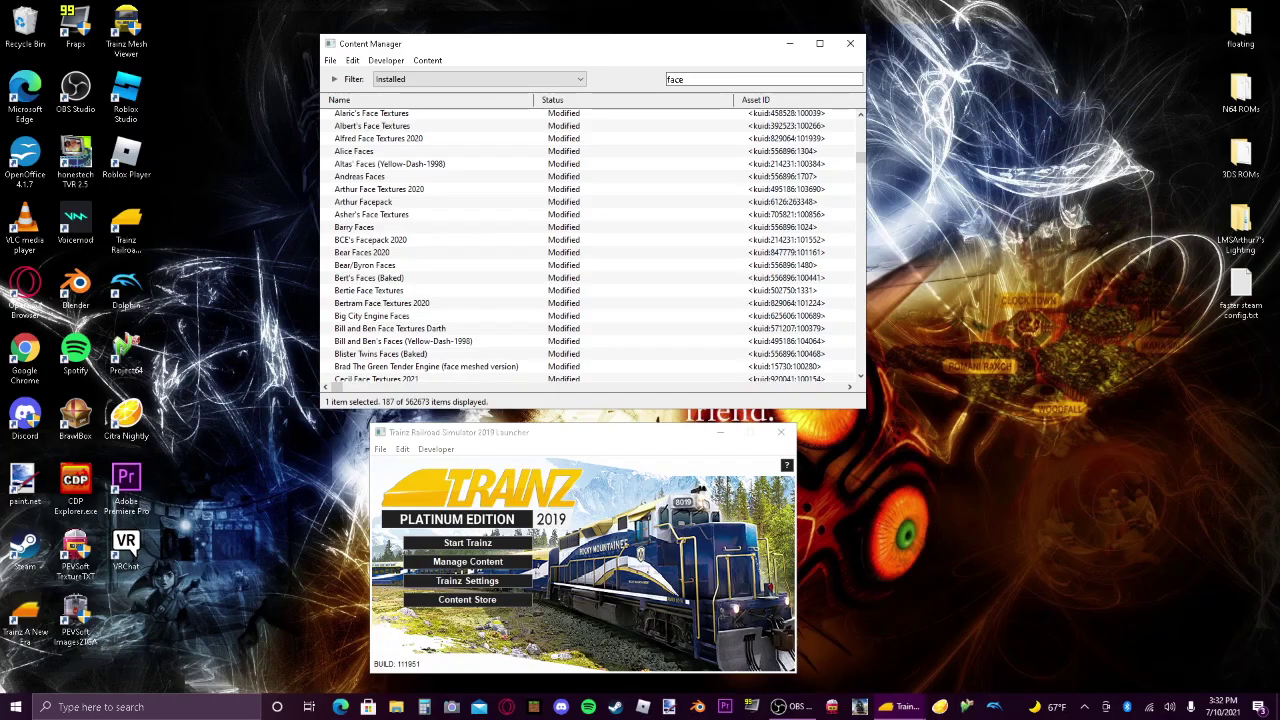
Revert the unsubmitted edits of Andreas's Faces (Yellow-Dash-1998).
scroll(455, 310, "down", 20)
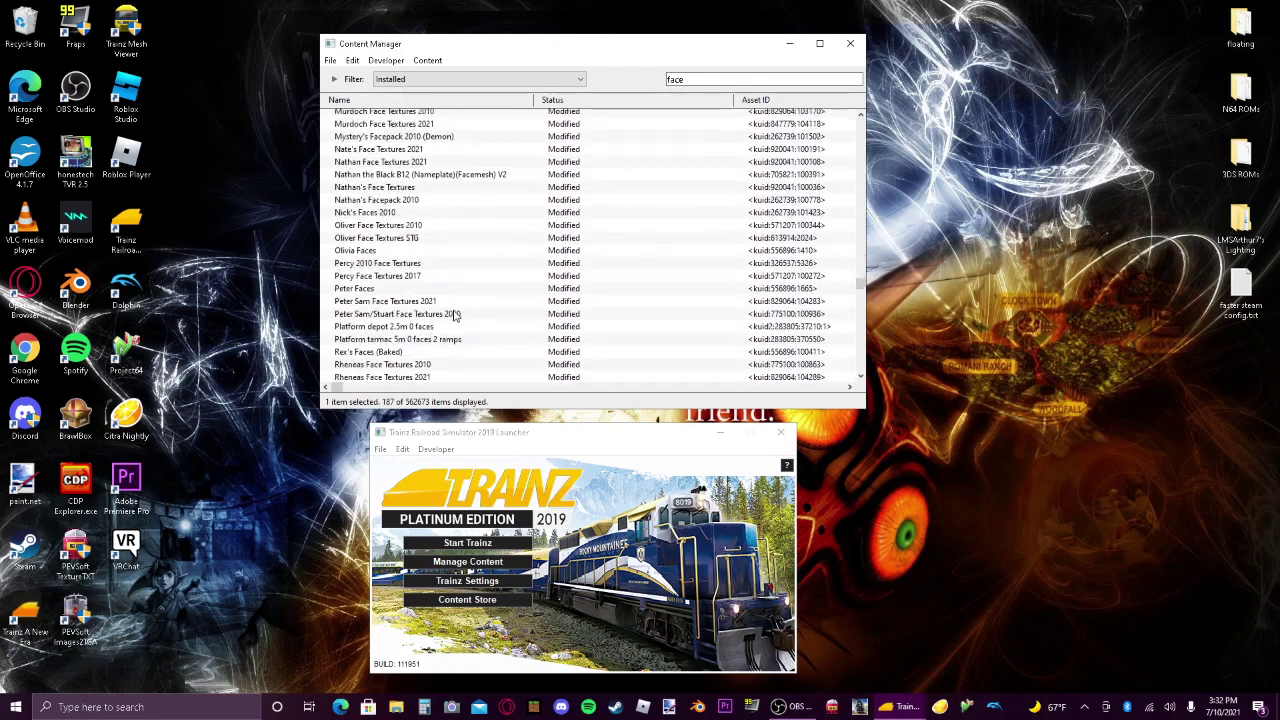
scroll(455, 311, "down", 2)
right_click(440, 376)
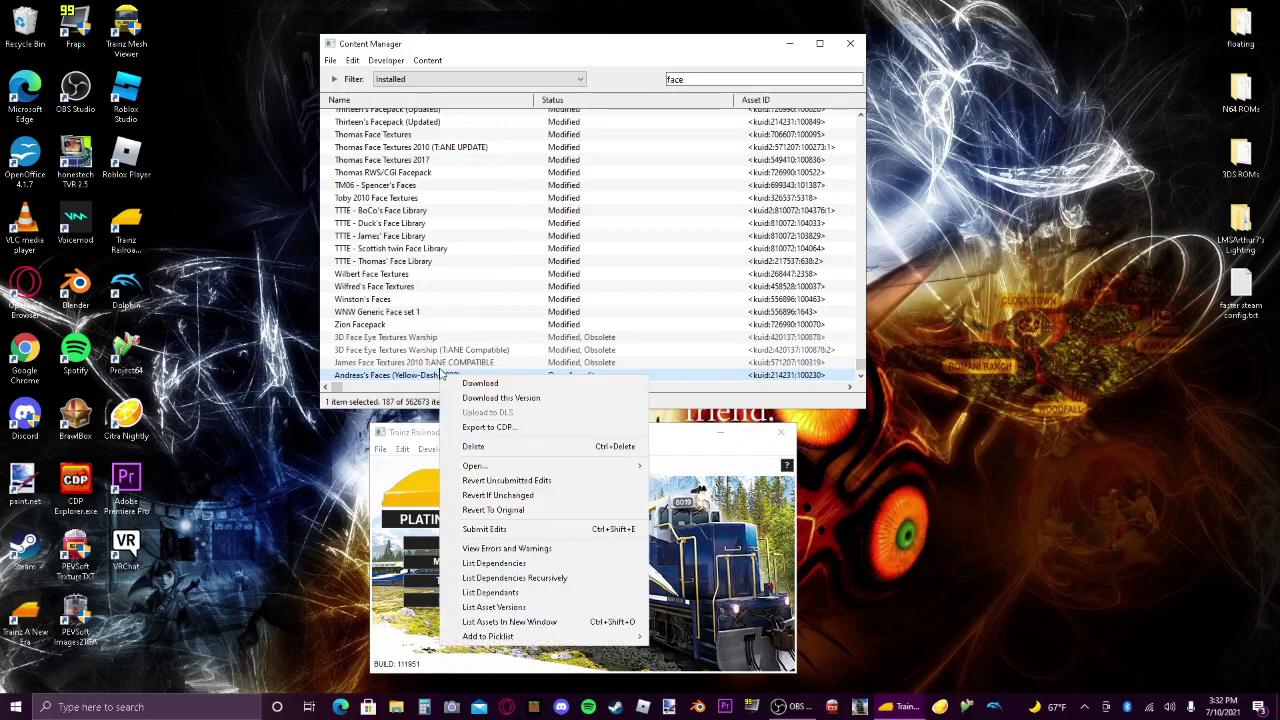
left_click(500, 481)
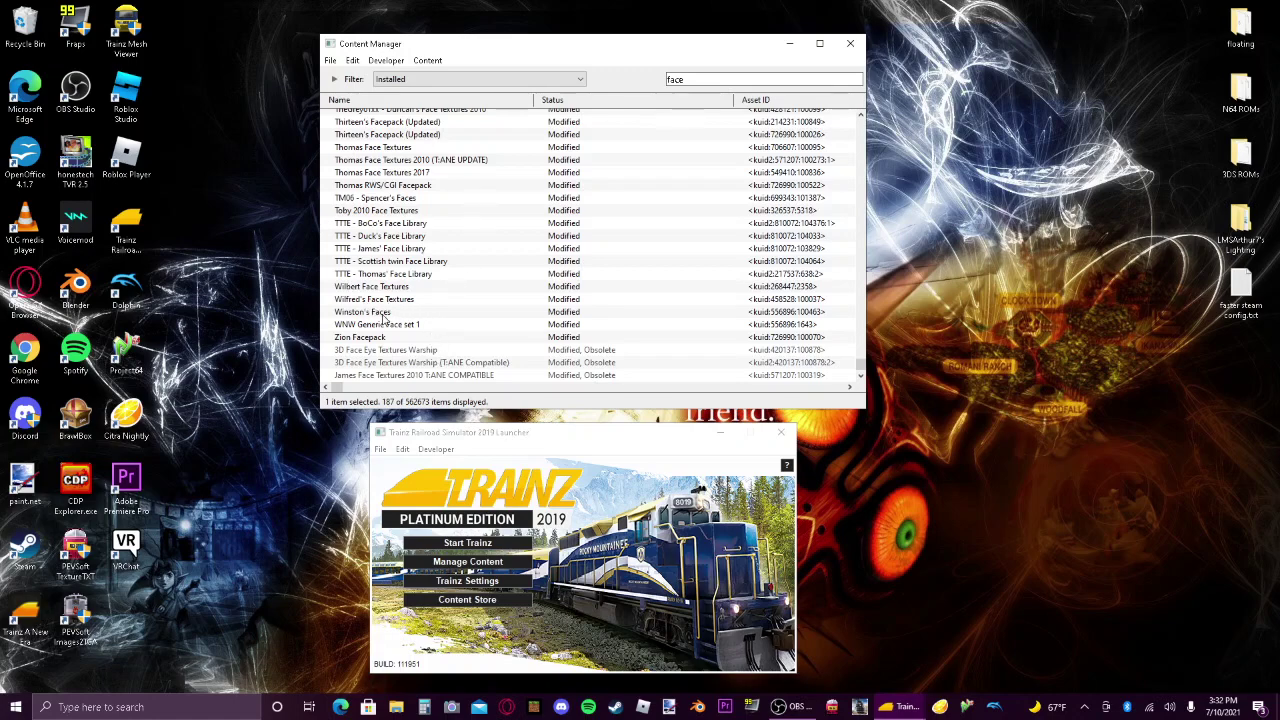
Browse the installed face packs from the end of the alphabetical list back to those beginning with D and E.
scroll(425, 307, "up", 15)
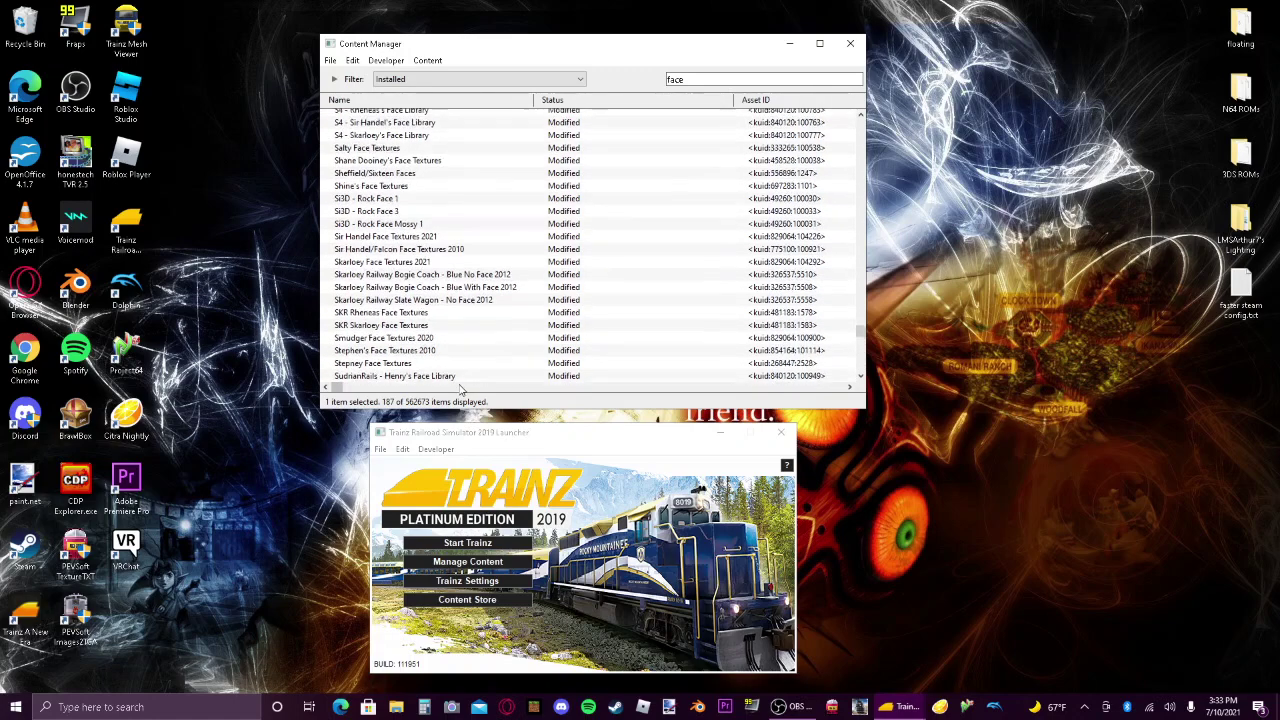
scroll(430, 345, "up", 2)
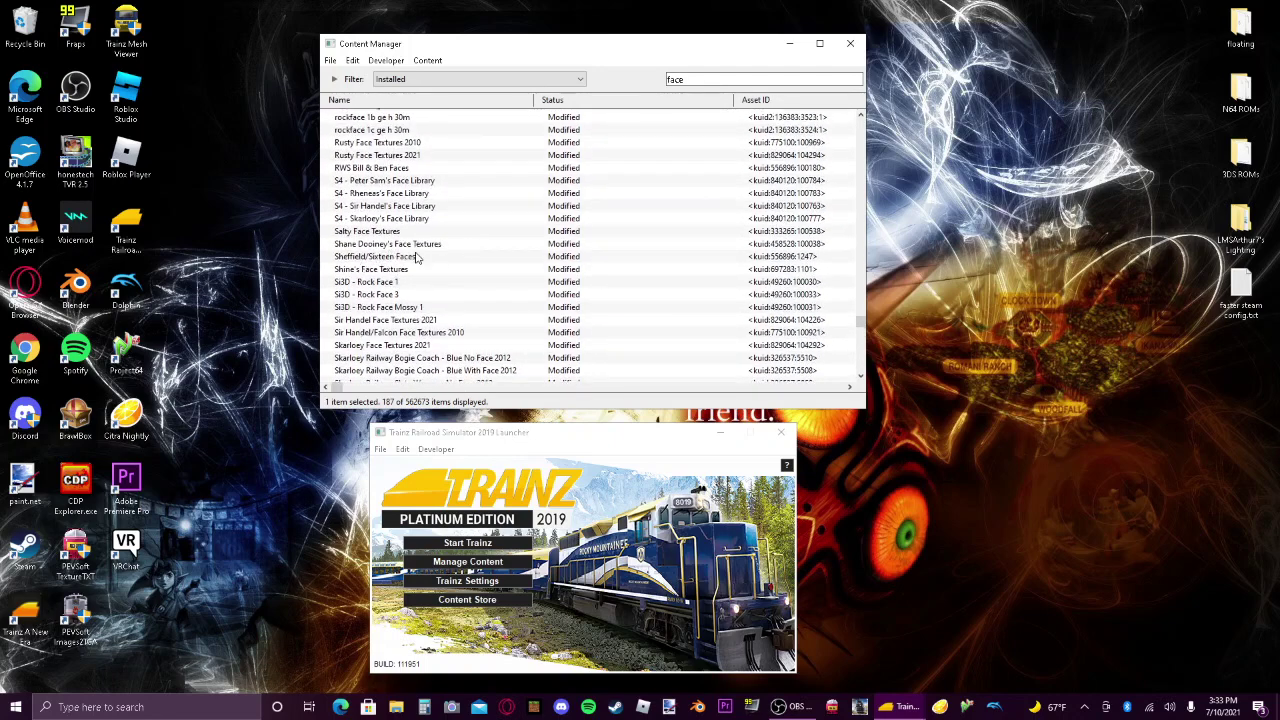
scroll(418, 258, "up", 5)
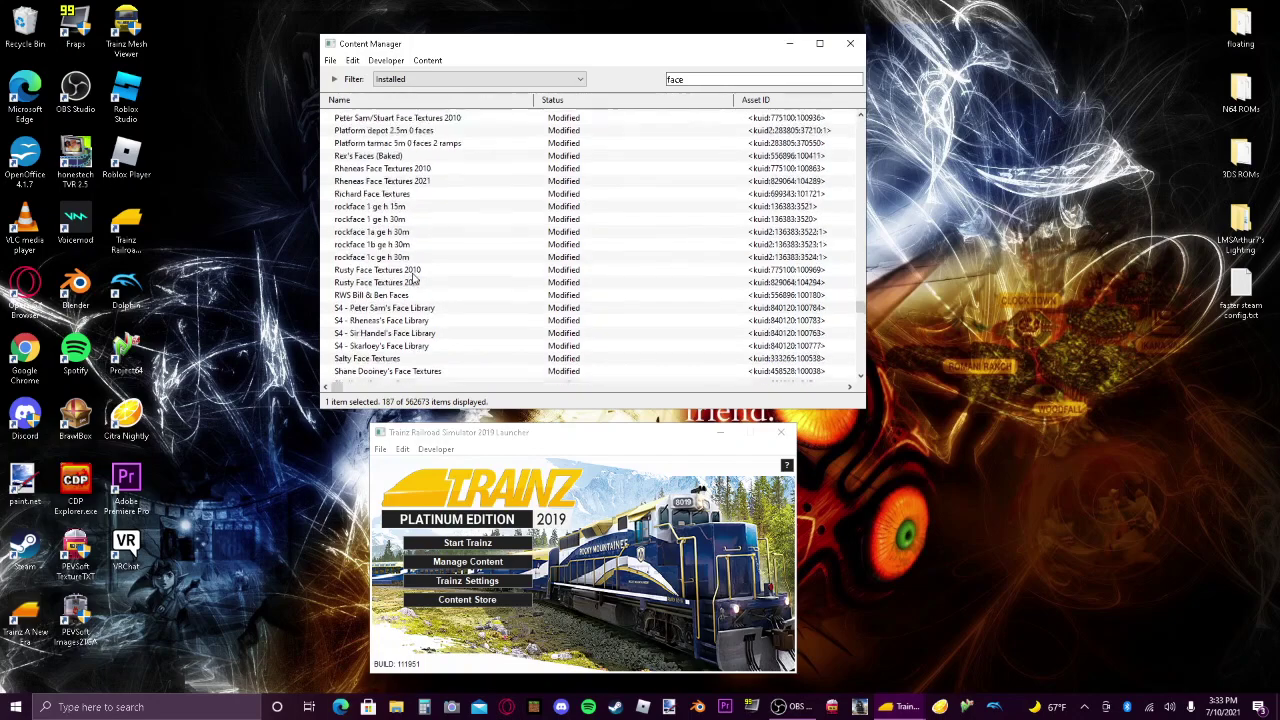
scroll(415, 282, "up", 4)
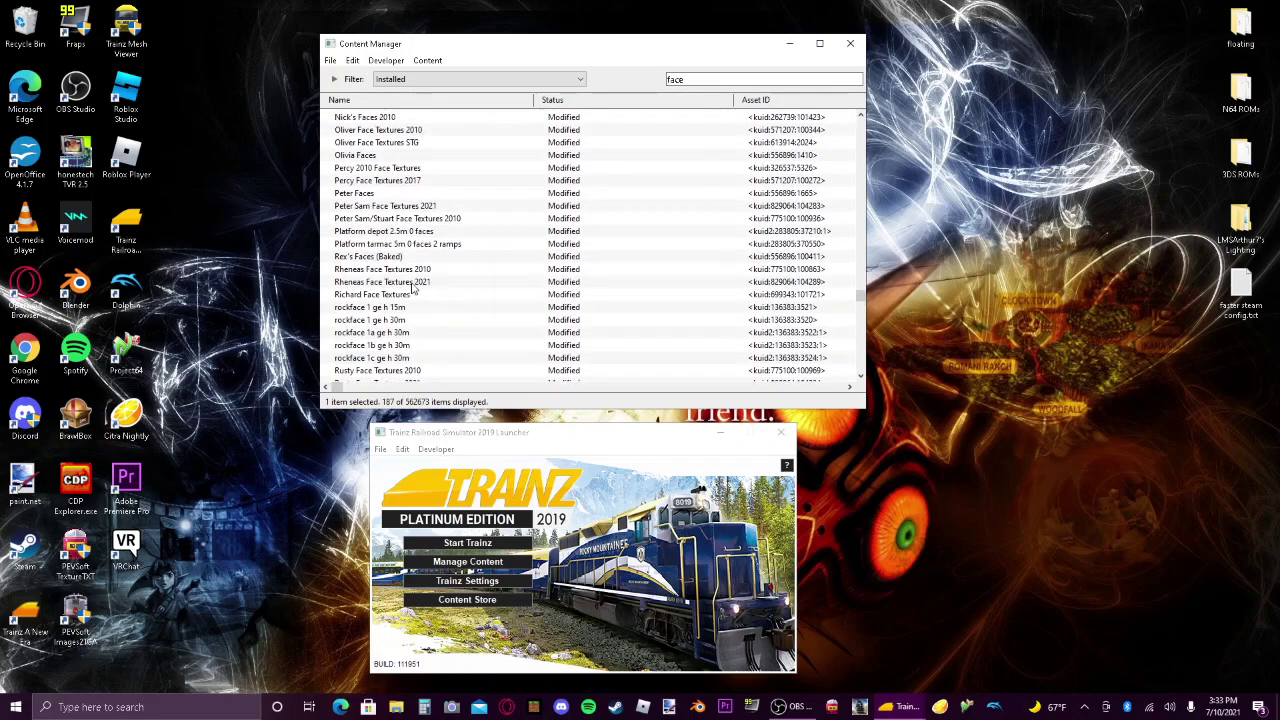
scroll(413, 287, "up", 5)
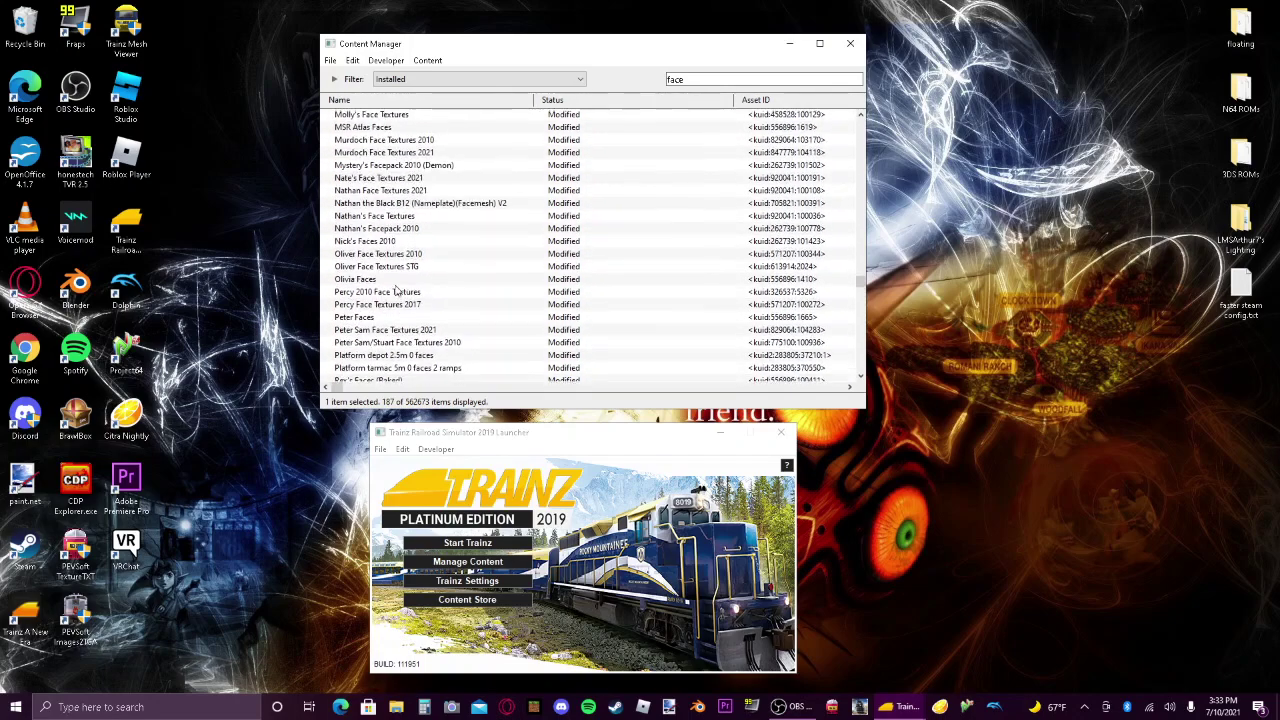
scroll(395, 270, "down", 1)
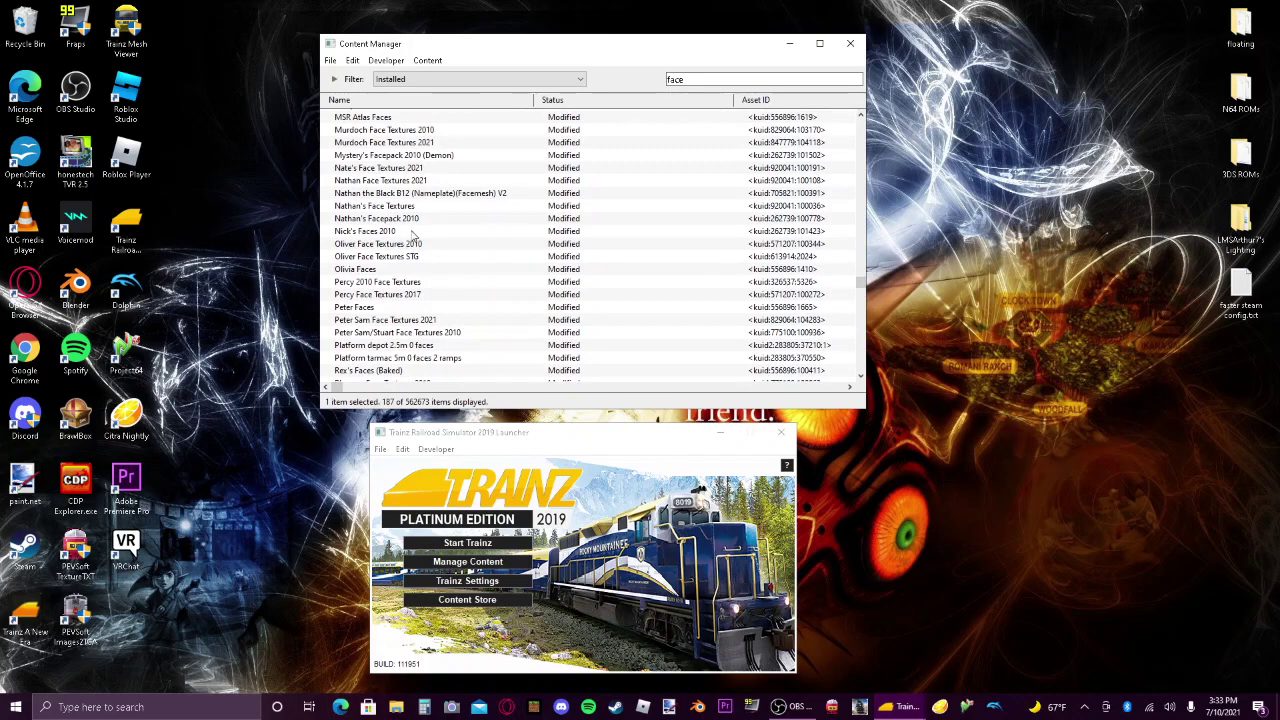
scroll(415, 250, "up", 4)
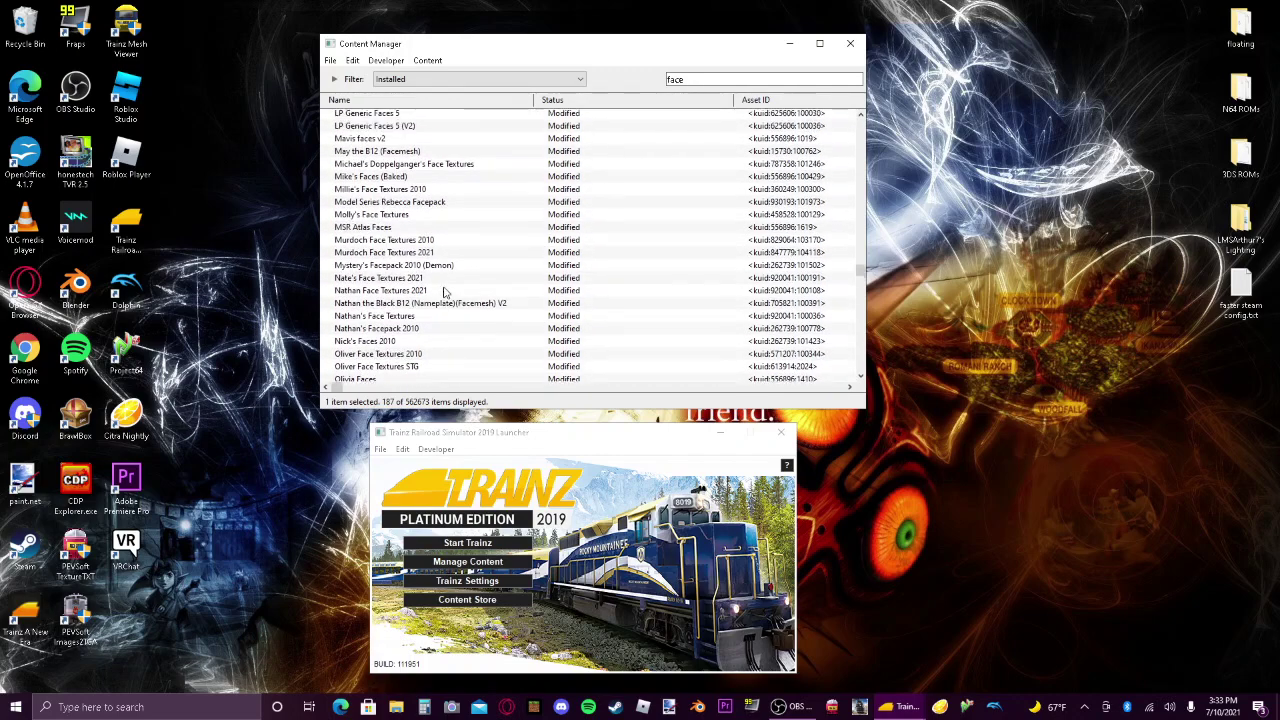
scroll(445, 292, "up", 1)
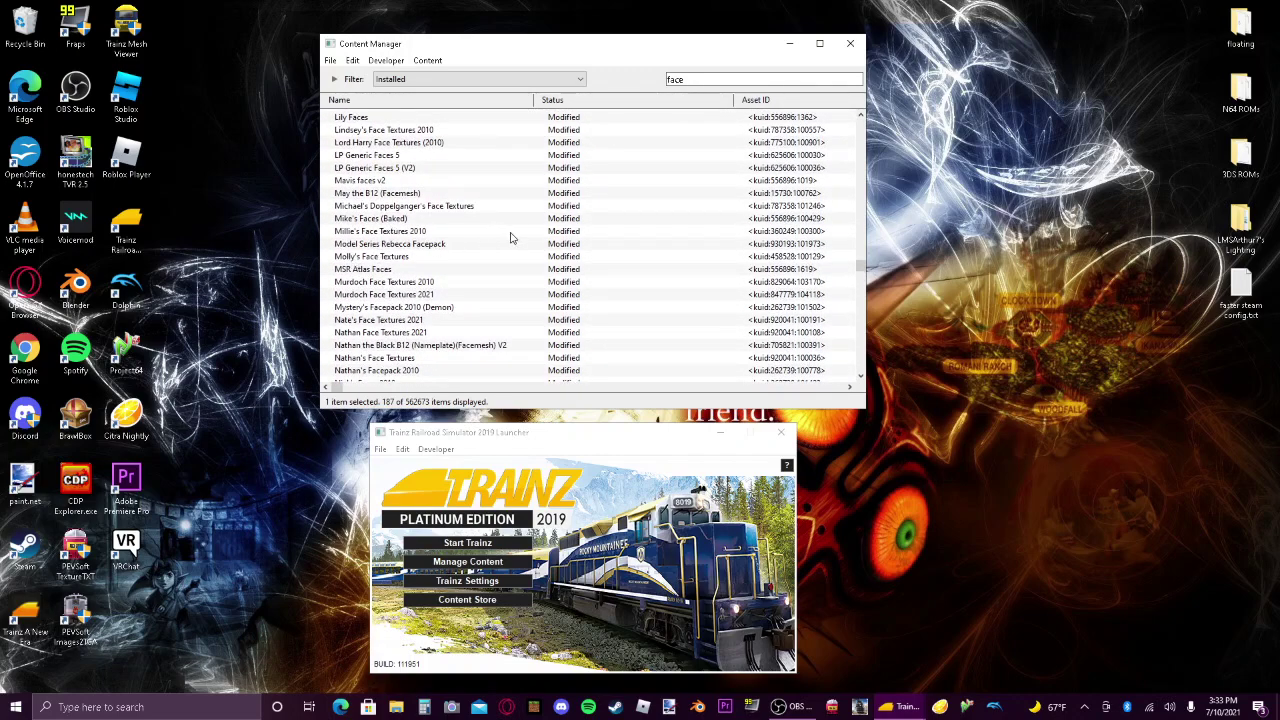
scroll(408, 240, "up", 4)
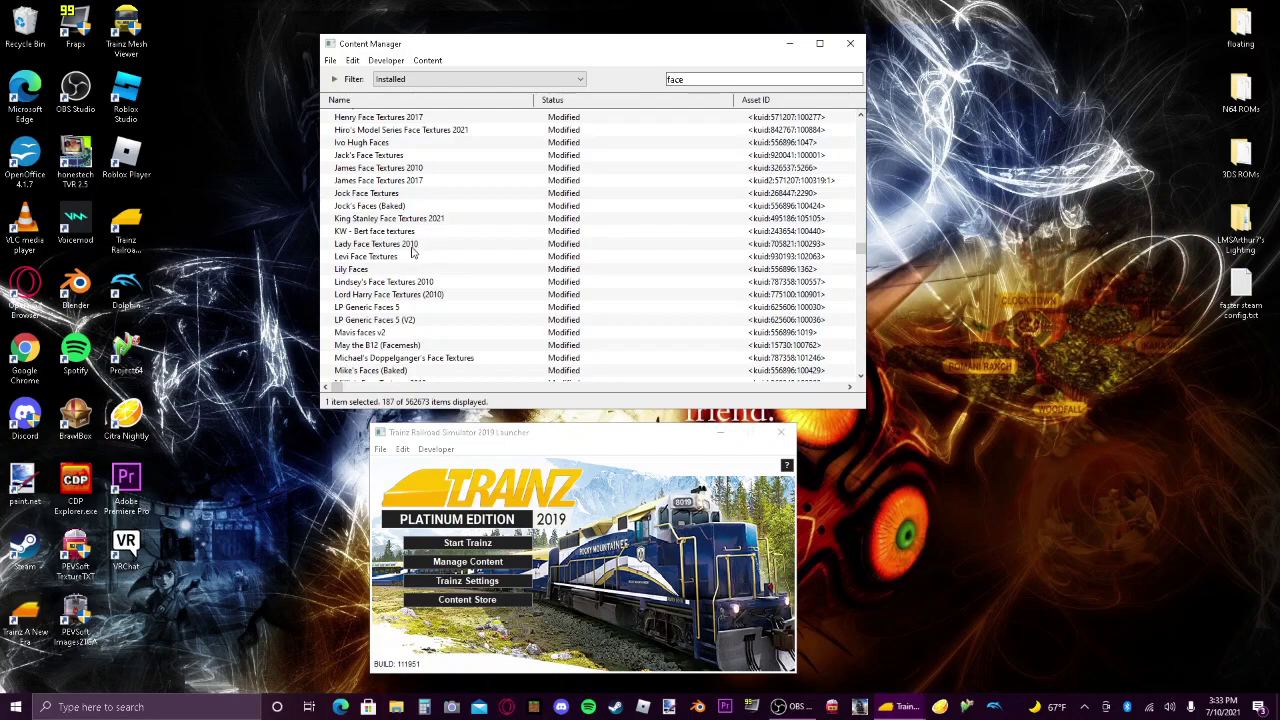
scroll(412, 252, "up", 3)
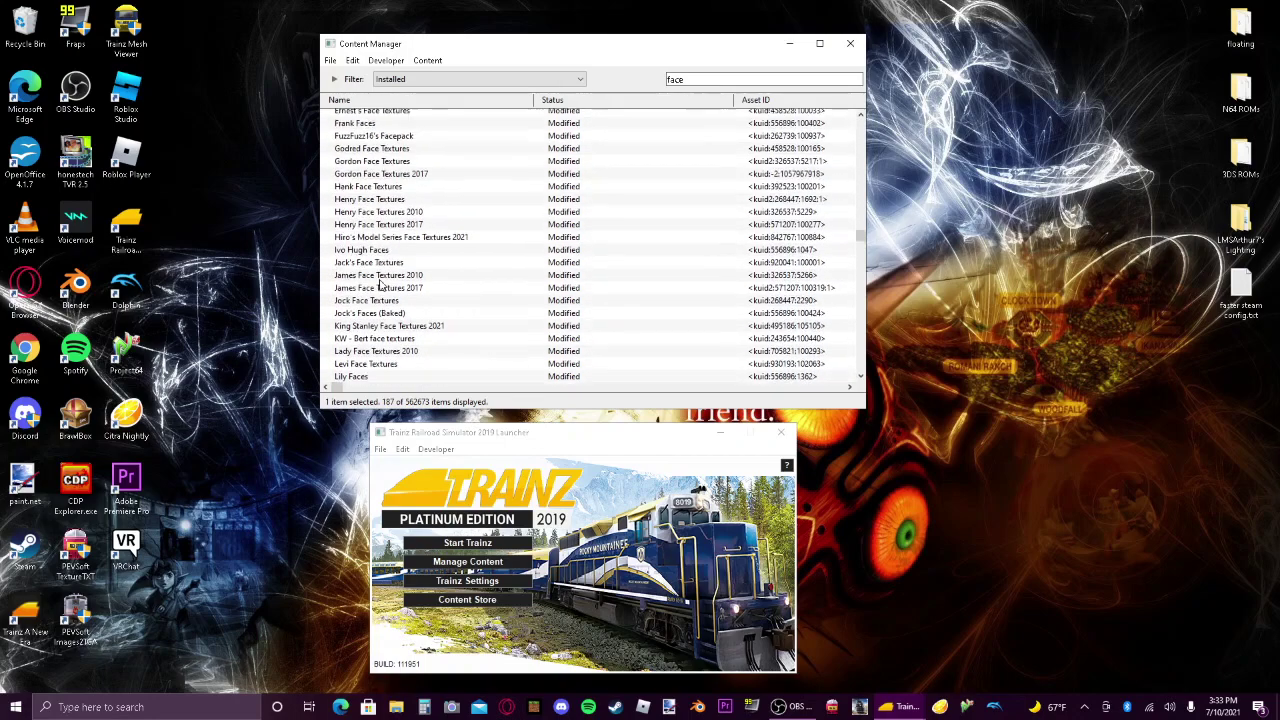
scroll(380, 285, "up", 4)
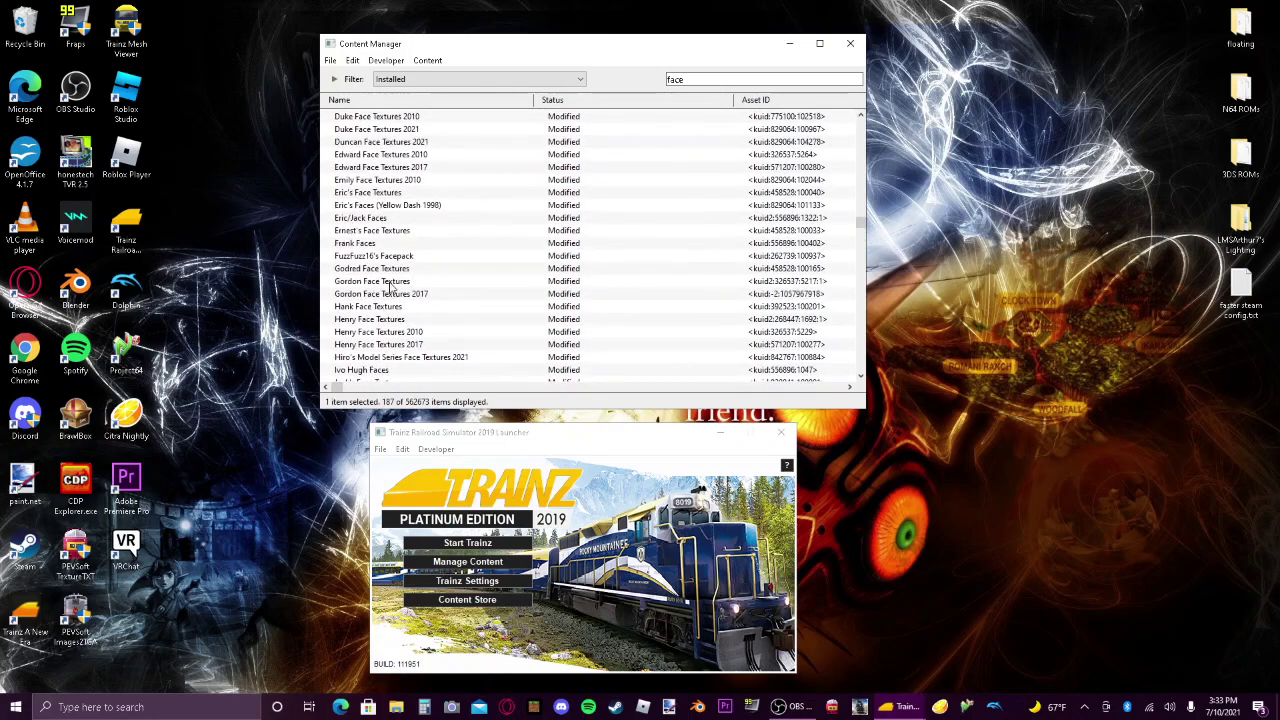
scroll(370, 256, "up", 1)
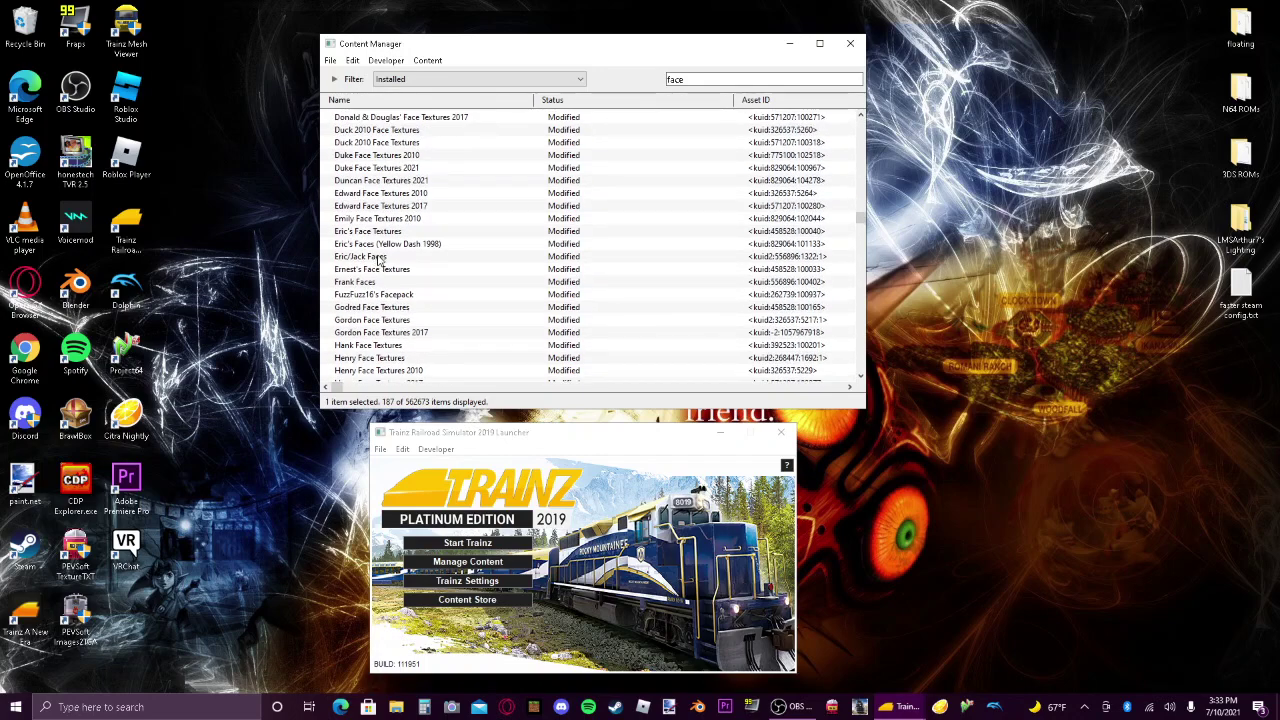
Open the files of Eric's Faces (Yellow Dash 1998) in Explorer and look over the face images as large icons.
right_click(383, 245)
mouse_move(442, 339)
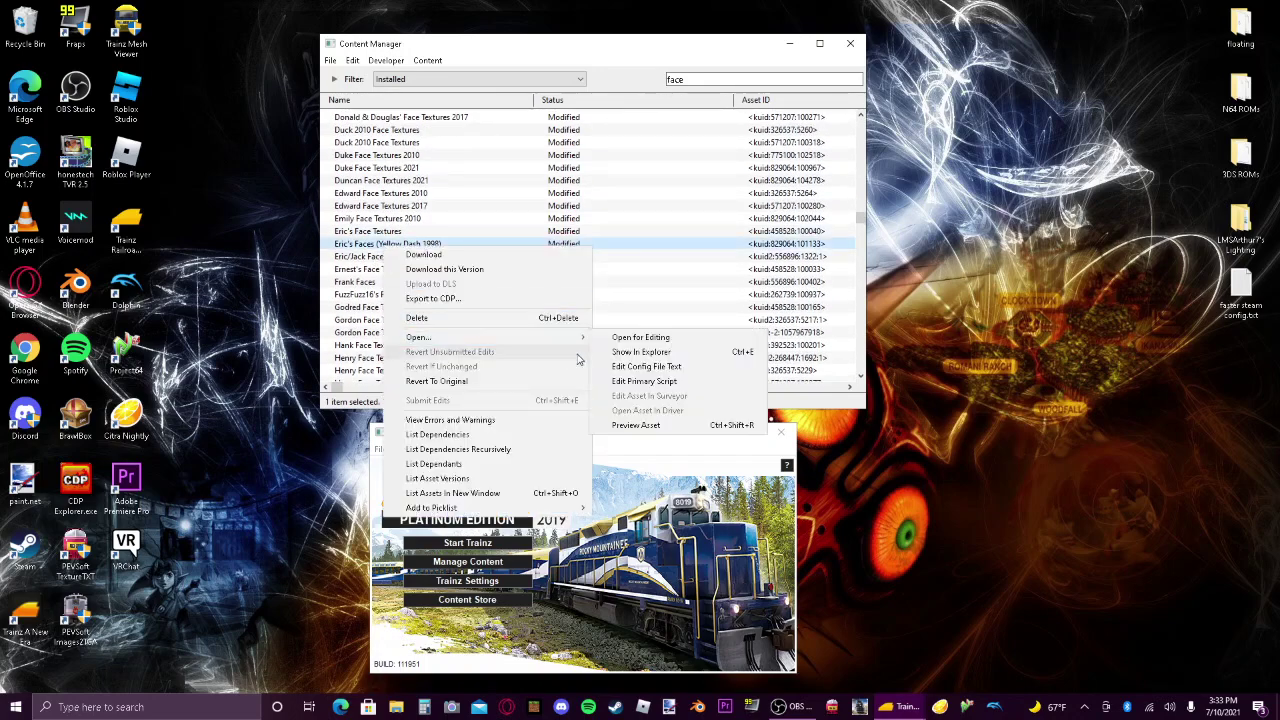
left_click(622, 352)
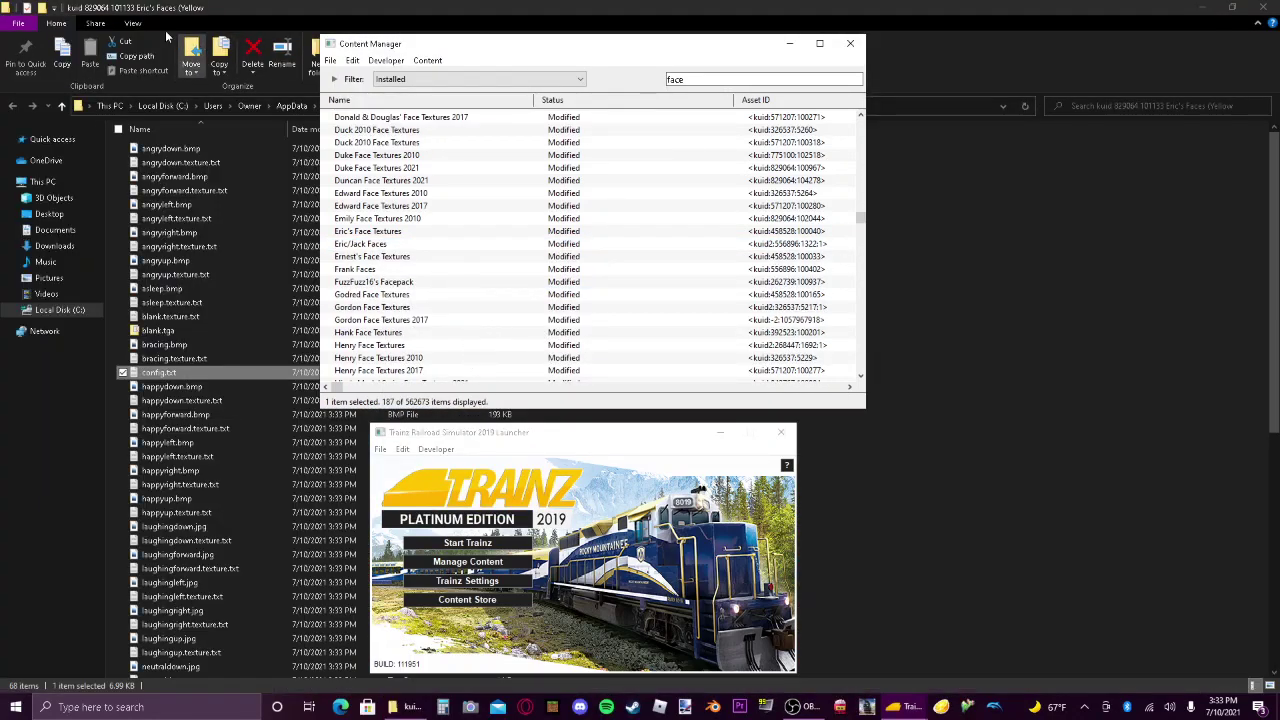
left_click(238, 47)
left_click(132, 22)
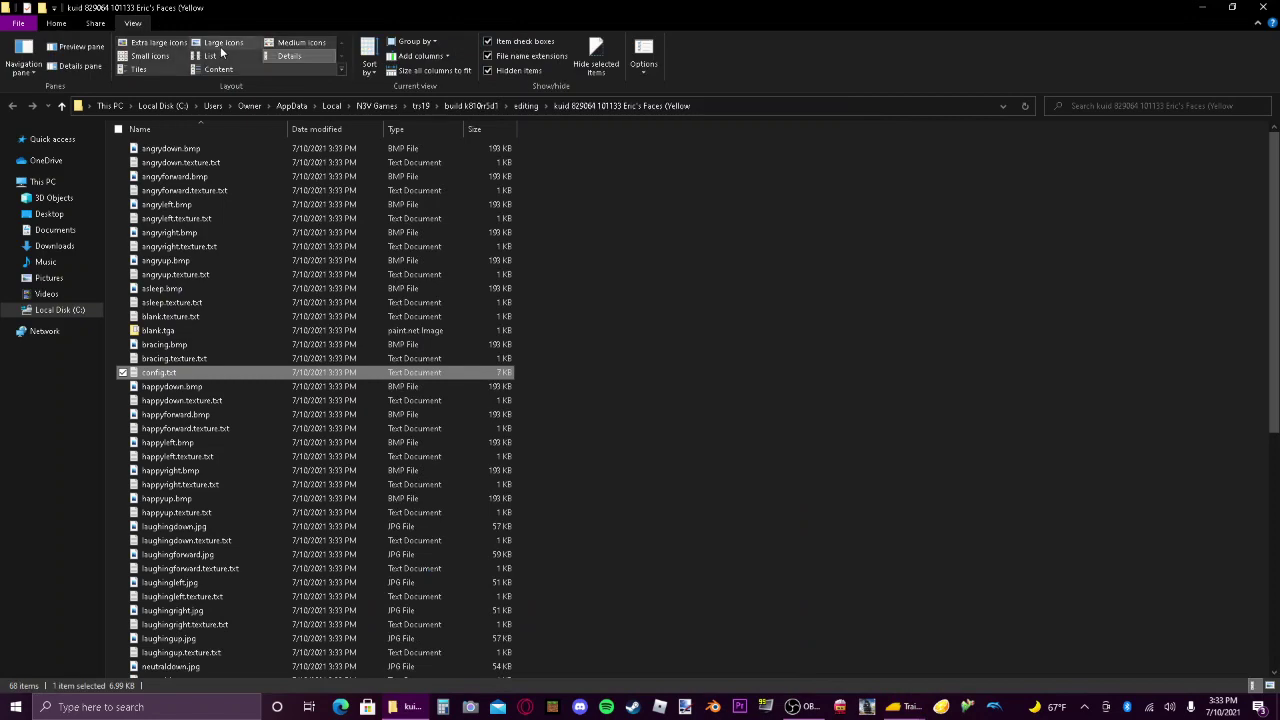
left_click(223, 42)
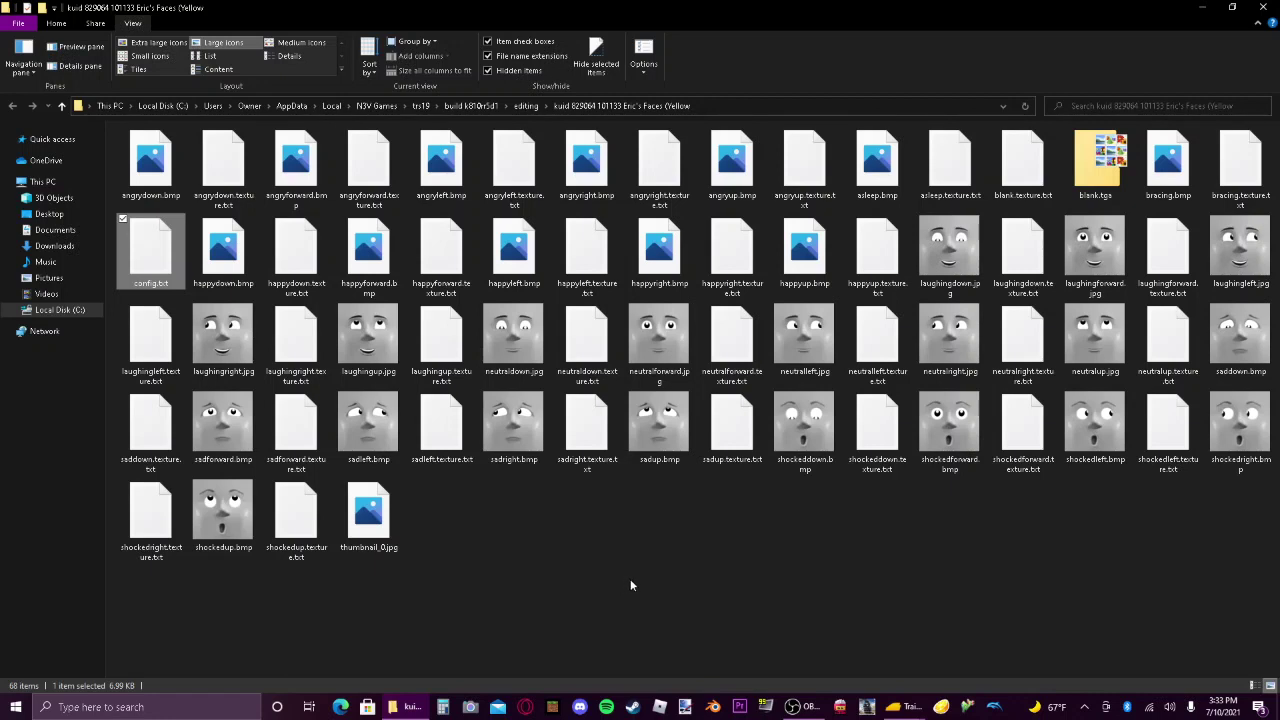
left_click(1198, 7)
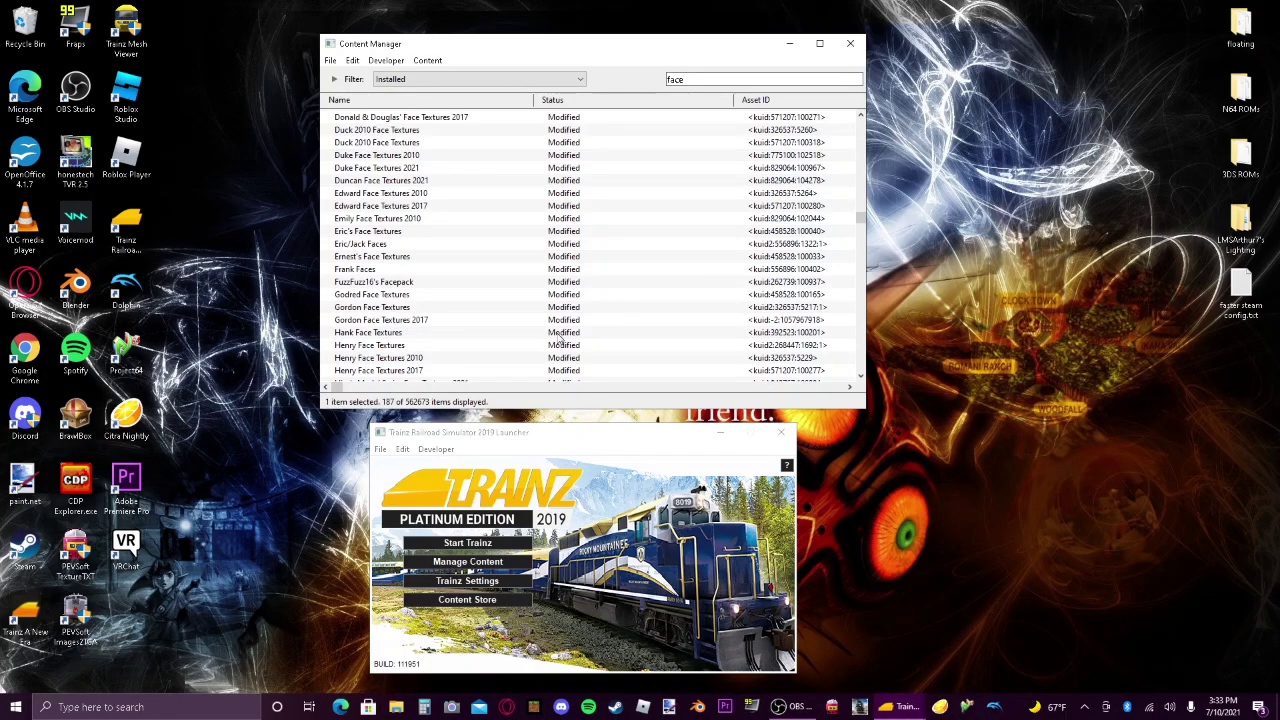
Revert the unsubmitted edits of Eric's Faces (Yellow Dash 1998).
scroll(470, 330, "down", 10)
scroll(432, 334, "down", 10)
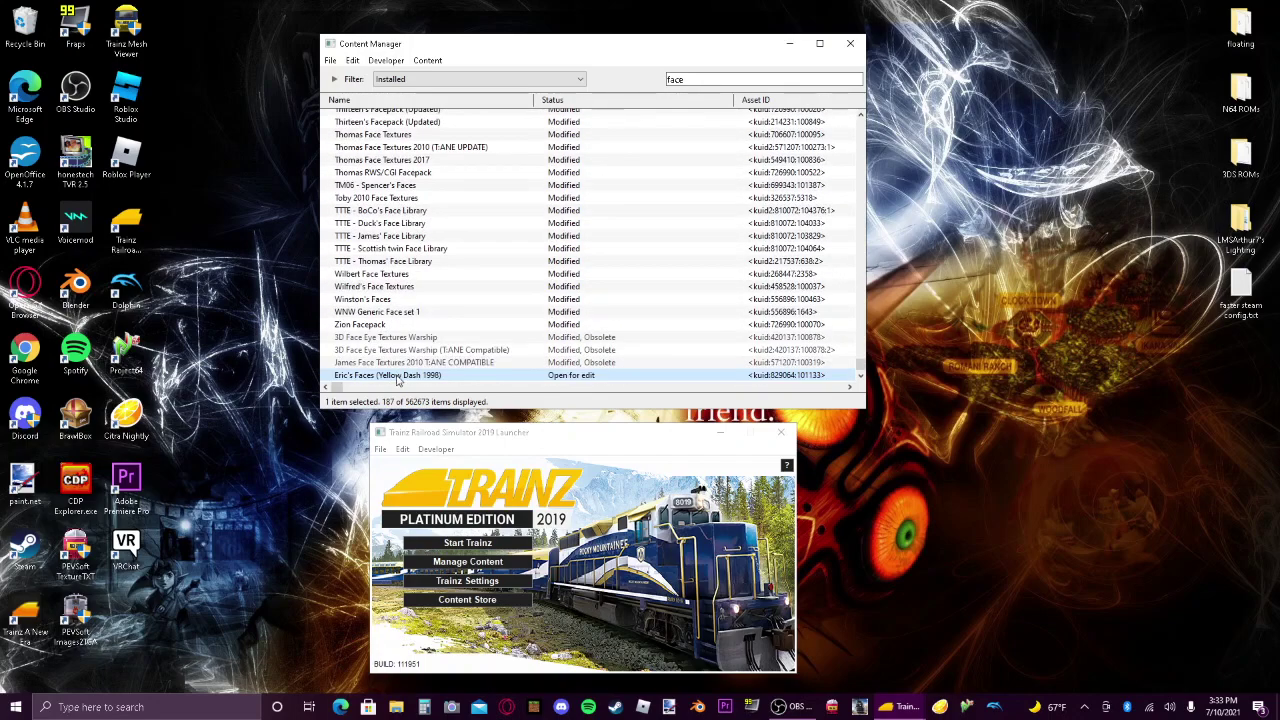
right_click(402, 376)
left_click(455, 480)
Open the files of Alaric's Face Textures in Explorer, look over the face images as large icons and close the folder.
scroll(440, 270, "up", 20)
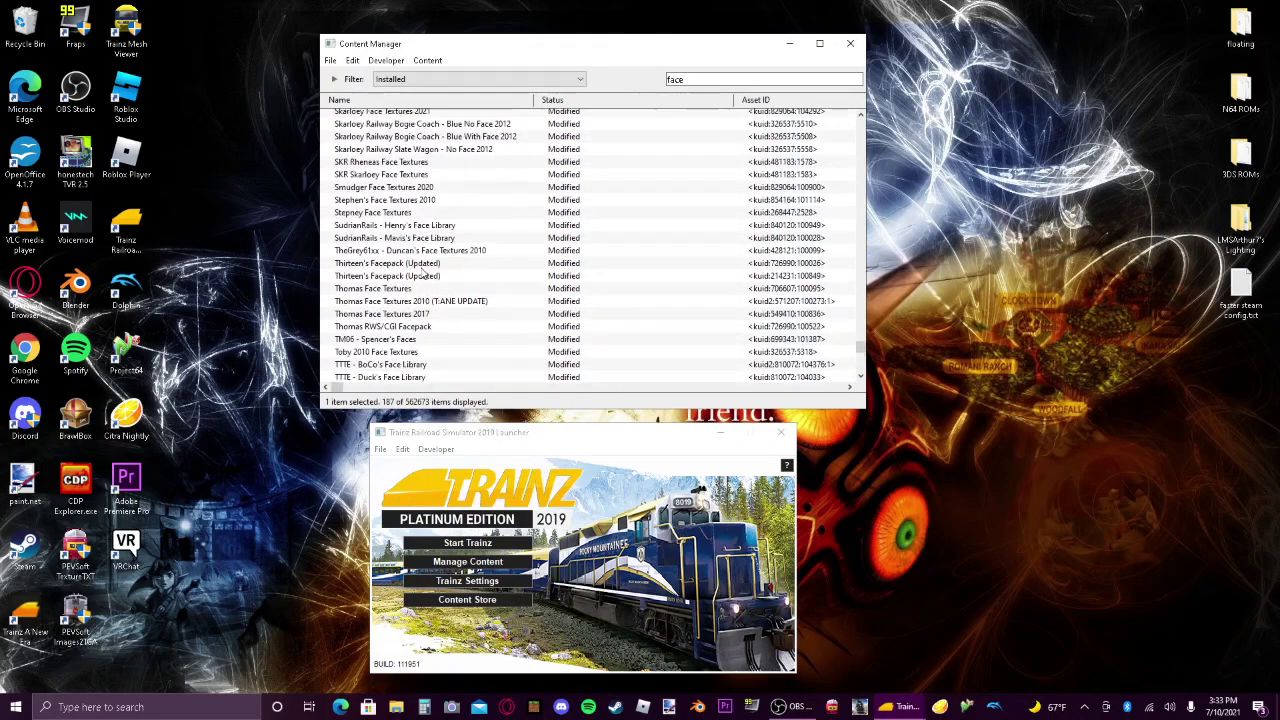
scroll(424, 258, "down", 3)
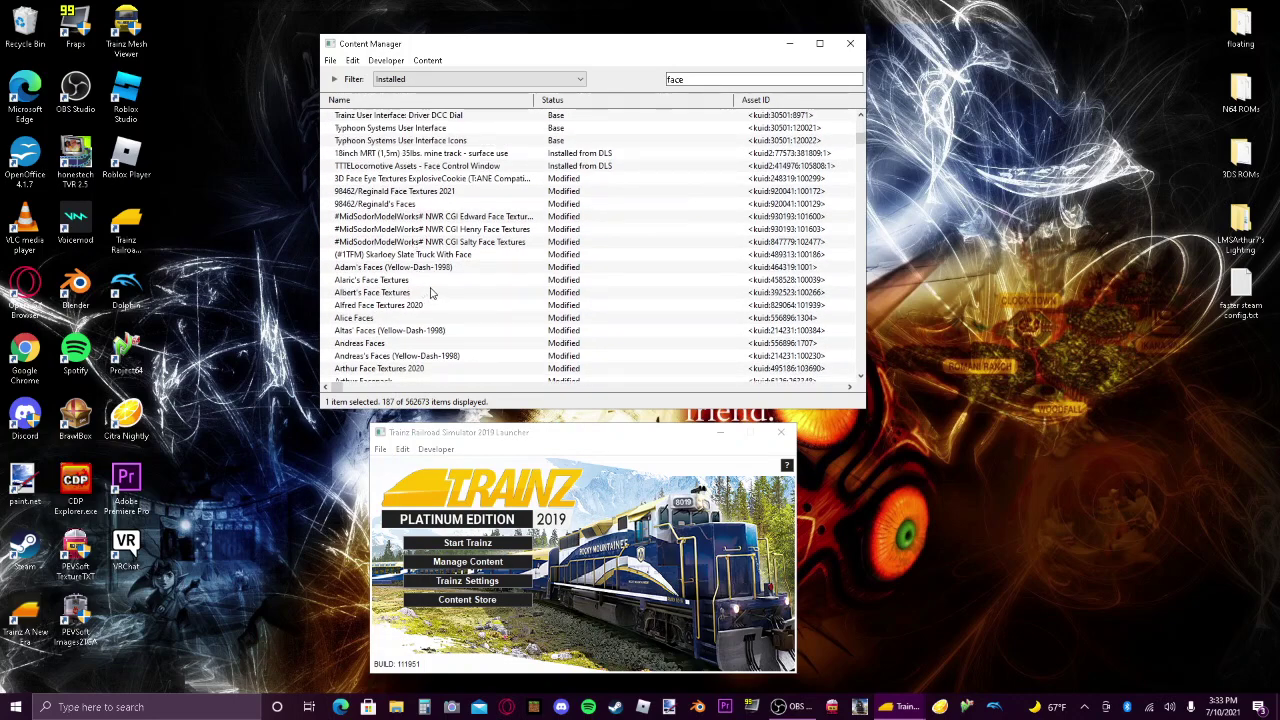
right_click(403, 285)
mouse_move(450, 374)
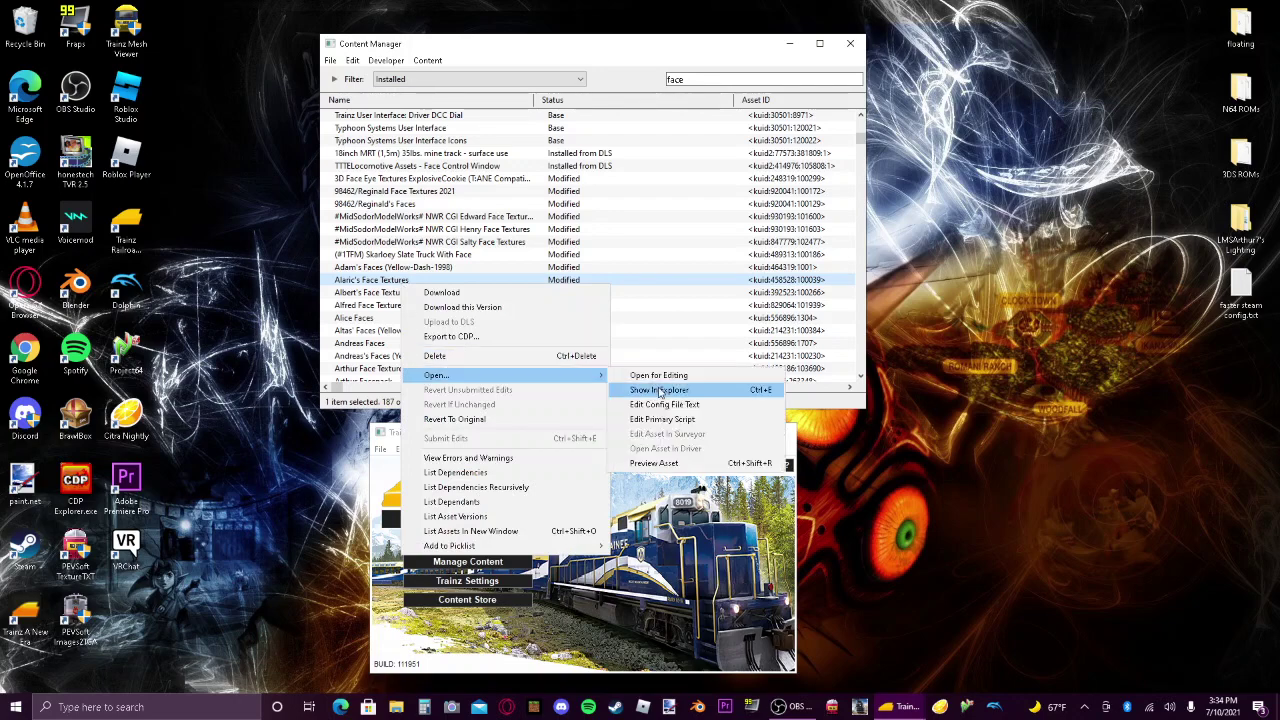
left_click(659, 392)
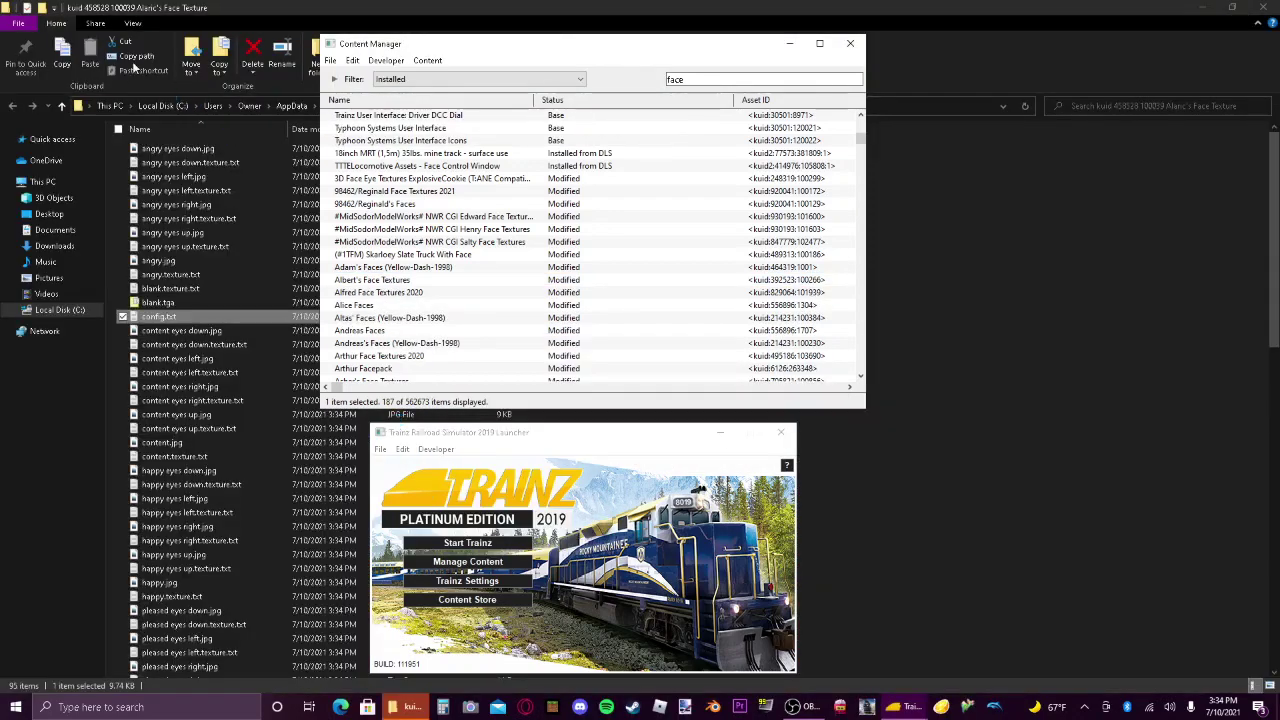
left_click(132, 23)
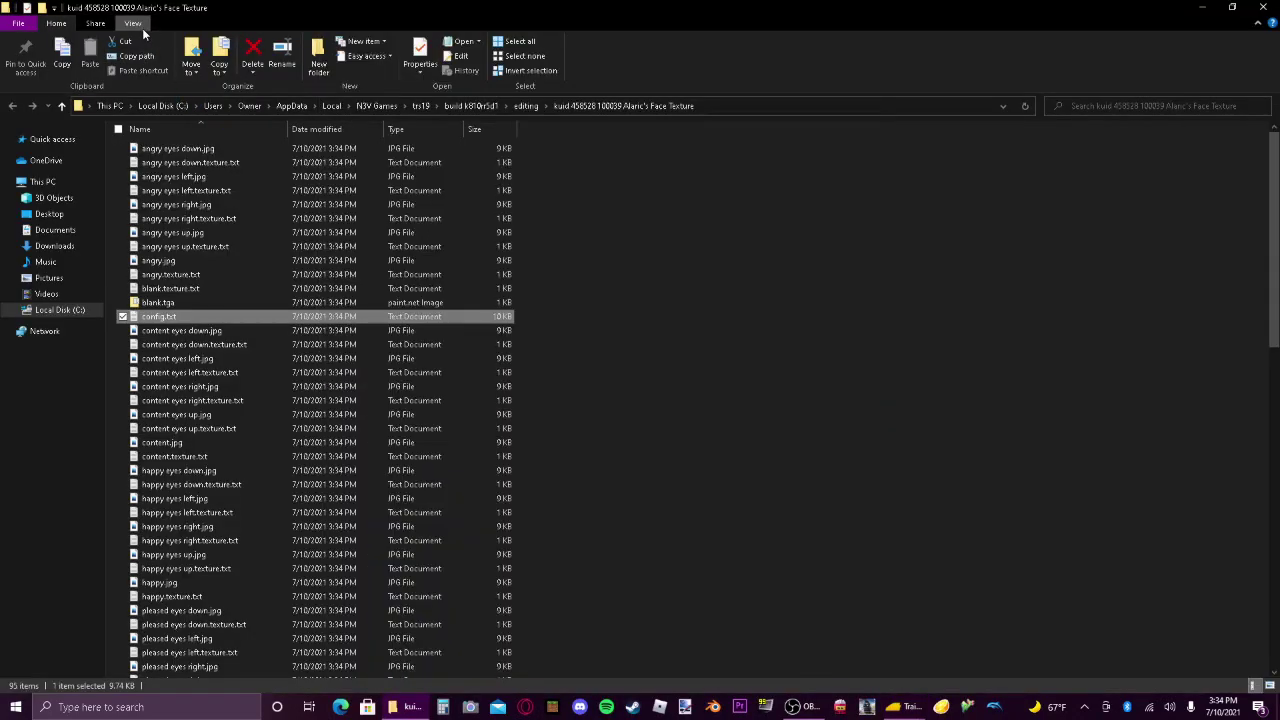
left_click(158, 42)
left_click(223, 42)
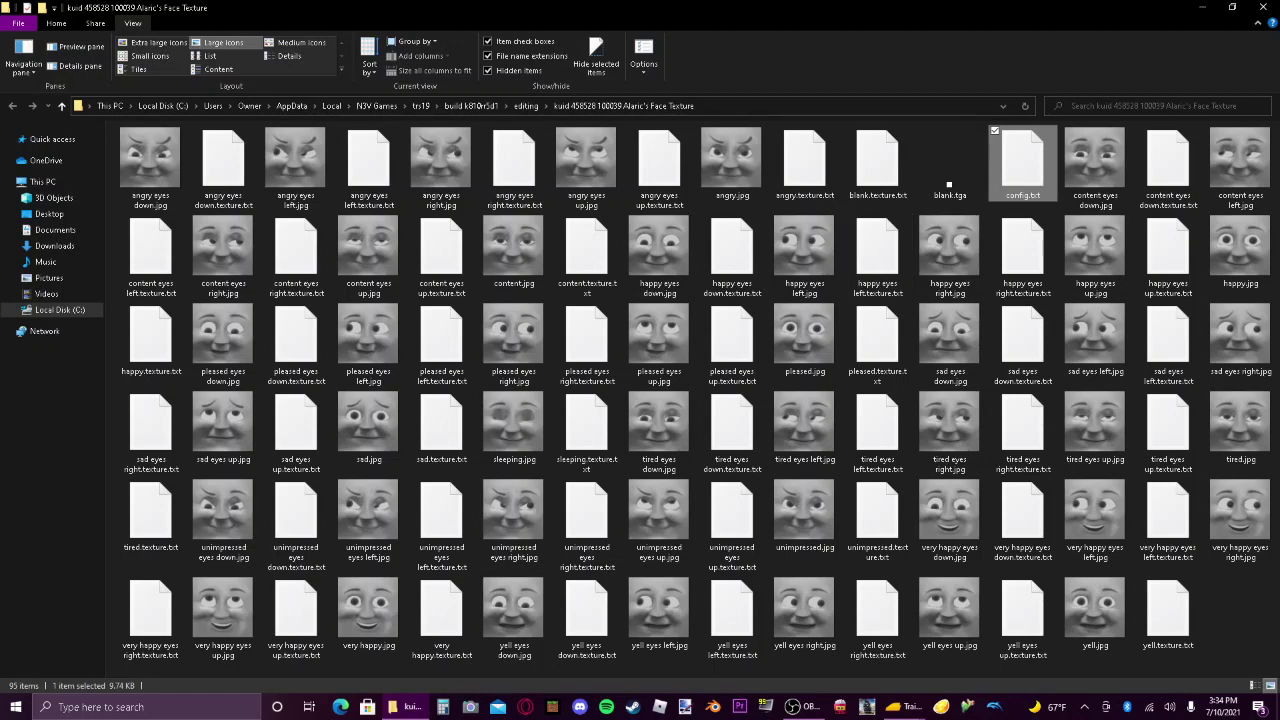
left_click(1264, 7)
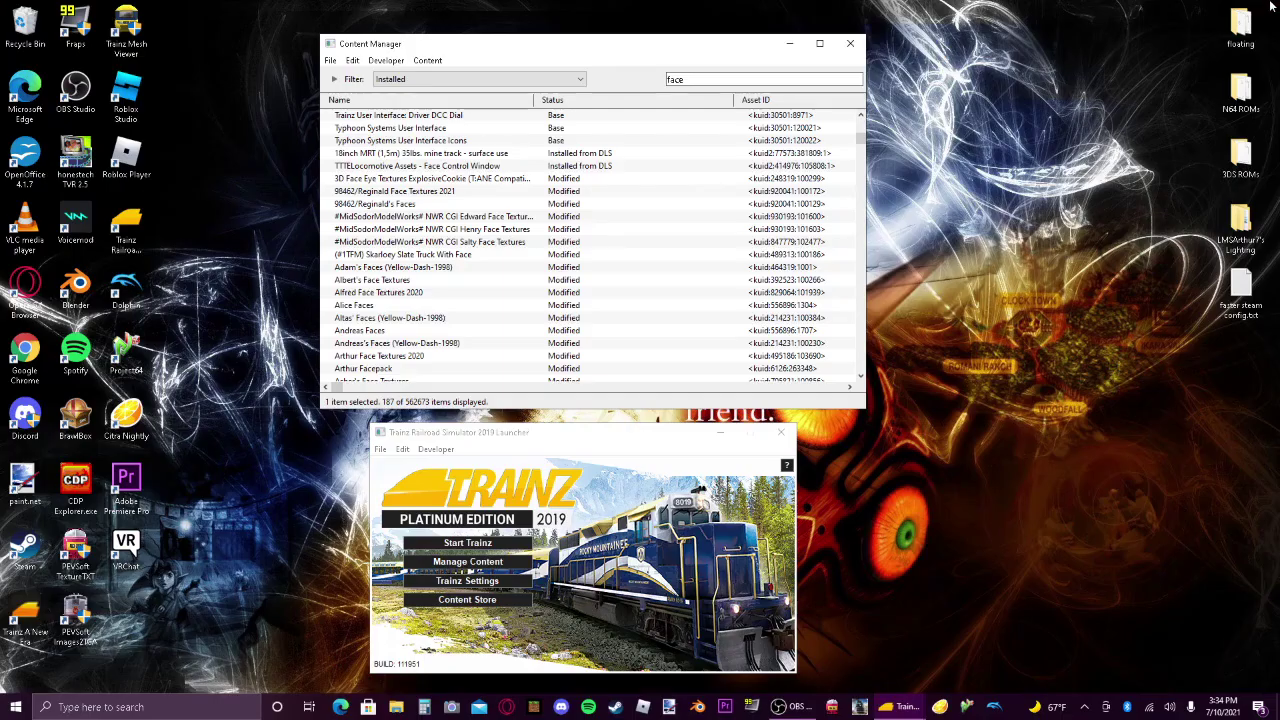
Revert the open edits of Alaric's Face Textures.
scroll(553, 345, "down", 20)
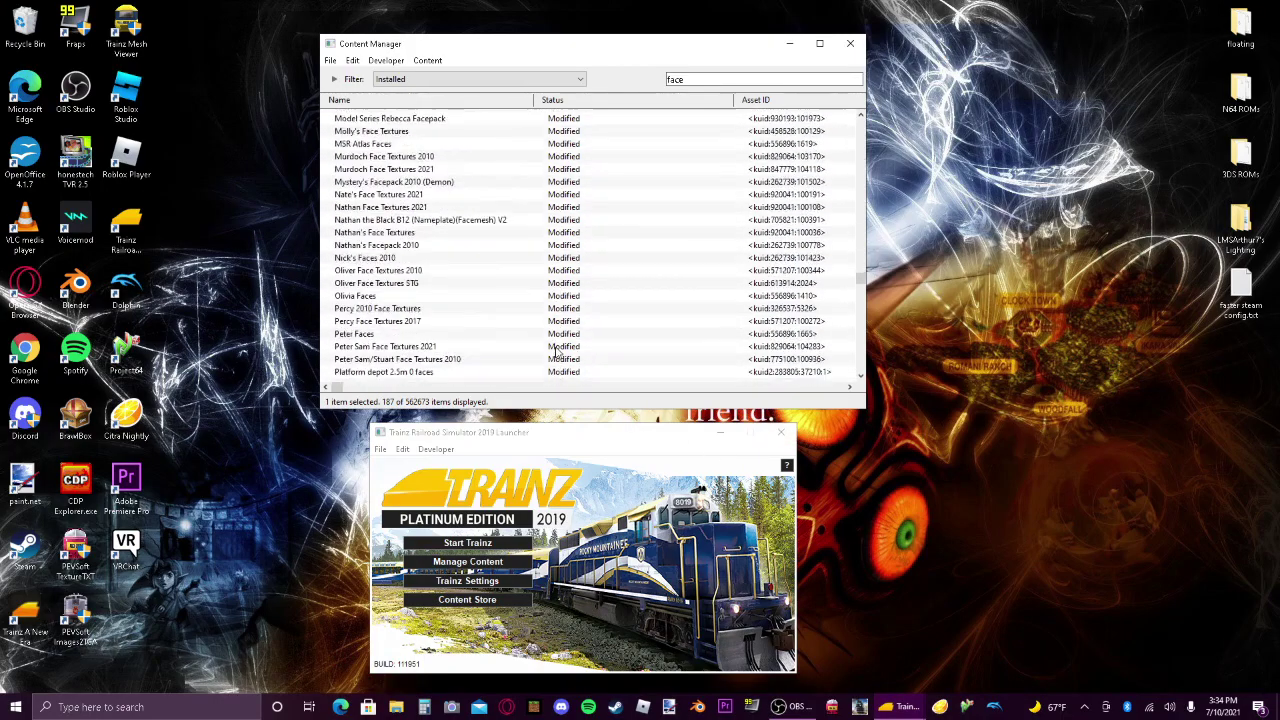
right_click(561, 381)
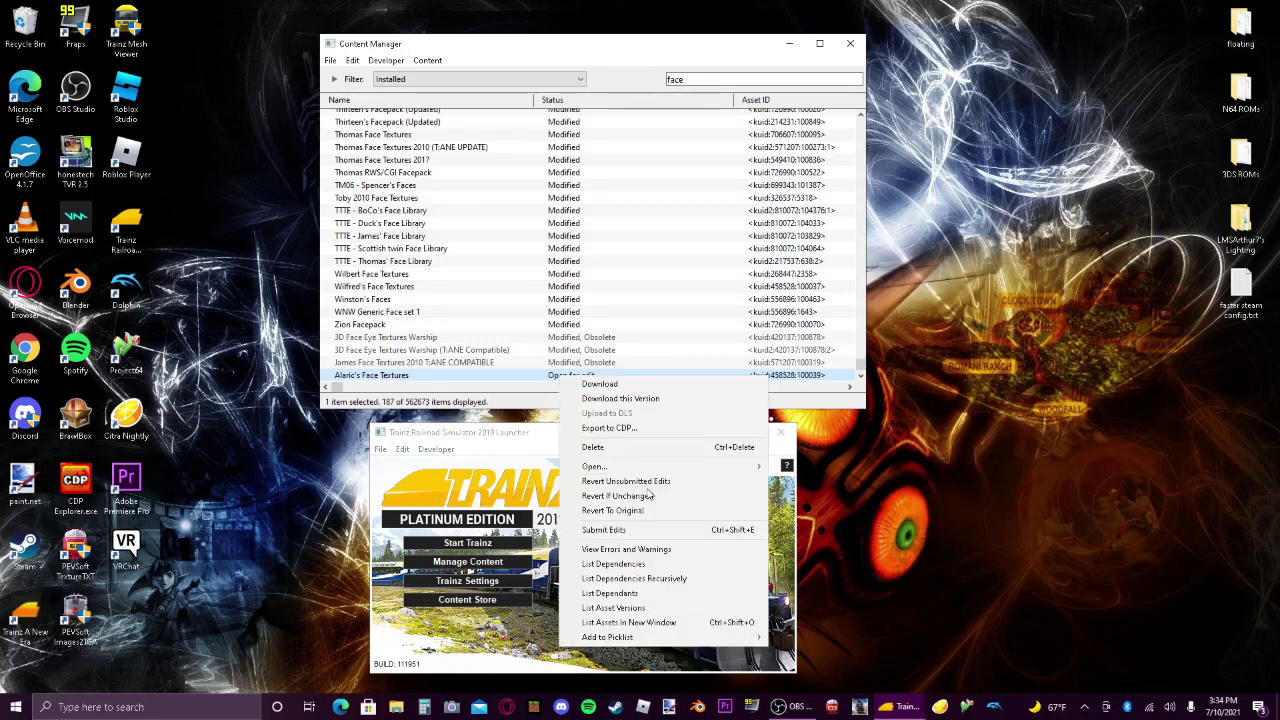
left_click(640, 512)
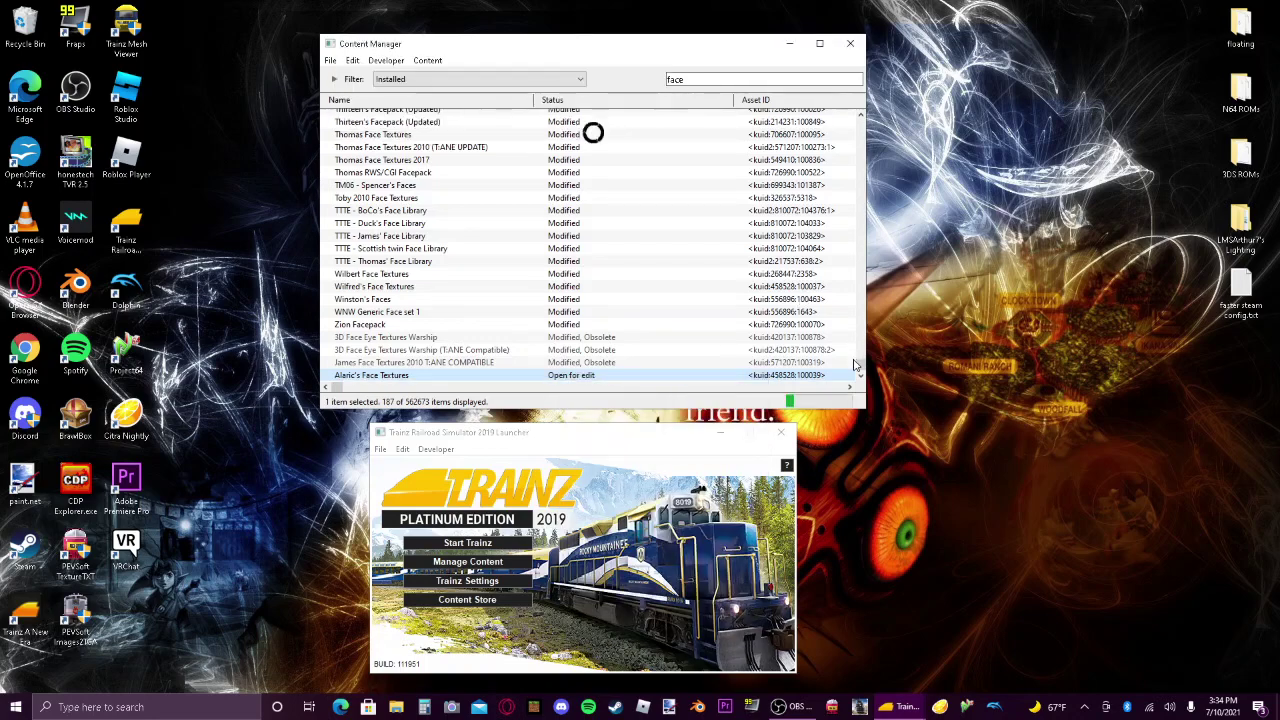
List 98462/Reginald Face Textures 2021 in a new window, copy its asset KUID and close that window.
left_click_drag(860, 366, 882, 112)
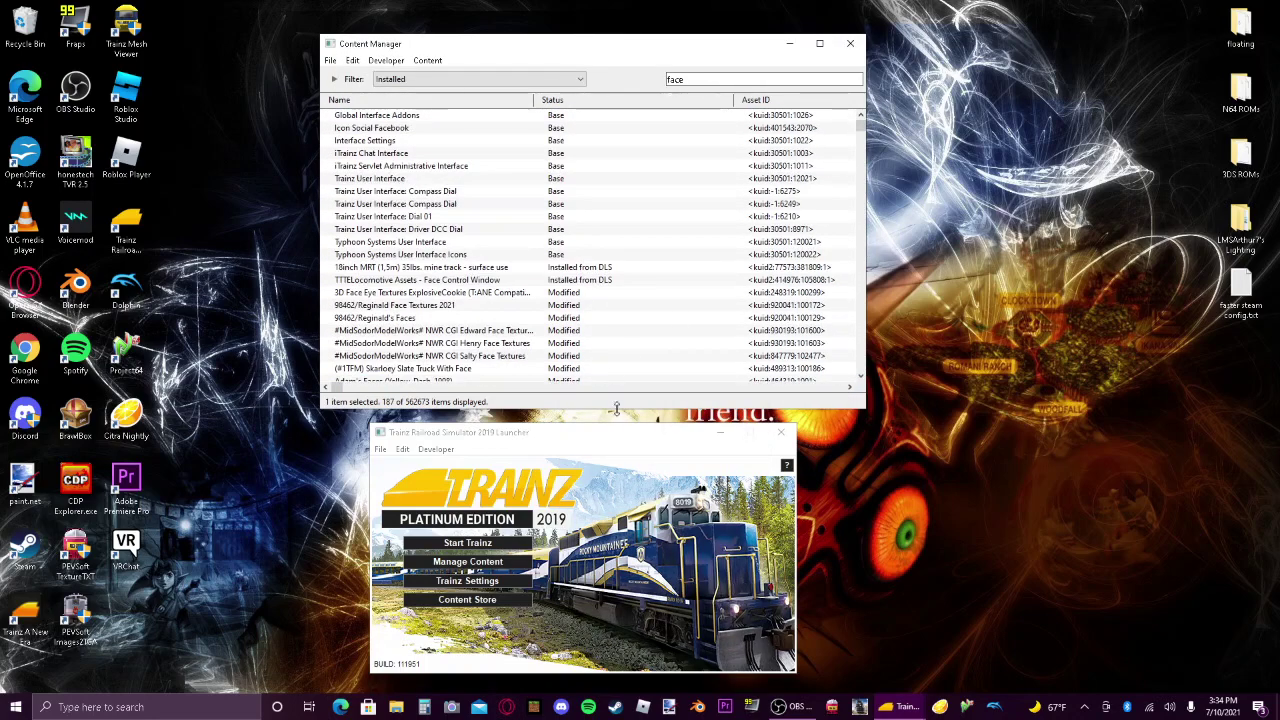
scroll(503, 305, "down", 3)
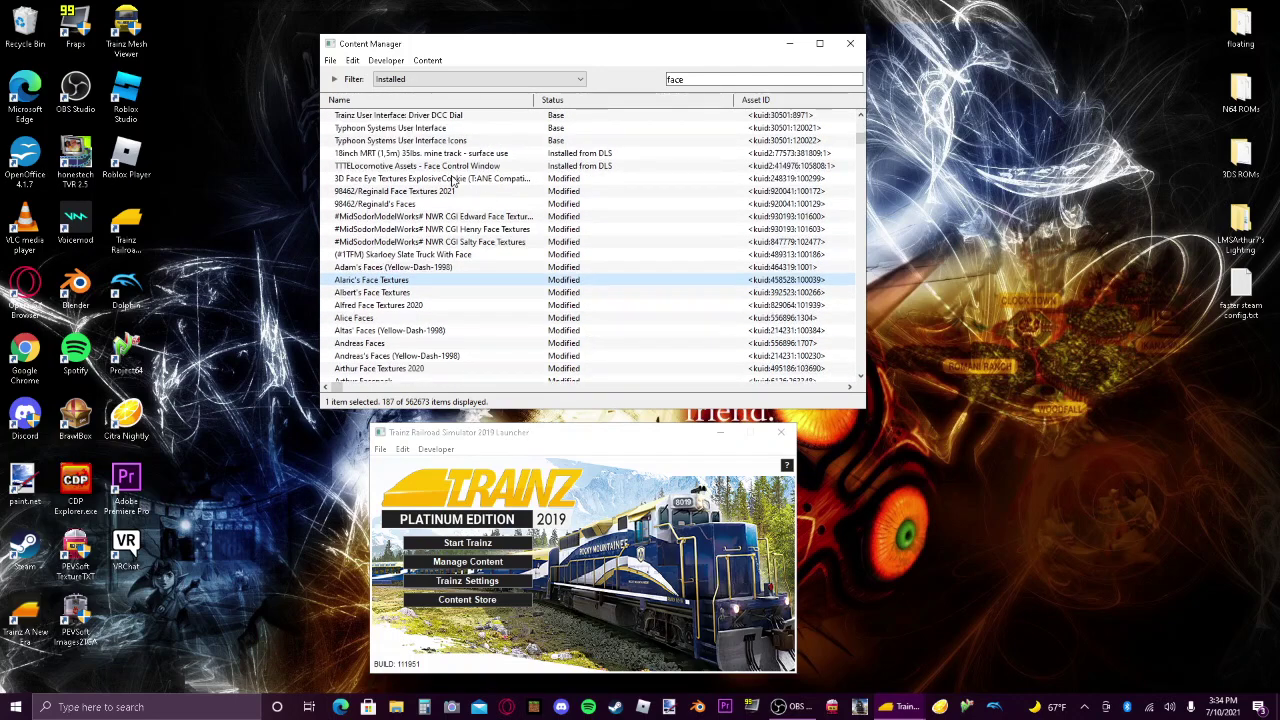
right_click(448, 194)
mouse_move(500, 280)
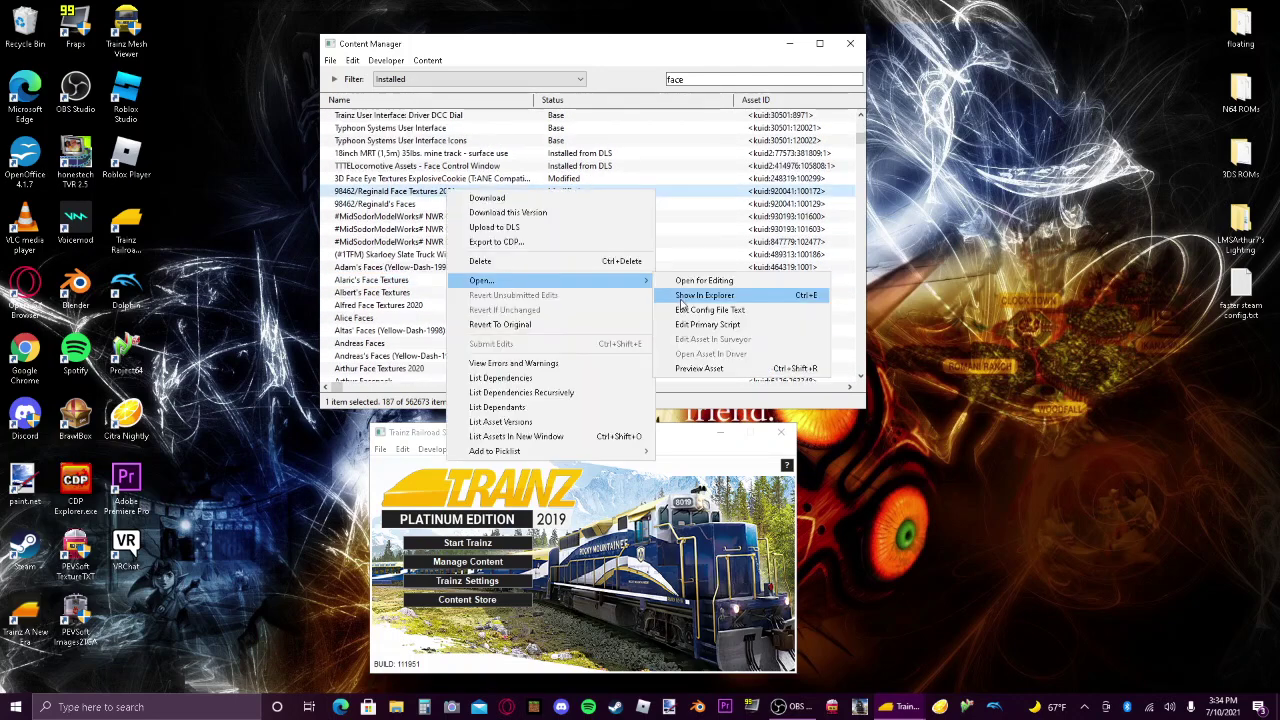
left_click(512, 436)
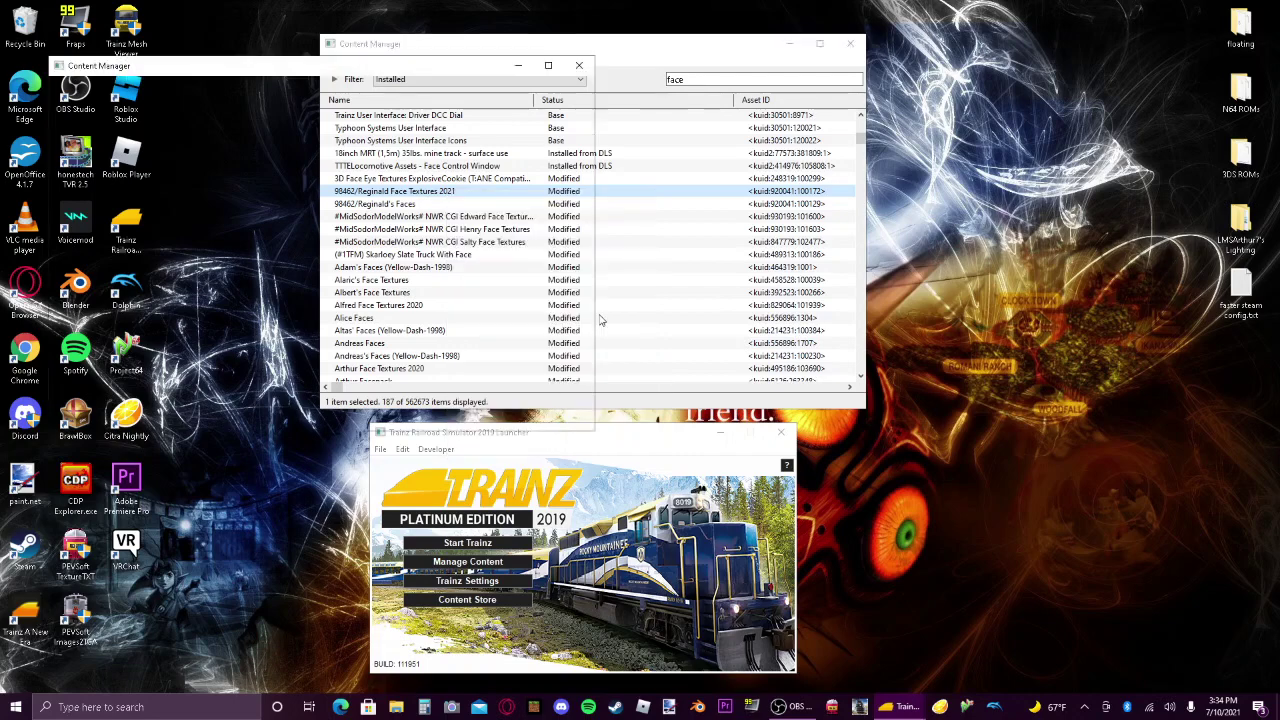
double_click(325, 121)
key("ctrl+c")
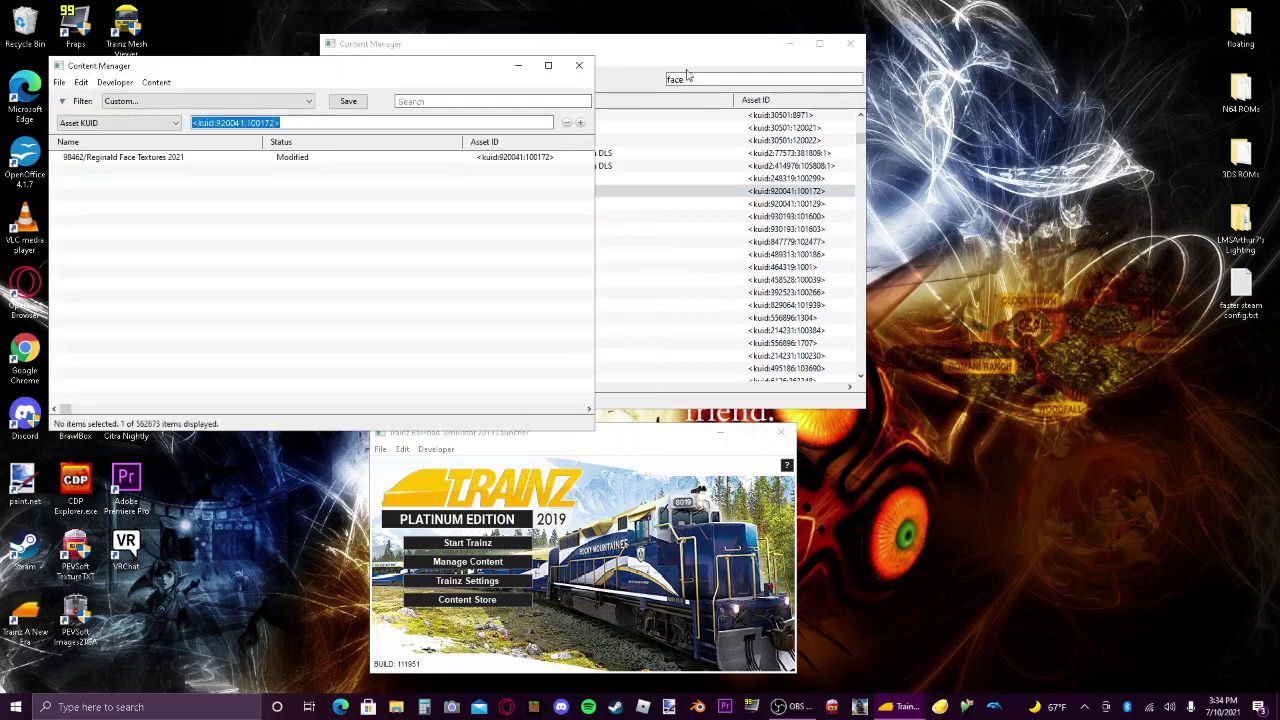
left_click(579, 65)
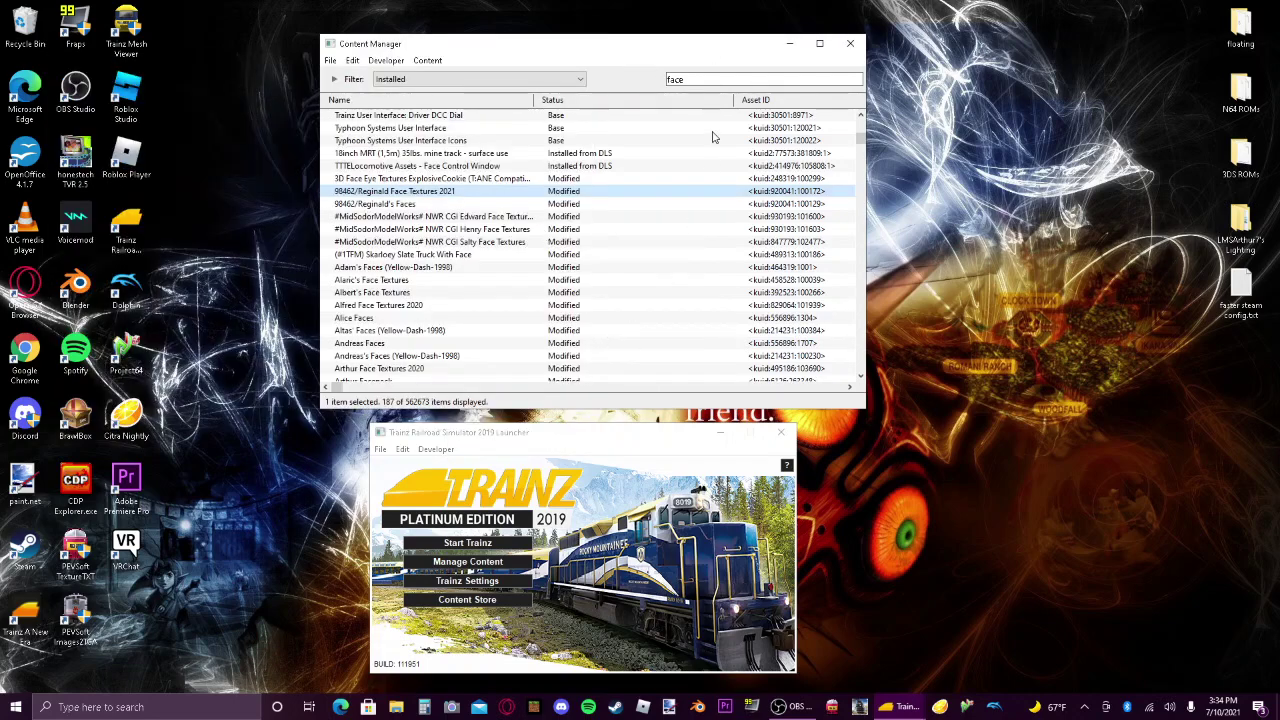
Search the installed content for "archi" and open the config file text of Archibald the Ivatt 2MT.
double_click(703, 79)
type("arch")
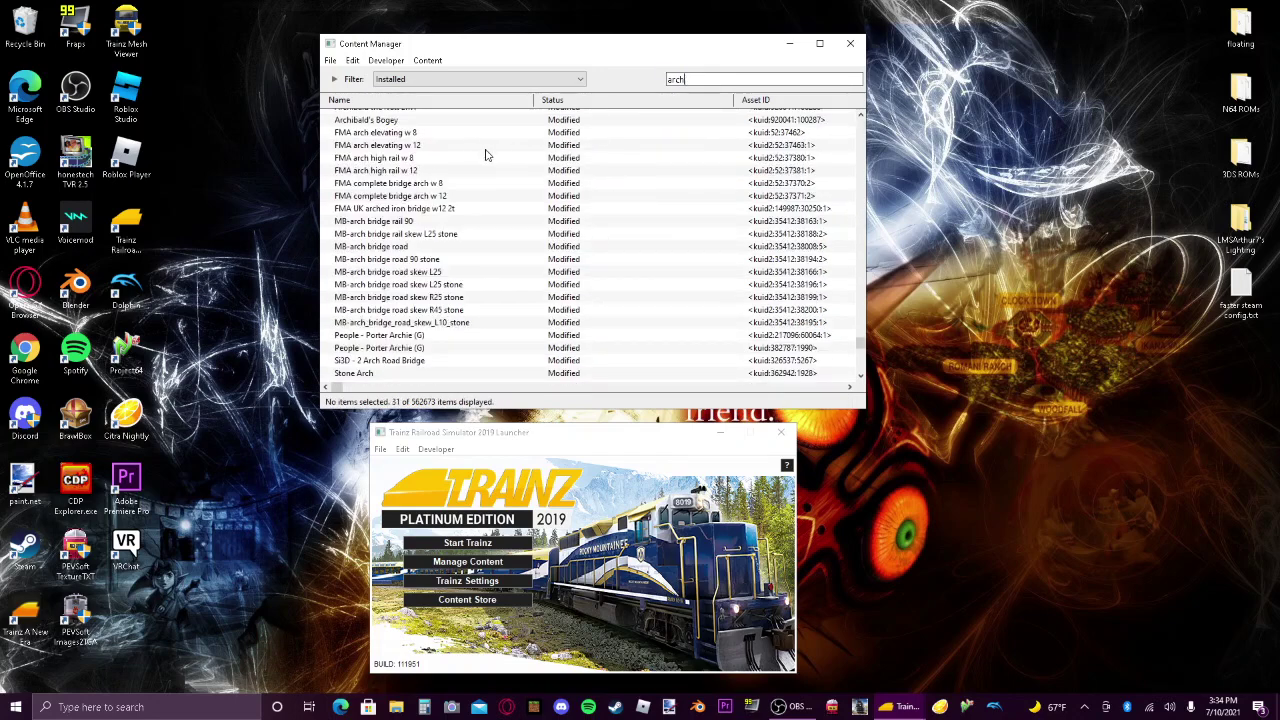
type("i")
right_click(415, 117)
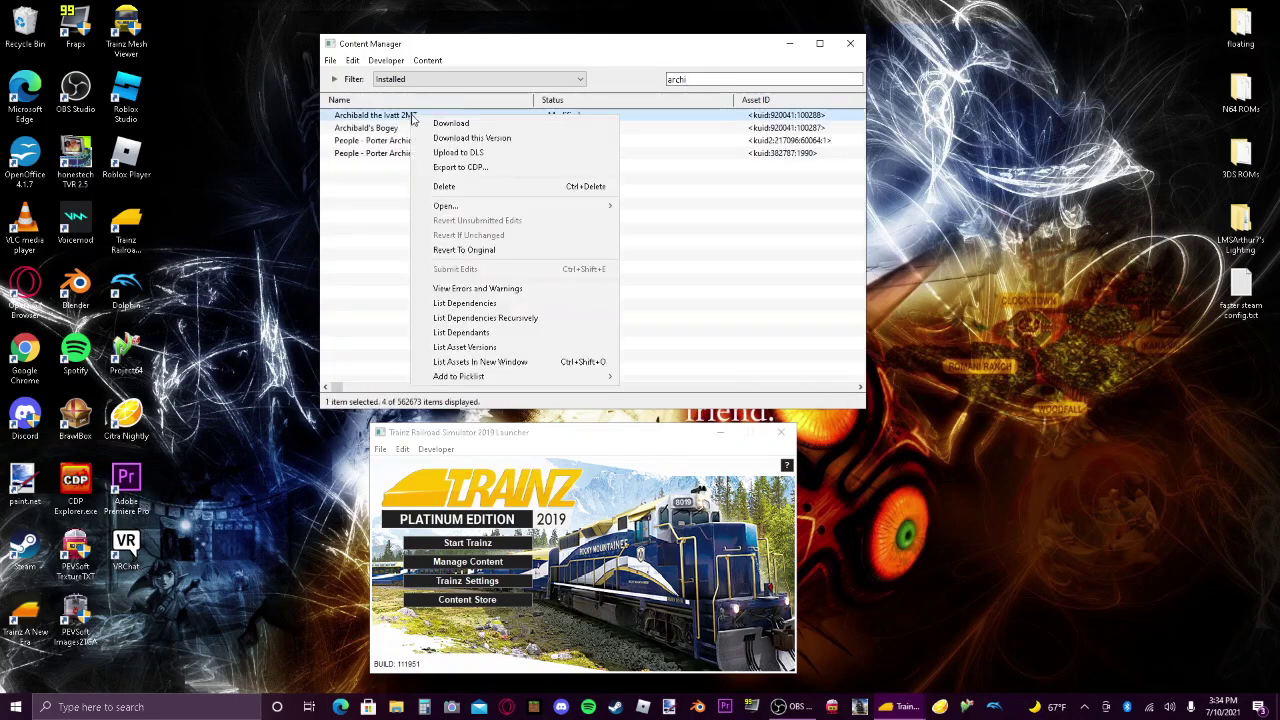
mouse_move(450, 206)
left_click(717, 236)
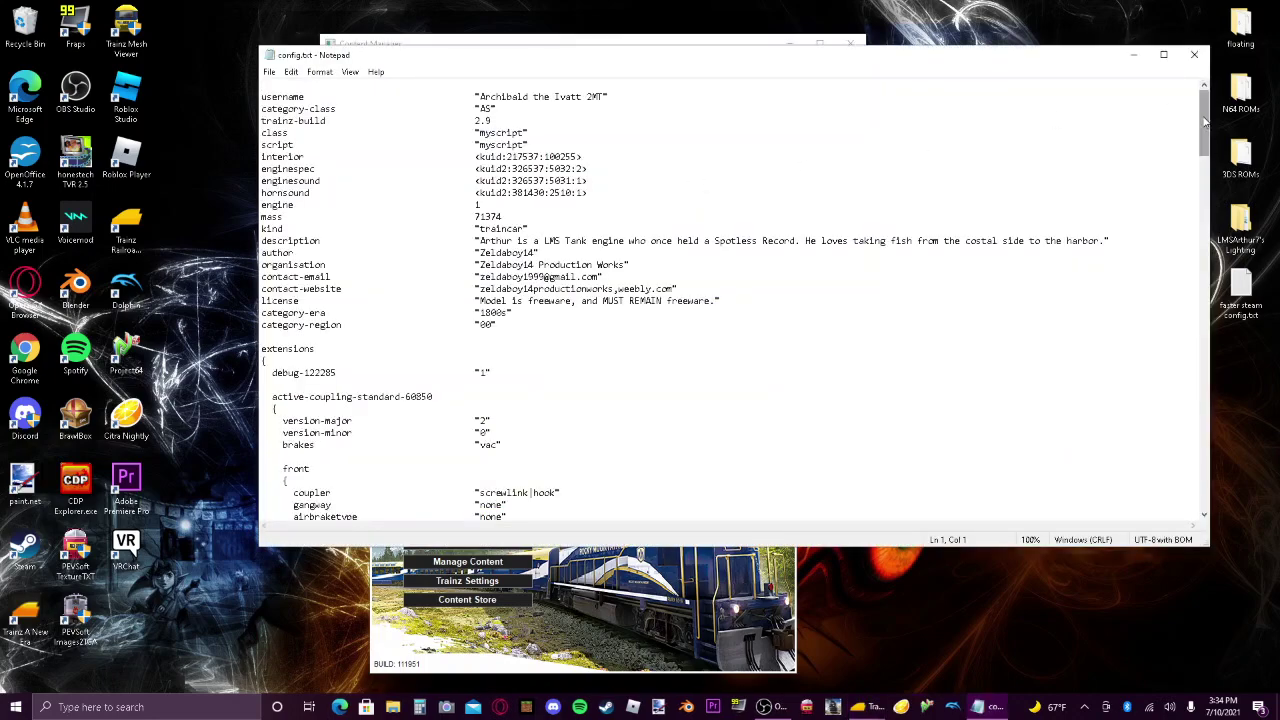
Replace the liveries KUID in the kuid-table with the copied <kuid:920041:100172>, save the config file and submit Archibald's edits.
left_click_drag(1204, 122, 1203, 505)
left_click_drag(573, 420, 486, 421)
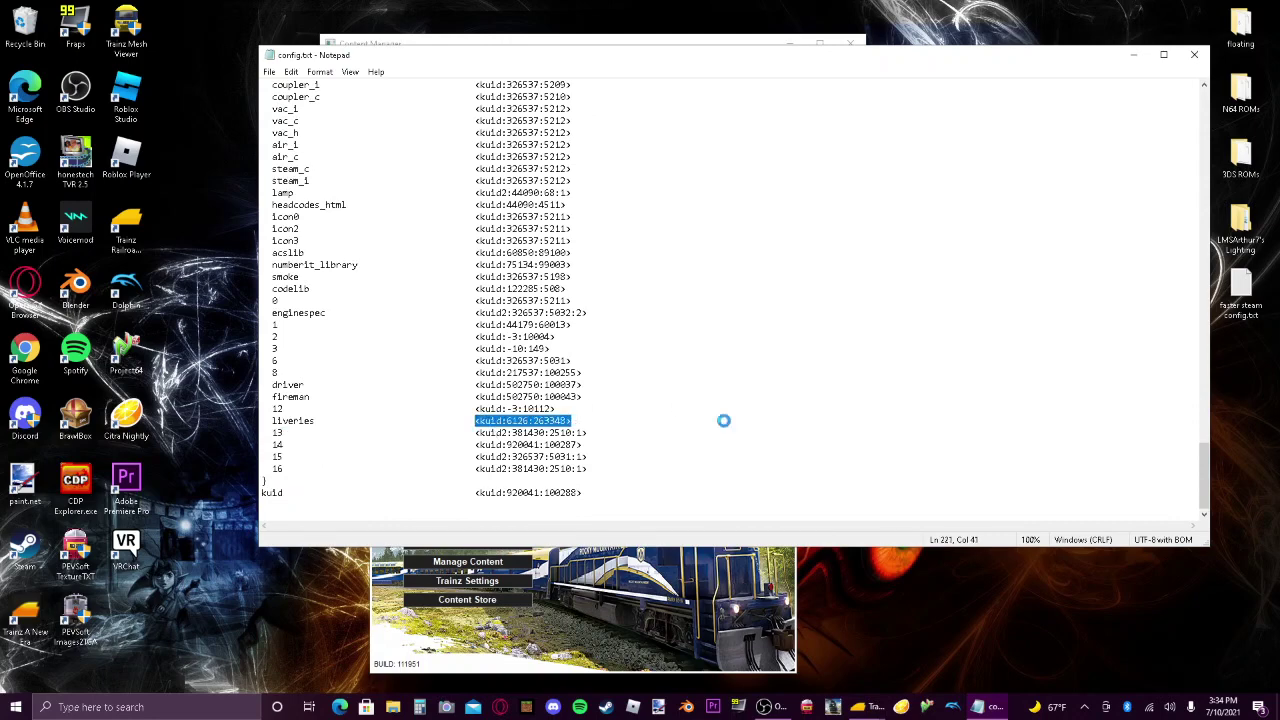
key("ctrl+v")
left_click(1194, 54)
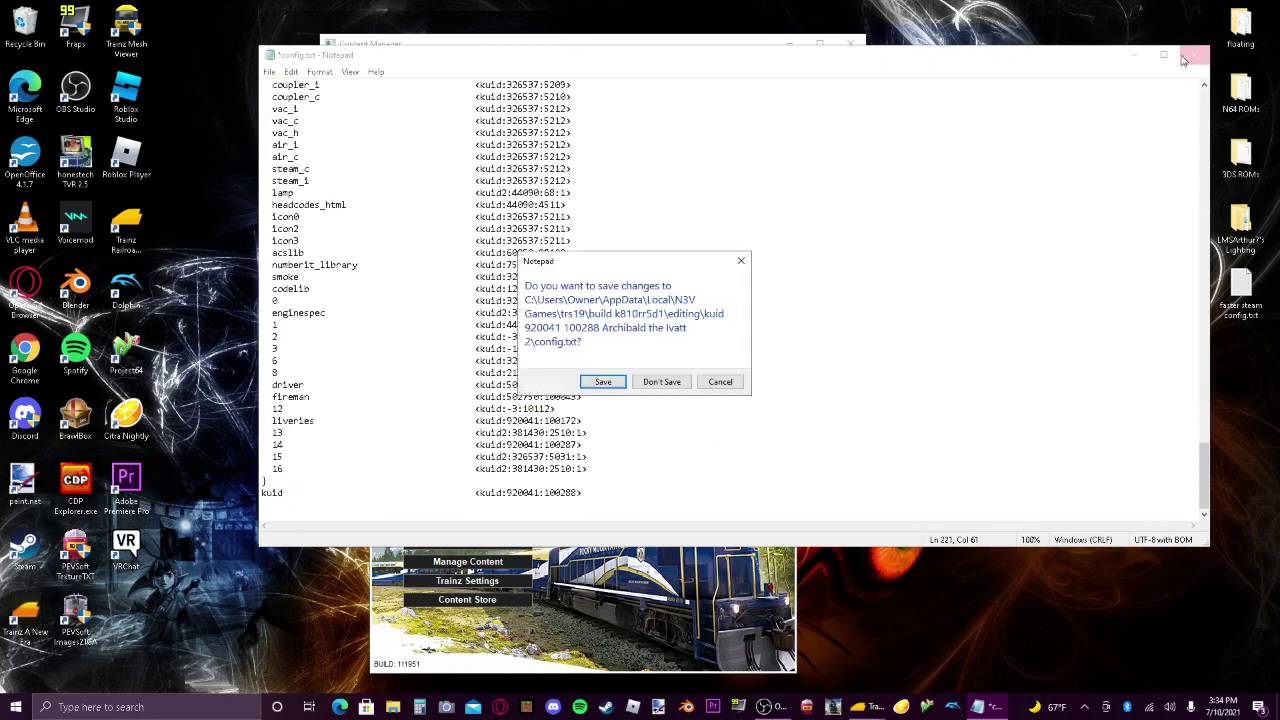
left_click(605, 380)
right_click(540, 152)
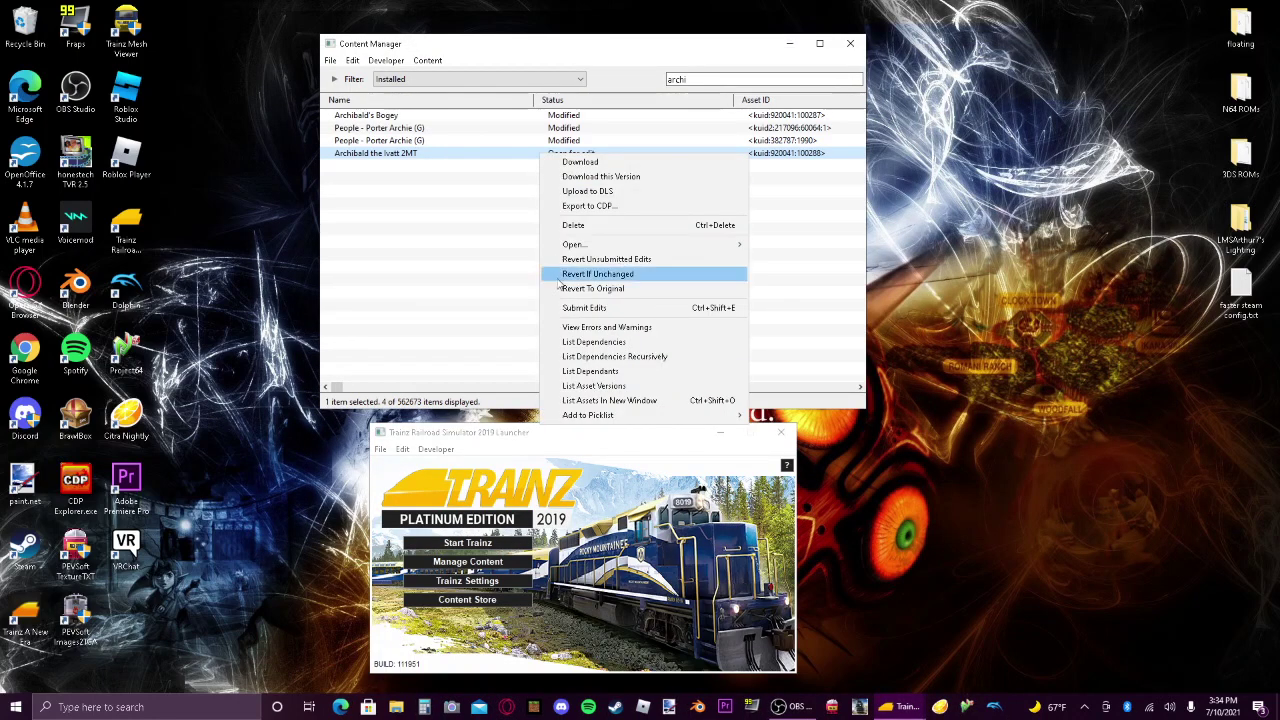
left_click(712, 302)
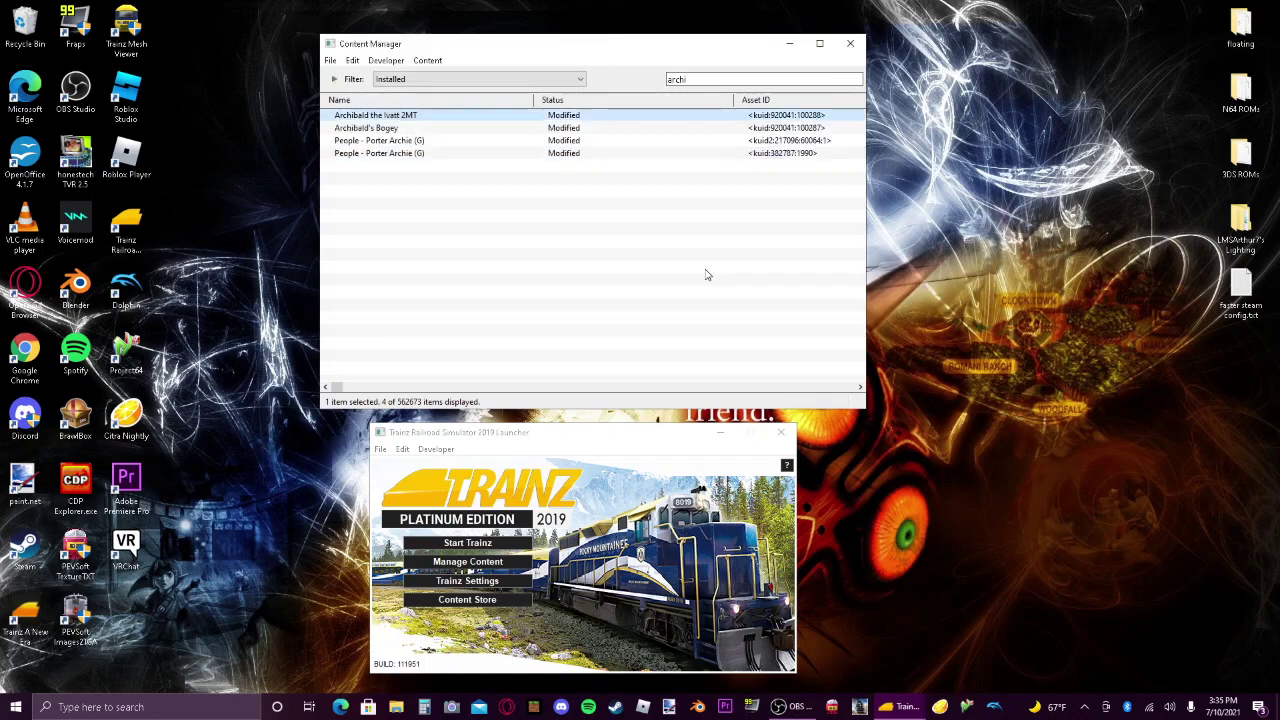
Preview the Archibald the Ivatt 2MT asset and rotate the engine to inspect it from several angles.
right_click(578, 117)
mouse_move(628, 210)
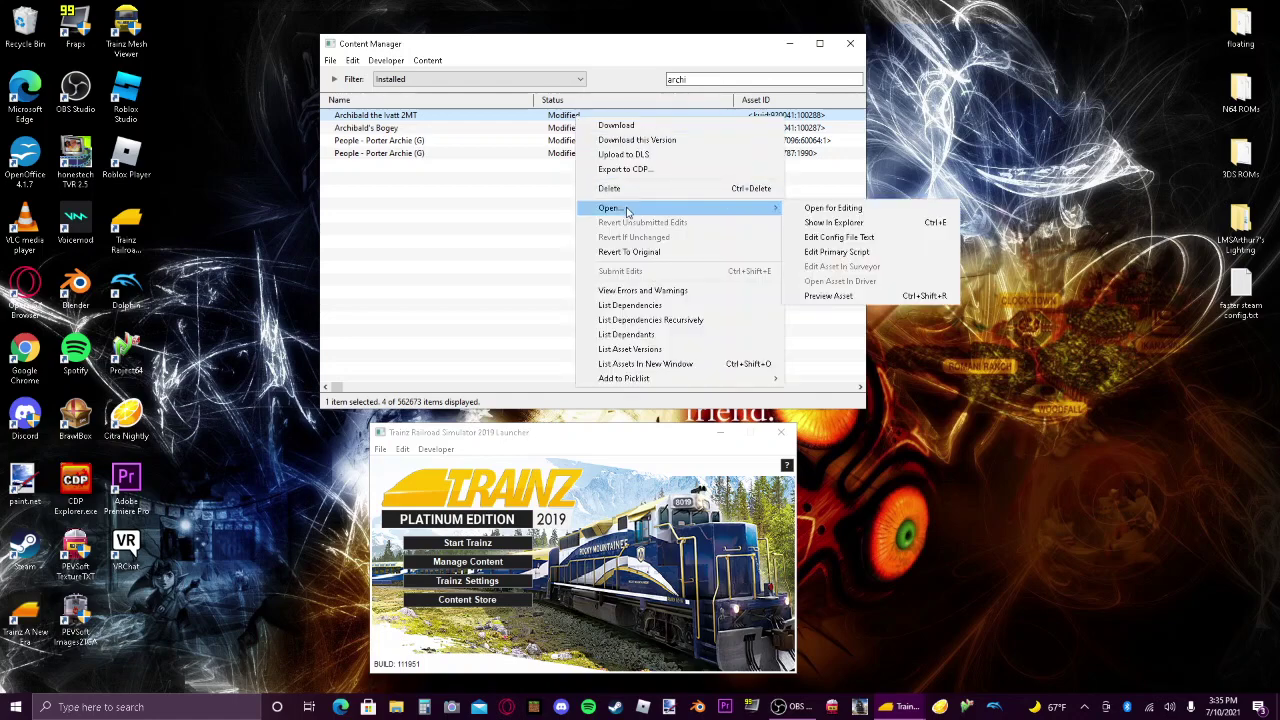
left_click(835, 296)
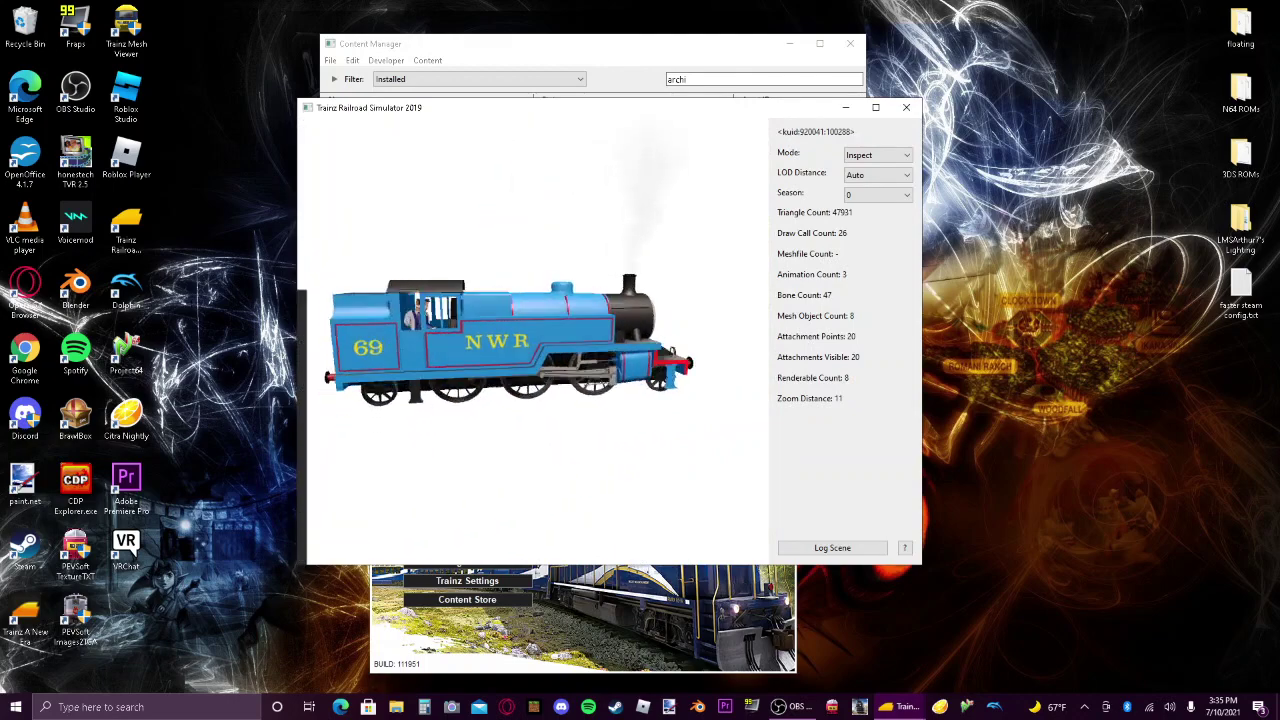
left_click_drag(620, 340, 460, 340)
scroll(542, 317, "up", 1)
left_click_drag(542, 317, 780, 330)
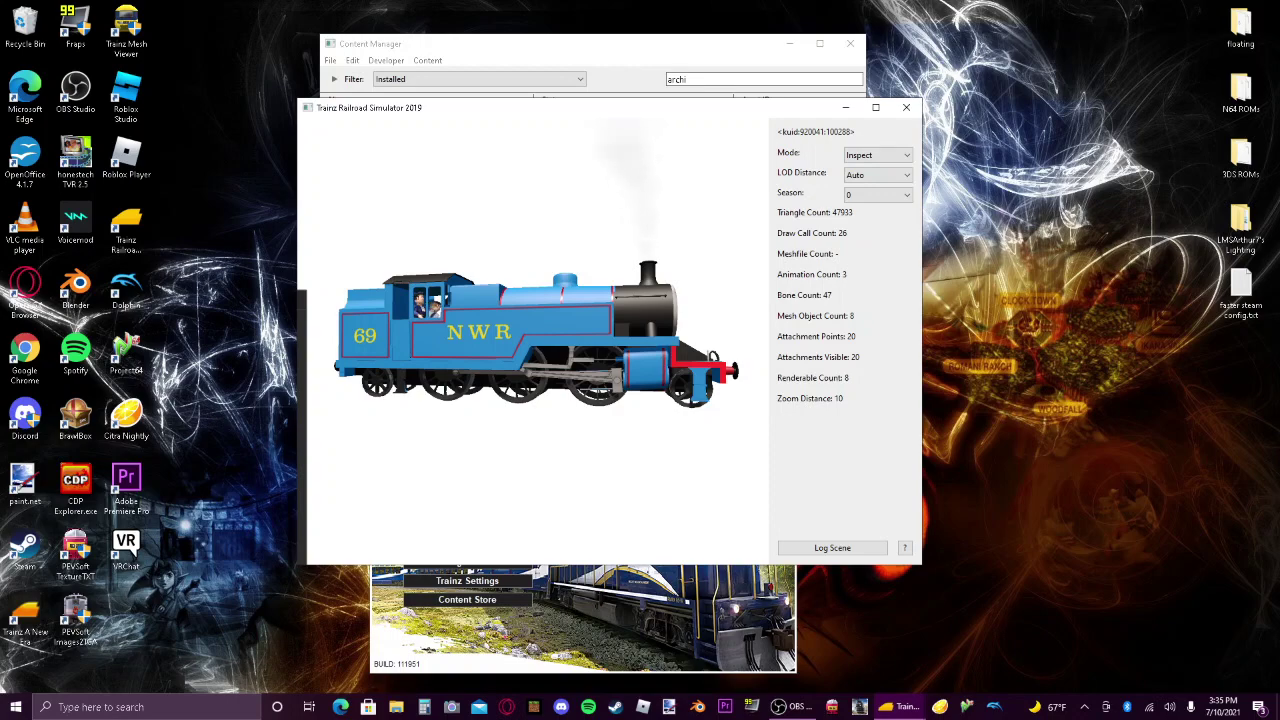
Open Task Manager and close the asset preview, the Trainz launcher and Content Manager.
key("ctrl+shift+Escape")
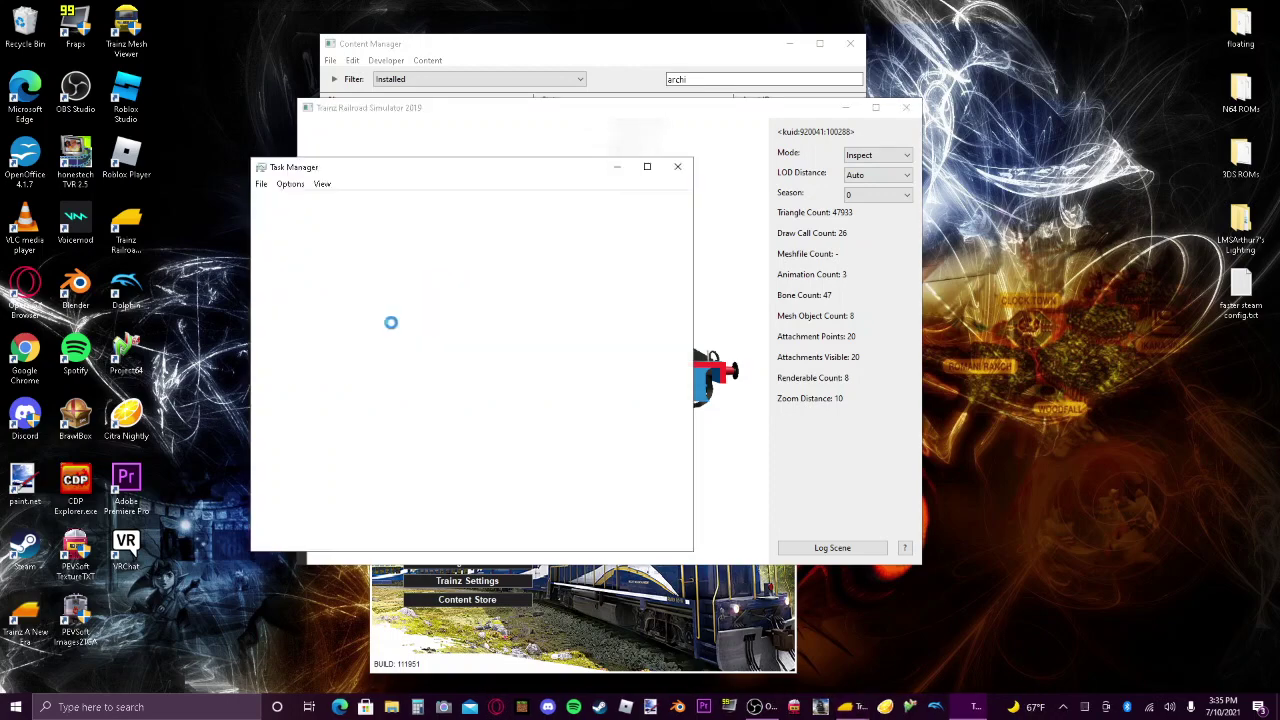
left_click(906, 107)
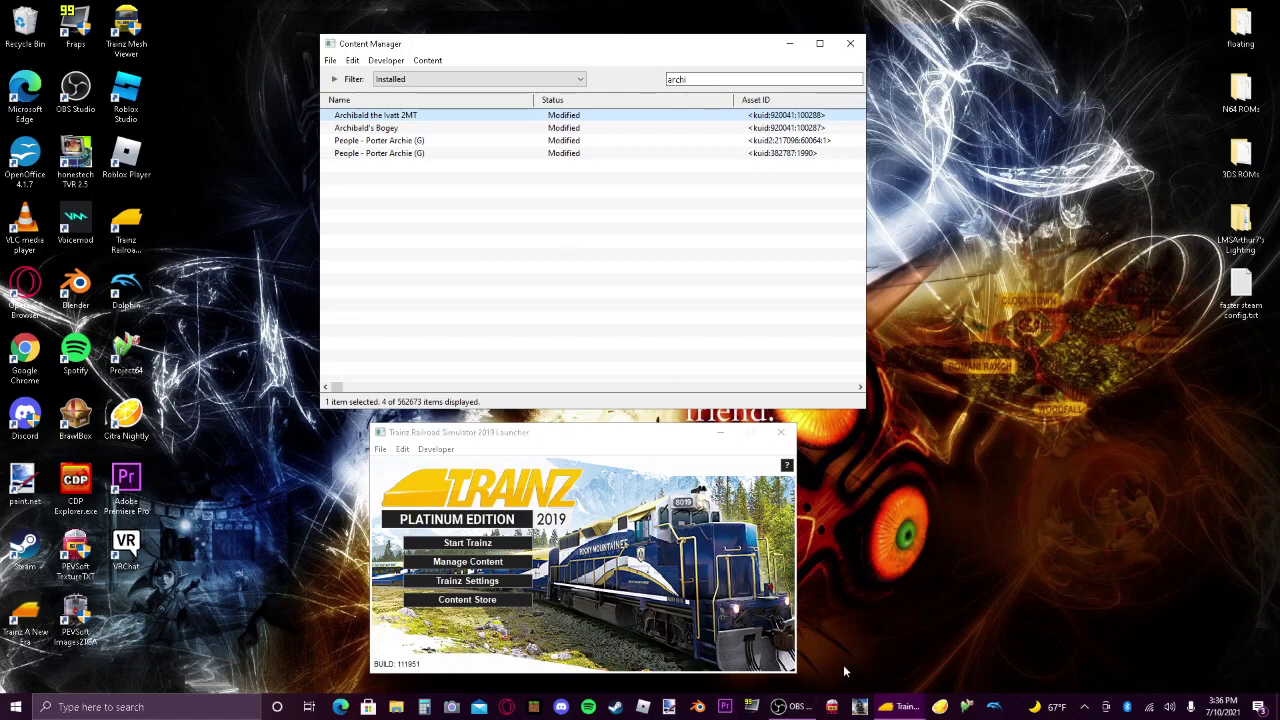
left_click(781, 432)
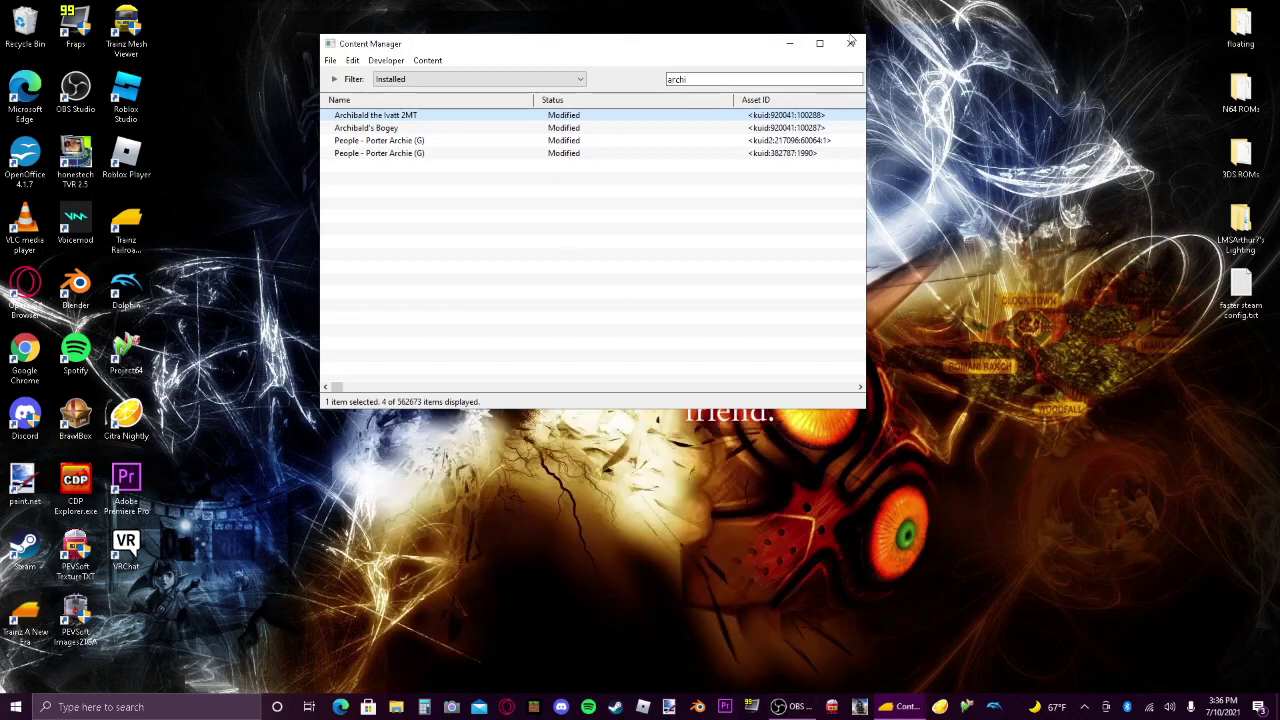
left_click(850, 43)
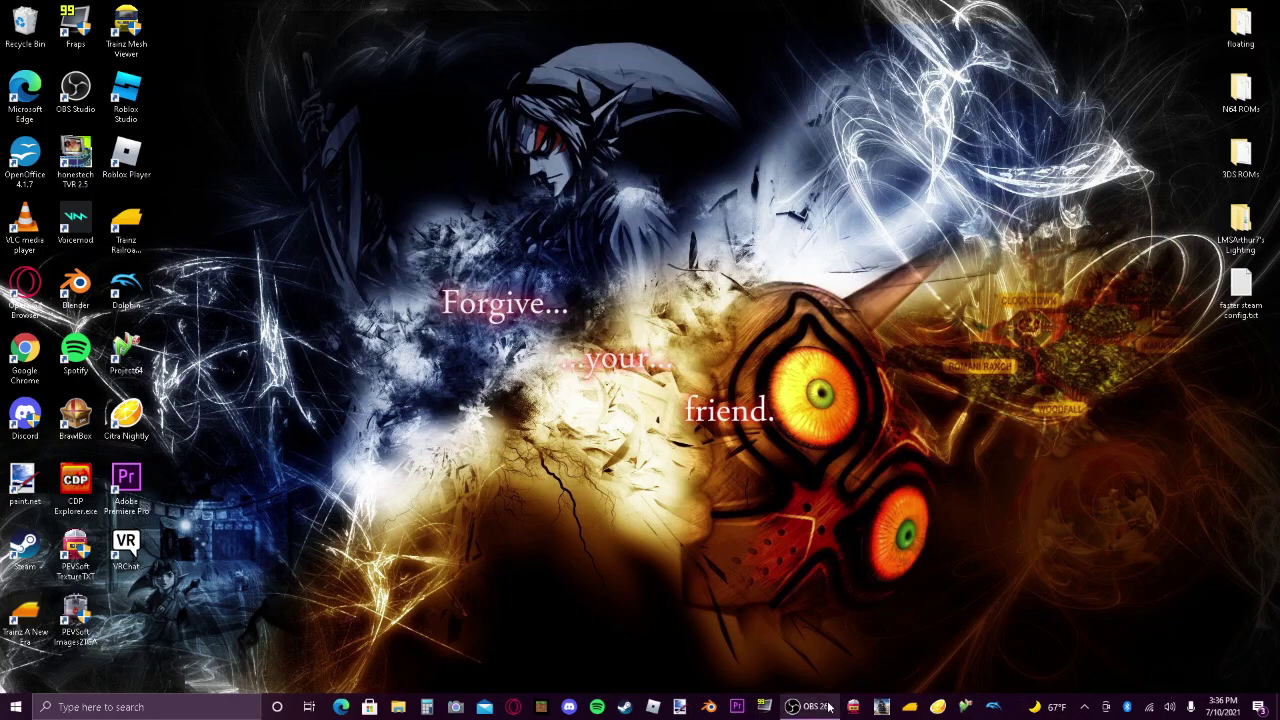